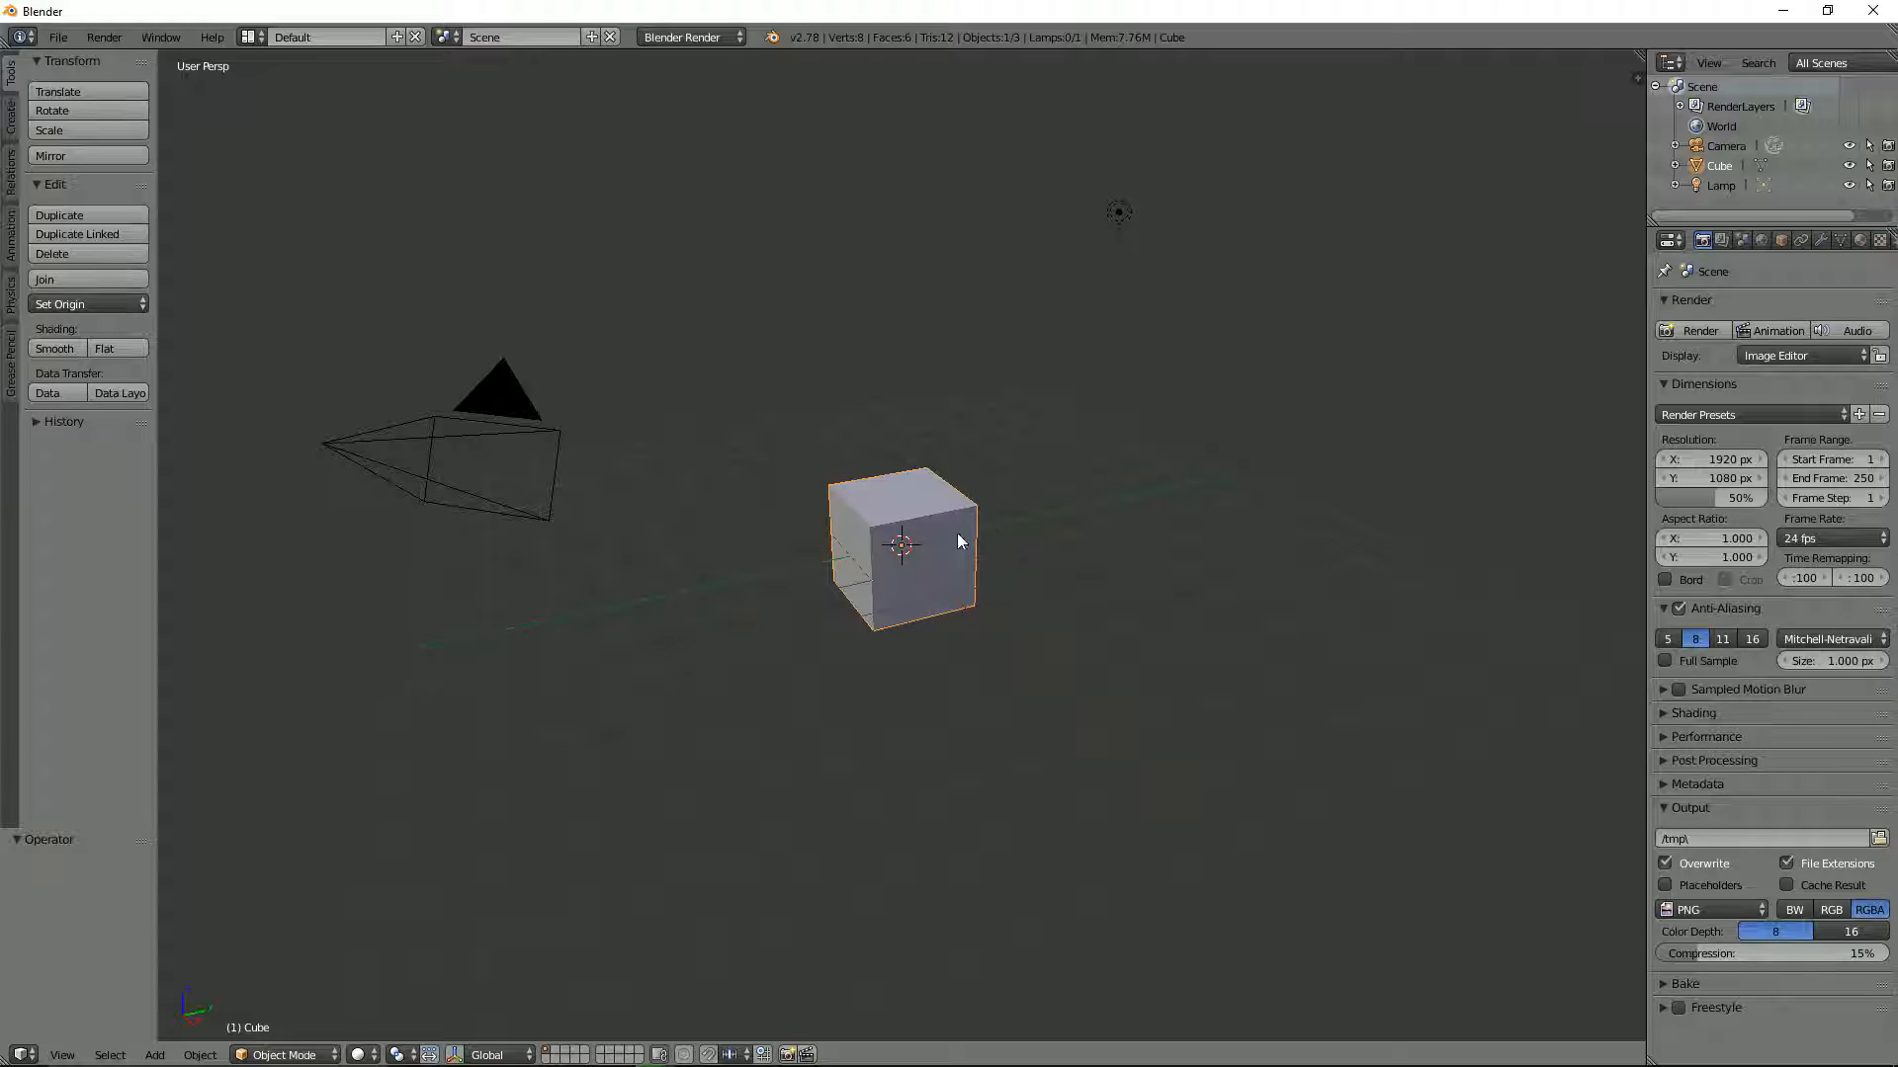
Scale the cube by about 0.099 in X and Y only, keeping its height, to form a thin post
{"action": "middle_click_drag", "start_coordinate": [947, 547], "coordinate": [933, 563]}
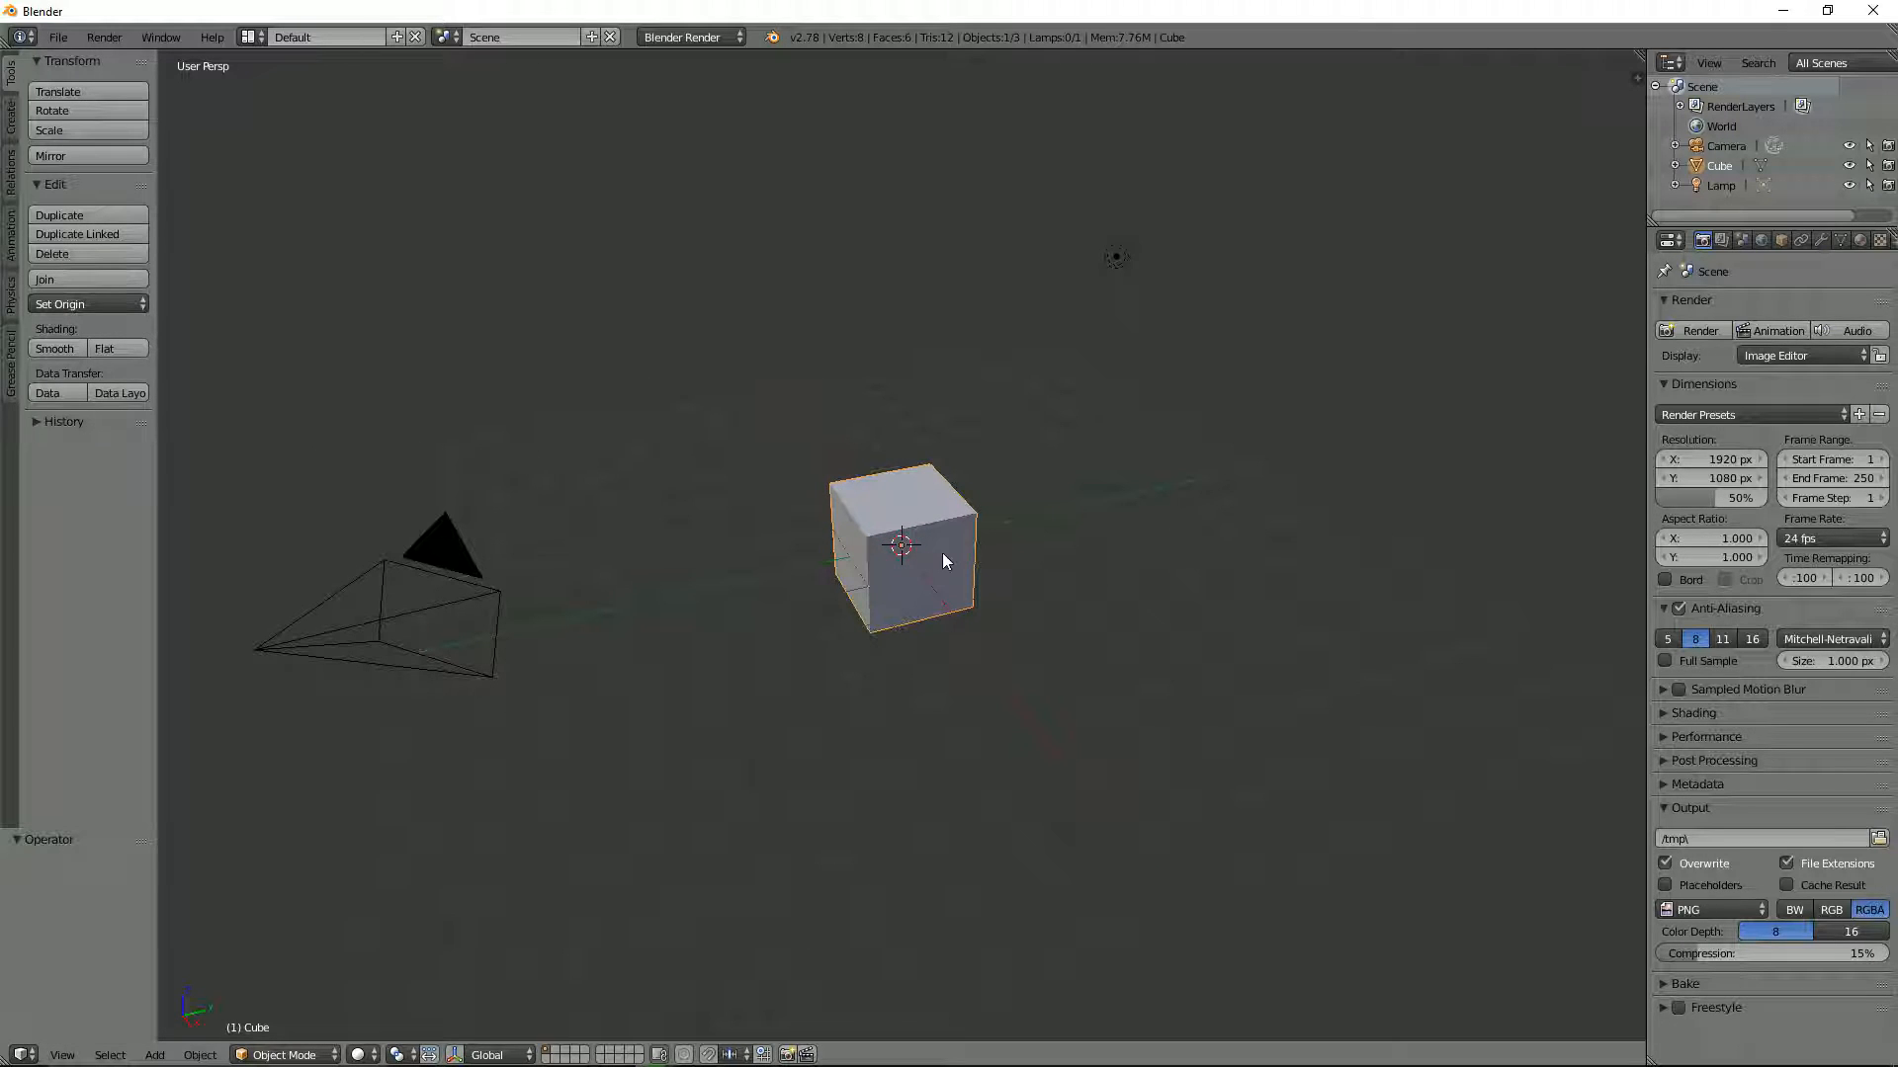
{"action": "key", "text": "s"}
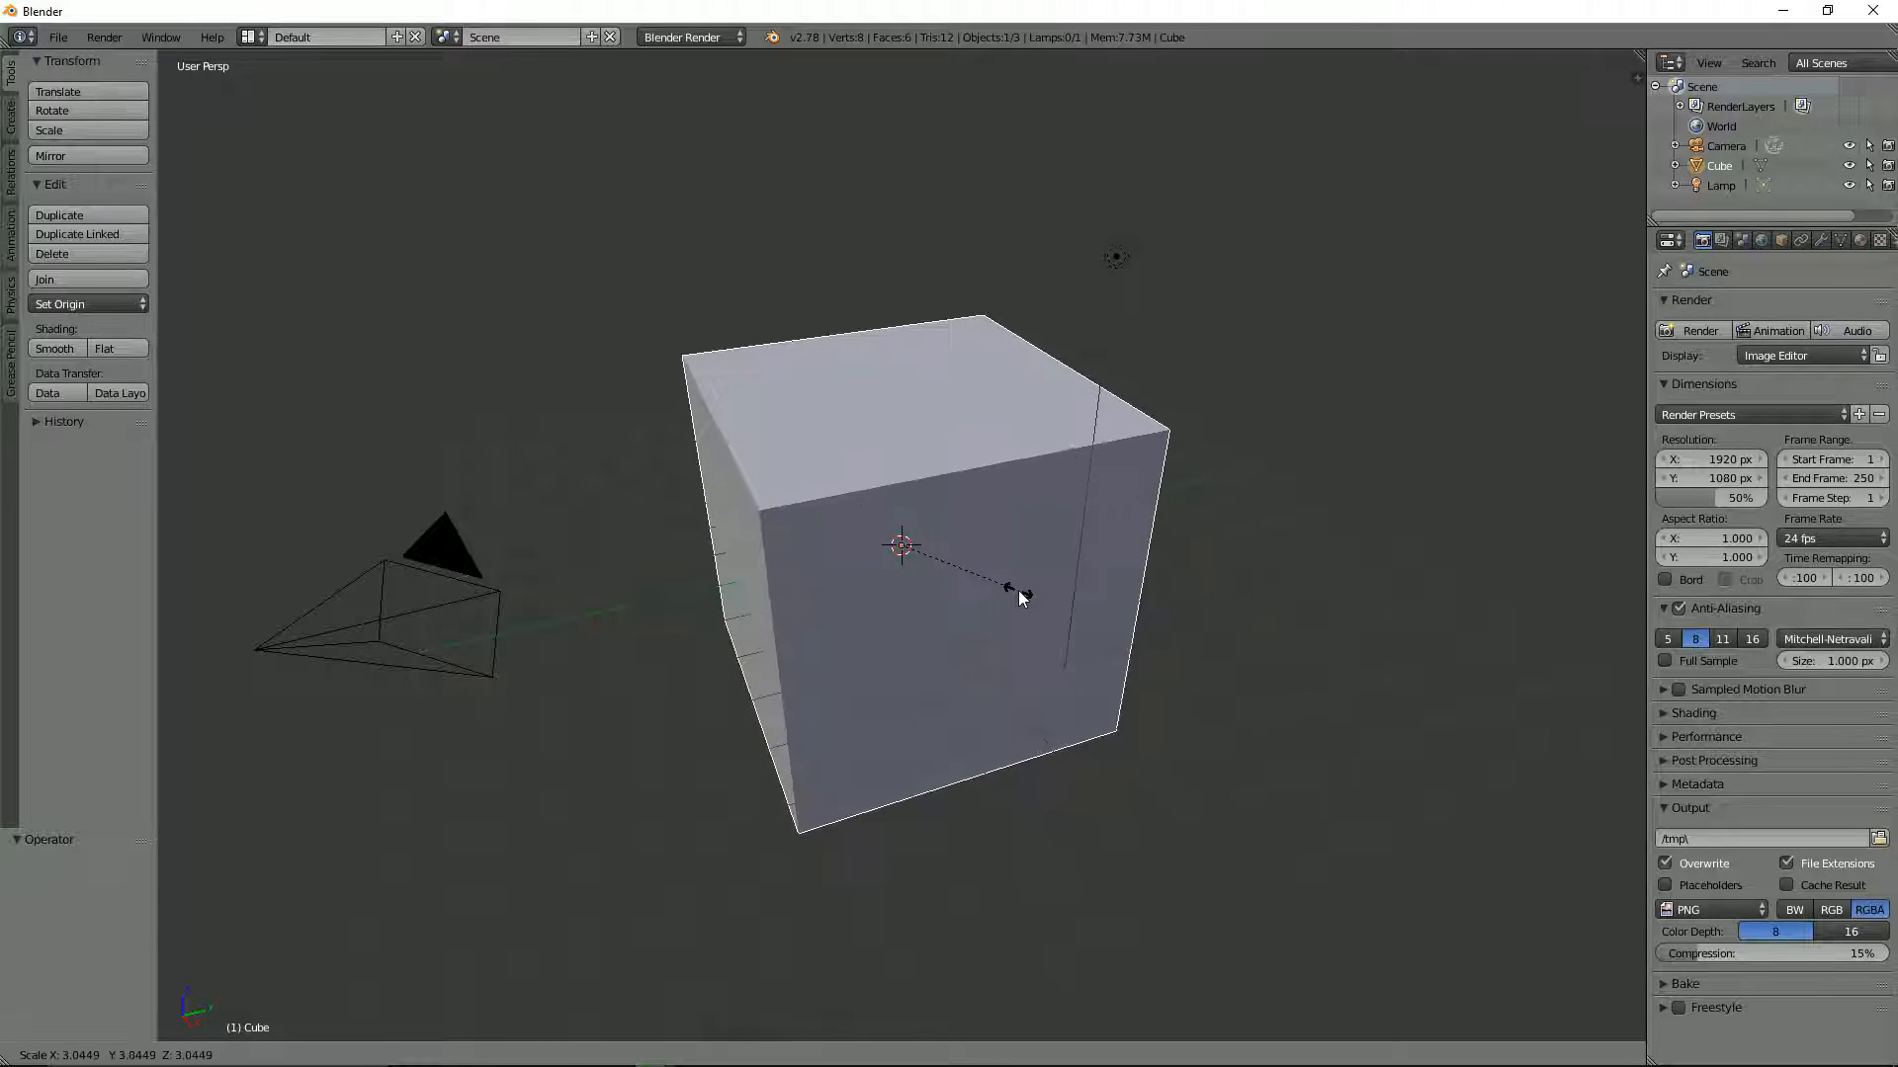
{"action": "key", "text": "shift+z"}
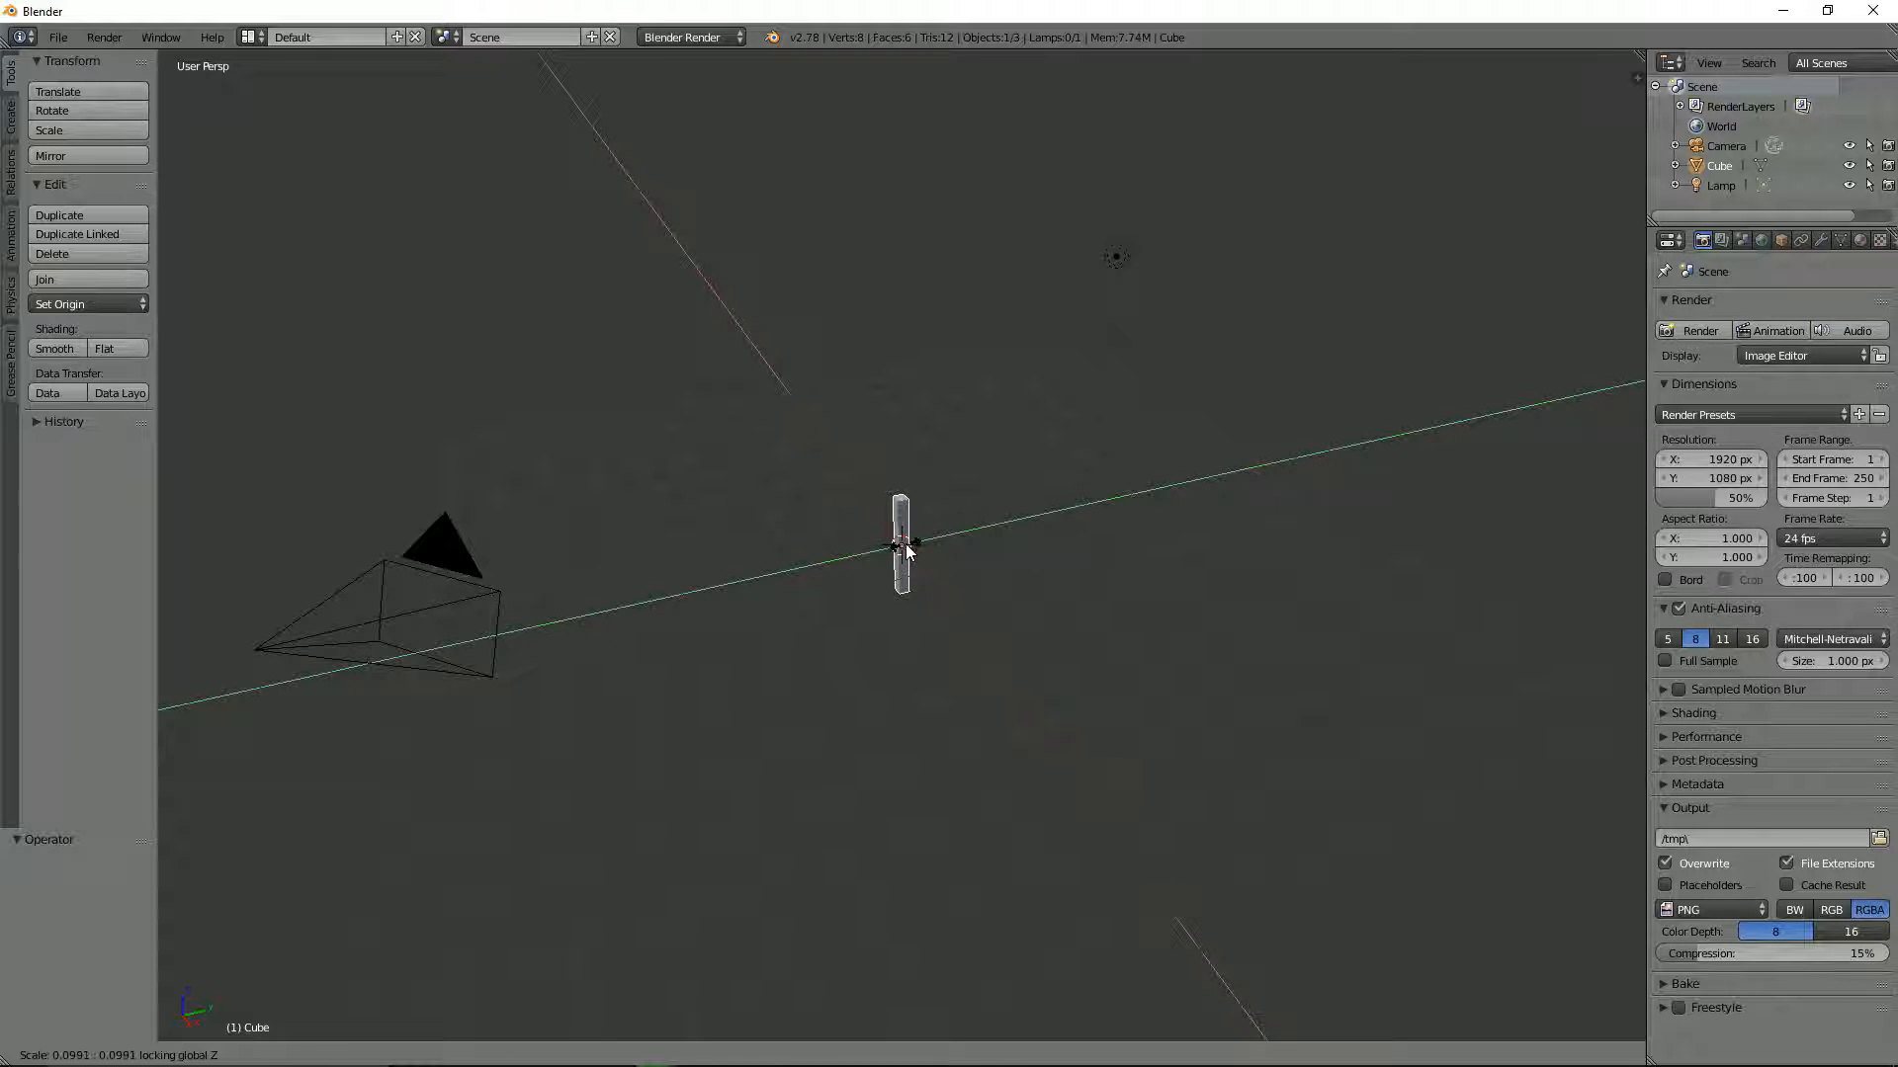
{"action": "left_click", "coordinate": [905, 549]}
In front orthographic view, scale the post's width and depth by about 0.568 with Z locked
{"action": "key", "text": "KP_1"}
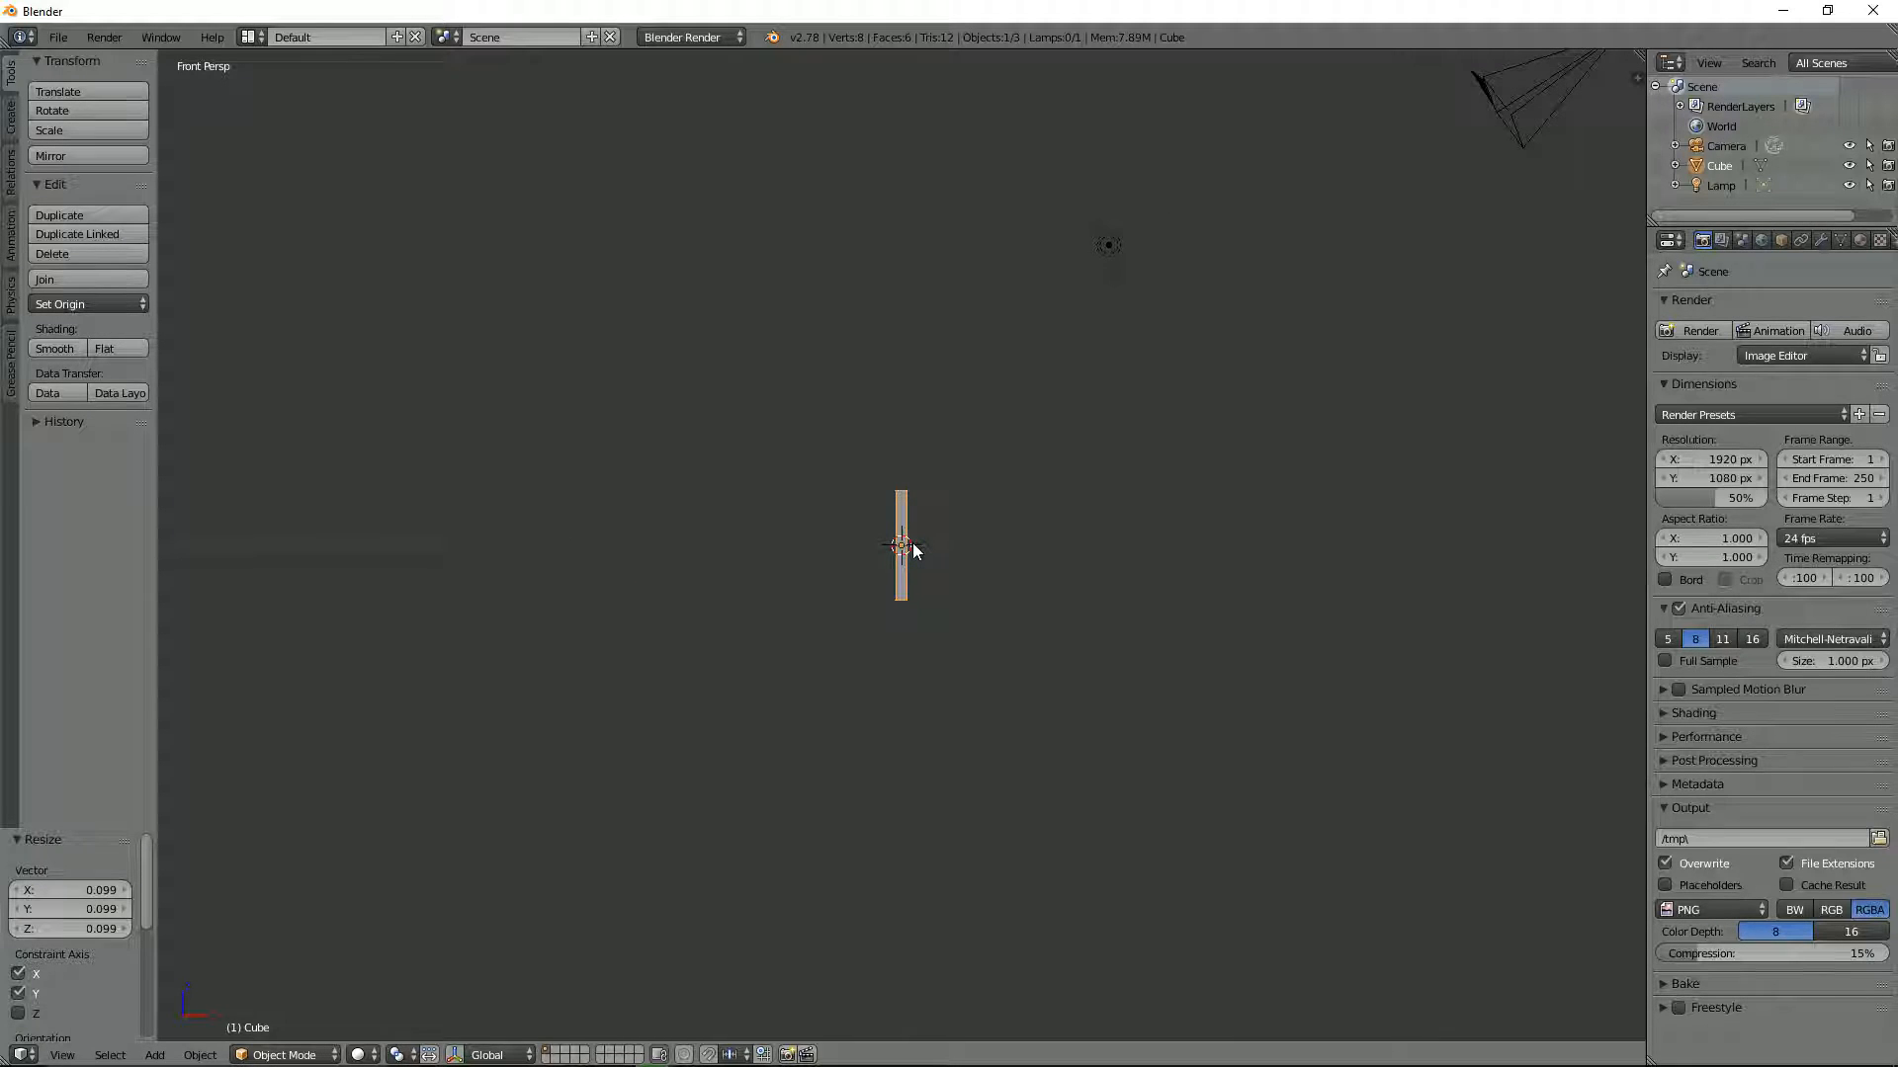
{"action": "key", "text": "KP_5"}
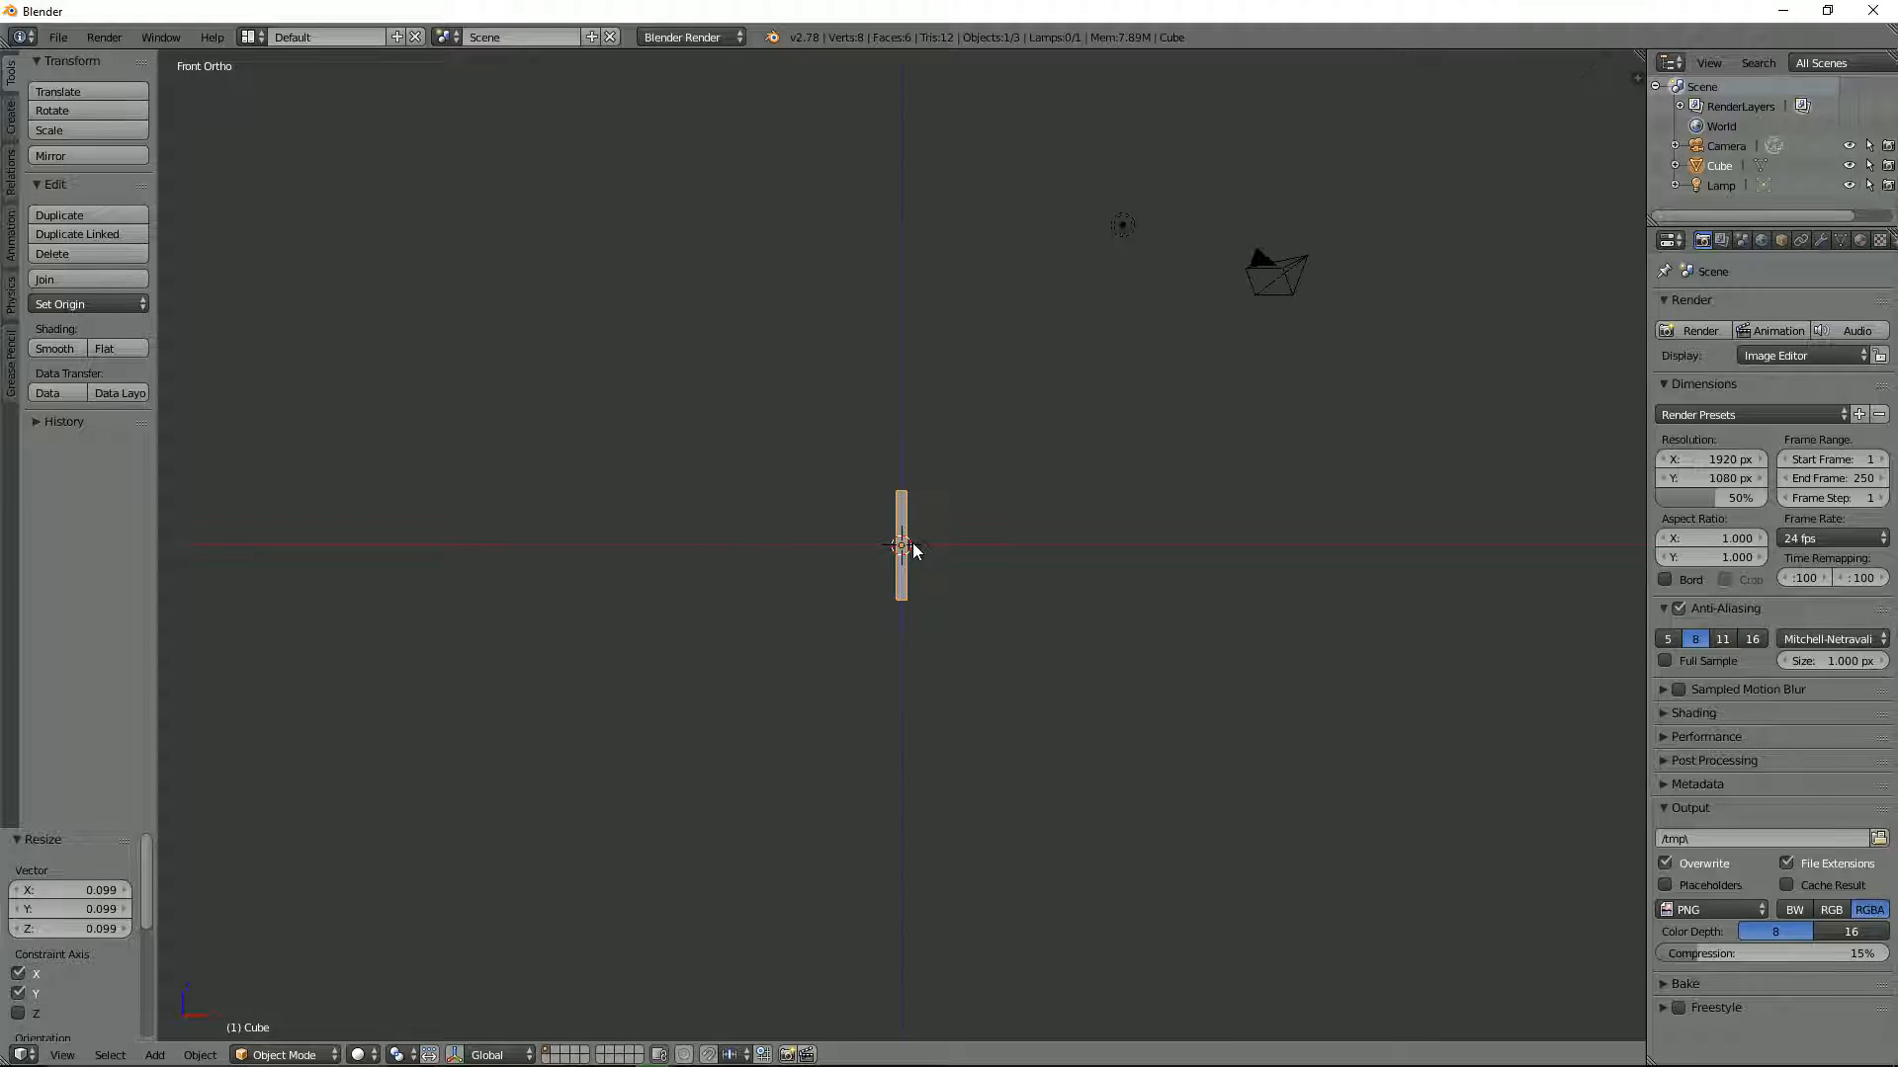
{"action": "scroll", "coordinate": [980, 542], "scroll_direction": "up", "scroll_amount": 7}
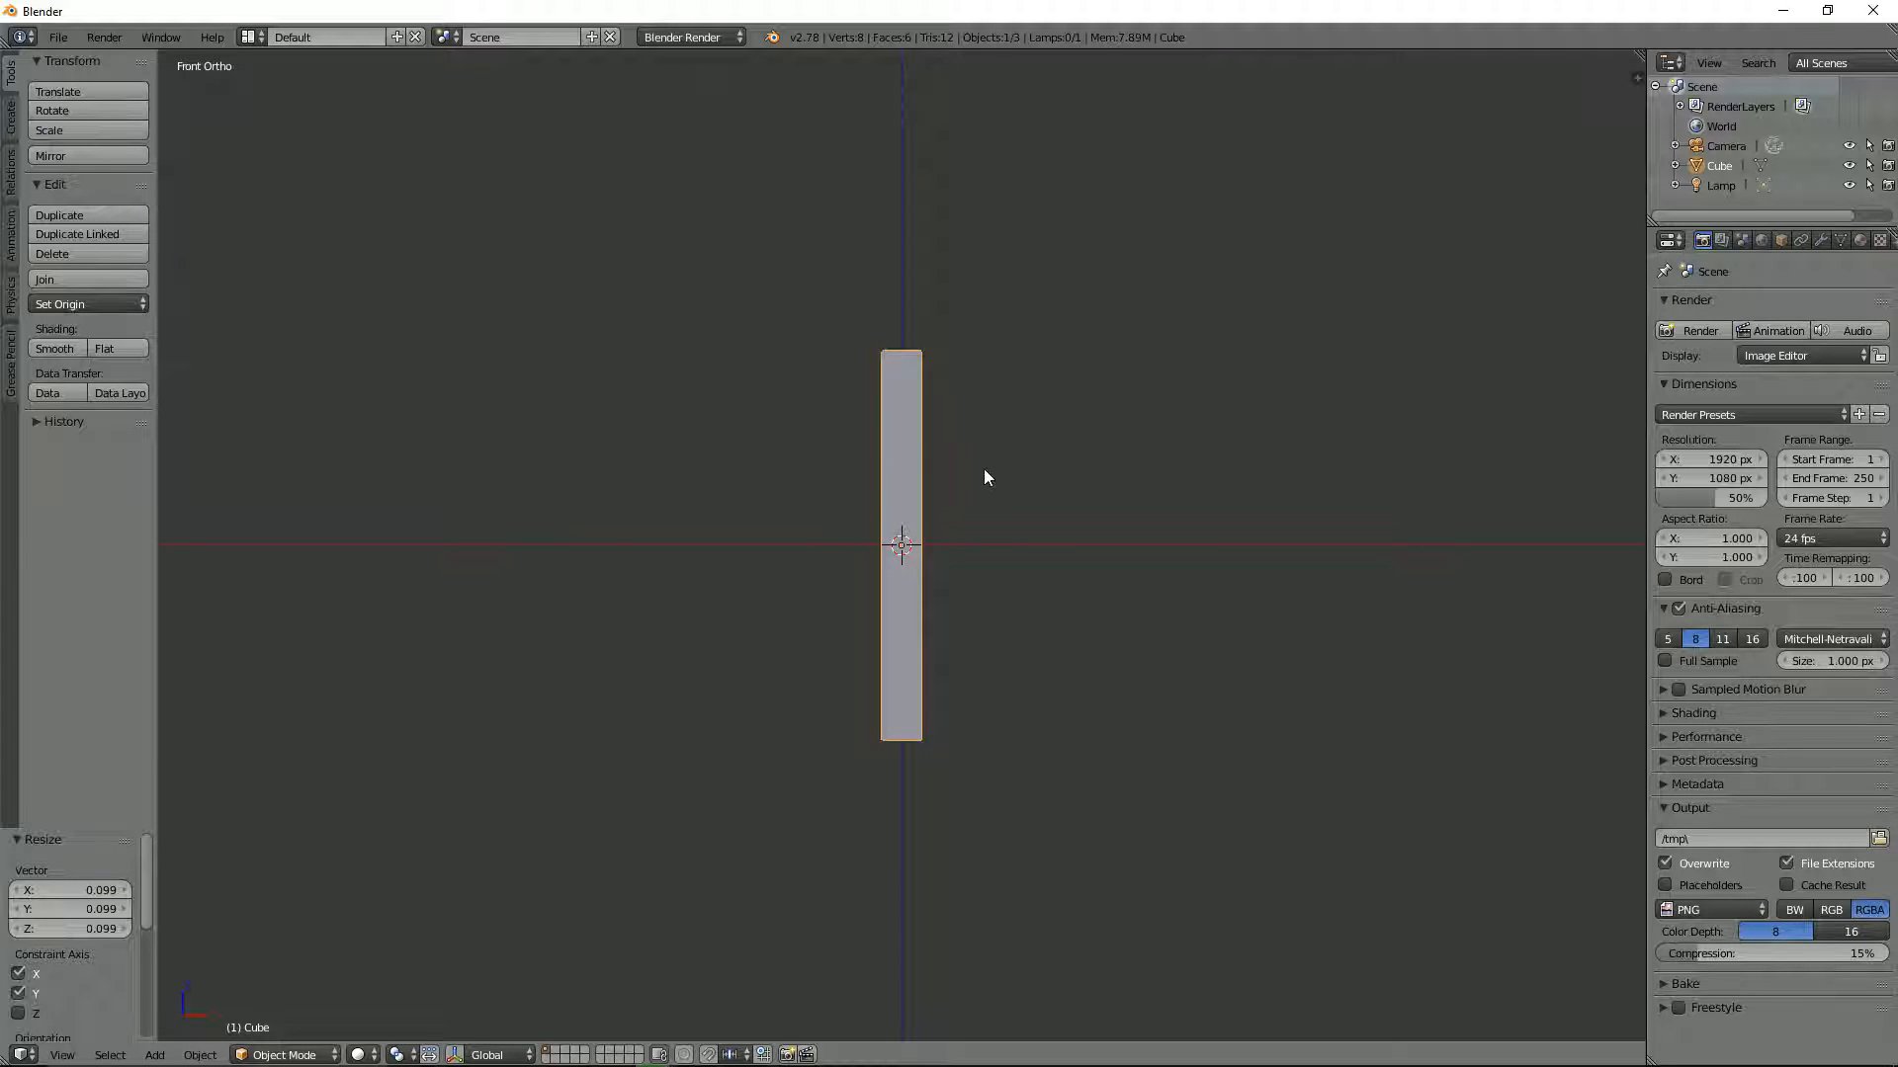
{"action": "key", "text": "s"}
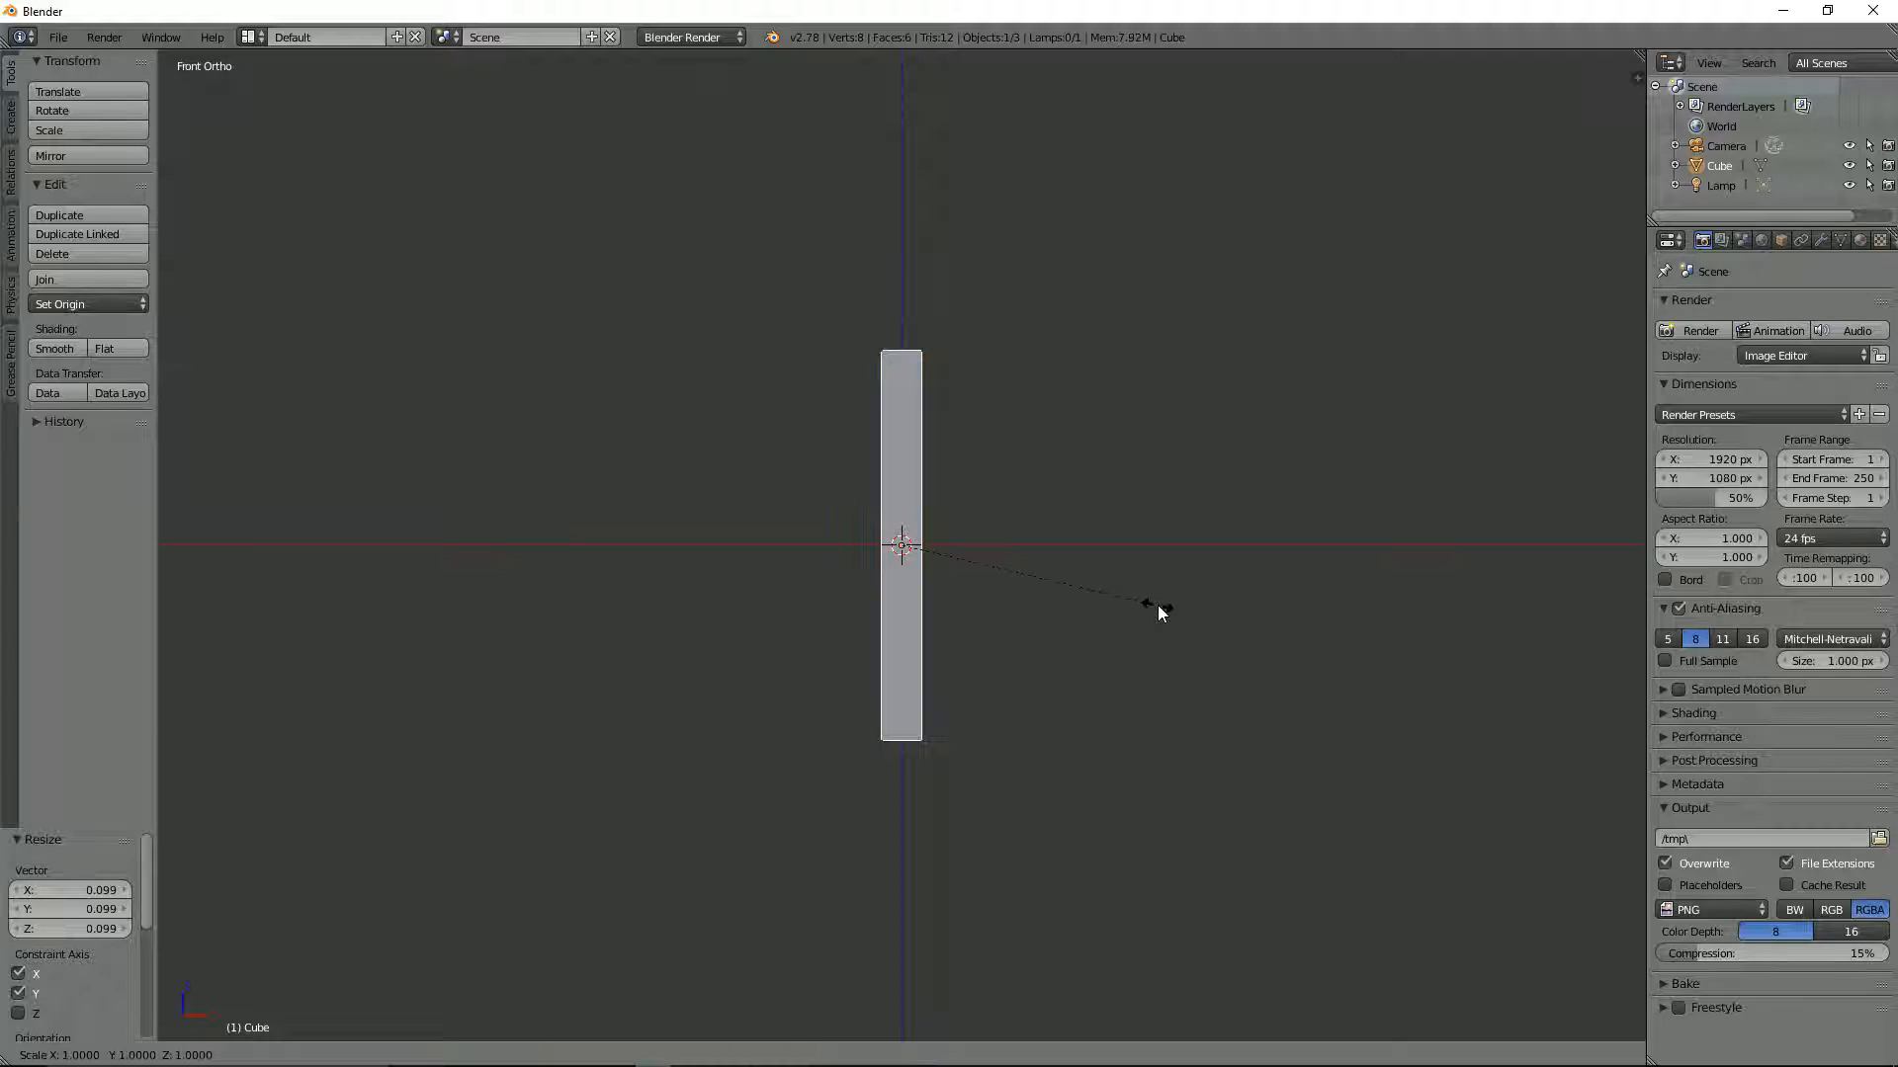
{"action": "key", "text": "shift+z"}
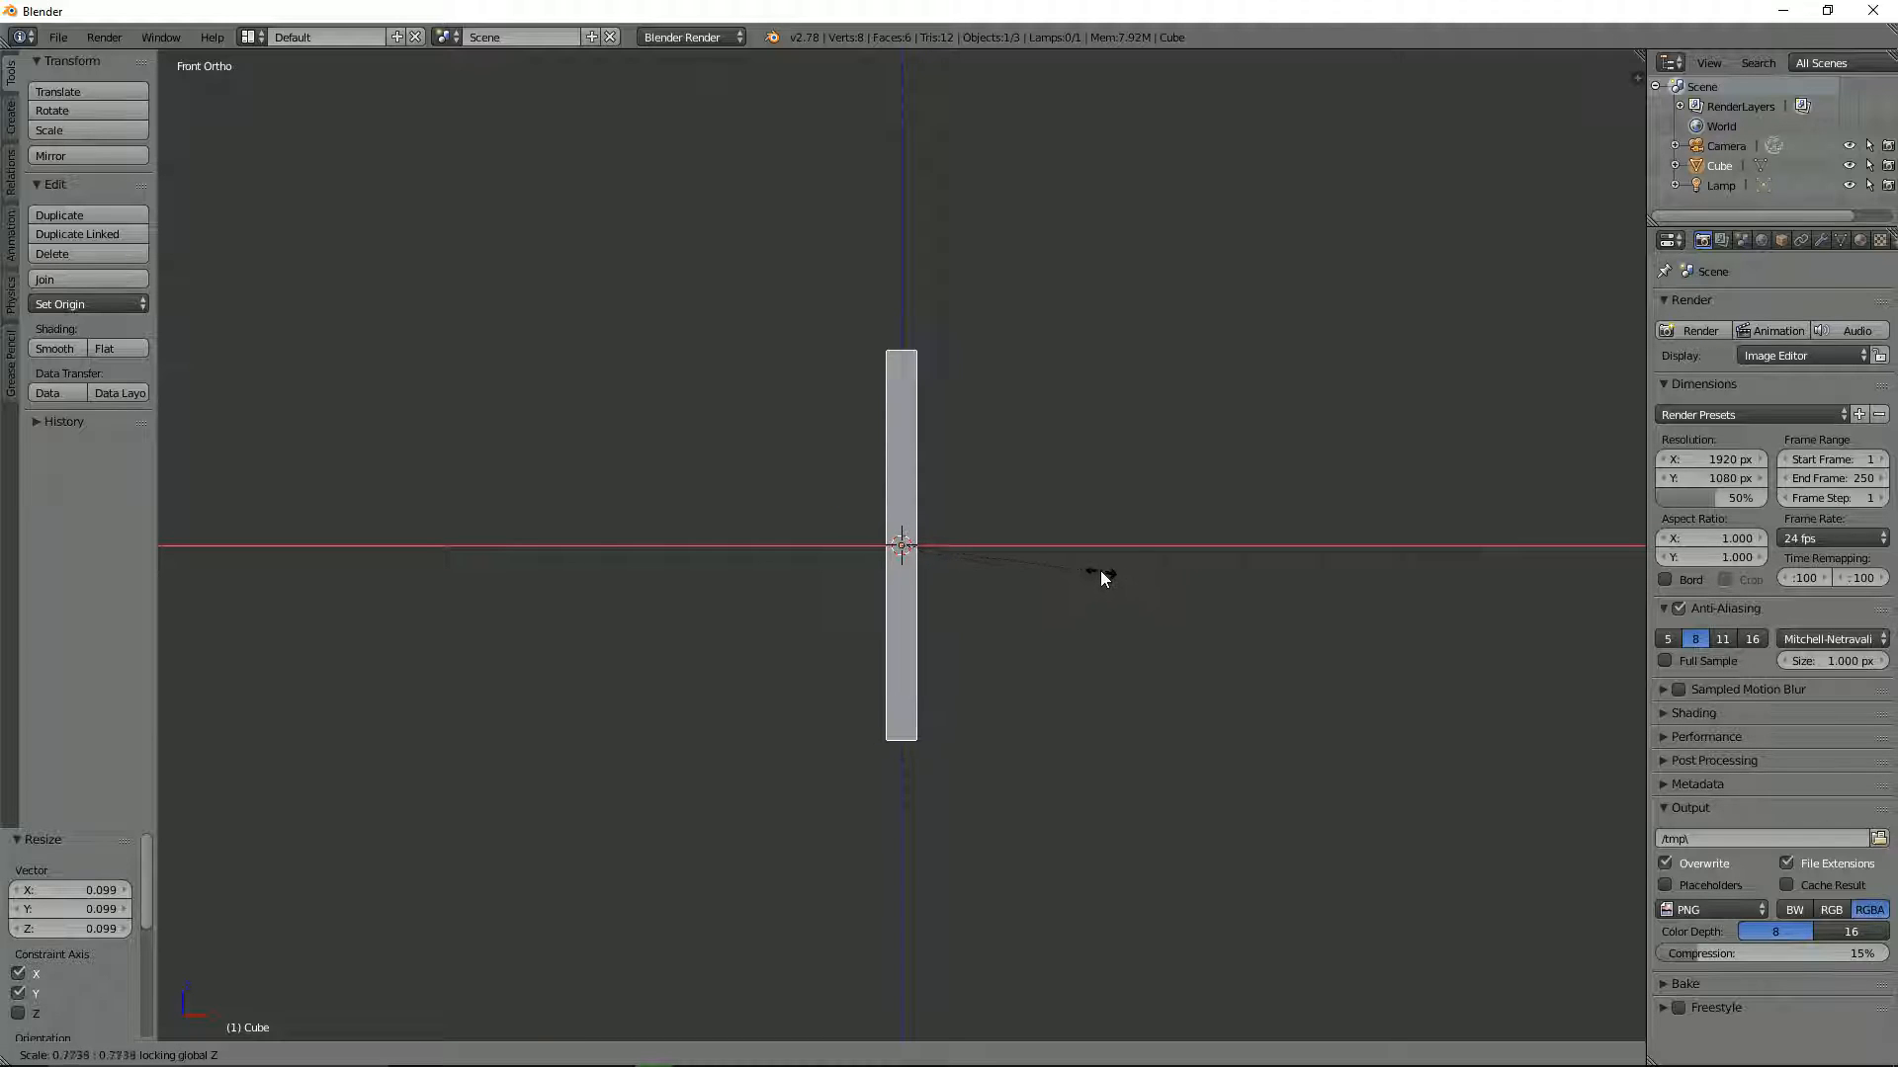
{"action": "left_click", "coordinate": [1052, 549]}
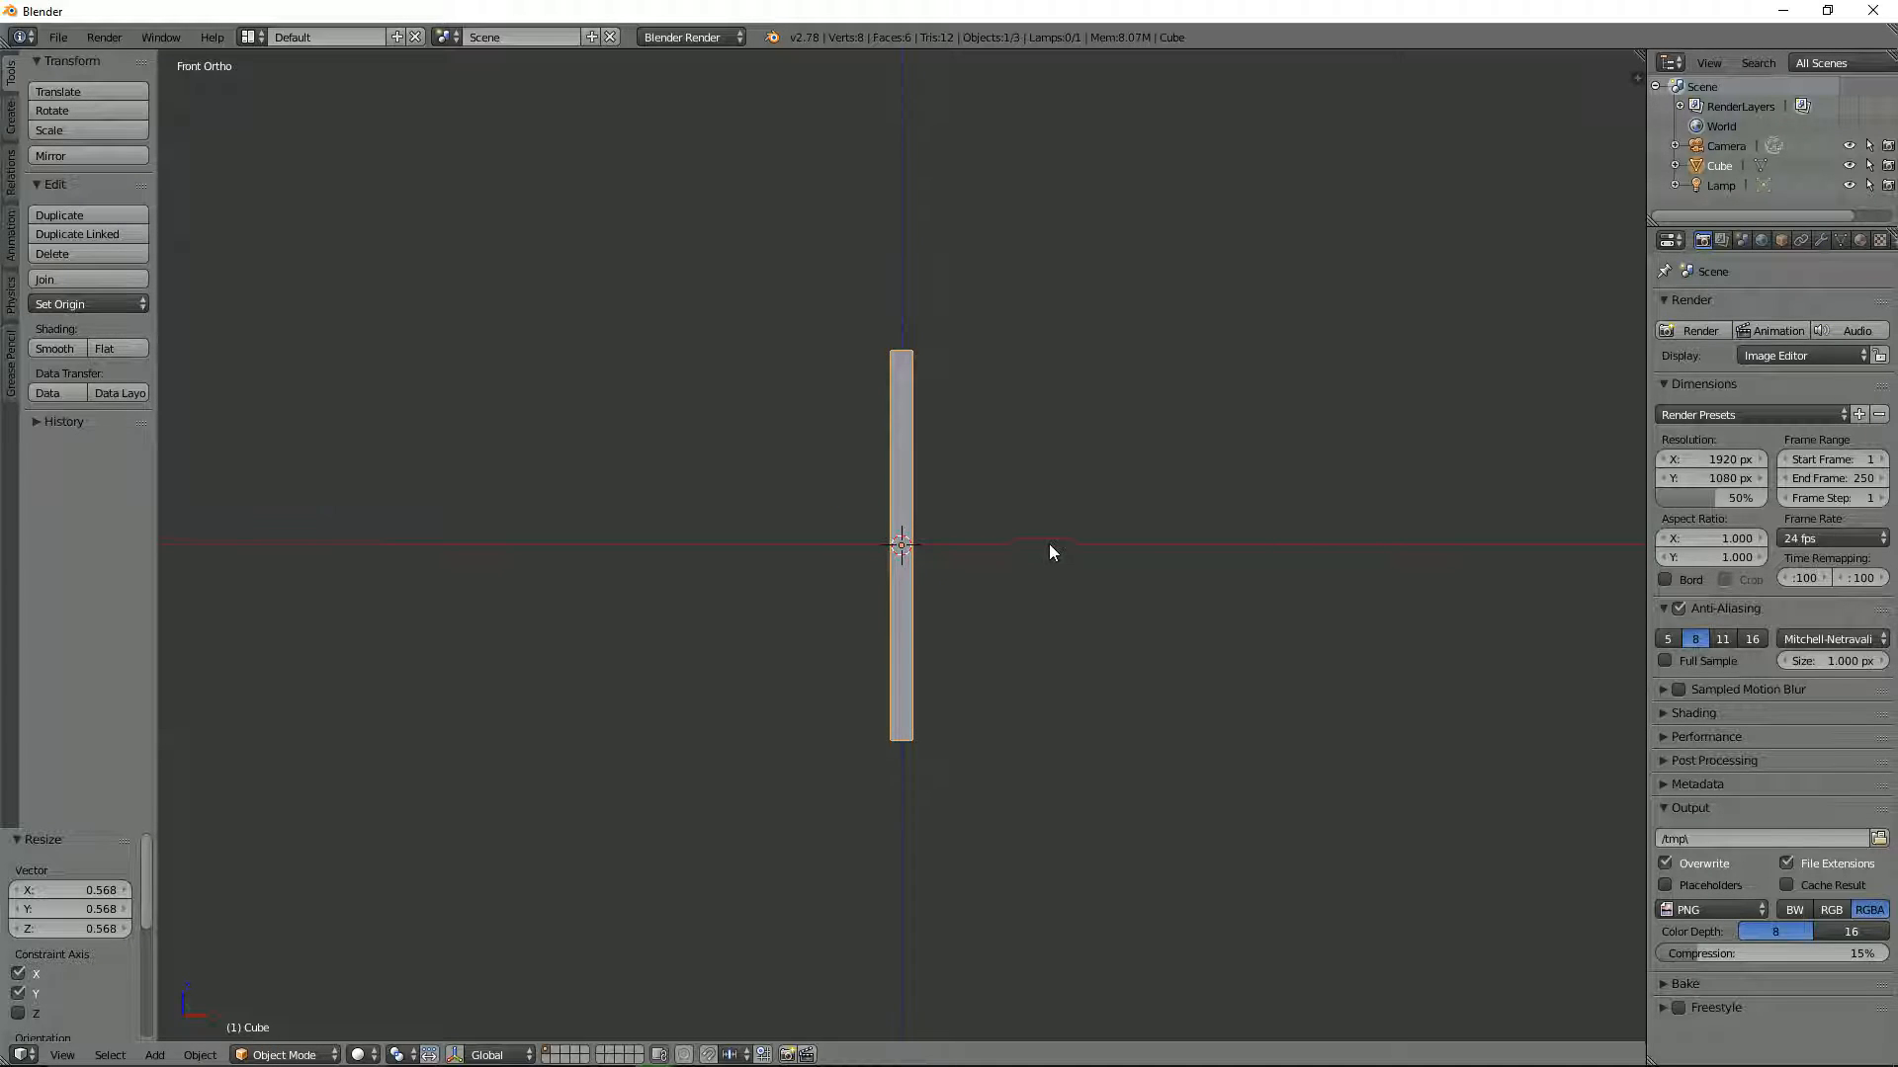
Delete the post's top face in Edit Mode using face selection
{"action": "middle_click_drag", "start_coordinate": [1047, 544], "coordinate": [956, 620]}
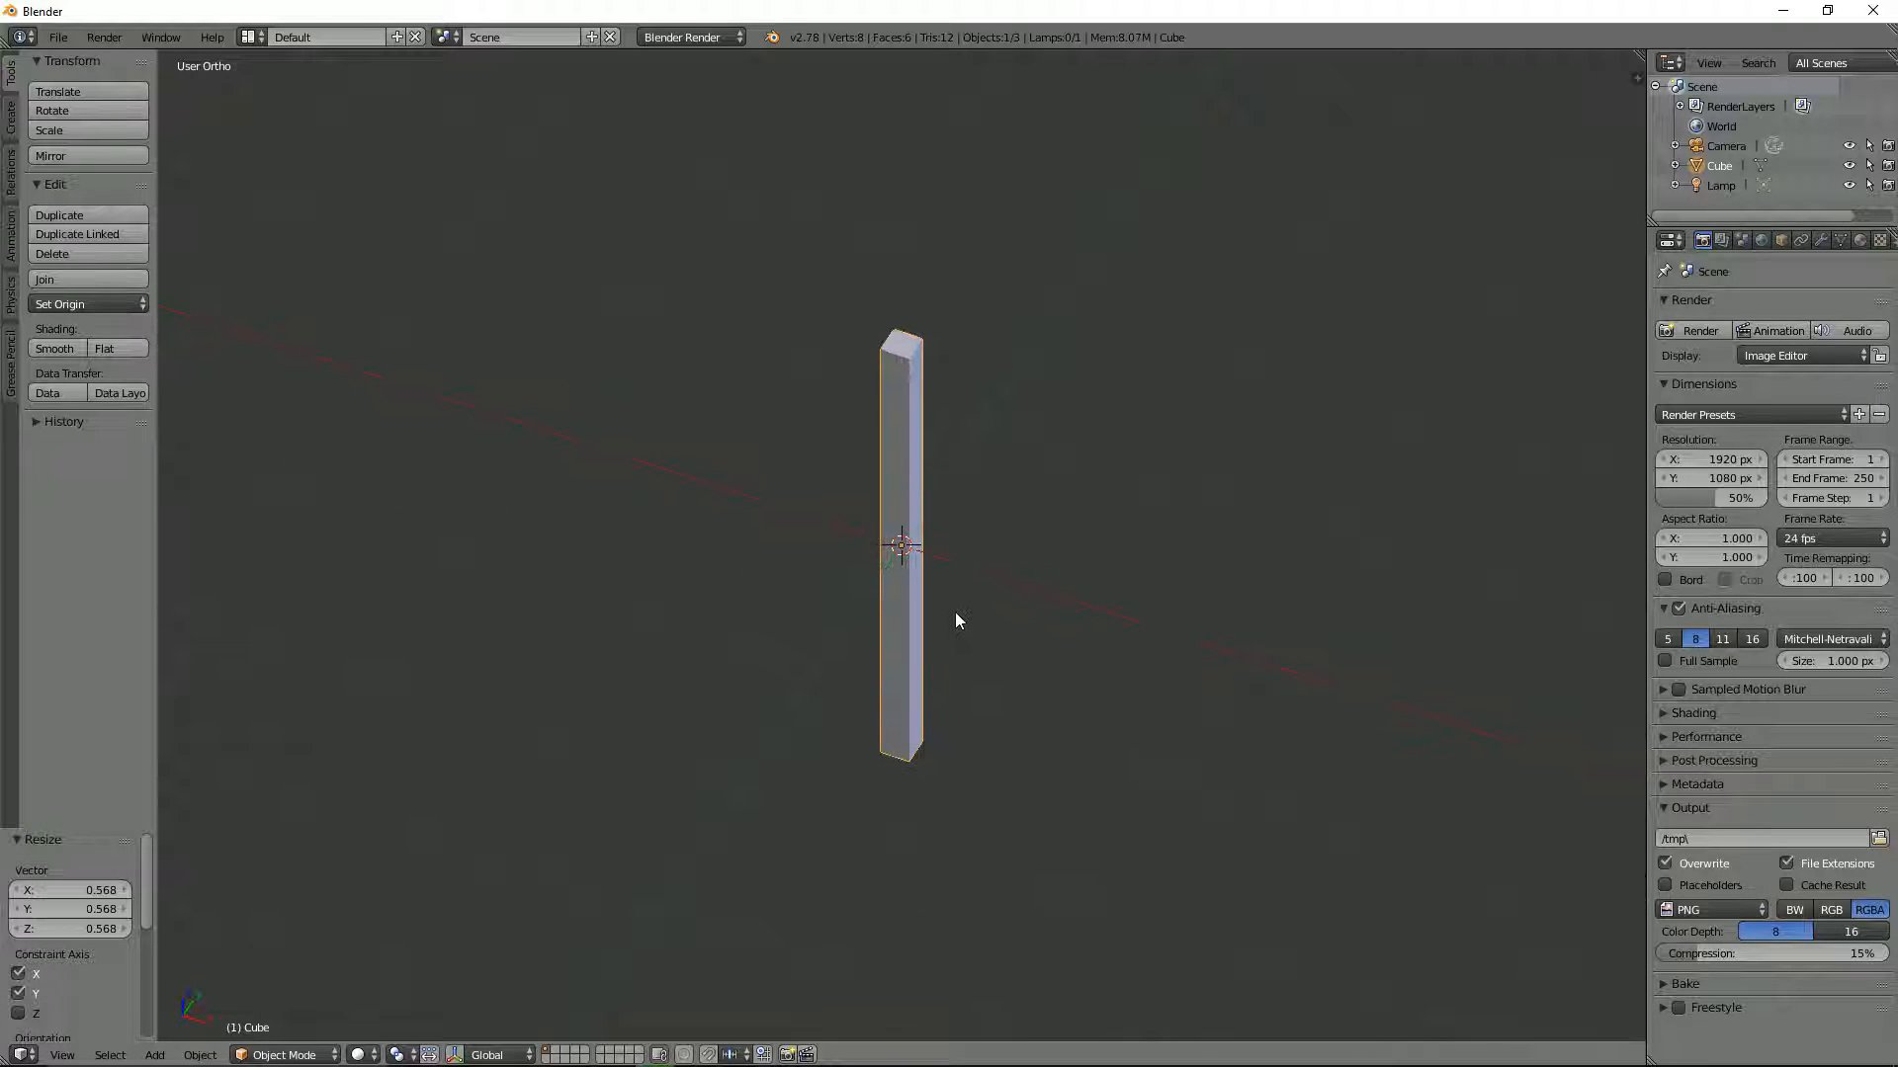
{"action": "key", "text": "ctrl+Tab"}
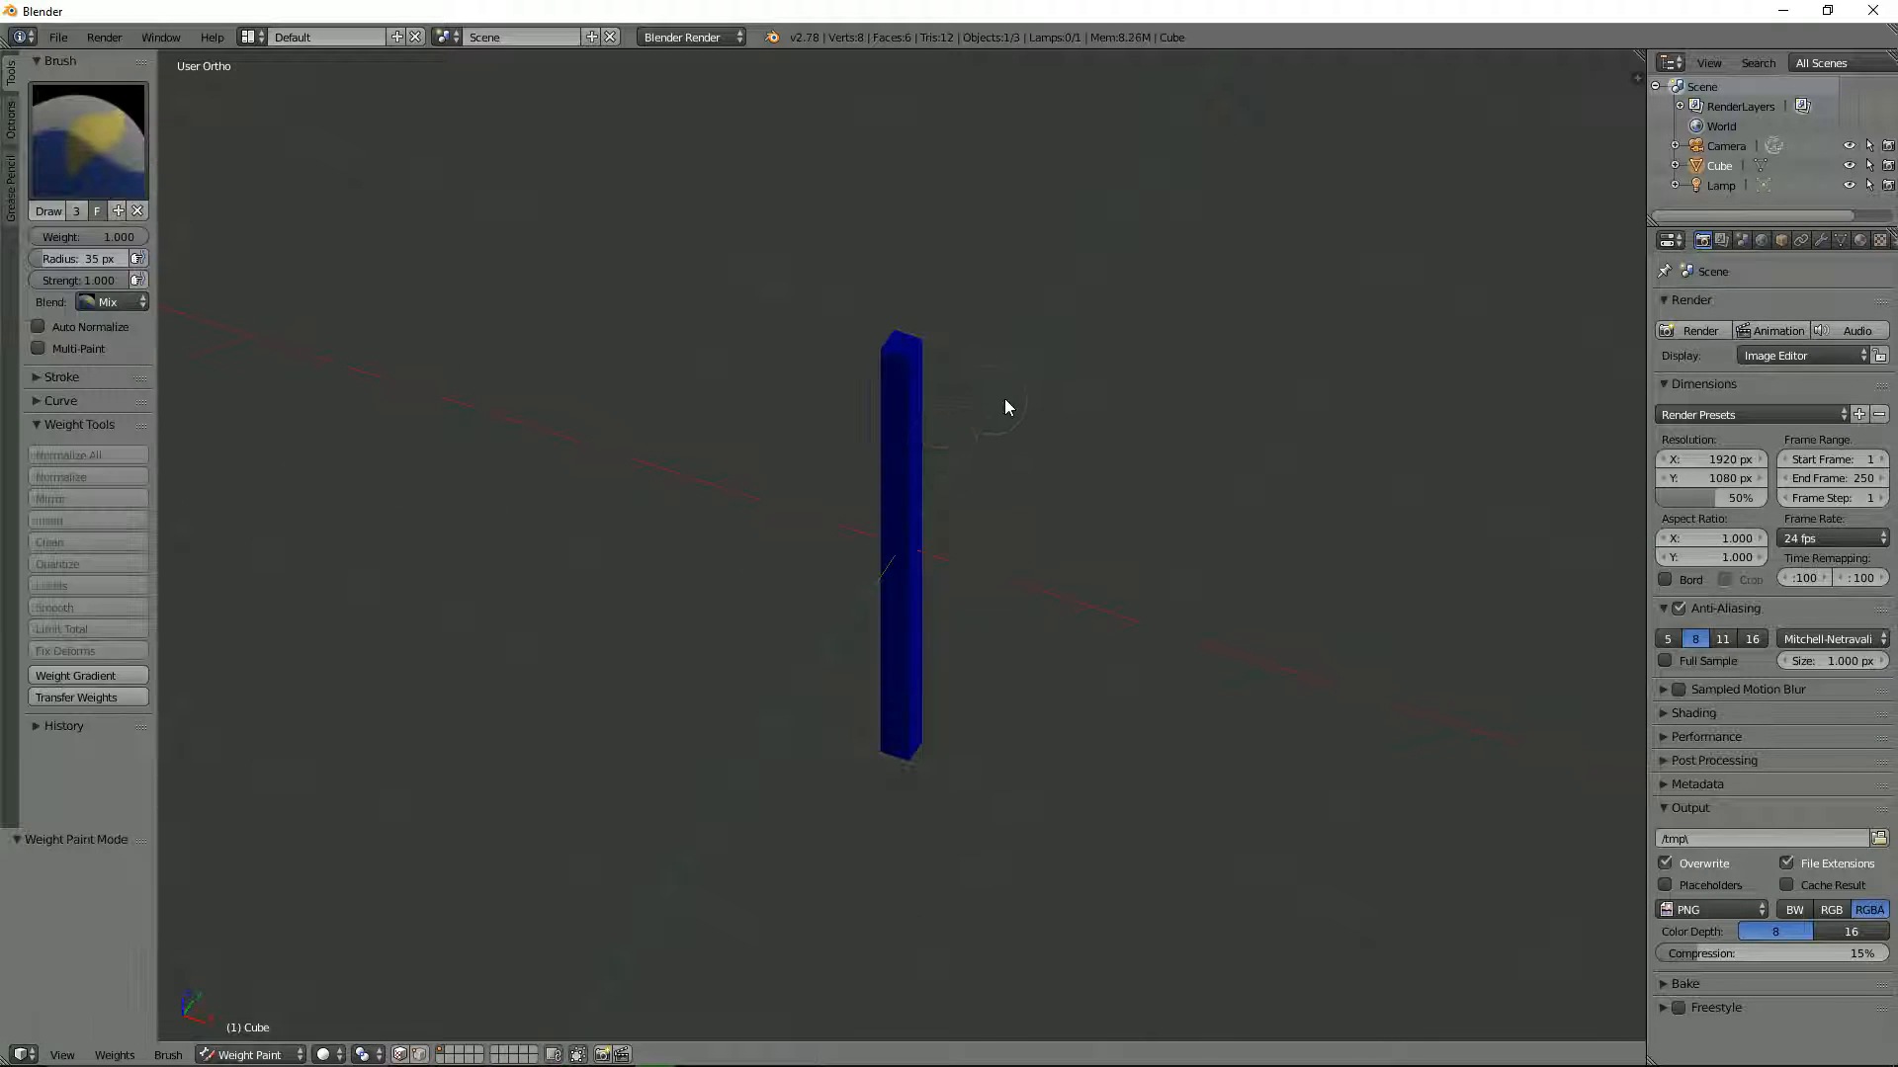
{"action": "key", "text": "ctrl+Tab"}
{"action": "key", "text": "Tab"}
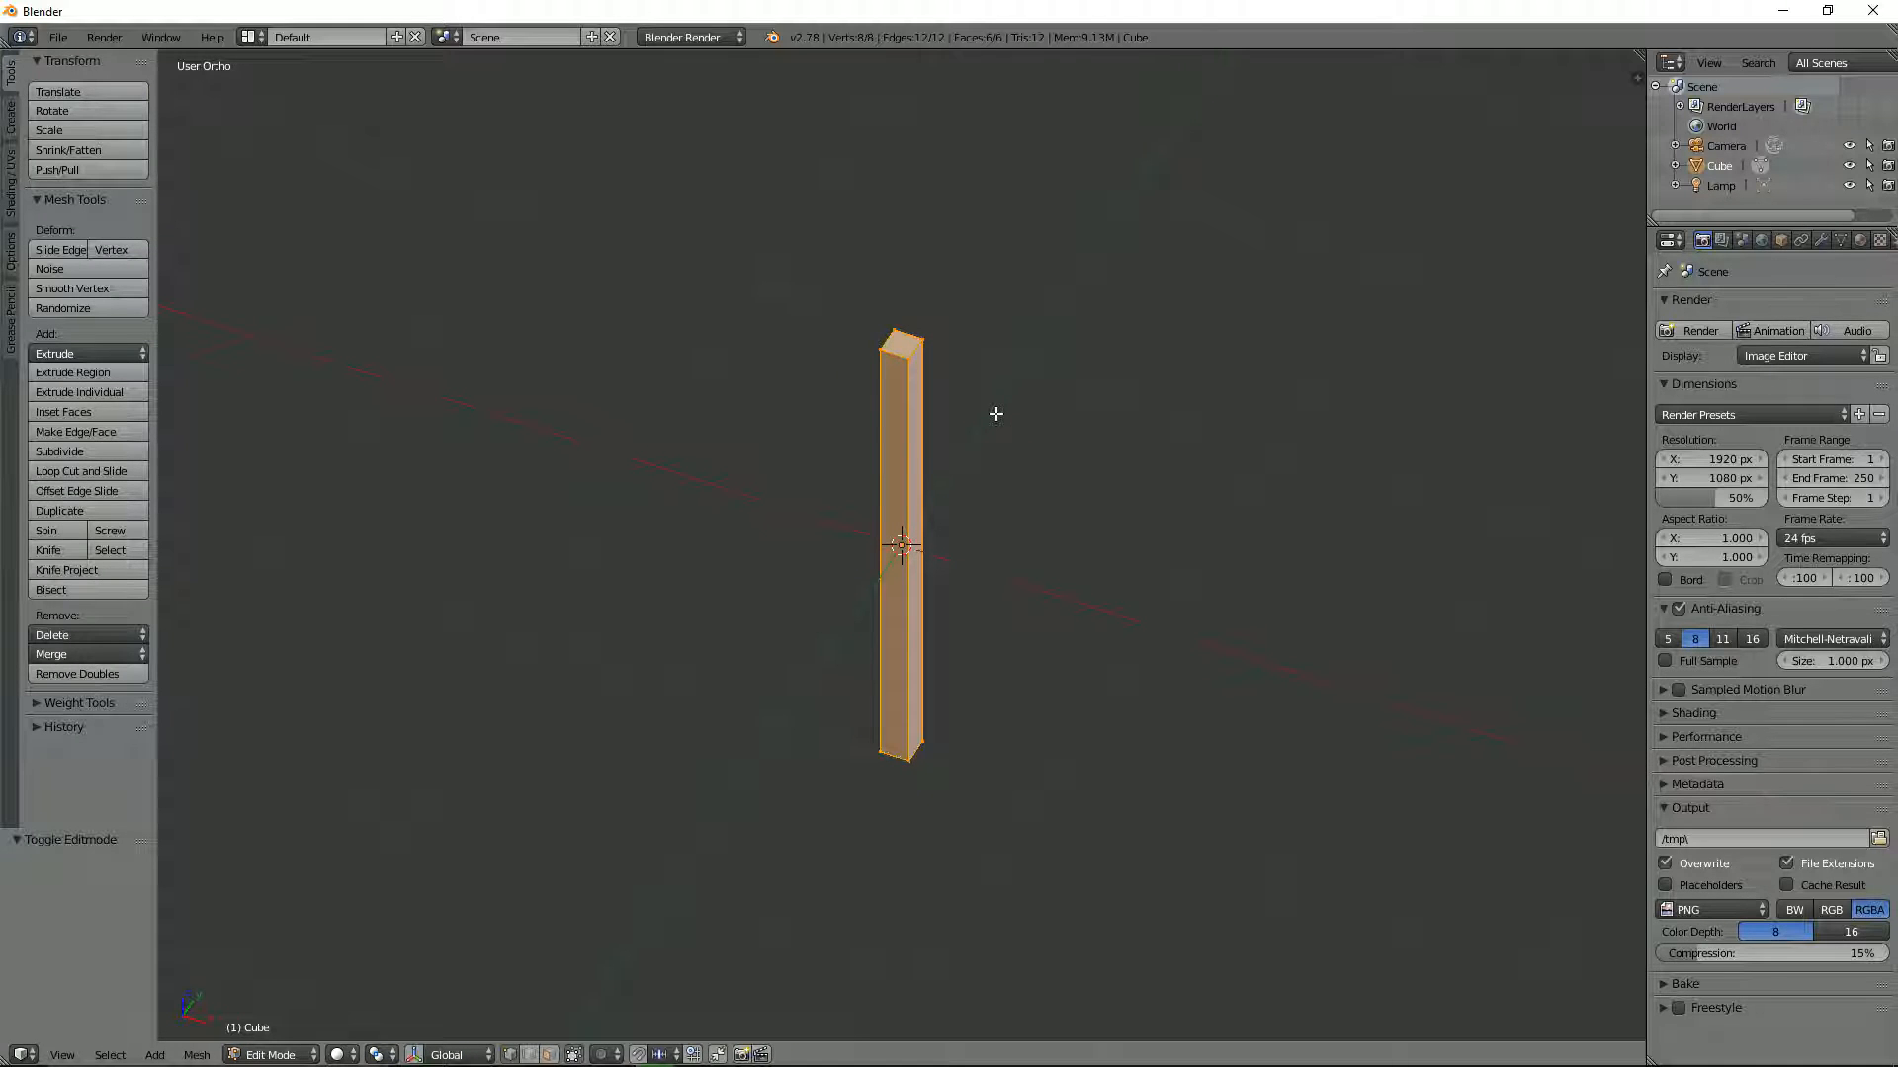
{"action": "key", "text": "ctrl+Tab"}
{"action": "left_click", "coordinate": [985, 457]}
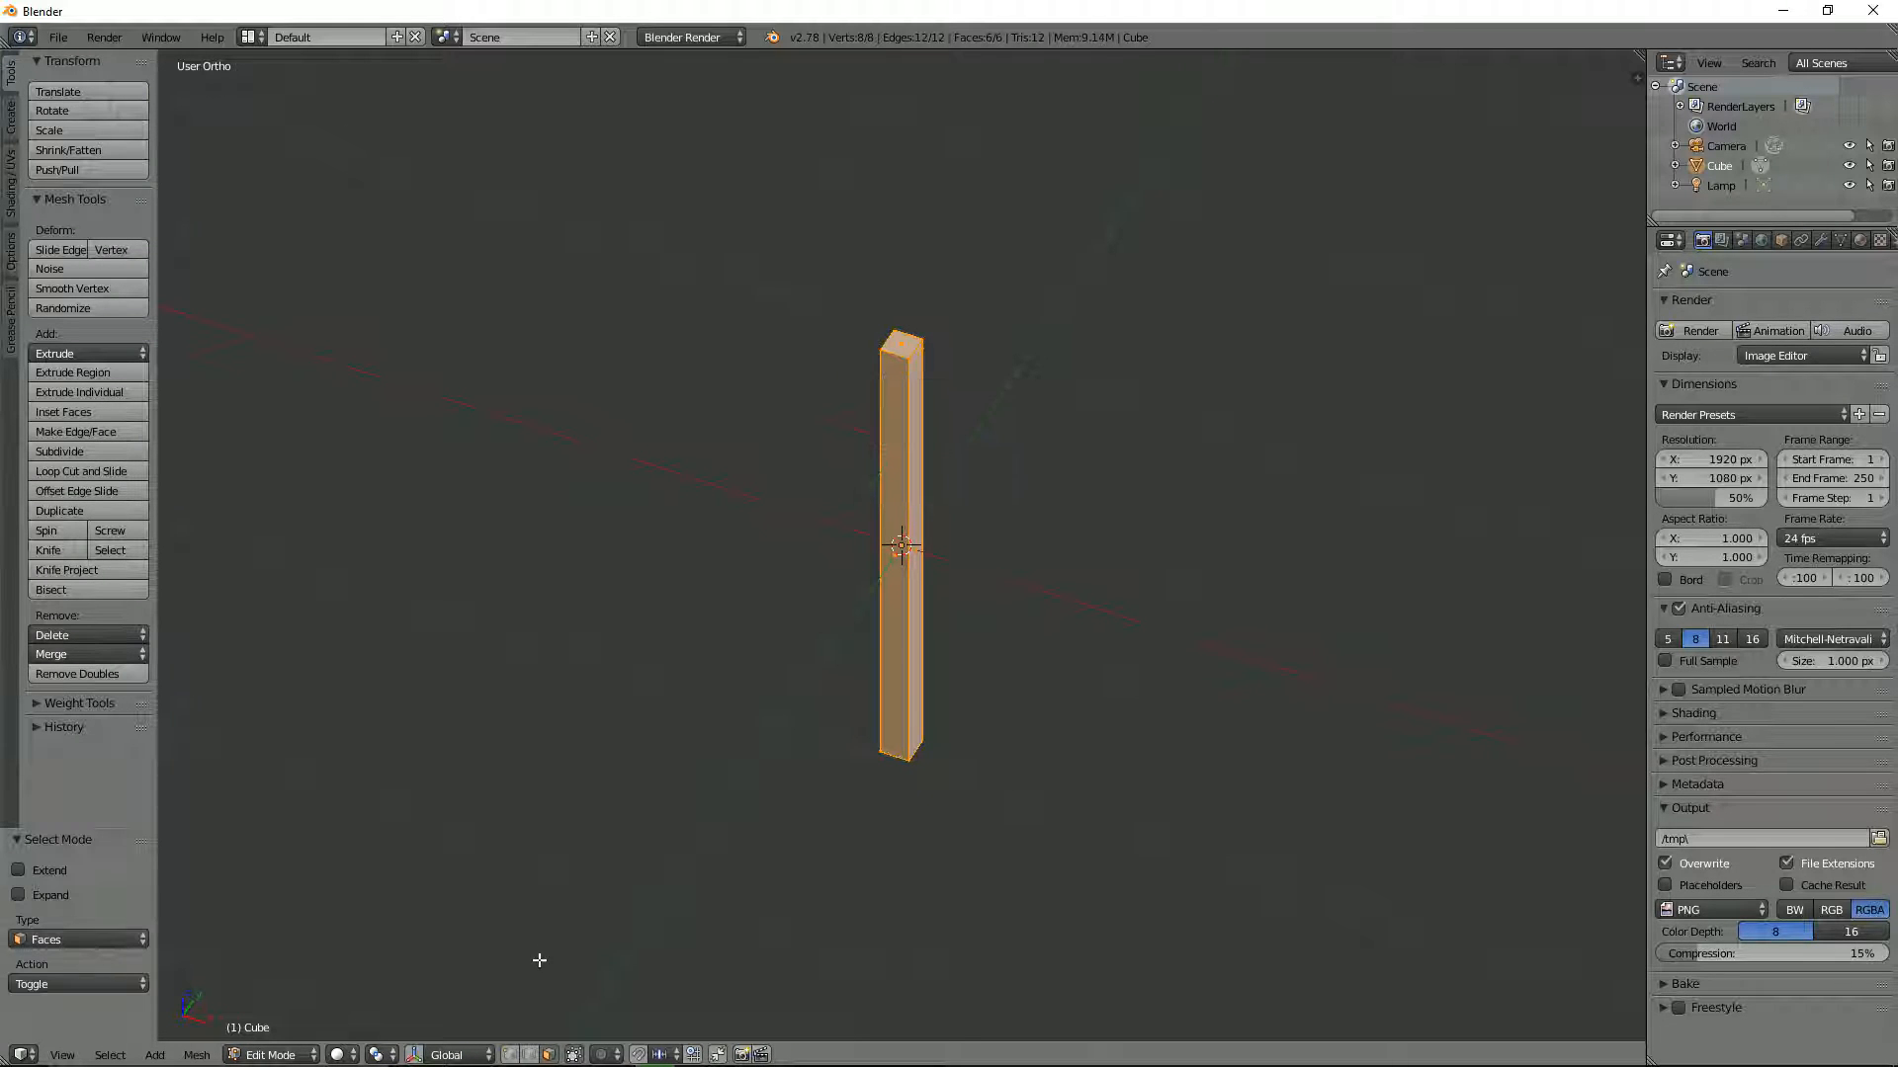
{"action": "right_click", "coordinate": [899, 348]}
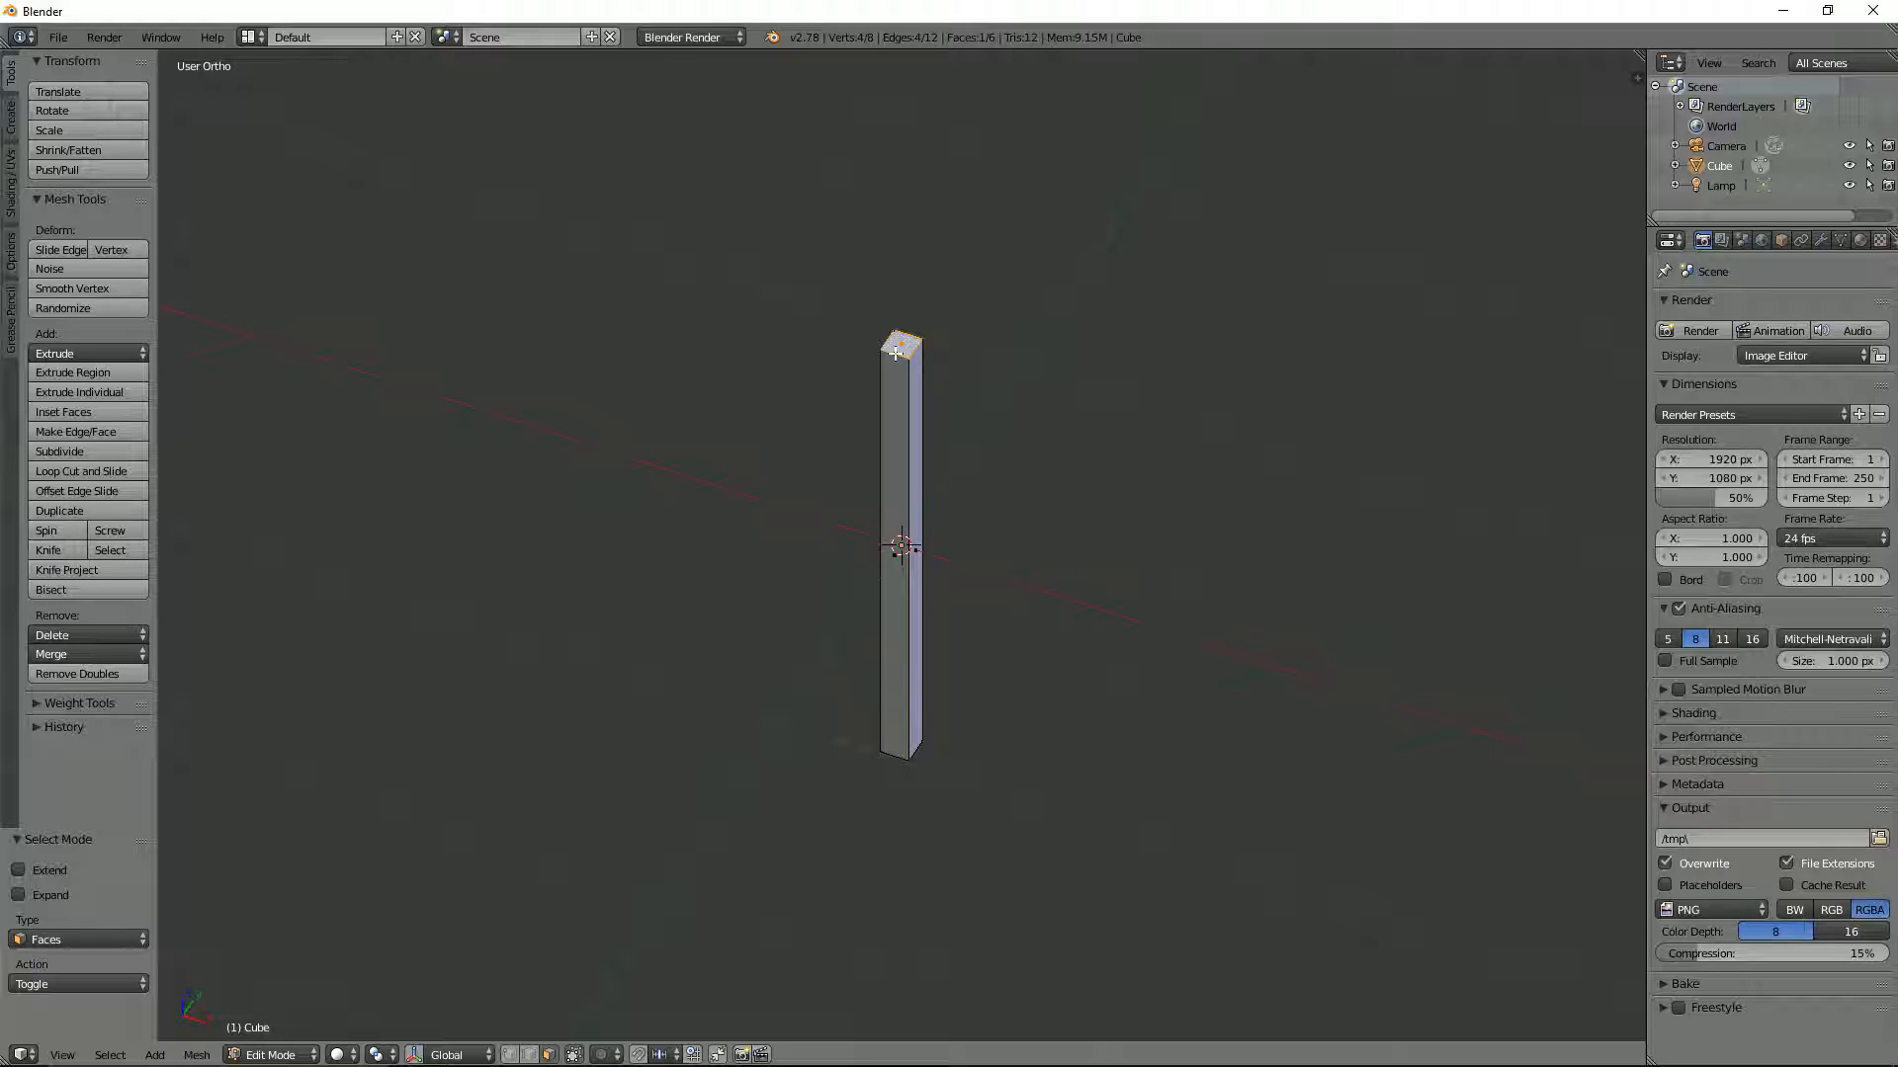
{"action": "key", "text": "x"}
{"action": "left_click", "coordinate": [854, 399]}
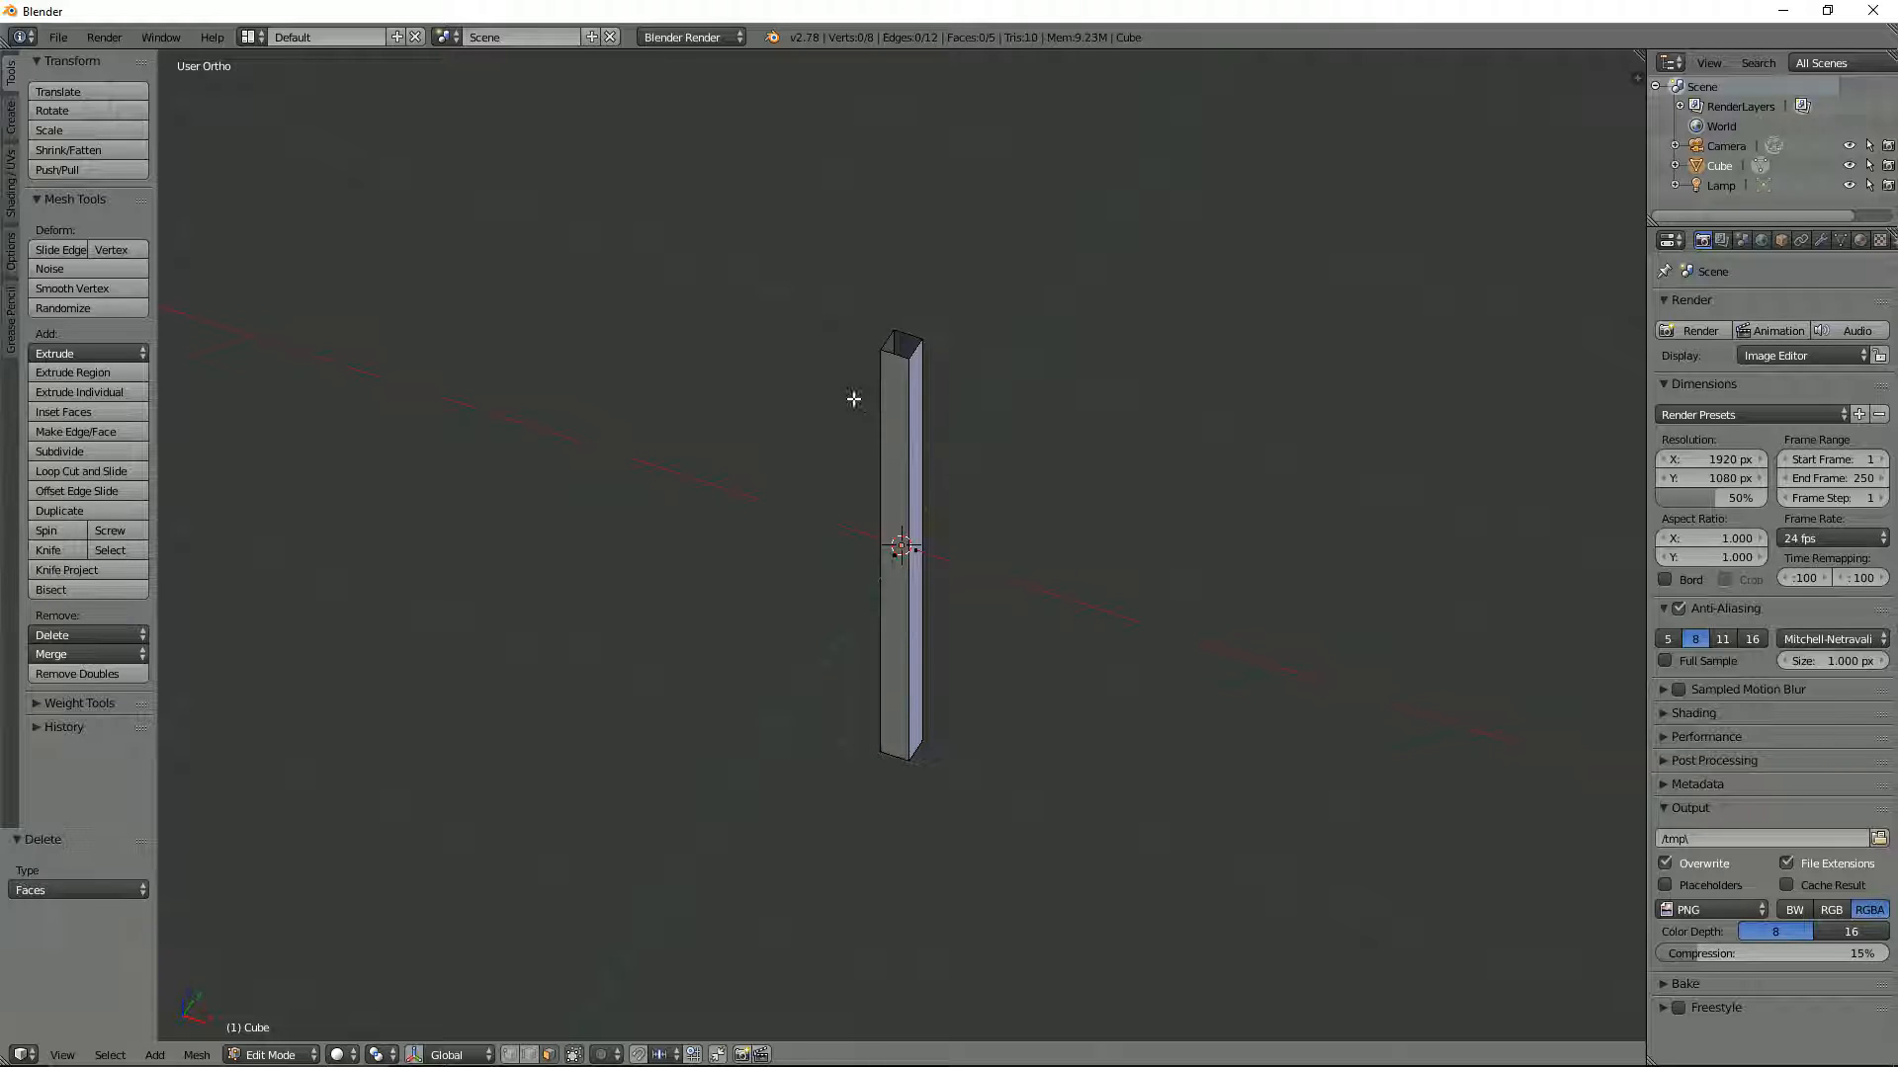
Mark one of the post's long vertical edges as a seam
{"action": "middle_click_drag", "start_coordinate": [955, 595], "coordinate": [957, 574]}
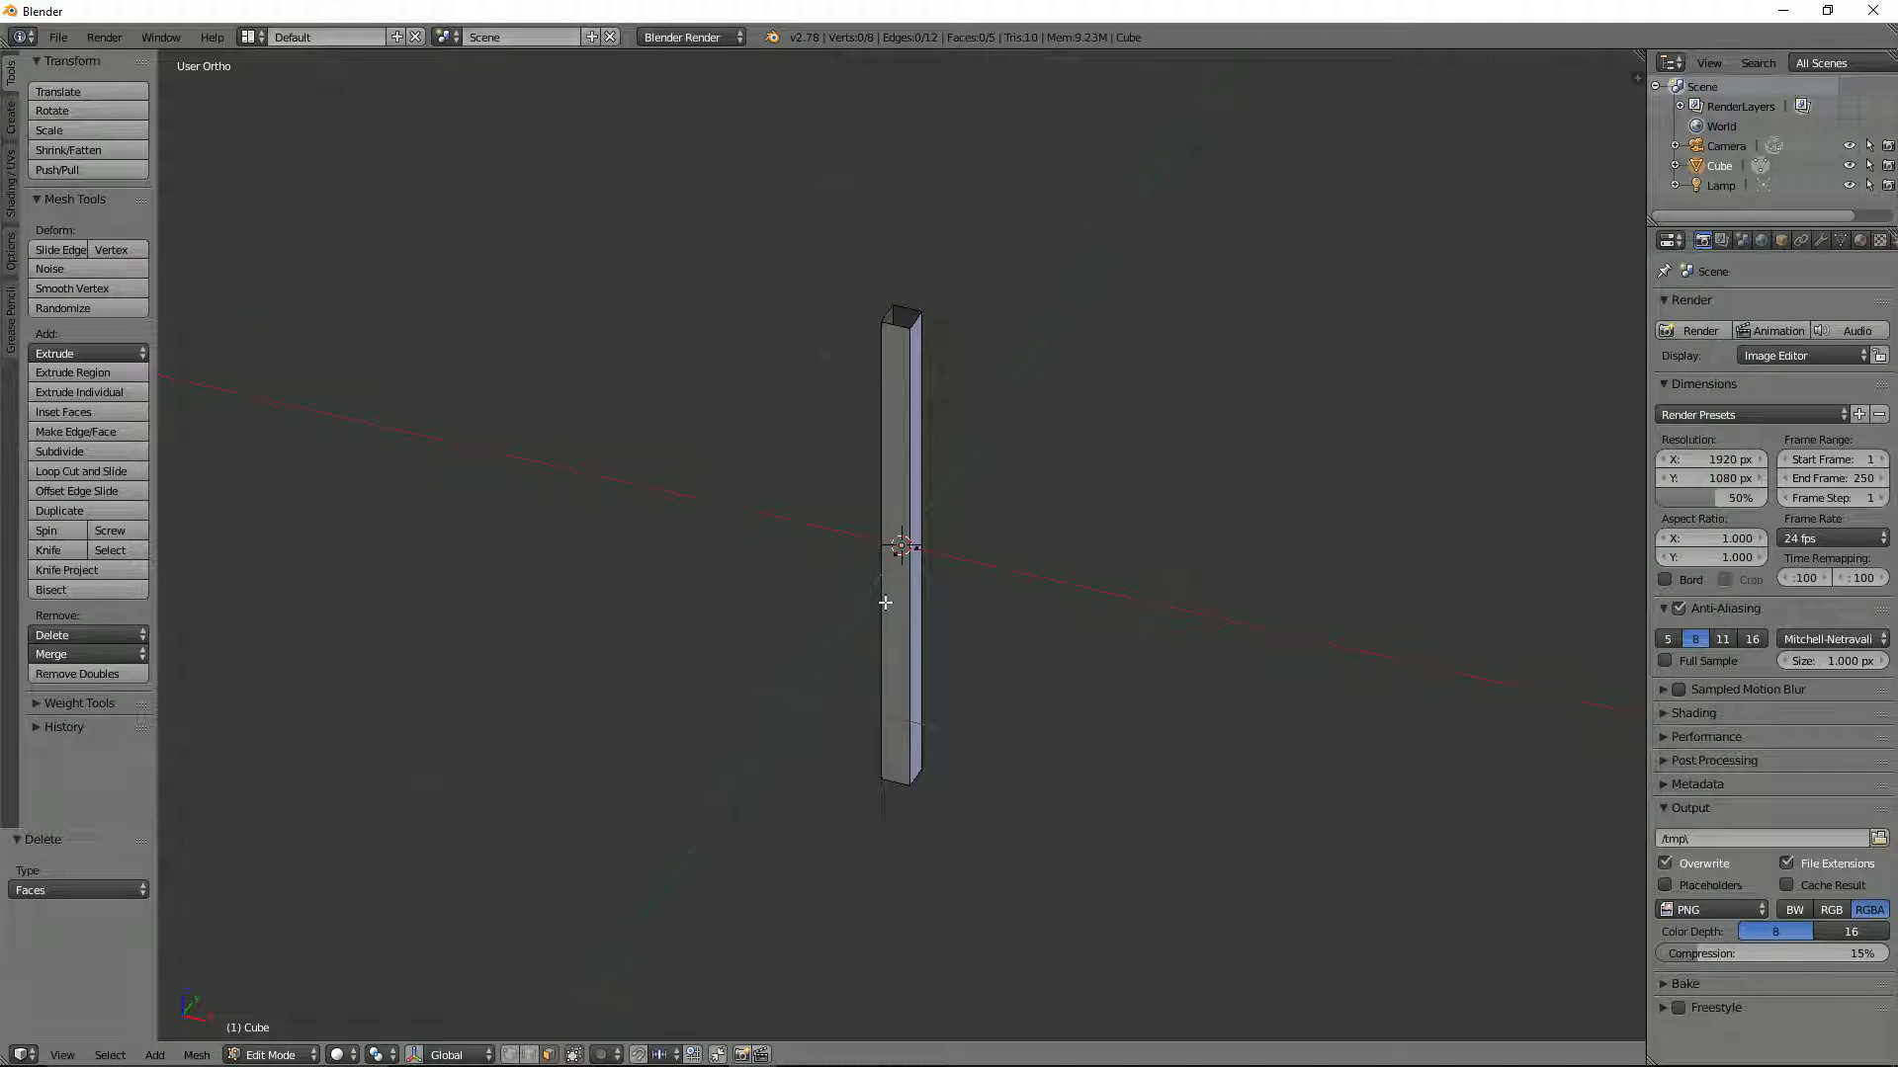
{"action": "key", "text": "ctrl+Tab"}
{"action": "left_click", "coordinate": [733, 492]}
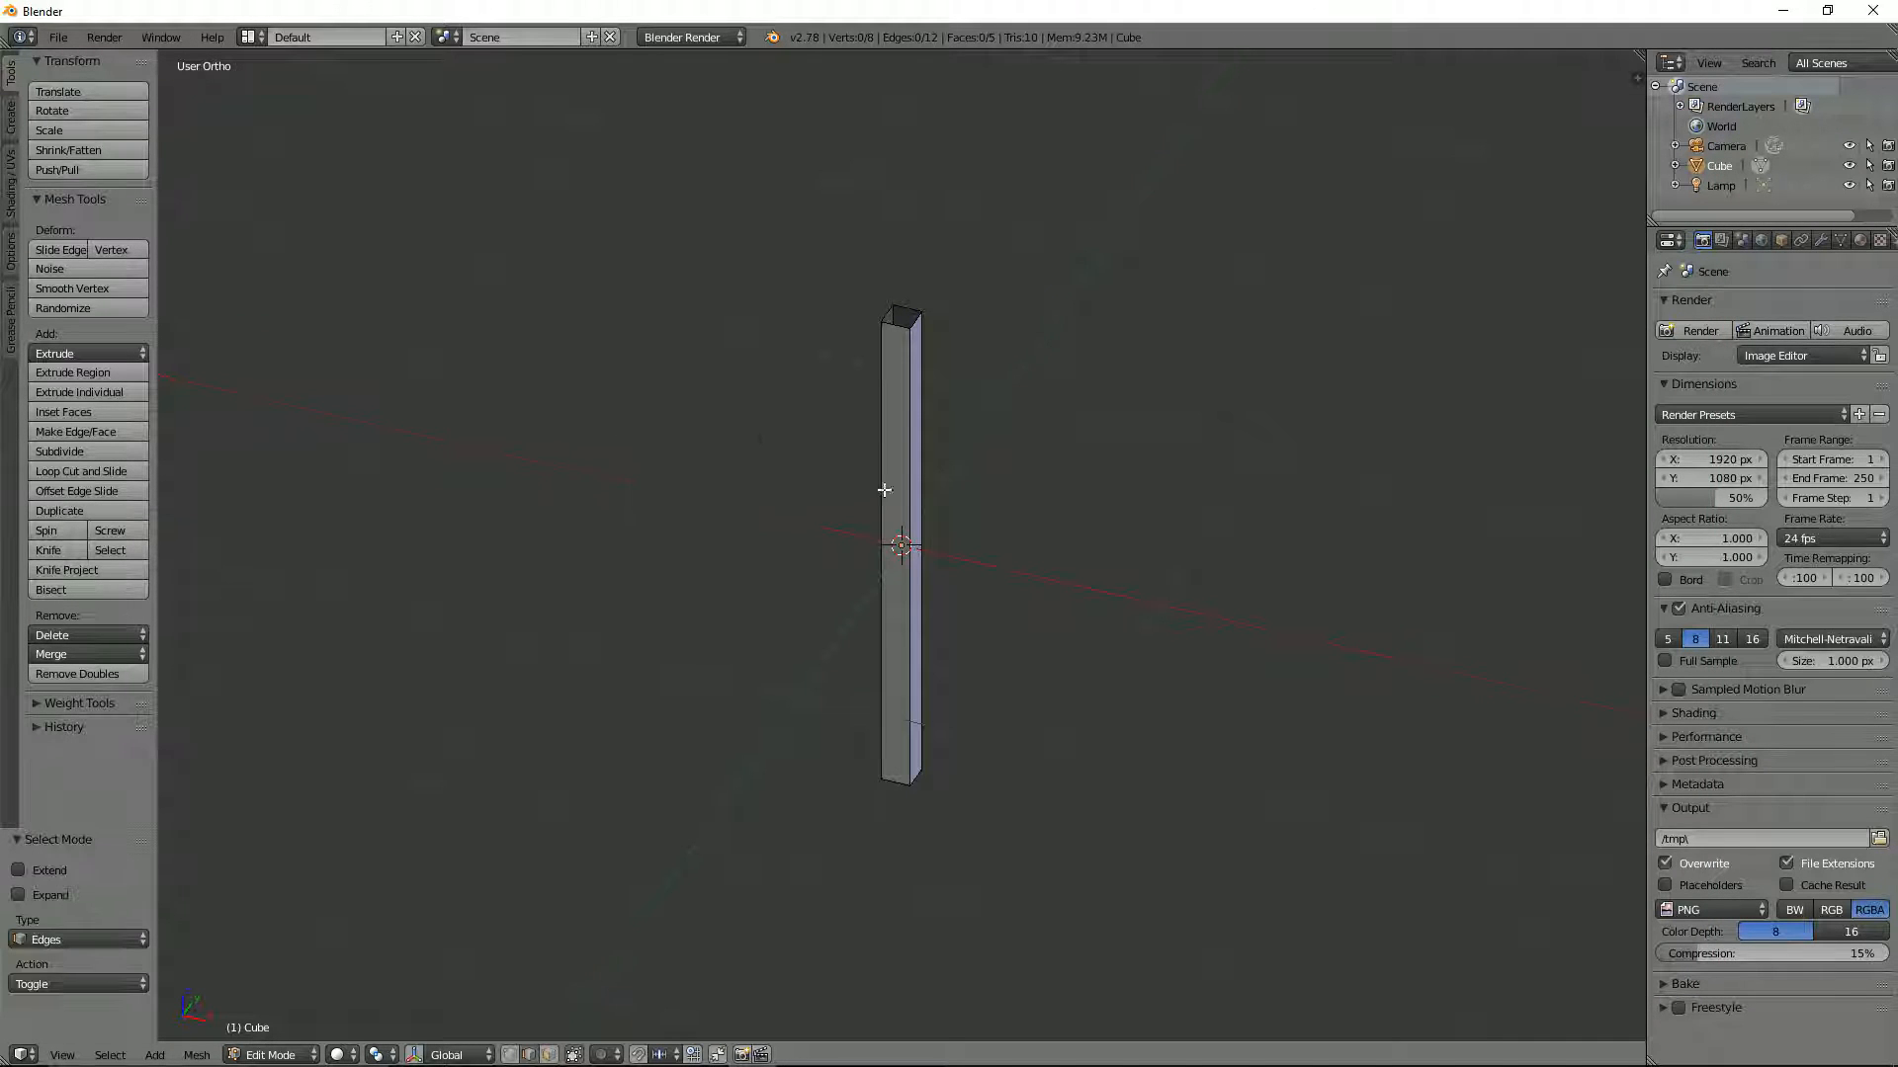
{"action": "middle_click_drag", "start_coordinate": [880, 491], "coordinate": [1110, 477]}
{"action": "right_click", "coordinate": [887, 505]}
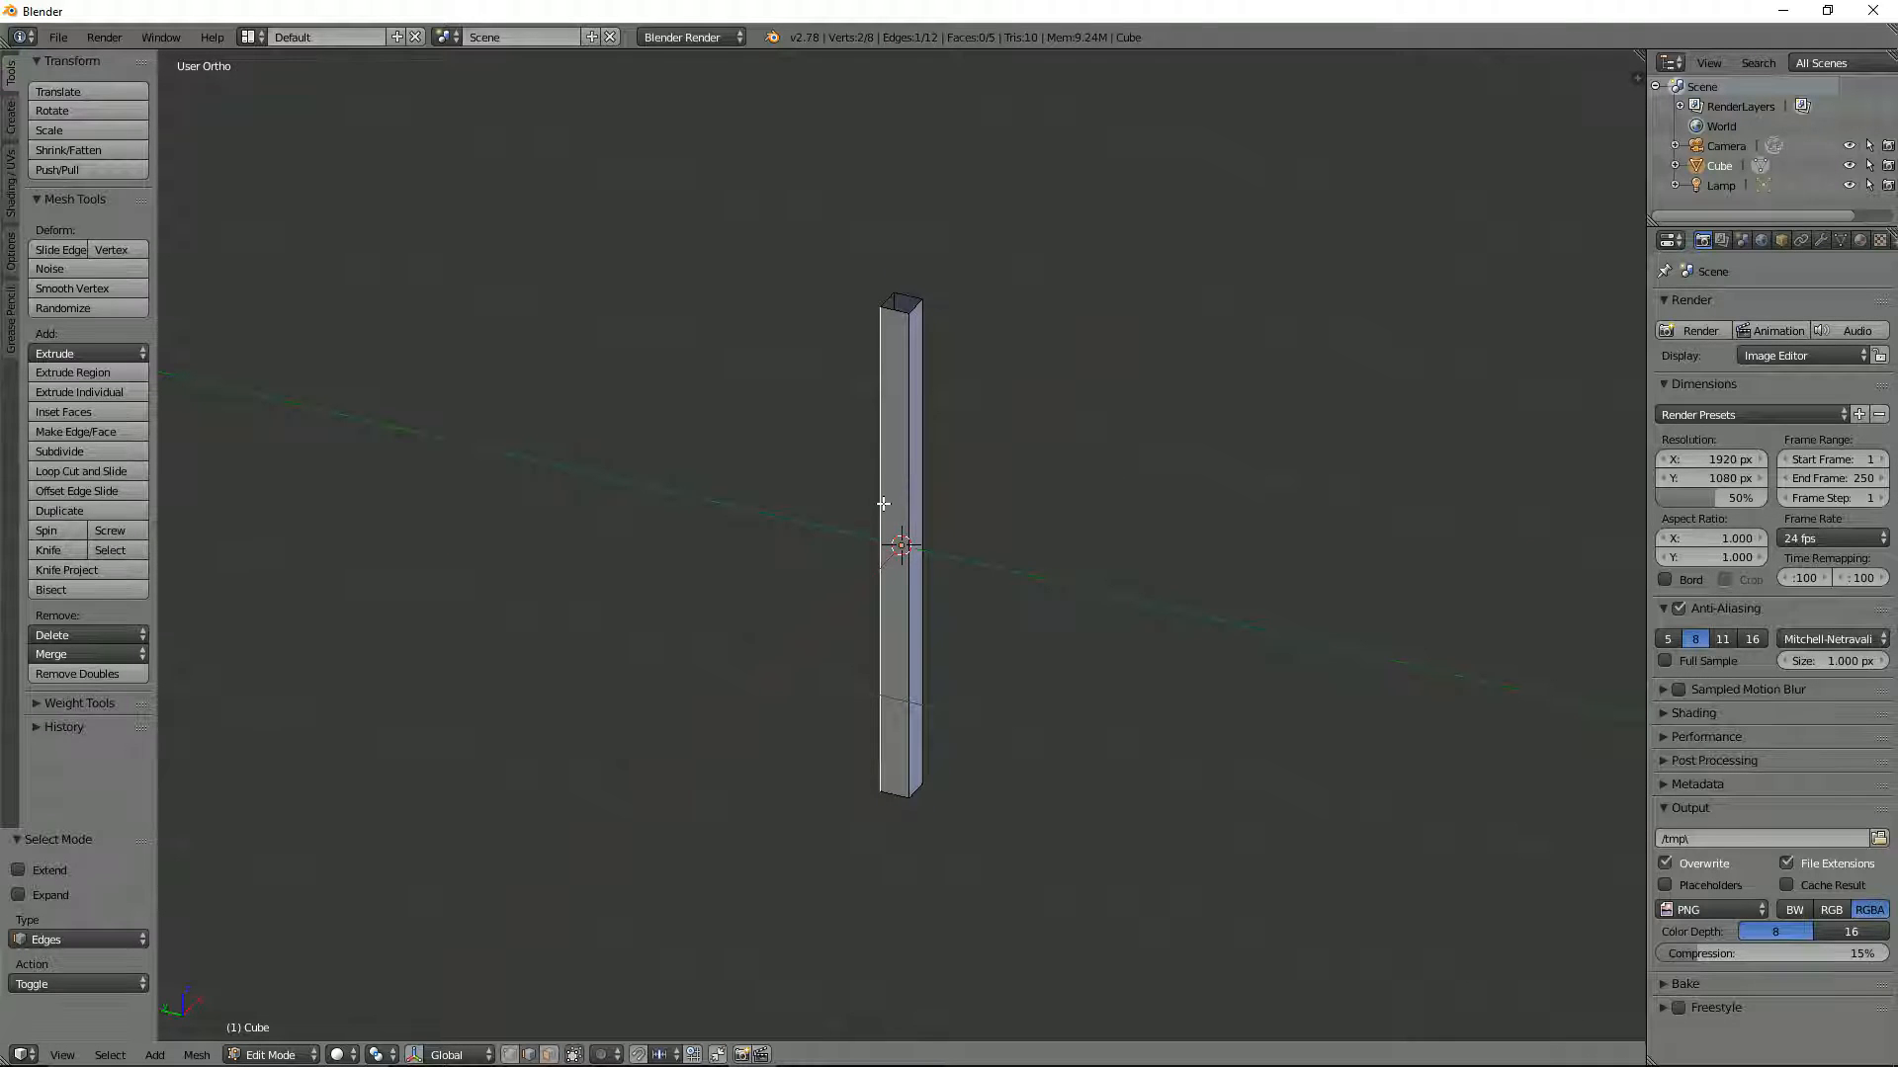
{"action": "key", "text": "ctrl+e"}
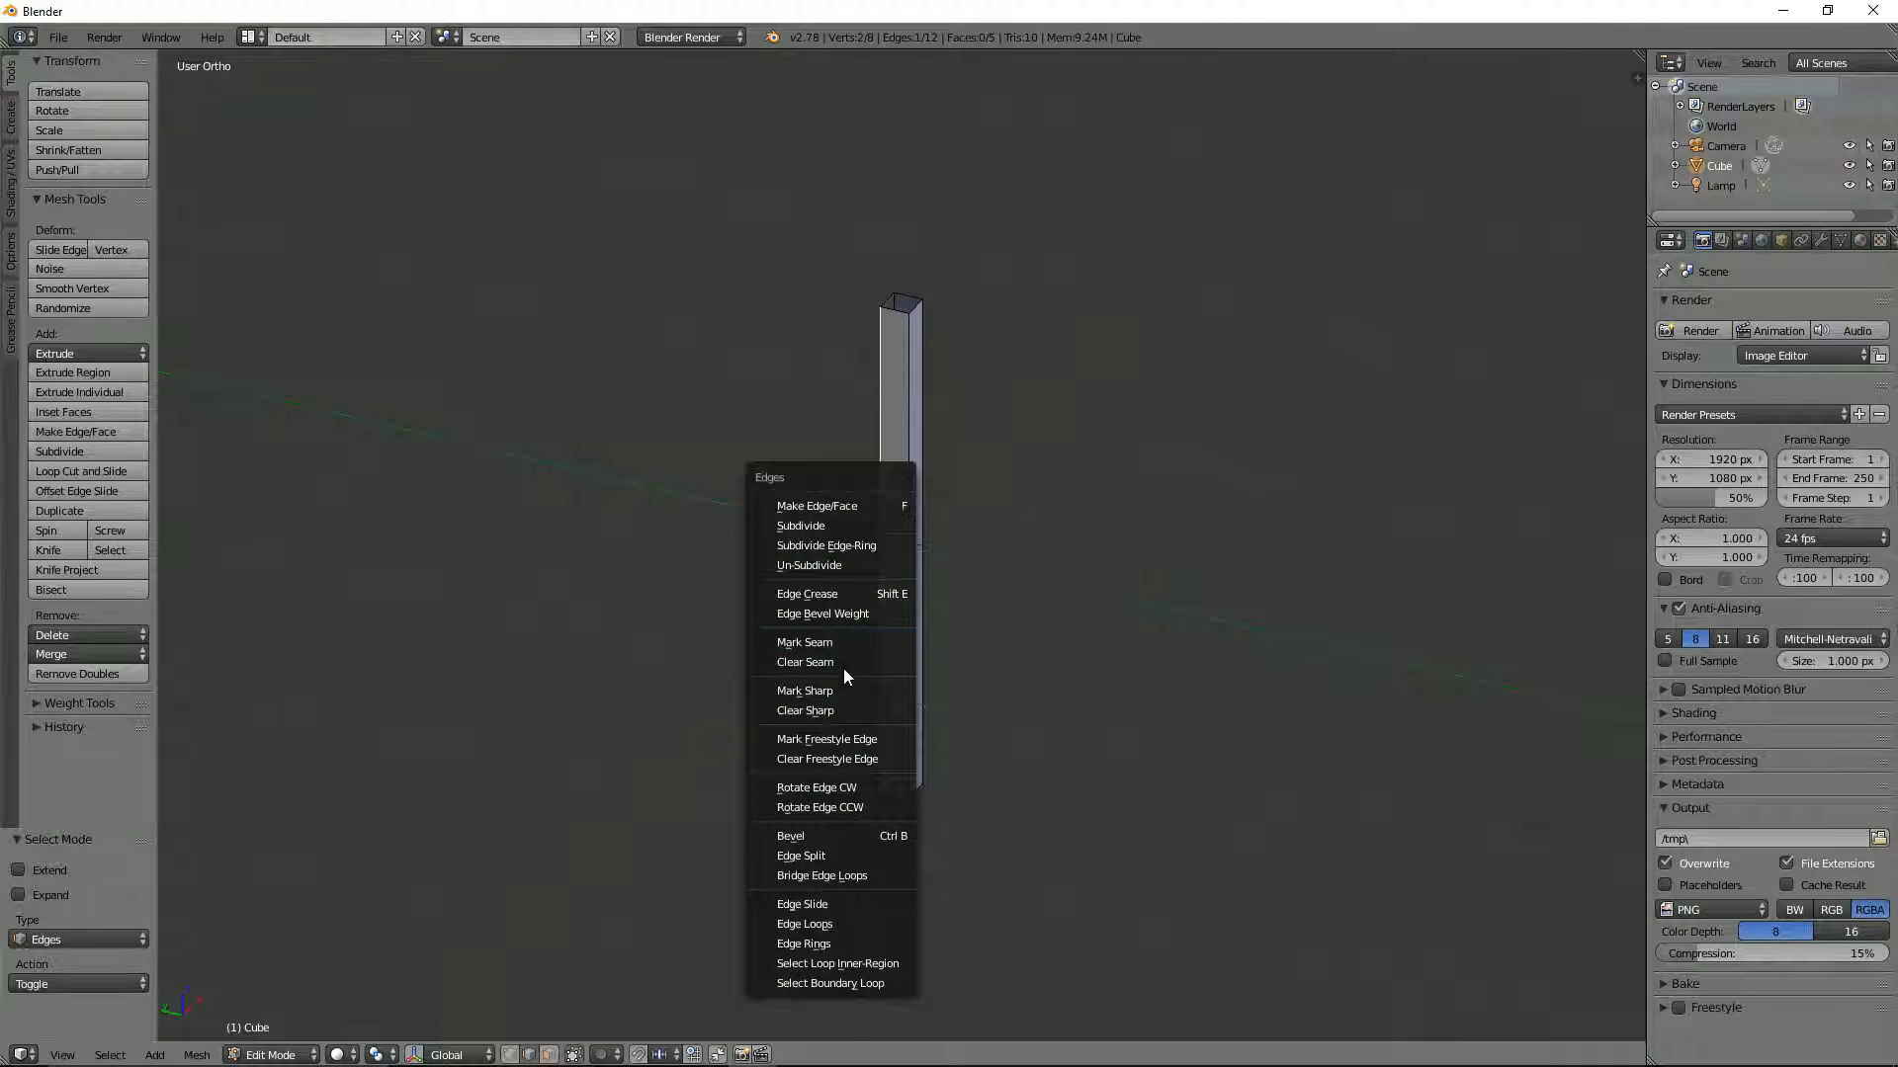
{"action": "left_click", "coordinate": [838, 643]}
Select the post's bottom face and mark its edges as seams
{"action": "middle_click_drag", "start_coordinate": [961, 661], "coordinate": [970, 491]}
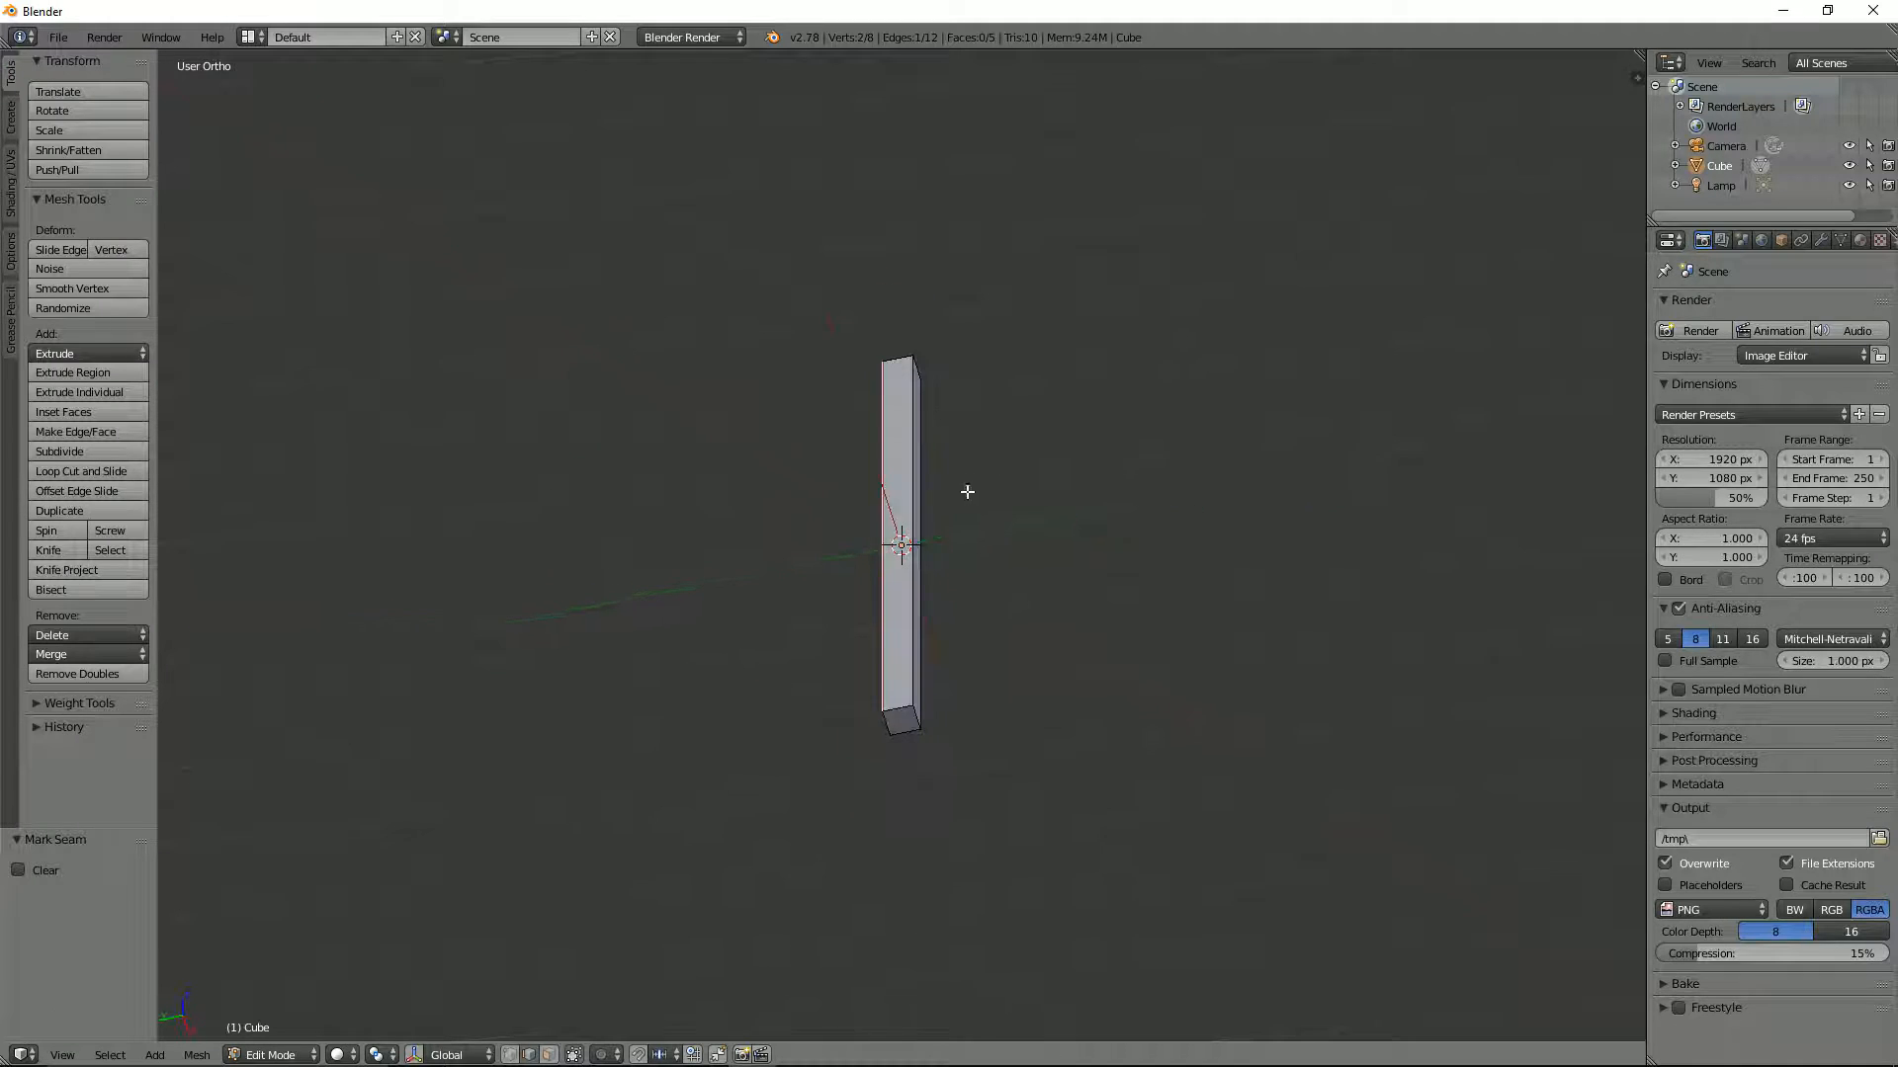
{"action": "key", "text": "ctrl+Tab"}
{"action": "left_click", "coordinate": [964, 539]}
{"action": "right_click", "coordinate": [899, 717]}
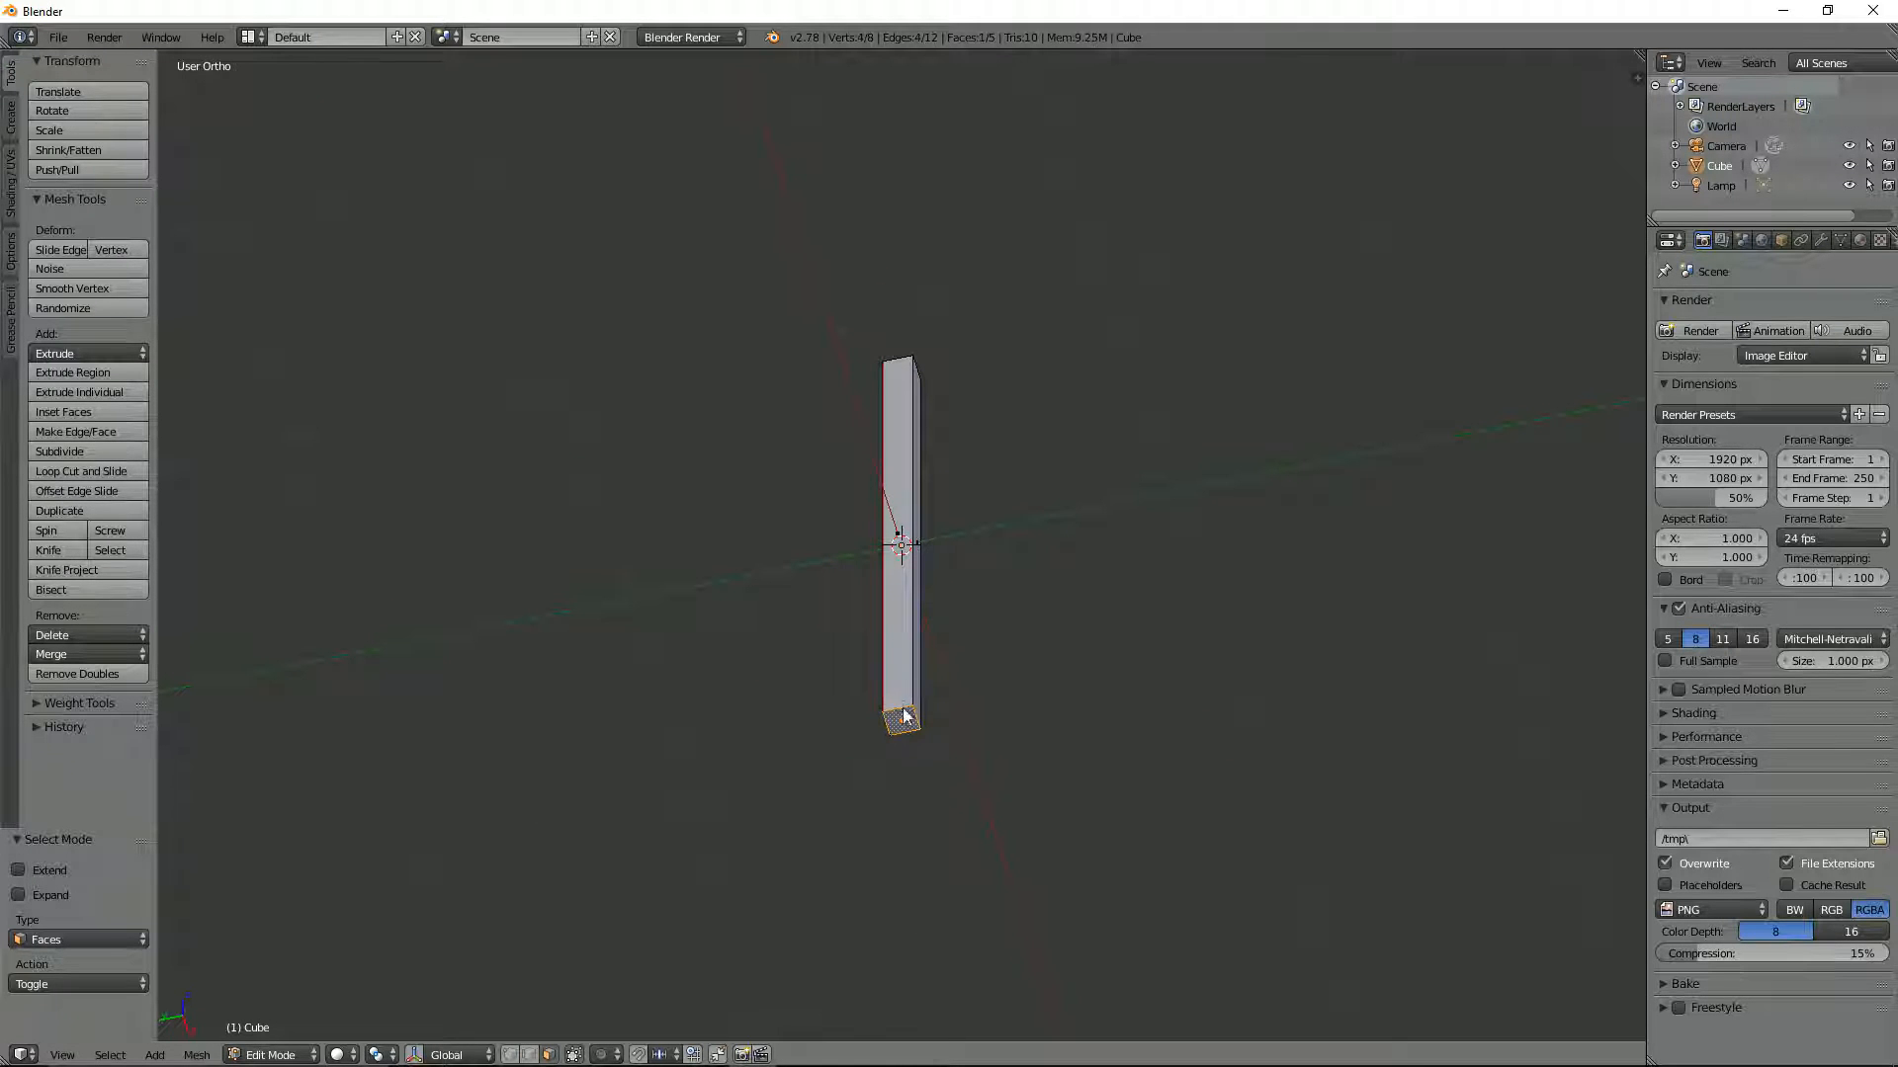
{"action": "key", "text": "ctrl+e"}
{"action": "left_click", "coordinate": [902, 700]}
Split the 3D view into two side-by-side areas and apply the post's rotation and scale in Object Mode
{"action": "middle_click_drag", "start_coordinate": [996, 522], "coordinate": [883, 661]}
{"action": "left_click_drag", "start_coordinate": [4, 1056], "coordinate": [641, 810]}
{"action": "key", "text": "Tab"}
{"action": "key", "text": "ctrl+a"}
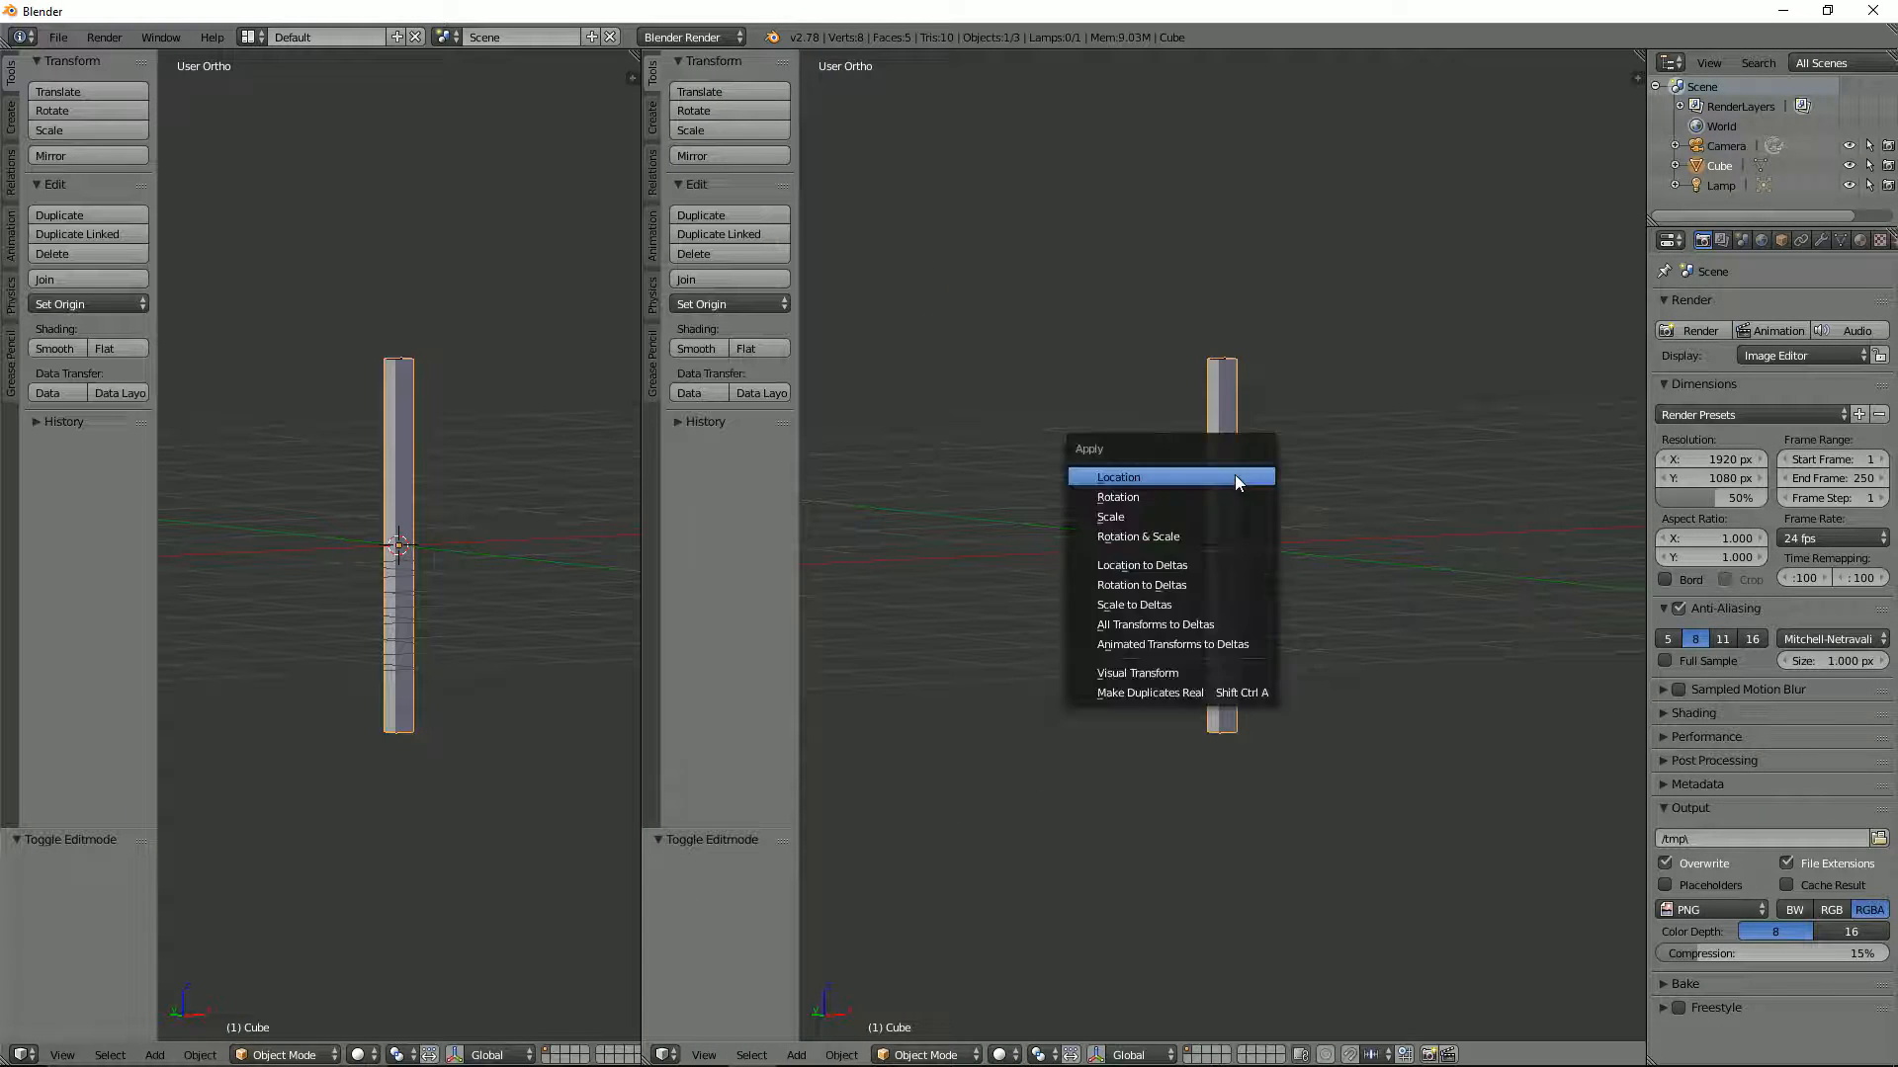
{"action": "left_click", "coordinate": [1213, 539]}
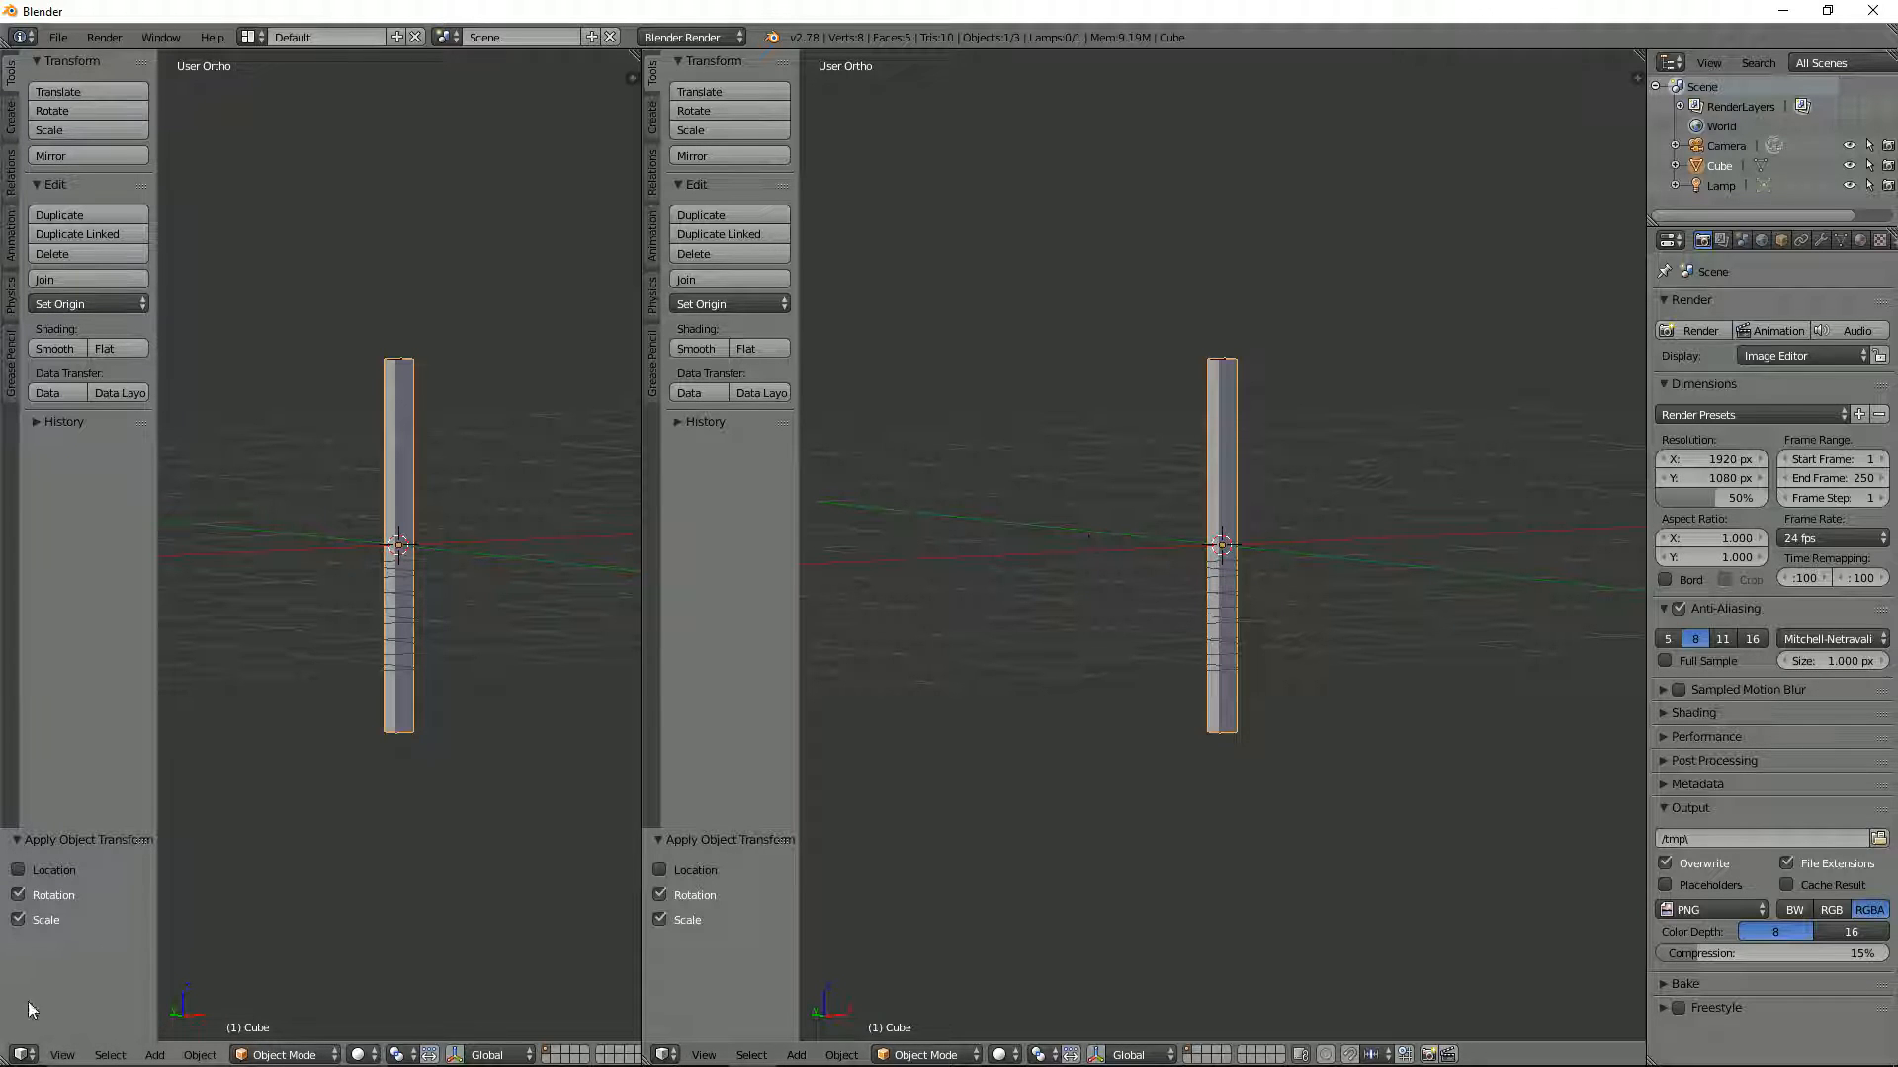
Change the new area to the UV/Image Editor and unwrap all faces of the post
{"action": "left_click", "coordinate": [20, 1056]}
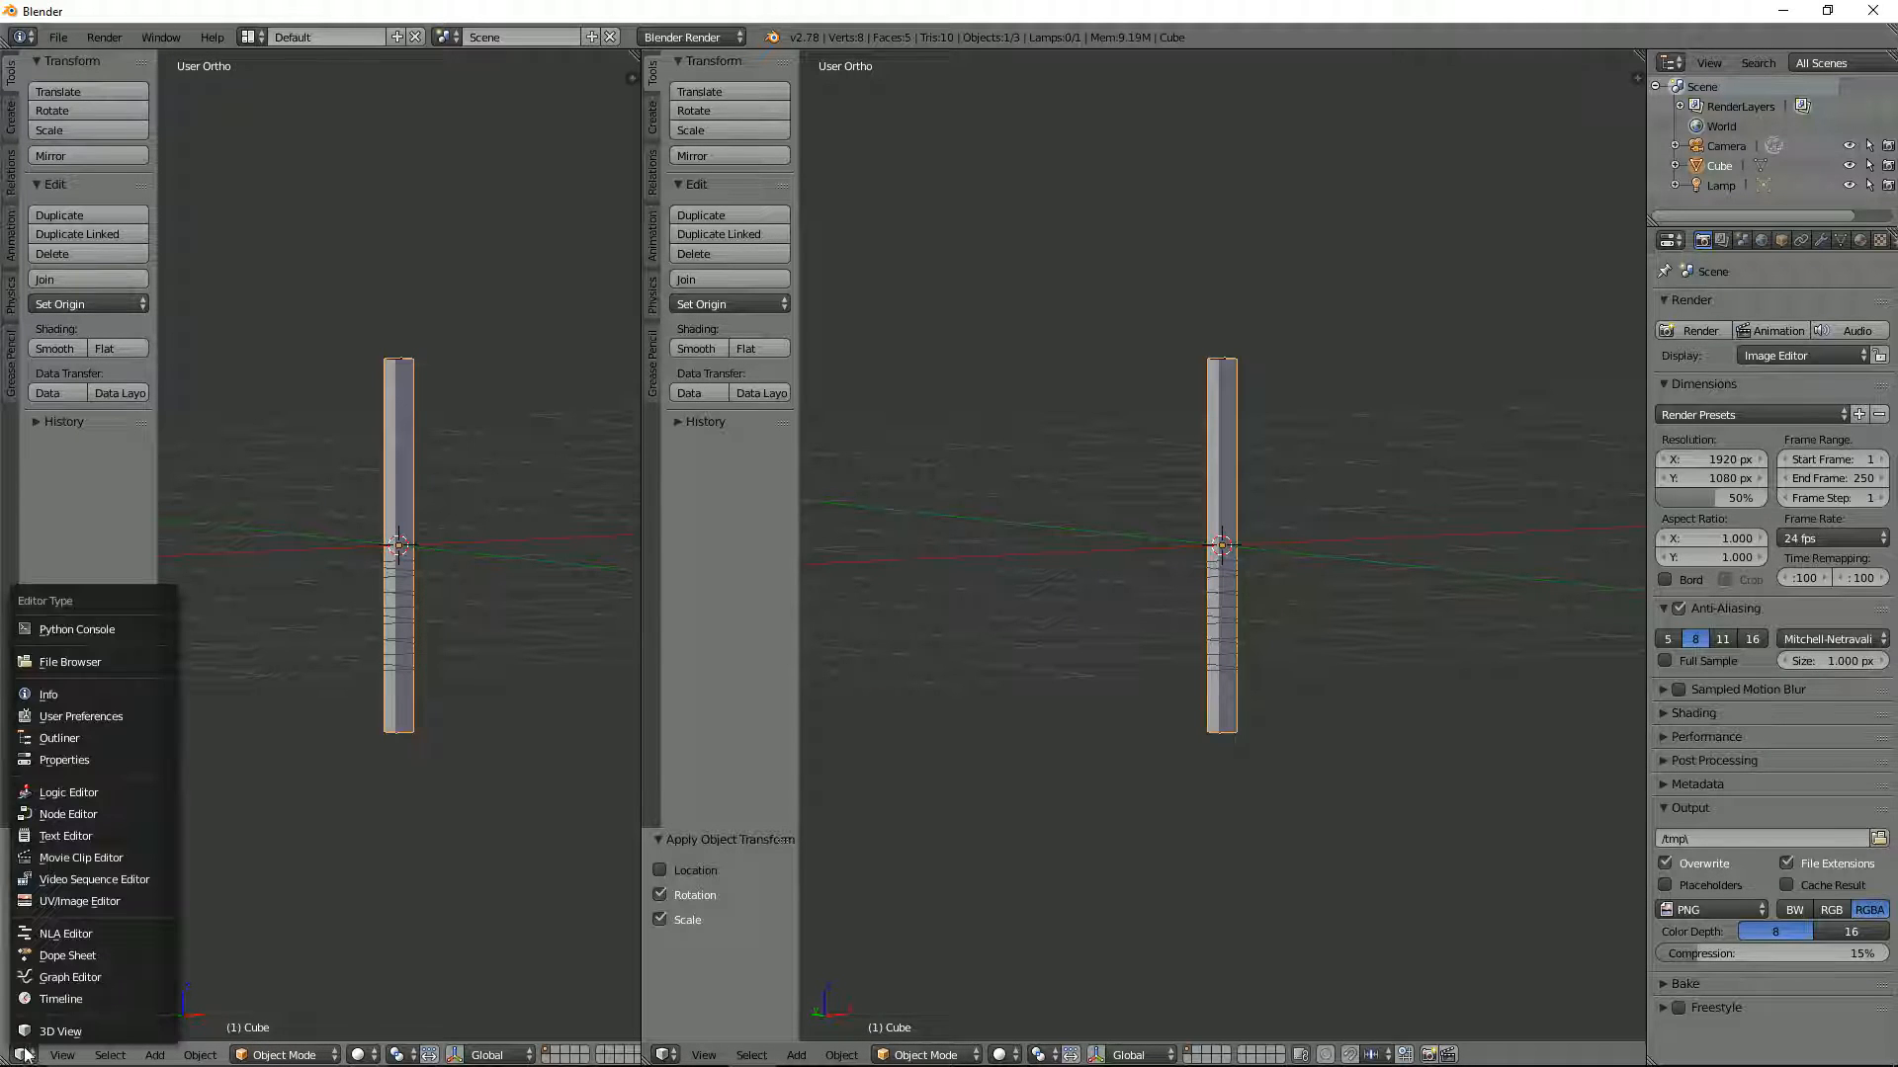
{"action": "left_click", "coordinate": [83, 901]}
{"action": "key", "text": "Tab"}
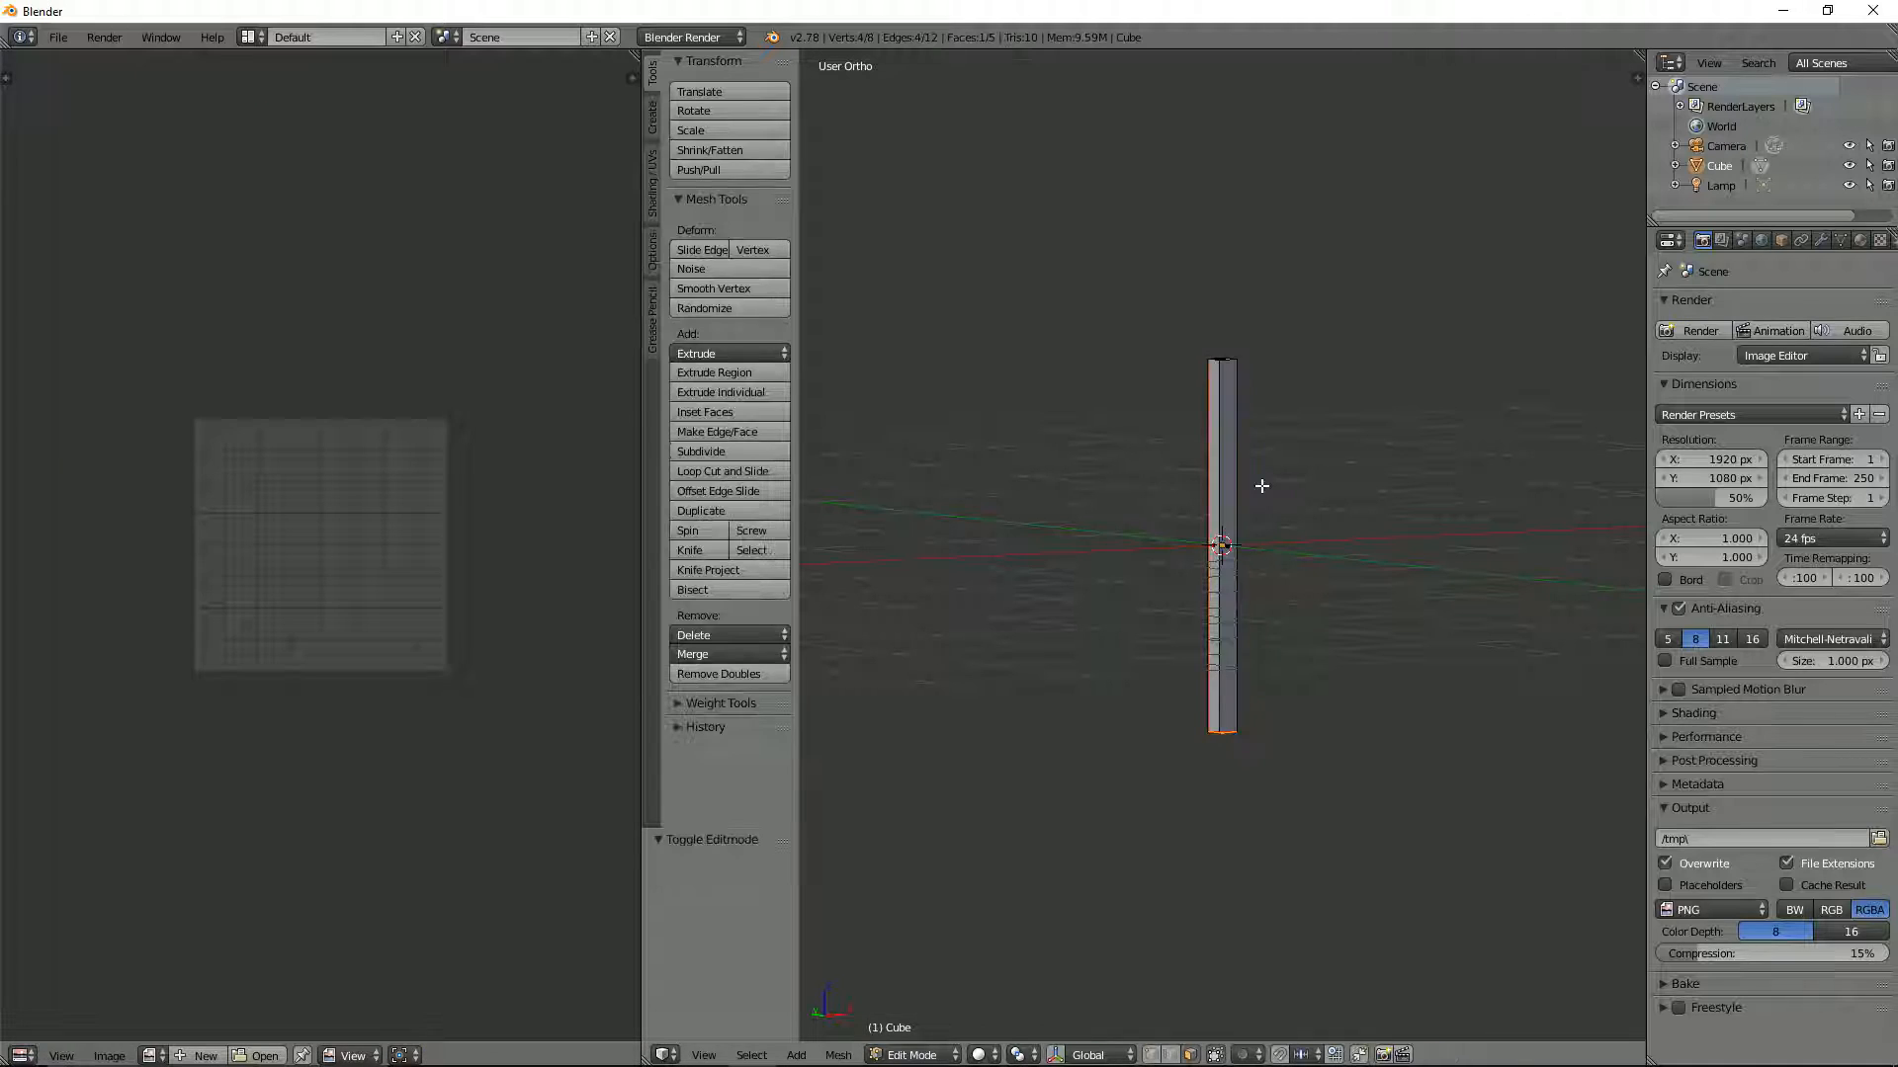
{"action": "key", "text": "a"}
{"action": "key", "text": "u"}
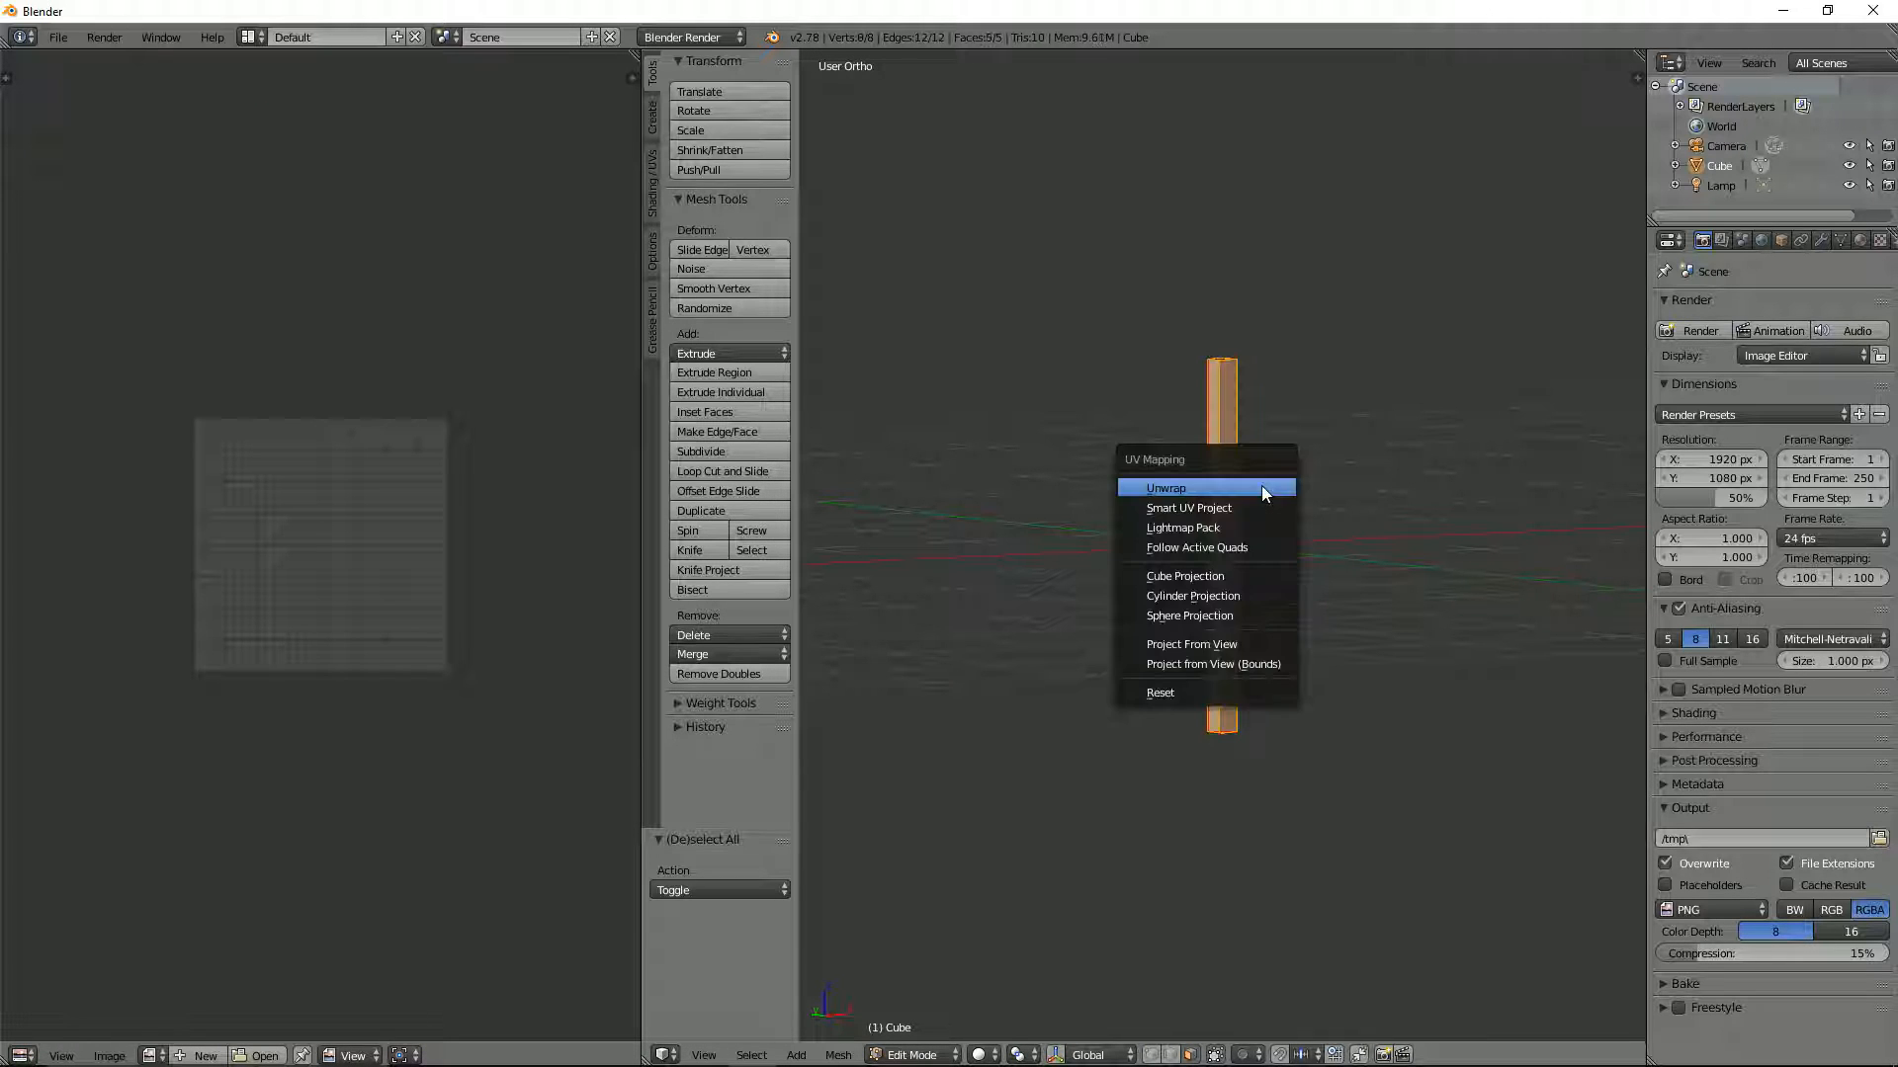
{"action": "left_click", "coordinate": [1264, 494]}
{"action": "scroll", "coordinate": [322, 571], "scroll_direction": "up", "scroll_amount": 3}
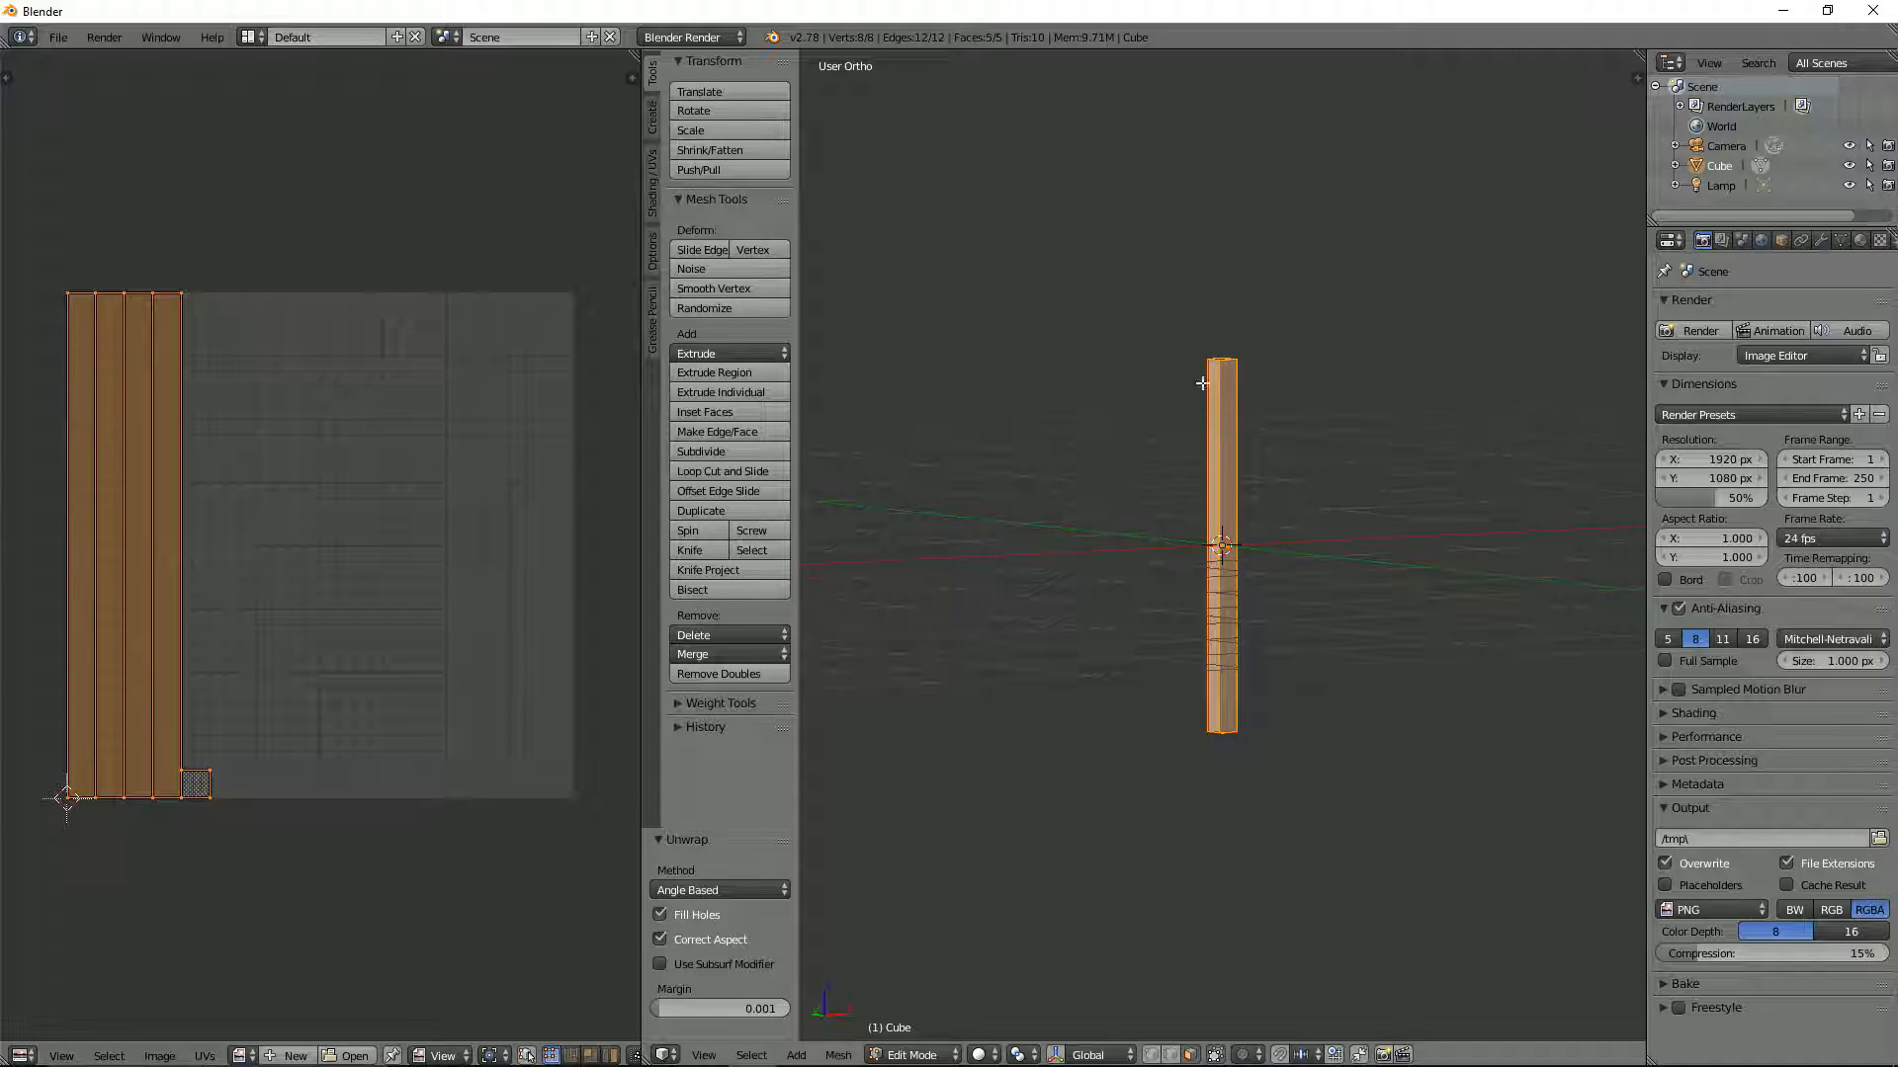
Select the edge loop around the post's open top end in vertex mode and snap the 3D cursor to it
{"action": "middle_click_drag", "start_coordinate": [1238, 351], "coordinate": [1207, 368]}
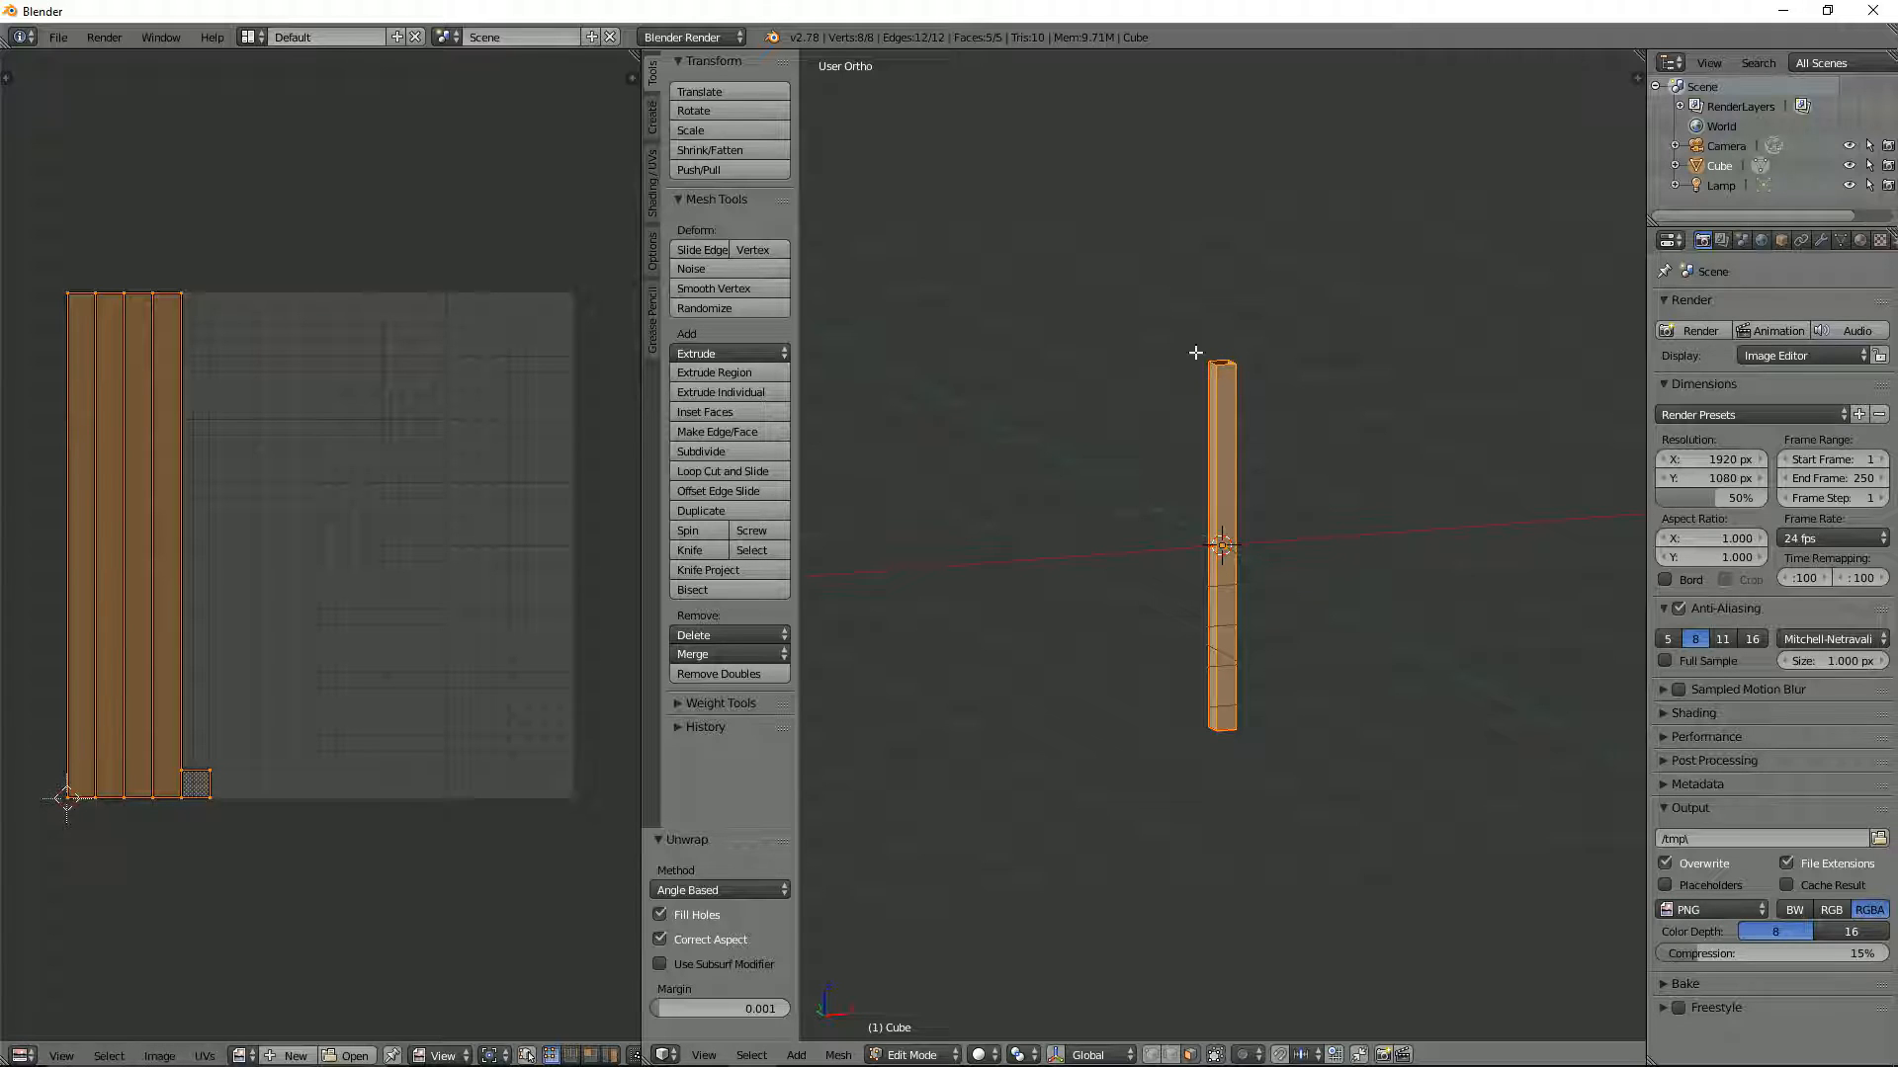
{"action": "key", "text": "KP_1"}
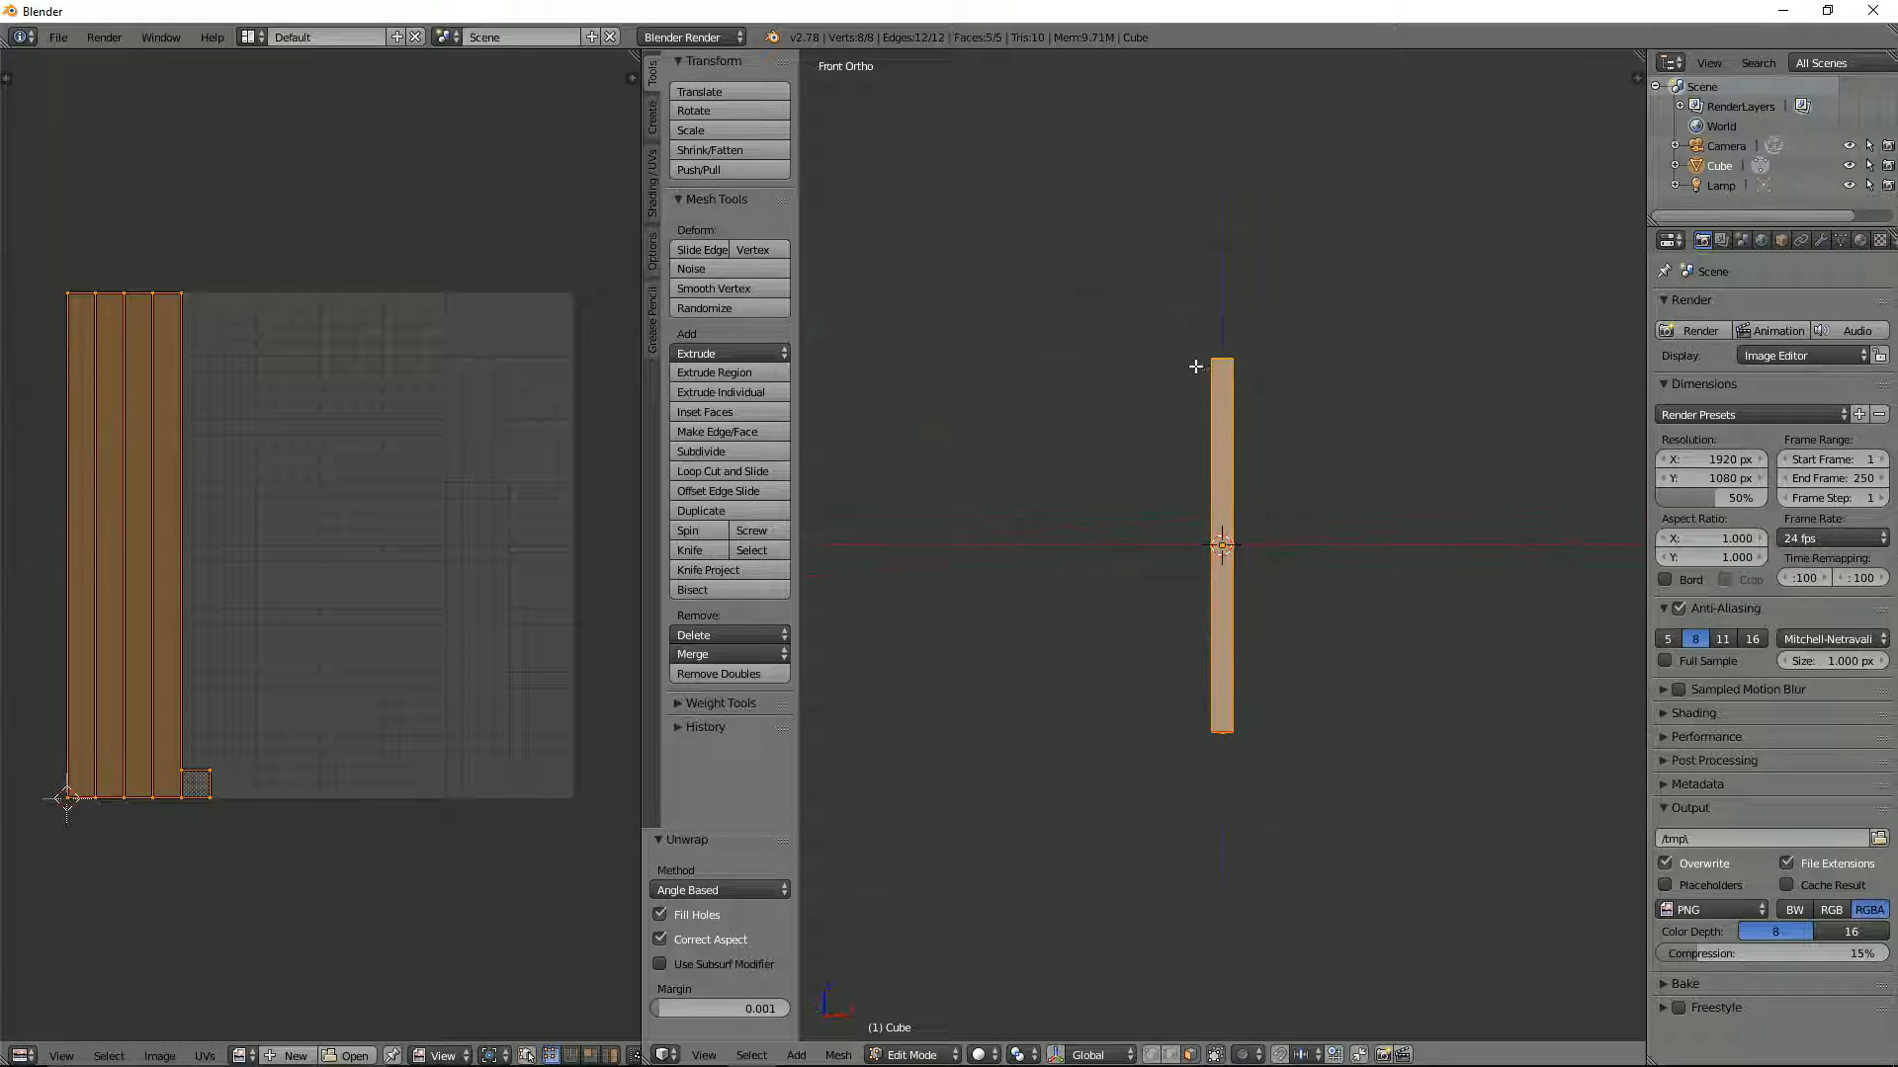
{"action": "scroll", "coordinate": [1290, 395], "scroll_direction": "down", "scroll_amount": 2}
{"action": "middle_click_drag", "start_coordinate": [1297, 394], "coordinate": [1190, 497], "text": "shift"}
{"action": "scroll", "coordinate": [1236, 475], "scroll_direction": "up", "scroll_amount": 2}
{"action": "key", "text": "ctrl+Tab"}
{"action": "left_click", "coordinate": [1240, 478]}
{"action": "right_click", "coordinate": [1138, 491], "text": "alt"}
{"action": "scroll", "coordinate": [1277, 495], "scroll_direction": "up", "scroll_amount": 3}
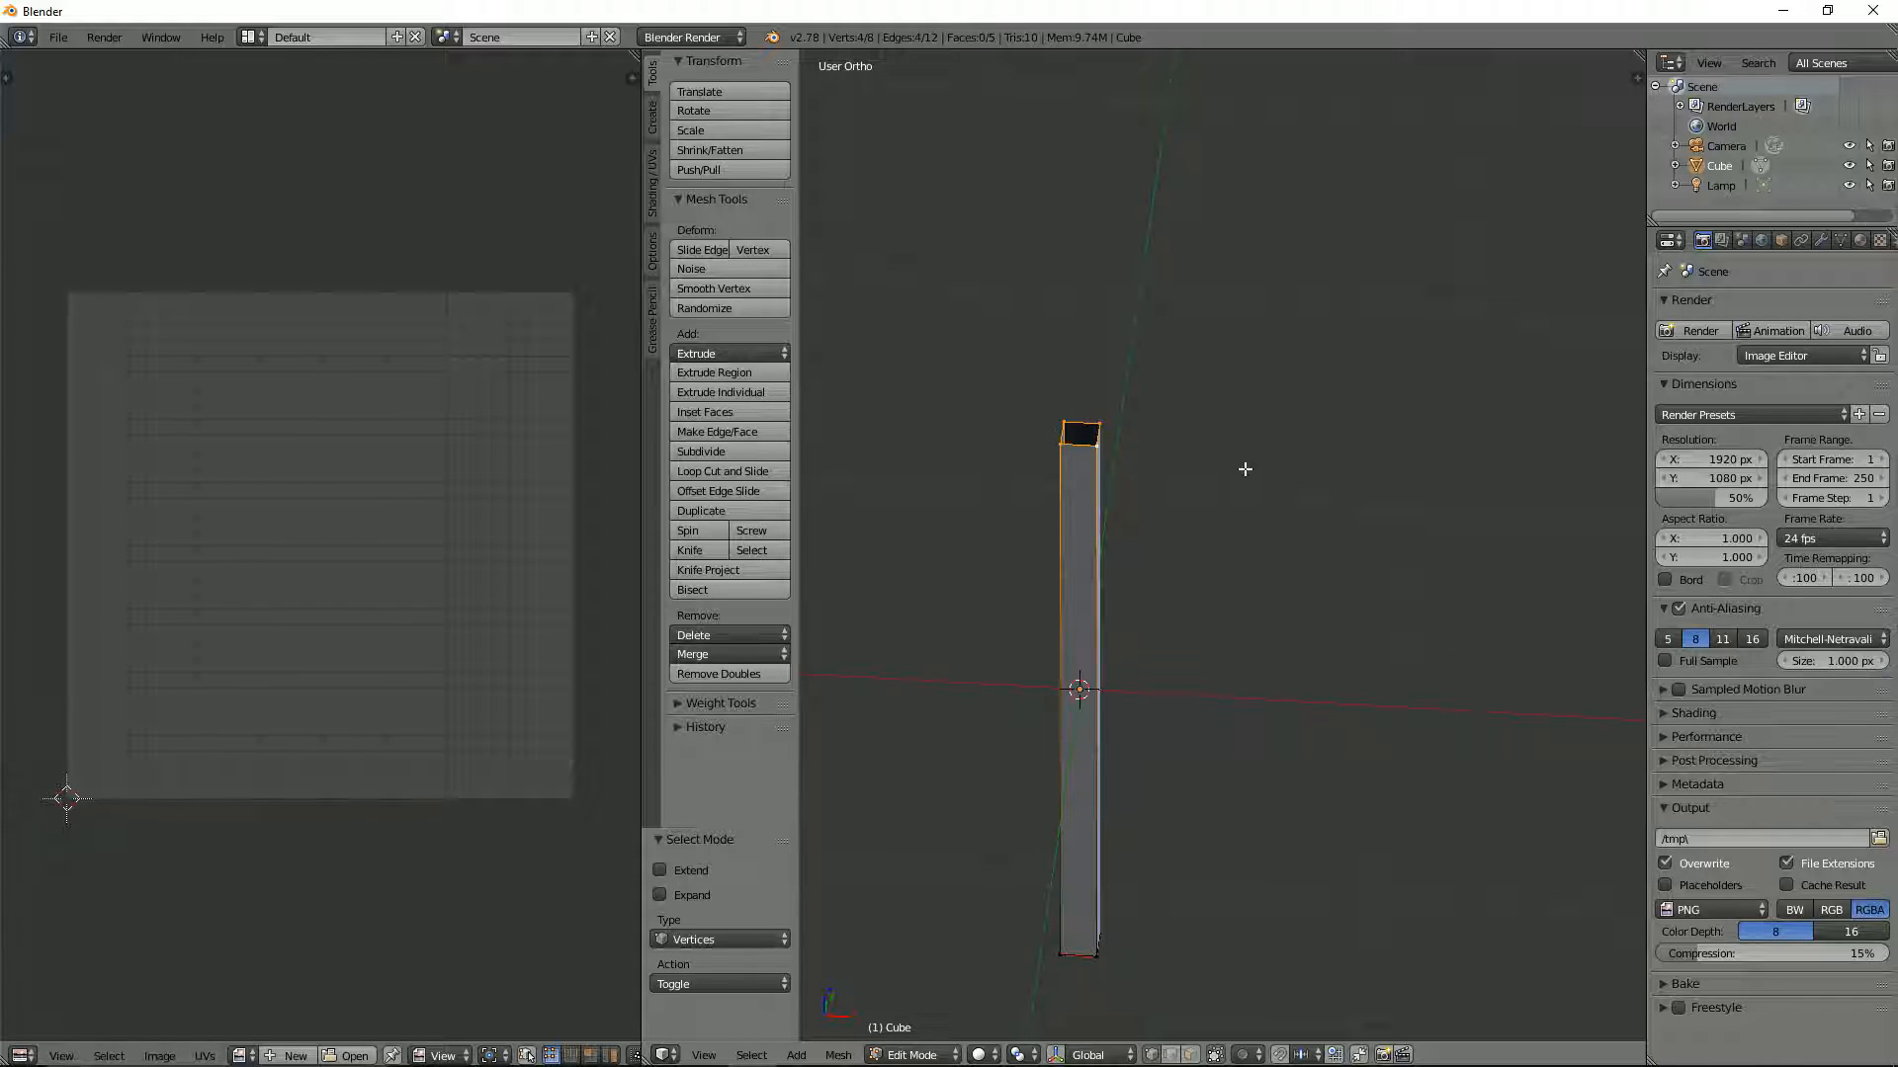
{"action": "key", "text": "shift+s"}
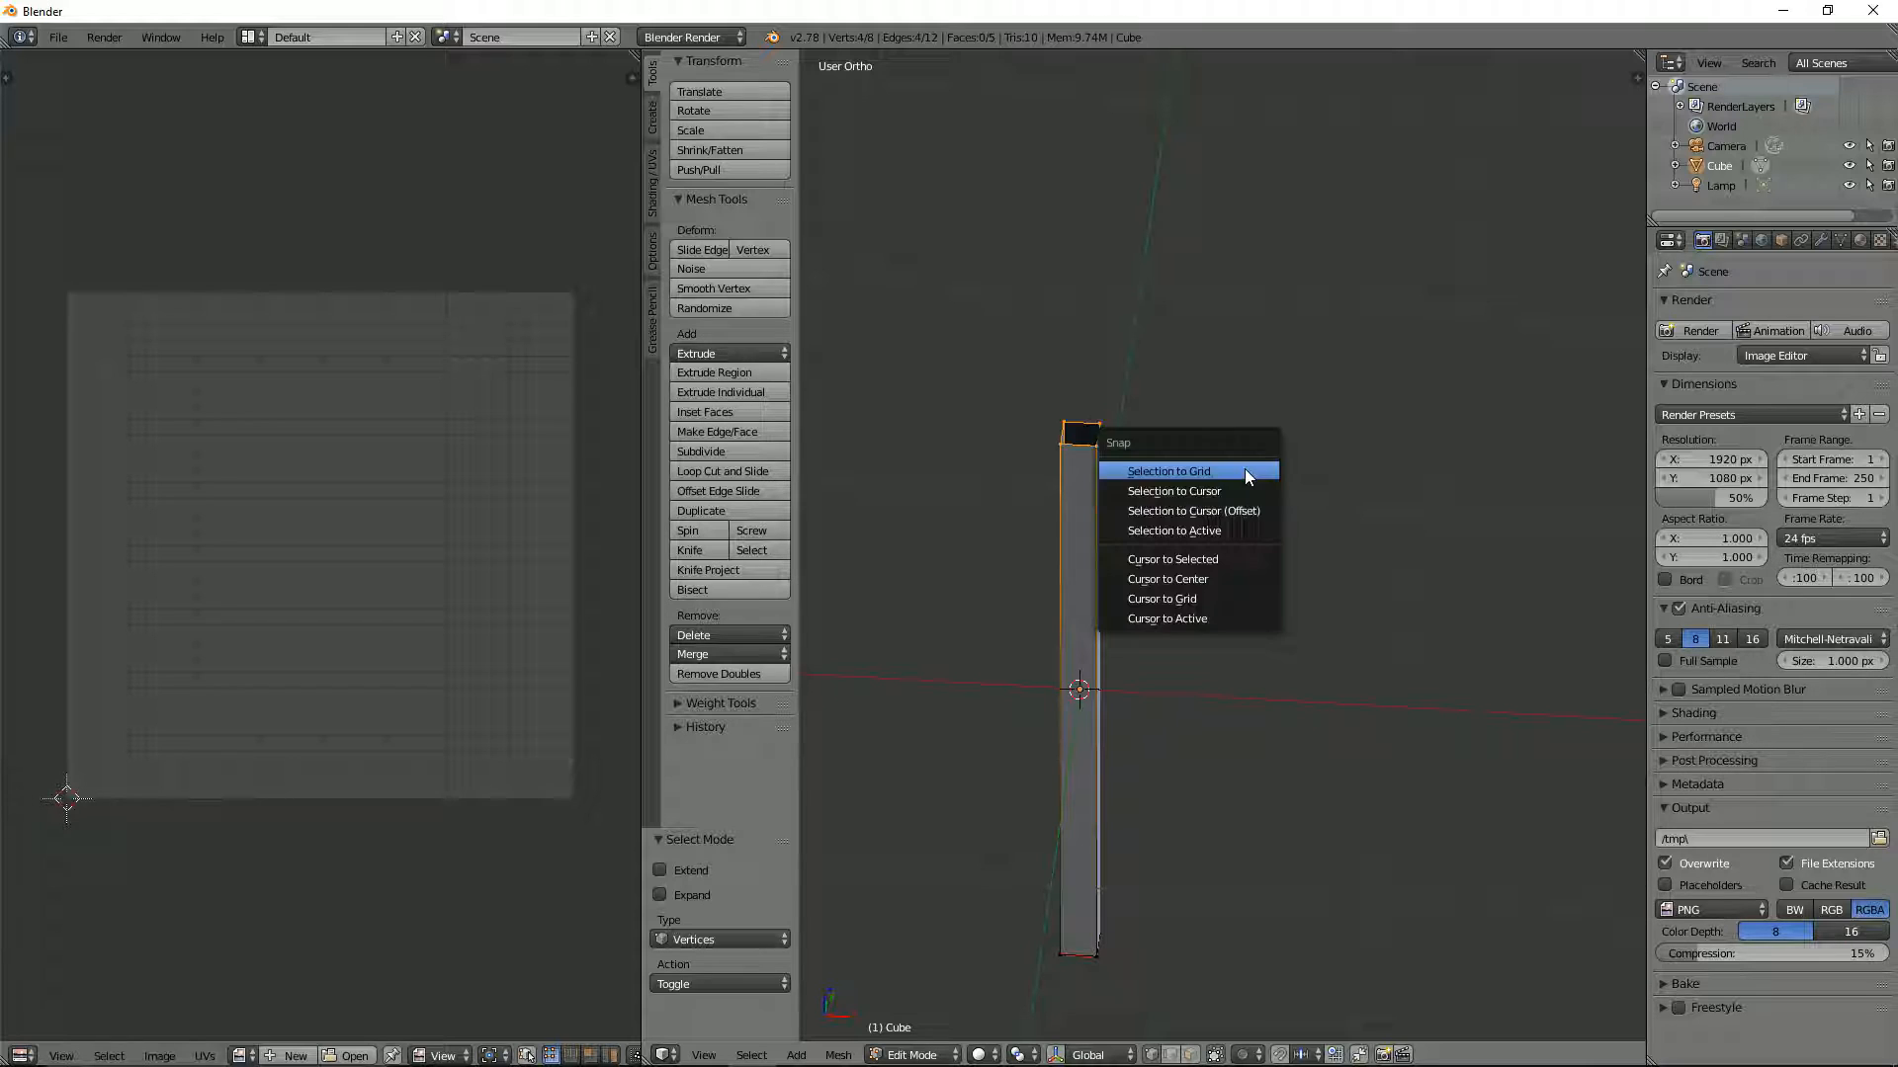
{"action": "left_click", "coordinate": [1231, 560]}
Add a UV sphere with 32 segments, 16 rings and size 1 at the 3D cursor on the post's top end
{"action": "key", "text": "KP_7"}
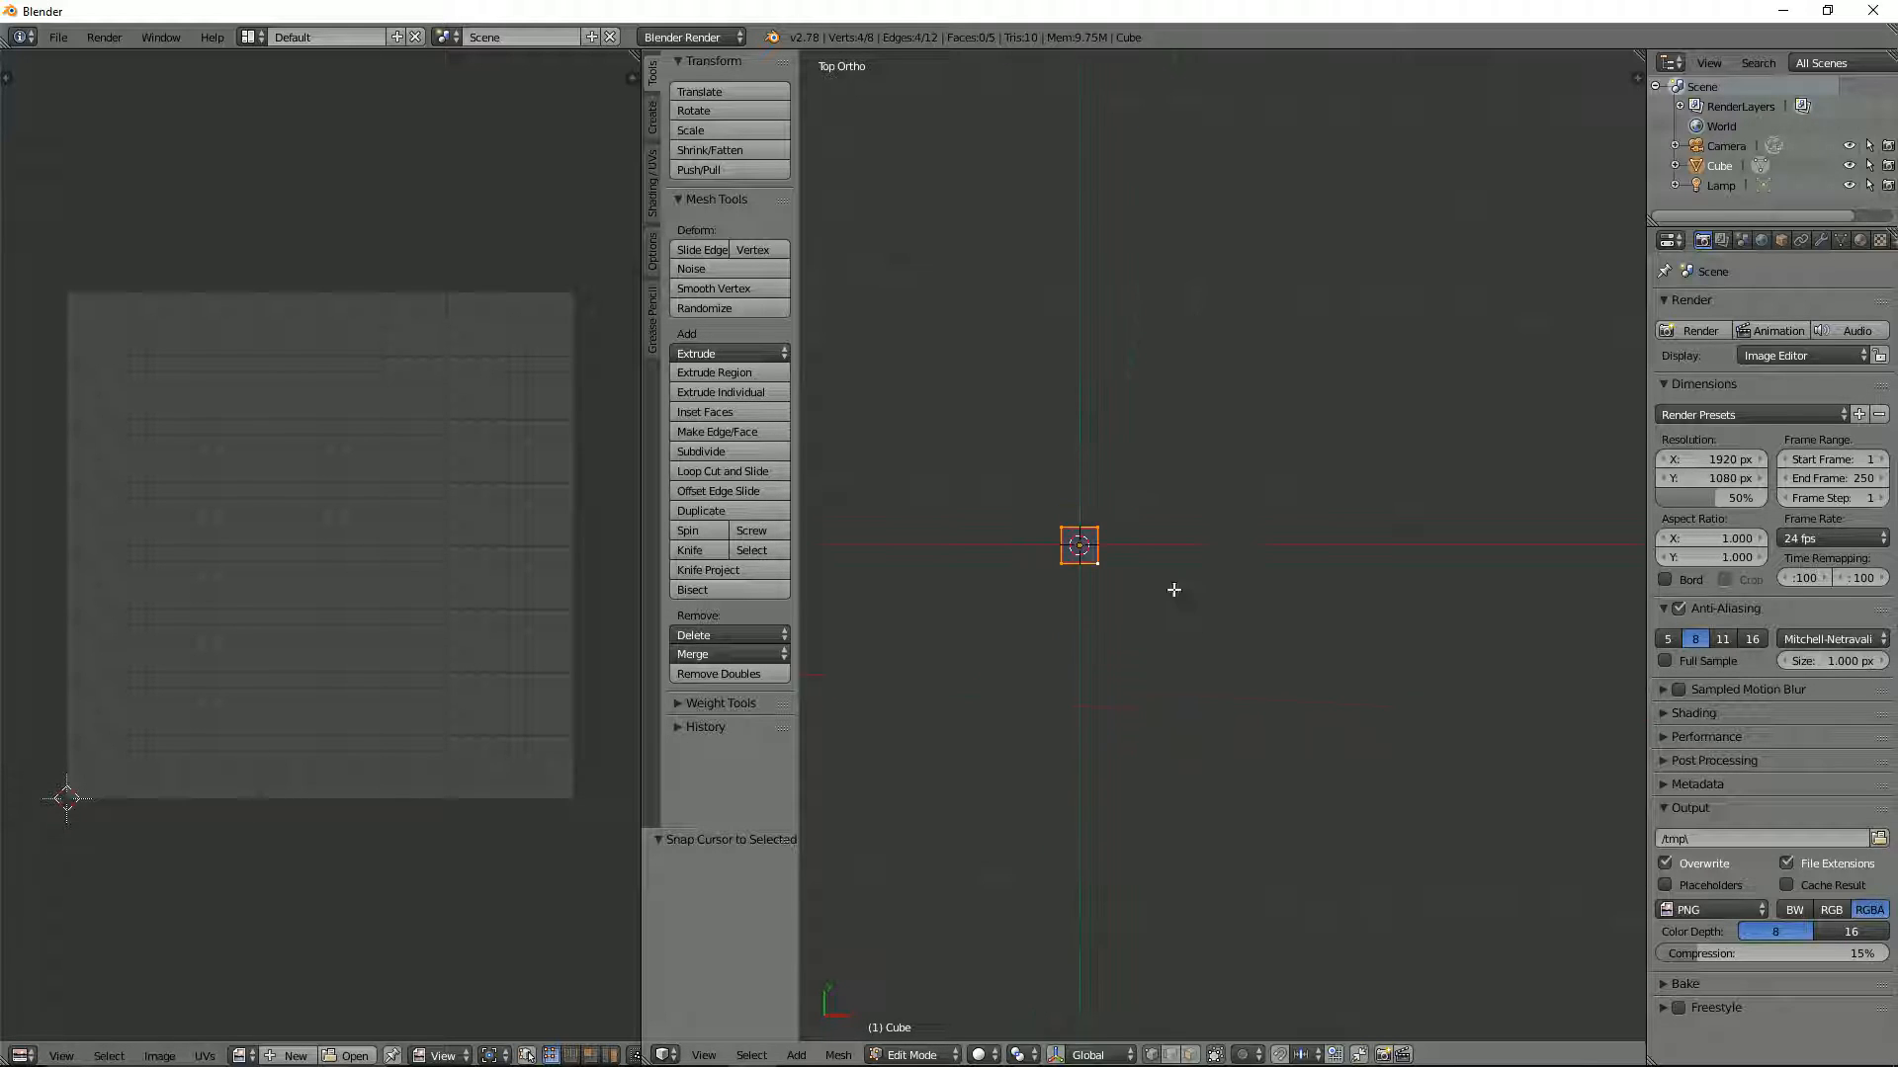
{"action": "middle_click_drag", "start_coordinate": [1054, 552], "coordinate": [980, 334]}
{"action": "key", "text": "KP_1"}
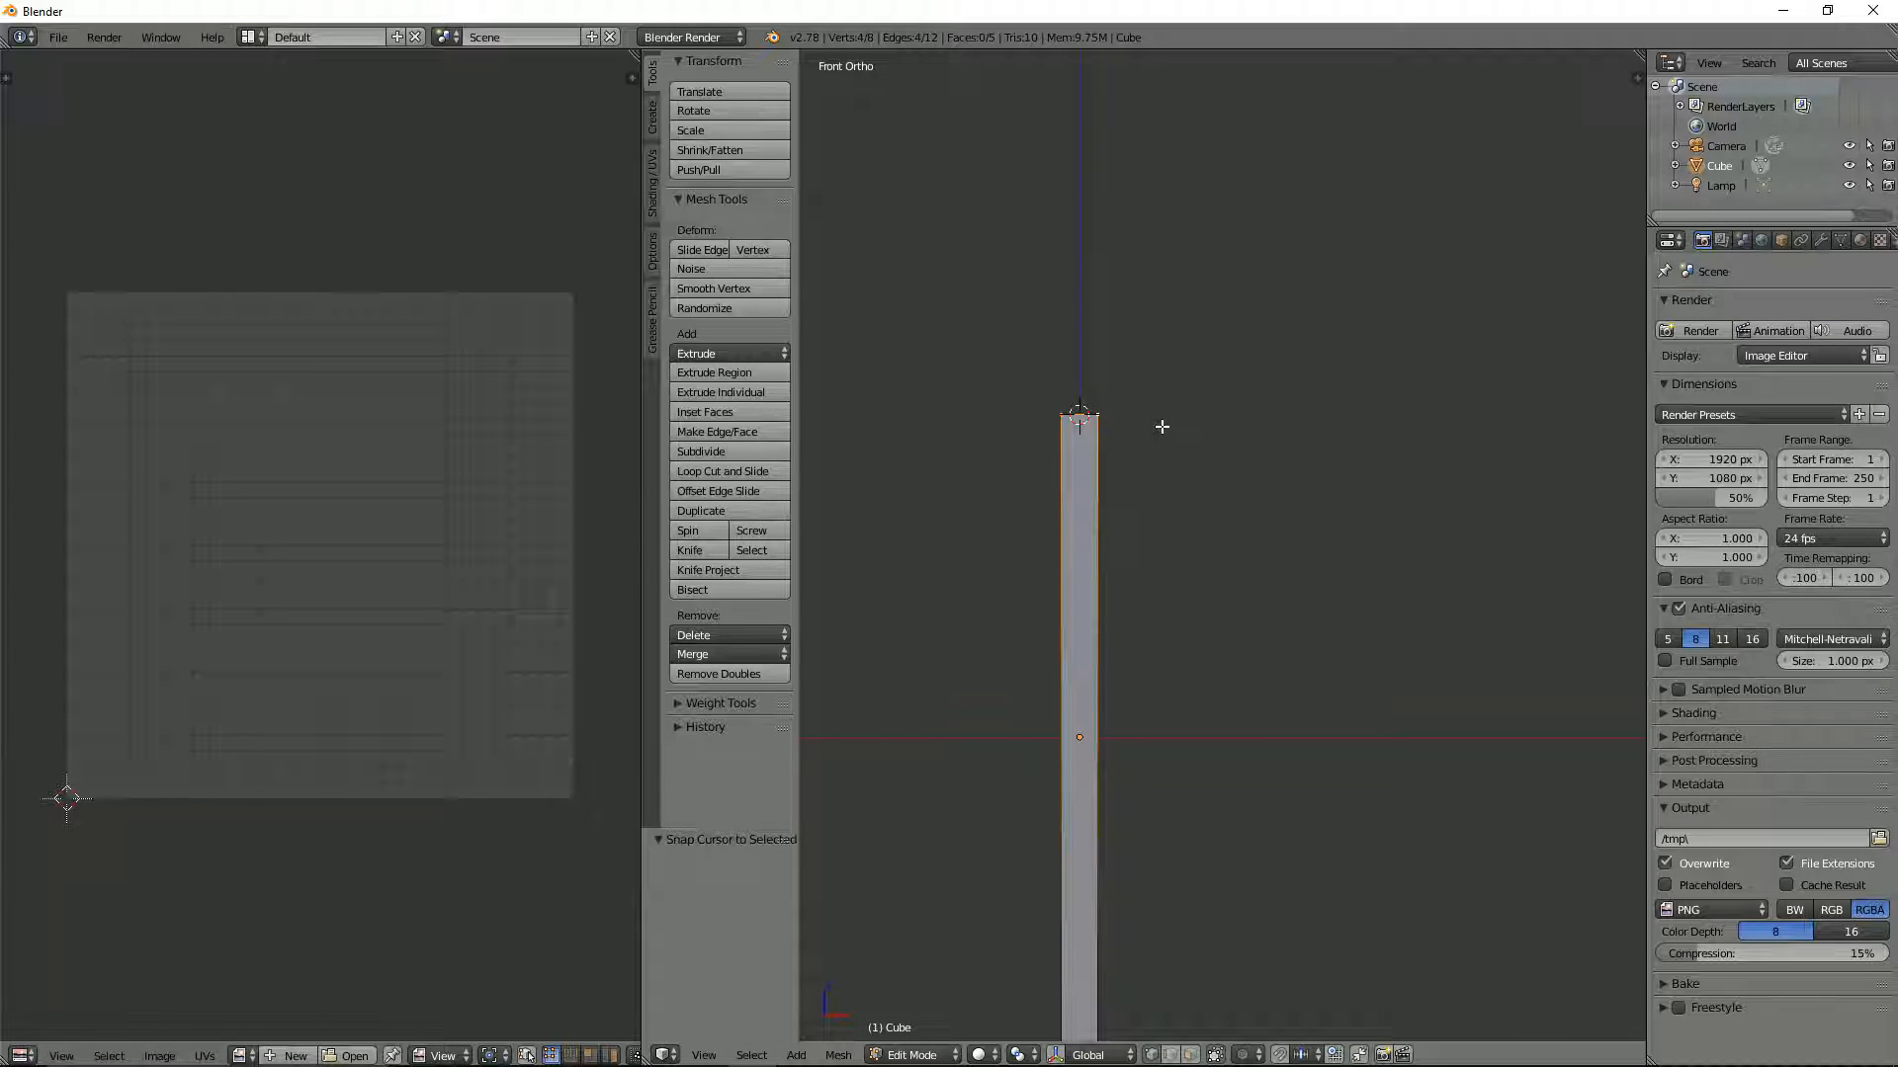
{"action": "key", "text": "shift+a"}
{"action": "key", "text": "shift+a"}
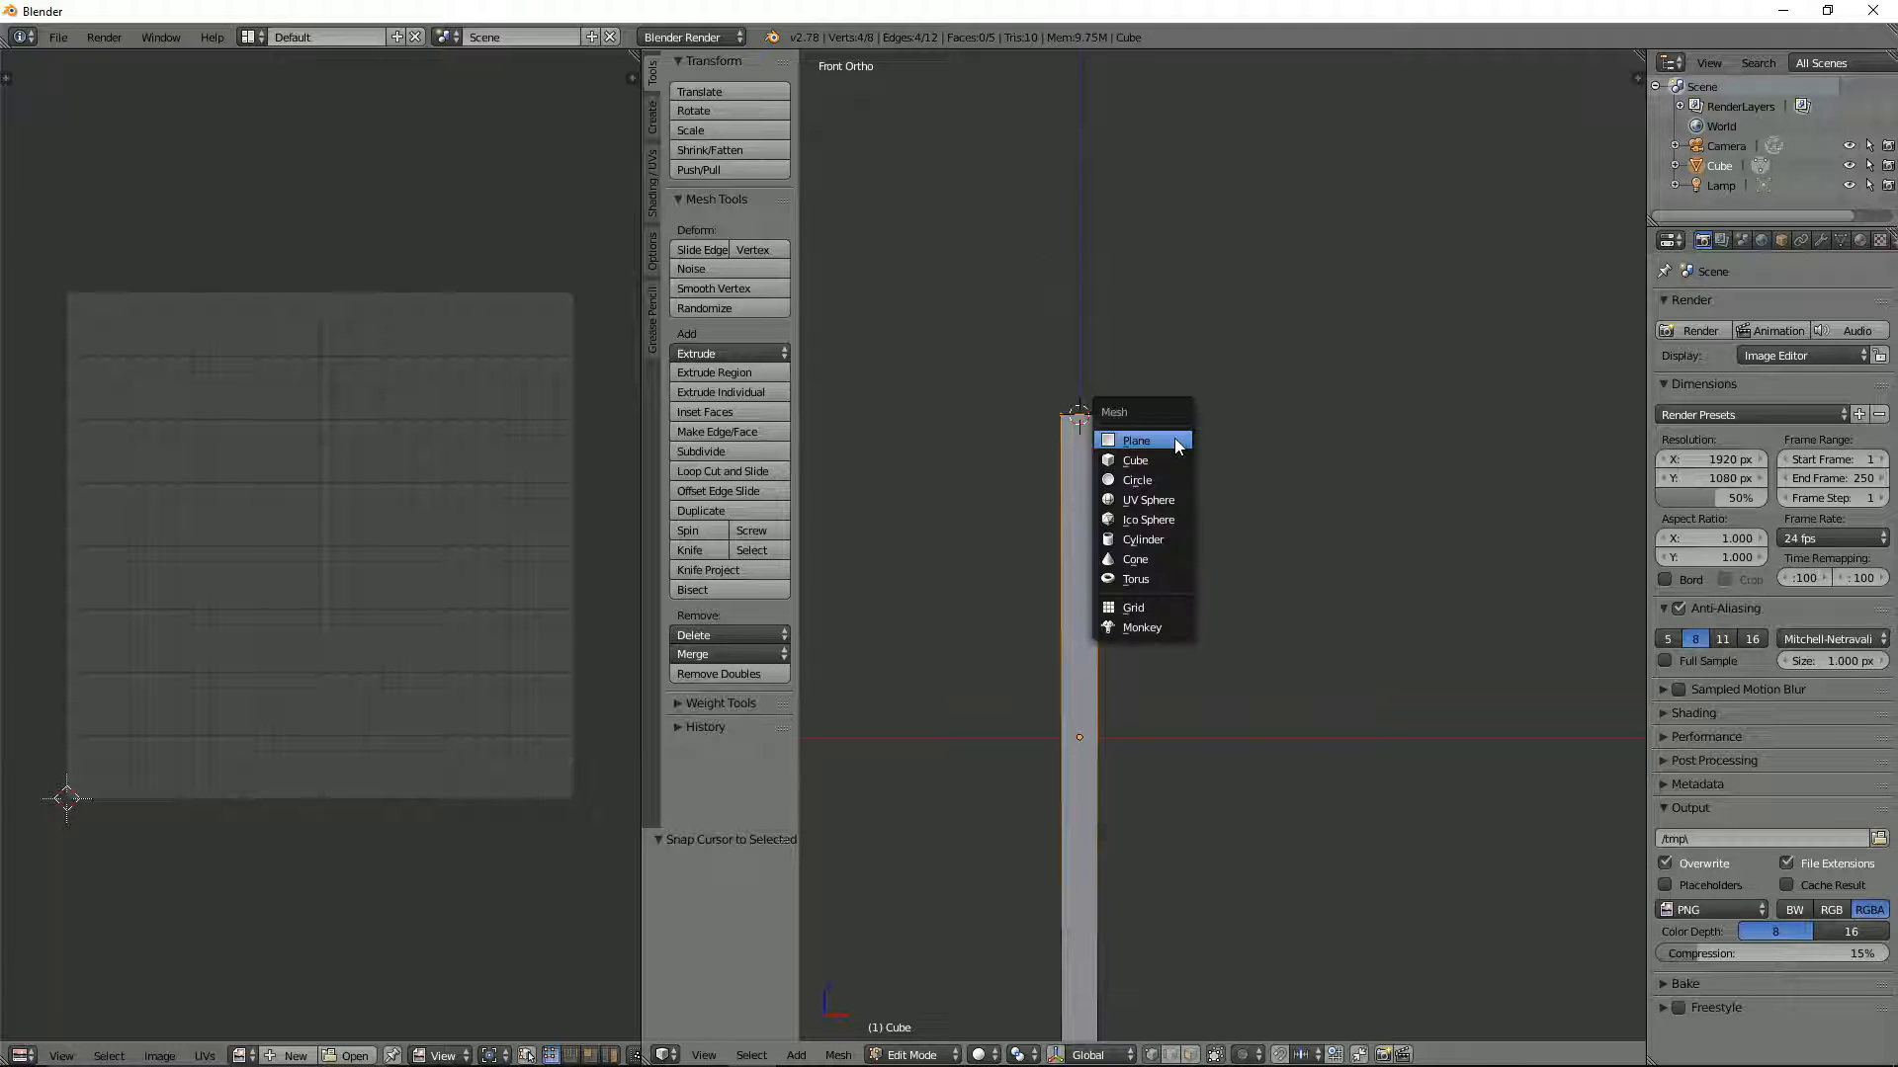
{"action": "left_click", "coordinate": [1176, 499]}
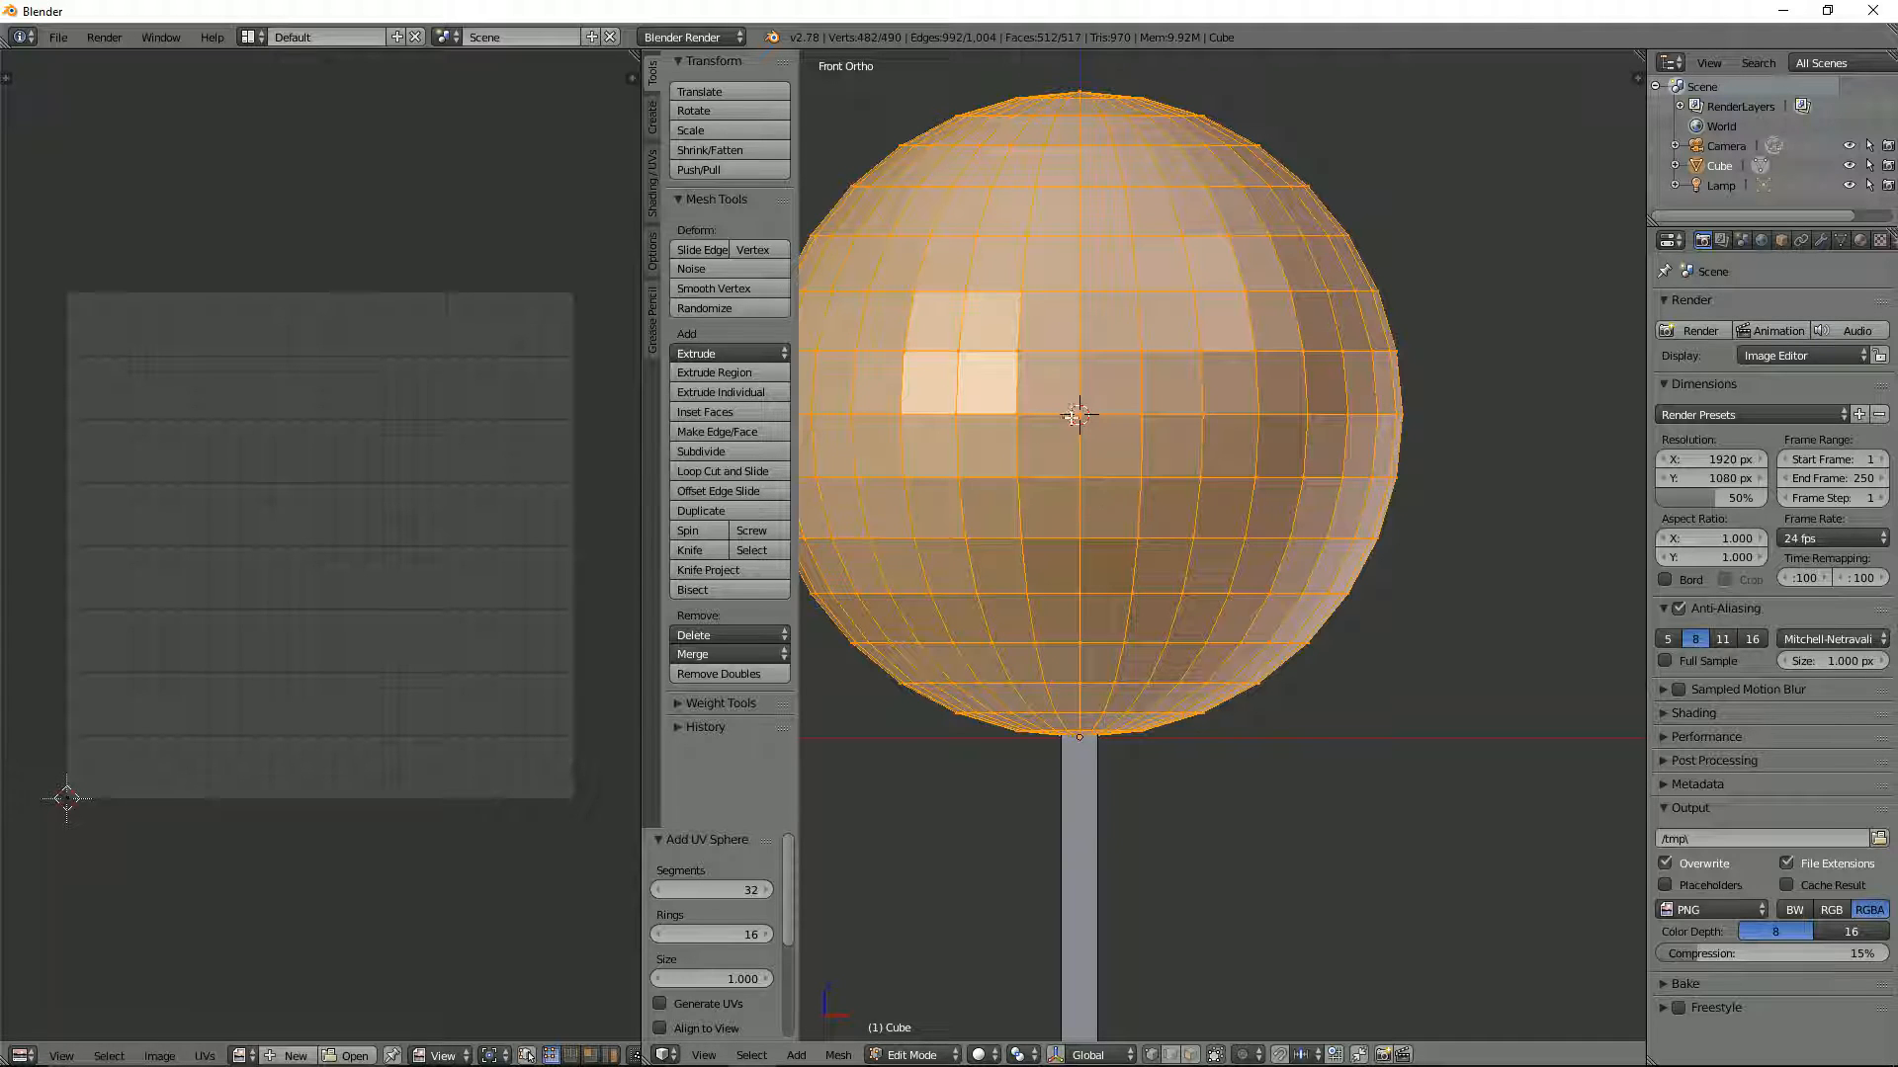
Reduce the new UV sphere to 16 segments and 8 rings
{"action": "scroll", "coordinate": [1110, 522], "scroll_direction": "down", "scroll_amount": 4}
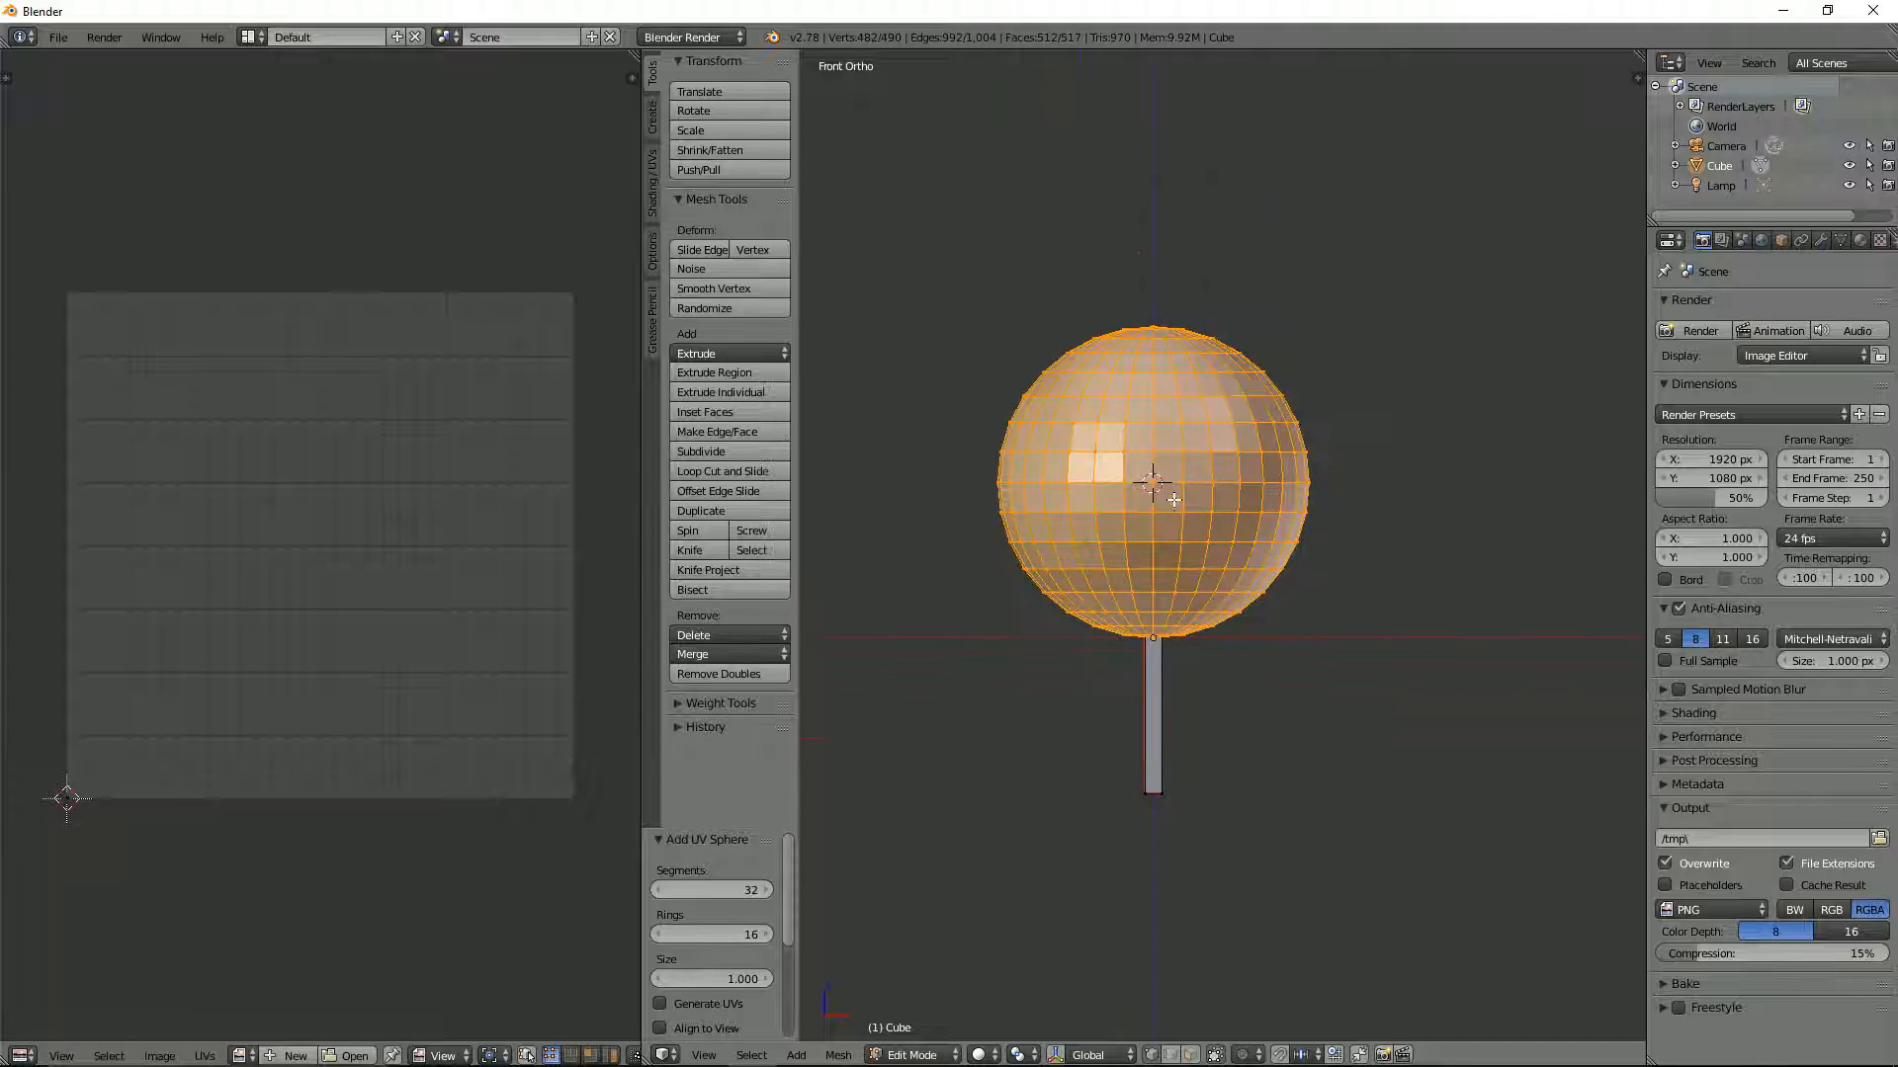
{"action": "scroll", "coordinate": [1315, 613], "scroll_direction": "up", "scroll_amount": 1}
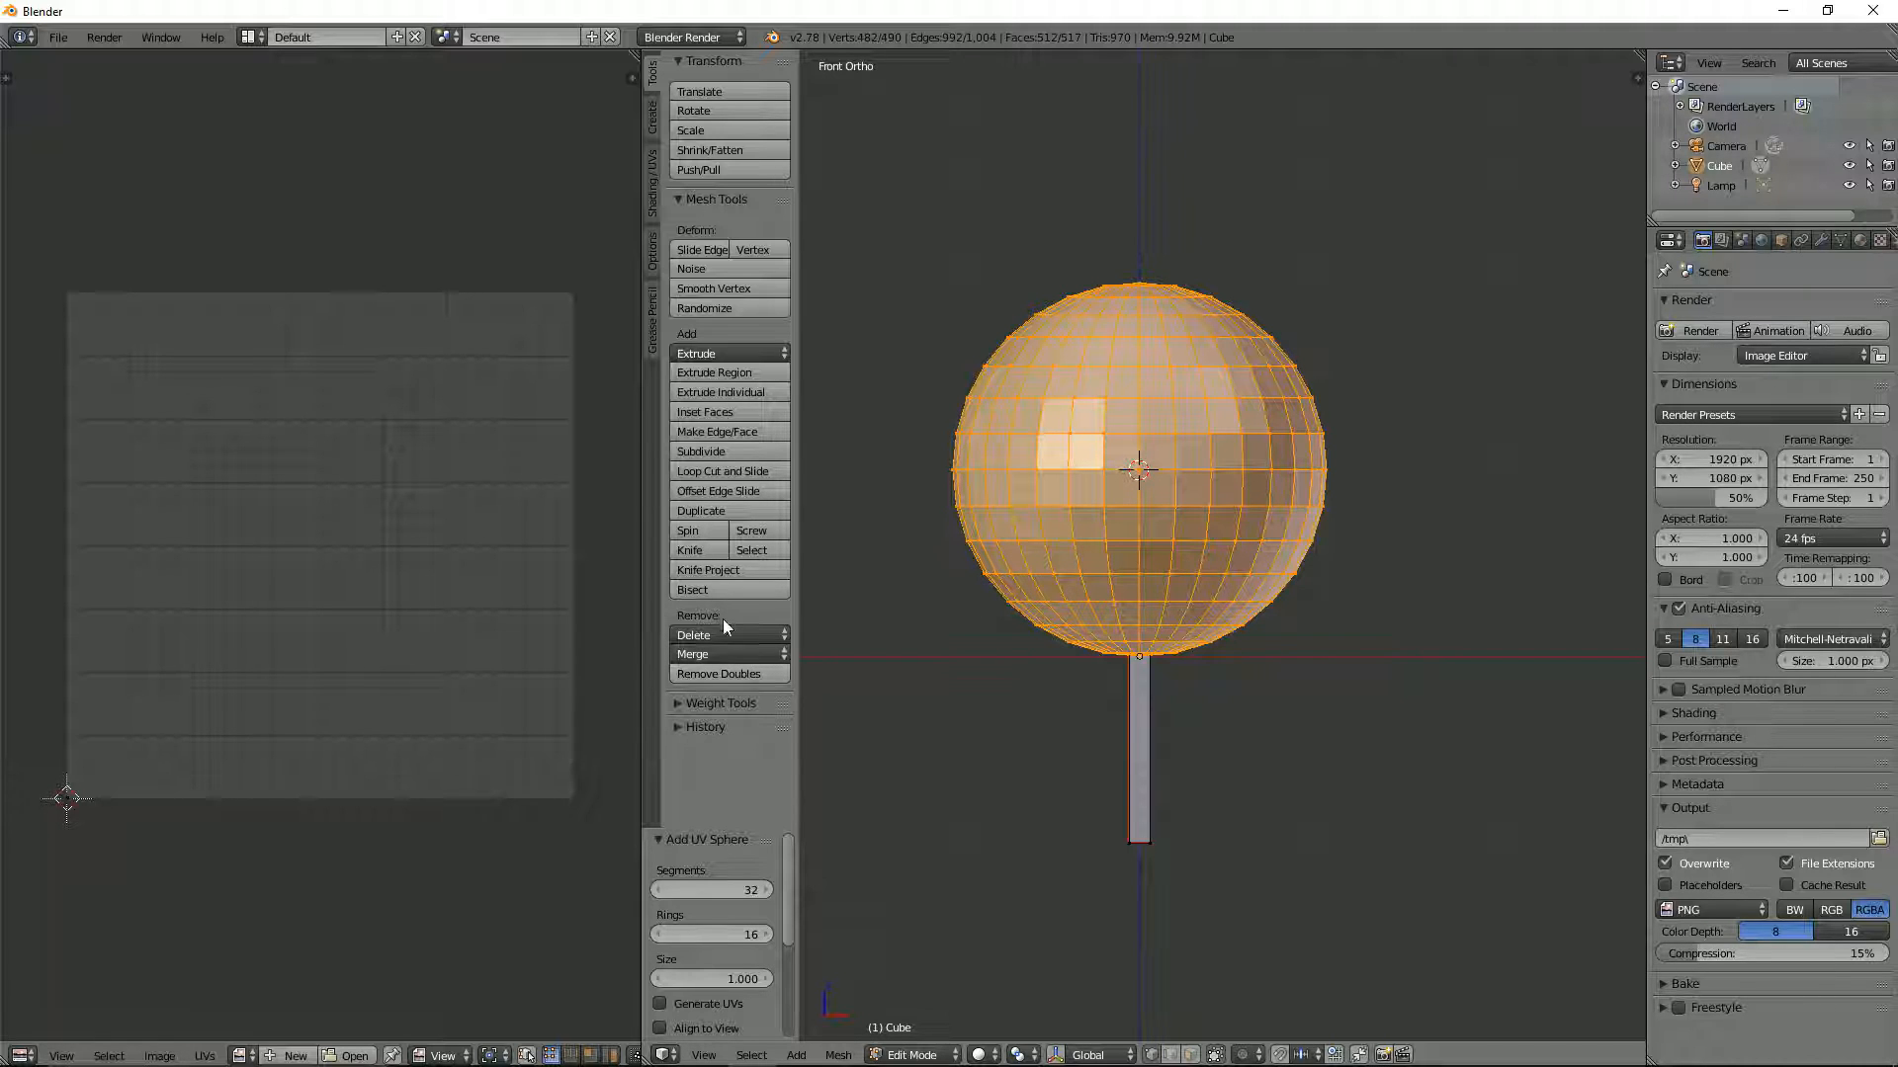
{"action": "left_click", "coordinate": [750, 893]}
{"action": "type", "text": "16"}
{"action": "key", "text": "Tab"}
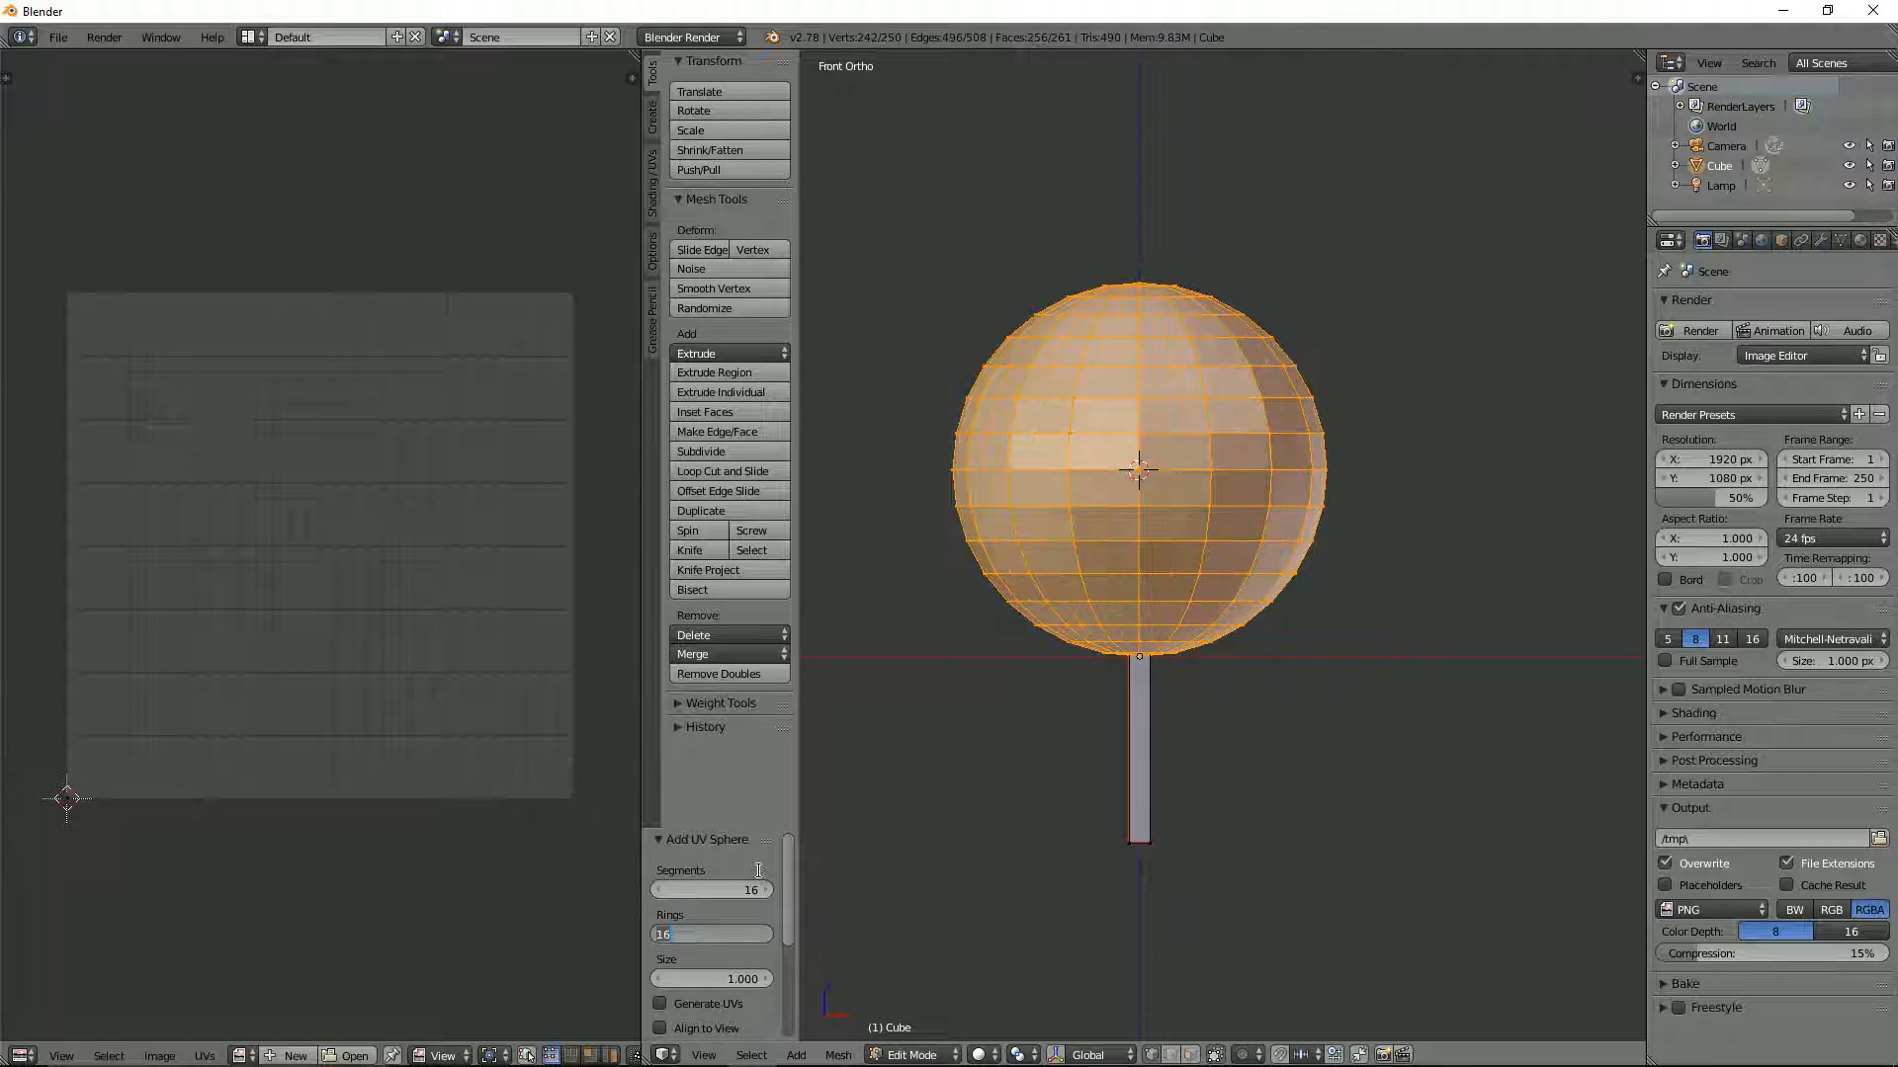
{"action": "type", "text": "8"}
{"action": "key", "text": "Return"}
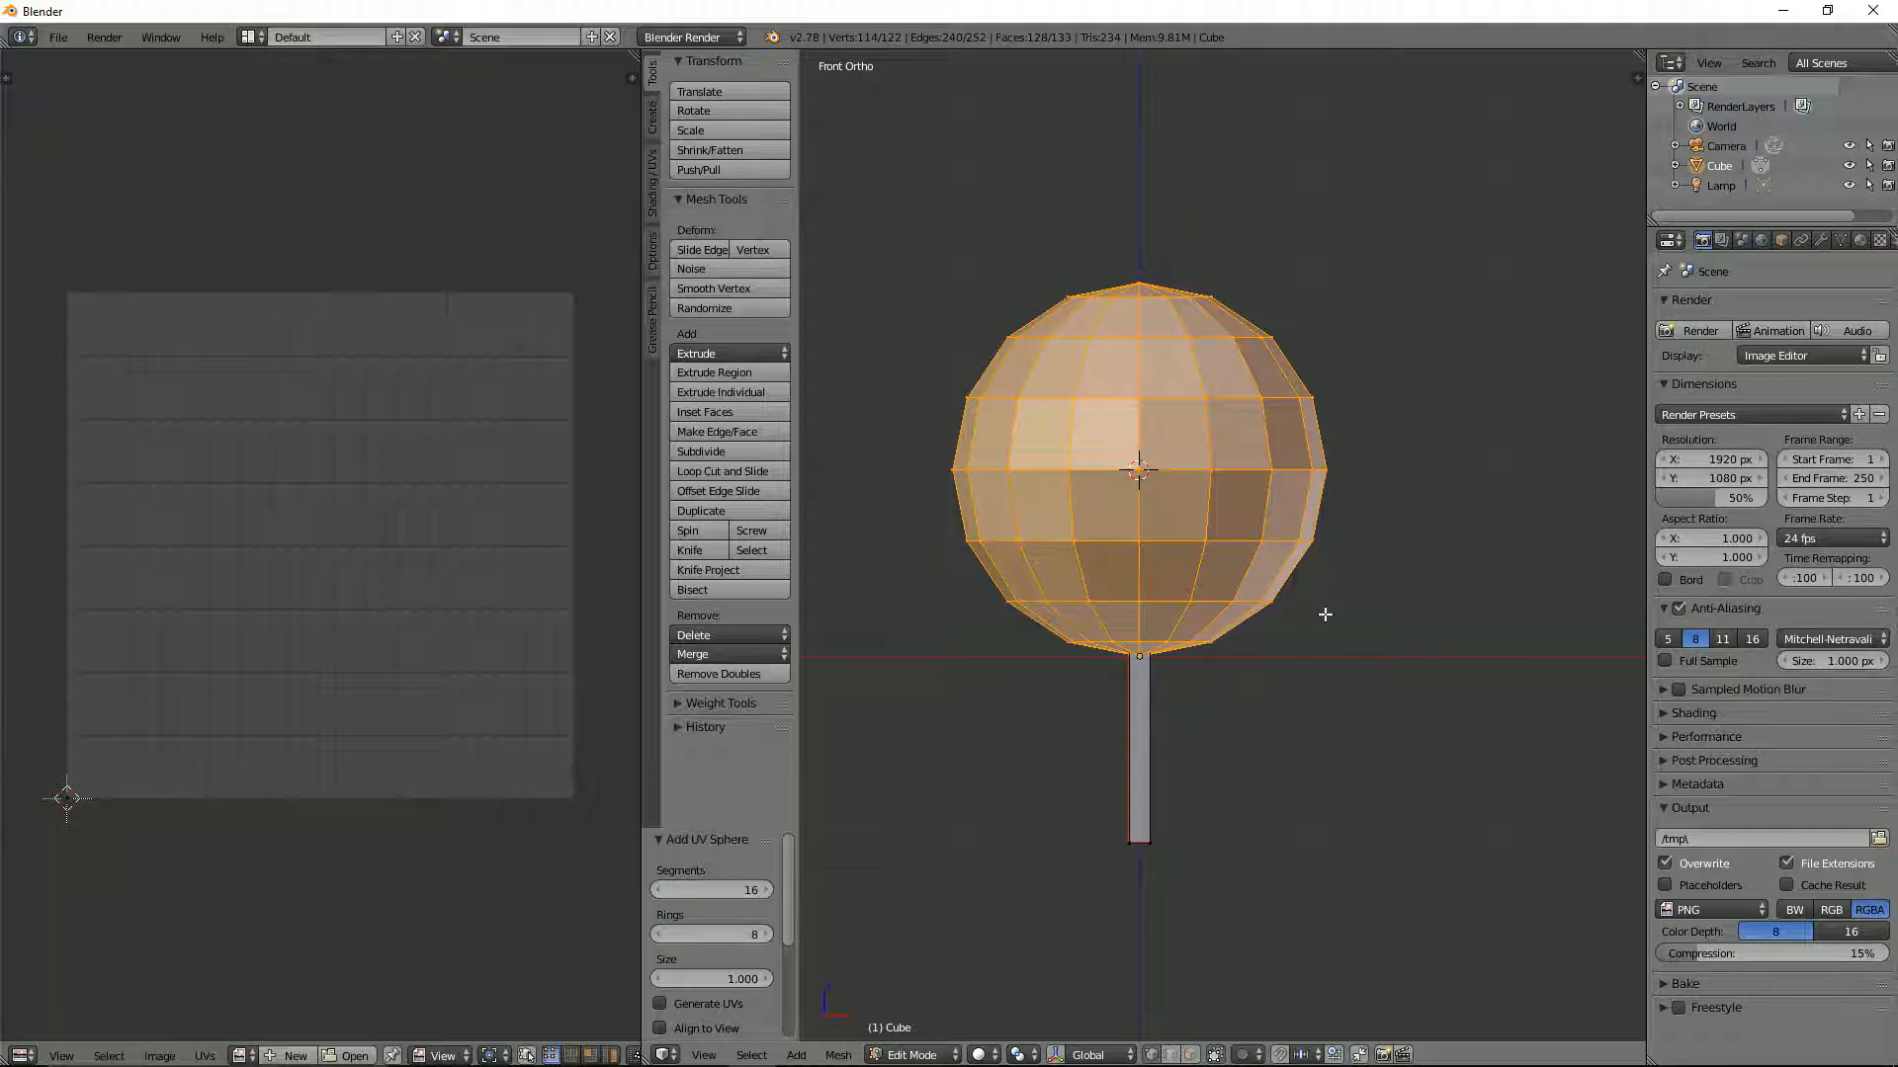
Show the mesh in wireframe and delete the sphere's bottom pole vertex to open its underside
{"action": "middle_click_drag", "start_coordinate": [1241, 563], "coordinate": [1207, 523]}
{"action": "scroll", "coordinate": [1117, 685], "scroll_direction": "up", "scroll_amount": 3}
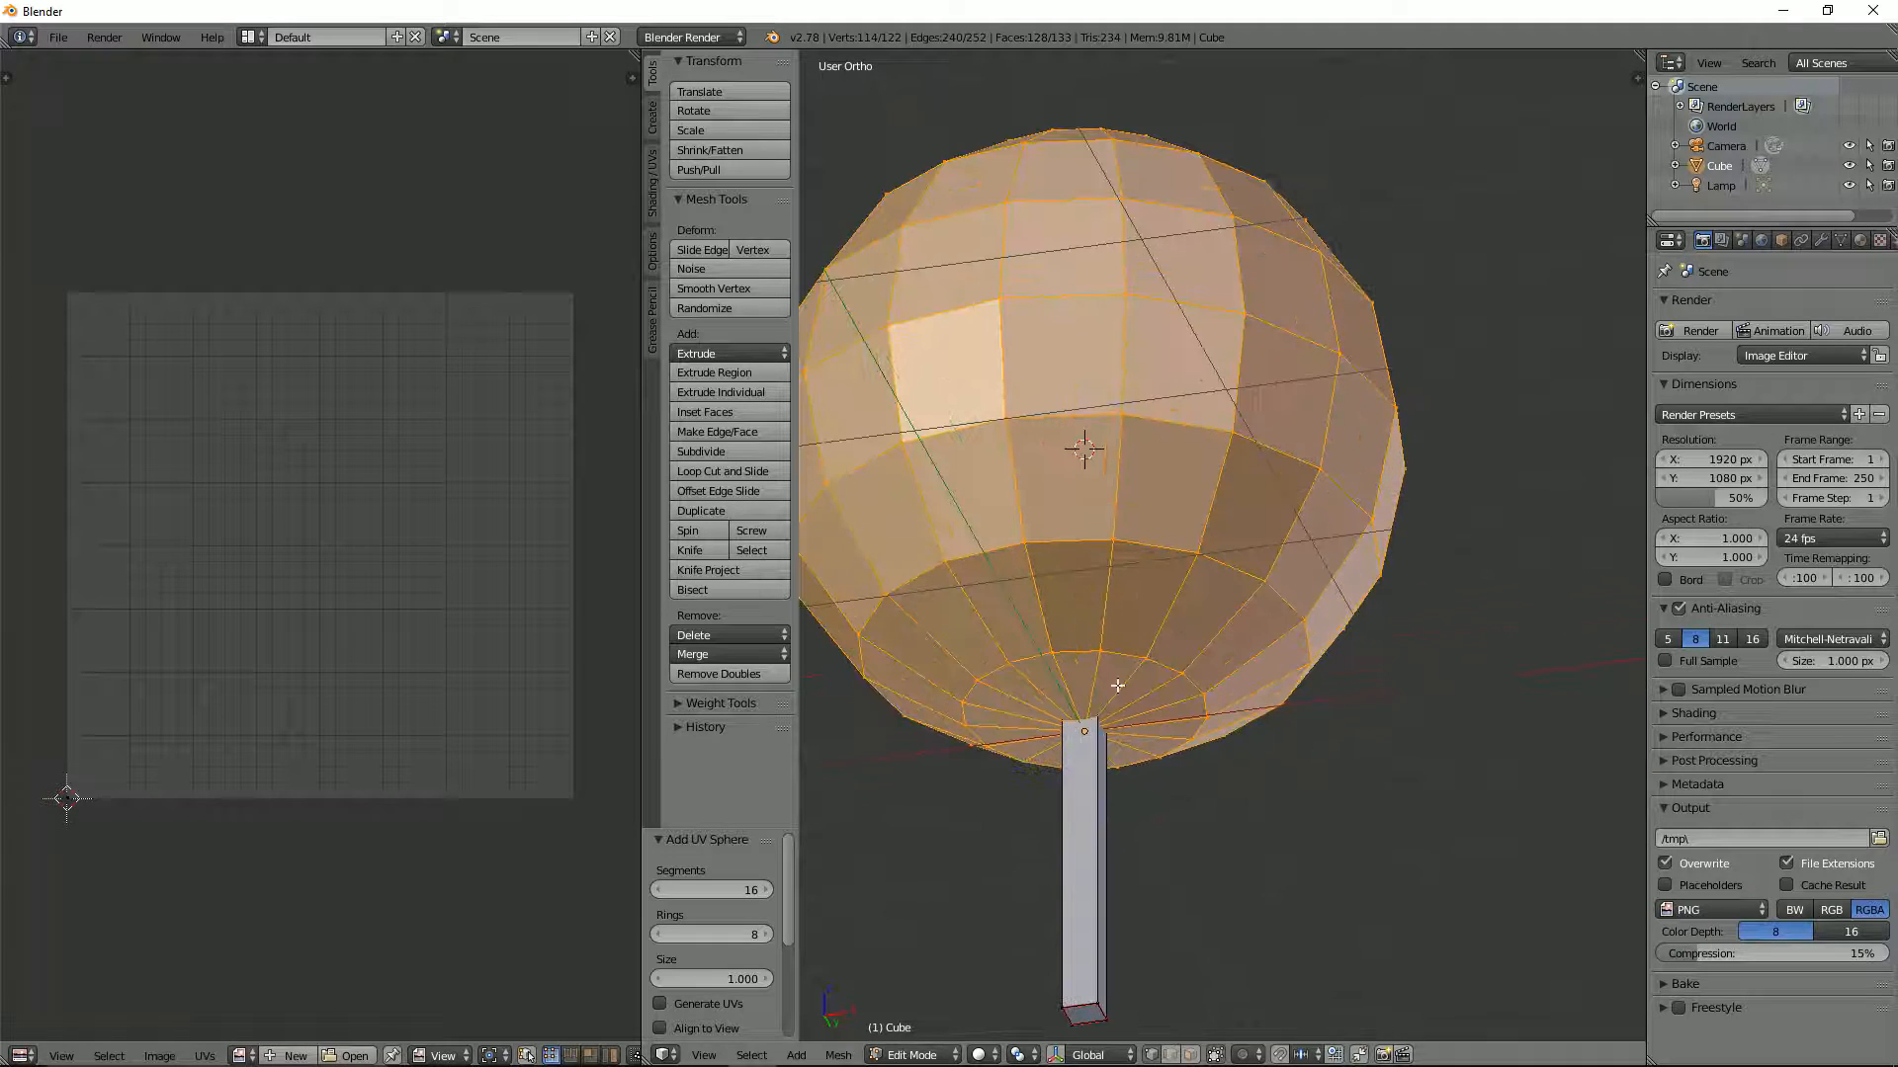
{"action": "key", "text": "z"}
{"action": "right_click", "coordinate": [1084, 731]}
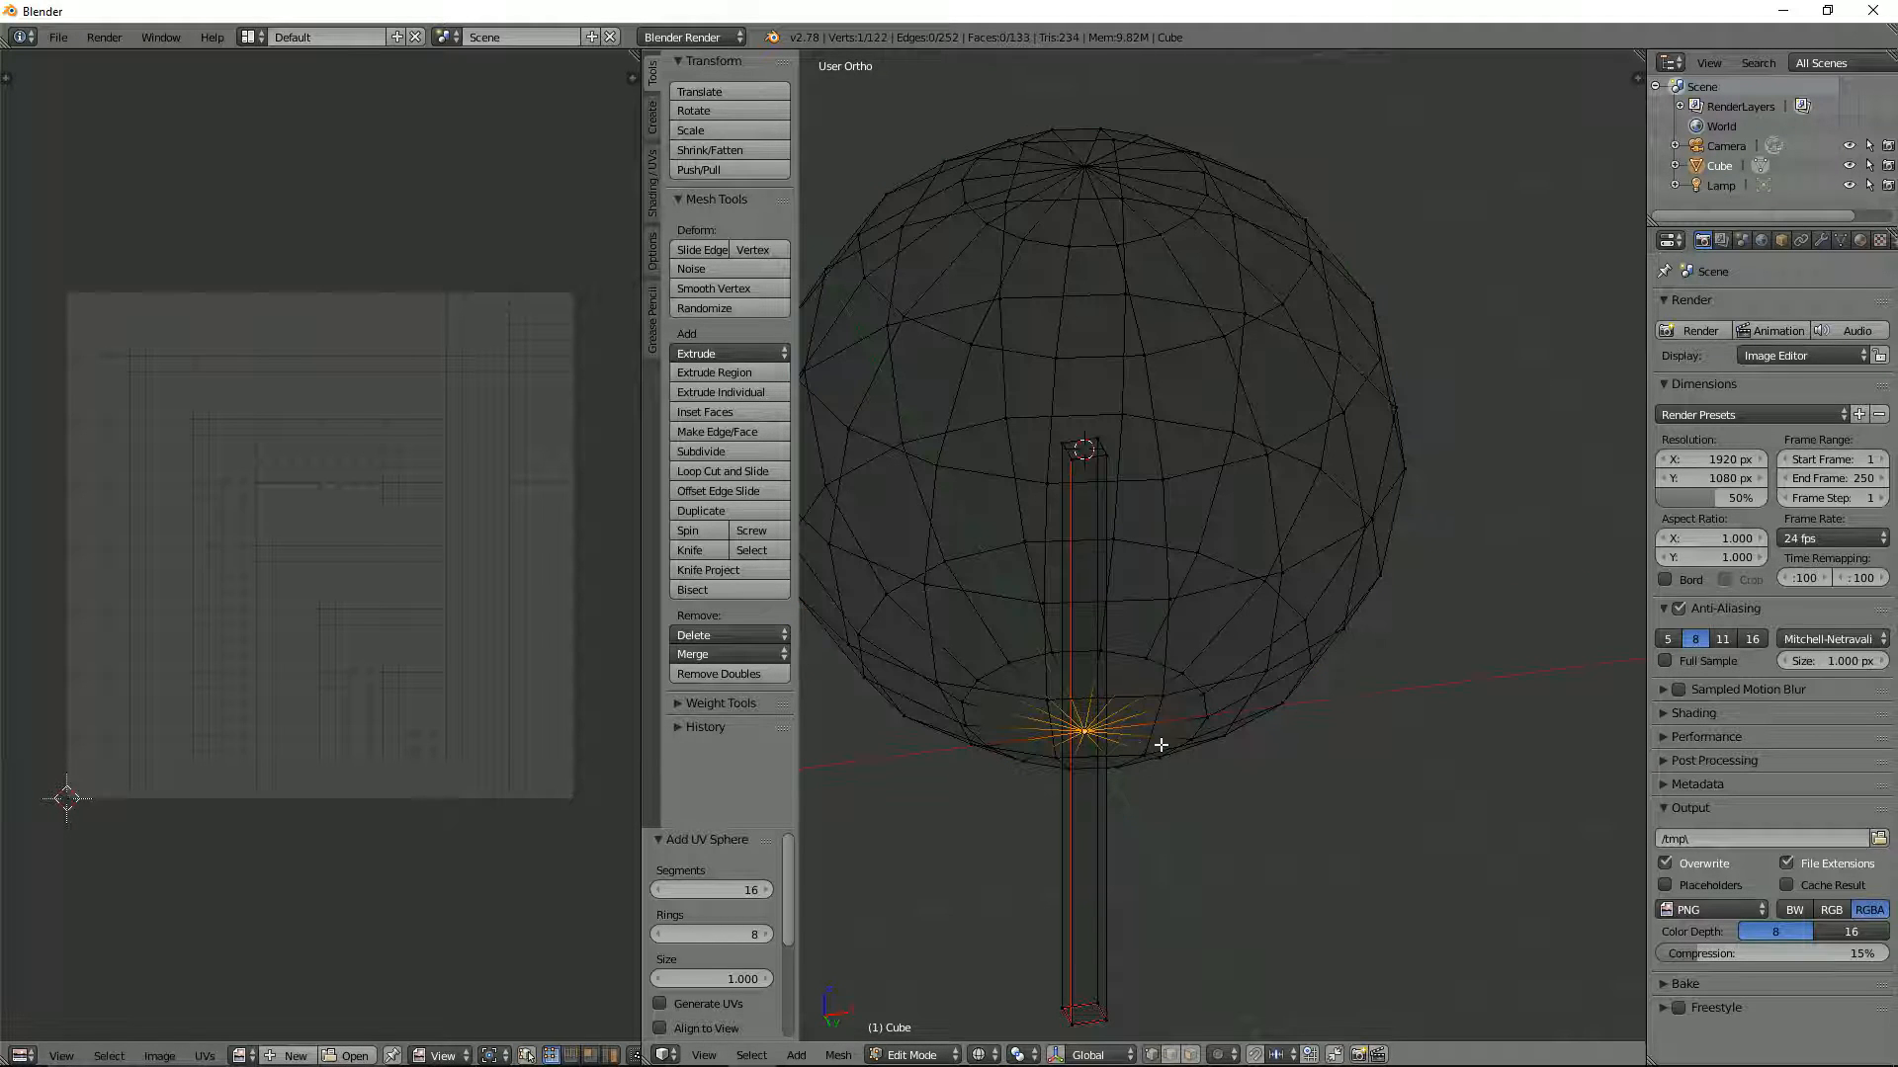
{"action": "key", "text": "x"}
{"action": "left_click", "coordinate": [1117, 699]}
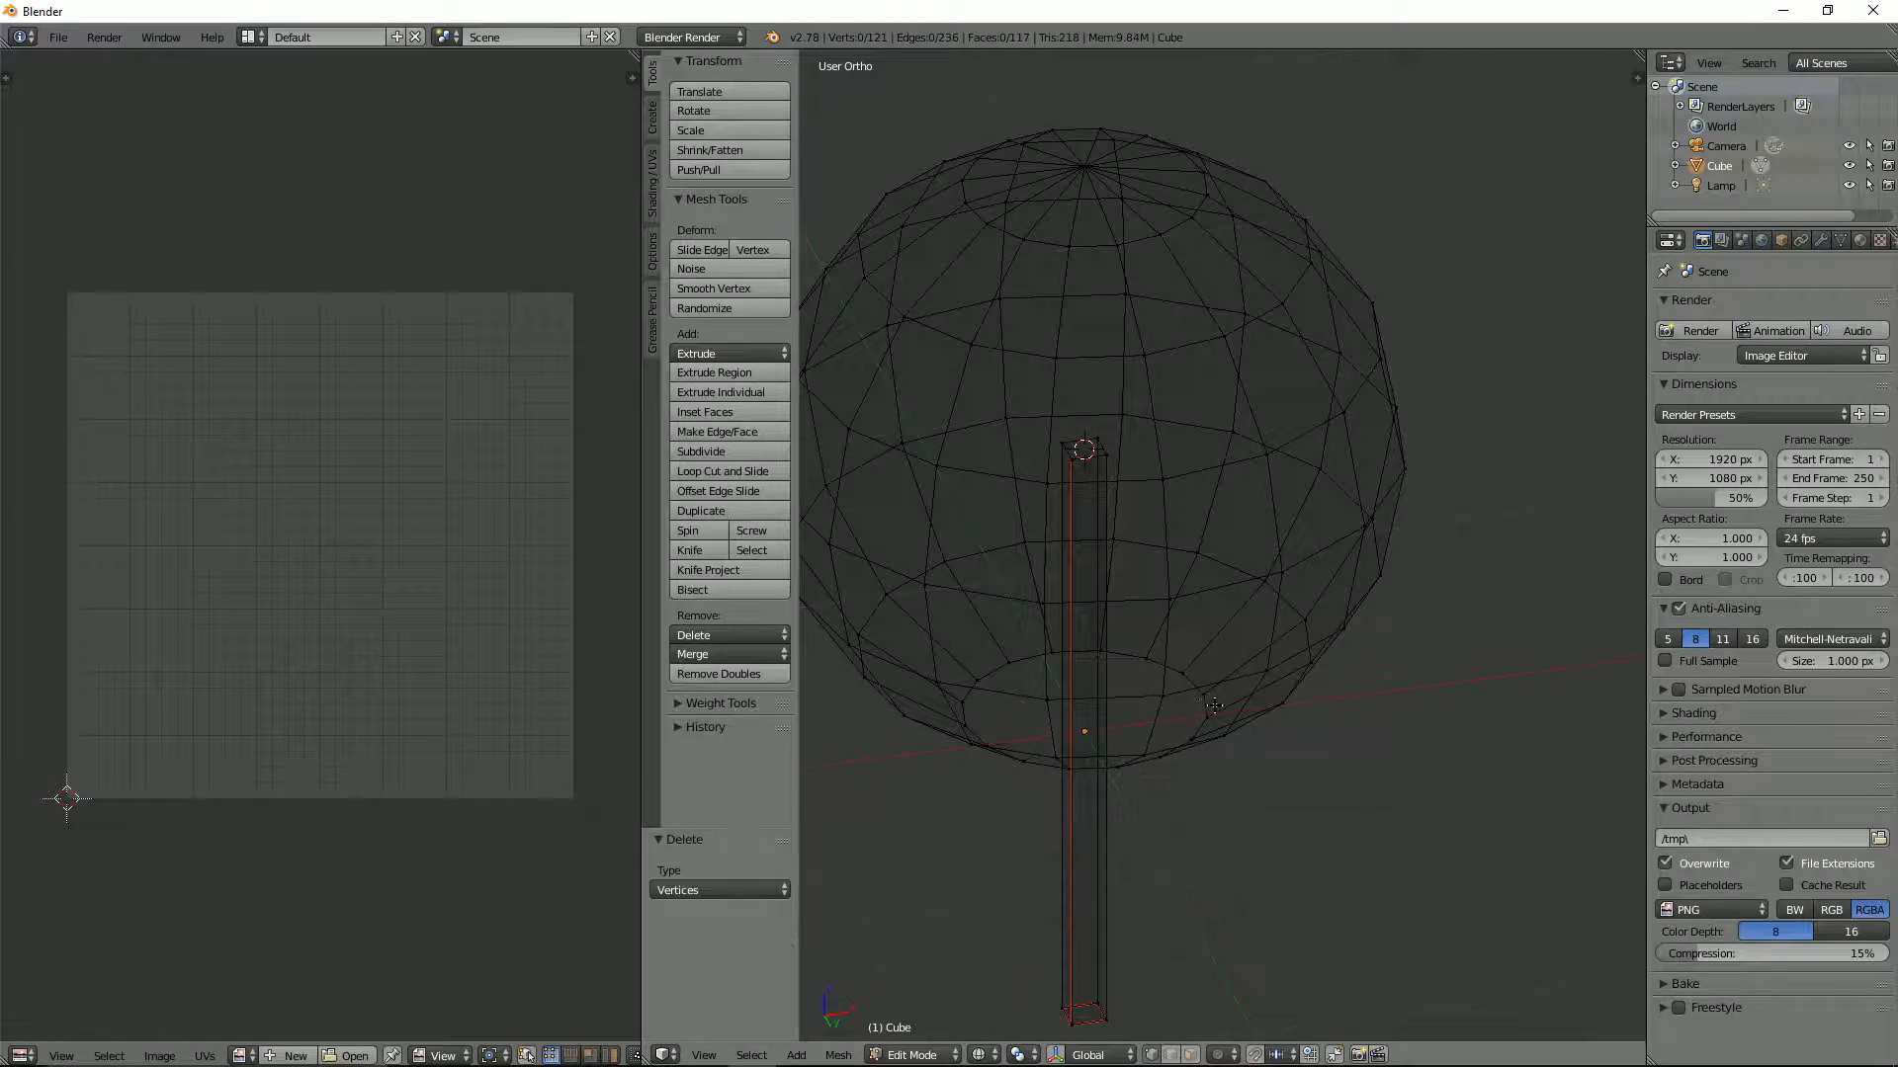
Select the whole linked sphere in front view and scale it down to about 0.201
{"action": "middle_click_drag", "start_coordinate": [1212, 704], "coordinate": [1263, 801]}
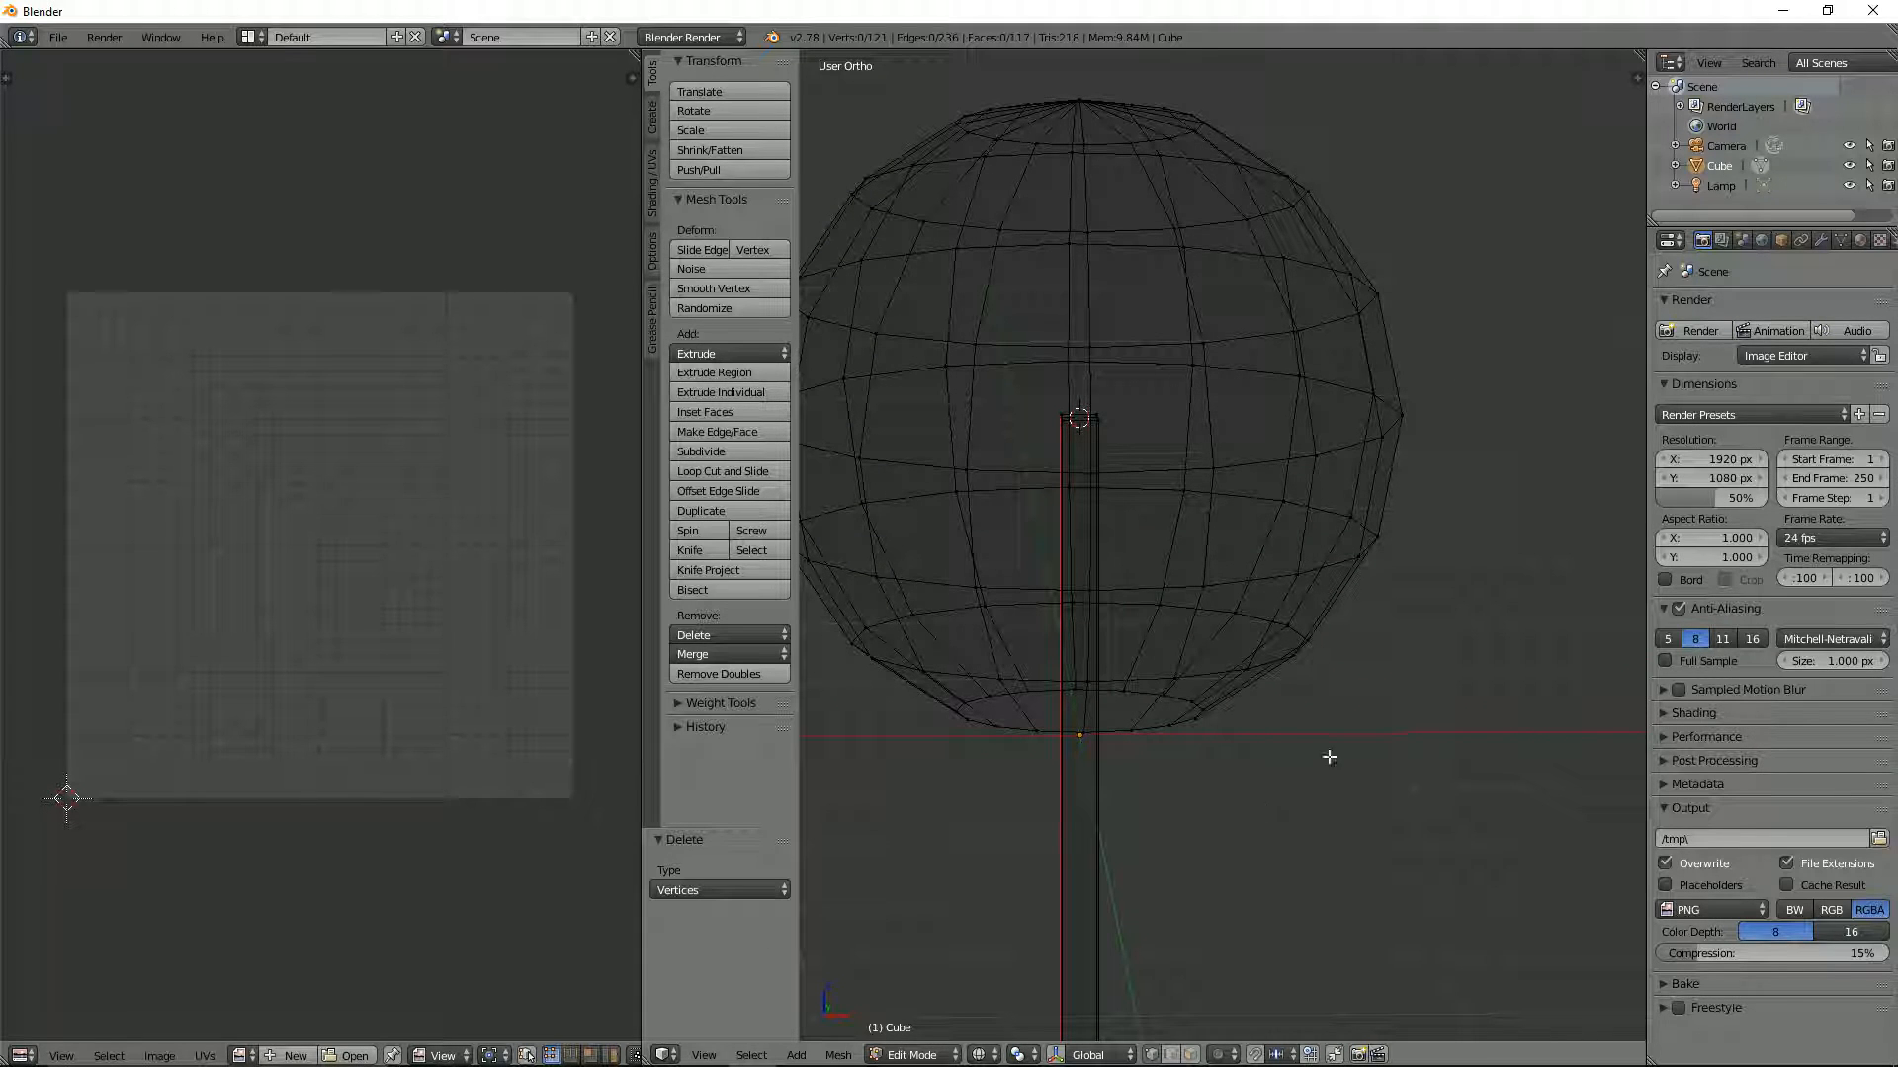
{"action": "key", "text": "KP_1"}
{"action": "scroll", "coordinate": [1273, 539], "scroll_direction": "down", "scroll_amount": 3}
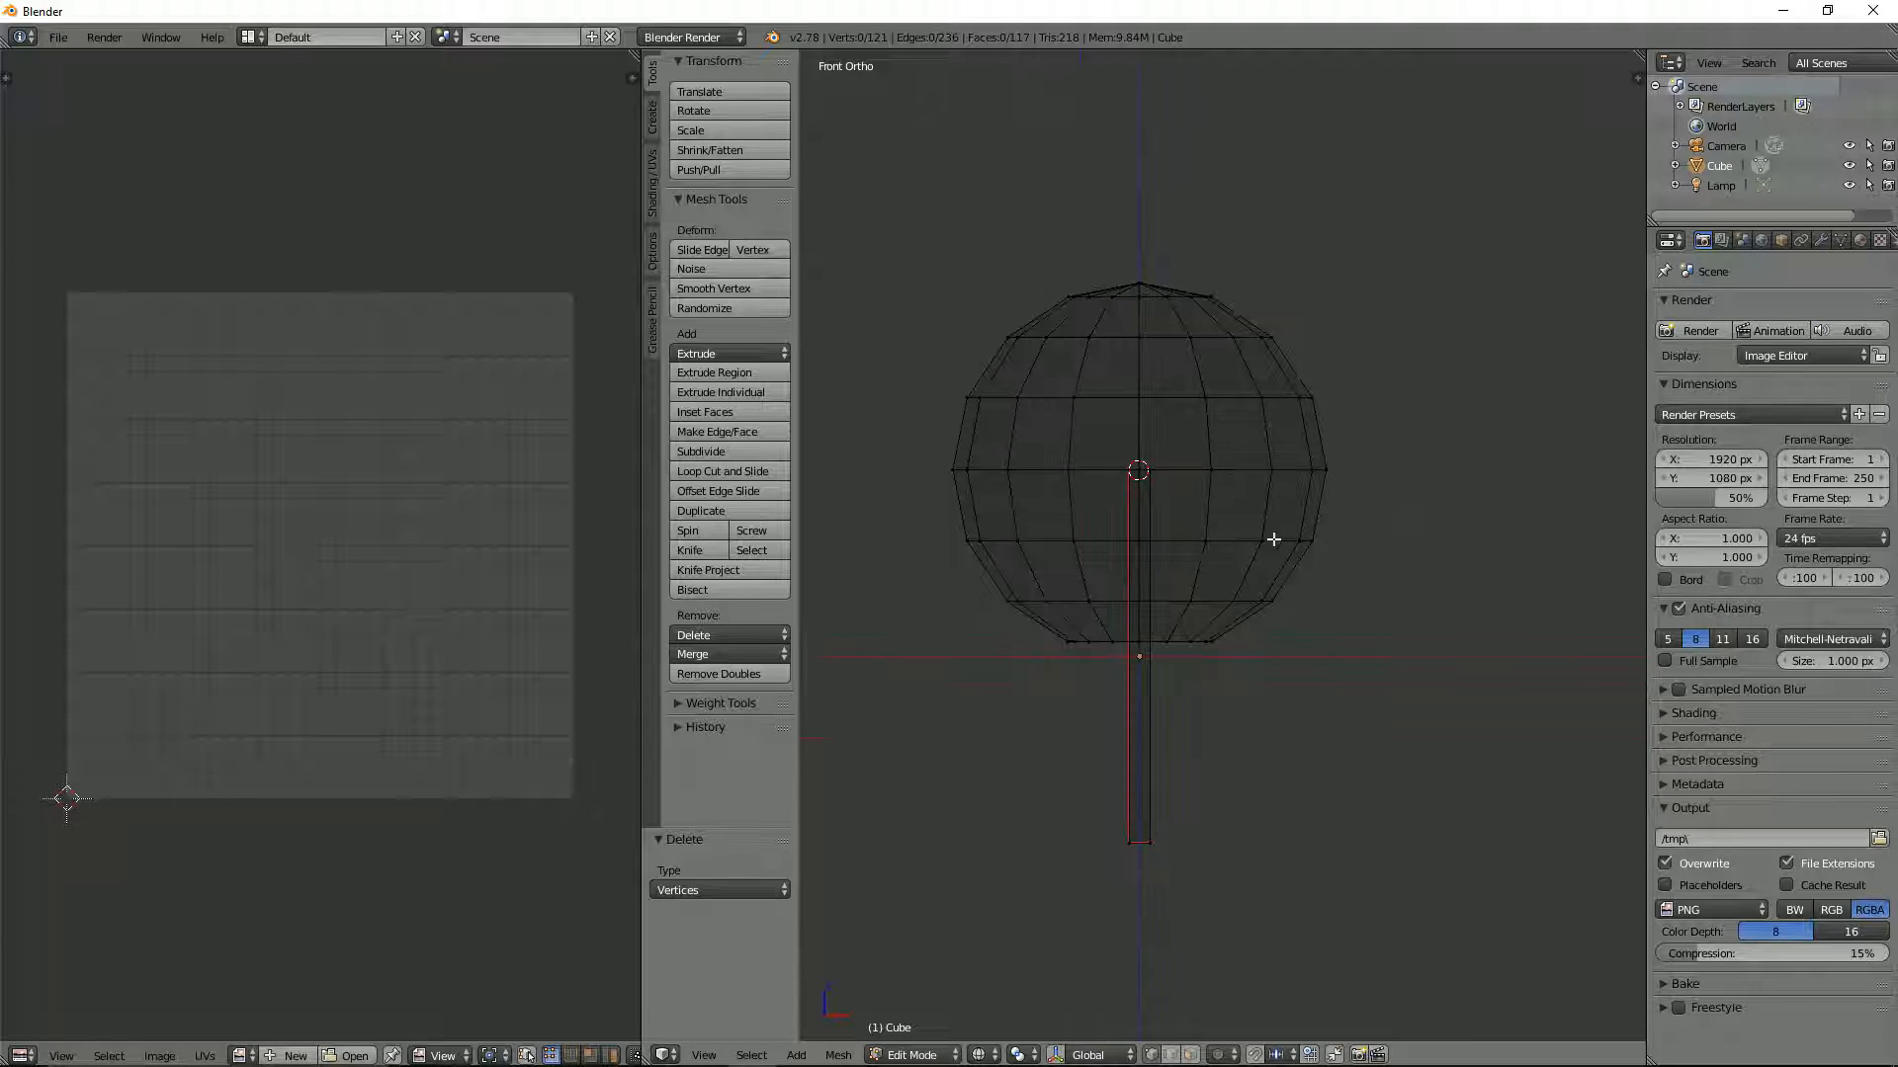
{"action": "key", "text": "l"}
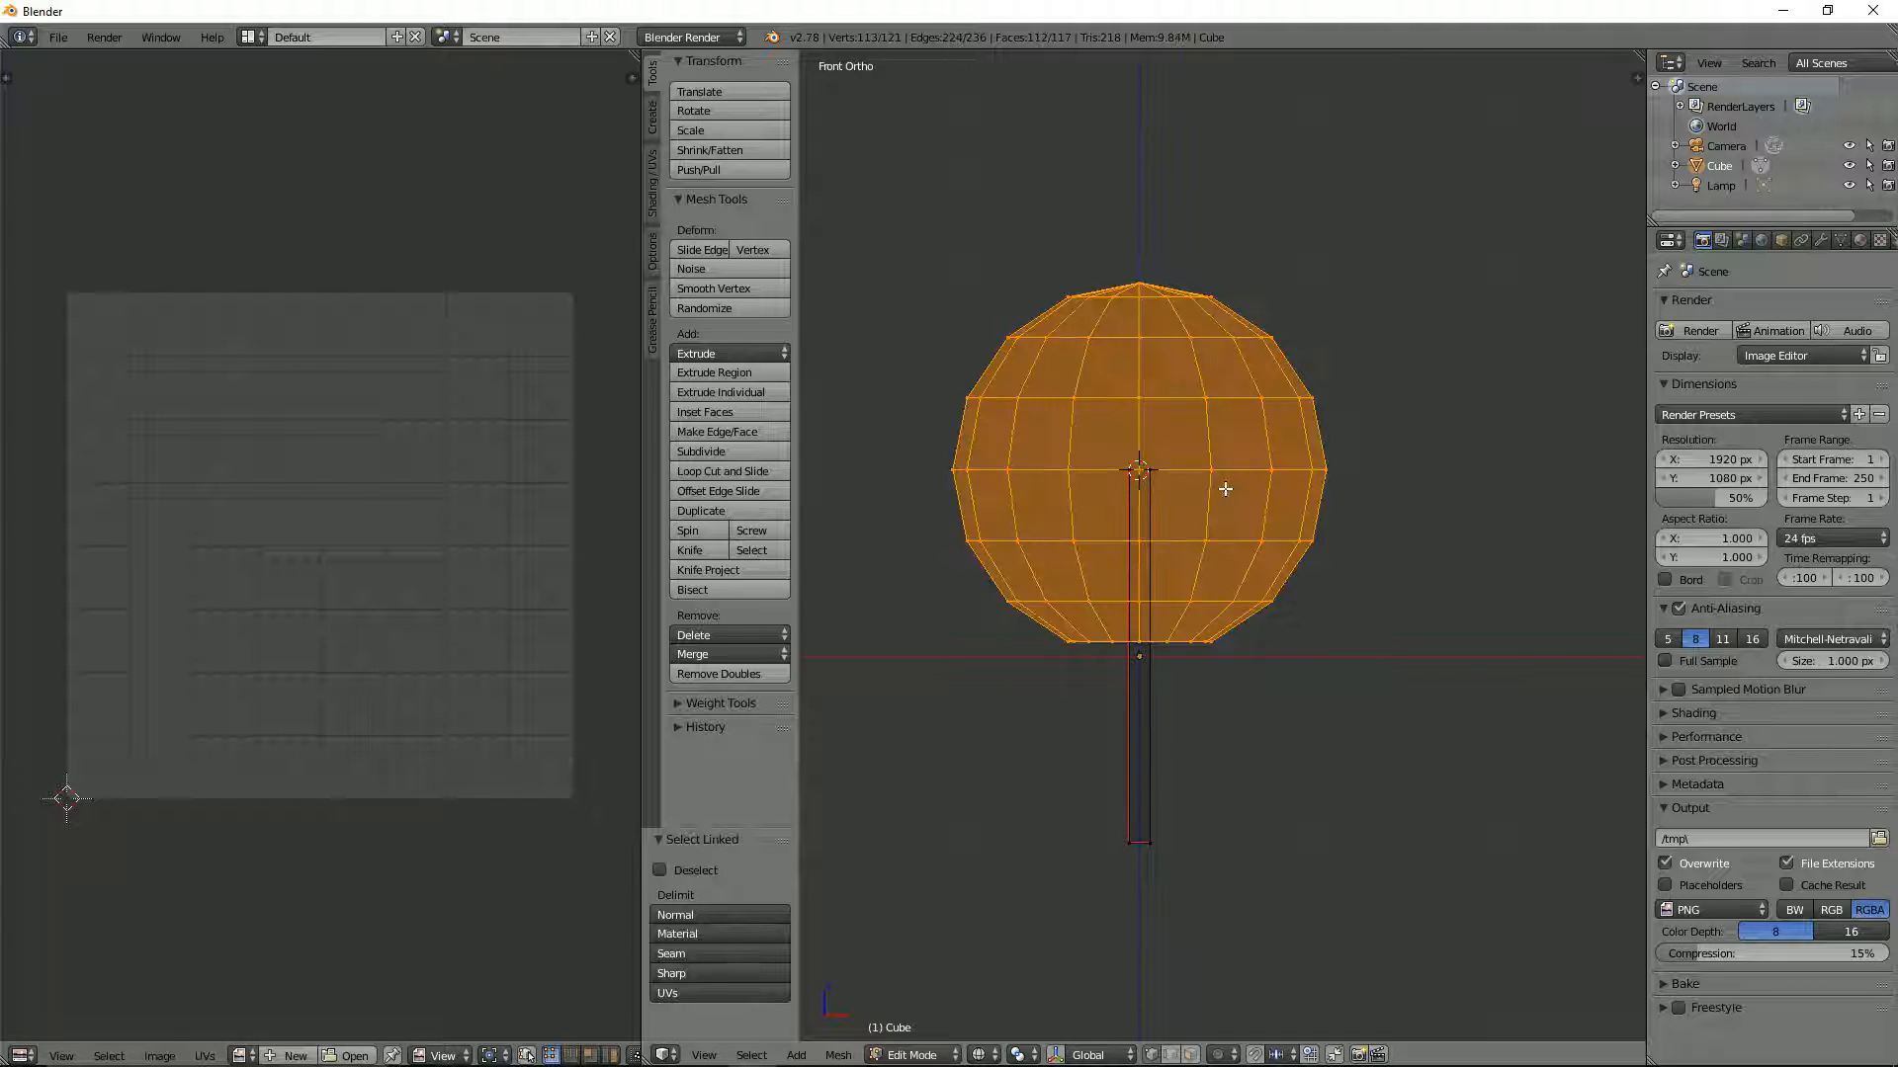
{"action": "key", "text": "s"}
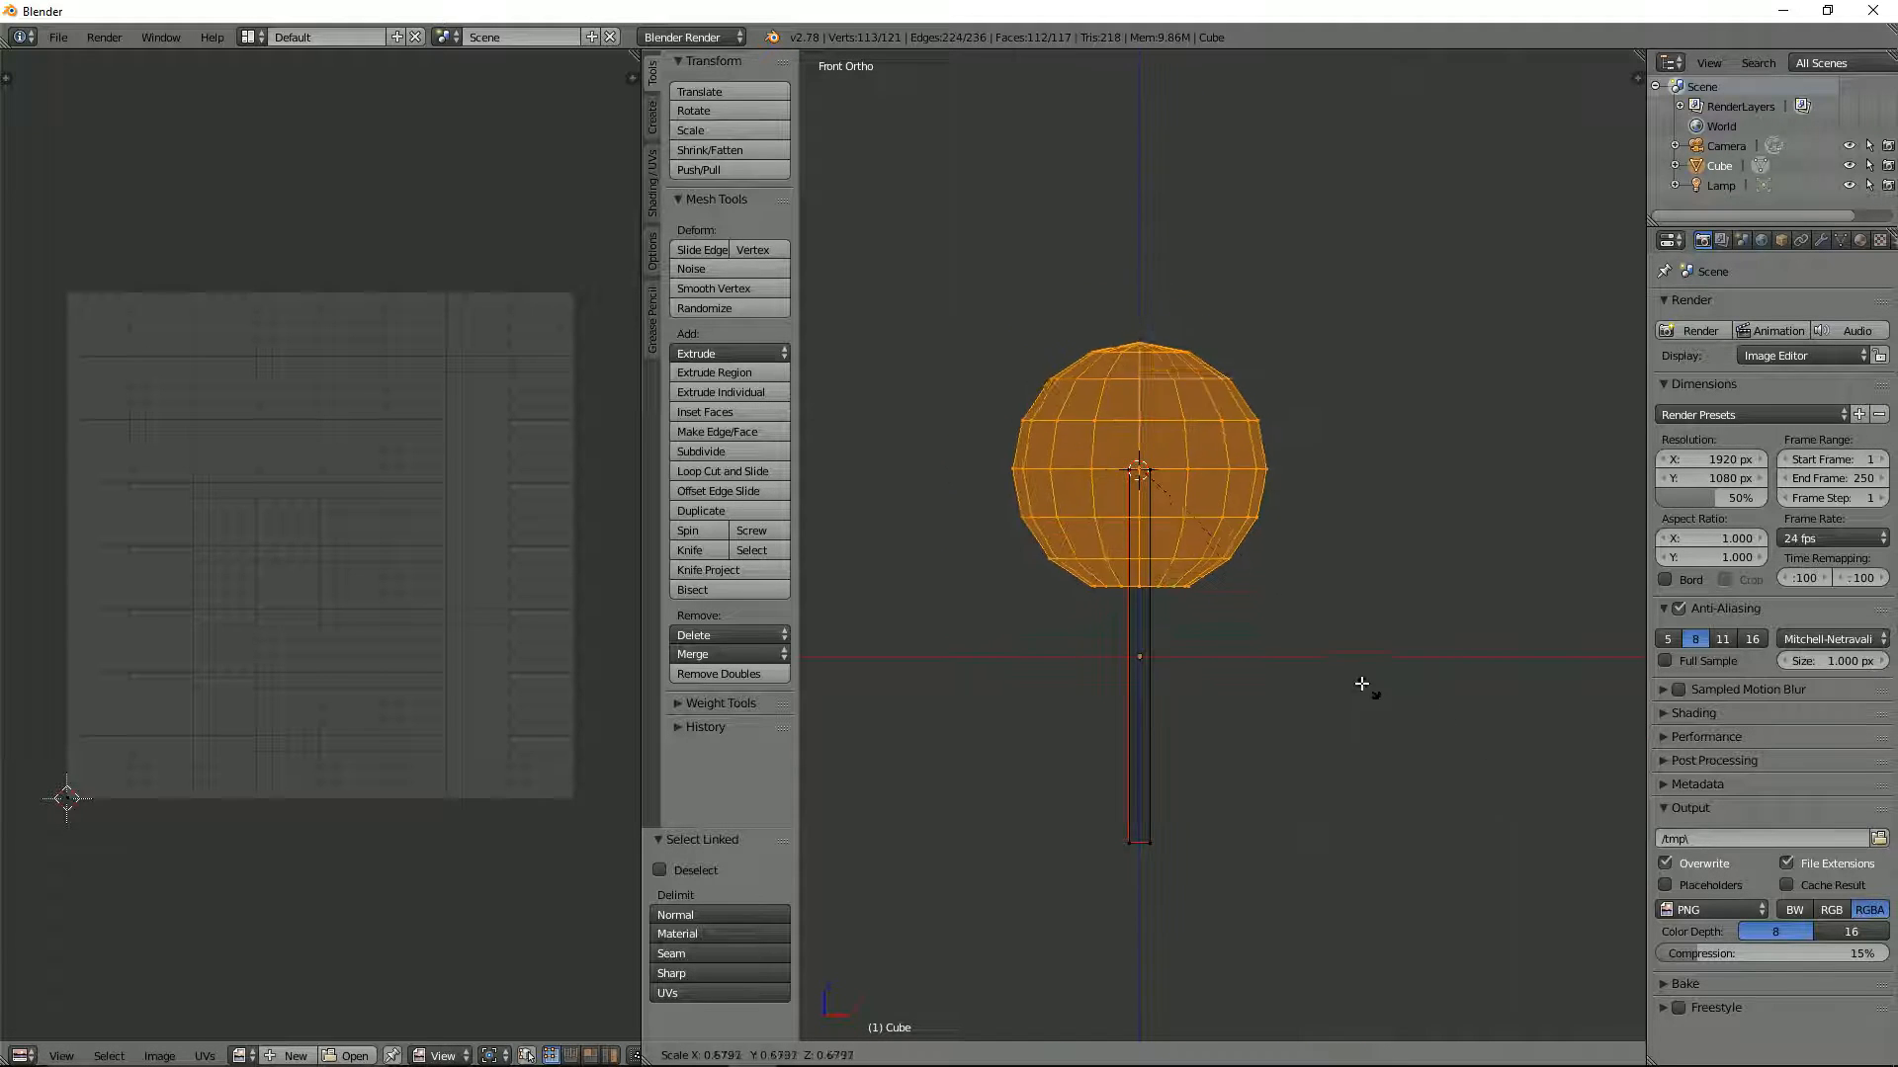
{"action": "left_click", "coordinate": [1198, 548]}
{"action": "scroll", "coordinate": [1223, 561], "scroll_direction": "up", "scroll_amount": 6}
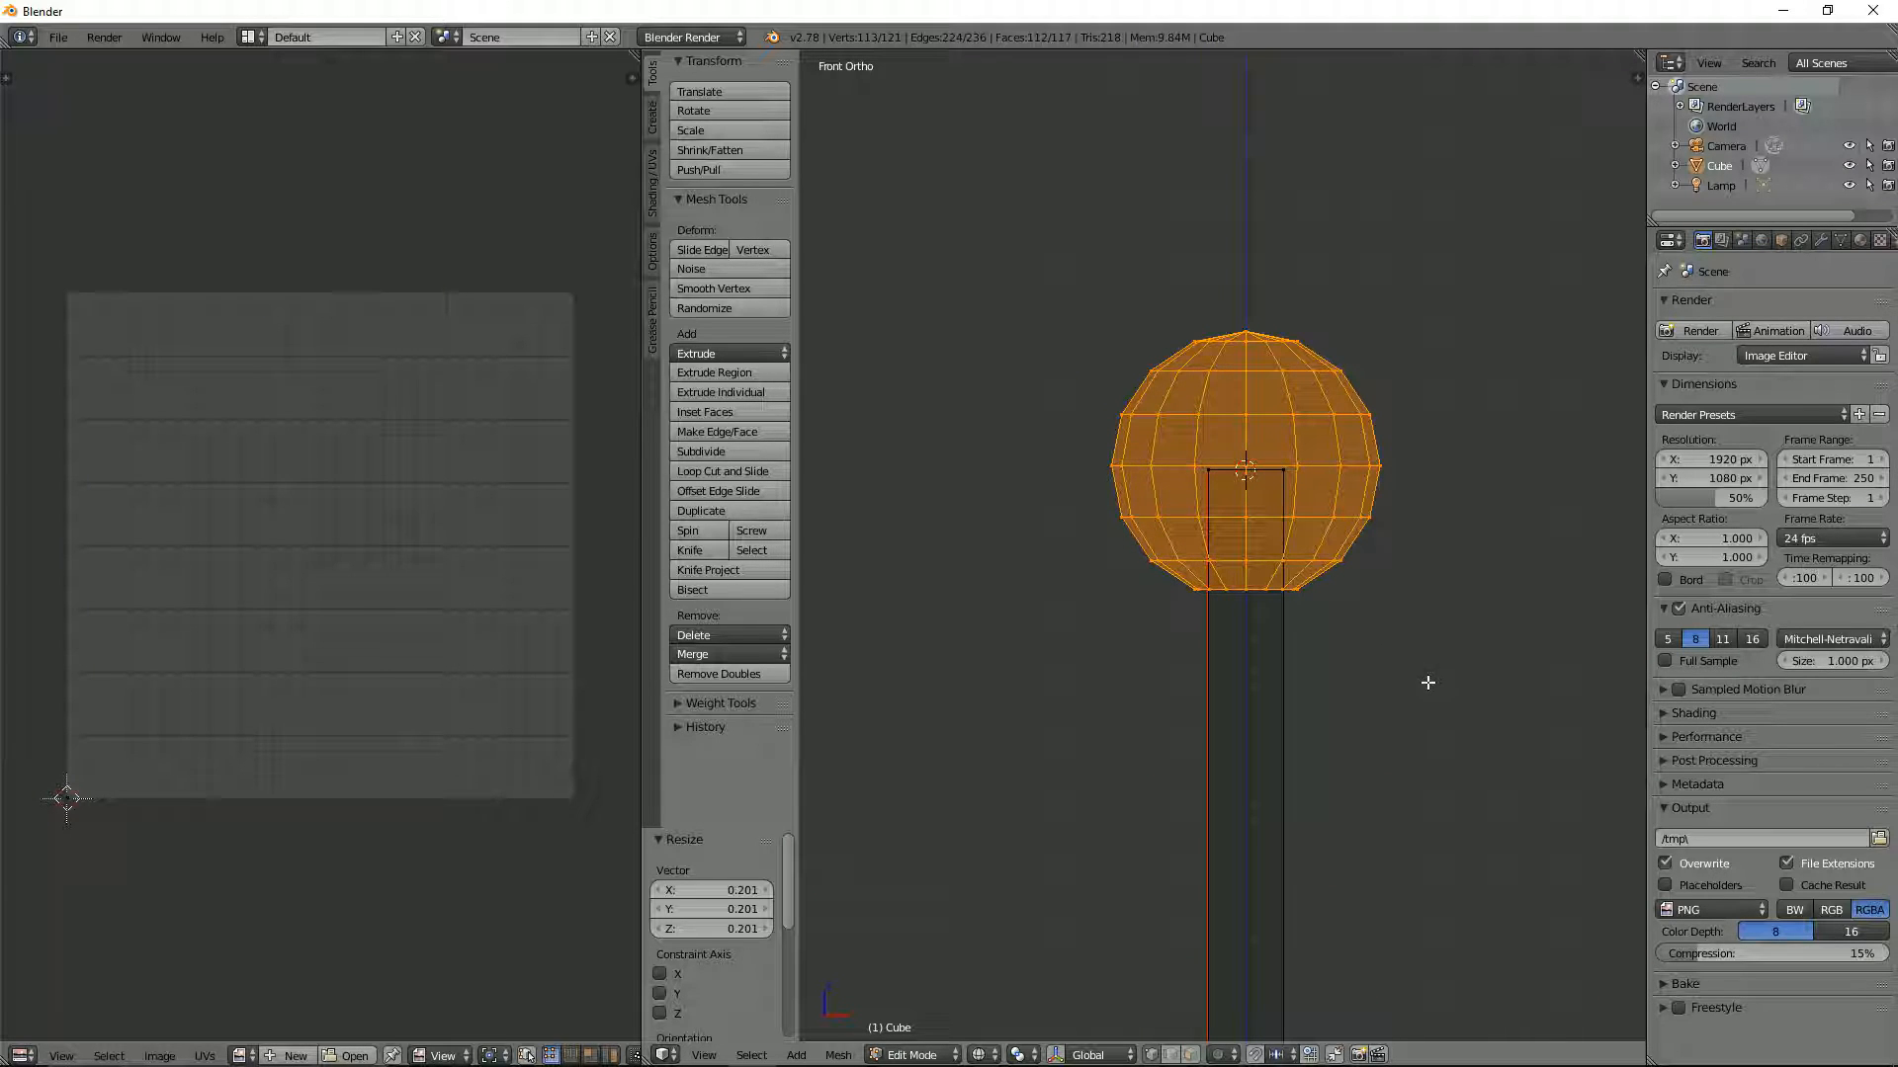
Raise the head about 0.145 along Z and stretch it along Z by about 1.479
{"action": "key", "text": "g"}
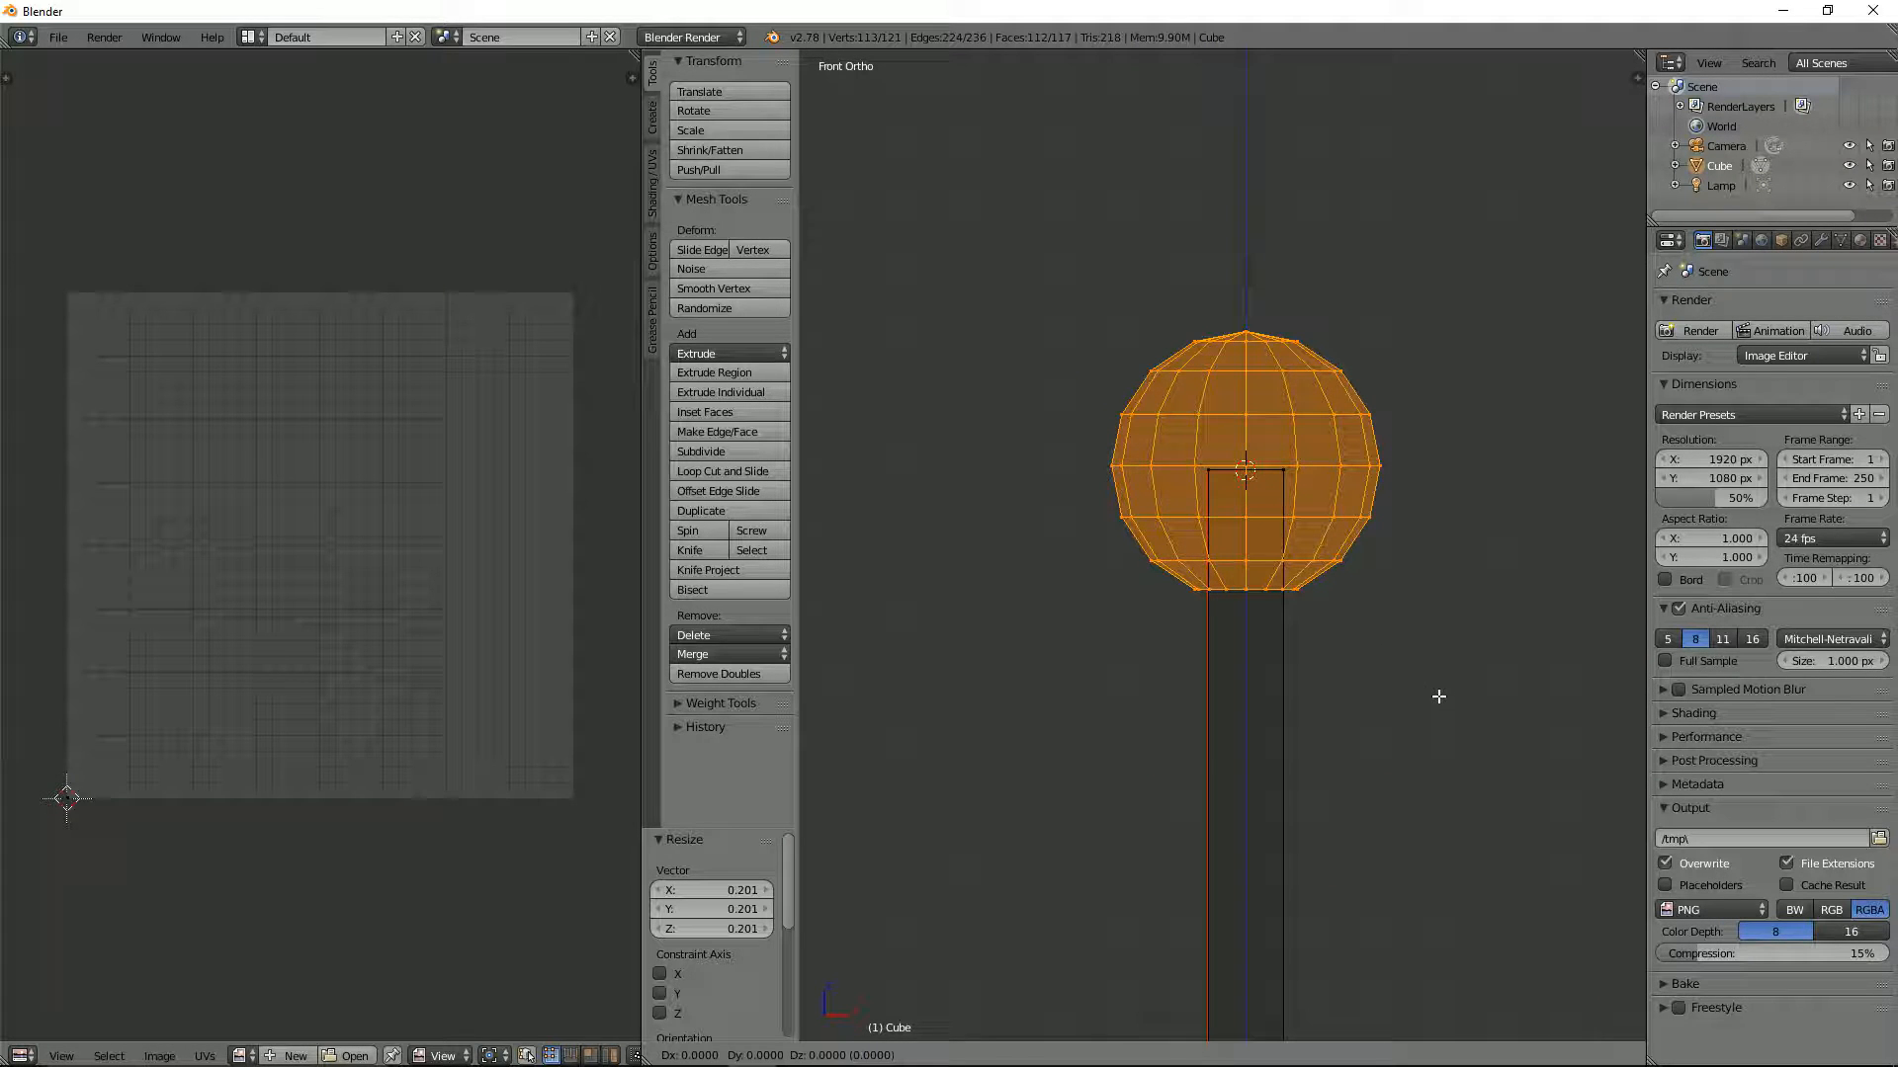
{"action": "key", "text": "z"}
{"action": "left_click", "coordinate": [1437, 636]}
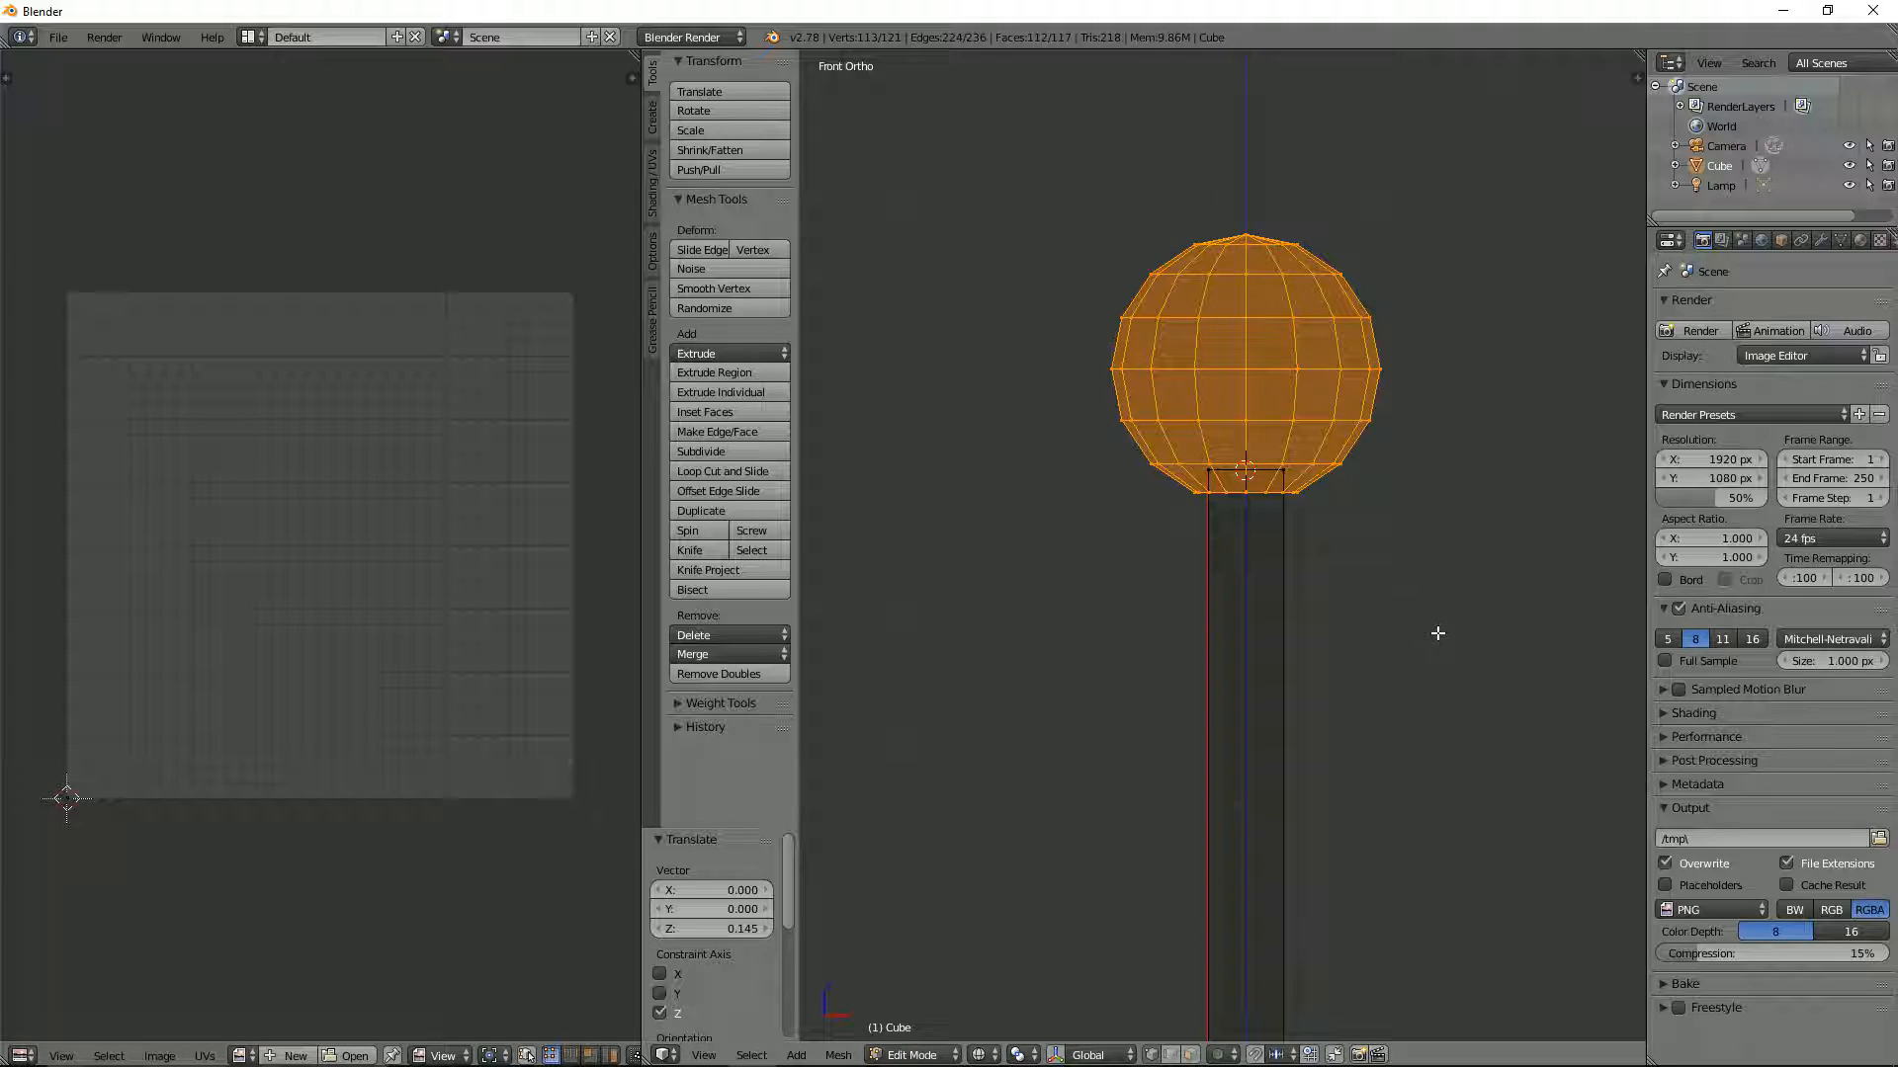
{"action": "key", "text": "s"}
{"action": "key", "text": "z"}
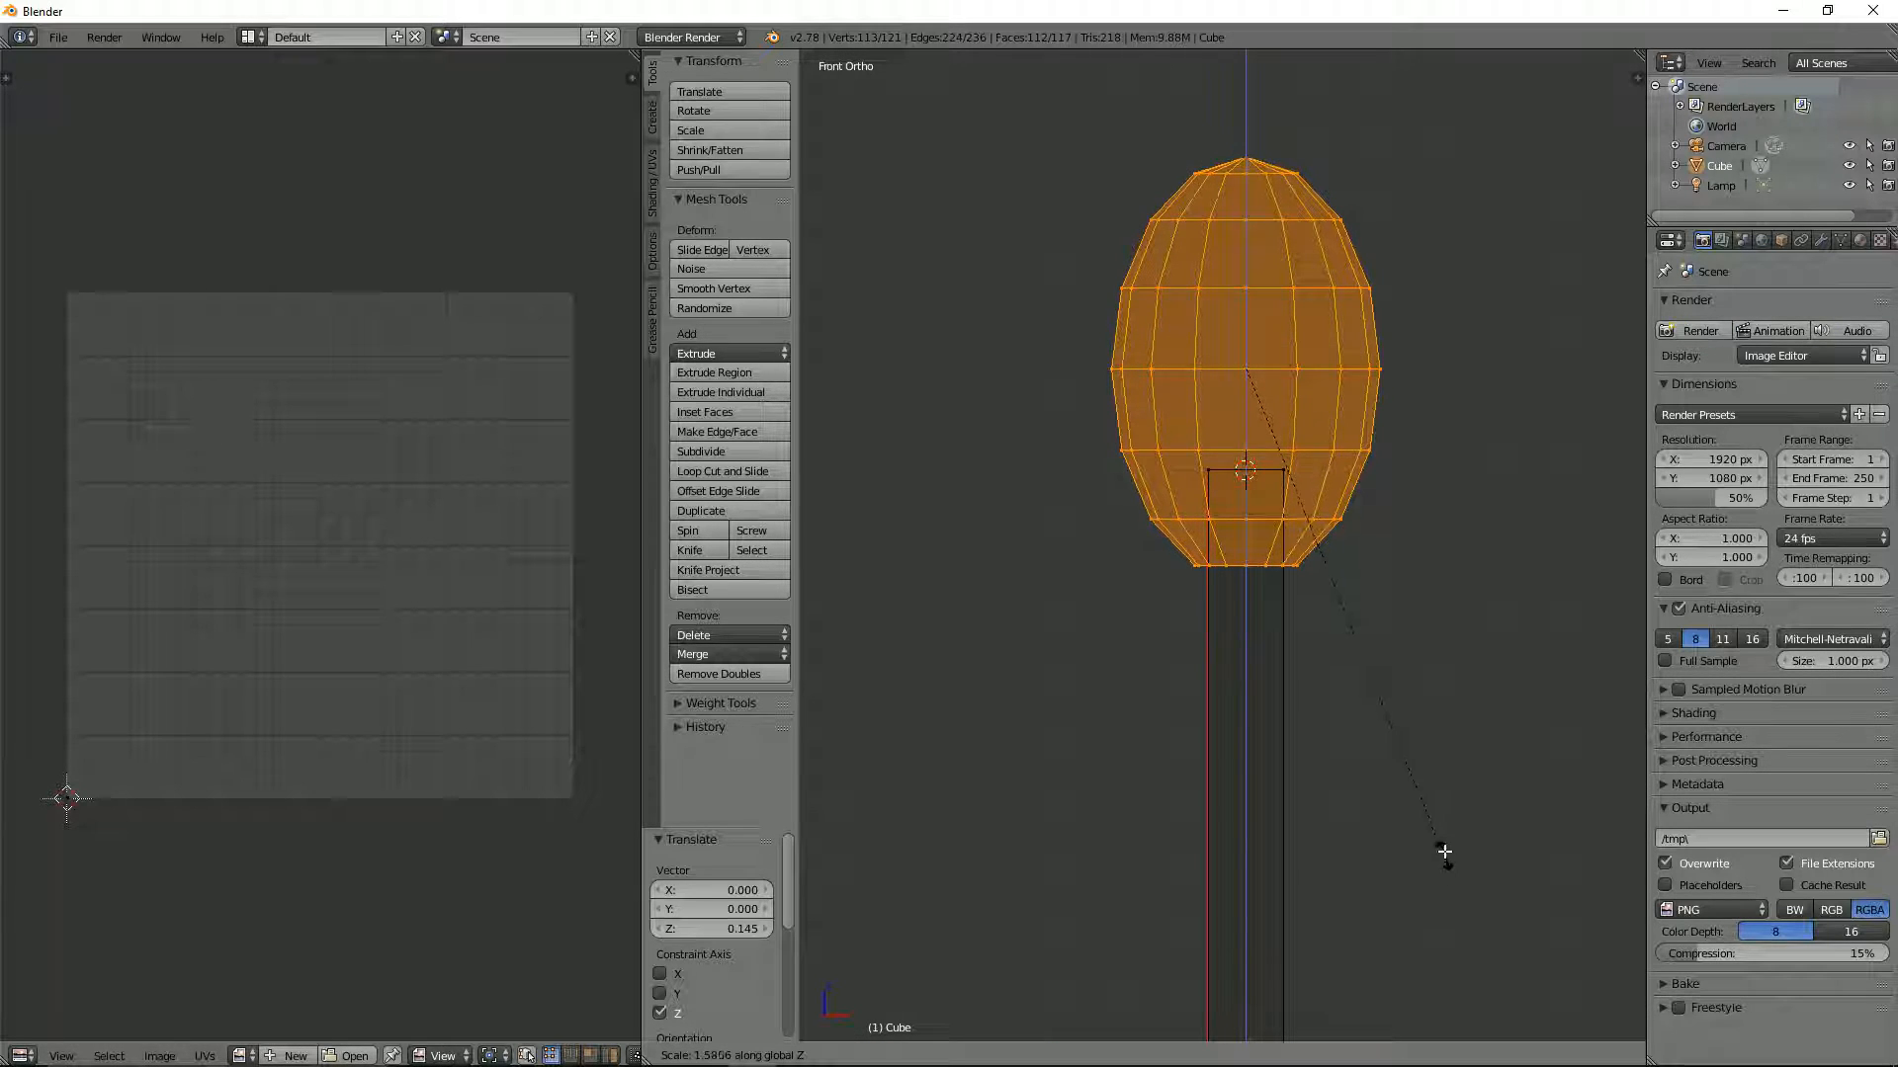
{"action": "left_click", "coordinate": [1440, 835]}
{"action": "scroll", "coordinate": [1334, 590], "scroll_direction": "down", "scroll_amount": 2}
{"action": "scroll", "coordinate": [1339, 598], "scroll_direction": "down", "scroll_amount": 4}
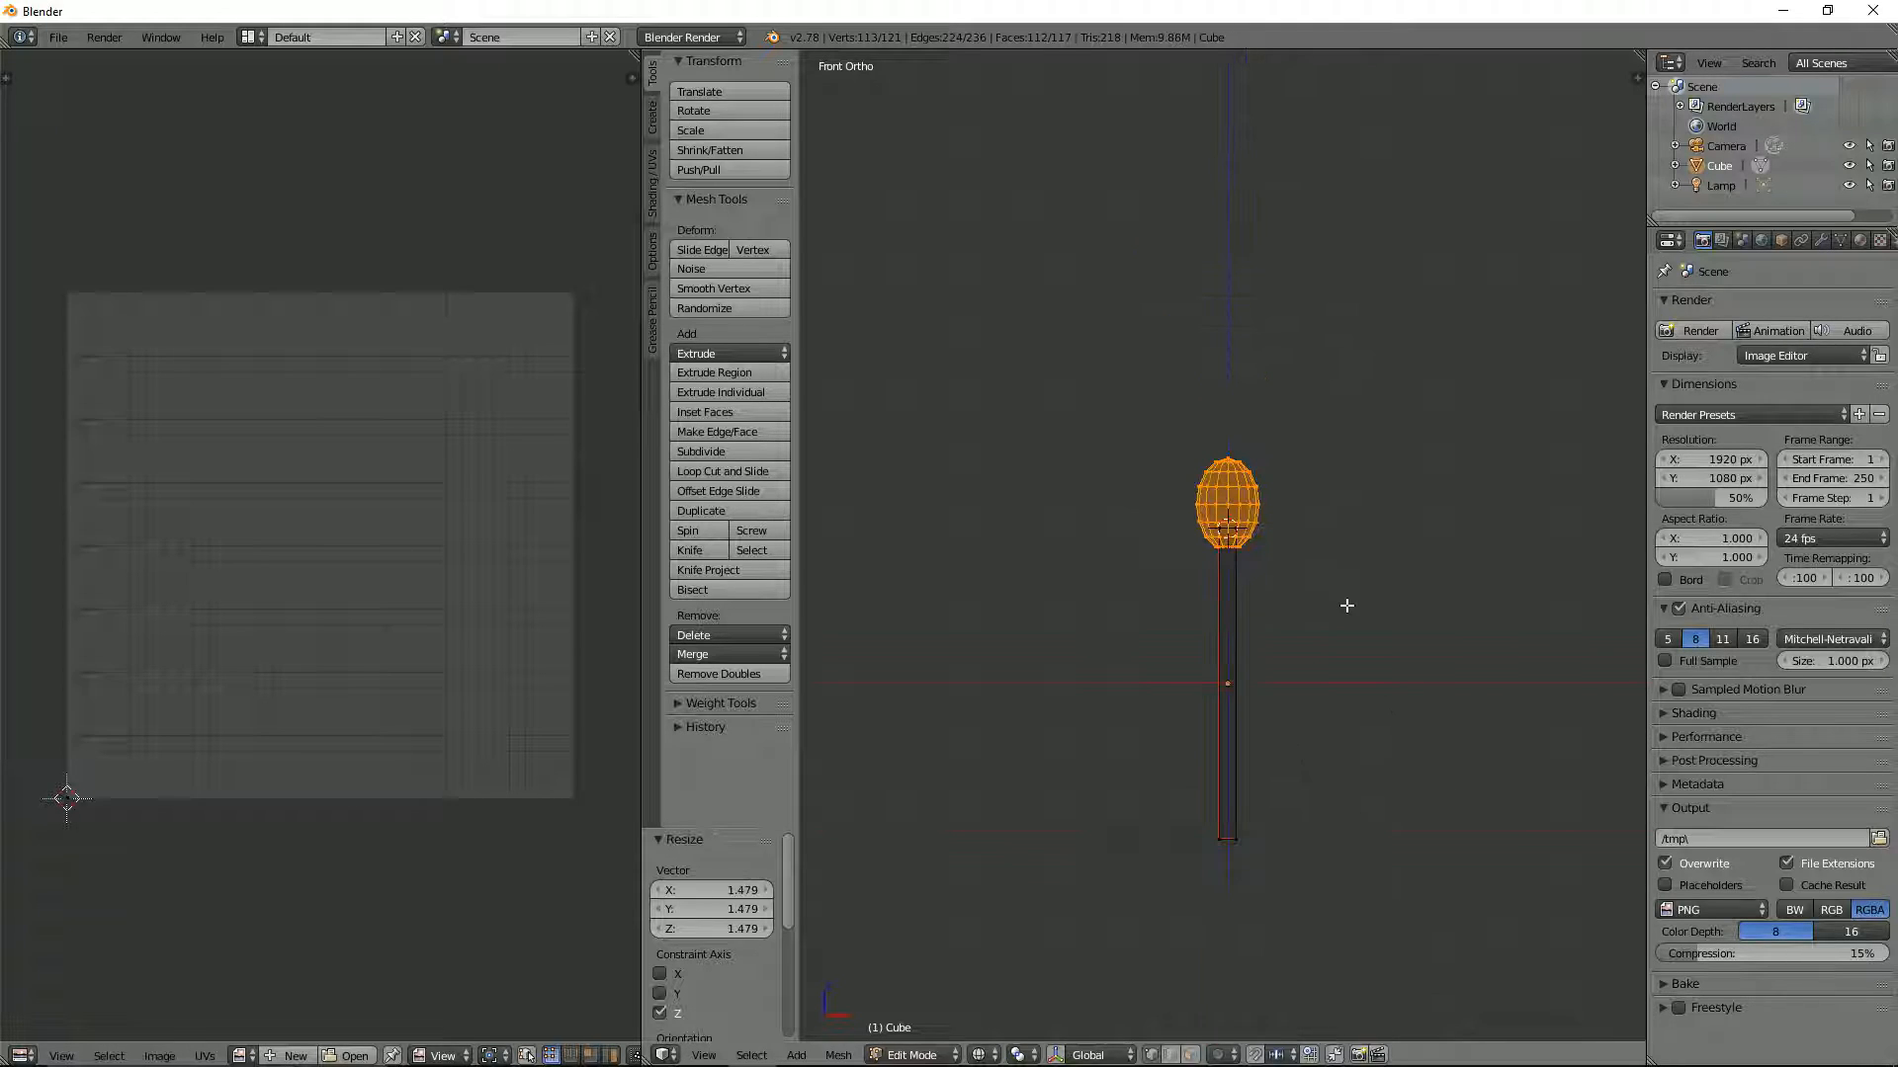
{"action": "scroll", "coordinate": [1353, 608], "scroll_direction": "up", "scroll_amount": 3}
{"action": "scroll", "coordinate": [1383, 593], "scroll_direction": "down", "scroll_amount": 2}
{"action": "scroll", "coordinate": [1393, 588], "scroll_direction": "up", "scroll_amount": 5}
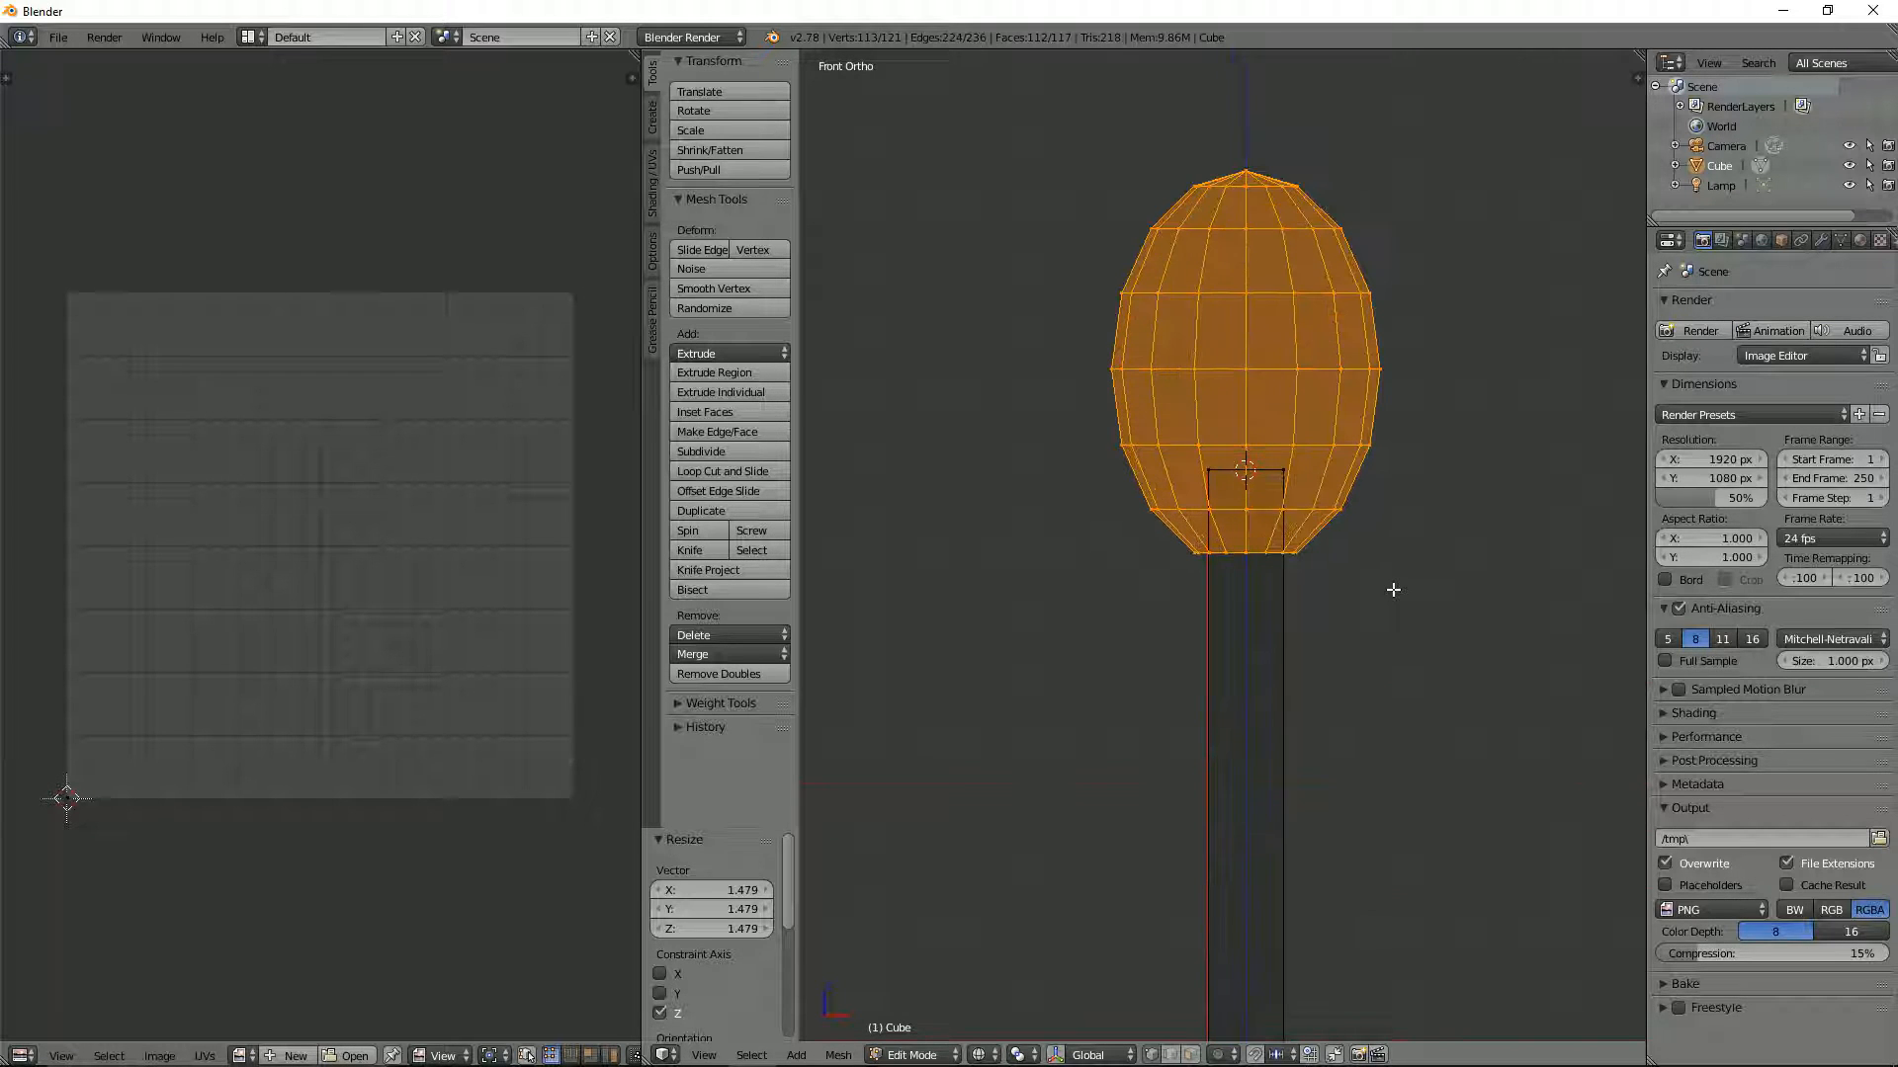
Scale the head down uniformly to about 0.741 and check its proportions with solid shading in Object Mode
{"action": "key", "text": "s"}
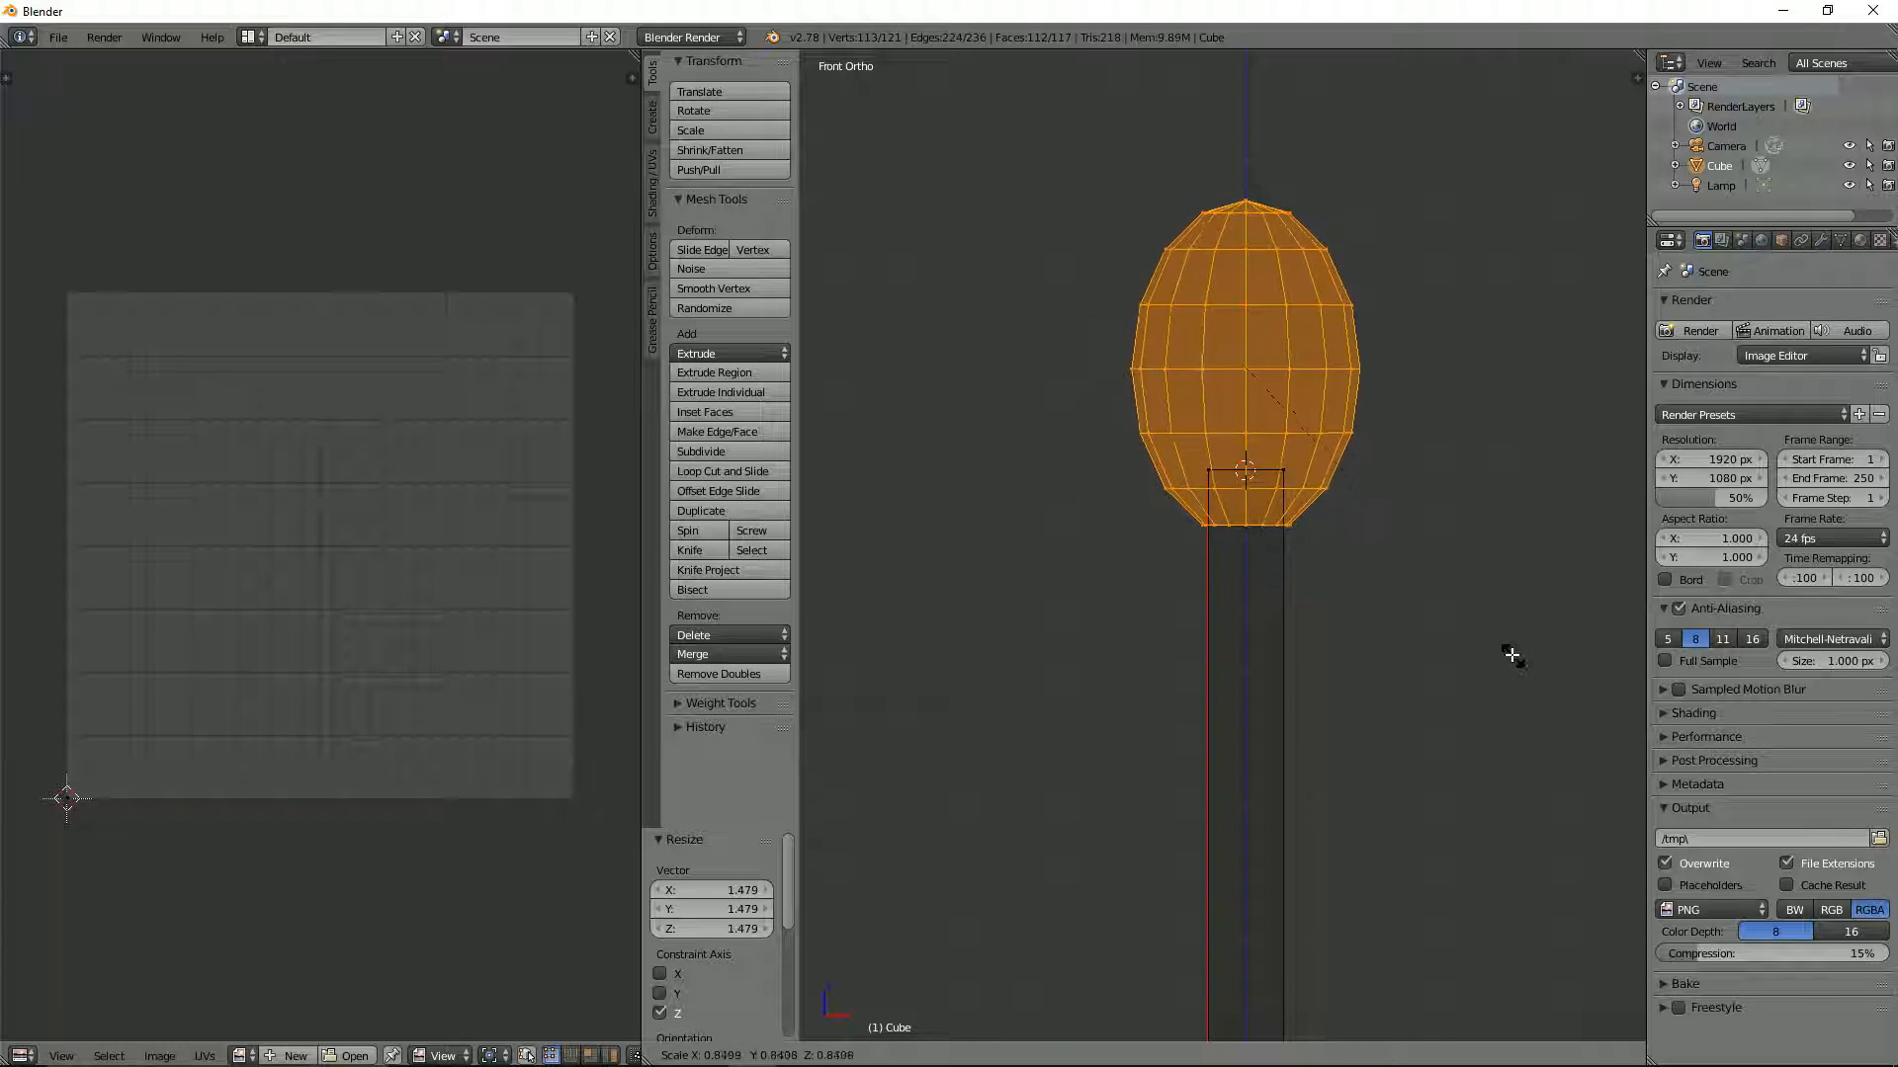
{"action": "left_click", "coordinate": [1470, 627]}
{"action": "key", "text": "Tab"}
{"action": "scroll", "coordinate": [1470, 627], "scroll_direction": "down", "scroll_amount": 4}
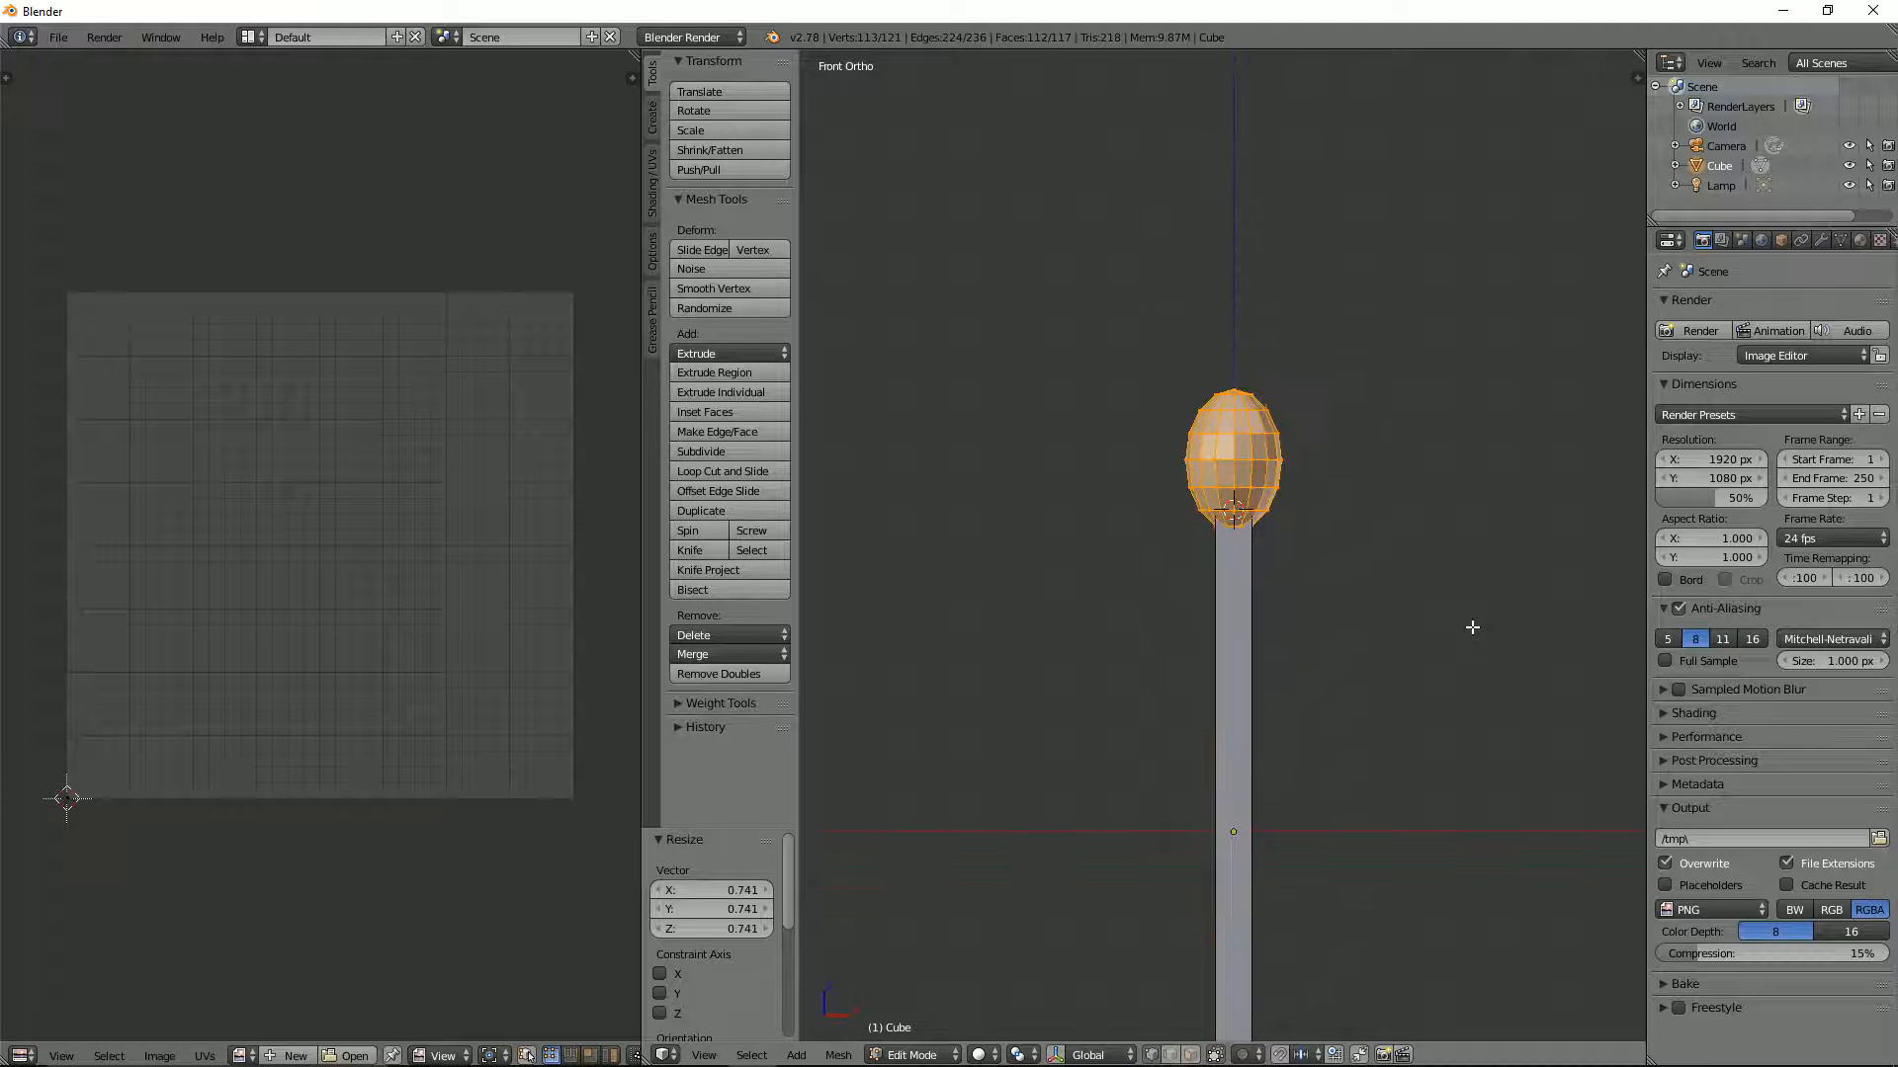
{"action": "scroll", "coordinate": [1403, 625], "scroll_direction": "down", "scroll_amount": 3}
{"action": "scroll", "coordinate": [1404, 625], "scroll_direction": "up", "scroll_amount": 3}
{"action": "scroll", "coordinate": [1404, 625], "scroll_direction": "down", "scroll_amount": 3}
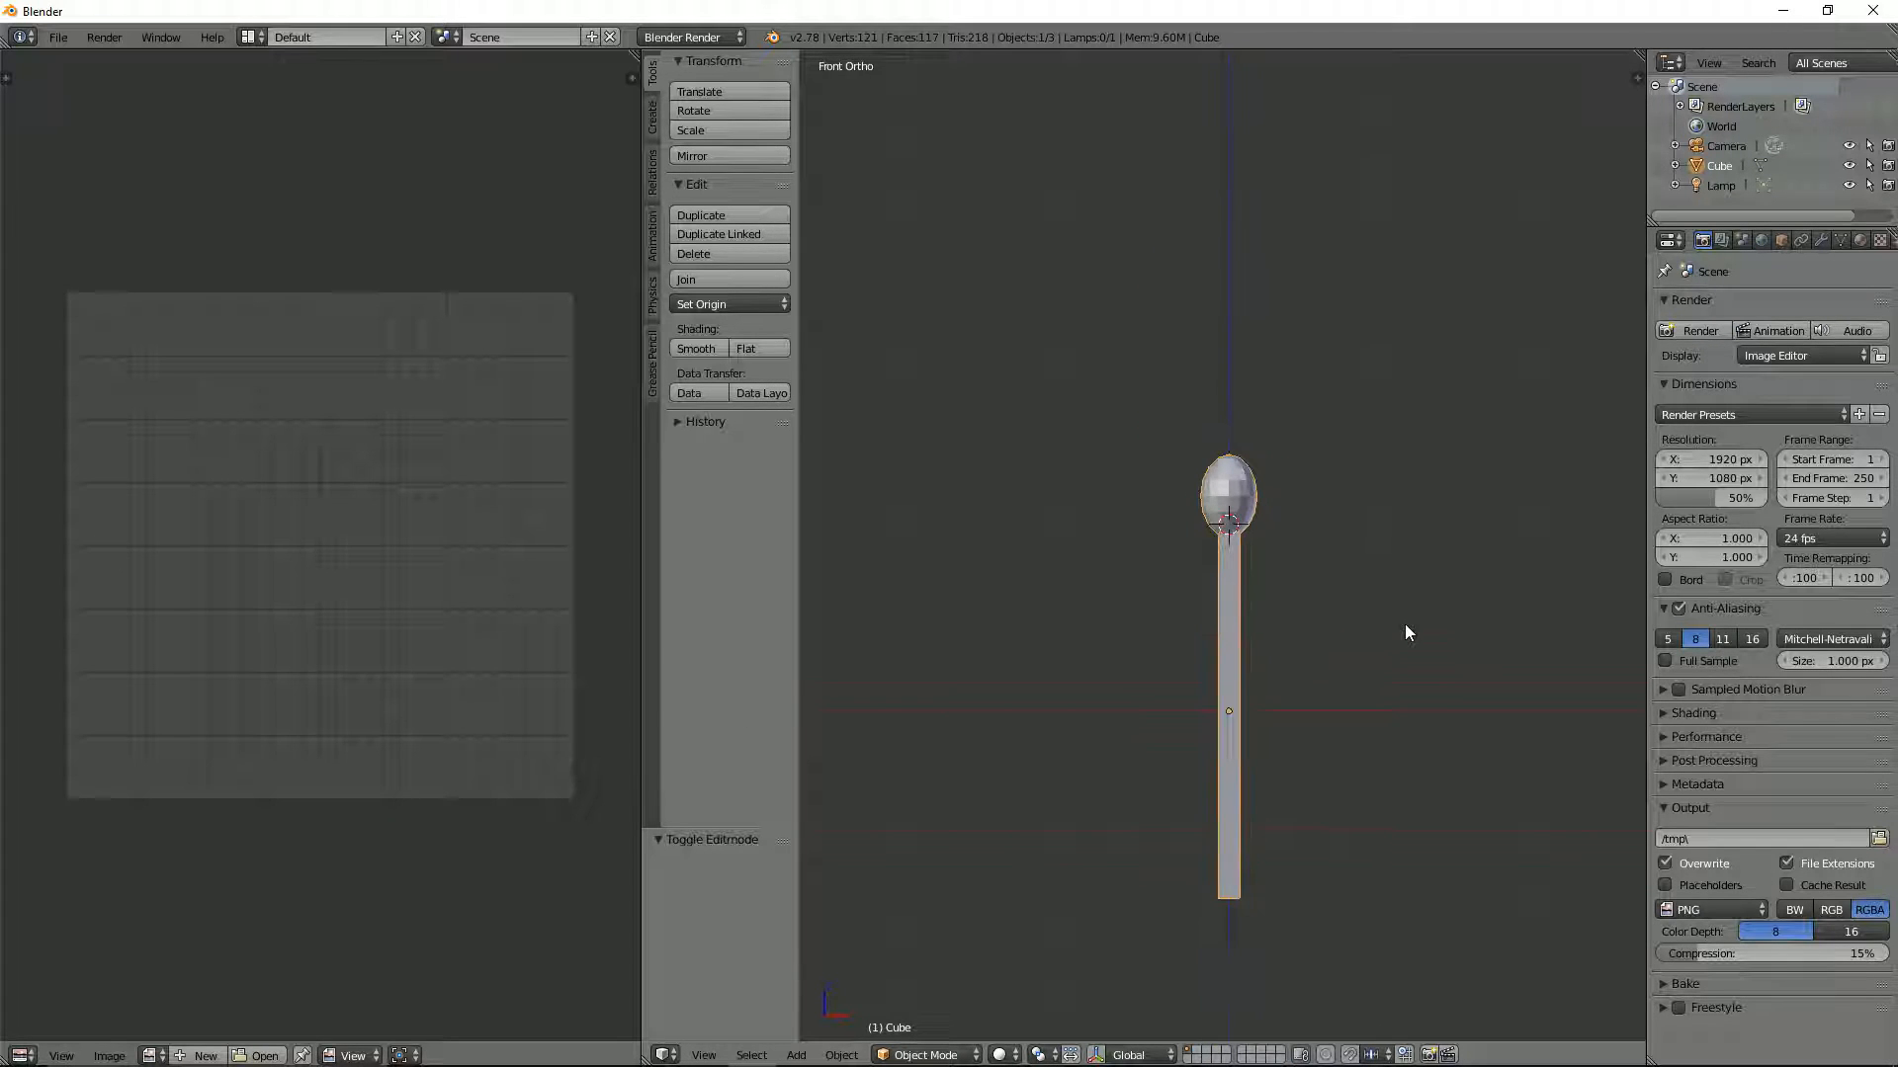
{"action": "scroll", "coordinate": [1405, 625], "scroll_direction": "up", "scroll_amount": 3}
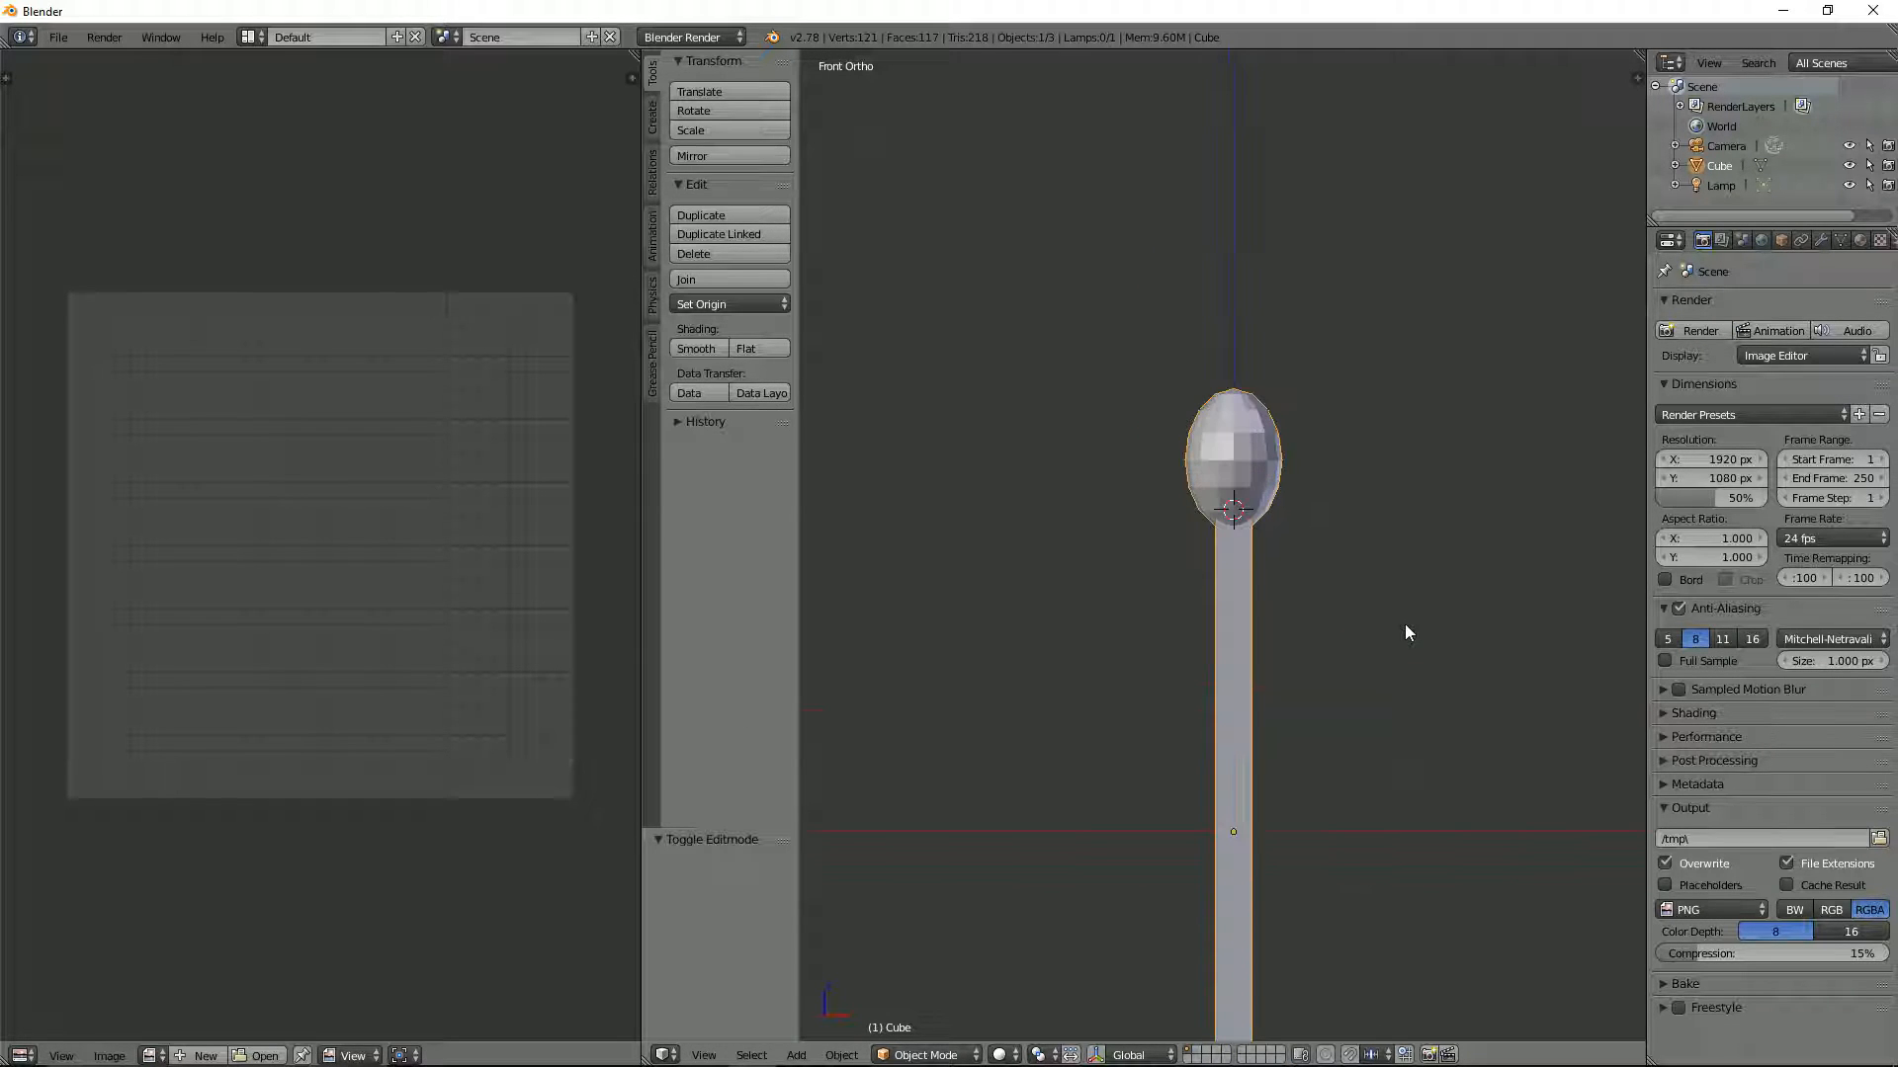
Enlarge the head uniformly by about 1.129 in Edit Mode
{"action": "key", "text": "Tab"}
{"action": "key", "text": "s"}
{"action": "left_click", "coordinate": [1359, 589]}
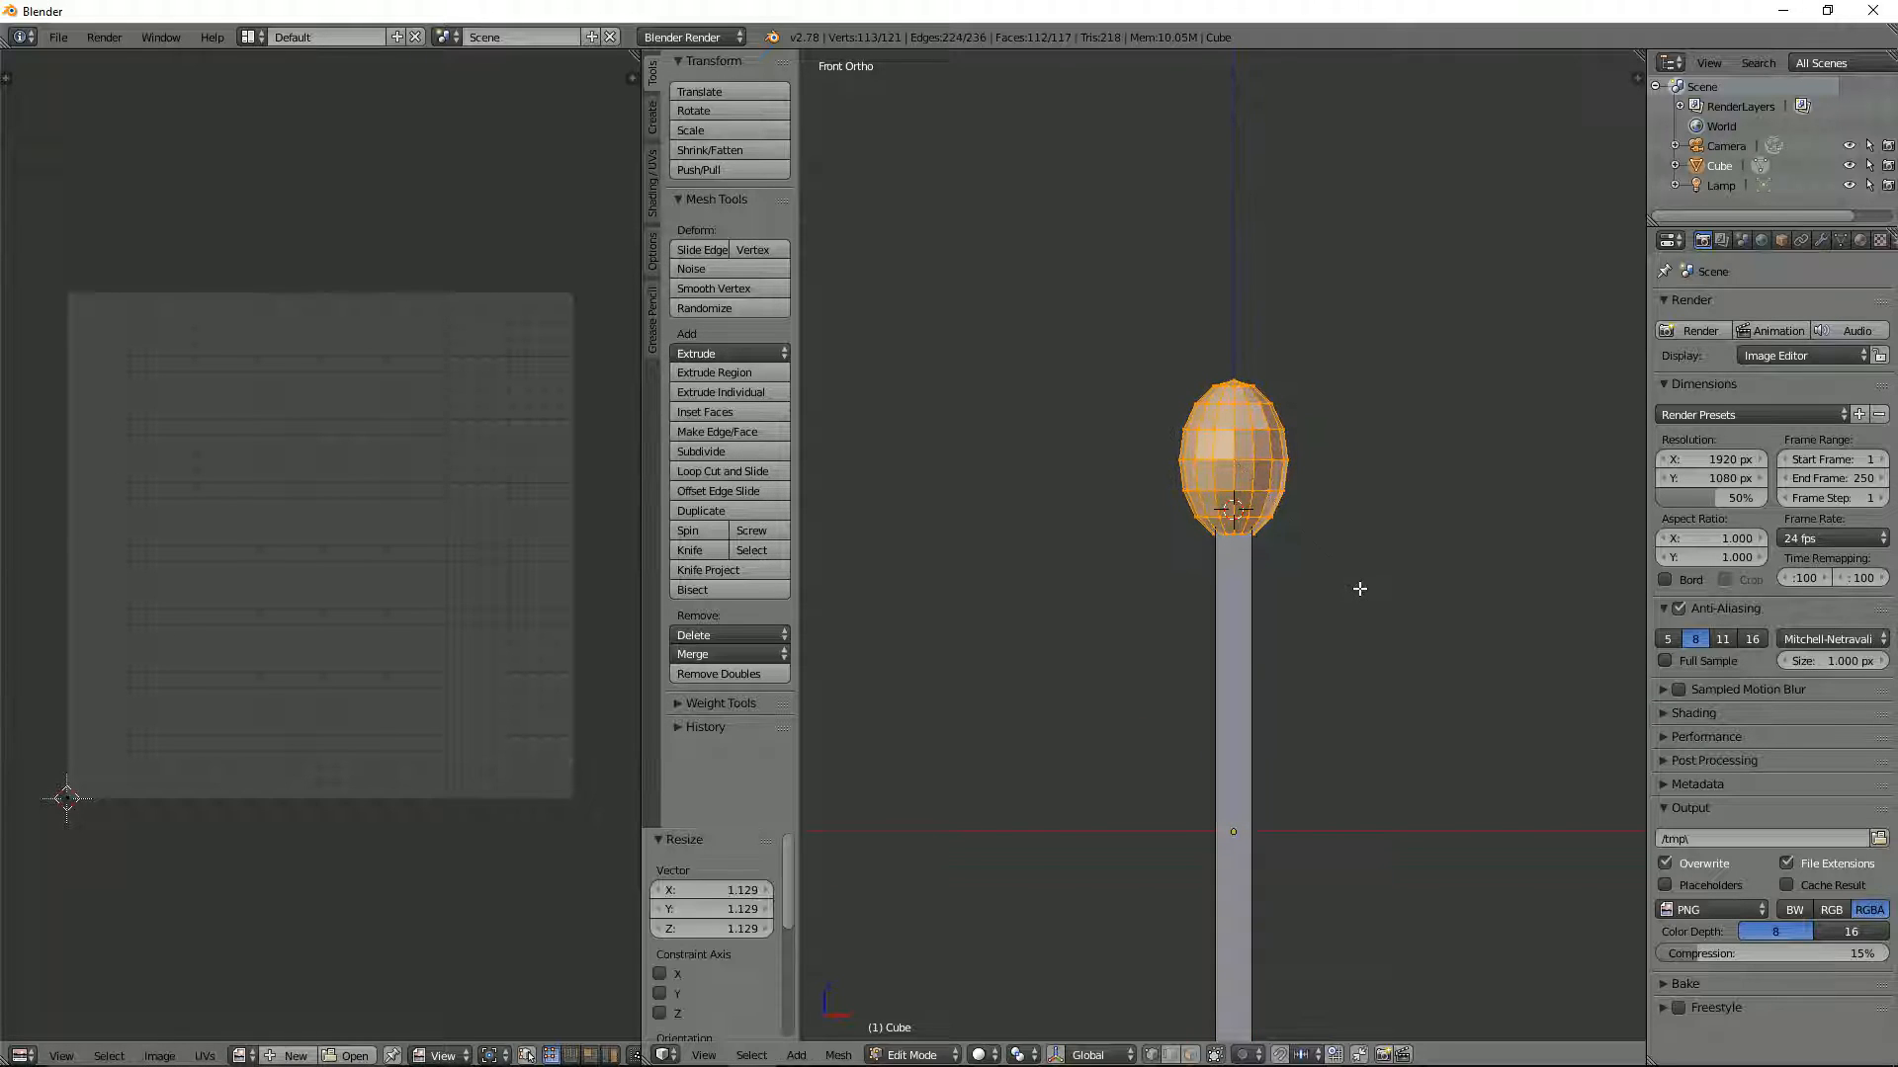
{"action": "scroll", "coordinate": [1360, 589], "scroll_direction": "down", "scroll_amount": 2}
{"action": "scroll", "coordinate": [1360, 589], "scroll_direction": "up", "scroll_amount": 3}
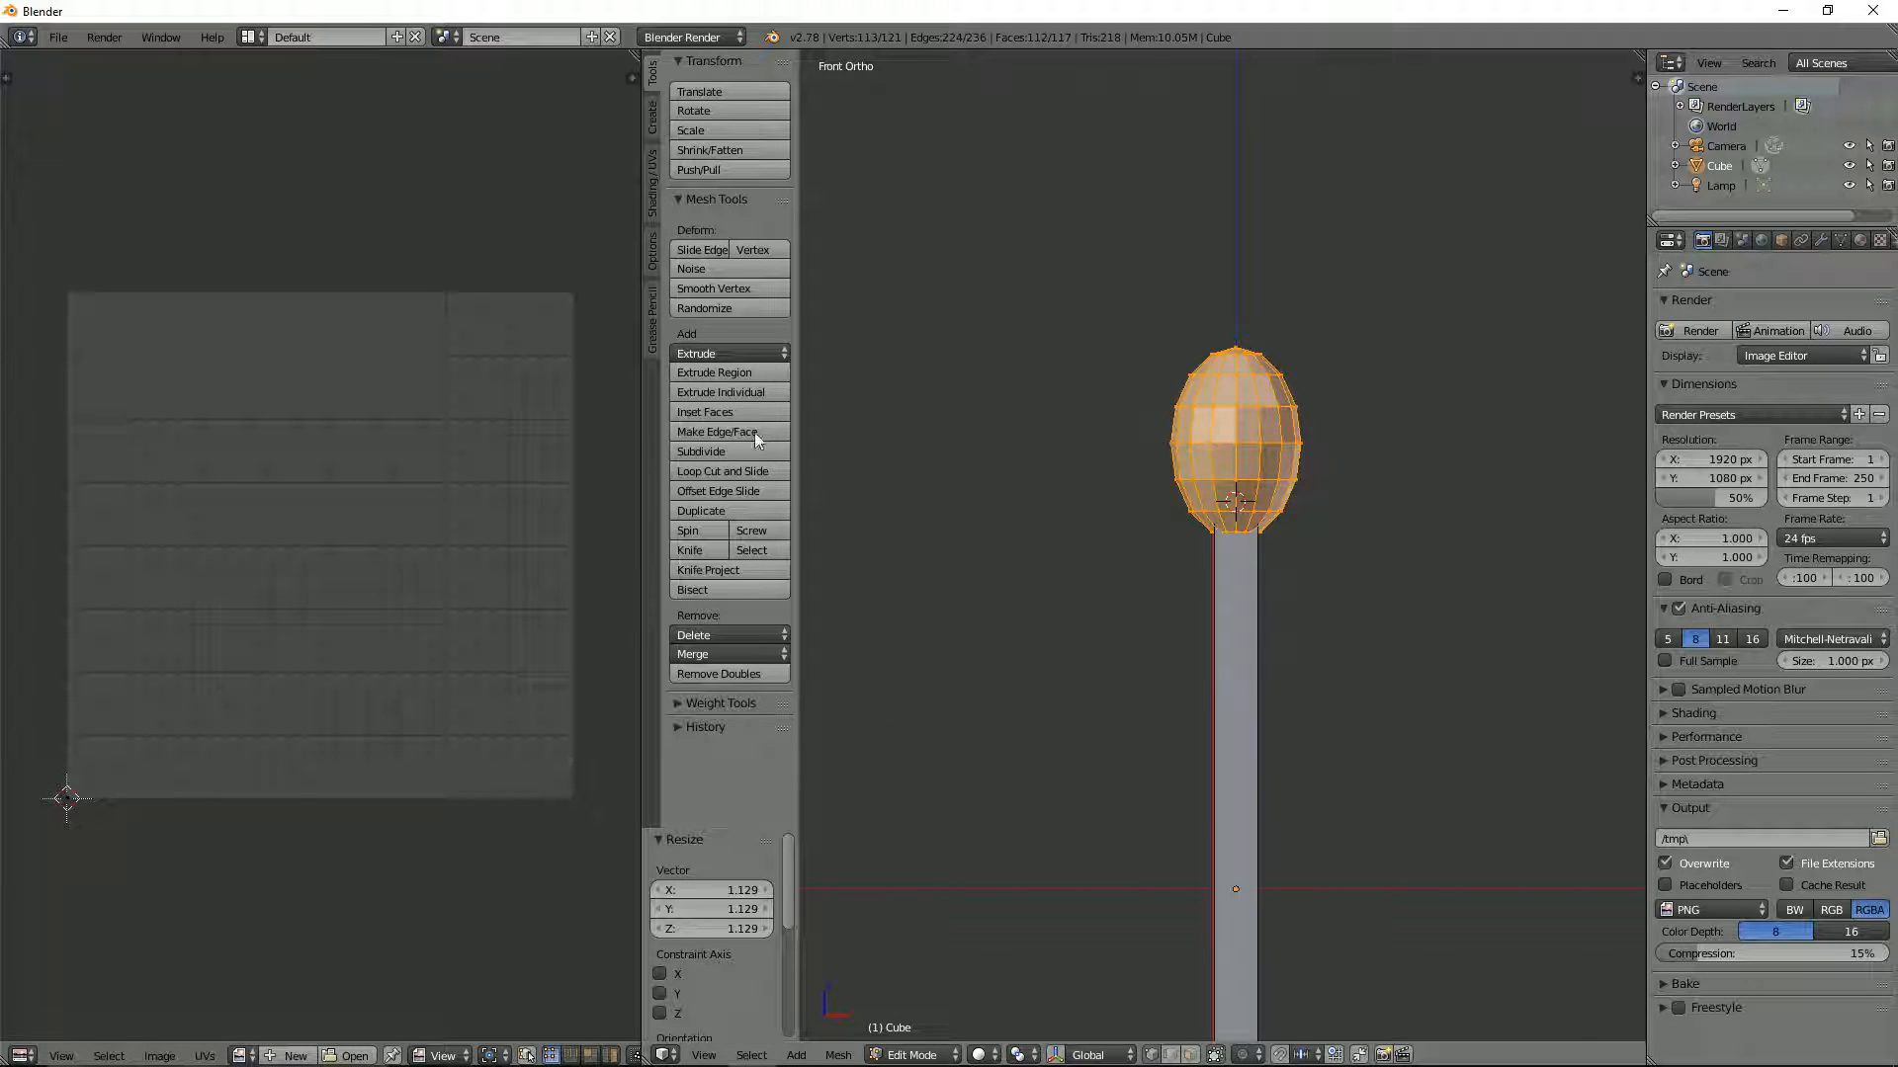
Apply smooth shading to the head's faces and inspect it in Object Mode
{"action": "left_click", "coordinate": [650, 208]}
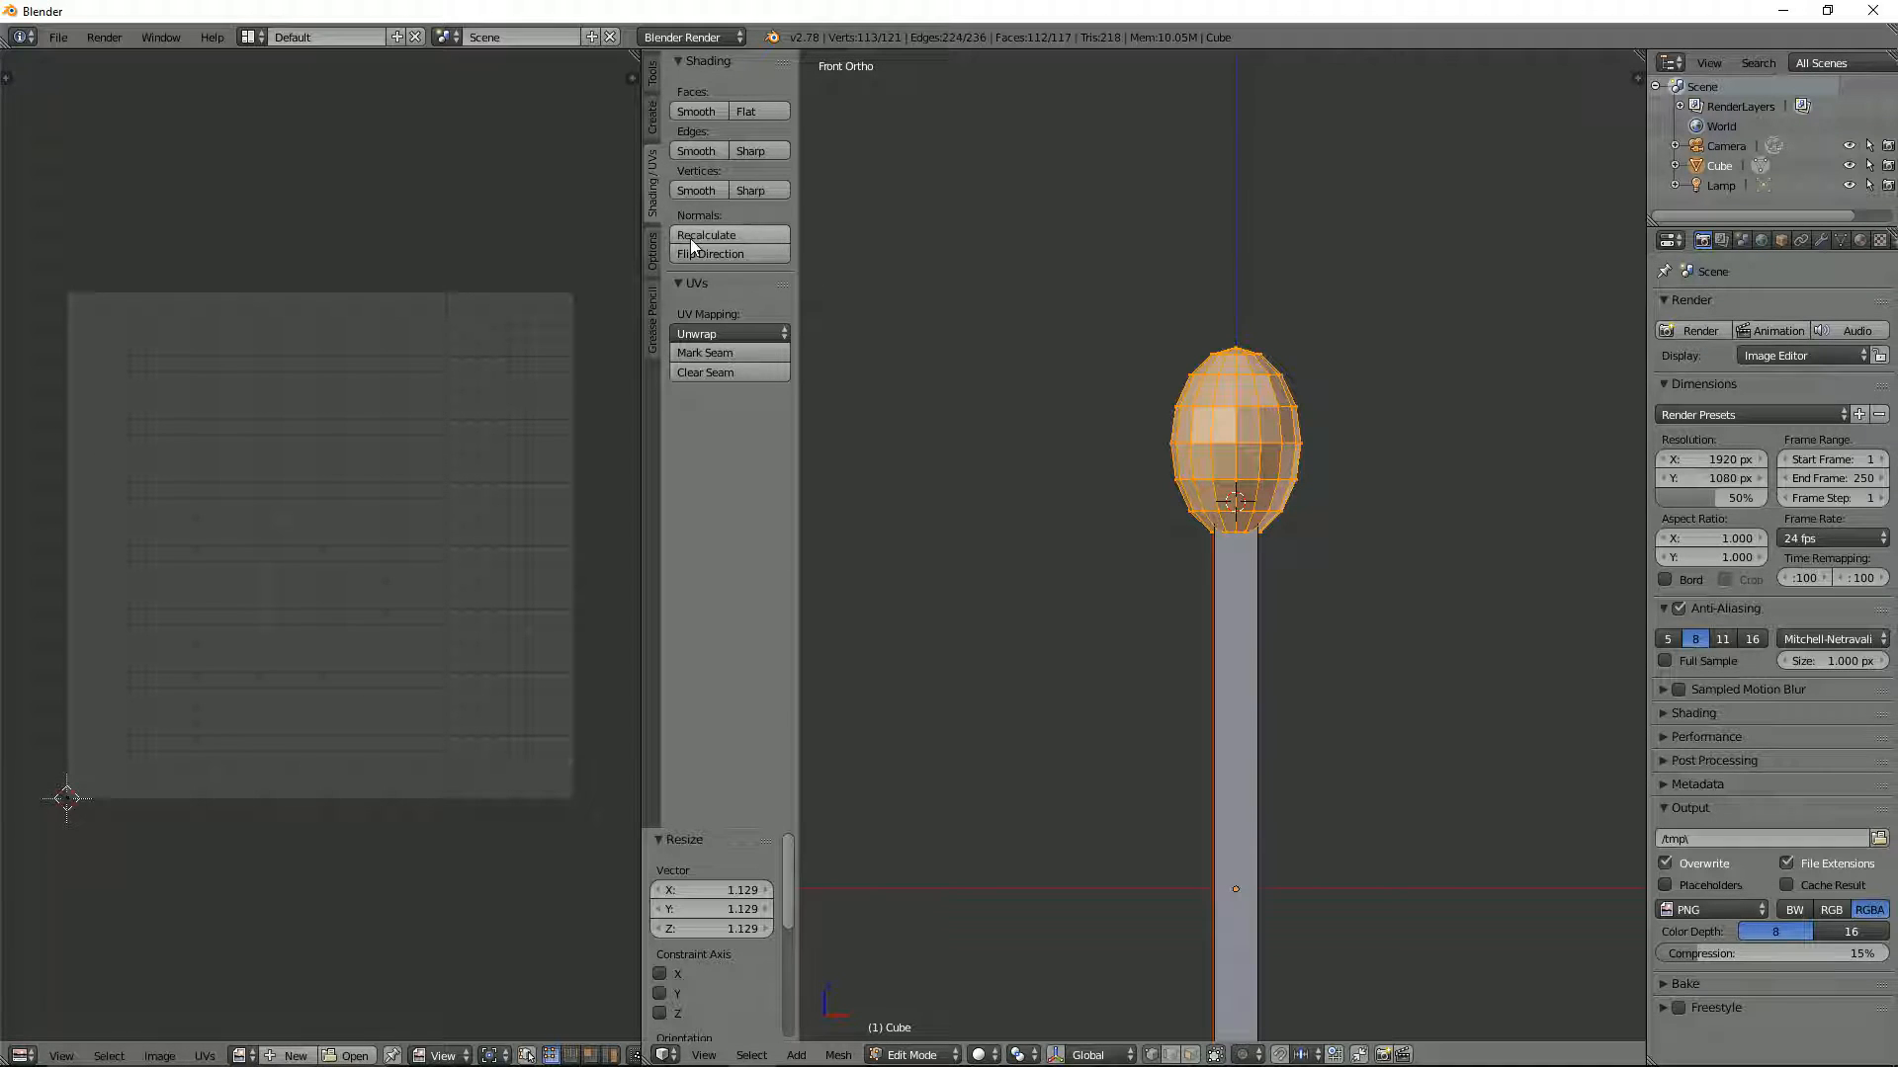
{"action": "left_click", "coordinate": [696, 111]}
{"action": "key", "text": "Tab"}
{"action": "middle_click_drag", "start_coordinate": [1324, 496], "coordinate": [1120, 538]}
{"action": "scroll", "coordinate": [1187, 532], "scroll_direction": "down", "scroll_amount": 3}
{"action": "mouse_move", "coordinate": [1254, 527]}
{"action": "middle_mouse_down"}
{"action": "mouse_move", "coordinate": [1380, 419]}
{"action": "mouse_move", "coordinate": [1462, 411]}
{"action": "mouse_move", "coordinate": [1336, 513]}
{"action": "mouse_move", "coordinate": [1314, 416]}
{"action": "mouse_move", "coordinate": [1343, 428]}
{"action": "mouse_move", "coordinate": [1317, 475]}
{"action": "middle_mouse_up"}
Enlarge the smooth-shaded head uniformly by about 1.101, returning to Object Mode in front view
{"action": "key", "text": "Tab"}
{"action": "scroll", "coordinate": [1248, 533], "scroll_direction": "up", "scroll_amount": 3}
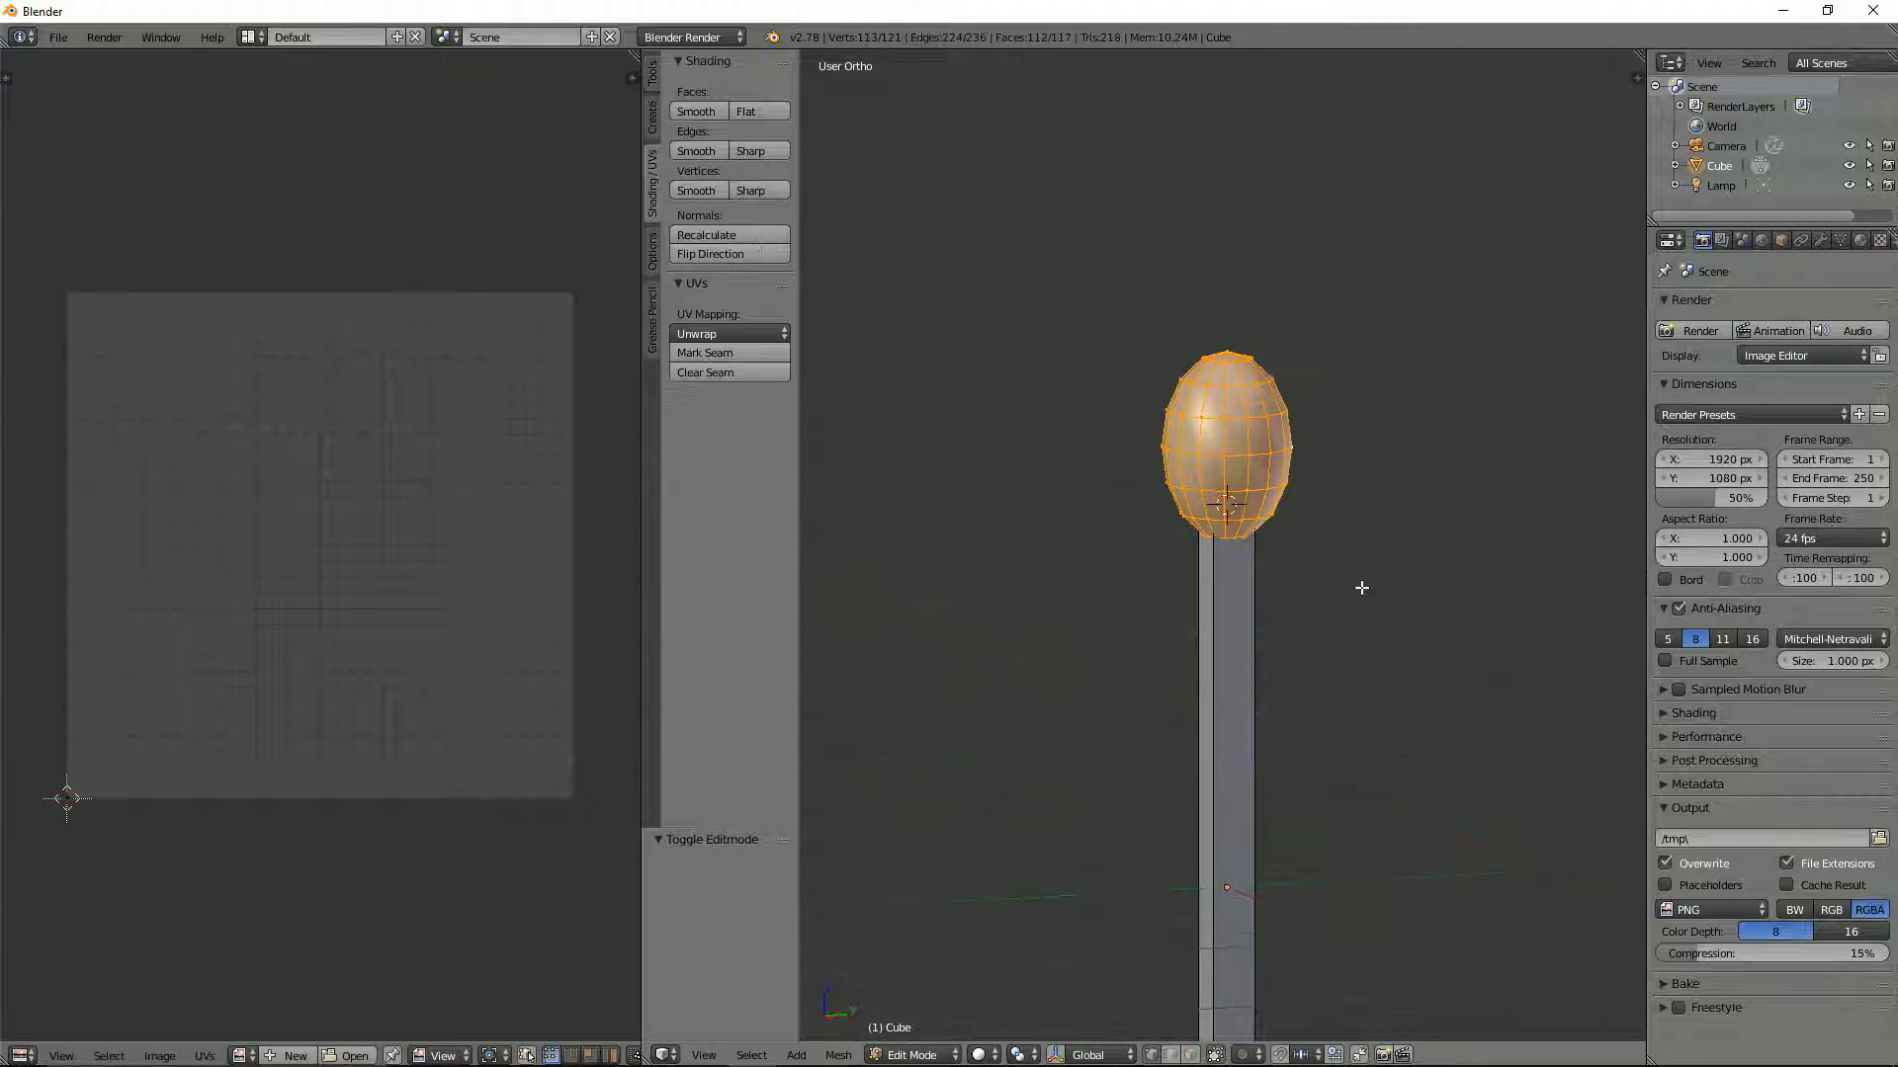
{"action": "key", "text": "s"}
{"action": "left_click", "coordinate": [1382, 592]}
{"action": "key", "text": "KP_1"}
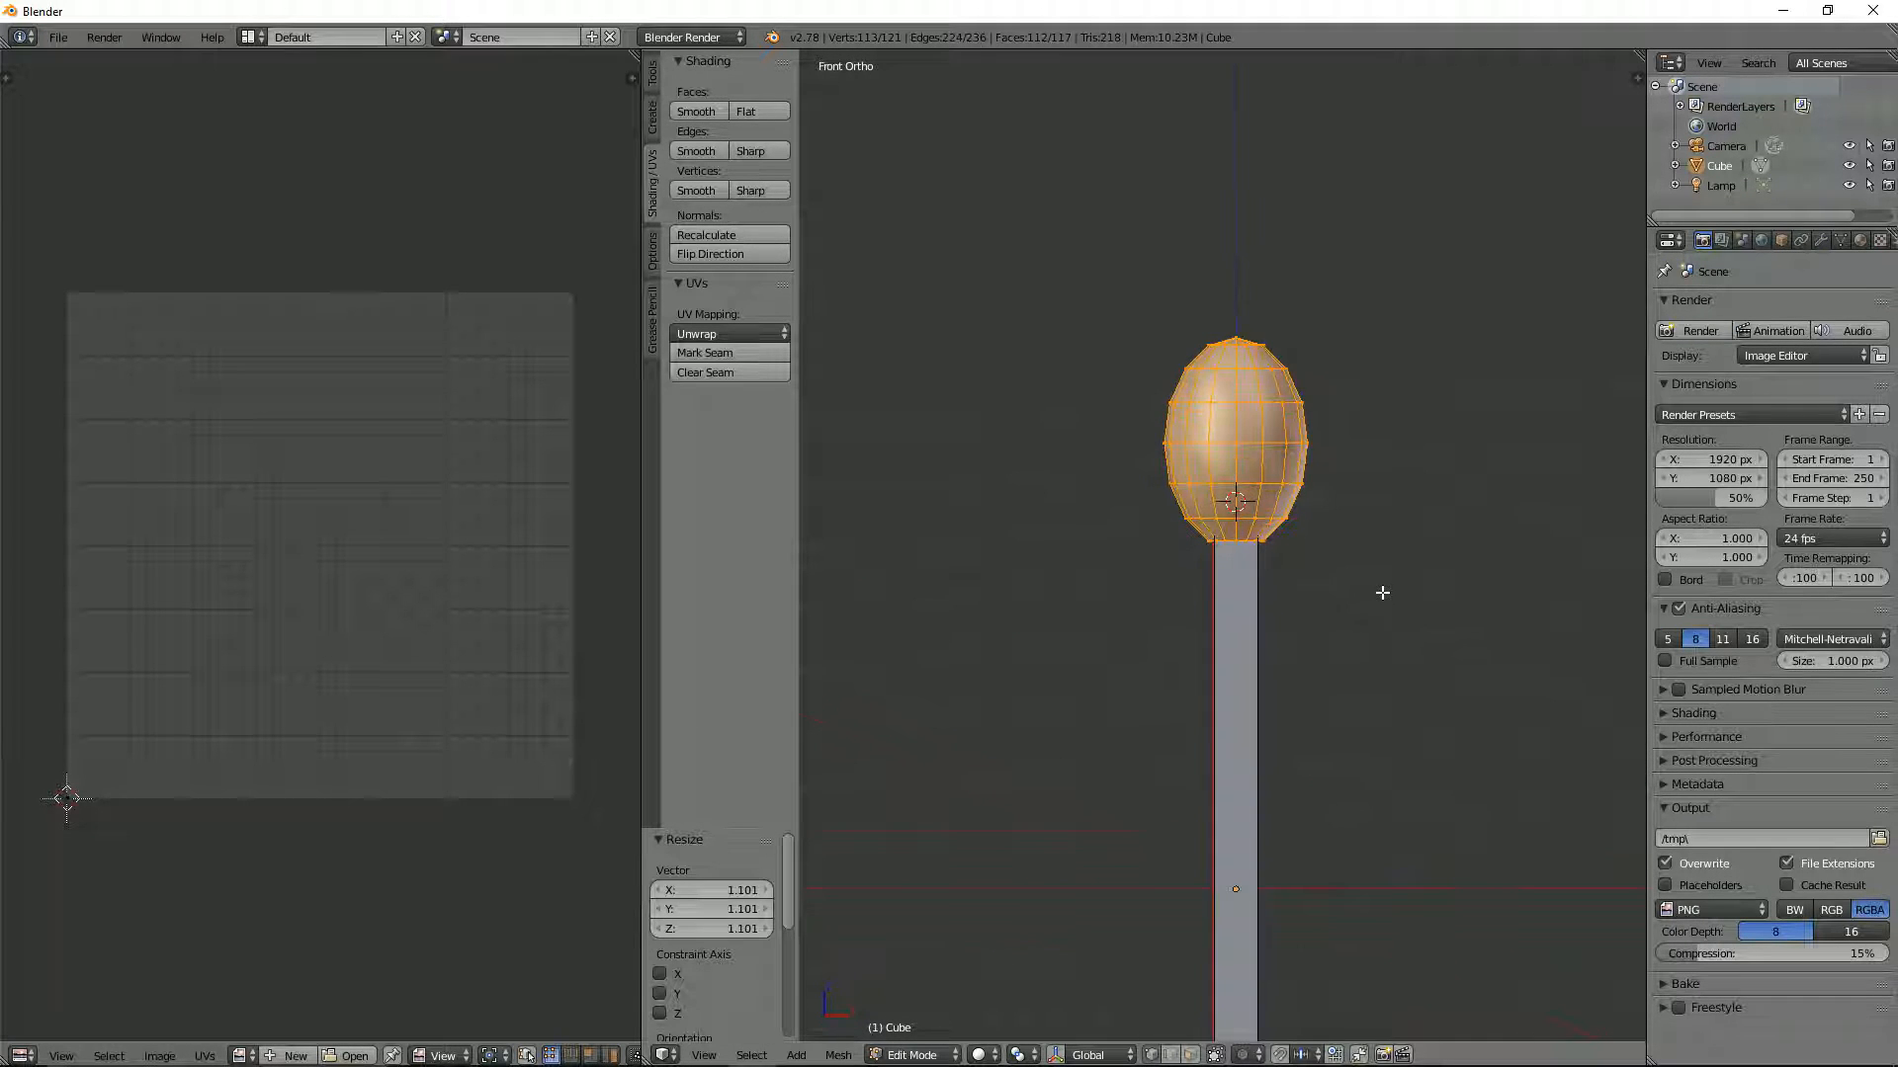
{"action": "scroll", "coordinate": [1411, 638], "scroll_direction": "down", "scroll_amount": 5}
{"action": "key", "text": "Tab"}
{"action": "scroll", "coordinate": [1412, 644], "scroll_direction": "up", "scroll_amount": 3}
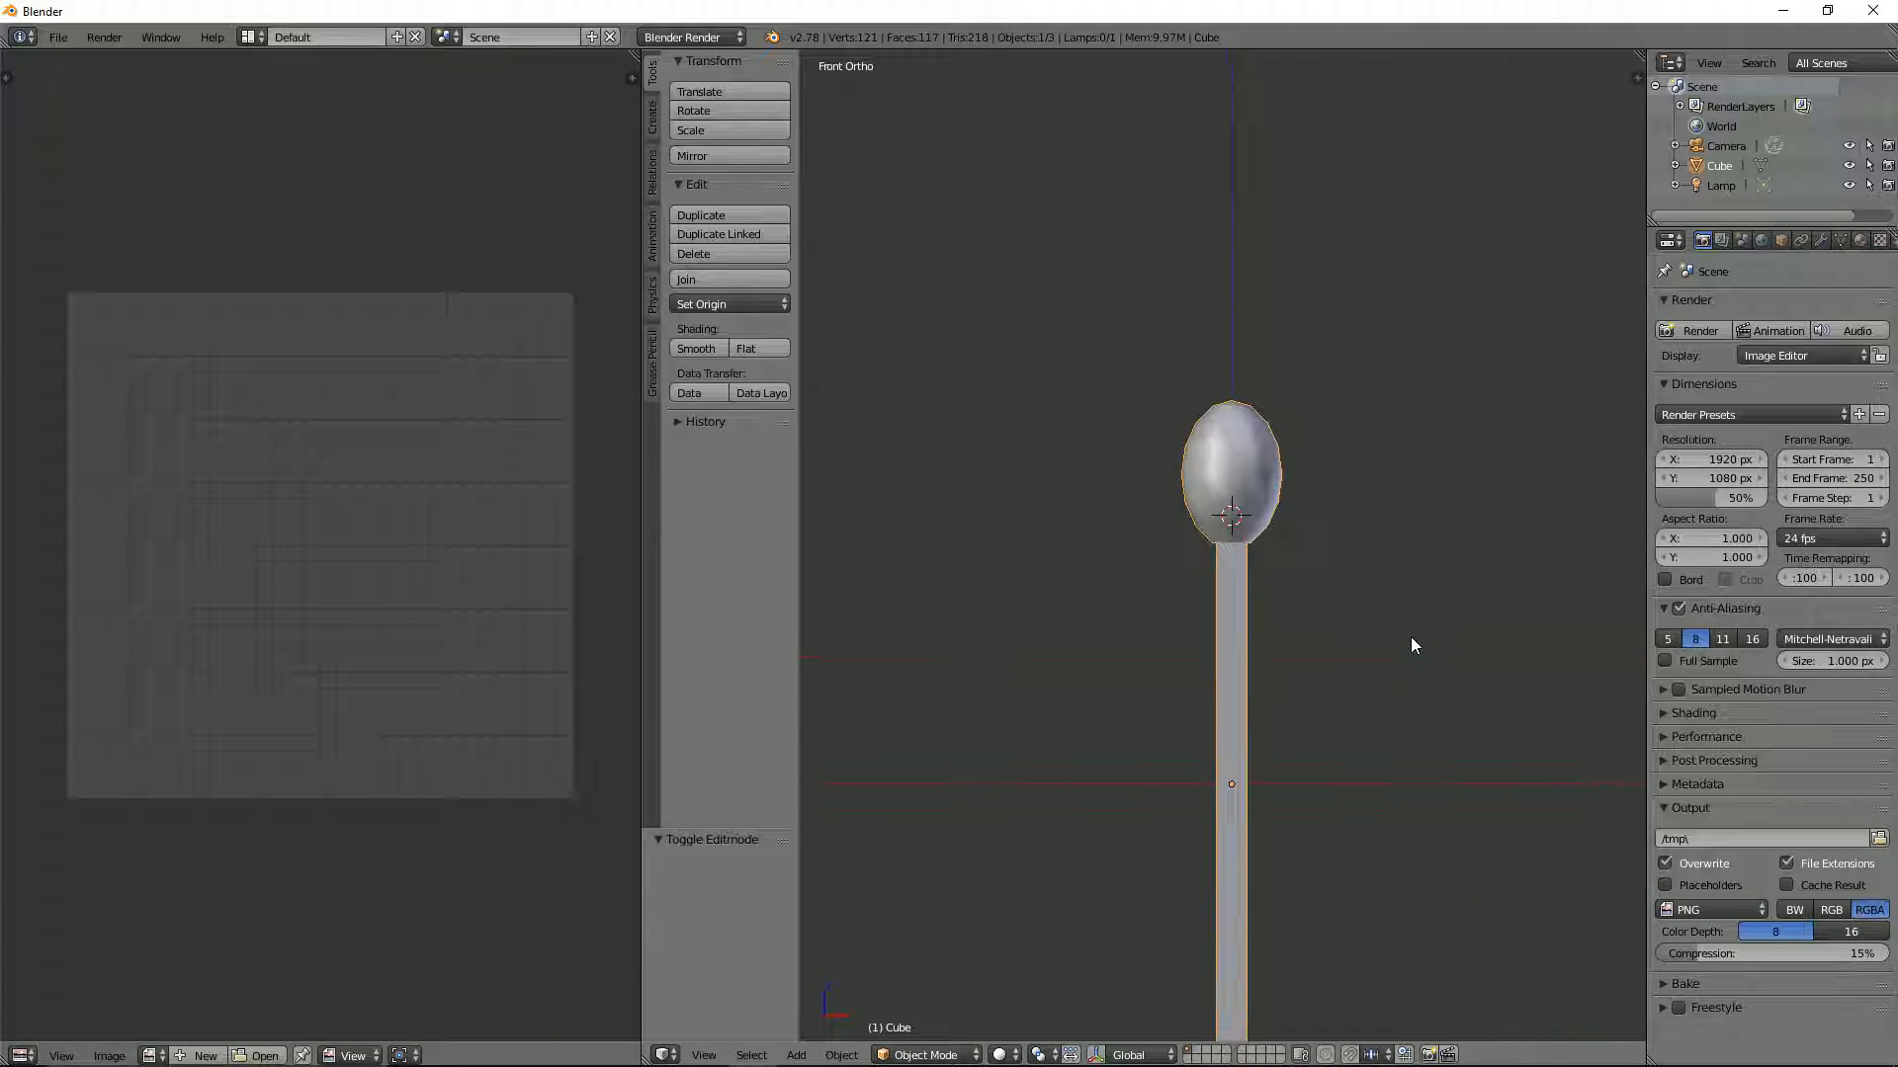
{"action": "key", "text": "s"}
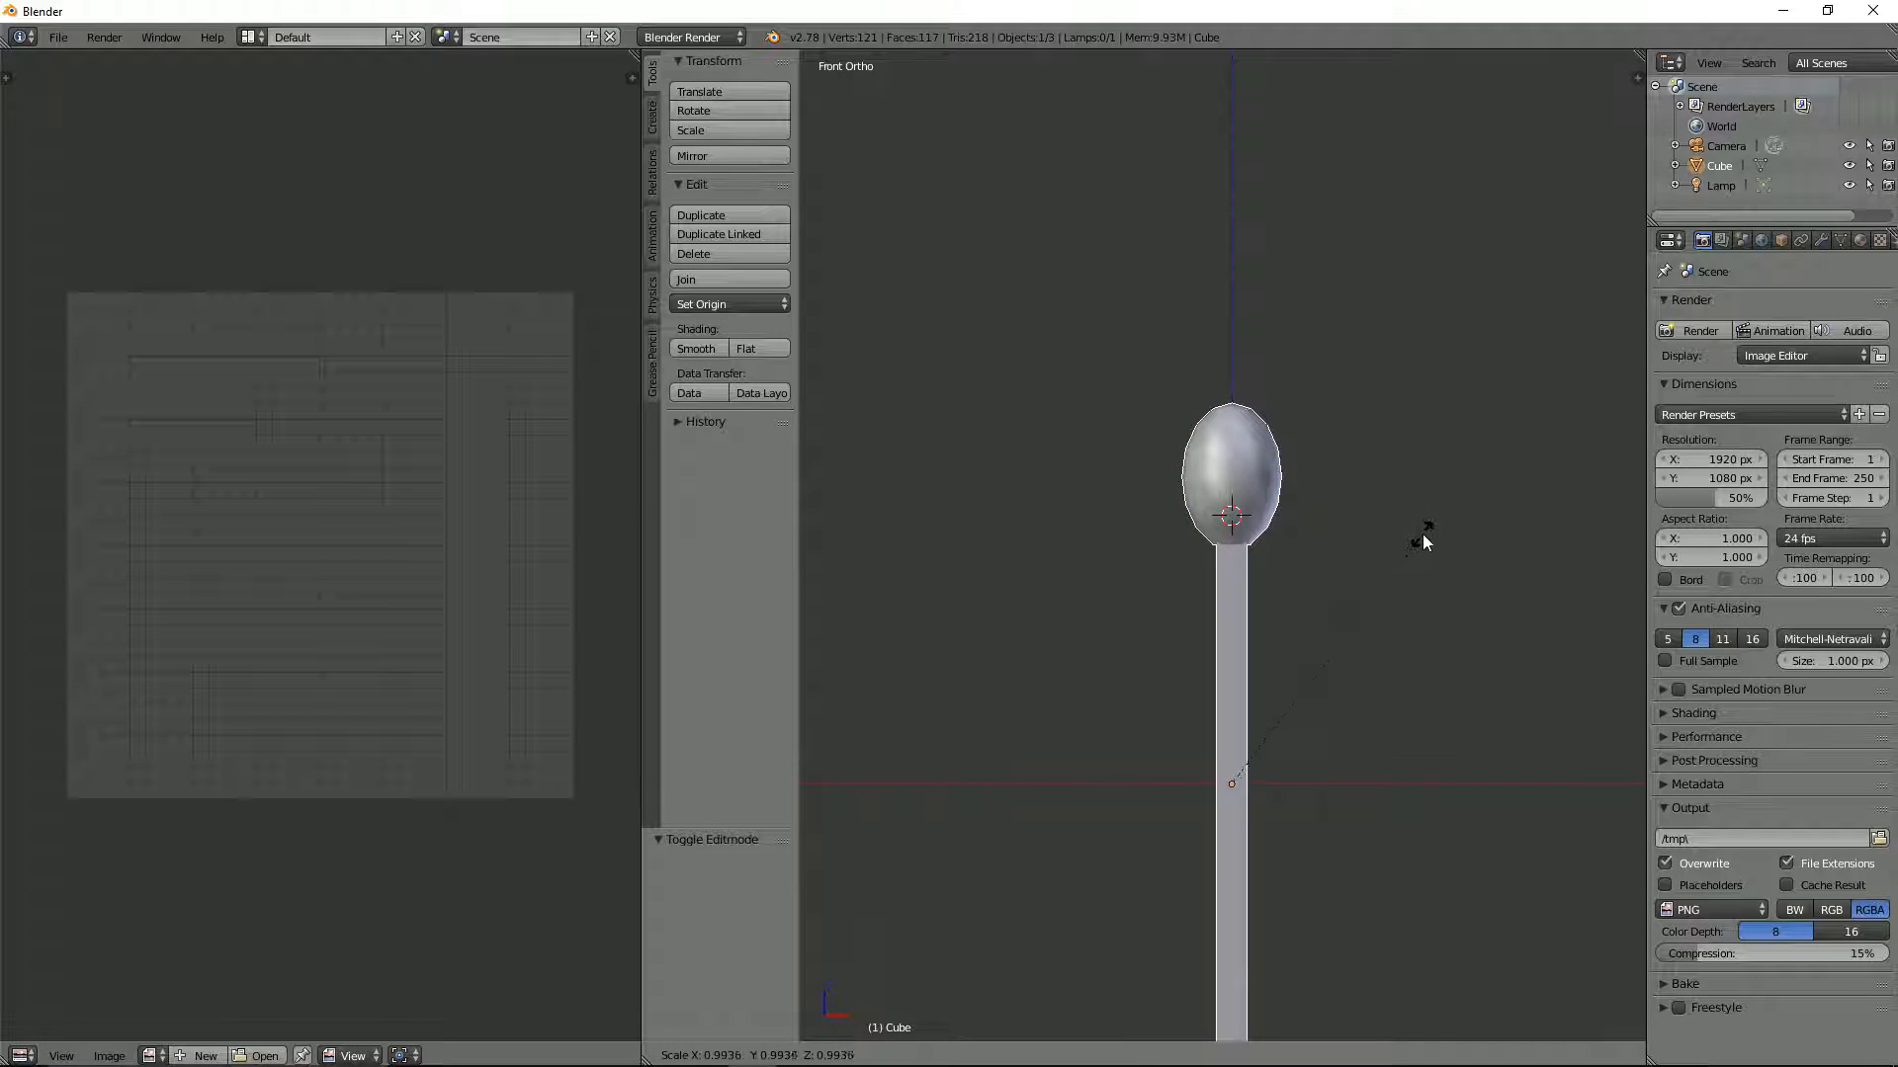
{"action": "key", "text": "shift+z"}
{"action": "left_click", "coordinate": [1407, 560]}
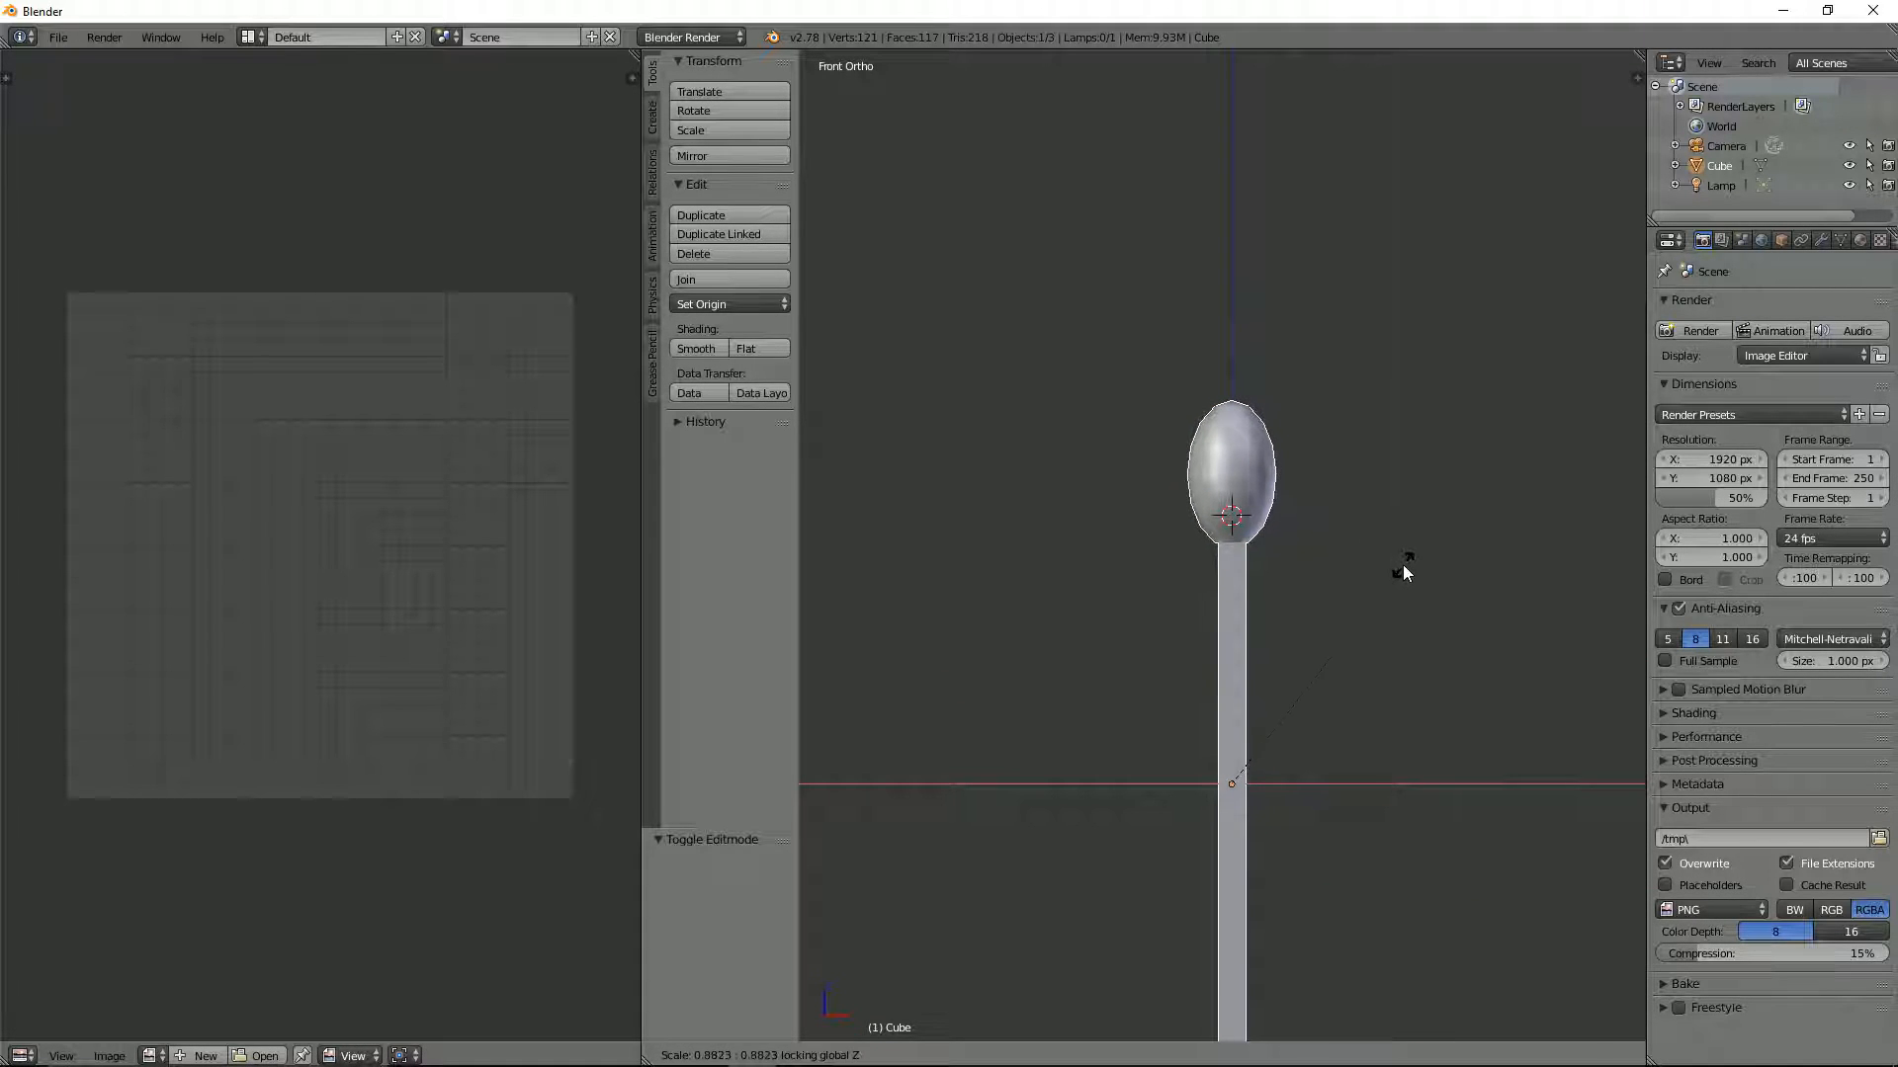
Narrow only the head in X and Y with Z locked in Edit Mode, and check its shape in Object Mode
{"action": "key", "text": "Tab"}
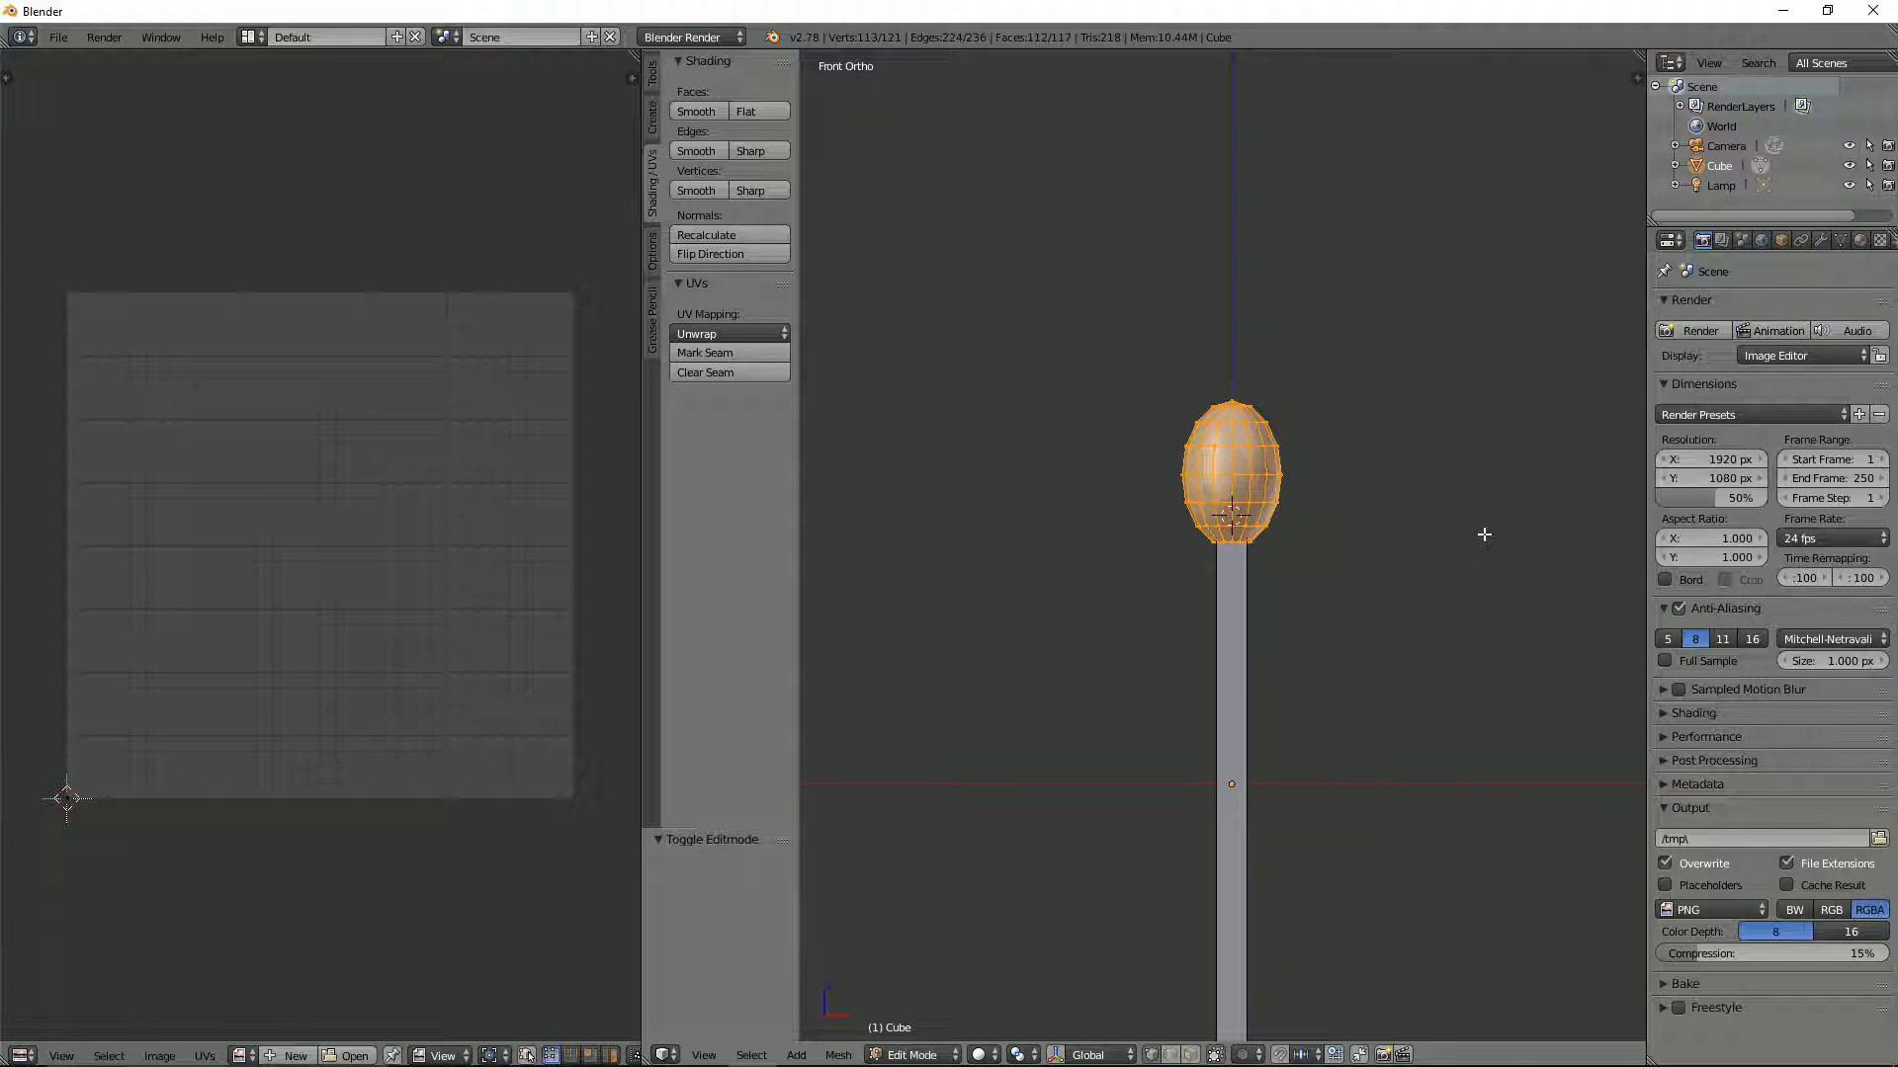
{"action": "key", "text": "s"}
{"action": "key", "text": "shift+z"}
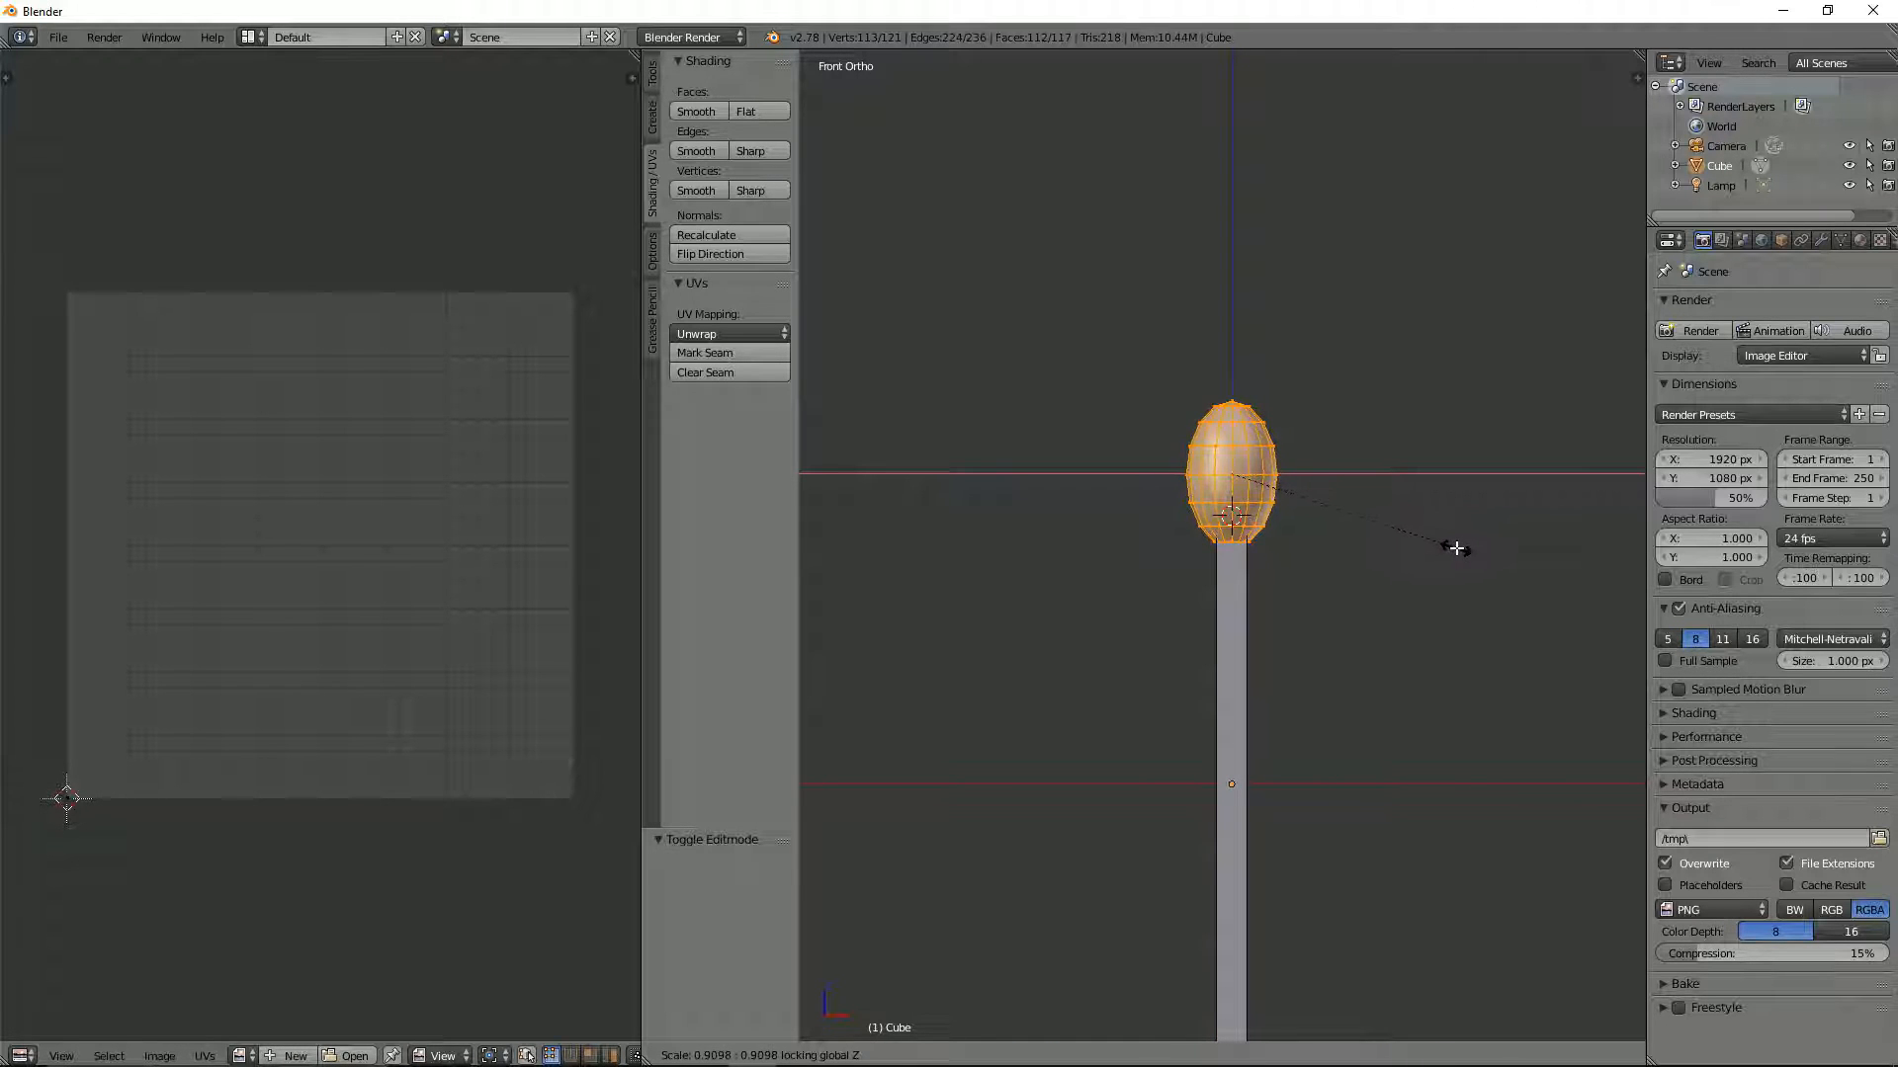
{"action": "left_click", "coordinate": [1421, 547]}
{"action": "middle_click_drag", "start_coordinate": [1421, 547], "coordinate": [1316, 533]}
{"action": "key", "text": "Tab"}
{"action": "scroll", "coordinate": [1390, 584], "scroll_direction": "up", "scroll_amount": 2}
{"action": "scroll", "coordinate": [1414, 540], "scroll_direction": "down", "scroll_amount": 3}
{"action": "scroll", "coordinate": [1316, 533], "scroll_direction": "up", "scroll_amount": 4}
{"action": "scroll", "coordinate": [1255, 480], "scroll_direction": "up", "scroll_amount": 2}
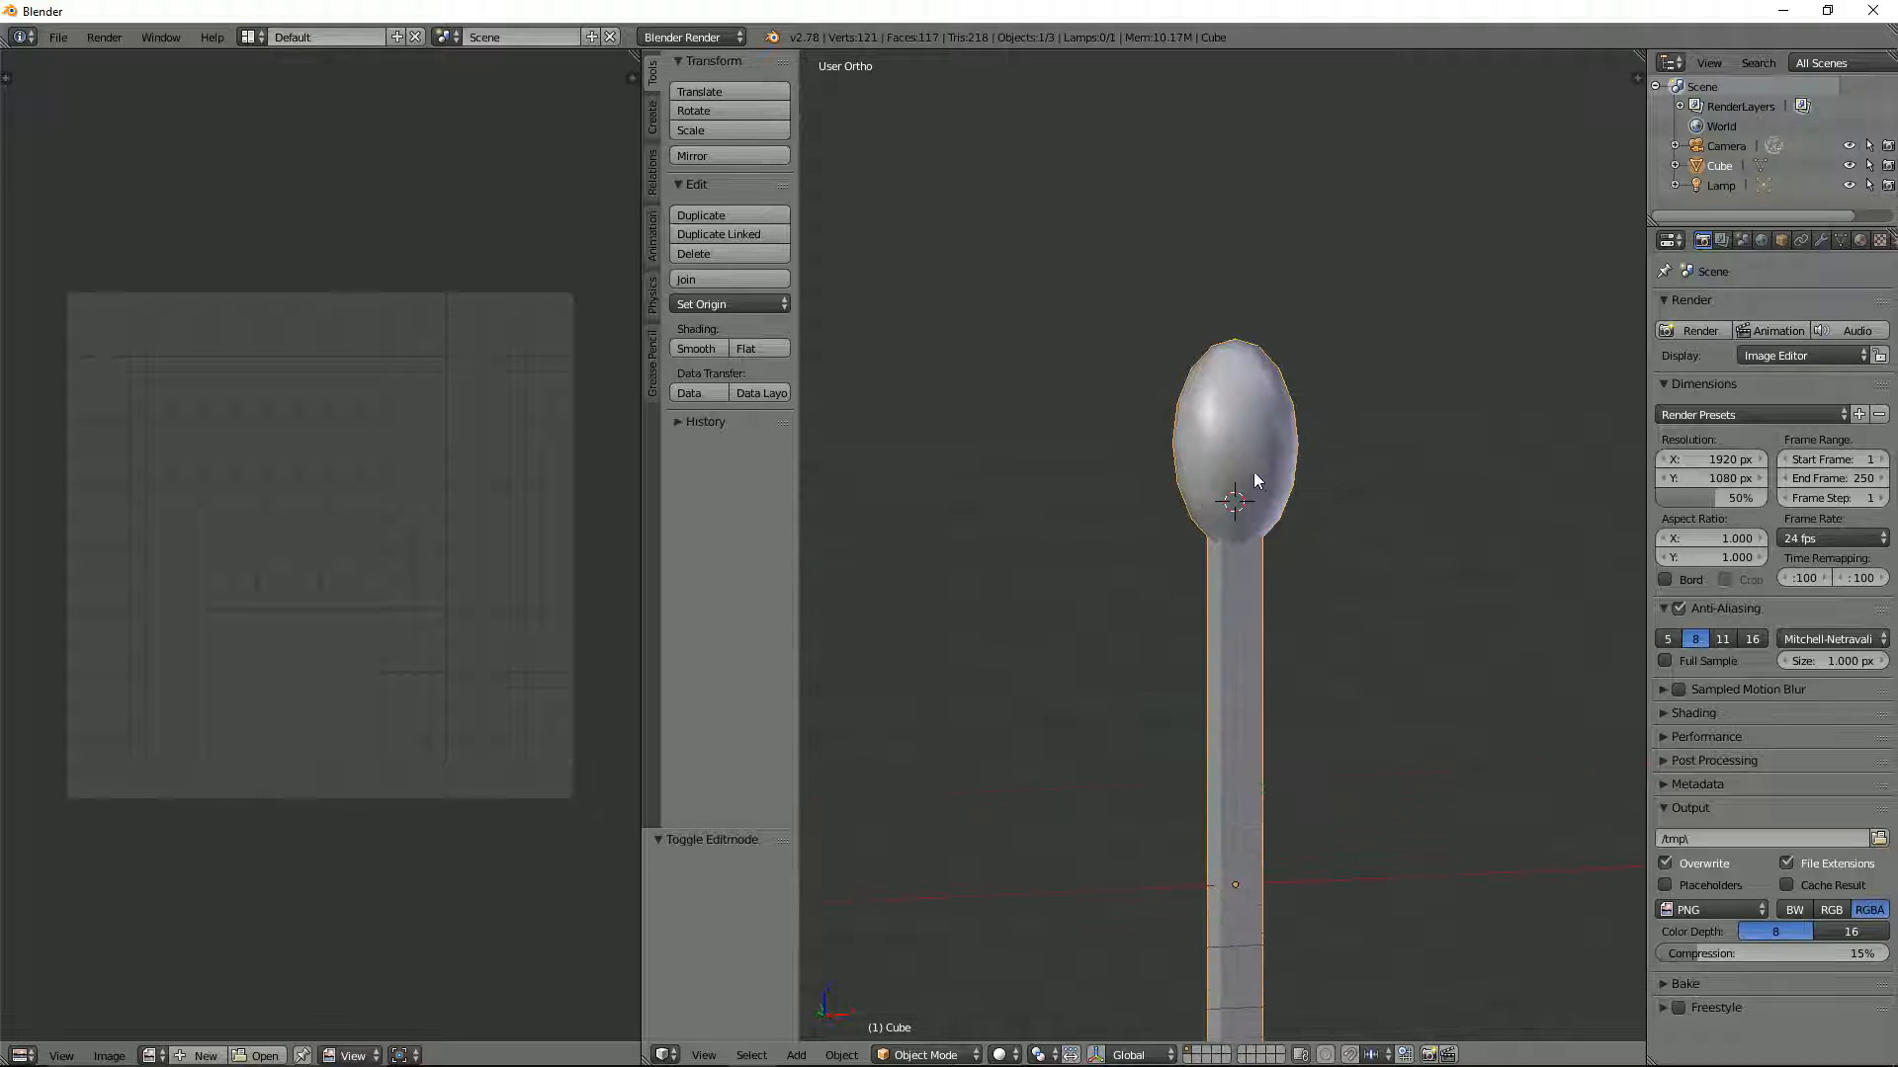
Mark seams along four evenly spaced vertical edge lines running from tip to base of the match head
{"action": "key", "text": "Tab"}
{"action": "middle_click_drag", "start_coordinate": [1229, 396], "coordinate": [1135, 419]}
{"action": "scroll", "coordinate": [1246, 456], "scroll_direction": "up", "scroll_amount": 2}
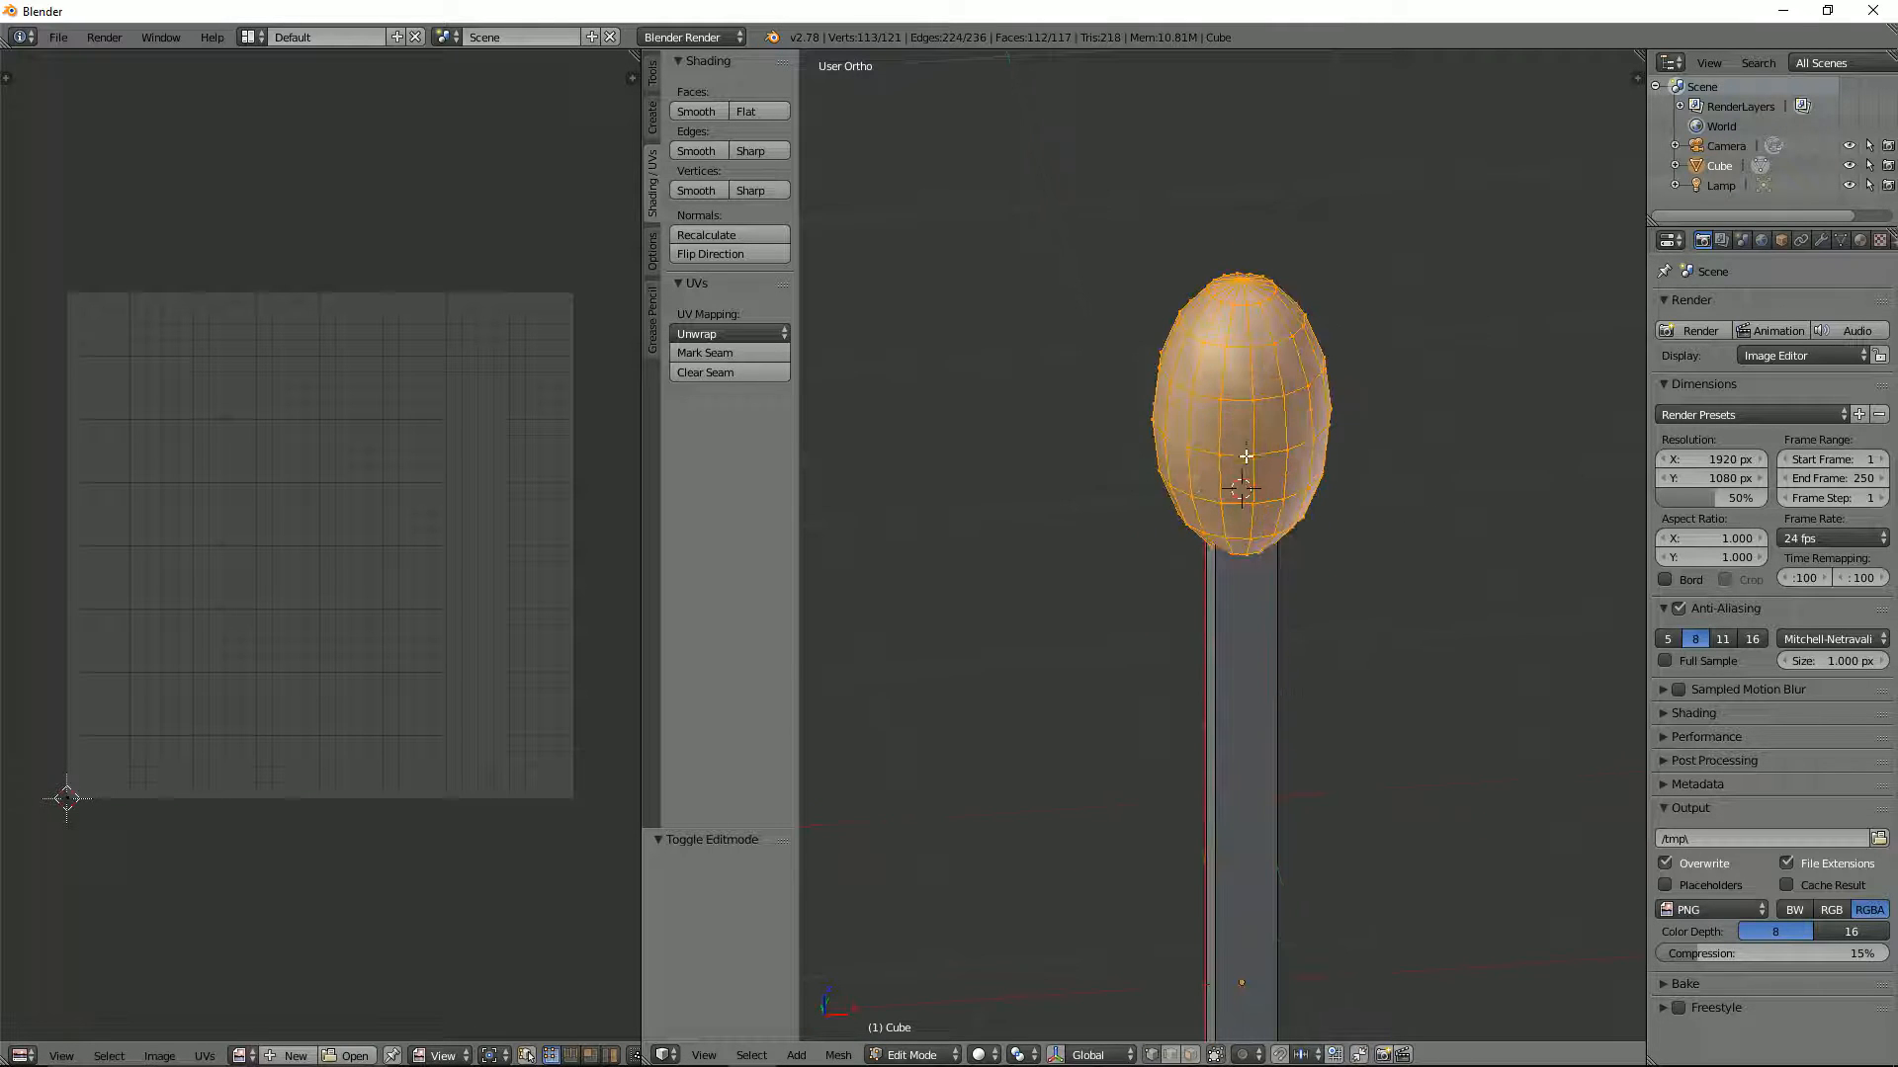
{"action": "key", "text": "KP_1"}
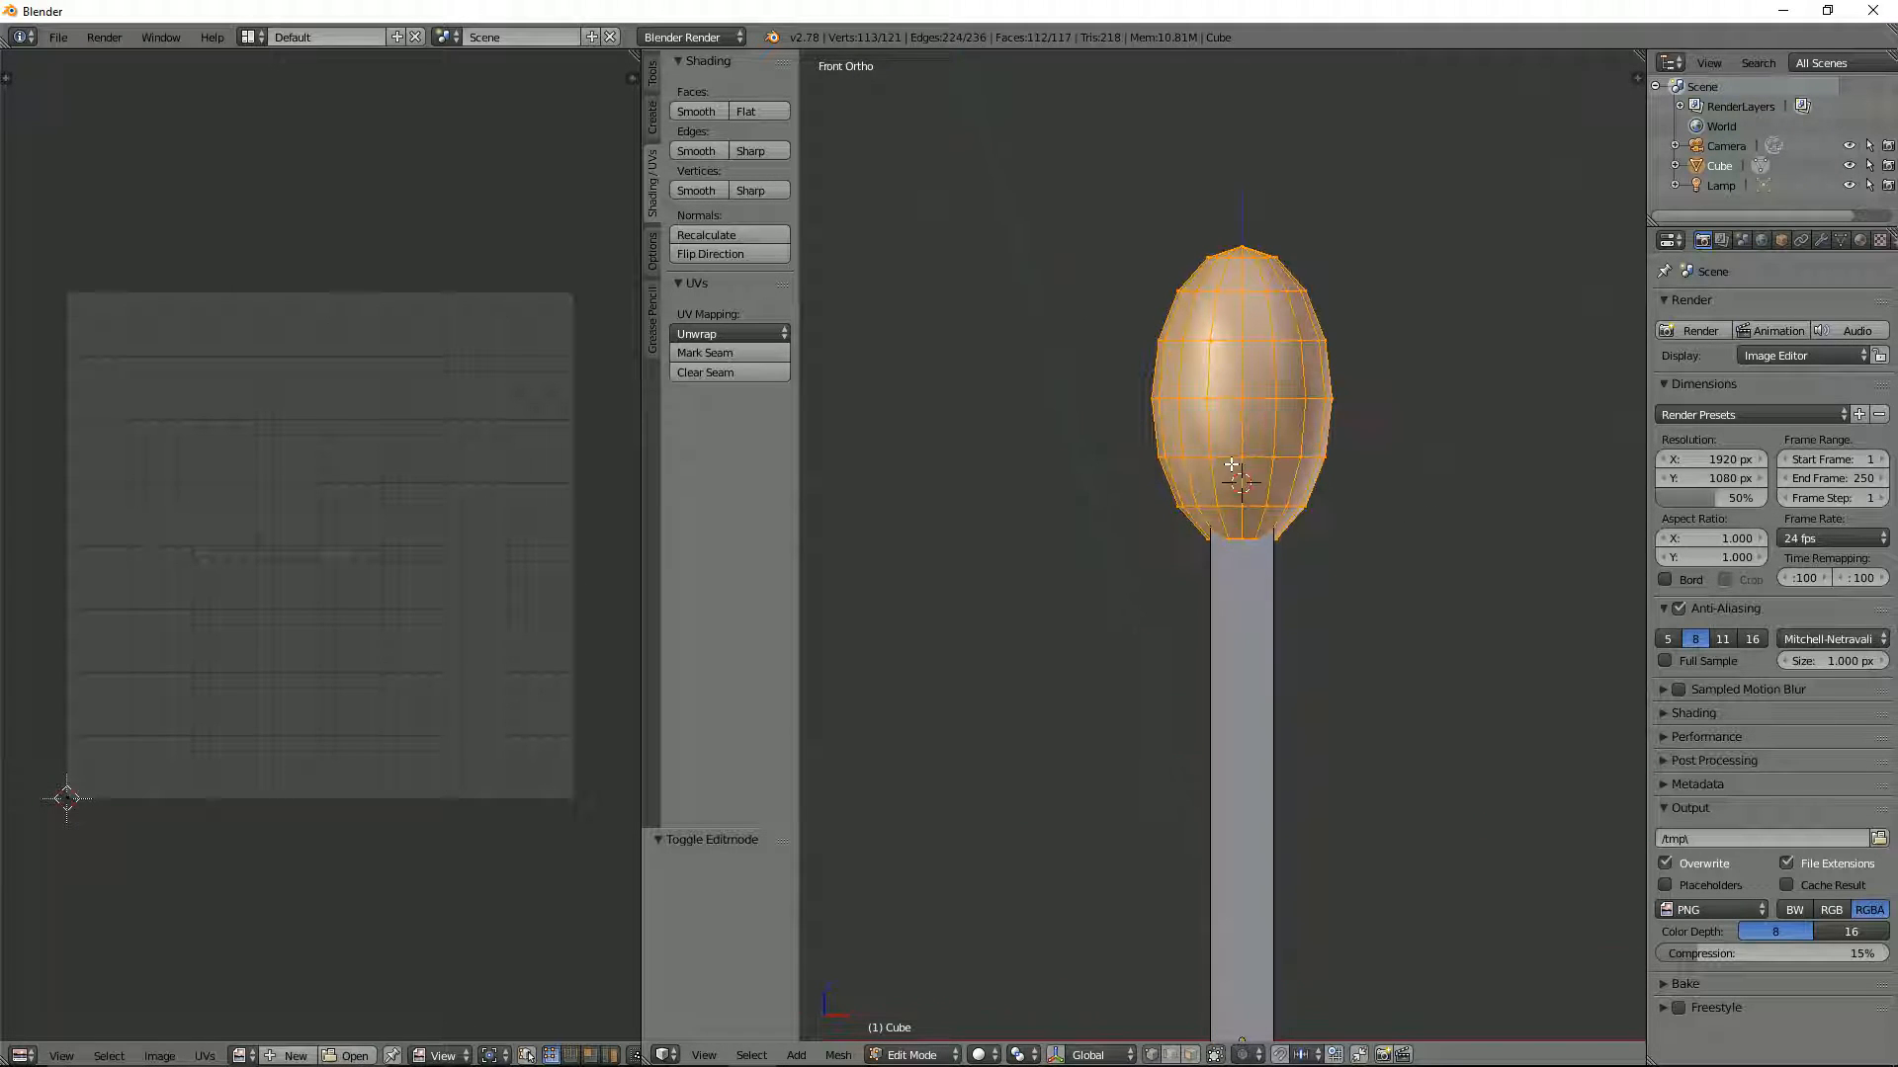
{"action": "right_click", "coordinate": [1247, 412], "text": "alt"}
{"action": "middle_click_drag", "start_coordinate": [1247, 412], "coordinate": [1268, 463]}
{"action": "middle_click_drag", "start_coordinate": [1117, 515], "coordinate": [1117, 511]}
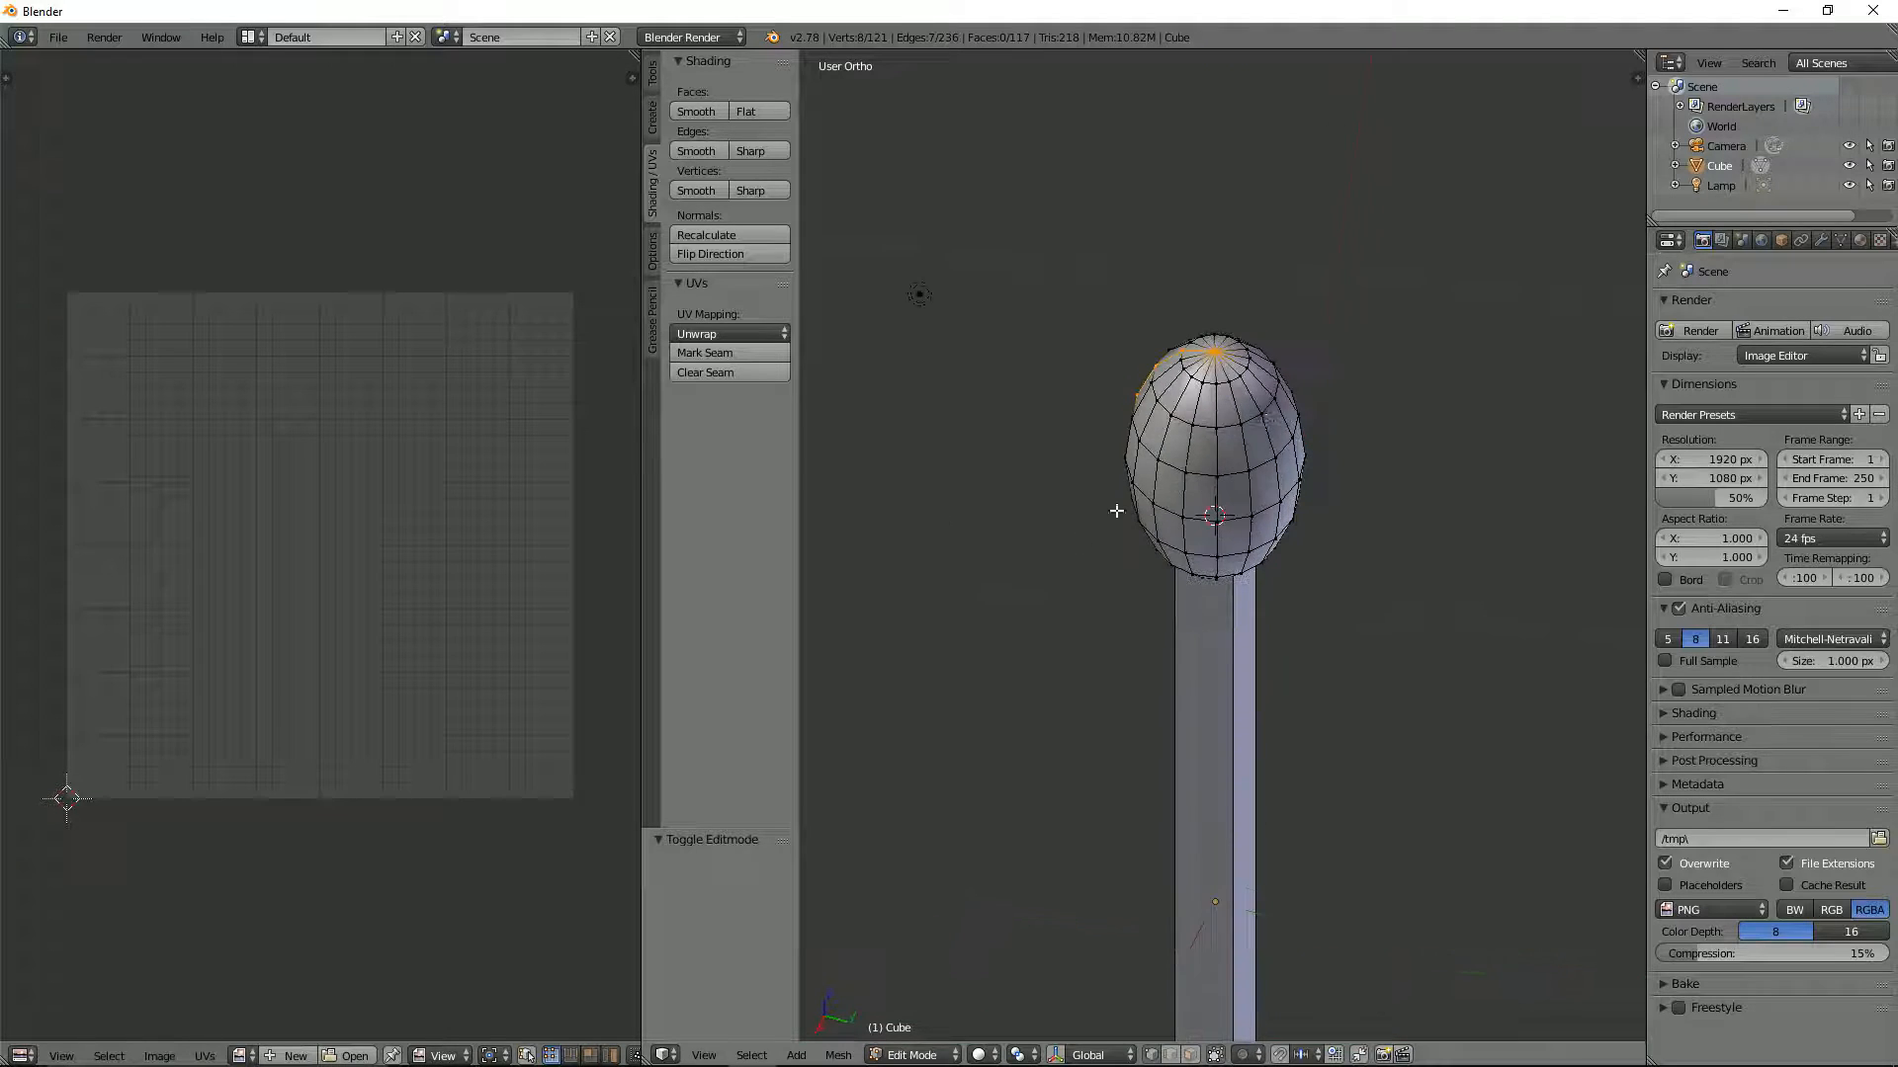
{"action": "right_click", "coordinate": [1270, 400], "text": "alt+shift"}
{"action": "right_click", "coordinate": [1265, 405], "text": "alt+shift"}
{"action": "right_click", "coordinate": [1259, 386], "text": "alt+shift"}
{"action": "middle_click_drag", "start_coordinate": [1199, 452], "coordinate": [1349, 425]}
{"action": "right_click", "coordinate": [1253, 483], "text": "alt+shift"}
{"action": "key", "text": "ctrl+e"}
{"action": "left_click", "coordinate": [1407, 422]}
Select the whole matchstick mesh and unwrap it using the marked seams
{"action": "scroll", "coordinate": [1314, 445], "scroll_direction": "down", "scroll_amount": 5}
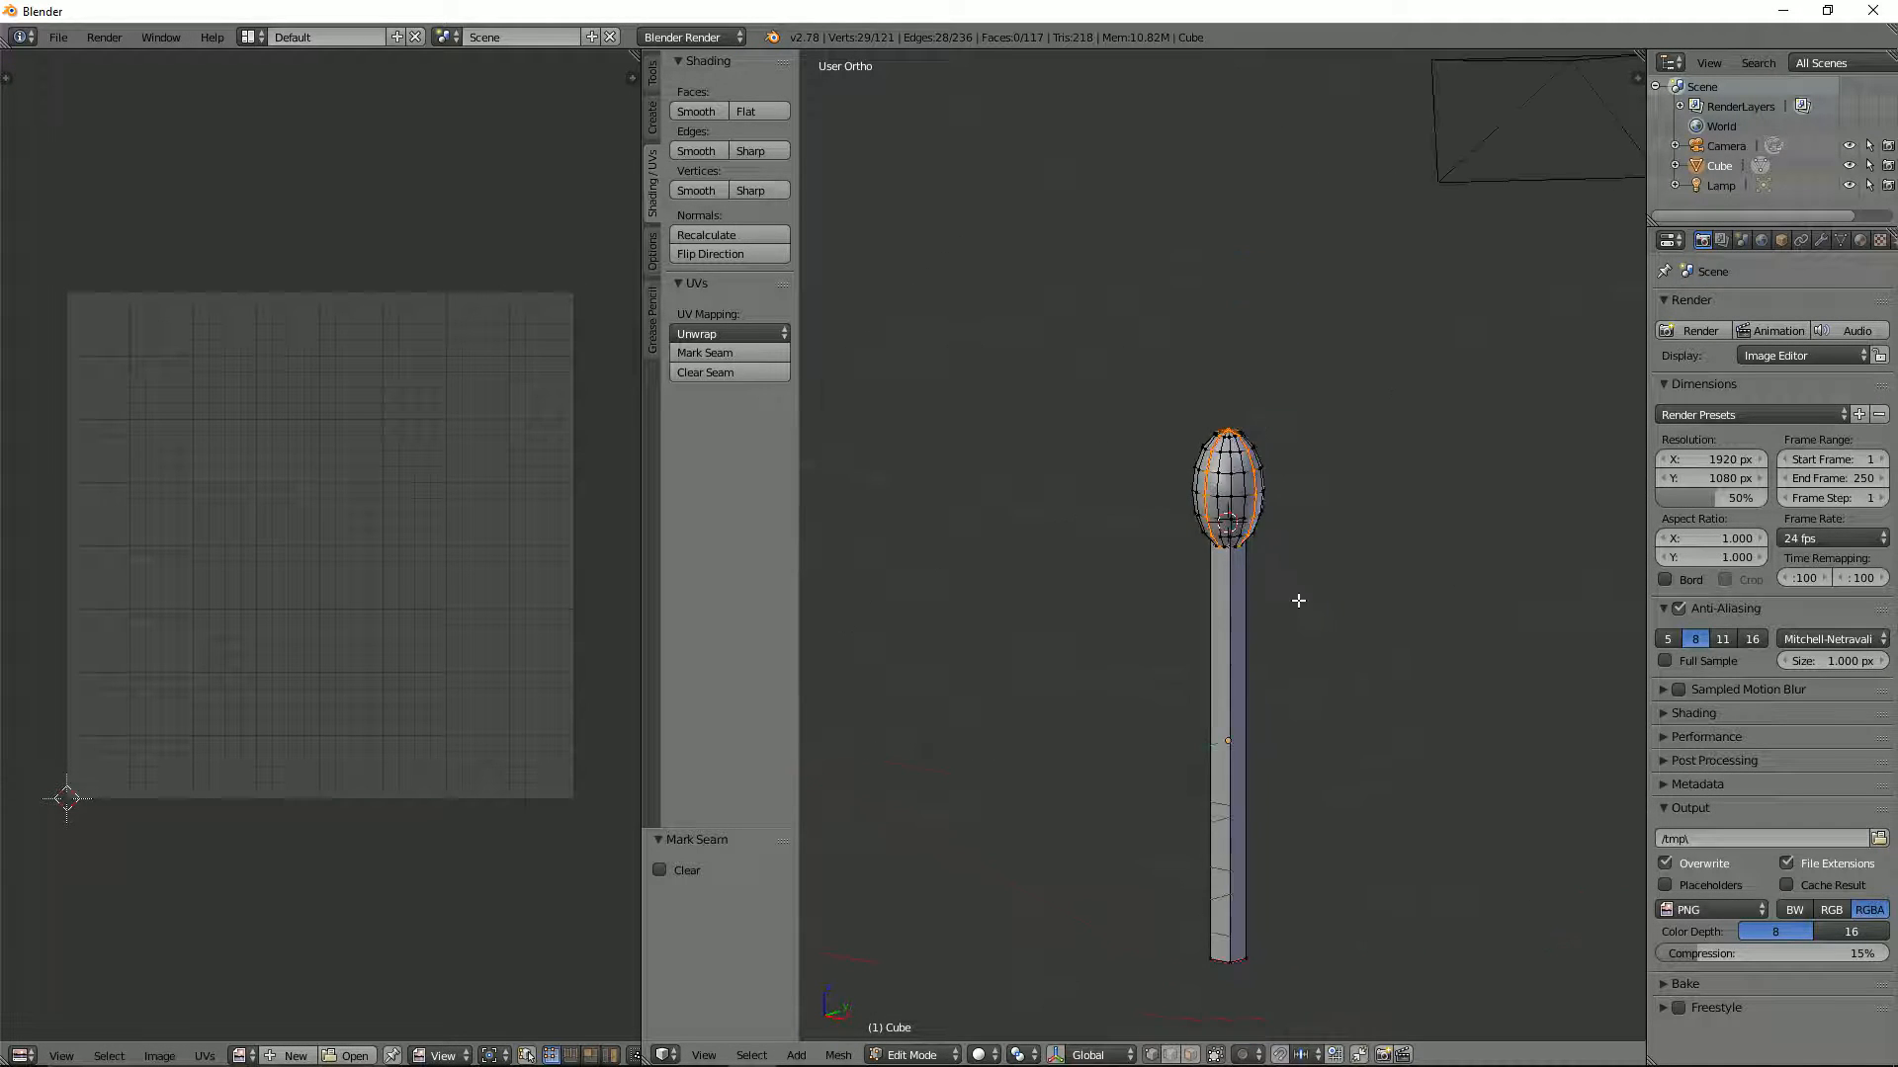
{"action": "key", "text": "a"}
{"action": "key", "text": "a"}
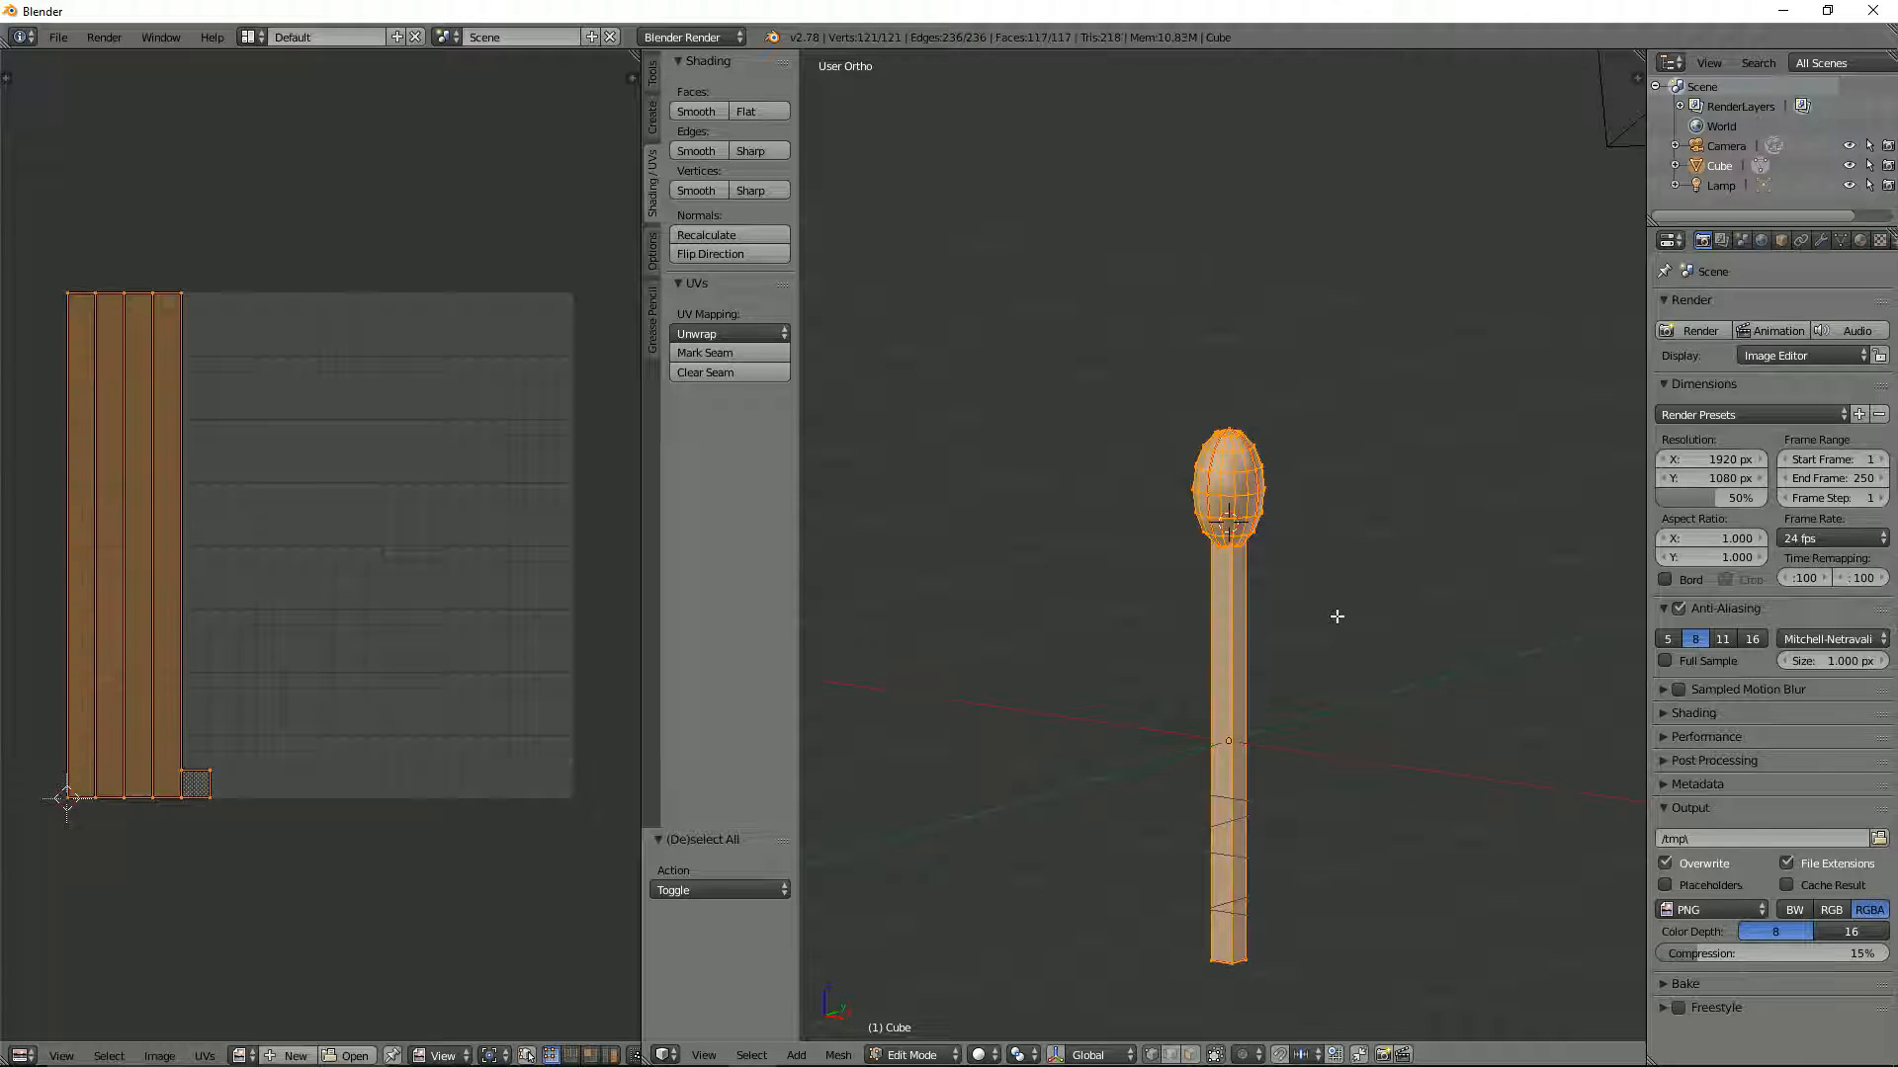
{"action": "key", "text": "u"}
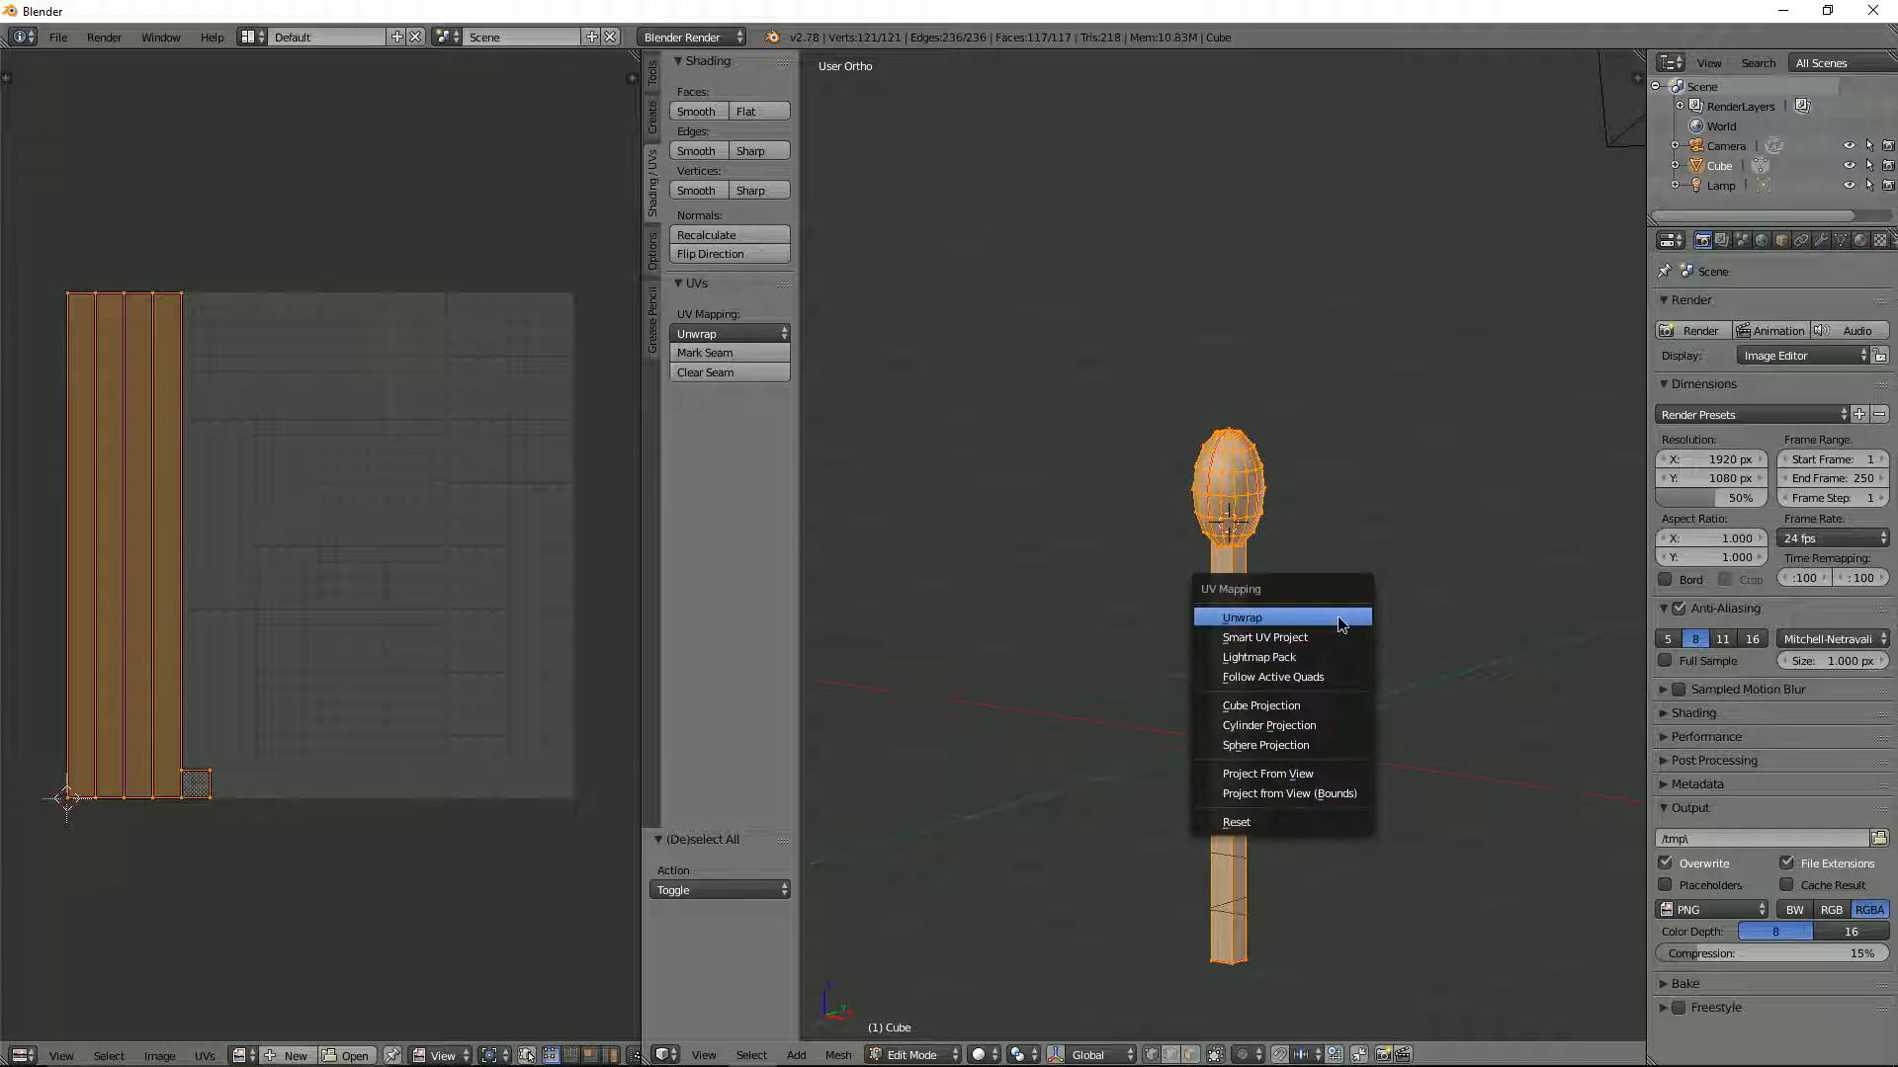
{"action": "left_click", "coordinate": [1337, 616]}
{"action": "scroll", "coordinate": [364, 614], "scroll_direction": "down", "scroll_amount": 3}
{"action": "scroll", "coordinate": [364, 614], "scroll_direction": "up", "scroll_amount": 3}
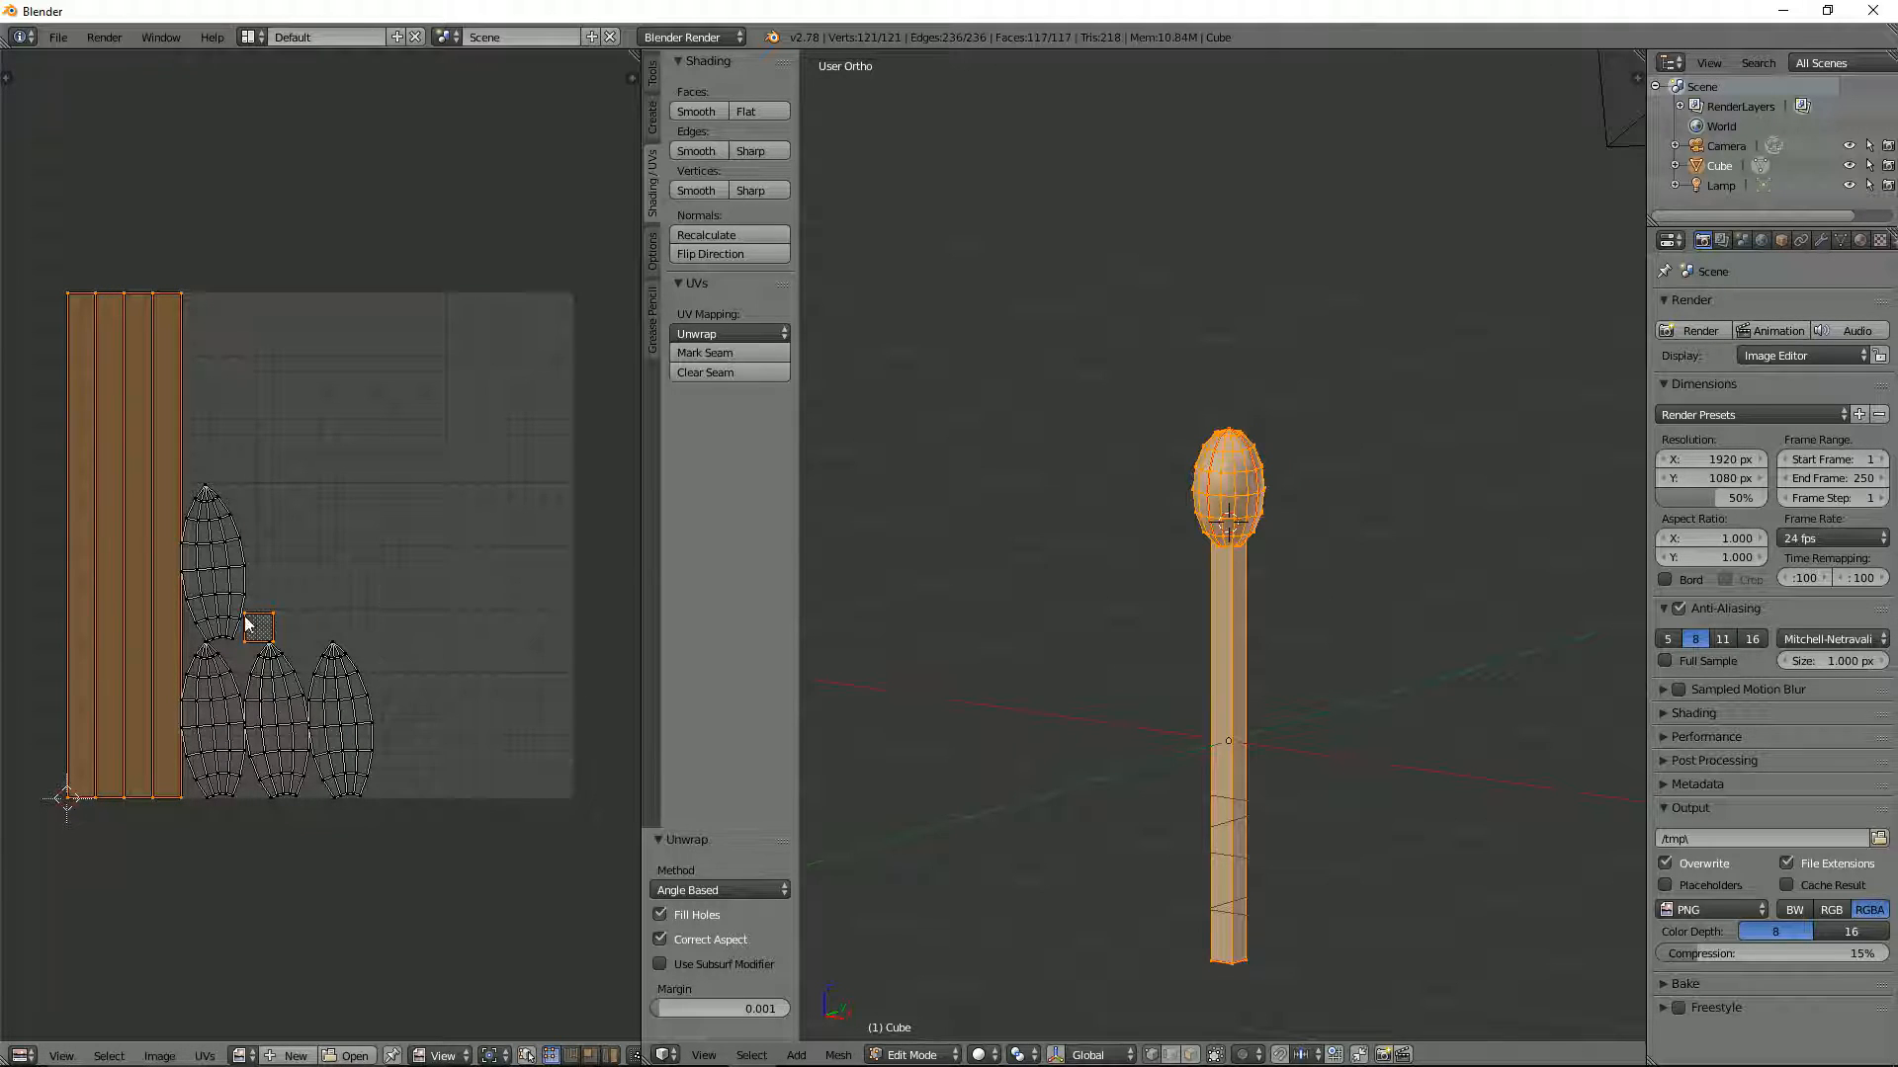
Enable the UV Stretch display in Angle mode and inspect the head islands for distortion
{"action": "key", "text": "n"}
{"action": "left_click", "coordinate": [548, 295]}
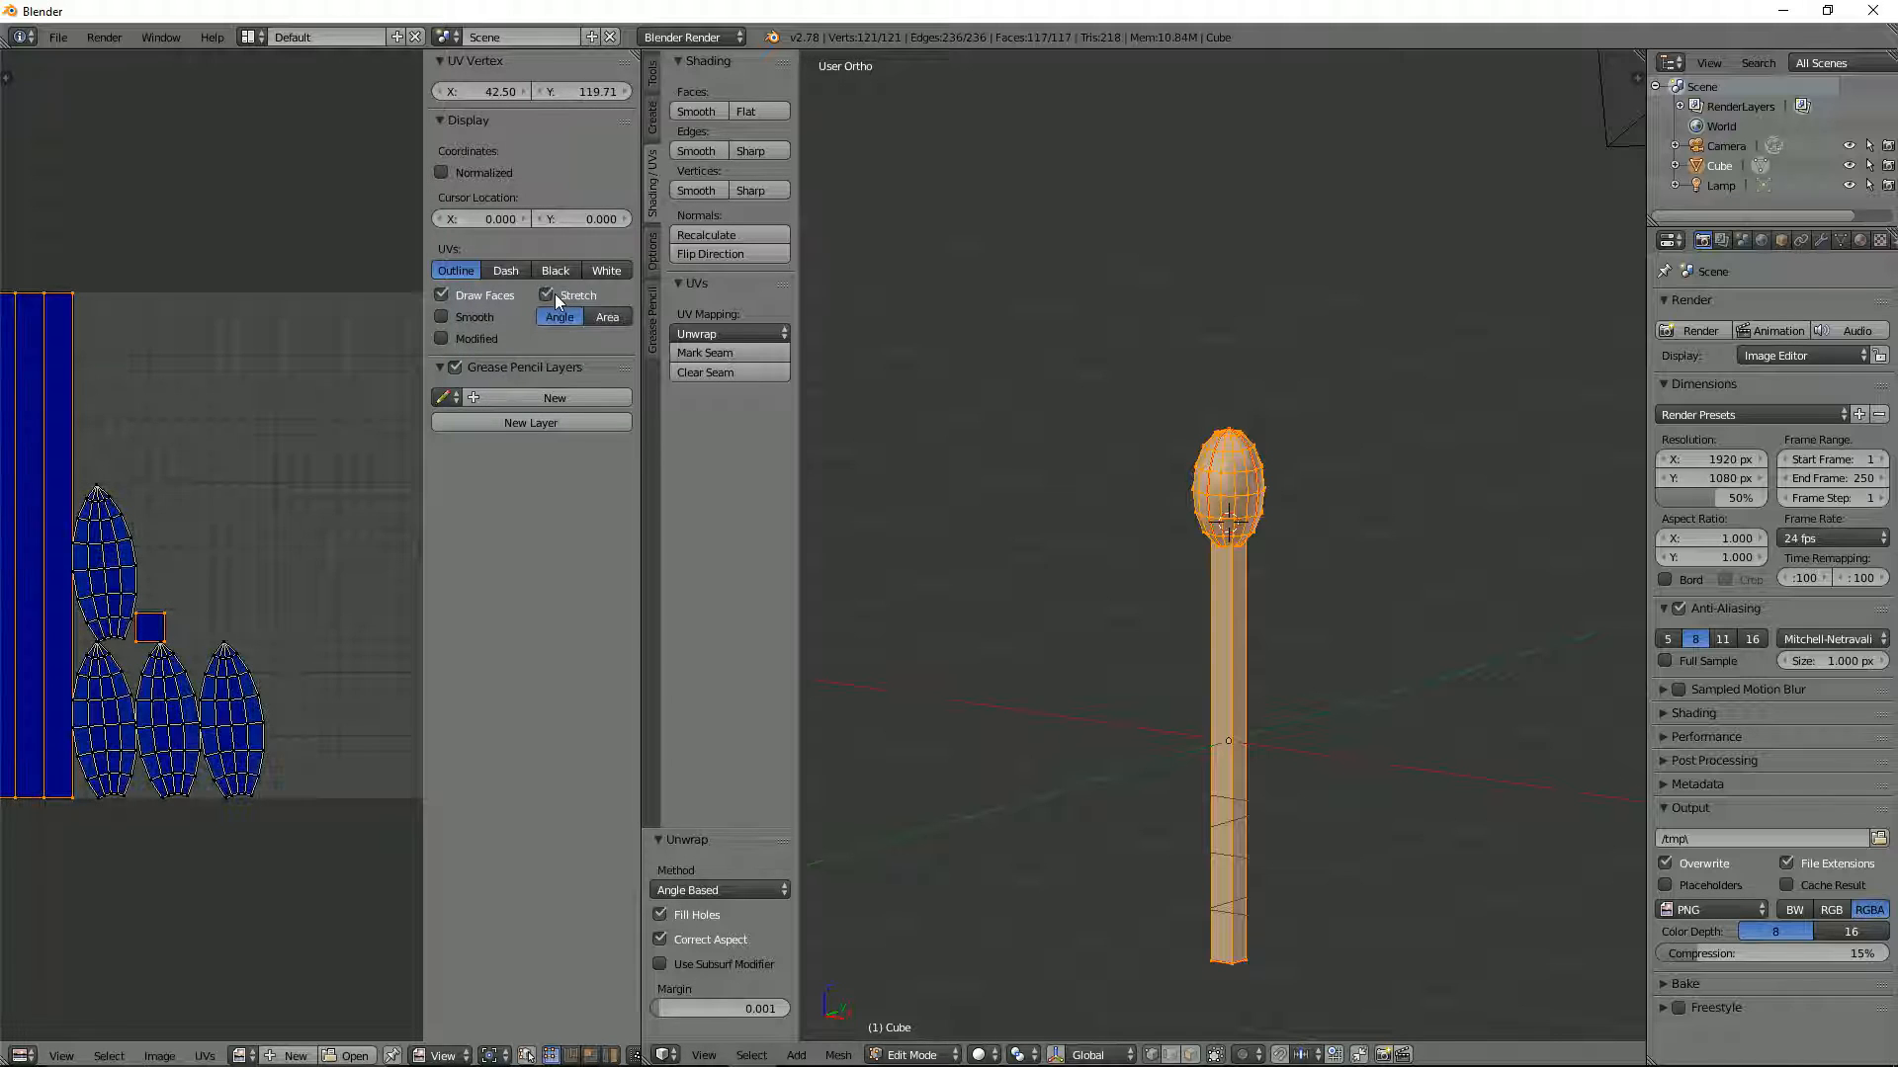
{"action": "key", "text": "n"}
{"action": "scroll", "coordinate": [329, 686], "scroll_direction": "up", "scroll_amount": 4}
{"action": "middle_click_drag", "start_coordinate": [334, 695], "coordinate": [417, 287]}
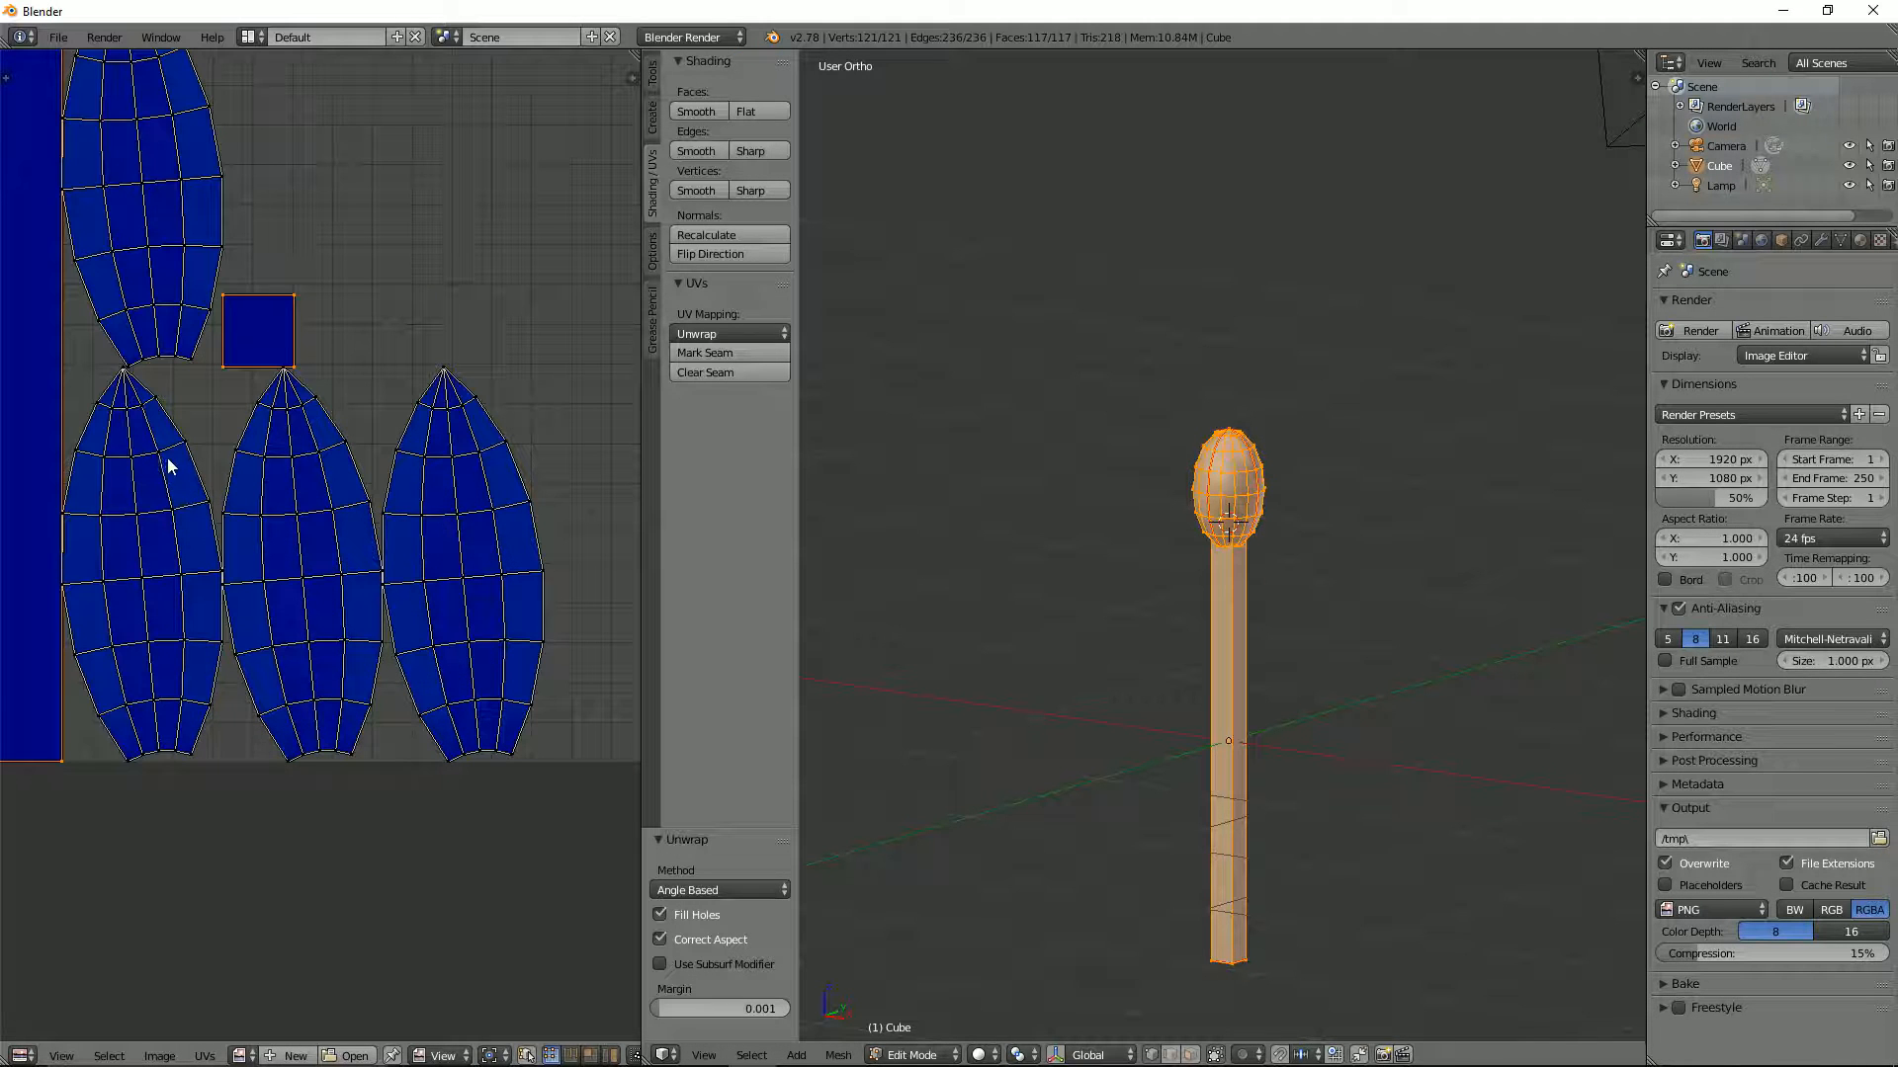
{"action": "scroll", "coordinate": [198, 489], "scroll_direction": "down", "scroll_amount": 5}
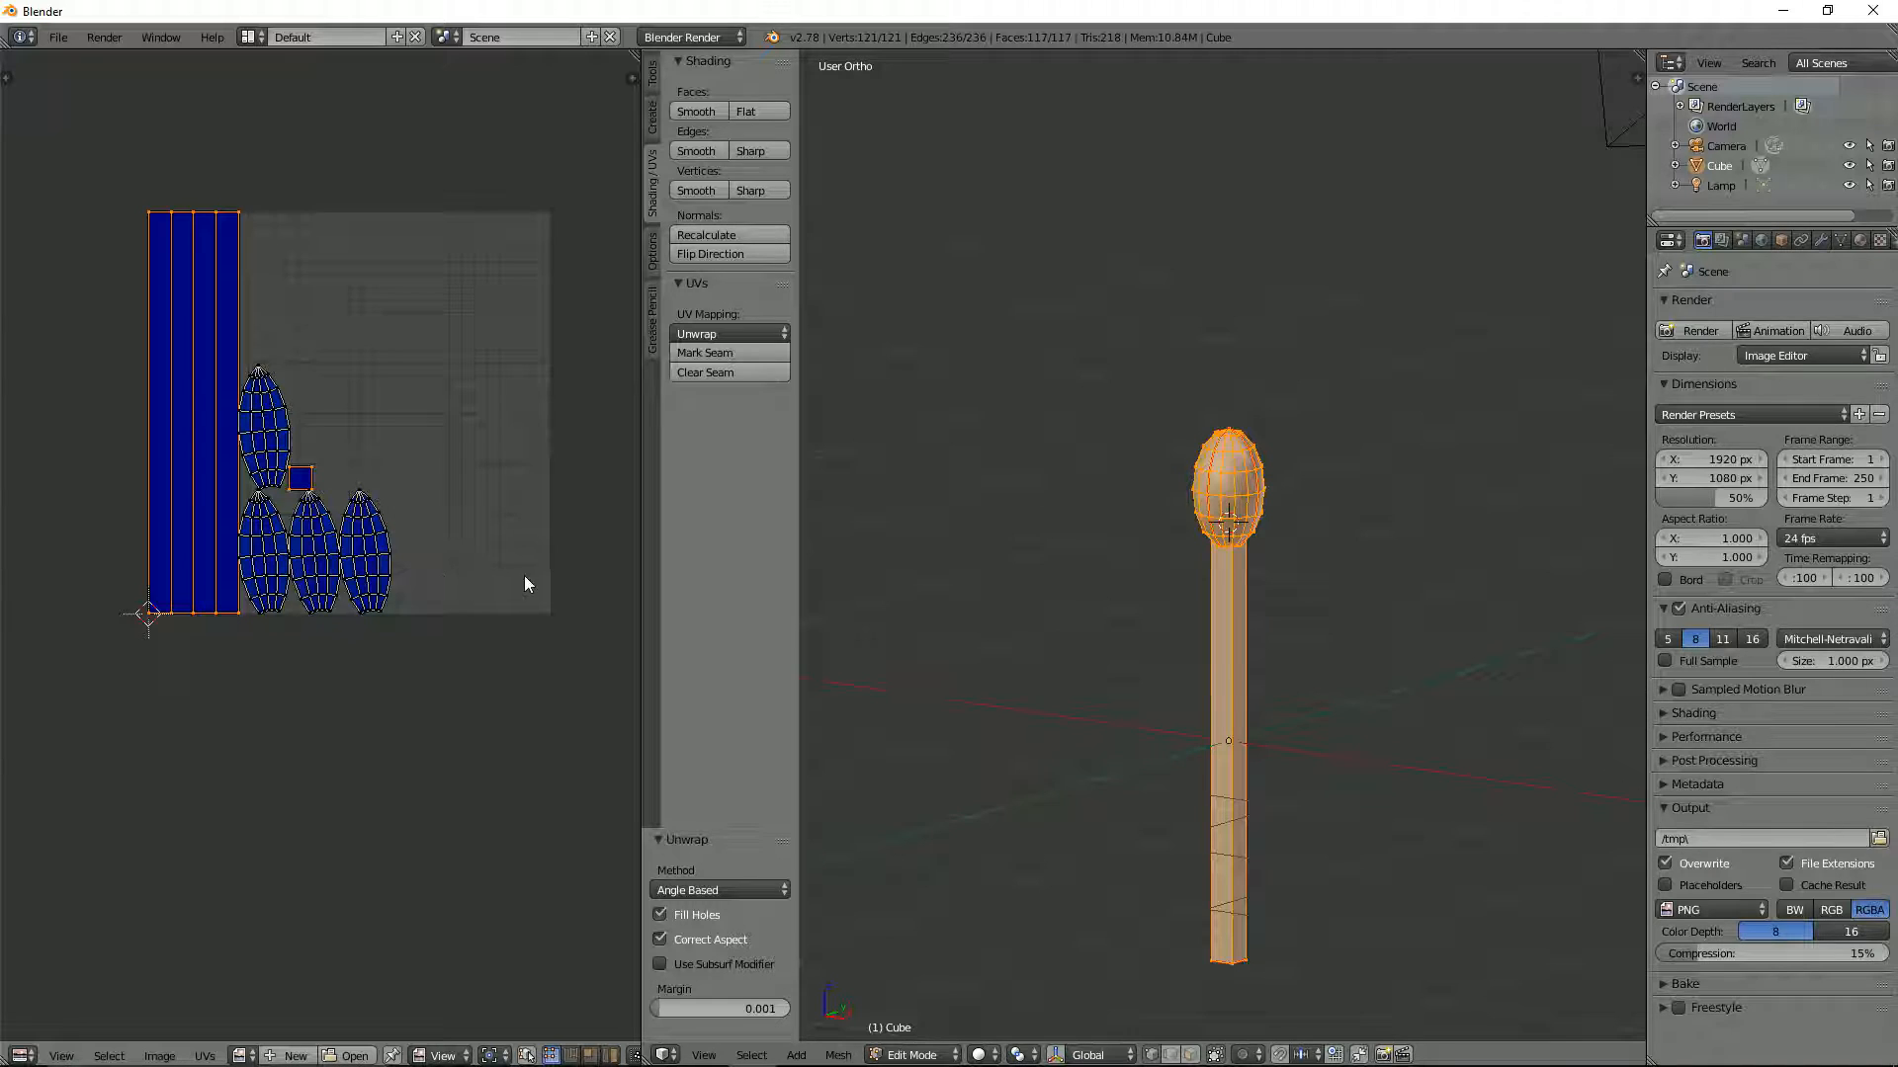
Switch UV selection to Island mode and move two head islands side by side into the empty upper-right area of the UV square
{"action": "right_click", "coordinate": [357, 546]}
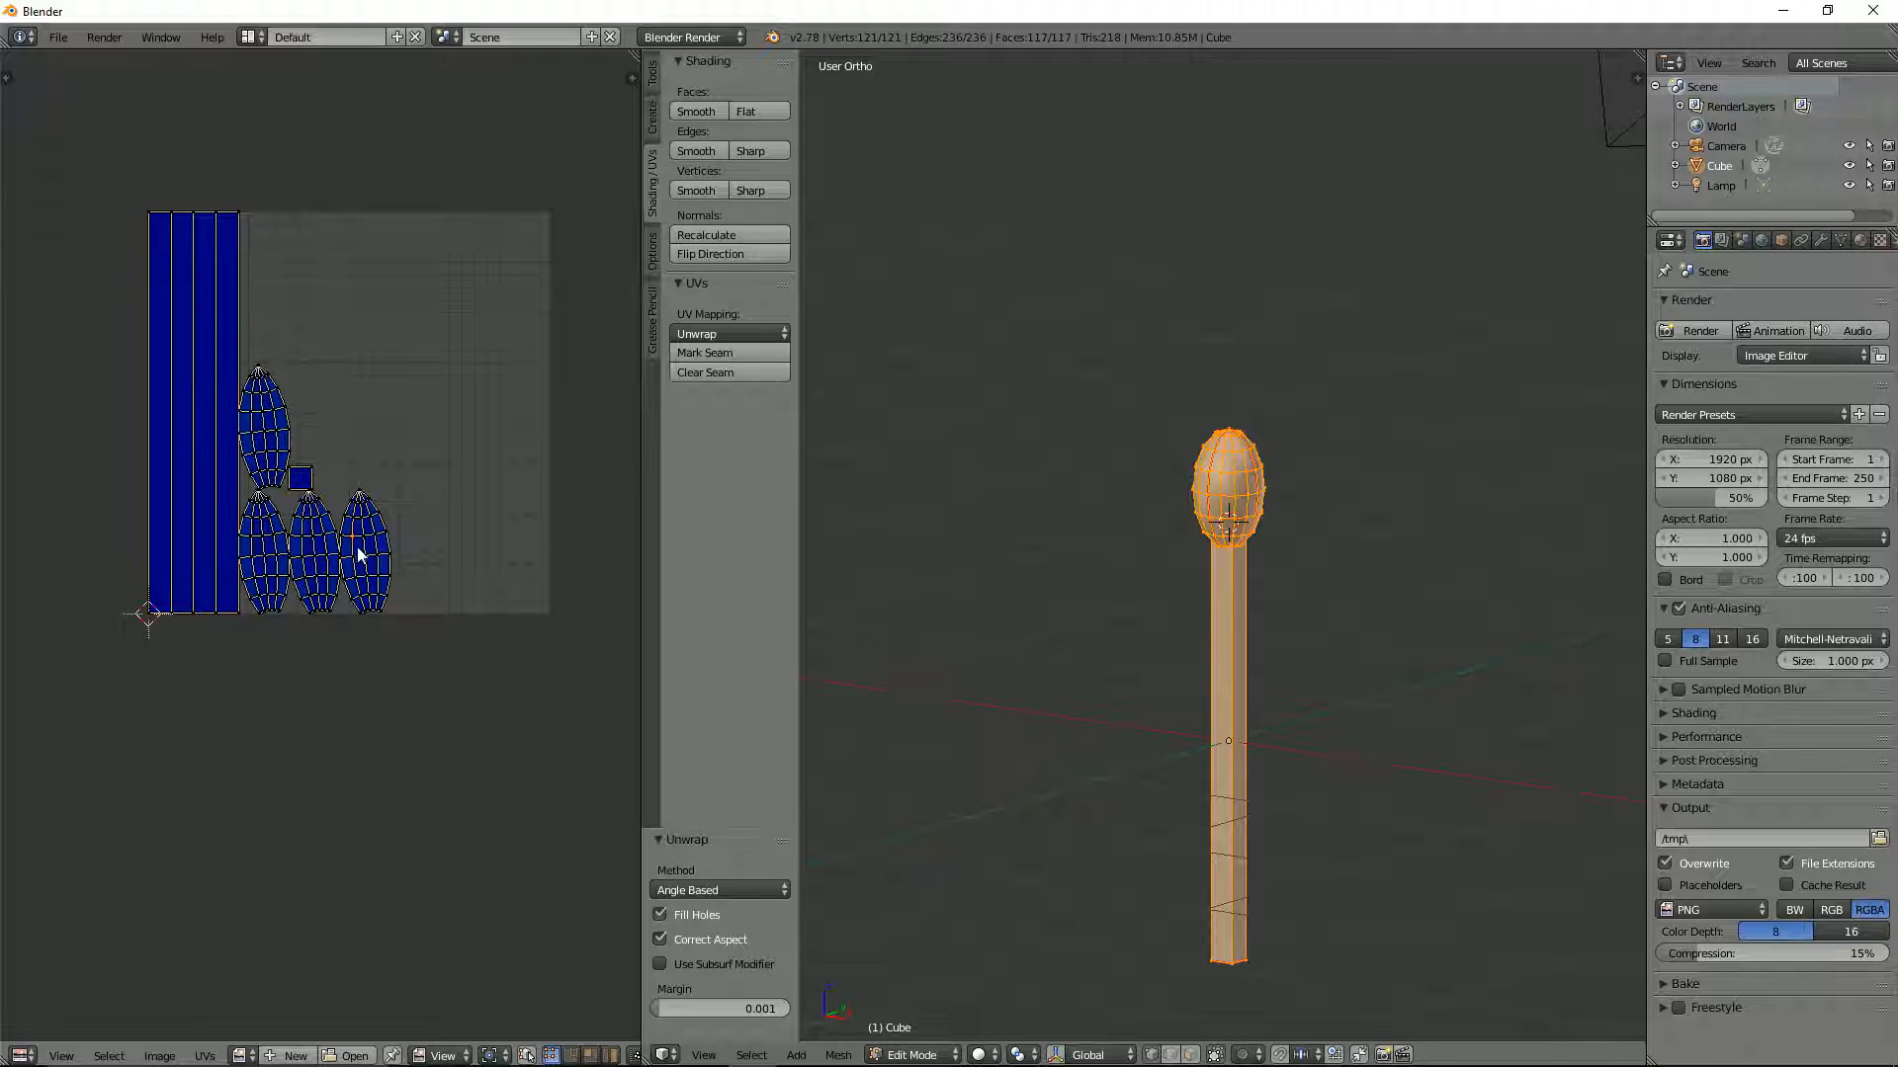
{"action": "key", "text": "ctrl+Tab"}
{"action": "left_click", "coordinate": [340, 604]}
{"action": "key", "text": "g"}
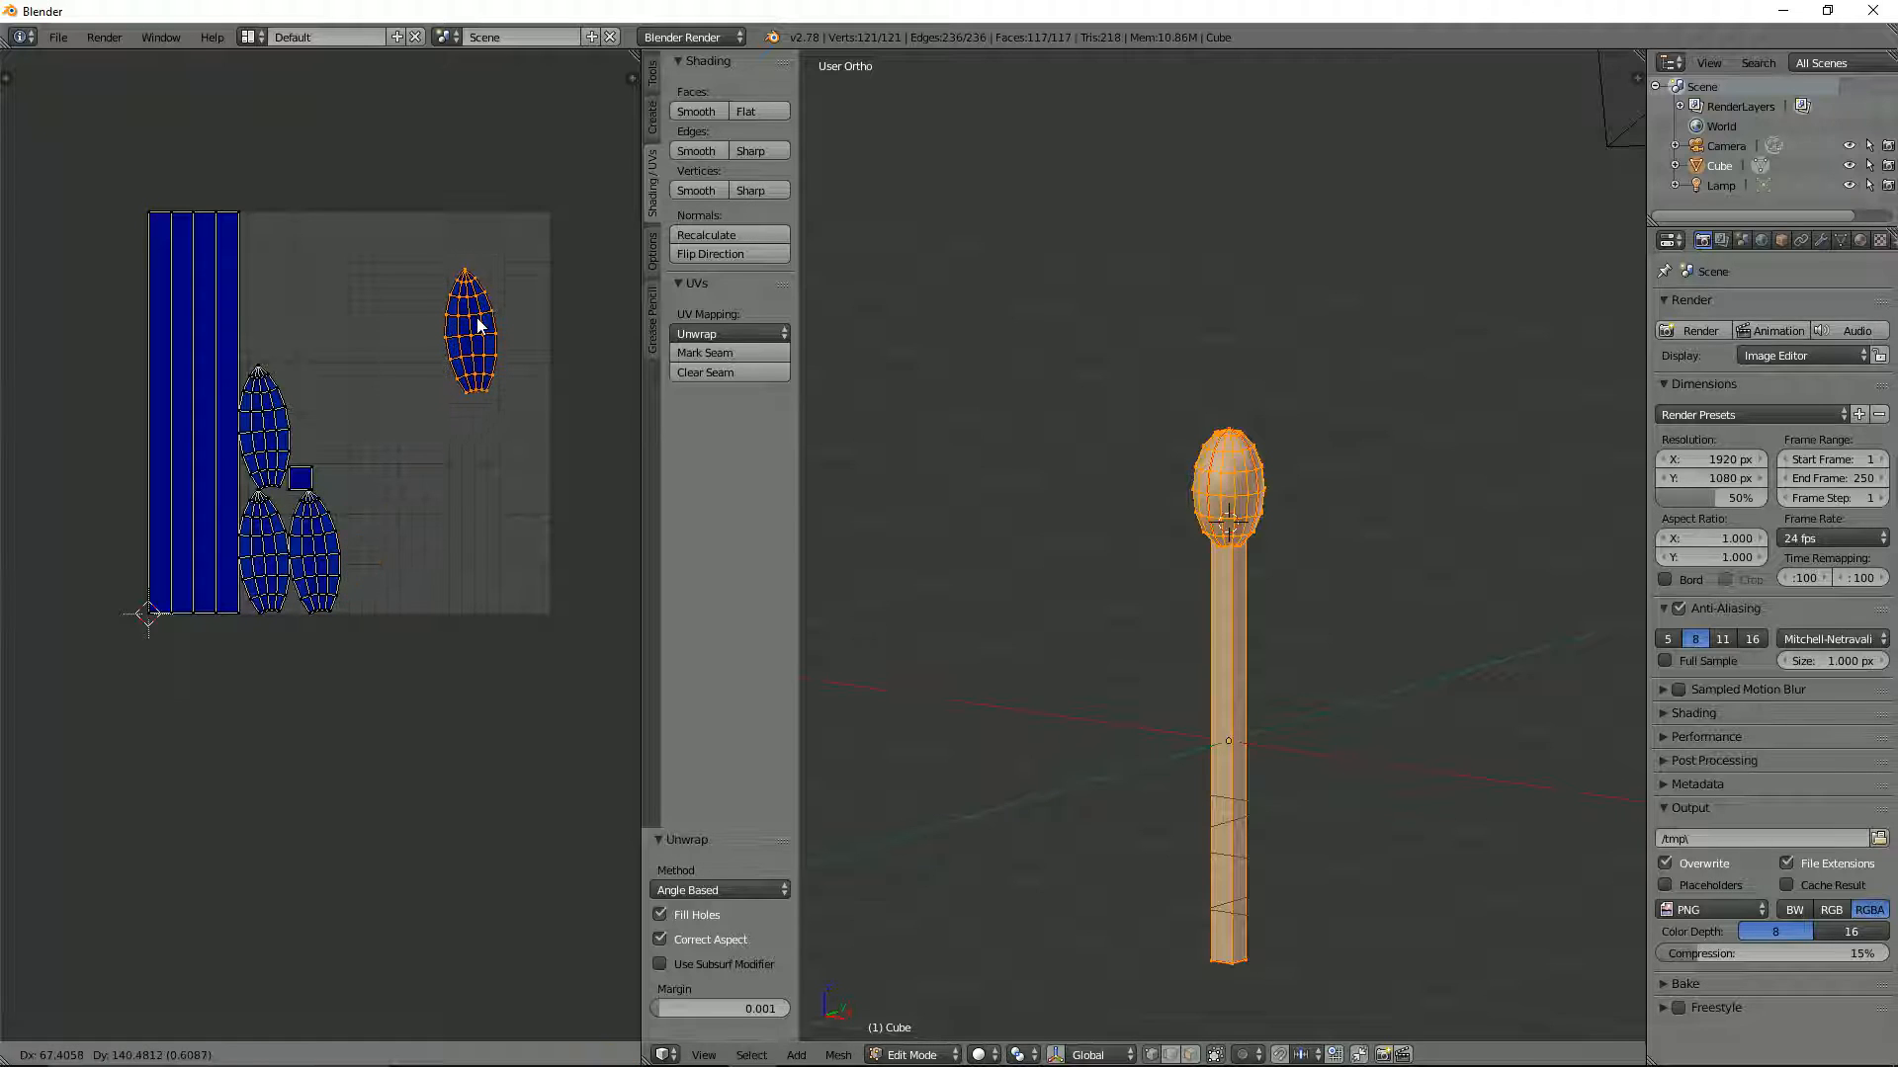
{"action": "left_click", "coordinate": [471, 344]}
{"action": "right_click", "coordinate": [322, 568]}
{"action": "key", "text": "g"}
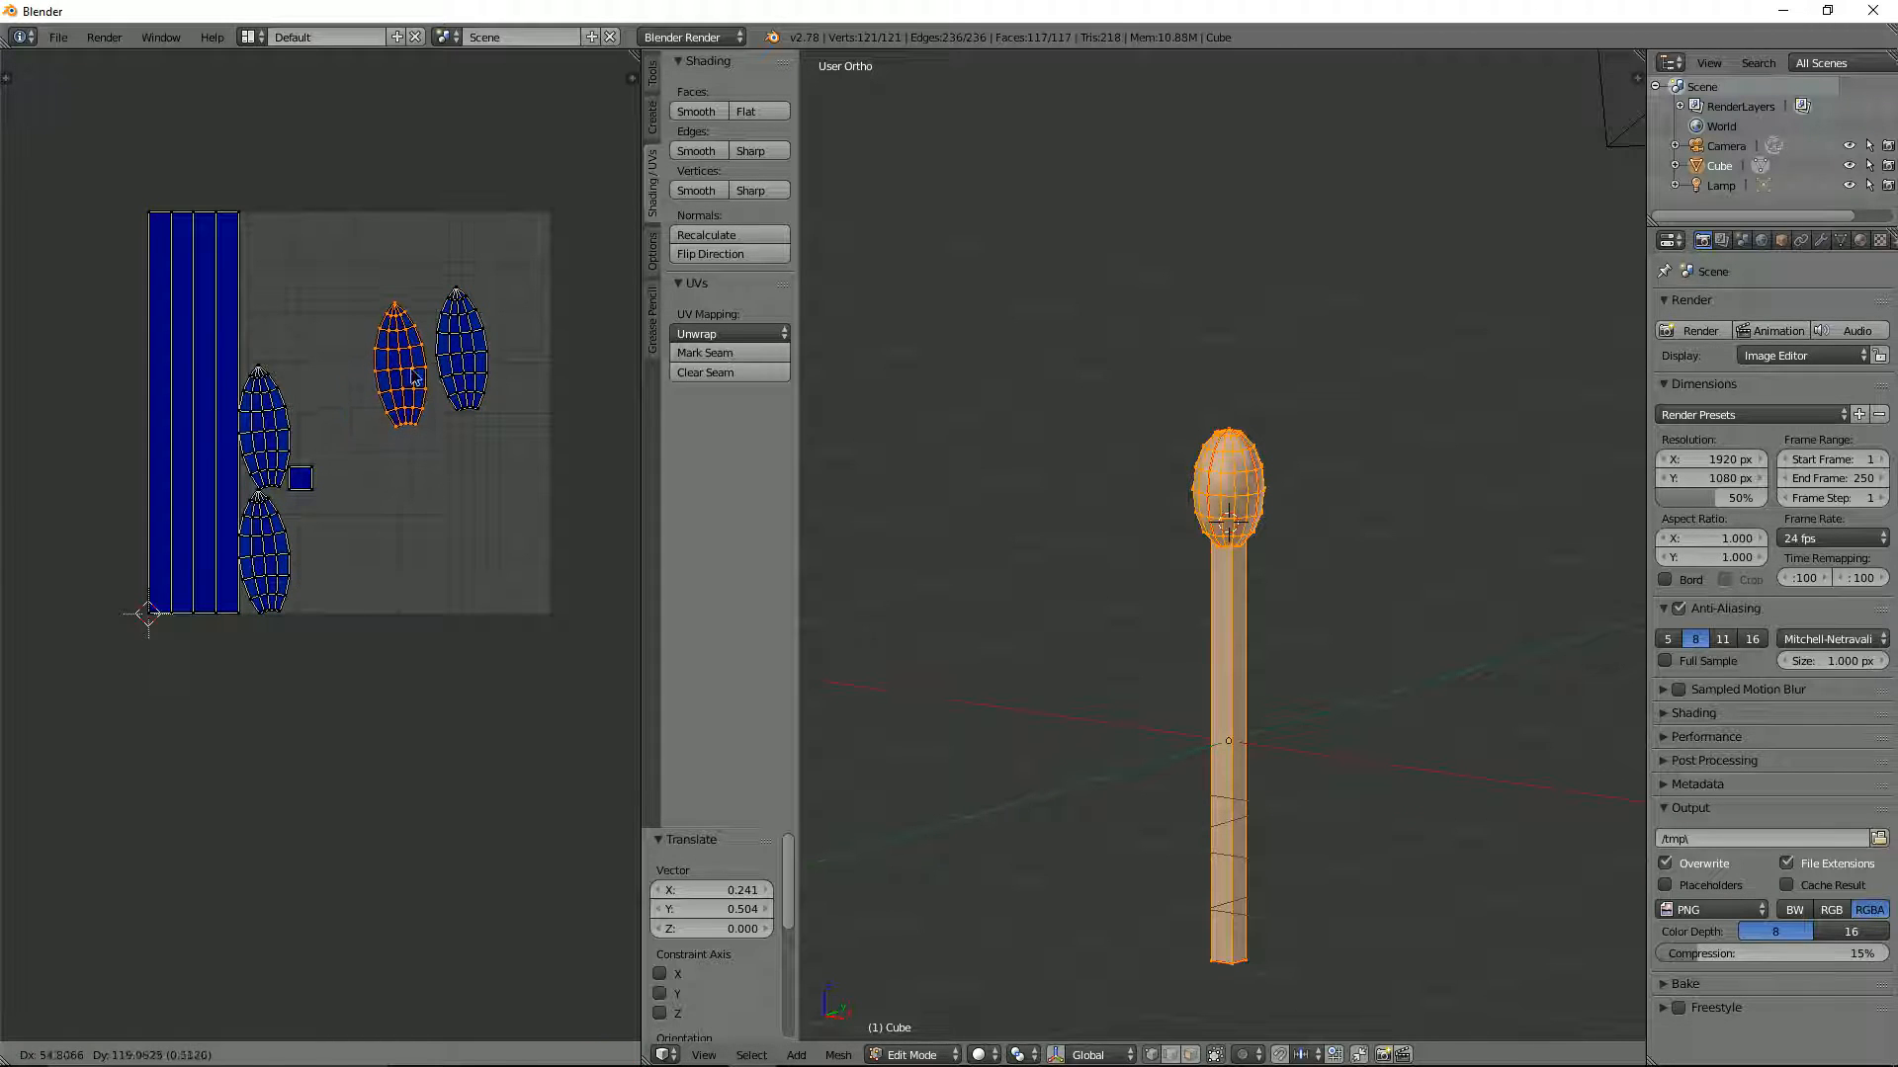
{"action": "left_click", "coordinate": [408, 380]}
Move the remaining two head islands side by side below the first pair, clear of the stick strips
{"action": "right_click", "coordinate": [270, 581]}
{"action": "key", "text": "g"}
{"action": "left_click", "coordinate": [459, 522]}
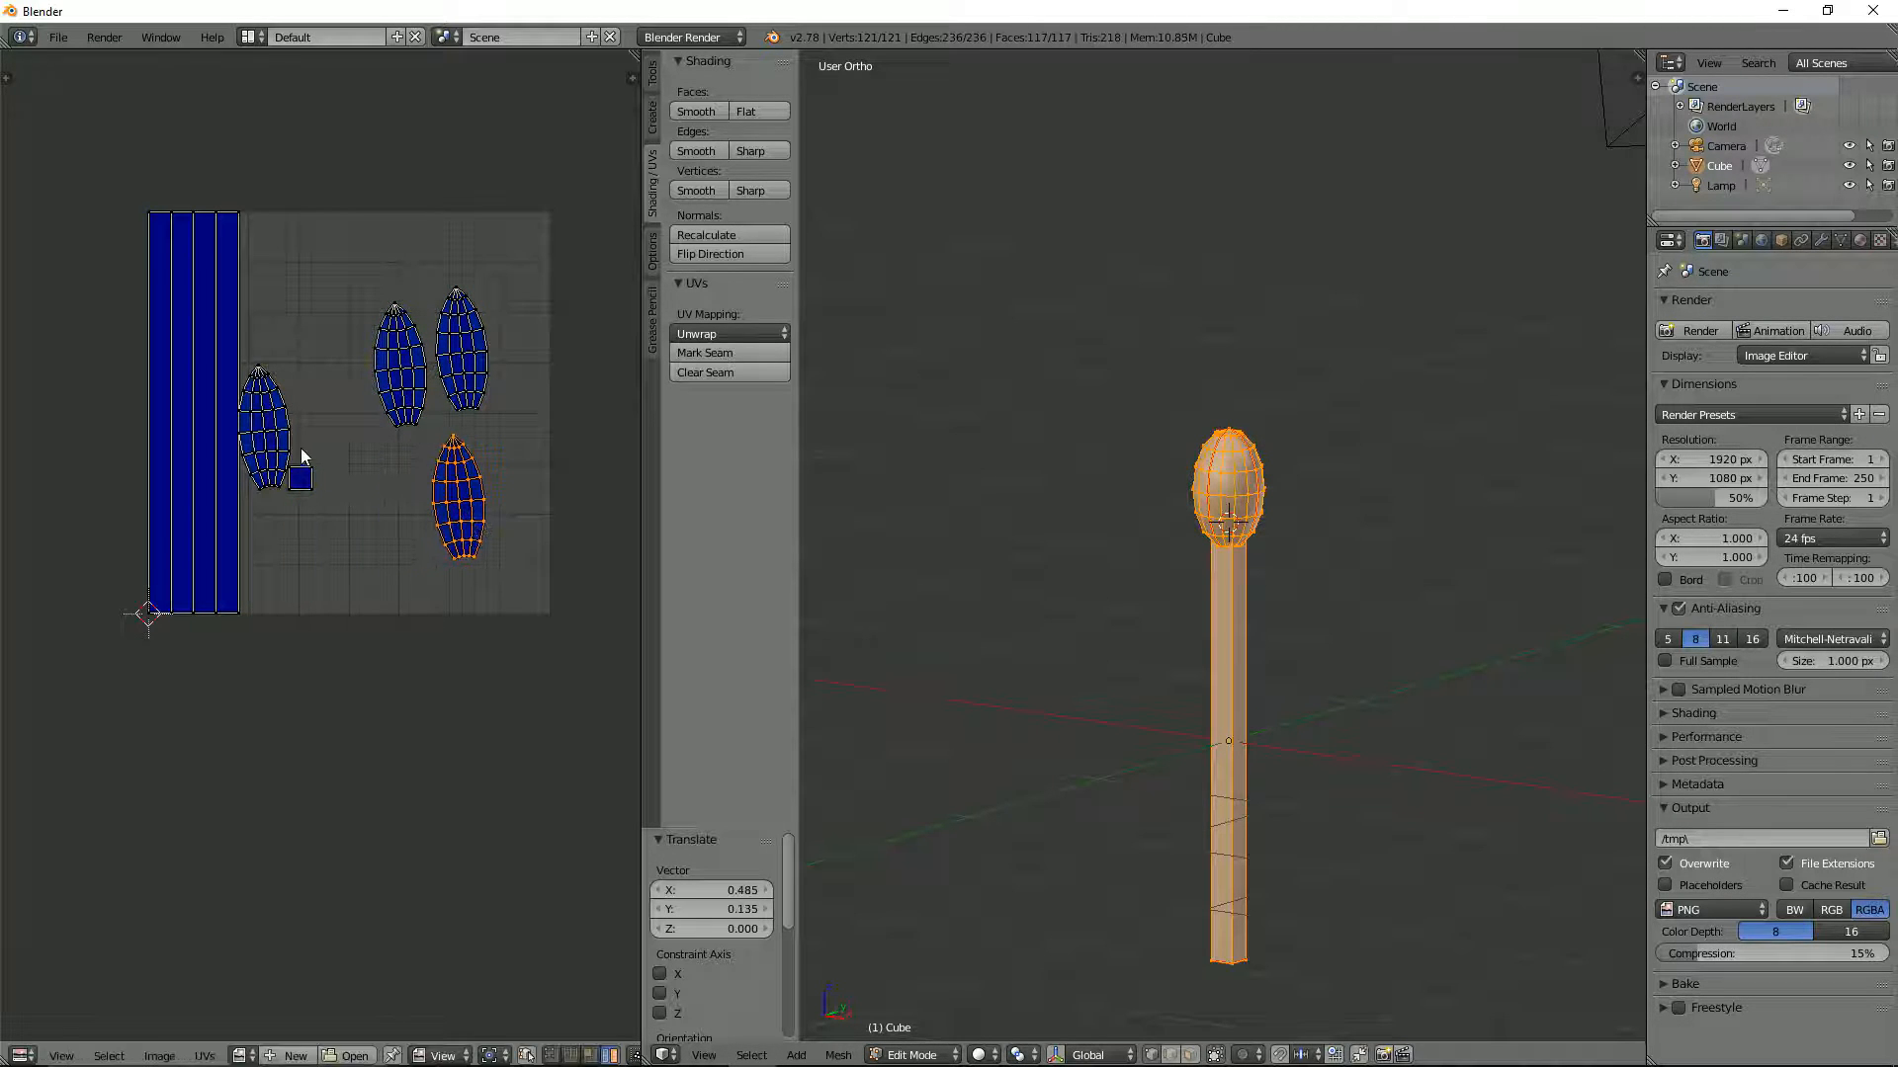
{"action": "right_click", "coordinate": [299, 450]}
{"action": "key", "text": "g"}
{"action": "left_click", "coordinate": [399, 516]}
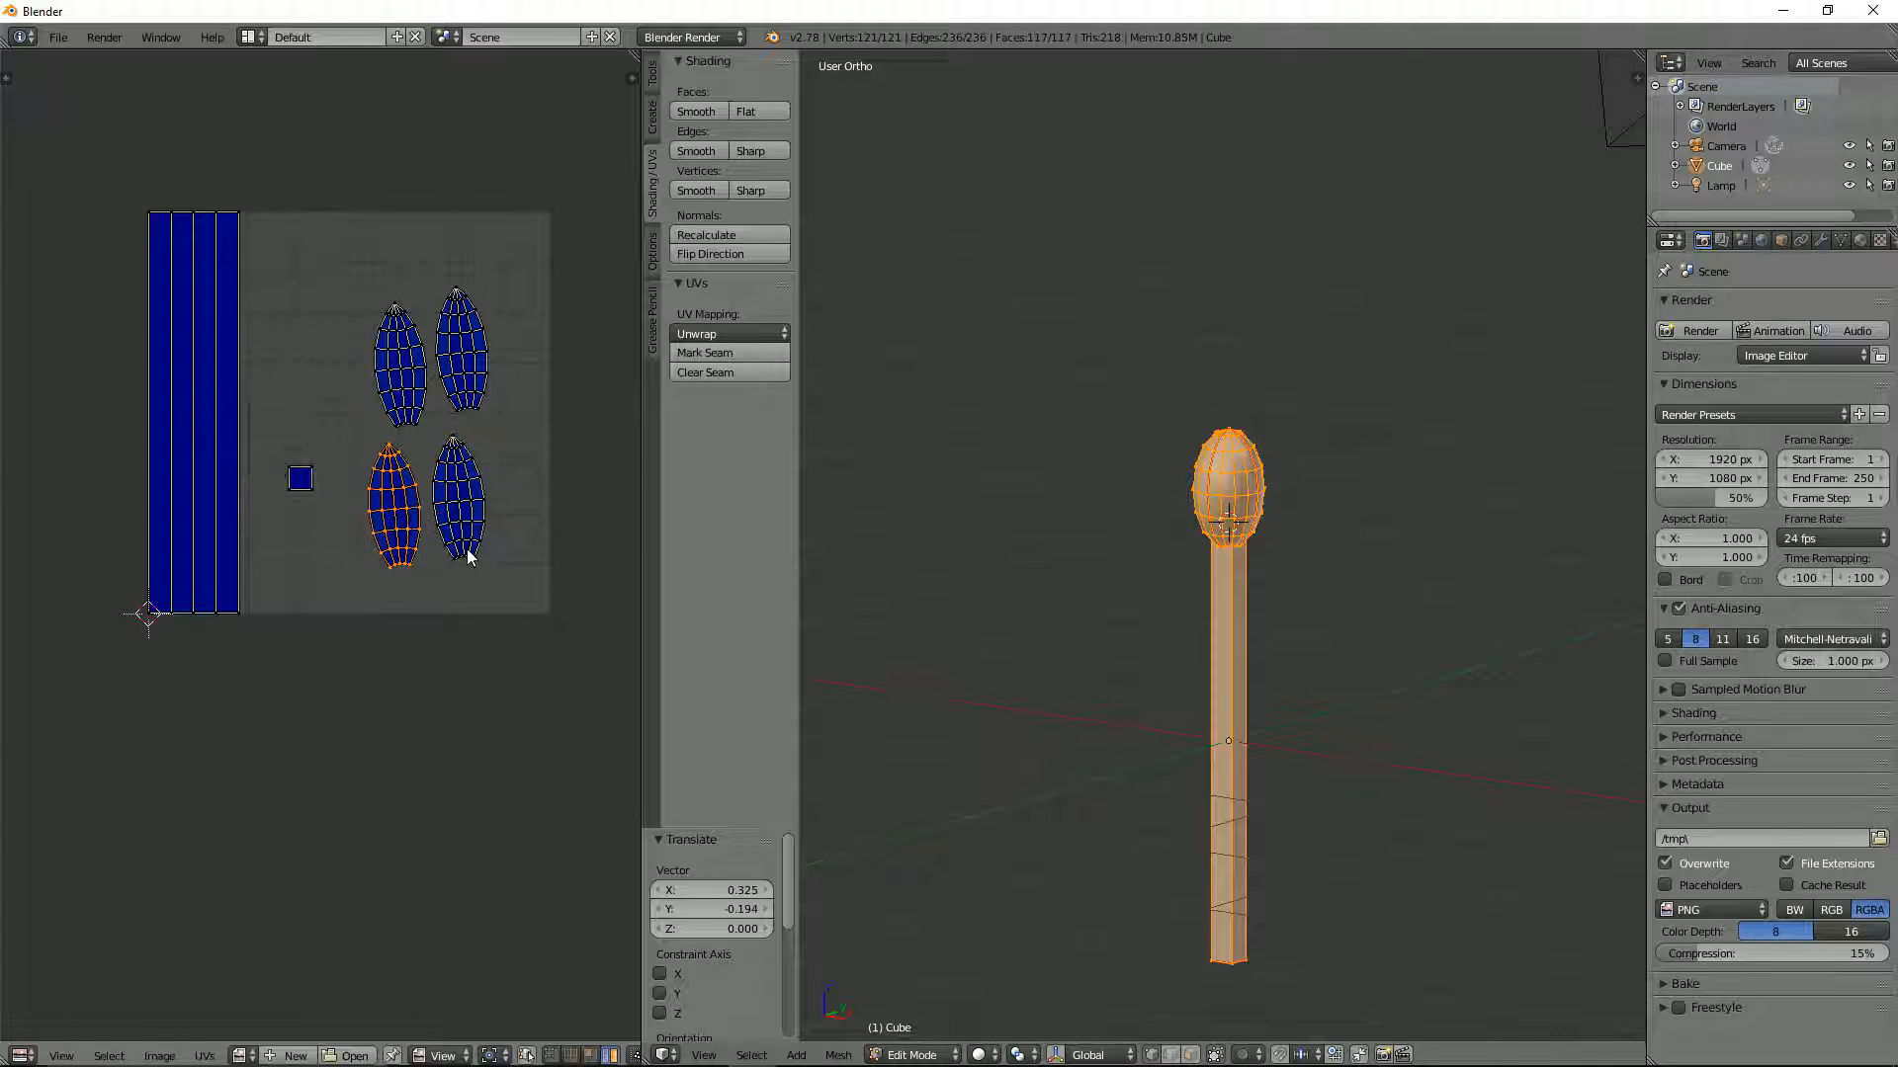
Enlarge all four head islands together and shift them by about -0.052 in X and 0.057 in Y
{"action": "right_click", "coordinate": [413, 400], "text": "shift"}
{"action": "right_click", "coordinate": [461, 358], "text": "shift"}
{"action": "right_click", "coordinate": [458, 482], "text": "shift"}
{"action": "key", "text": "s"}
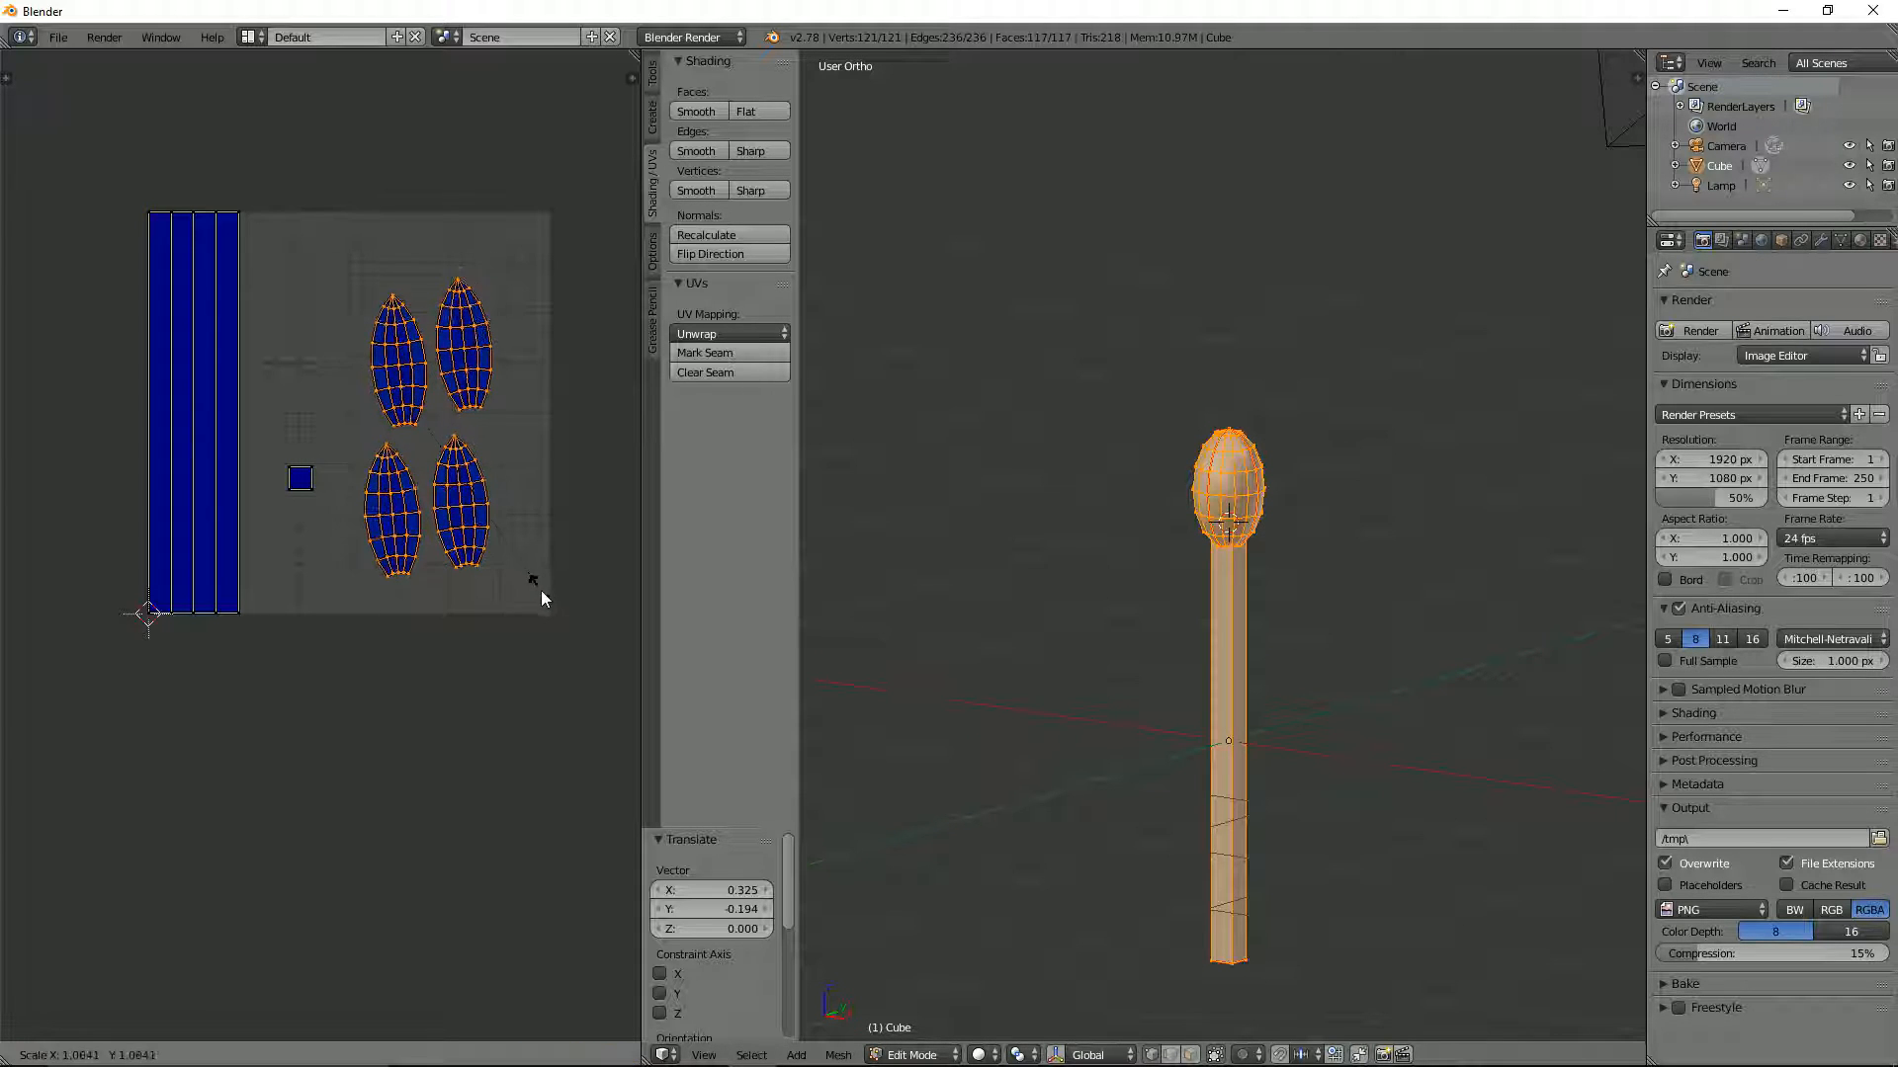
{"action": "left_click", "coordinate": [566, 614]}
{"action": "key", "text": "g"}
{"action": "left_click", "coordinate": [542, 589]}
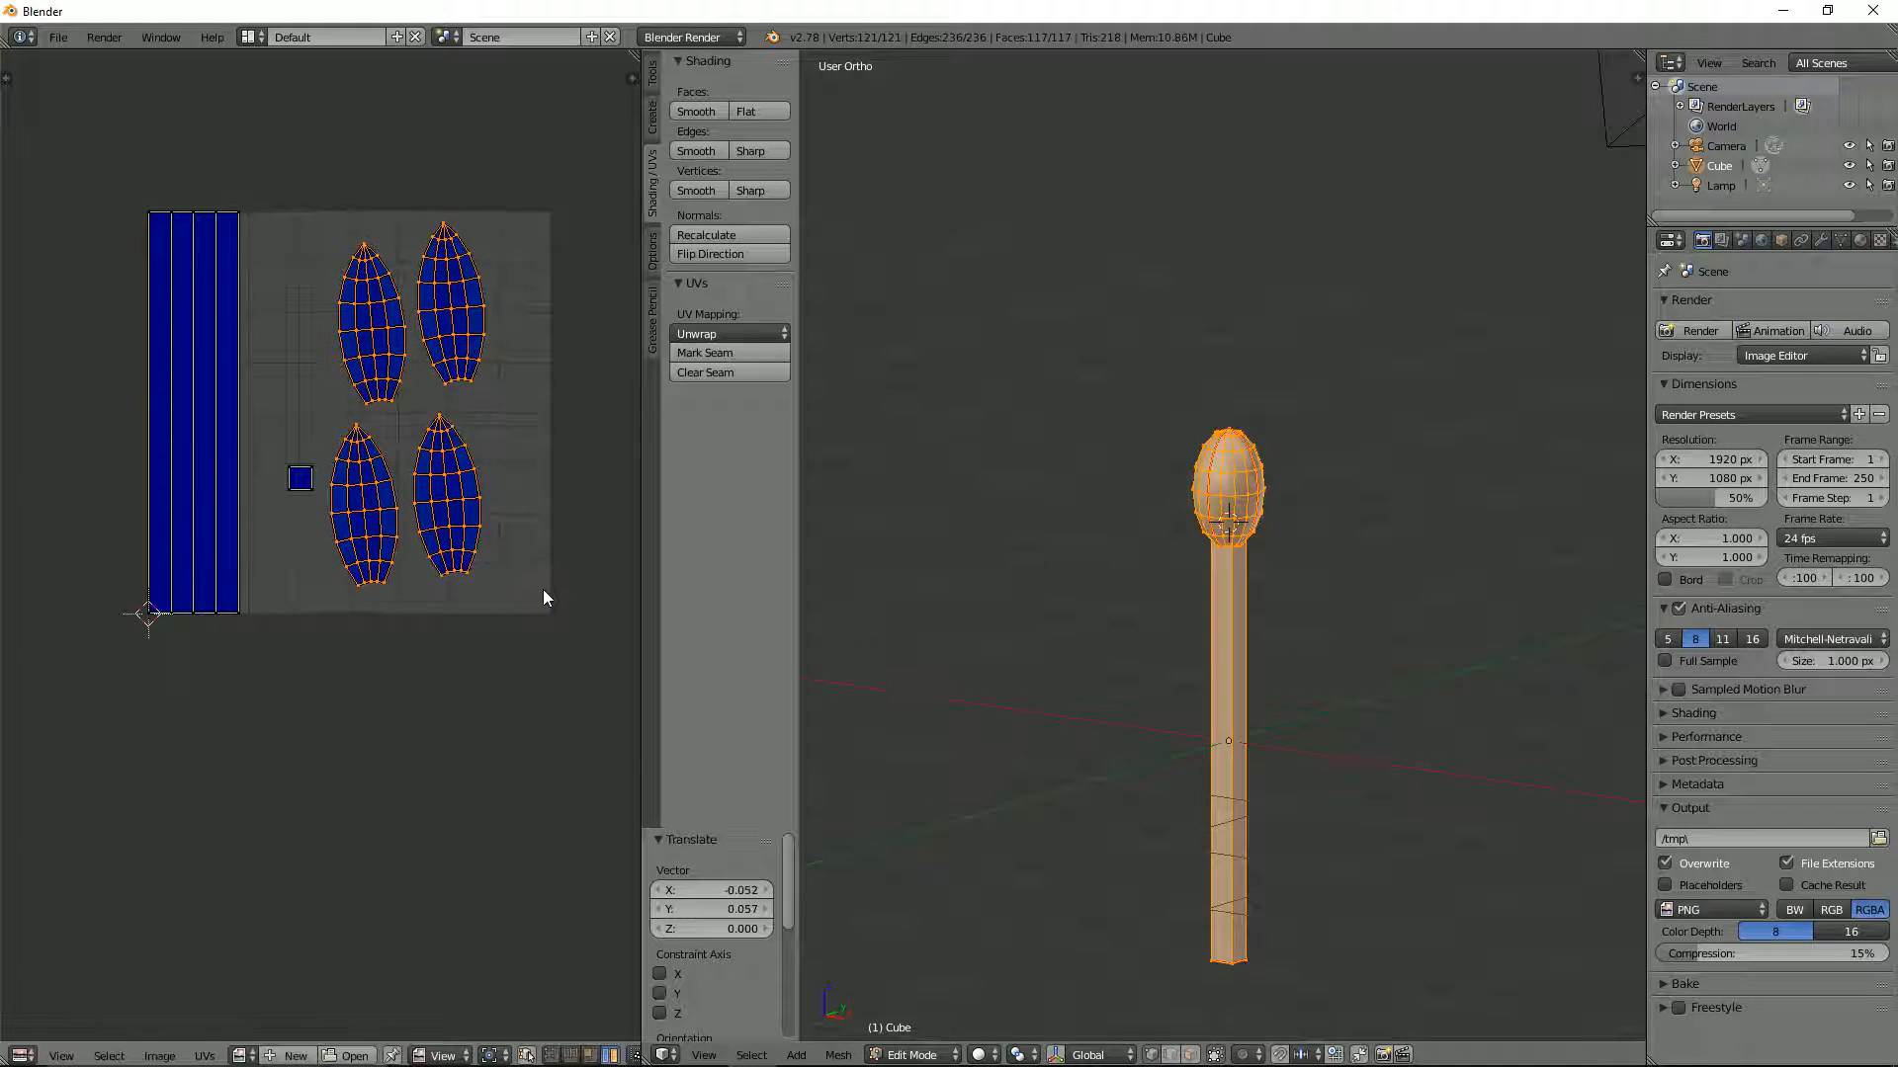
Reselect the four head islands and scale them up uniformly by about 1.066
{"action": "right_click", "coordinate": [543, 589]}
{"action": "right_click", "coordinate": [393, 520], "text": "shift"}
{"action": "right_click", "coordinate": [373, 330], "text": "shift"}
{"action": "right_click", "coordinate": [430, 339], "text": "shift"}
{"action": "key", "text": "s"}
{"action": "left_click", "coordinate": [562, 553]}
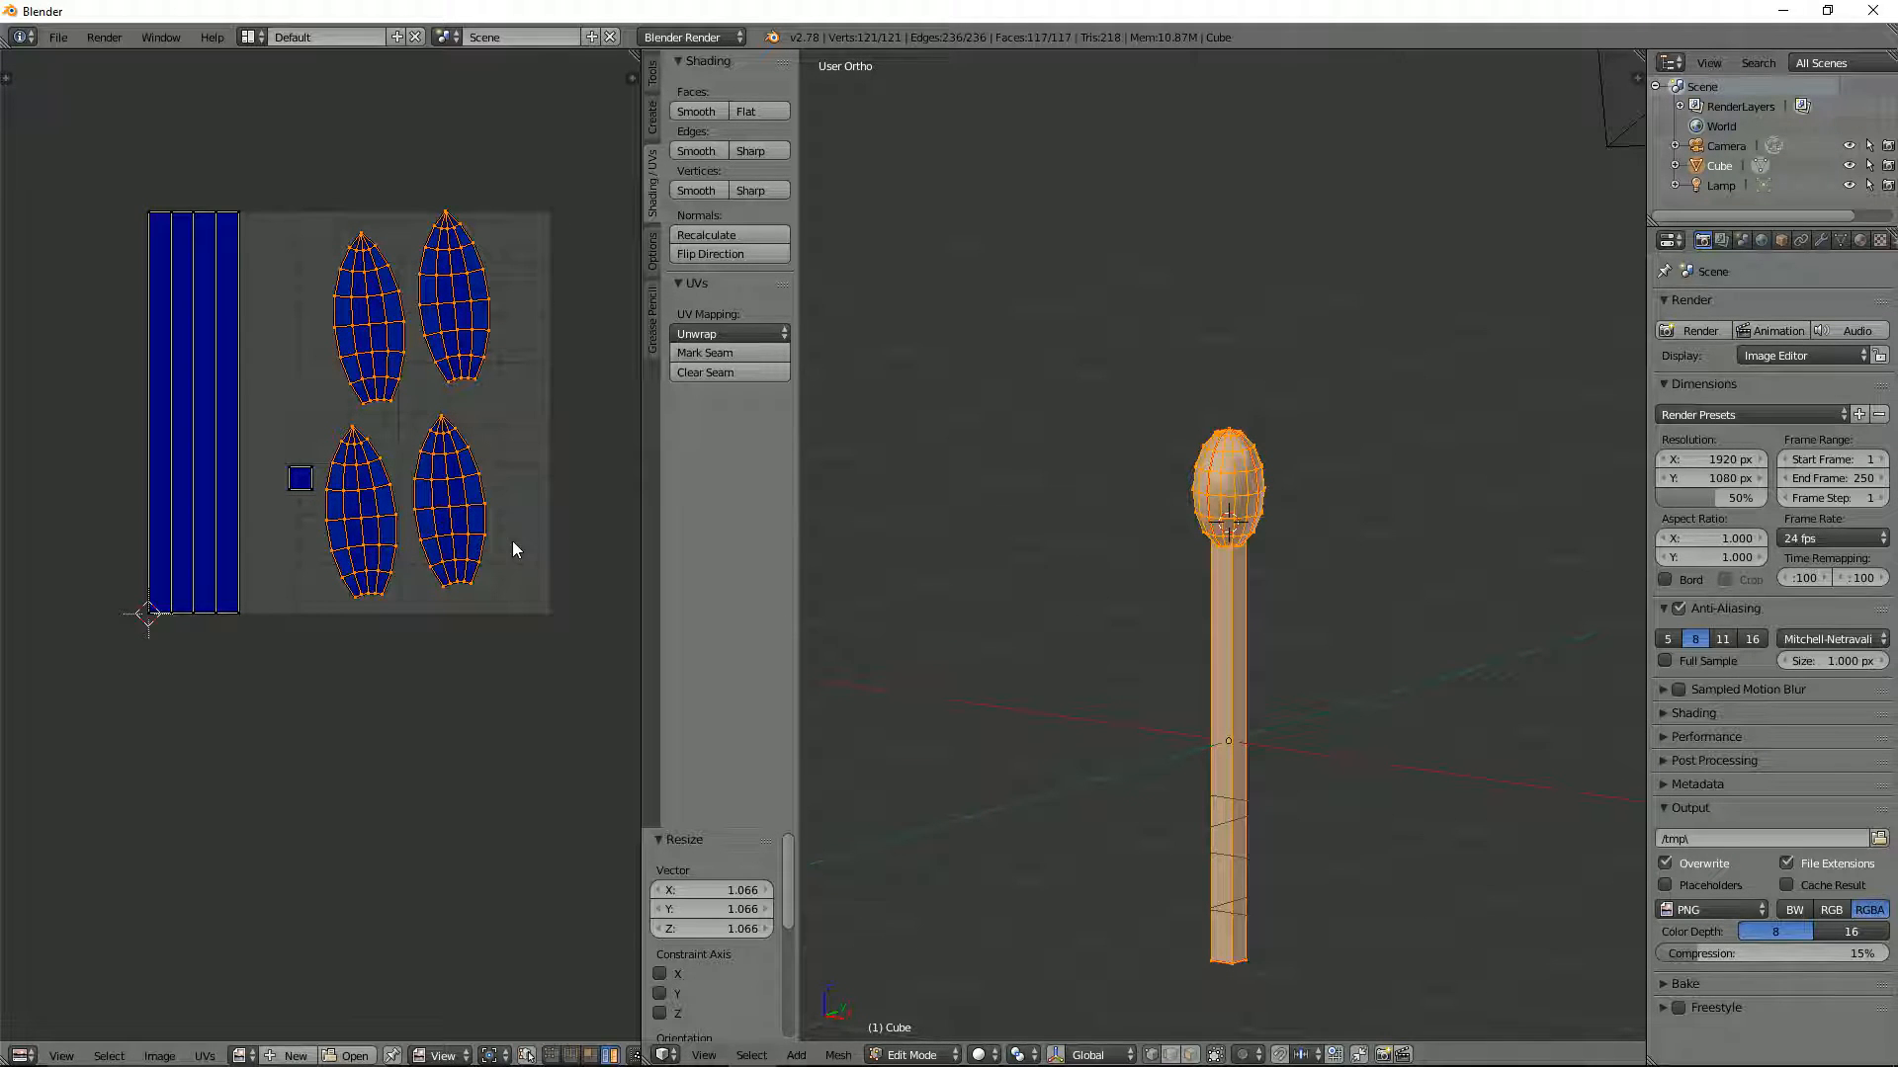
Maximize the UV editor and move the upper-left head island to just above the lower-left one
{"action": "key", "text": "shift+space"}
{"action": "scroll", "coordinate": [1042, 622], "scroll_direction": "up", "scroll_amount": 3}
{"action": "middle_click_drag", "start_coordinate": [1155, 583], "coordinate": [905, 842]}
{"action": "right_click", "coordinate": [791, 518]}
{"action": "key", "text": "g"}
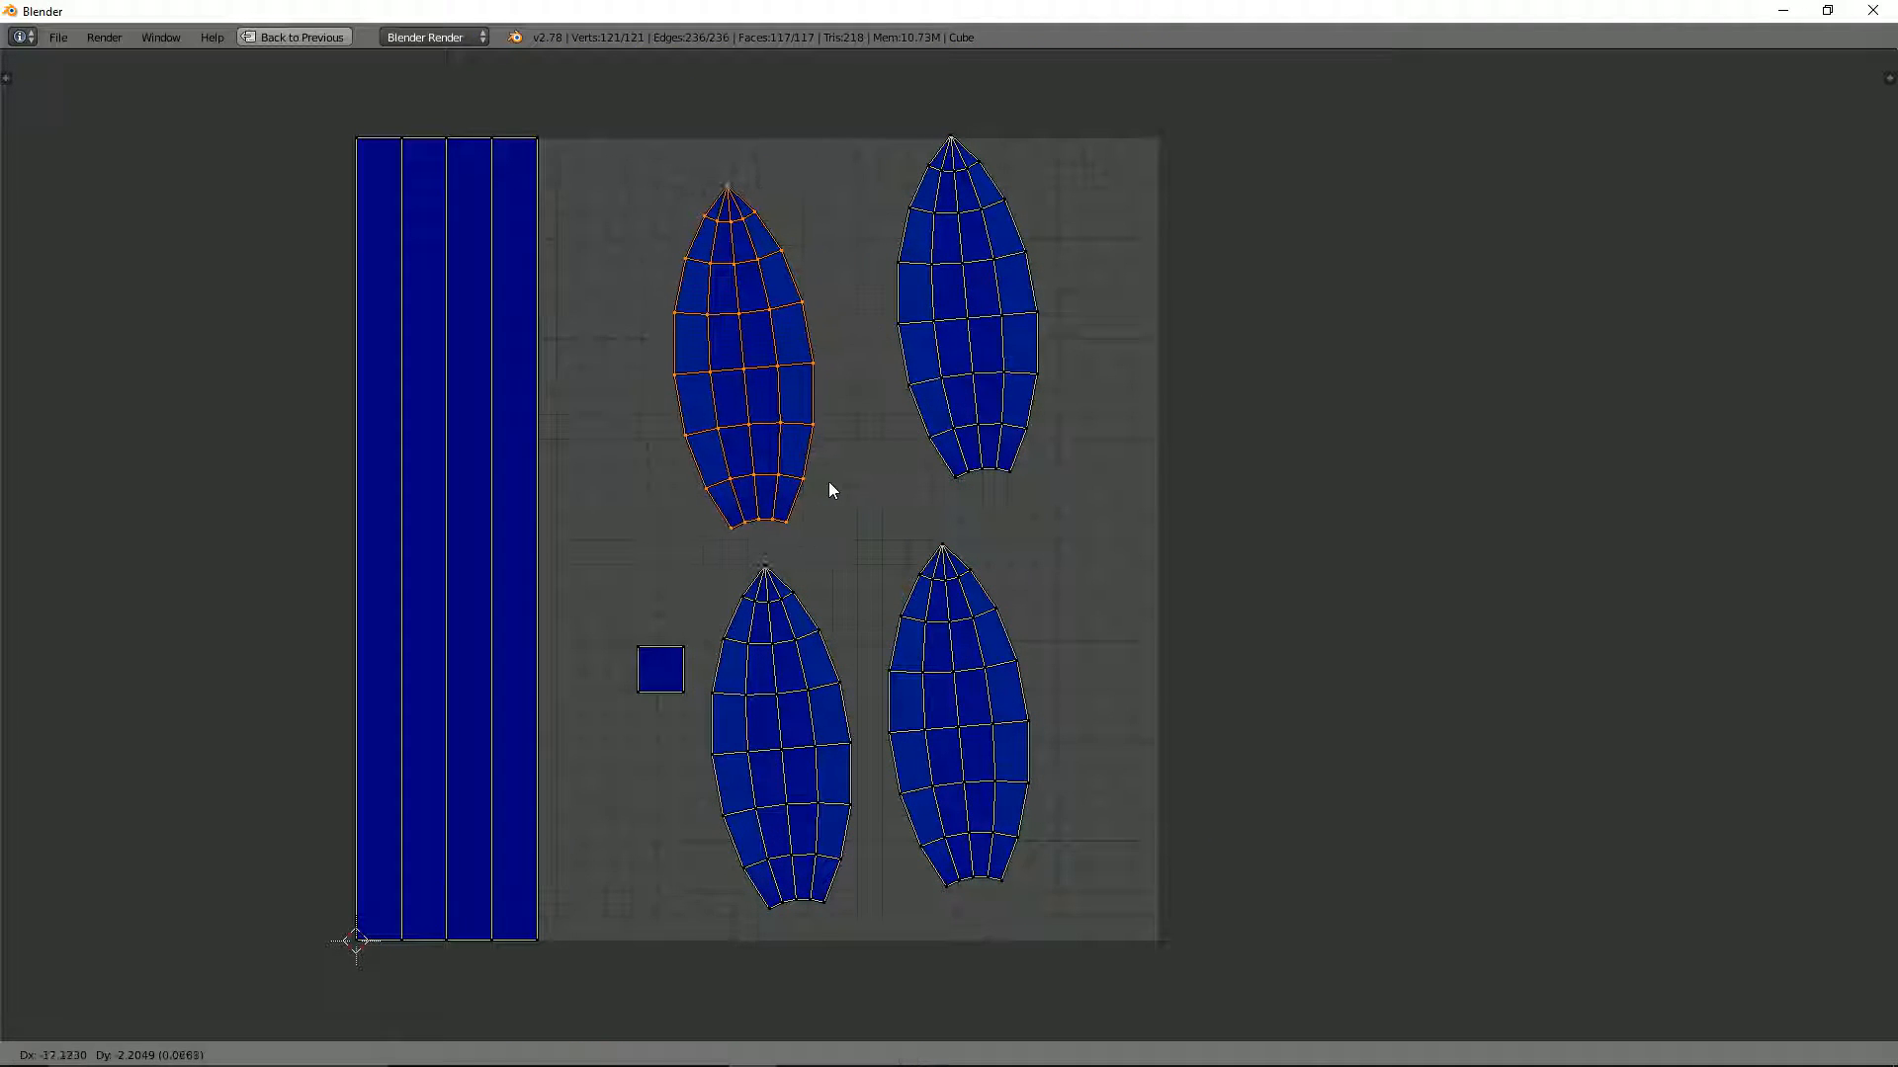
{"action": "left_click", "coordinate": [788, 477]}
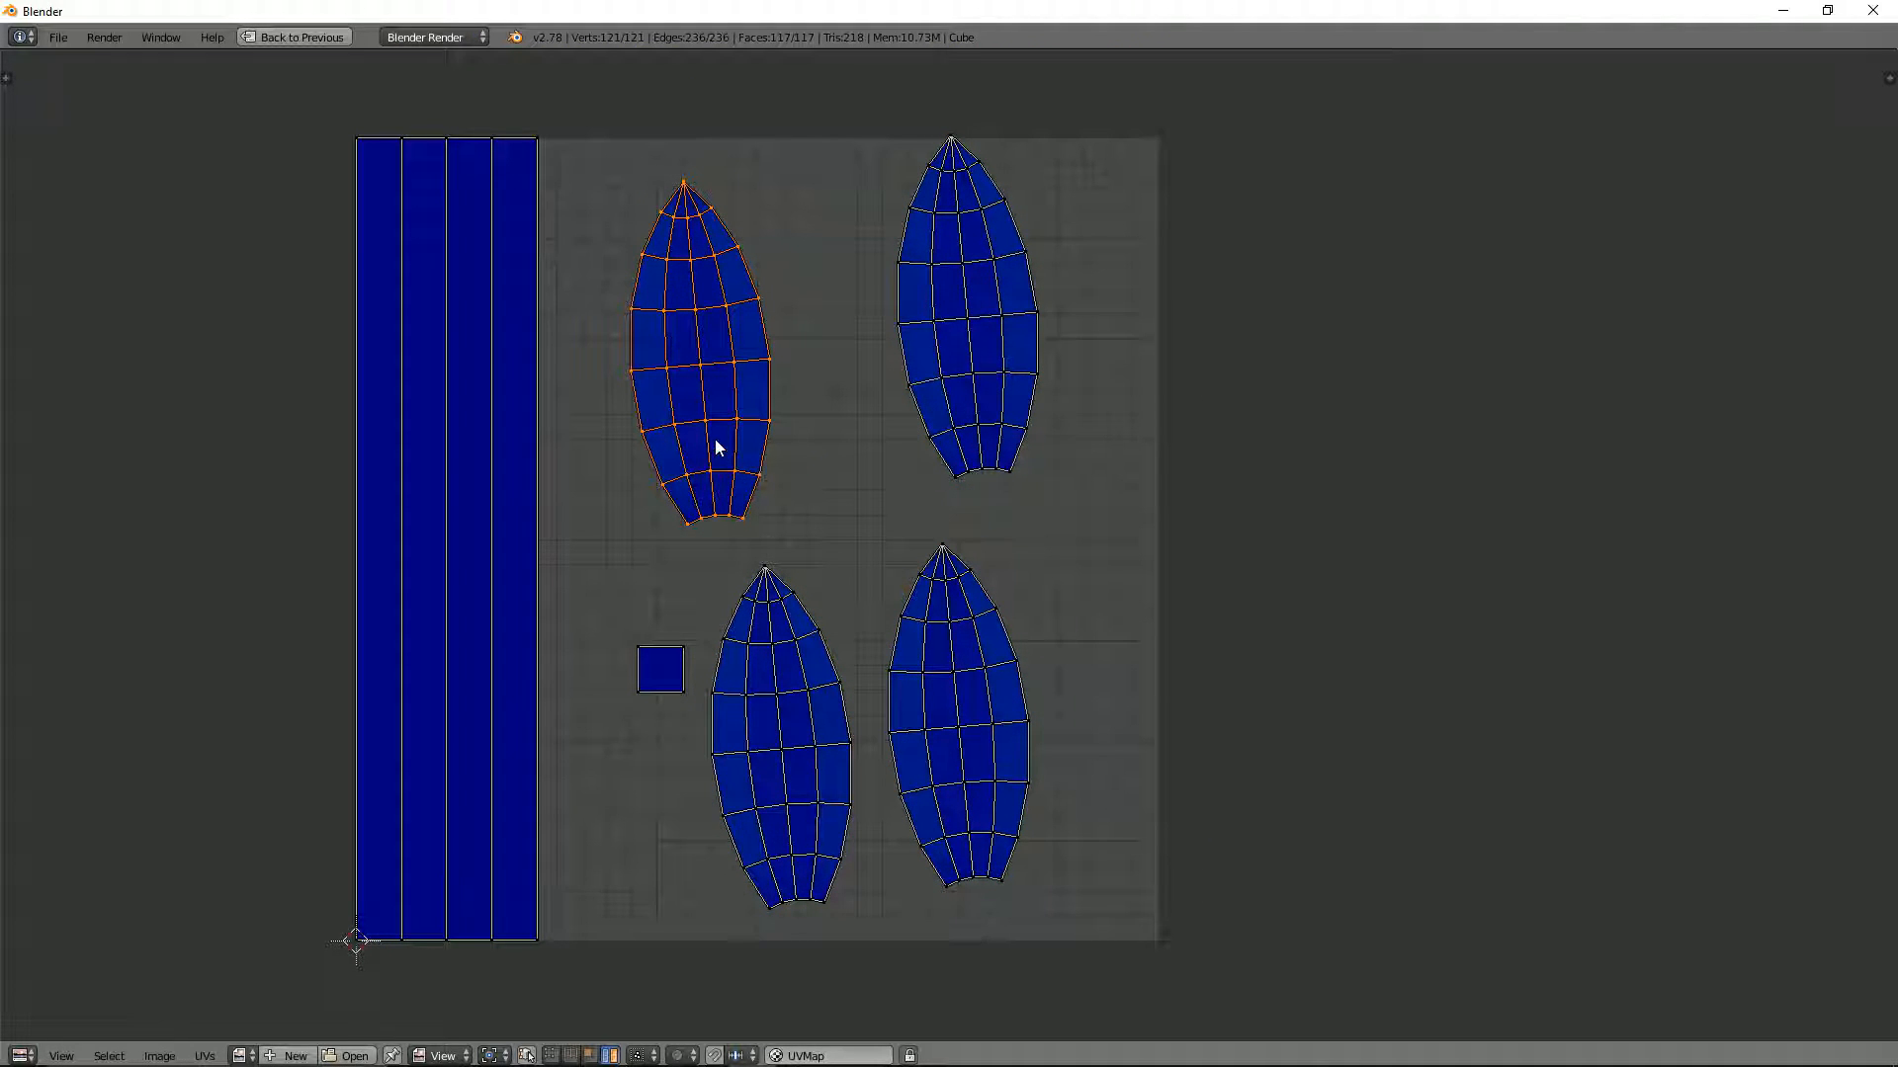
{"action": "key", "text": "g"}
{"action": "left_click", "coordinate": [761, 484]}
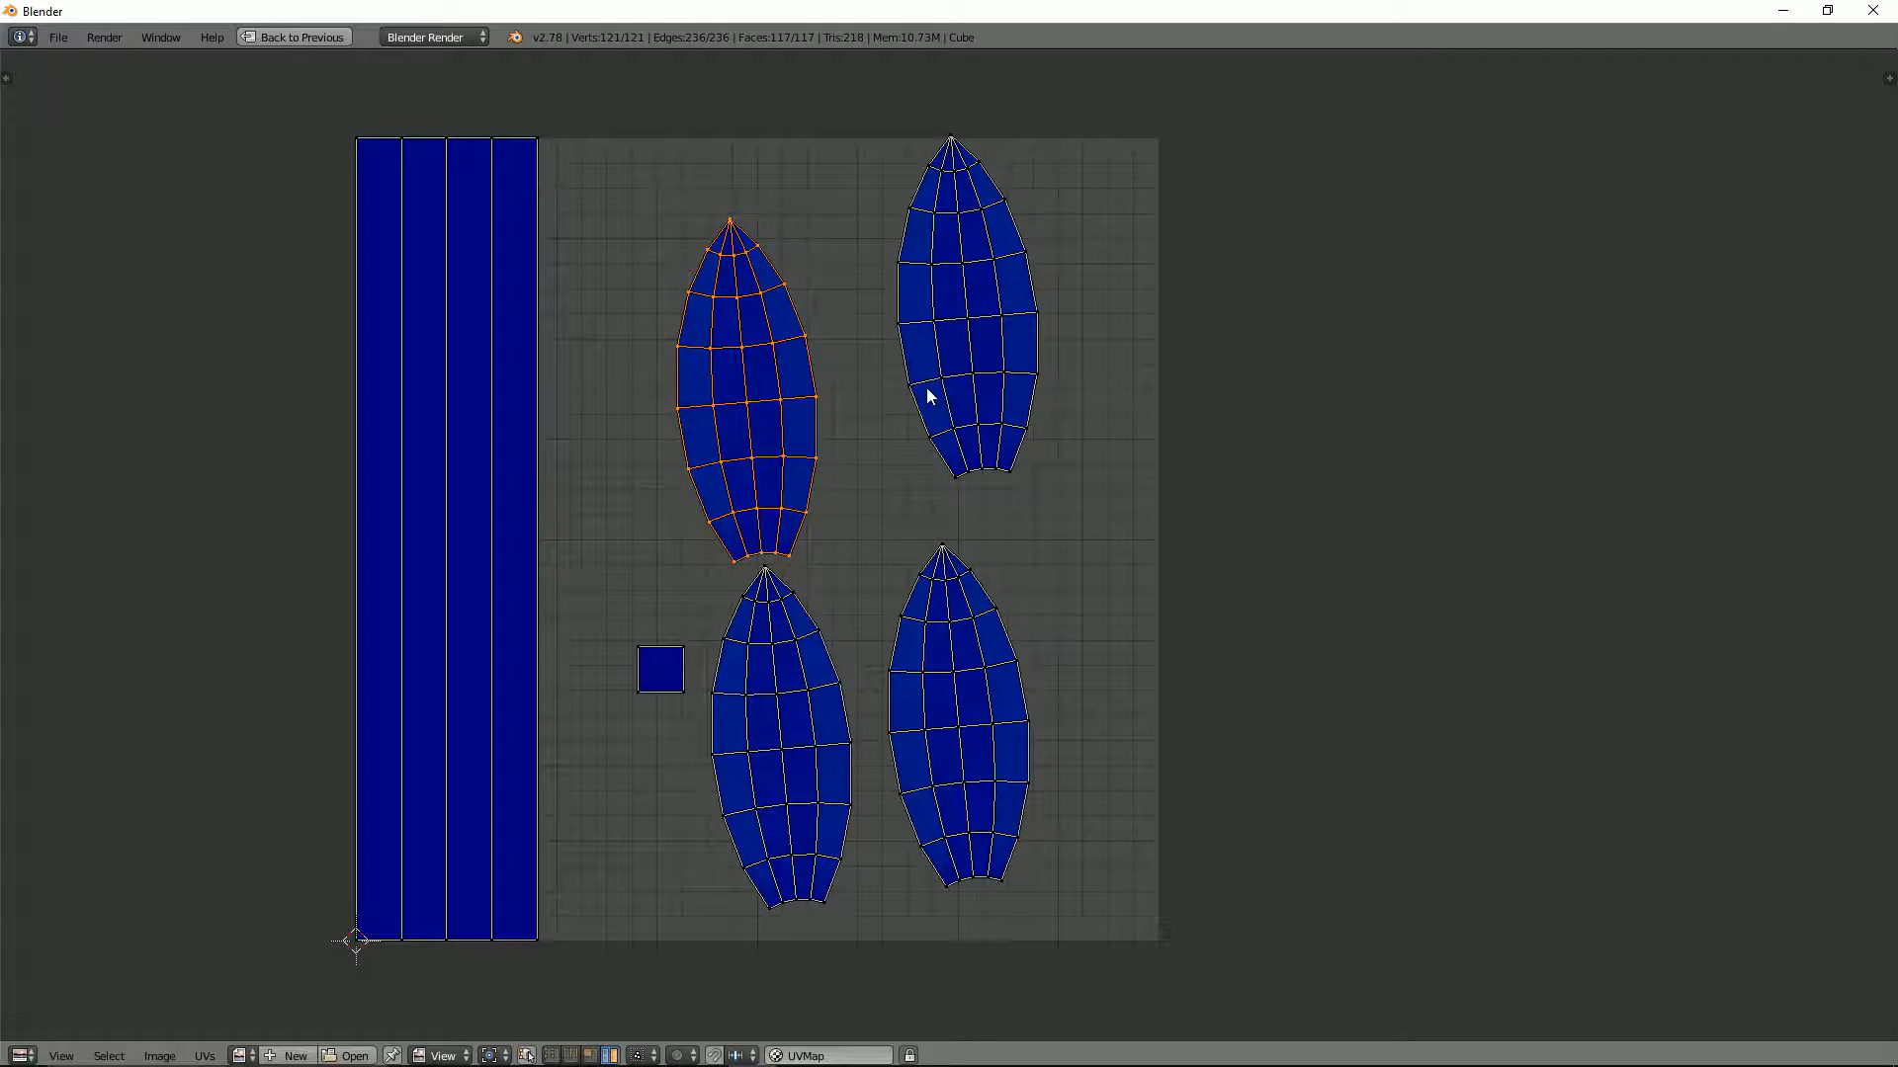
Move the other three head islands closer together to form a compact two-by-two group
{"action": "right_click", "coordinate": [929, 396]}
{"action": "key", "text": "g"}
{"action": "left_click", "coordinate": [865, 466]}
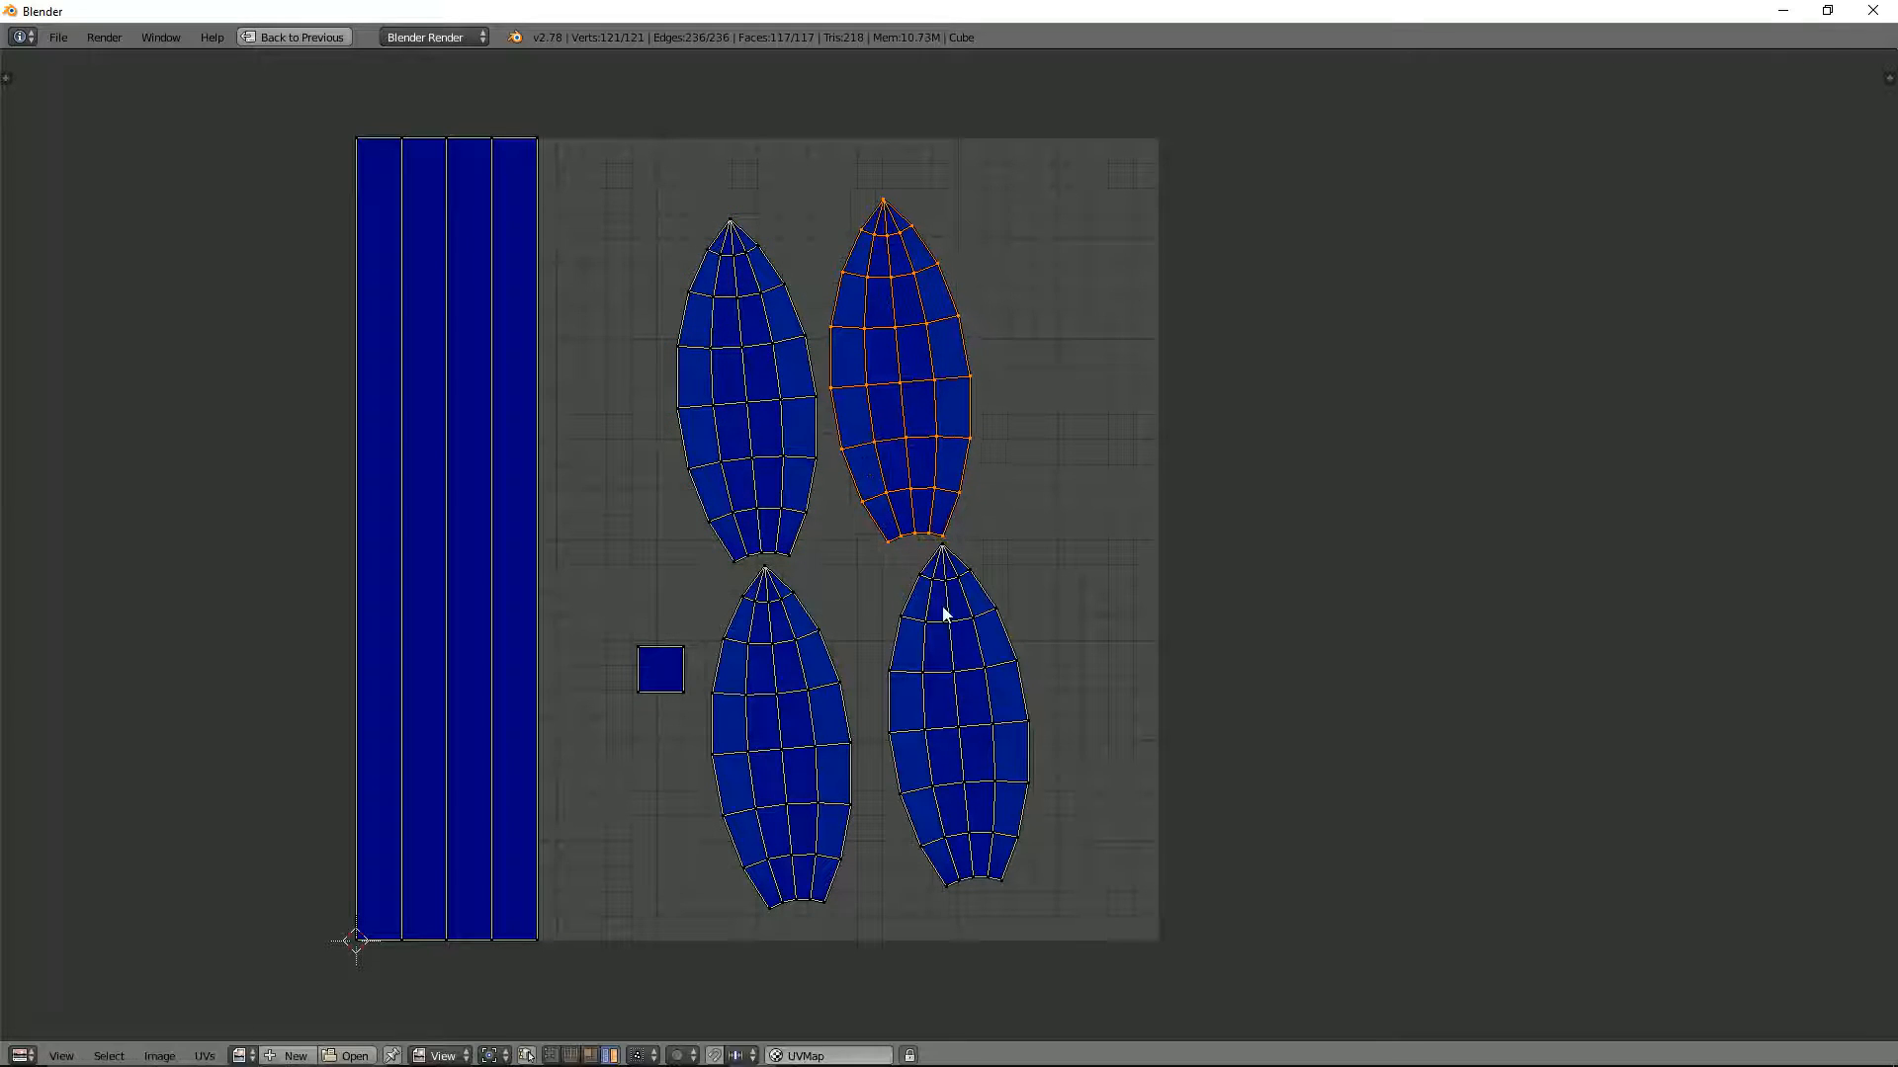
{"action": "right_click", "coordinate": [944, 614]}
{"action": "key", "text": "g"}
{"action": "left_click", "coordinate": [925, 618]}
{"action": "right_click", "coordinate": [810, 699]}
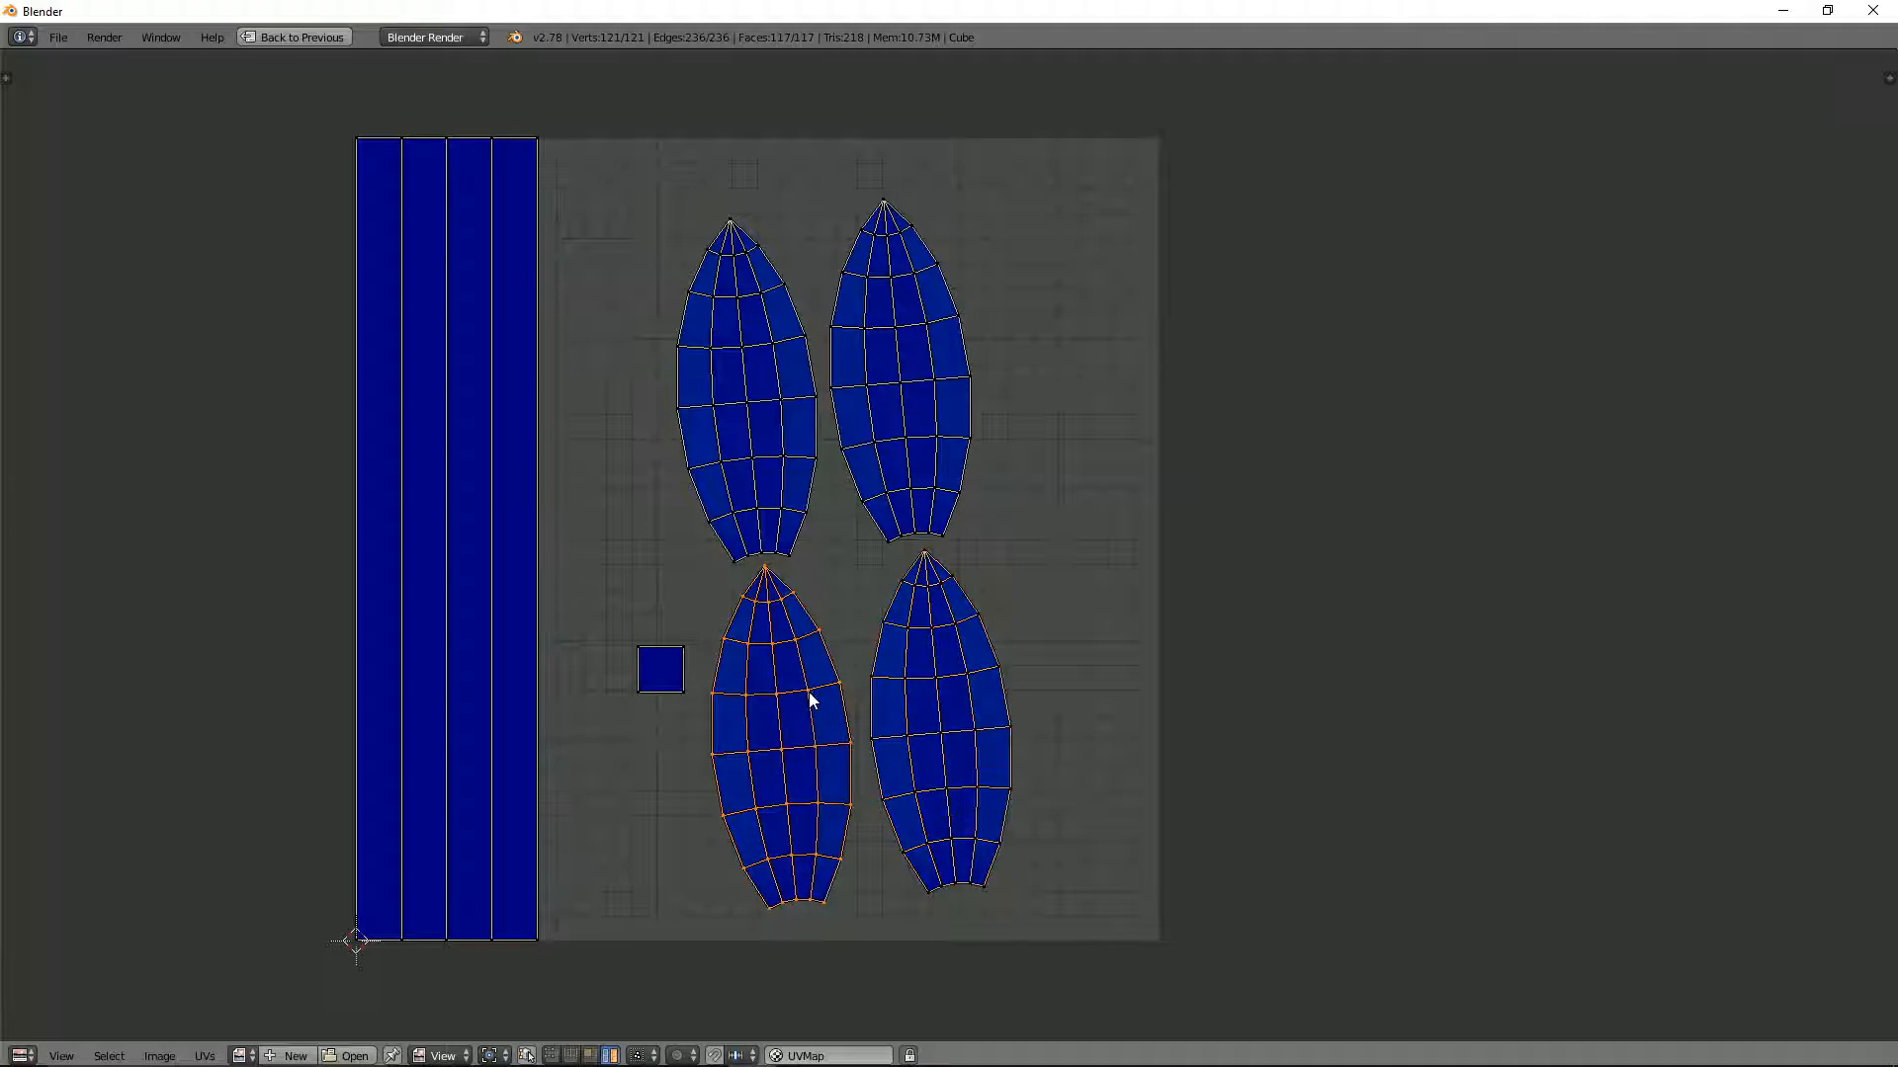
{"action": "key", "text": "g"}
{"action": "left_click", "coordinate": [812, 688]}
Enlarge the four head islands together and straighten them upright with a final rotation of 0.444°, returning to the split layout
{"action": "right_click", "coordinate": [930, 667], "text": "shift"}
{"action": "right_click", "coordinate": [932, 444], "text": "shift"}
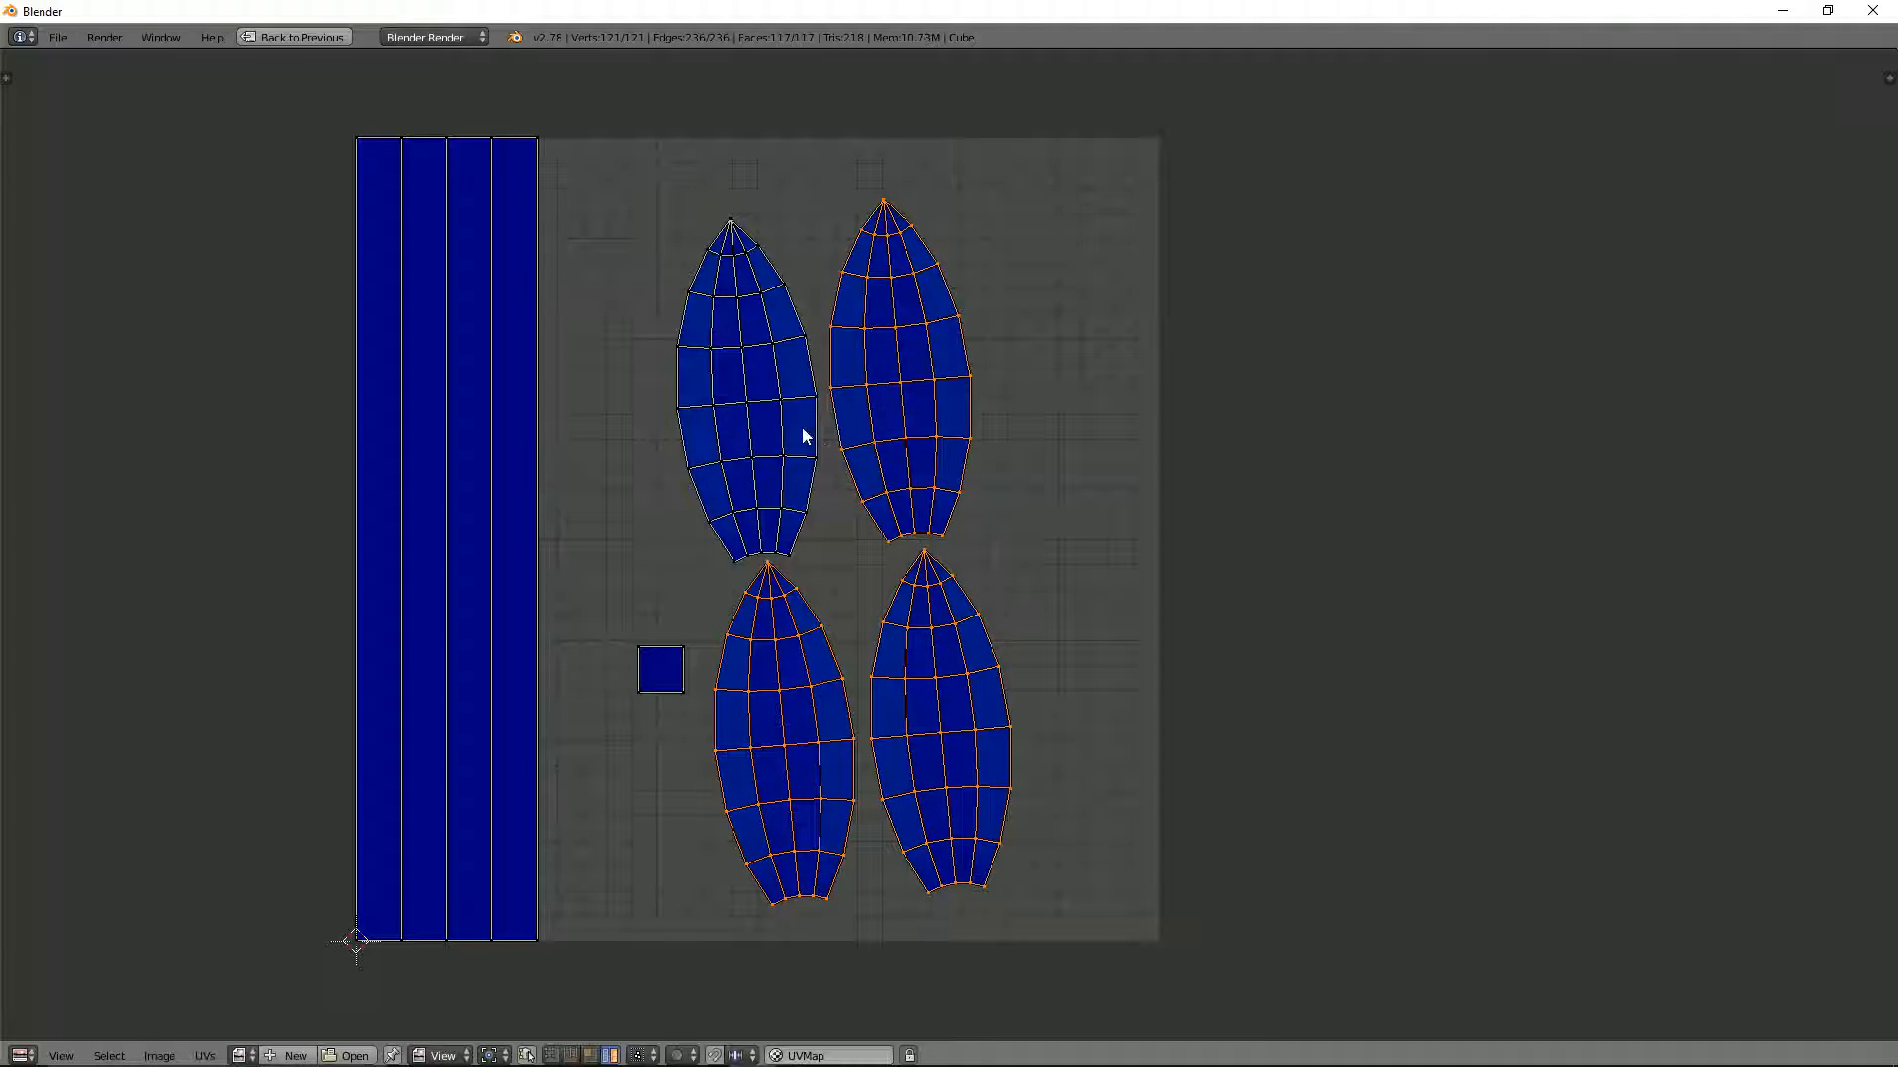
{"action": "right_click", "coordinate": [806, 436], "text": "shift"}
{"action": "key", "text": "s"}
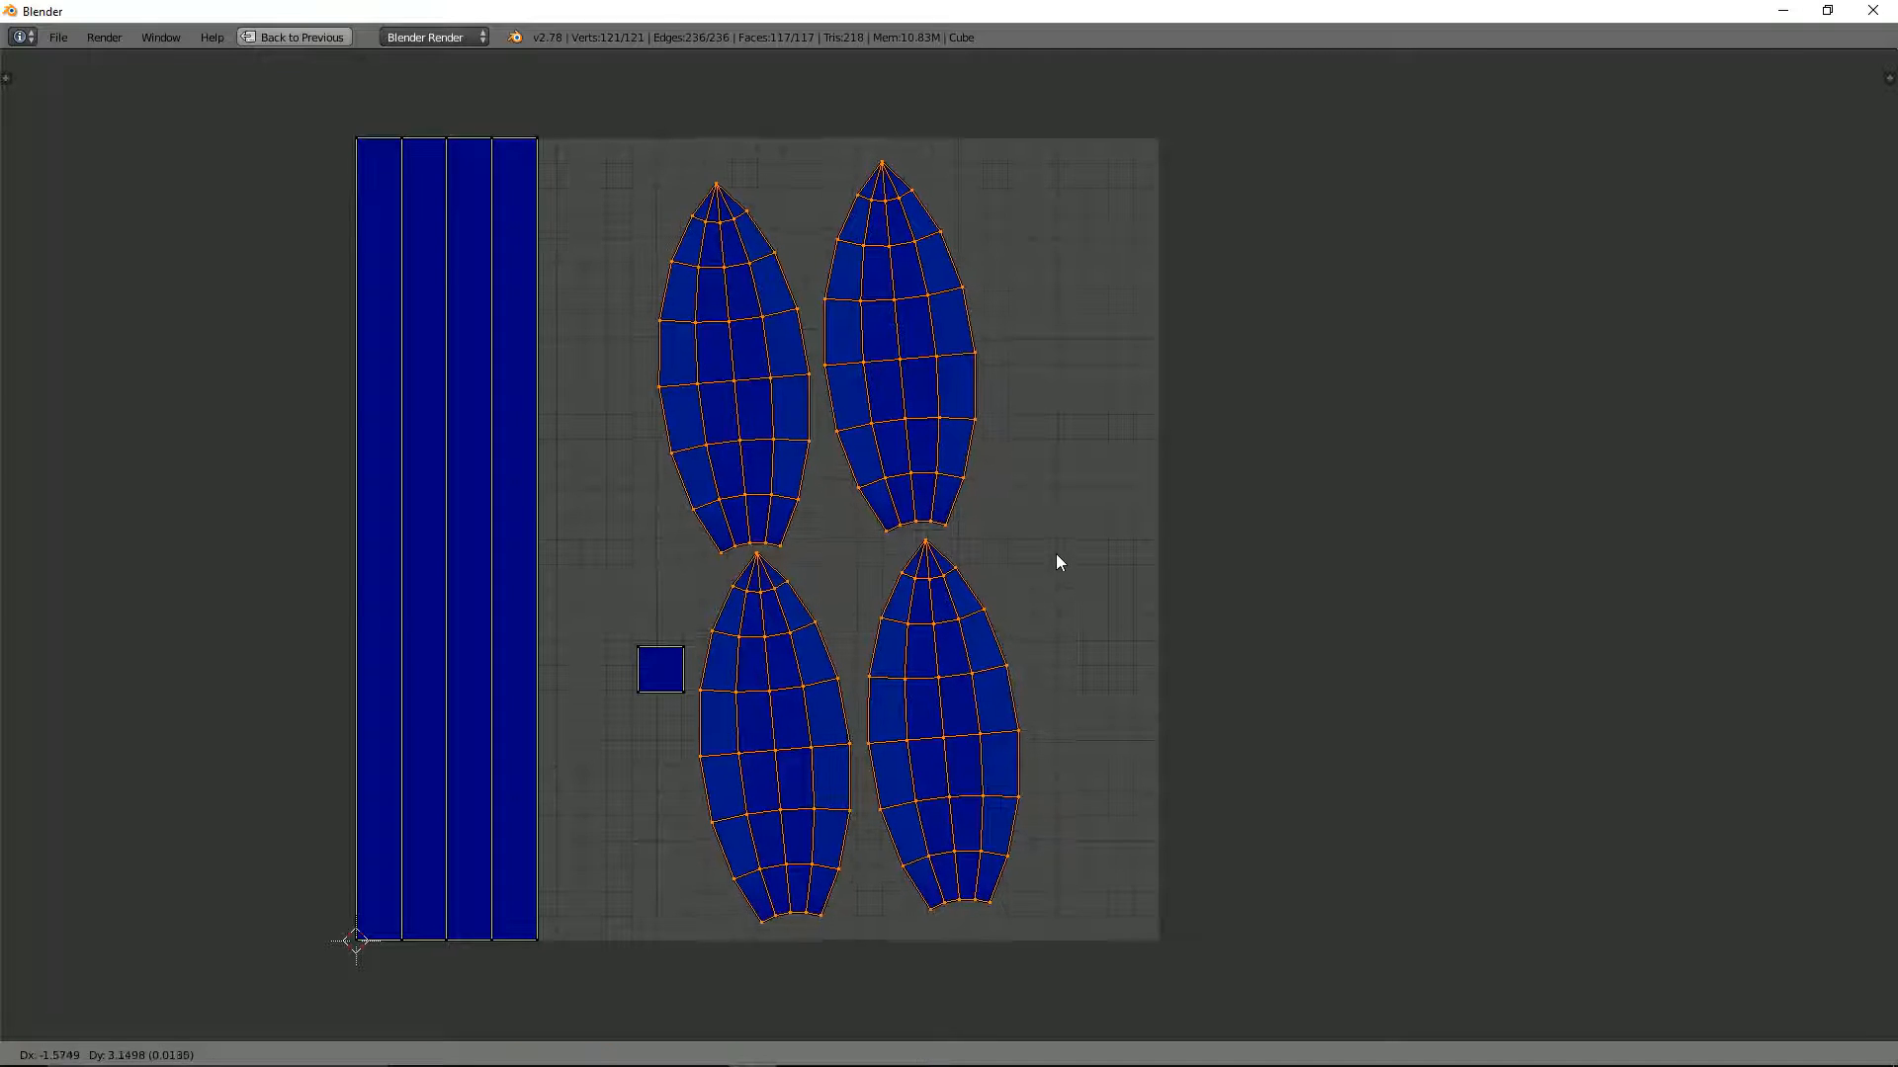
{"action": "left_click", "coordinate": [1055, 563]}
{"action": "key", "text": "r"}
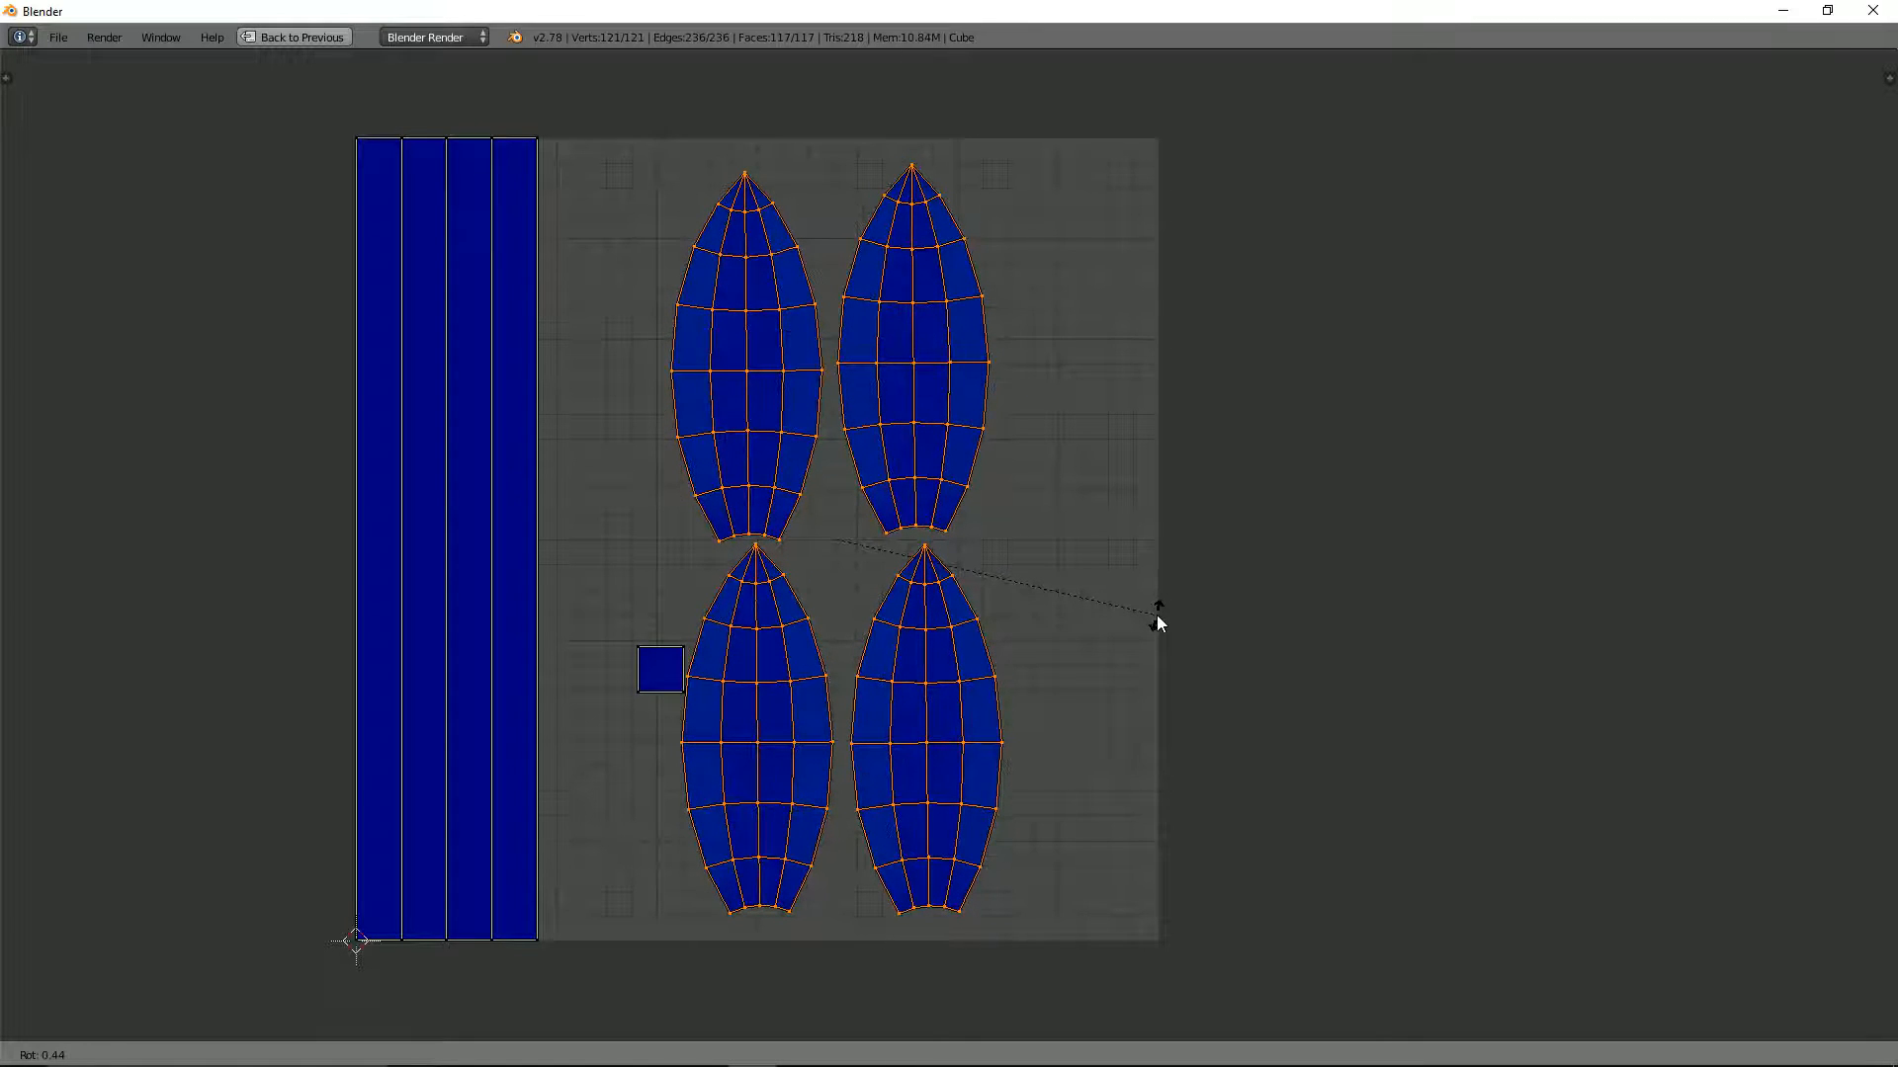
{"action": "left_click", "coordinate": [1157, 614]}
{"action": "scroll", "coordinate": [1020, 572], "scroll_direction": "down", "scroll_amount": 3}
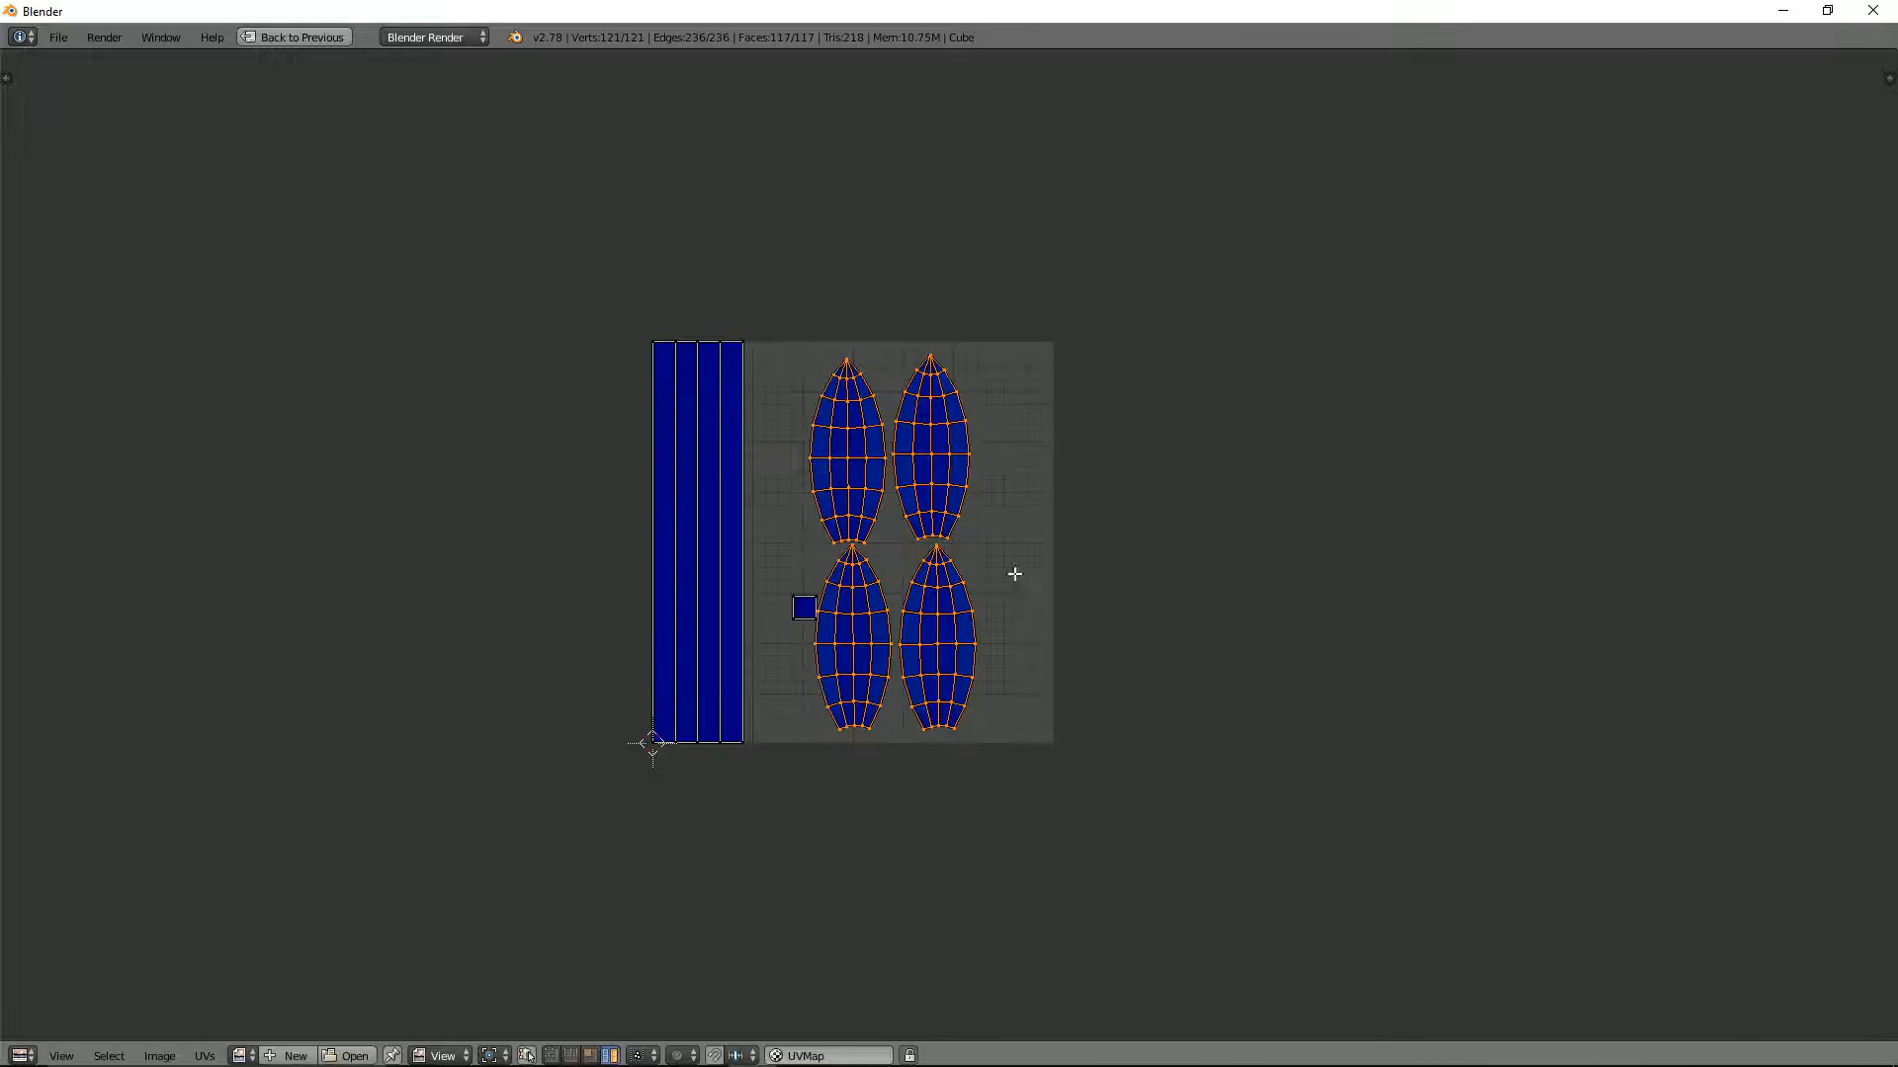
{"action": "key", "text": "ctrl+Up"}
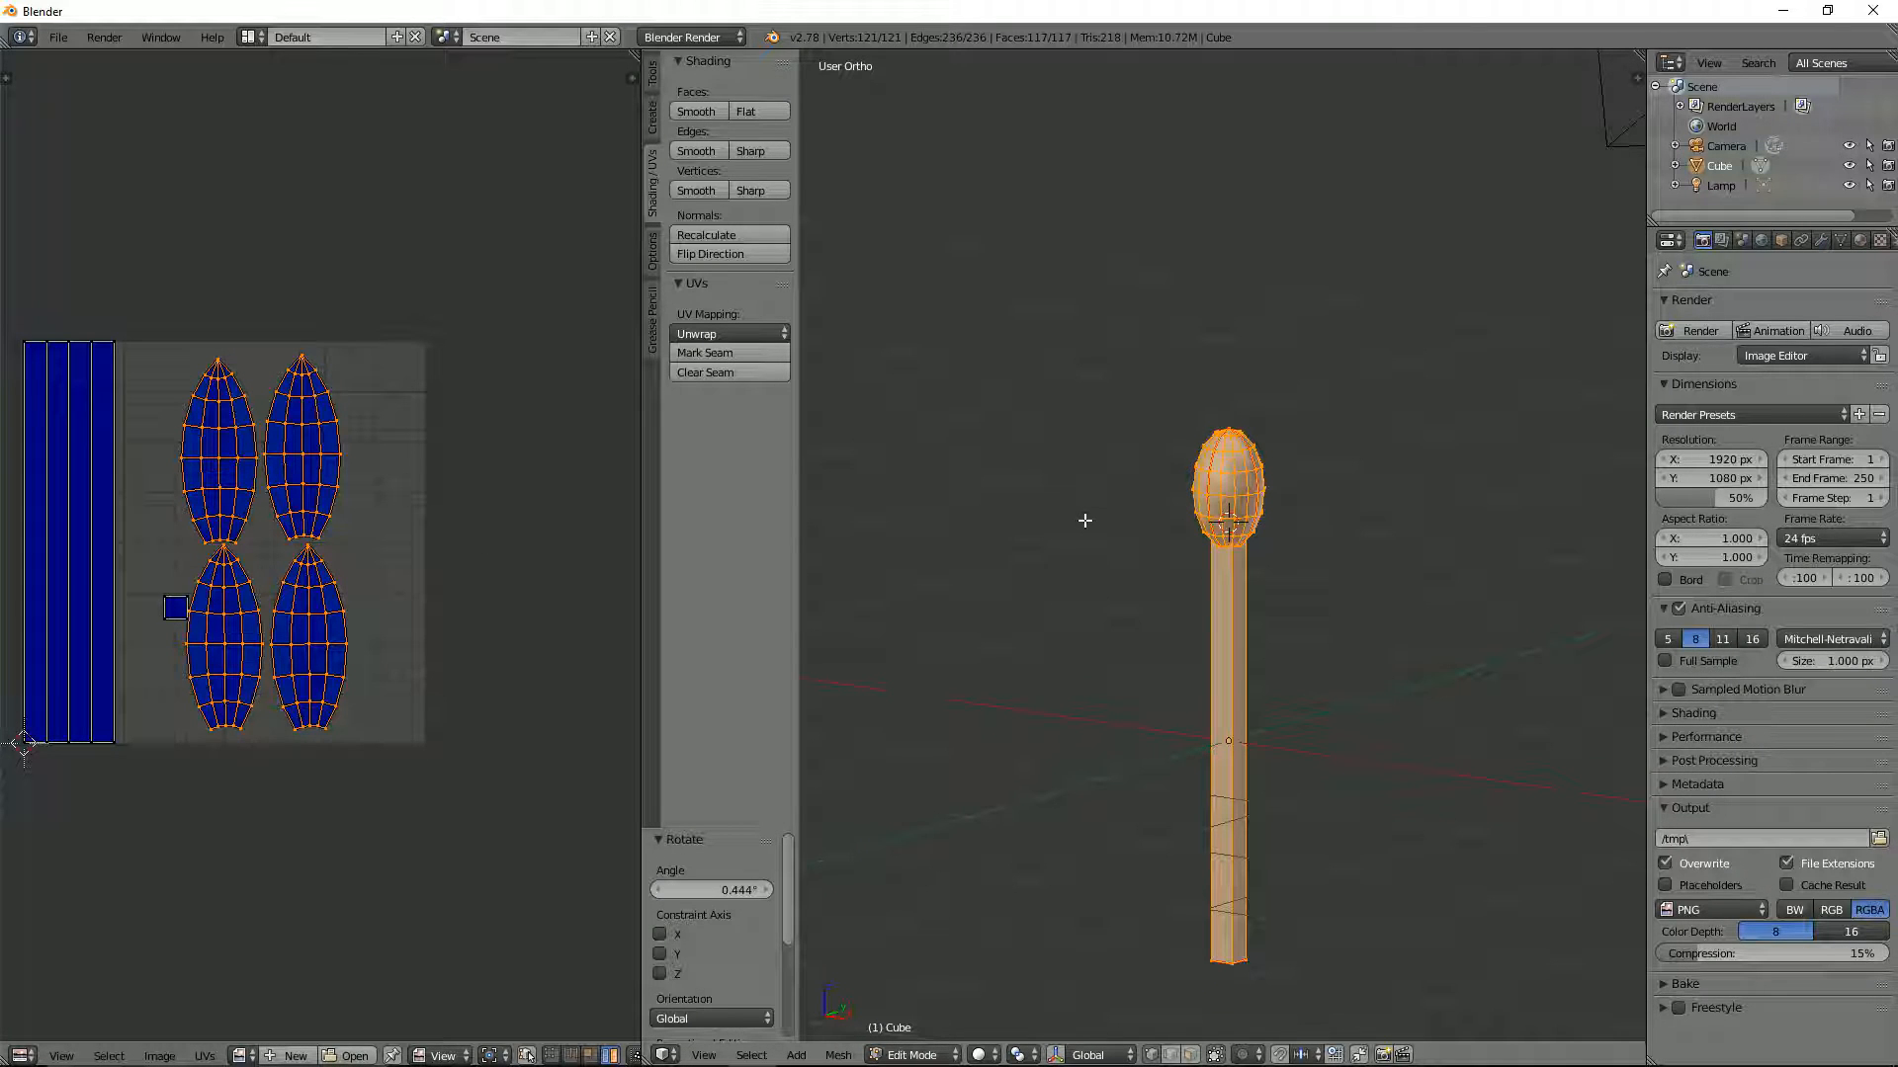
Start saving the file and create a folder named Nim inside Documents\Blender, opening it as the save location
{"action": "middle_click_drag", "start_coordinate": [1269, 550], "coordinate": [1264, 539]}
{"action": "key", "text": "ctrl+s"}
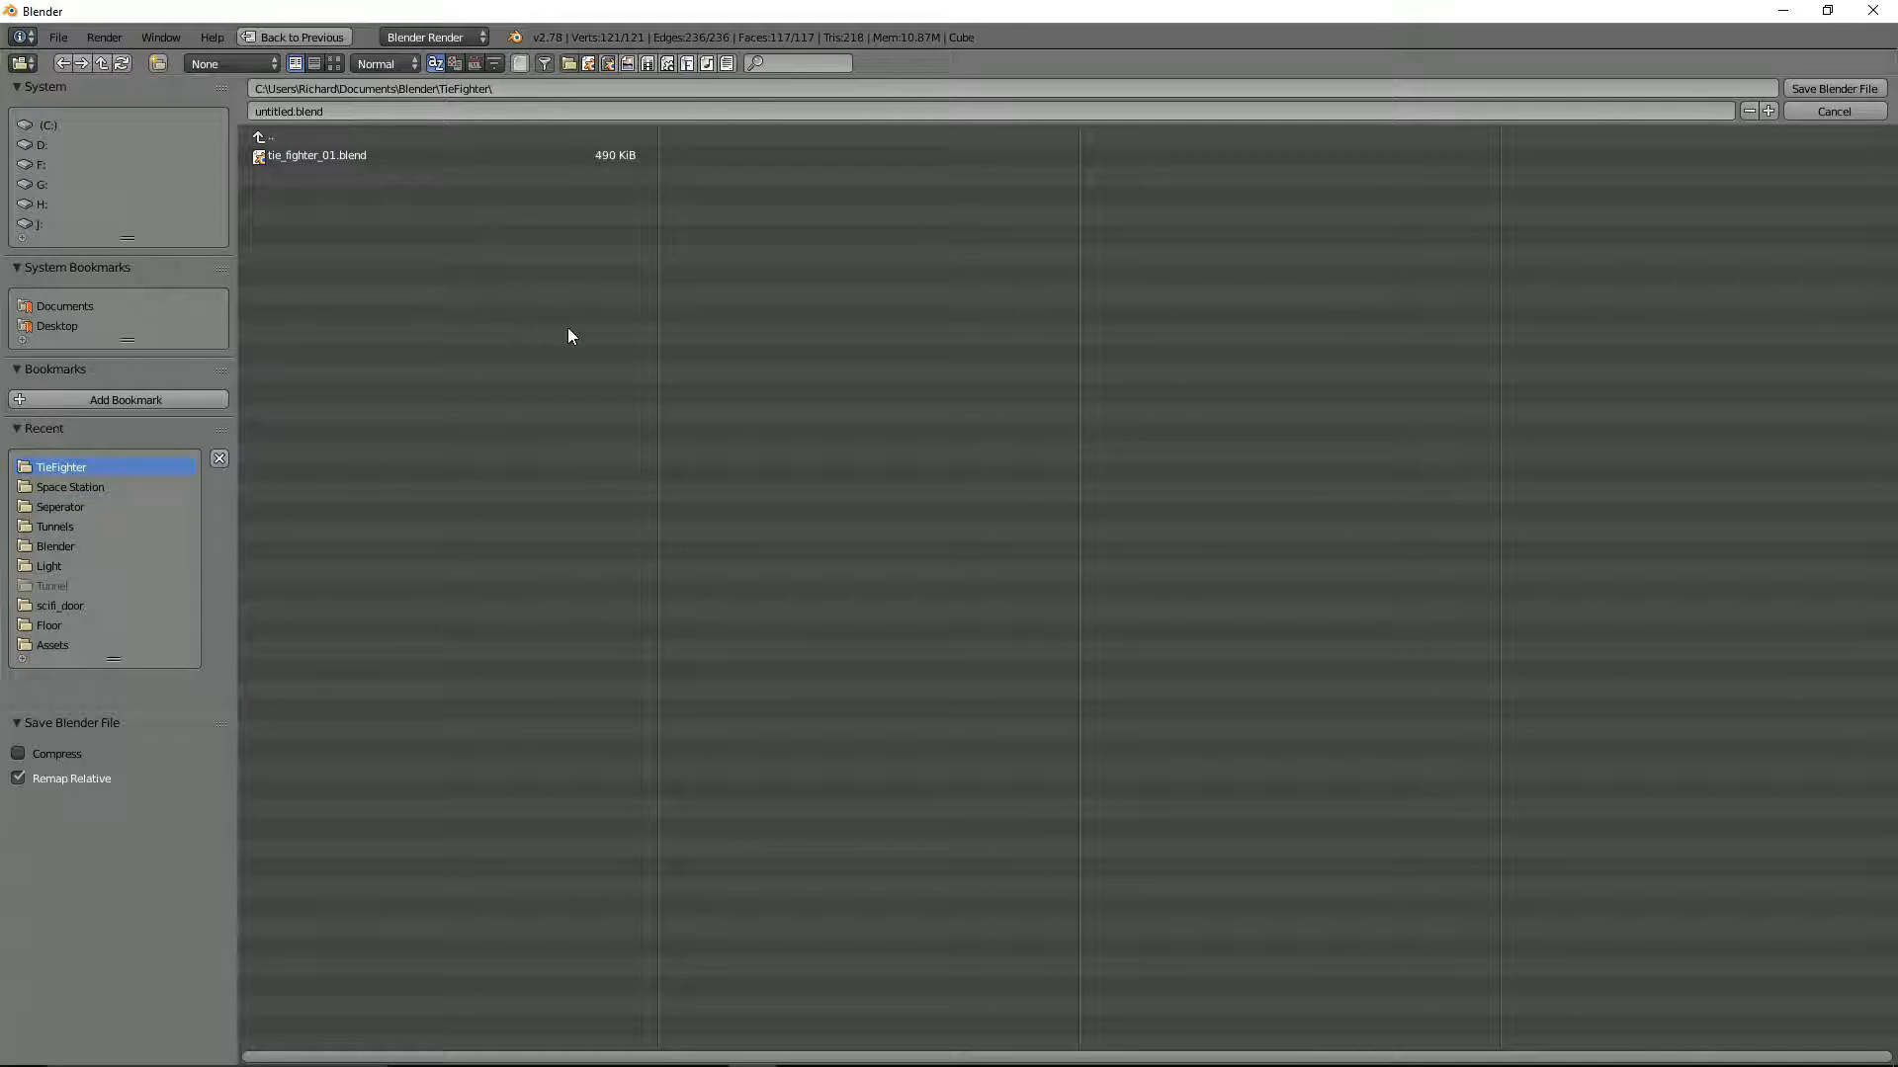
{"action": "left_click", "coordinate": [262, 136]}
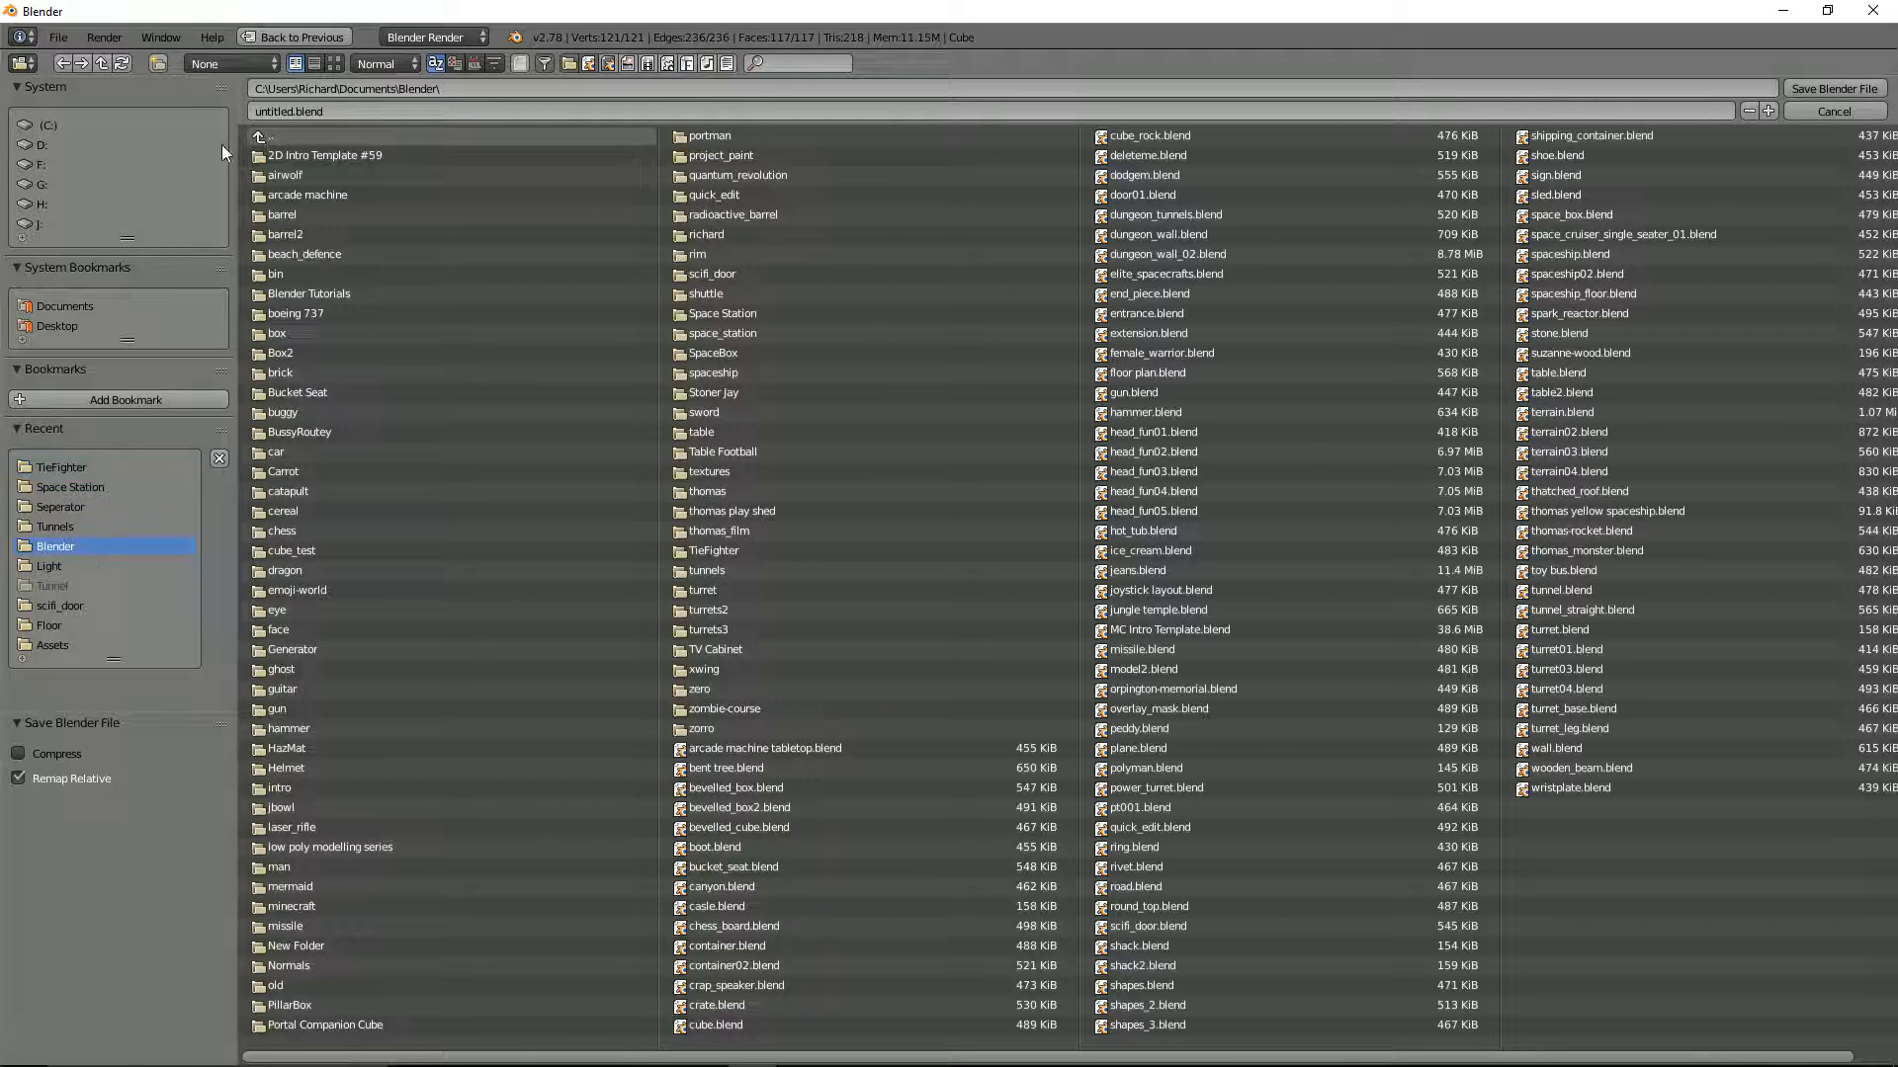
{"action": "left_click", "coordinate": [71, 306]}
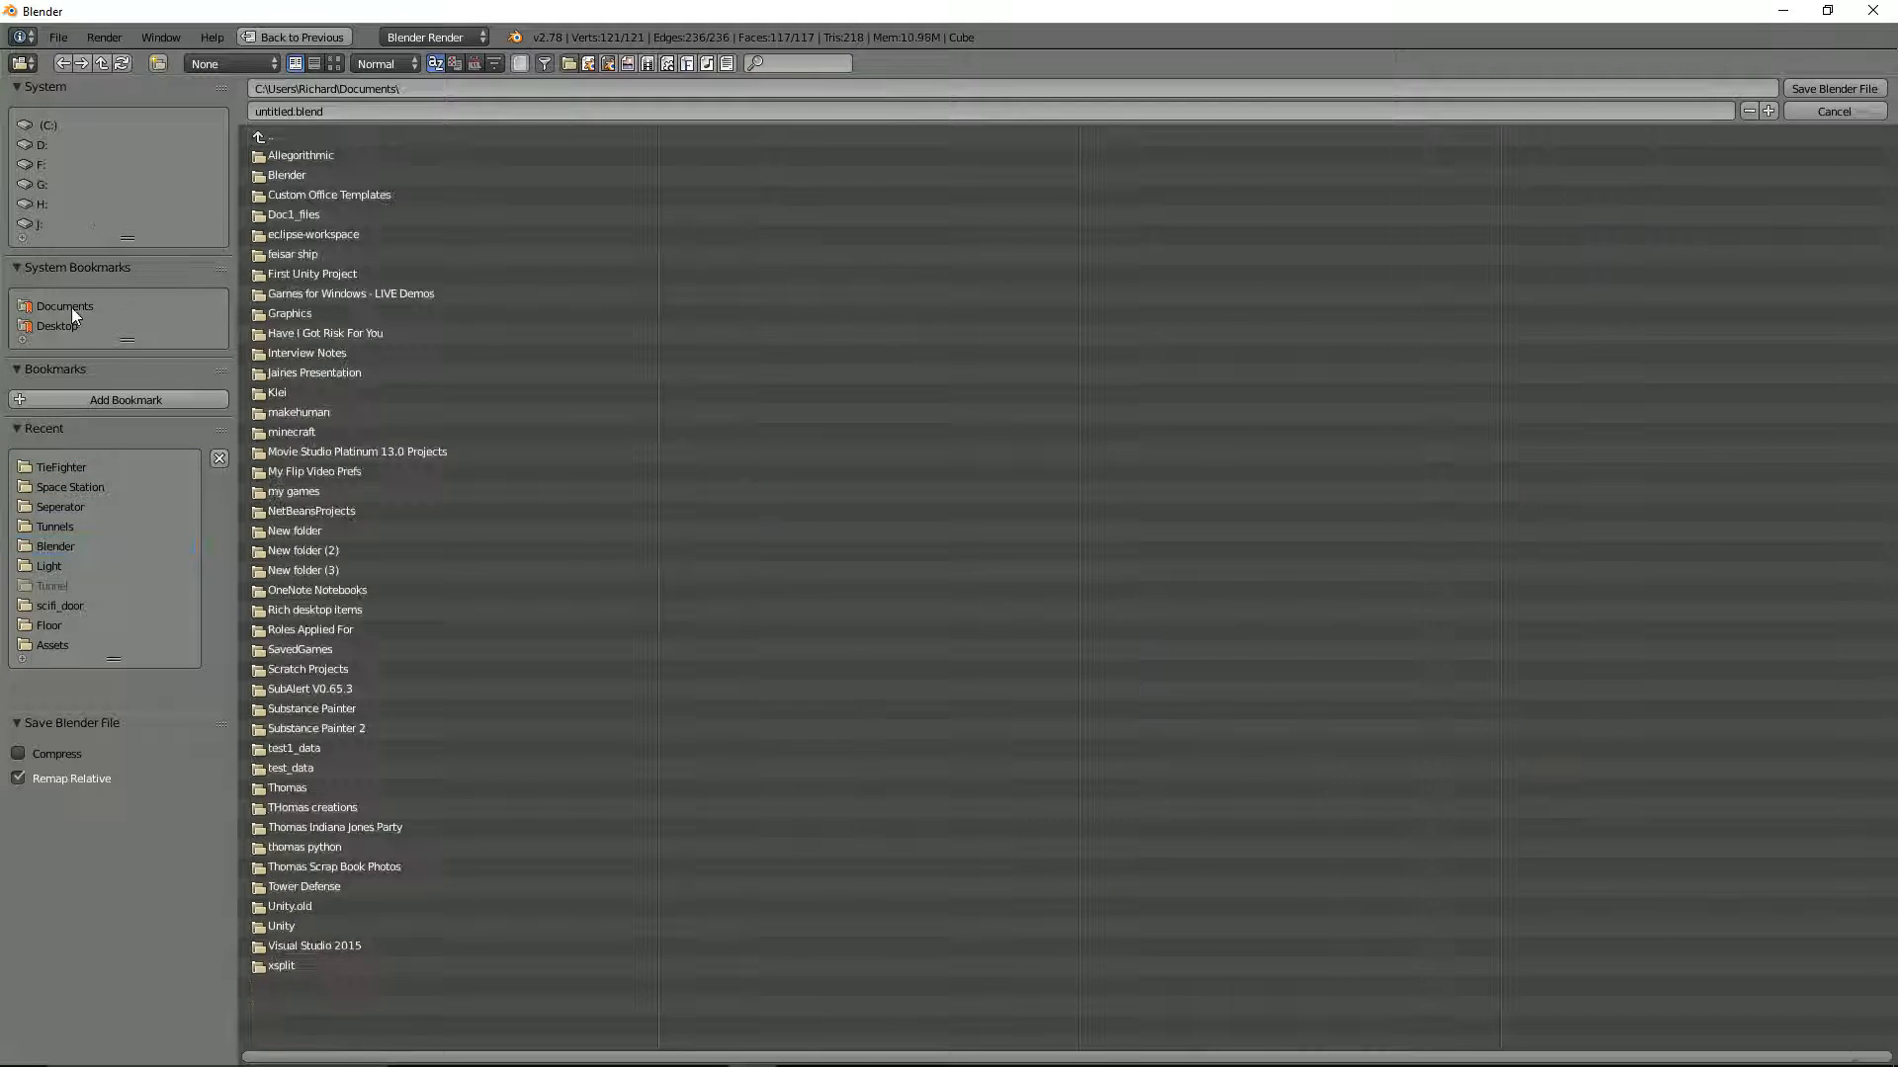
{"action": "left_click", "coordinate": [265, 178]}
{"action": "left_click", "coordinate": [157, 64]}
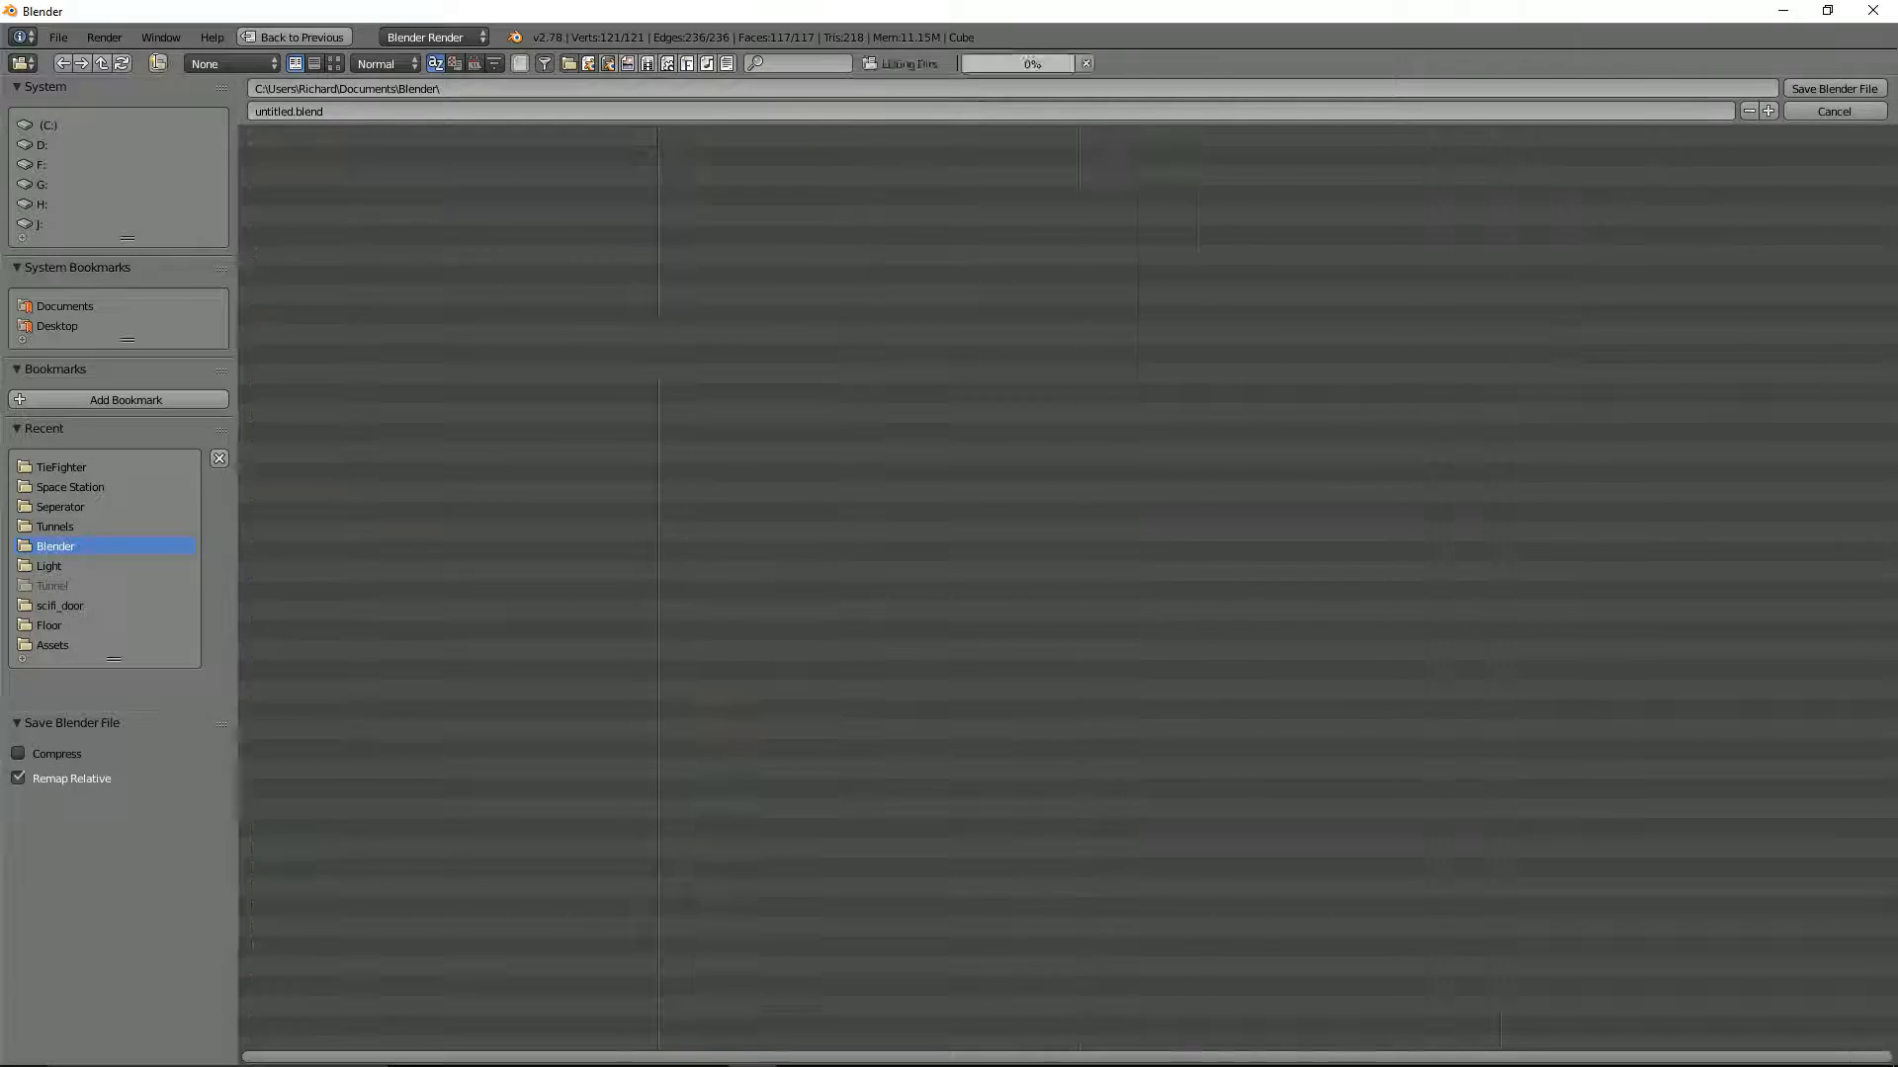
{"action": "type", "text": "Nim"}
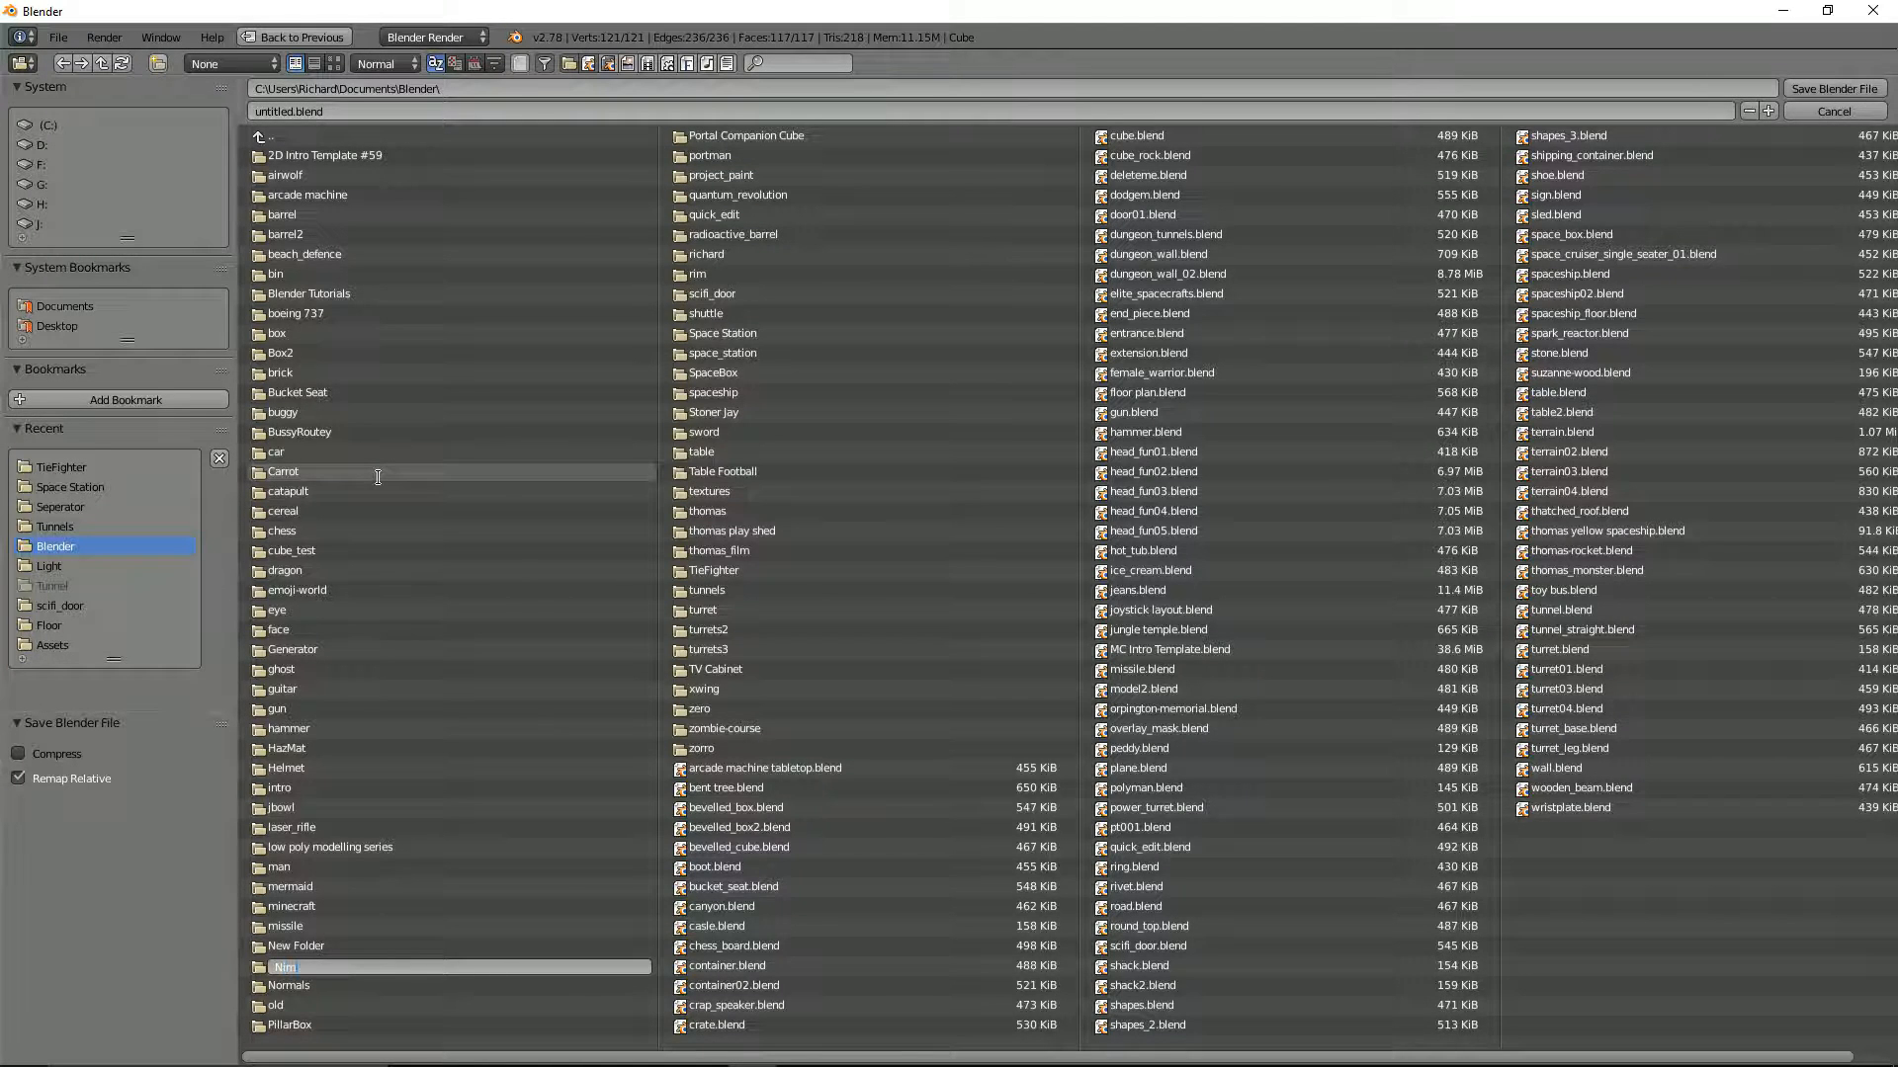
{"action": "key", "text": "Return"}
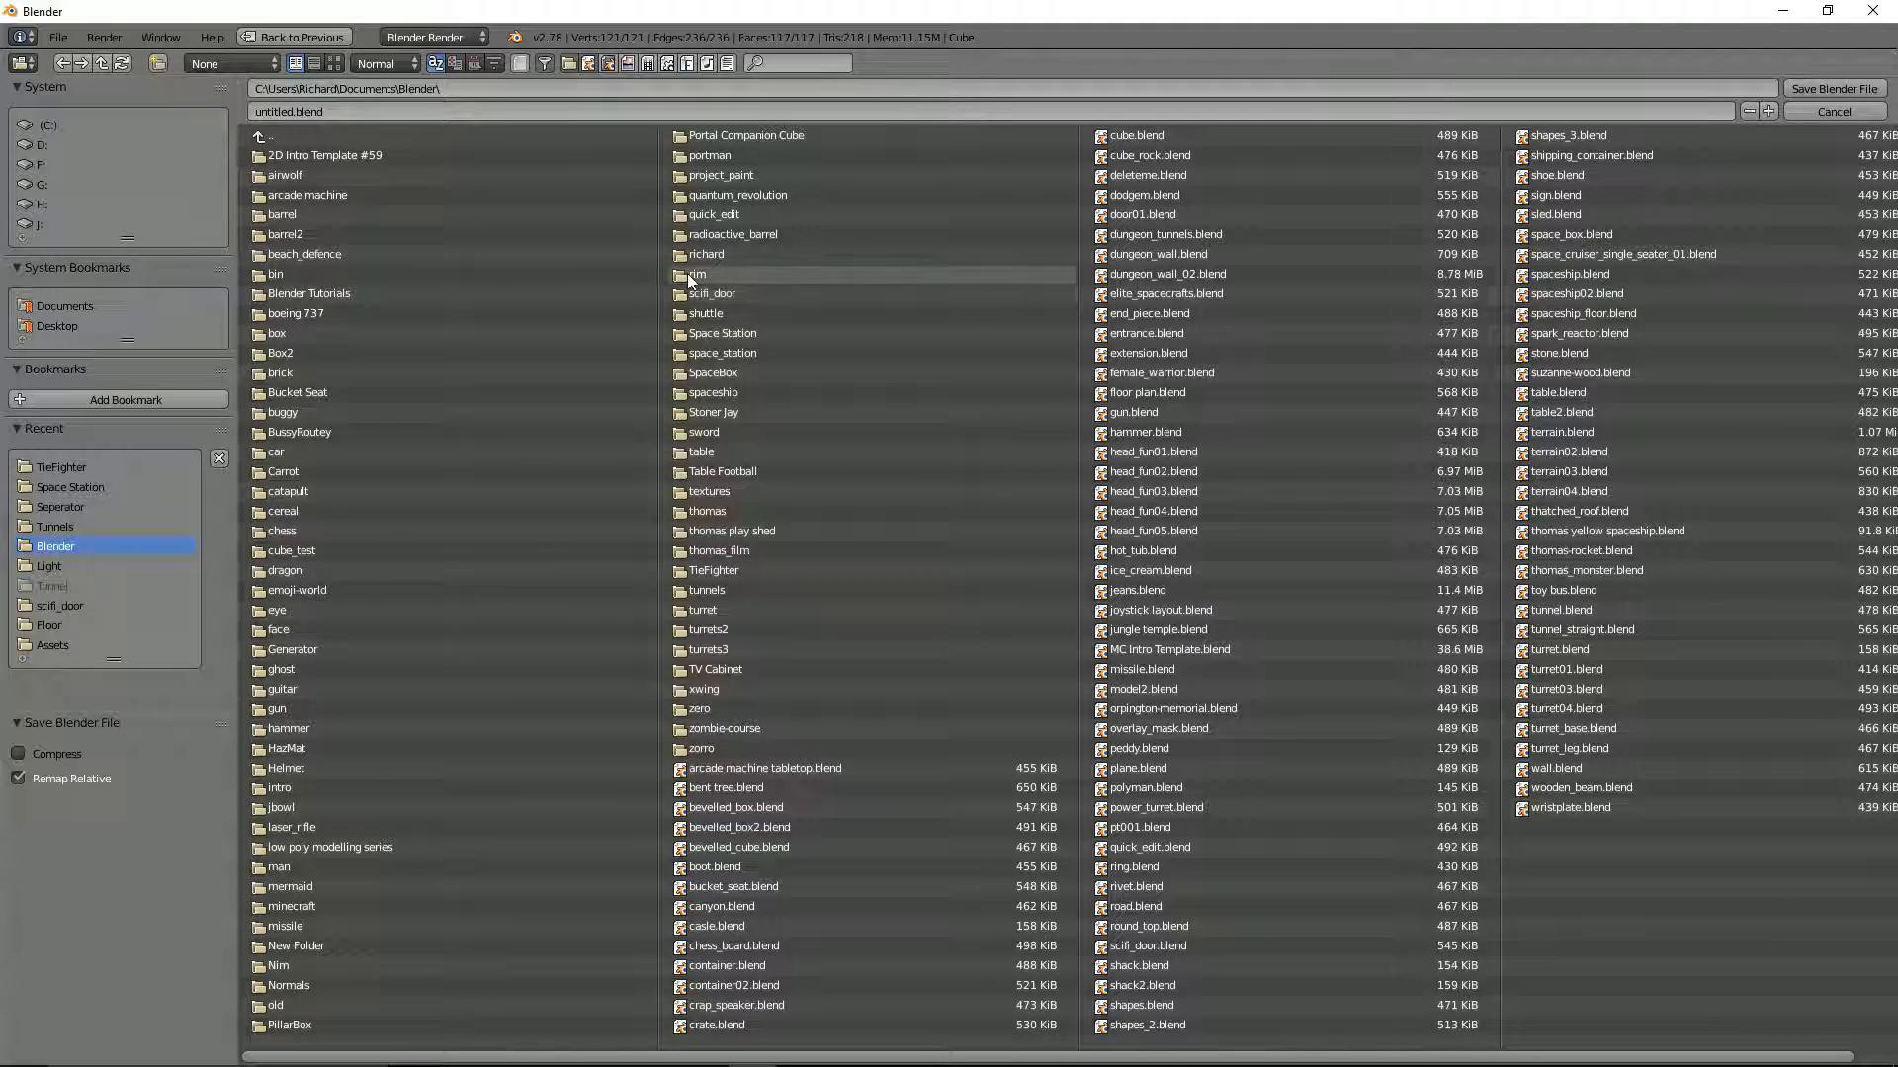
{"action": "left_click", "coordinate": [284, 966]}
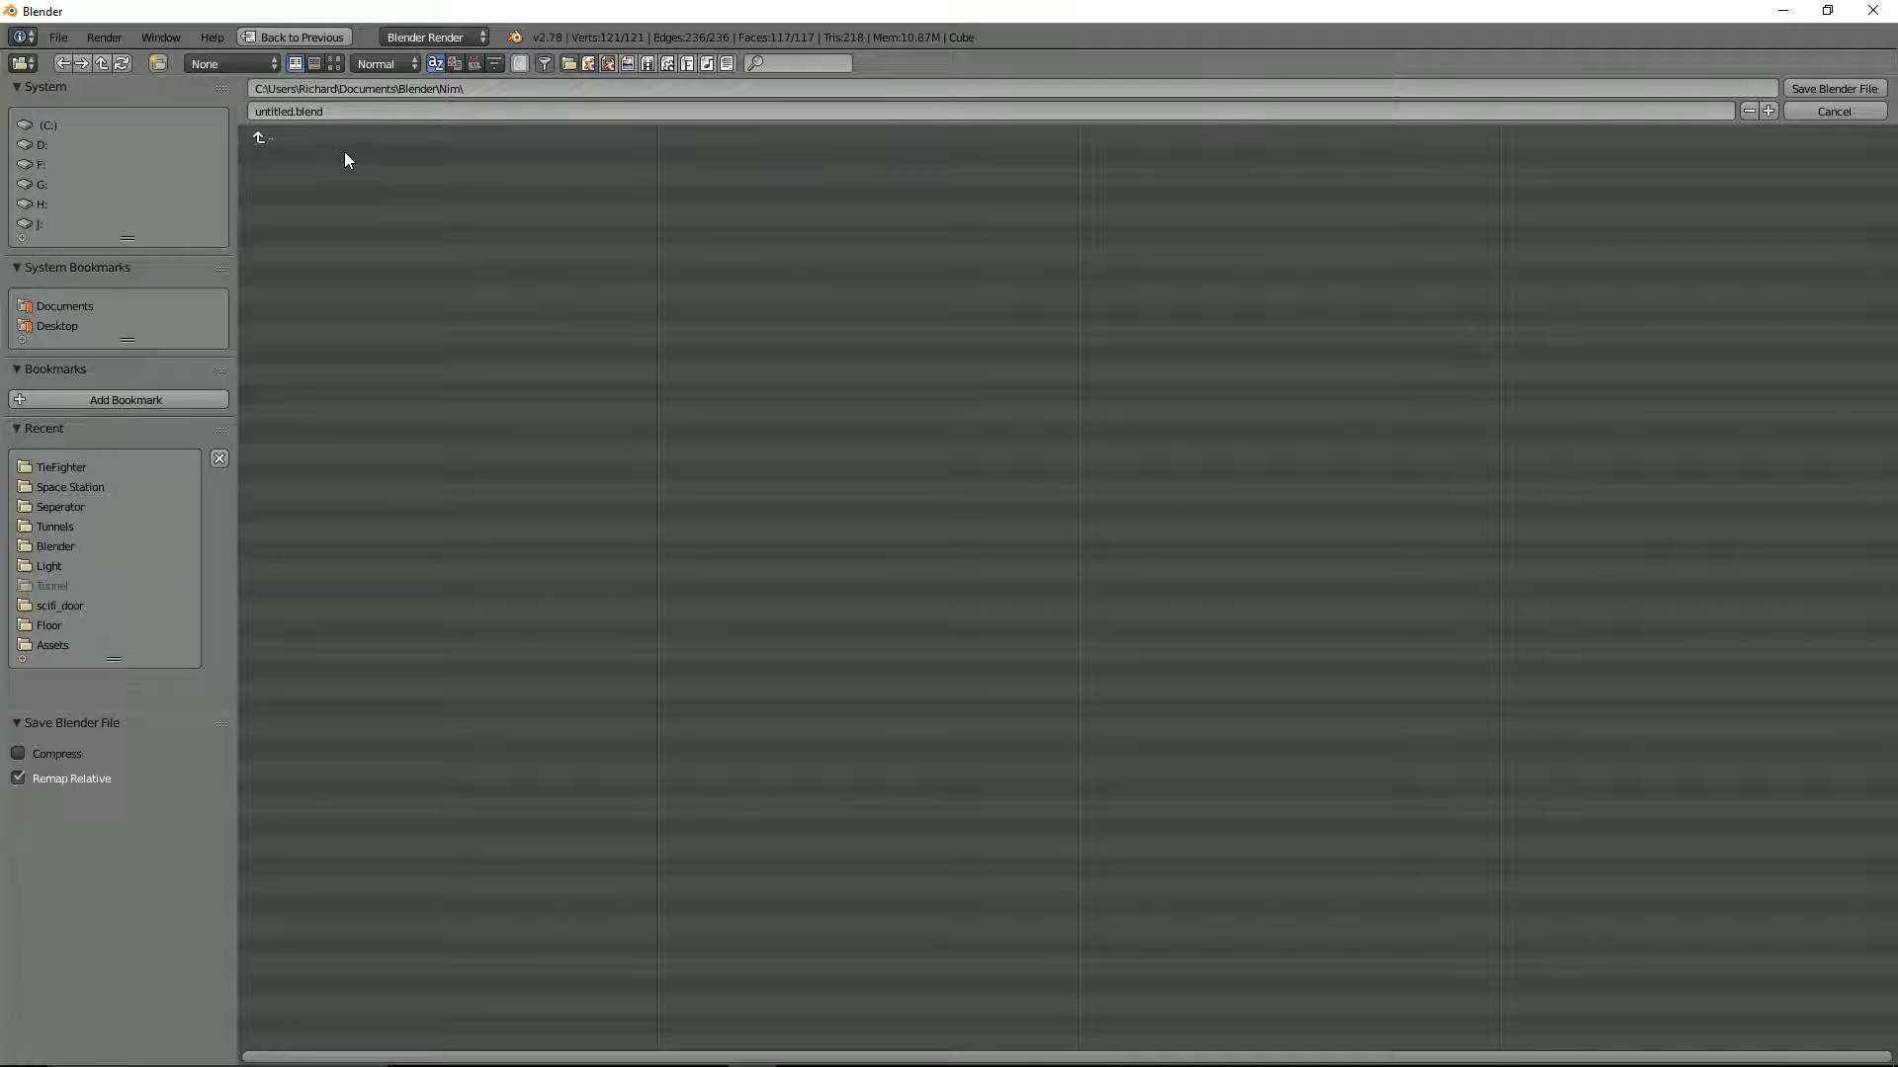
Name the file matchstick.blend and save it in the Nim folder
{"action": "left_click", "coordinate": [354, 105]}
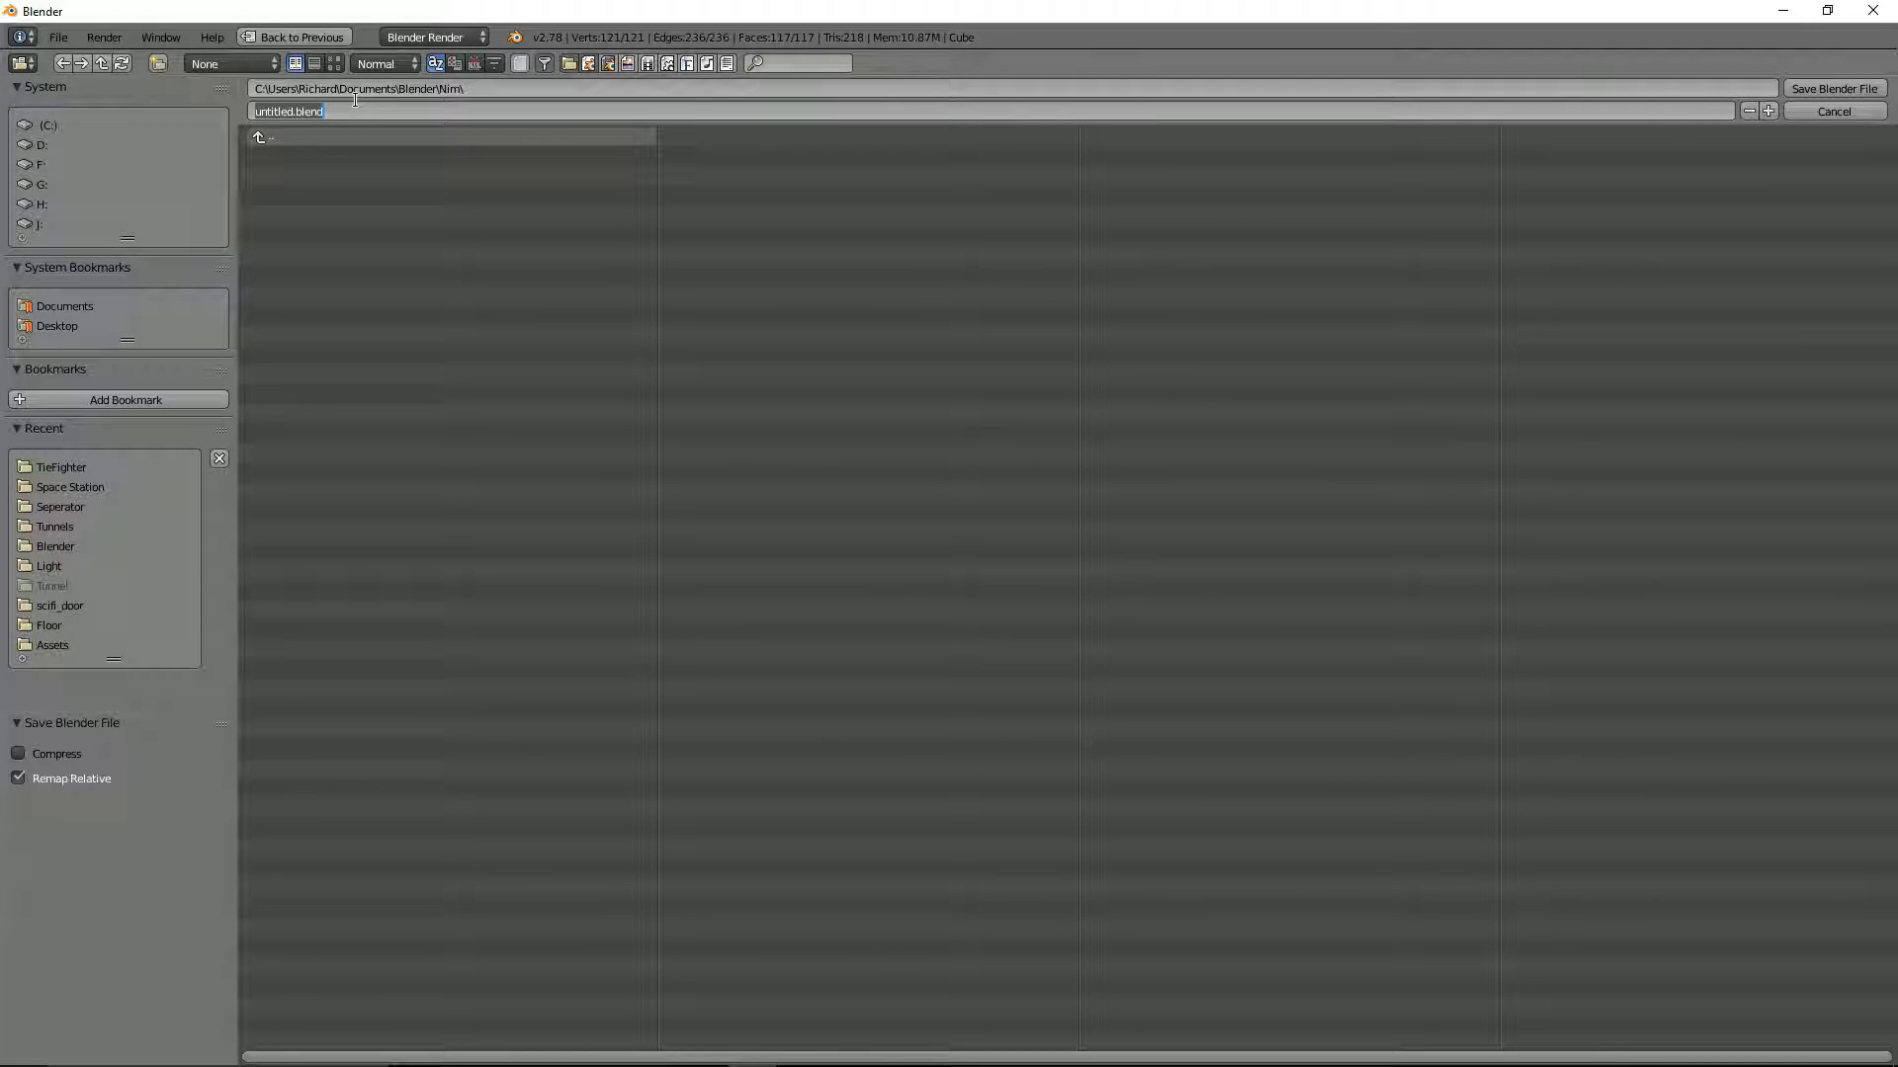
{"action": "type", "text": "Ti"}
{"action": "key", "text": "Return"}
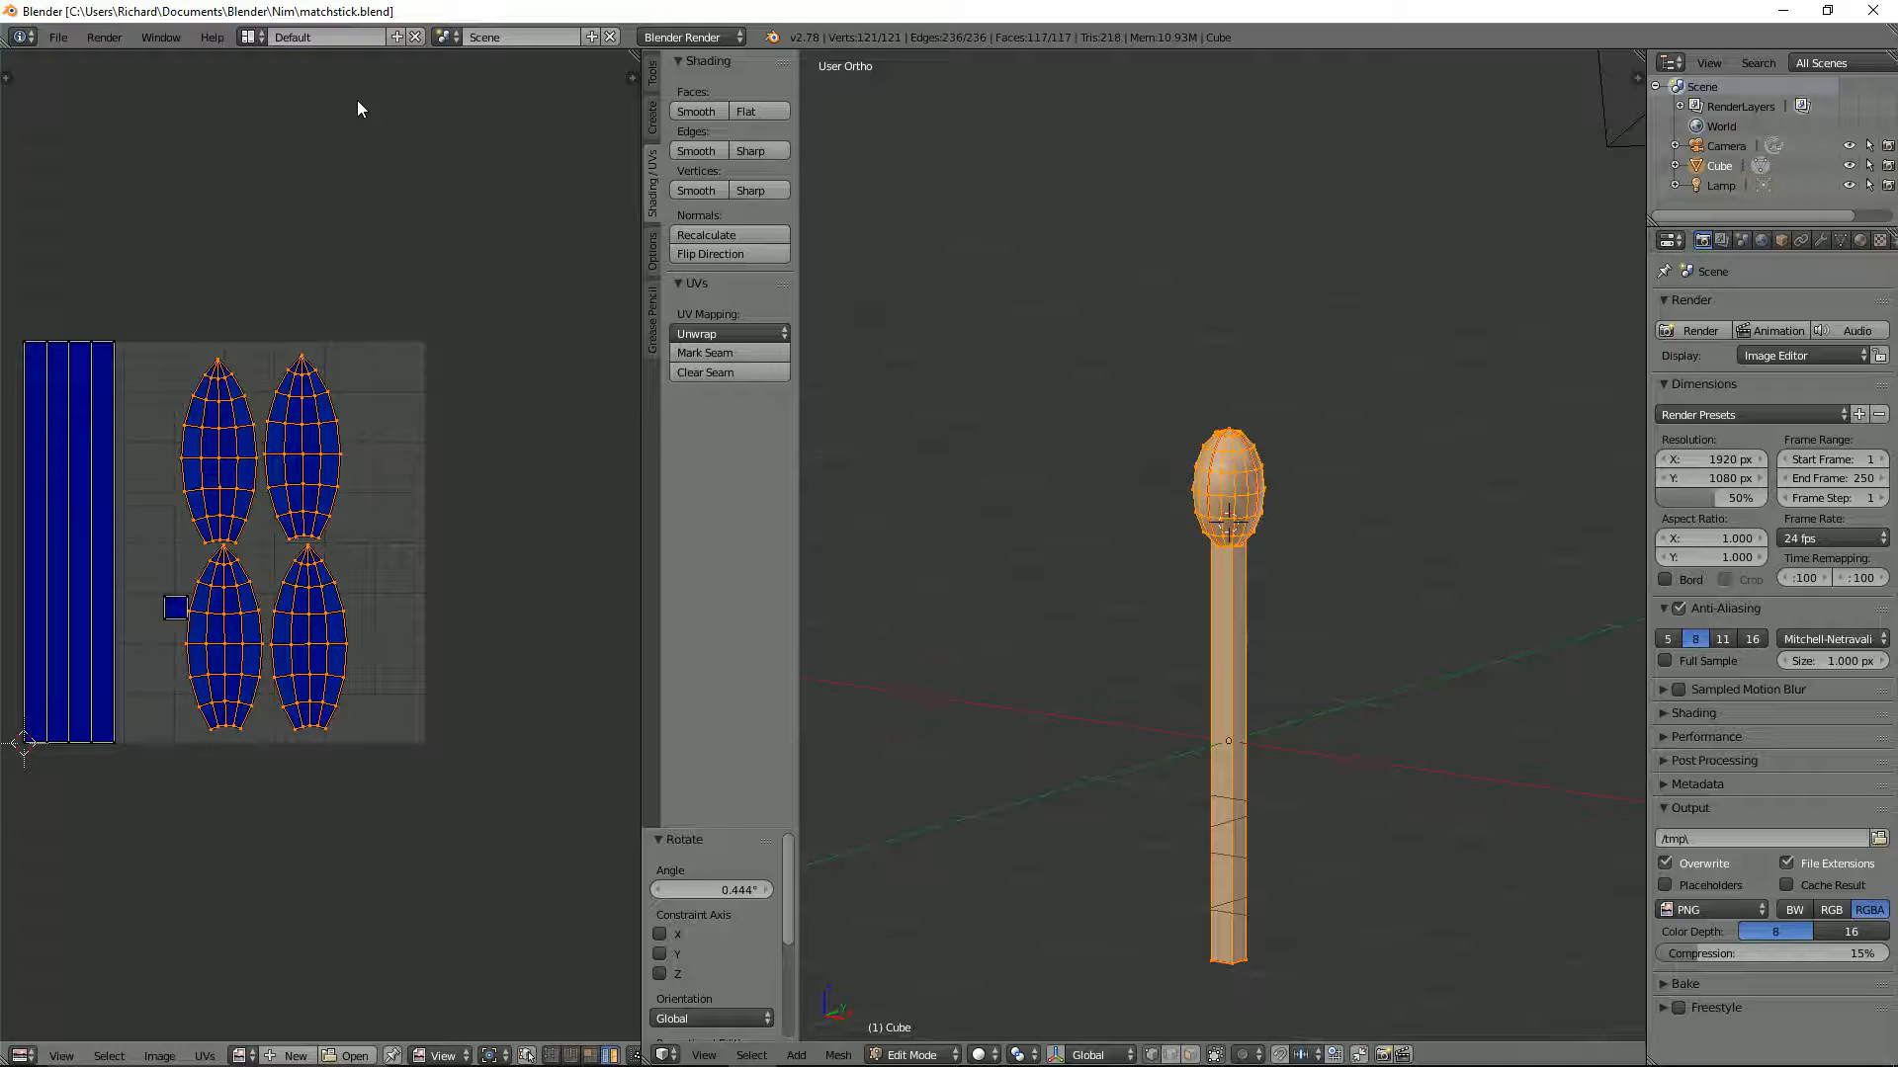
Export the matchstick to the Nim folder as matchstick.fbx, with Selected Objects and the experimental Apply Transform option enabled
{"action": "middle_click_drag", "start_coordinate": [1221, 593], "coordinate": [1215, 542]}
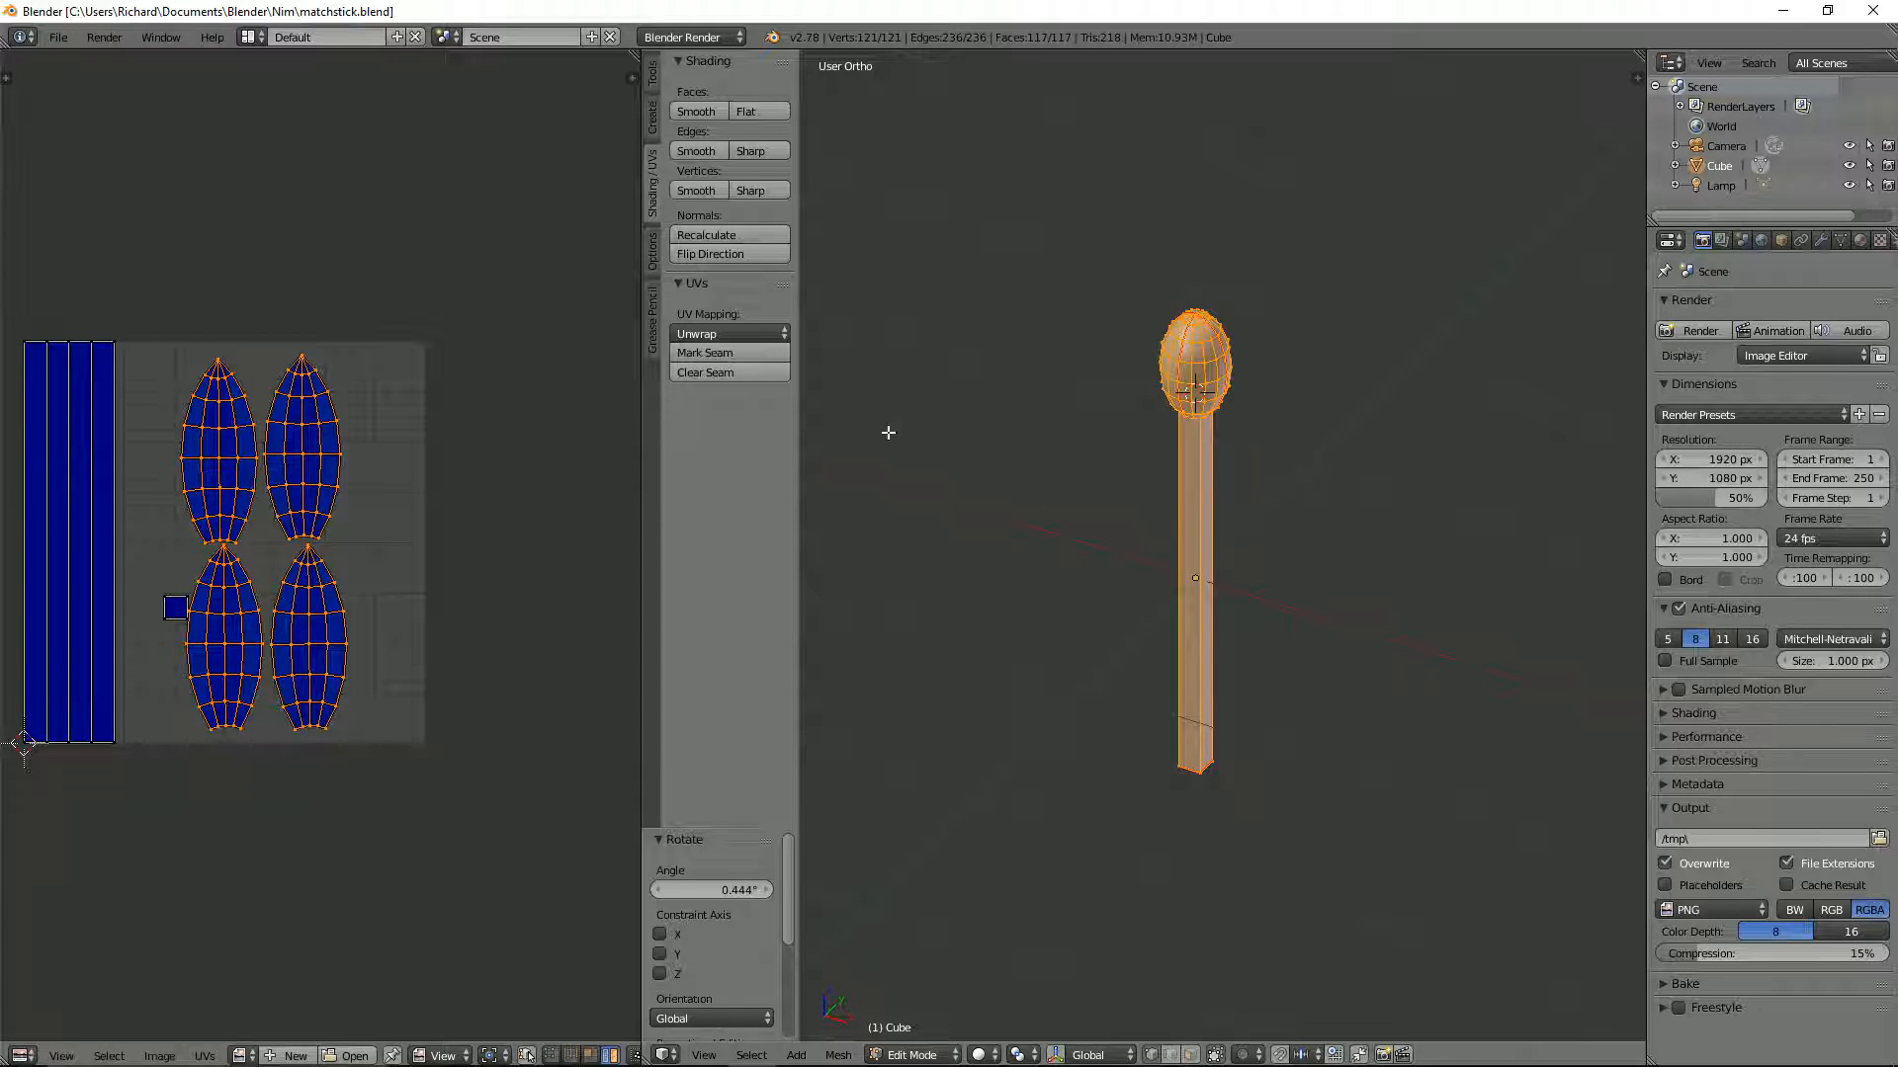
{"action": "left_click", "coordinate": [60, 39]}
{"action": "mouse_move", "coordinate": [104, 415]}
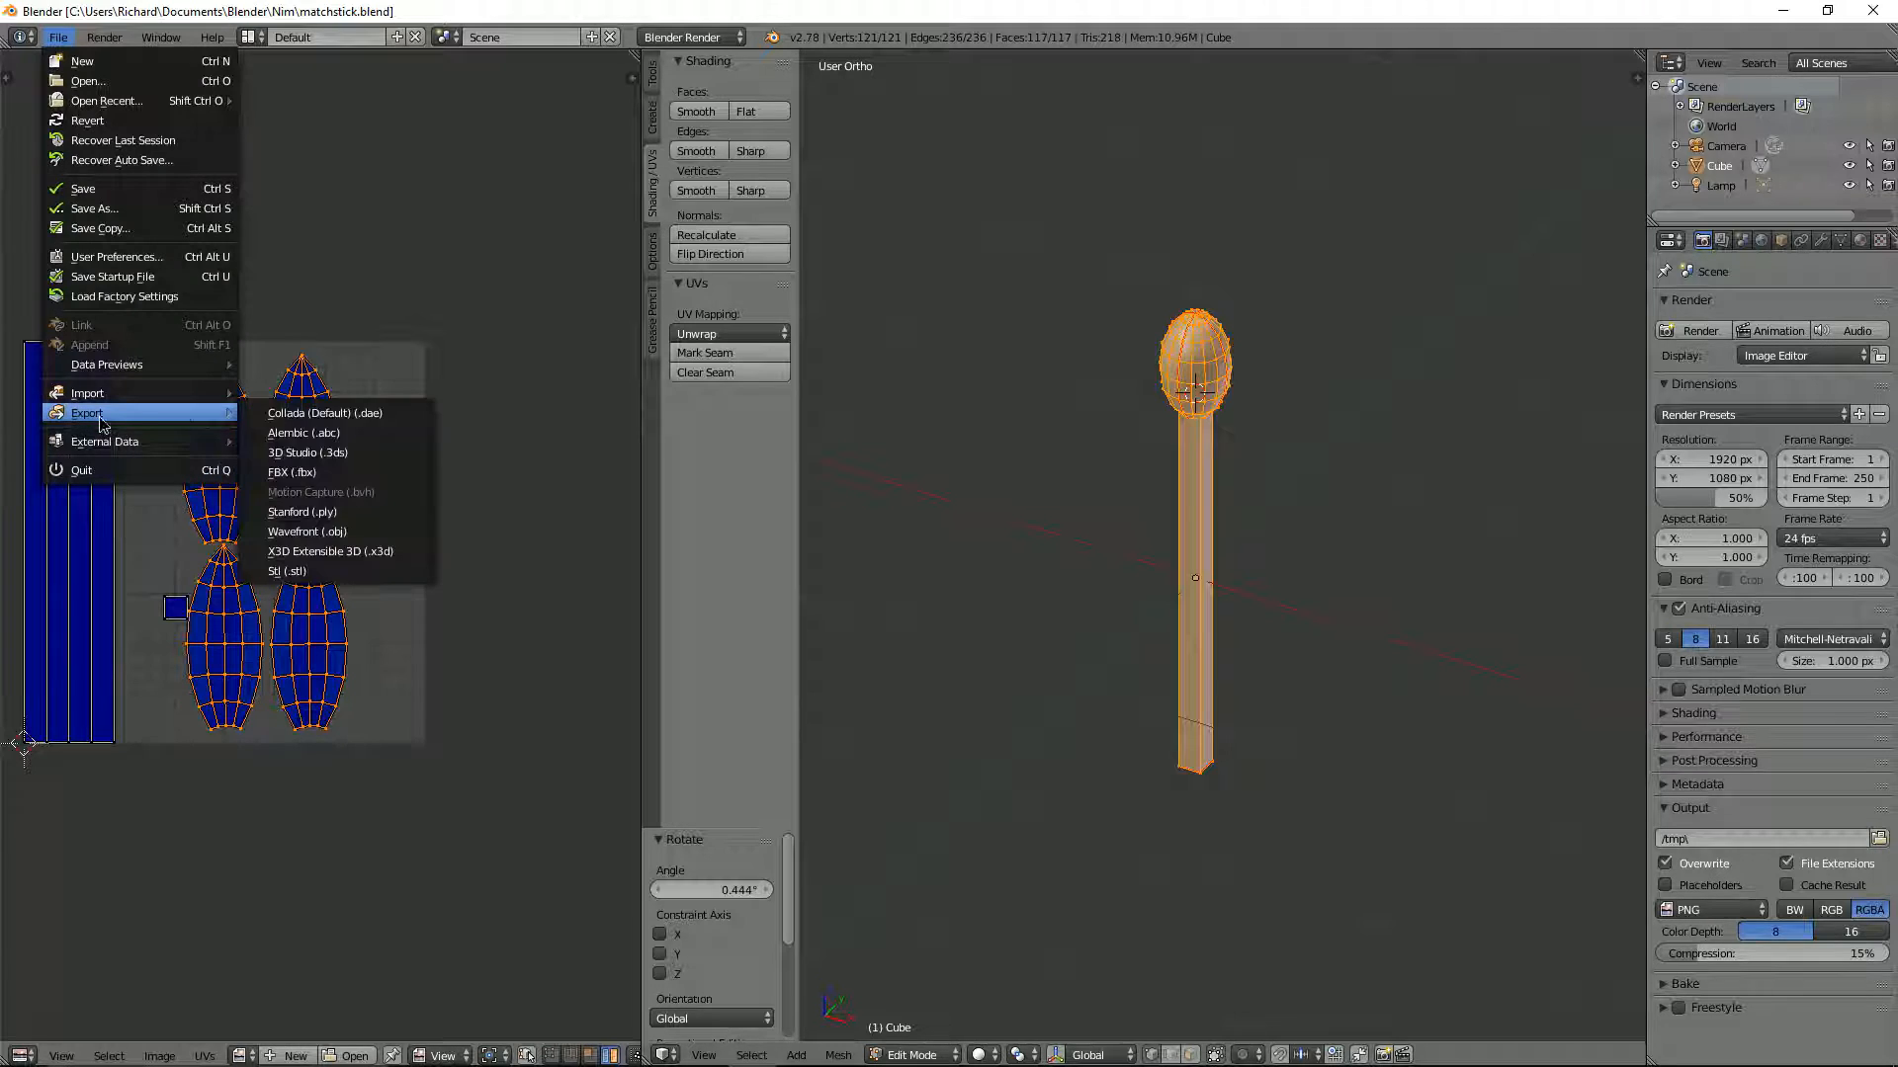
{"action": "left_click", "coordinate": [298, 472]}
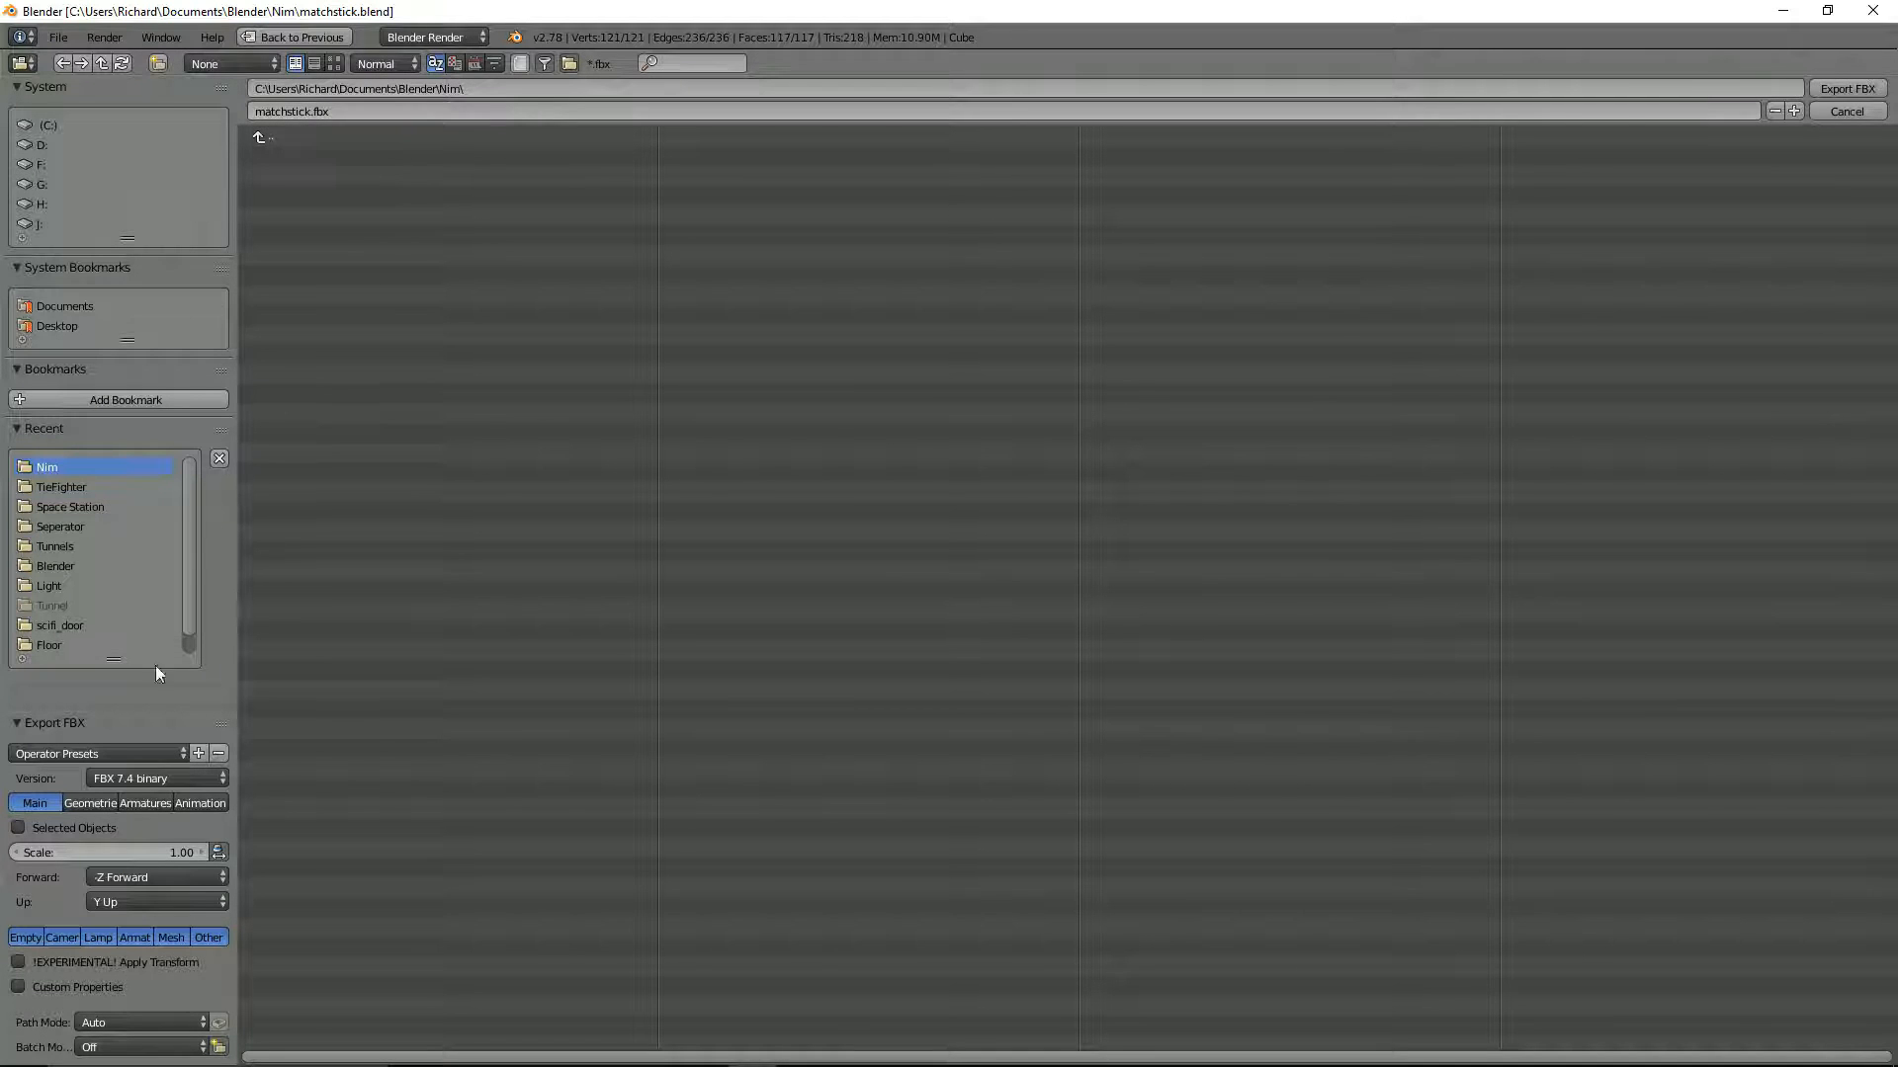
{"action": "left_click", "coordinate": [54, 826]}
{"action": "left_click", "coordinate": [63, 964]}
{"action": "left_click", "coordinate": [1828, 91]}
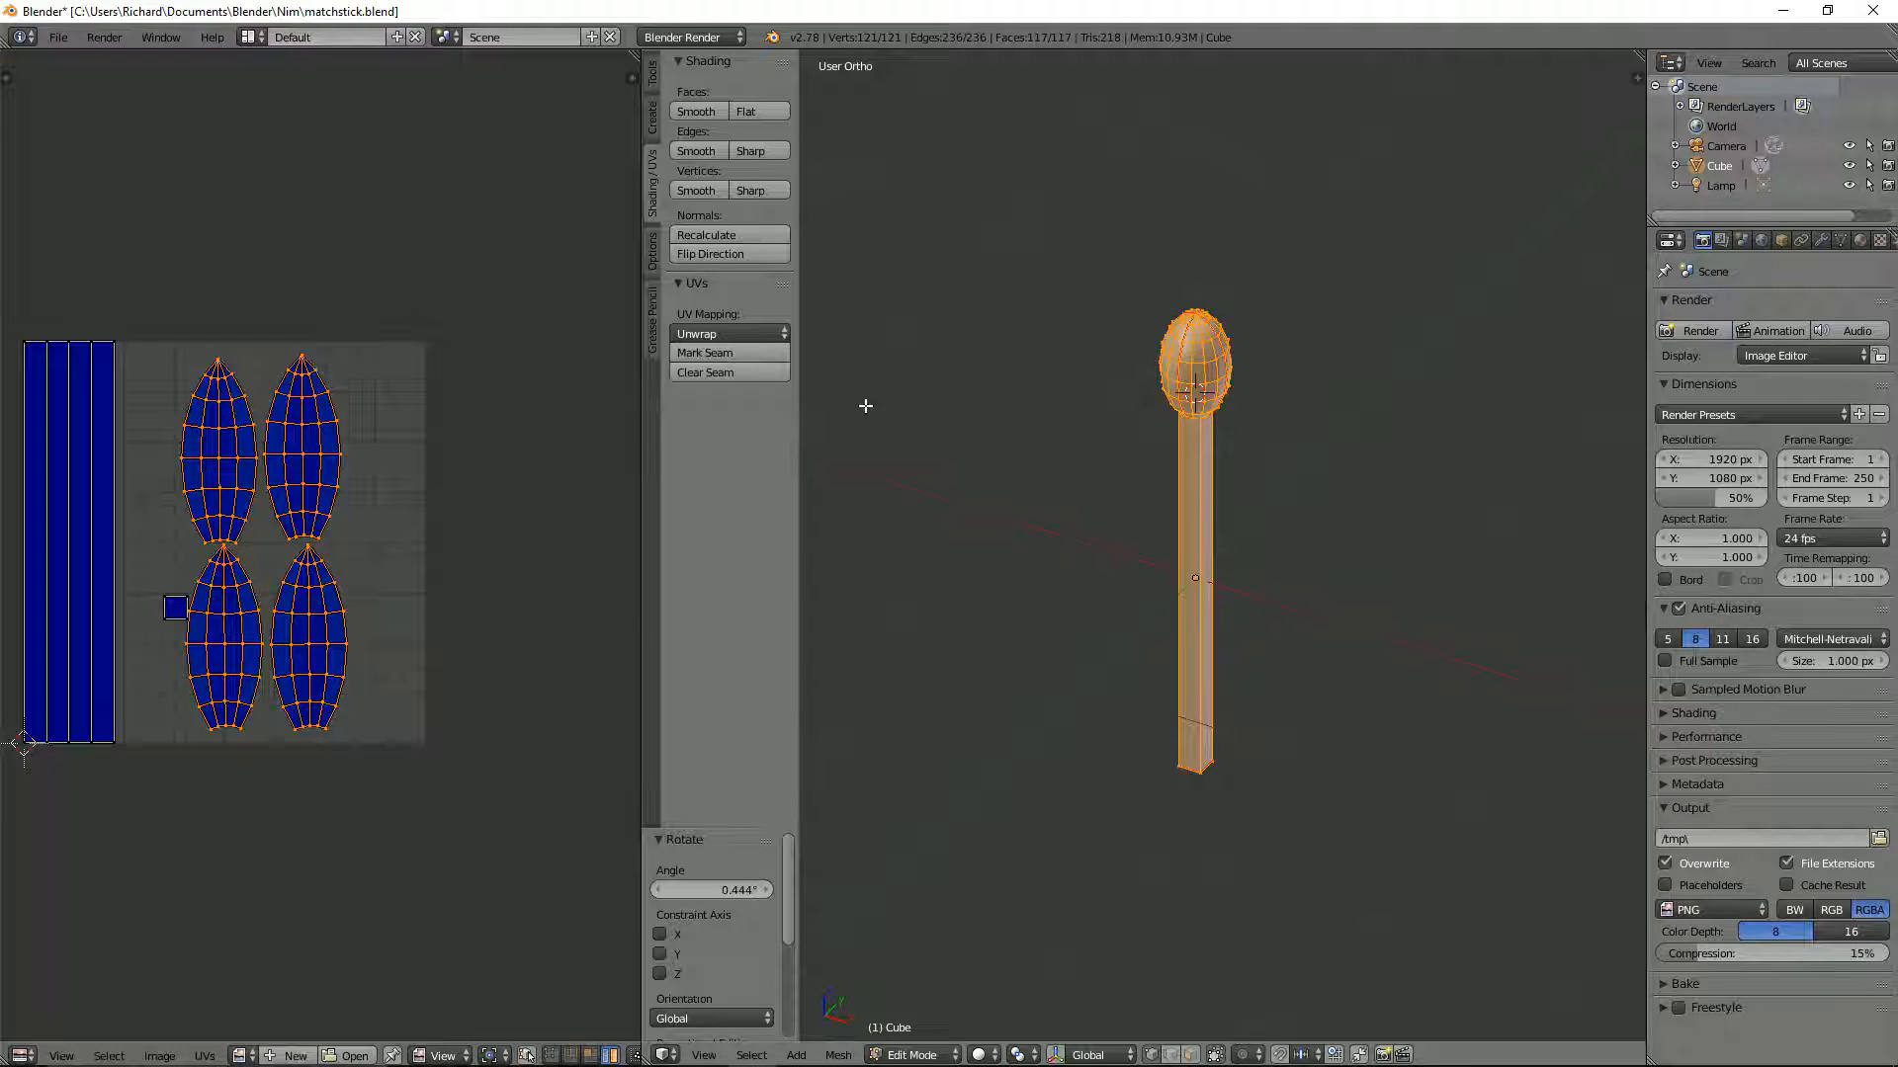
Return to Object Mode in front view, show the transform properties, and apply the matchstick's rotation and scale
{"action": "scroll", "coordinate": [864, 406], "scroll_direction": "down", "scroll_amount": 2}
{"action": "key", "text": "KP_1"}
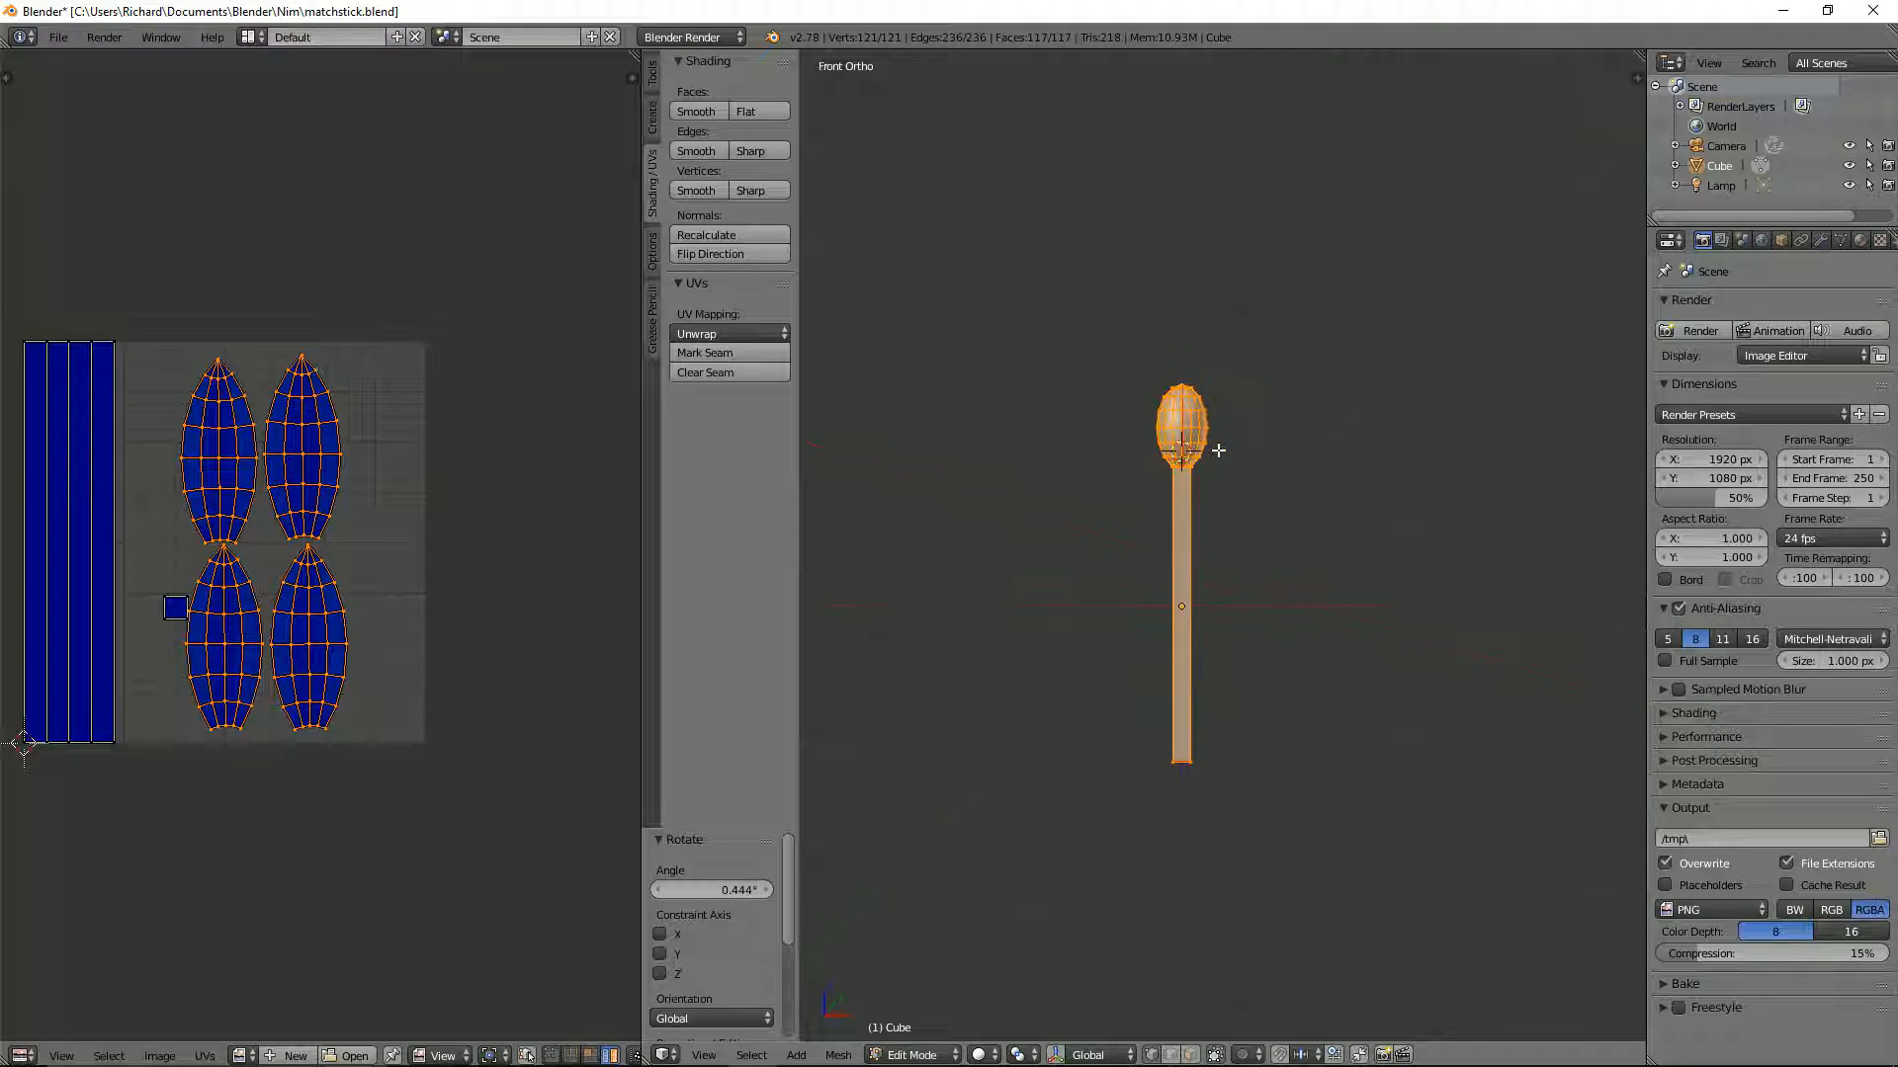
{"action": "key", "text": "Tab"}
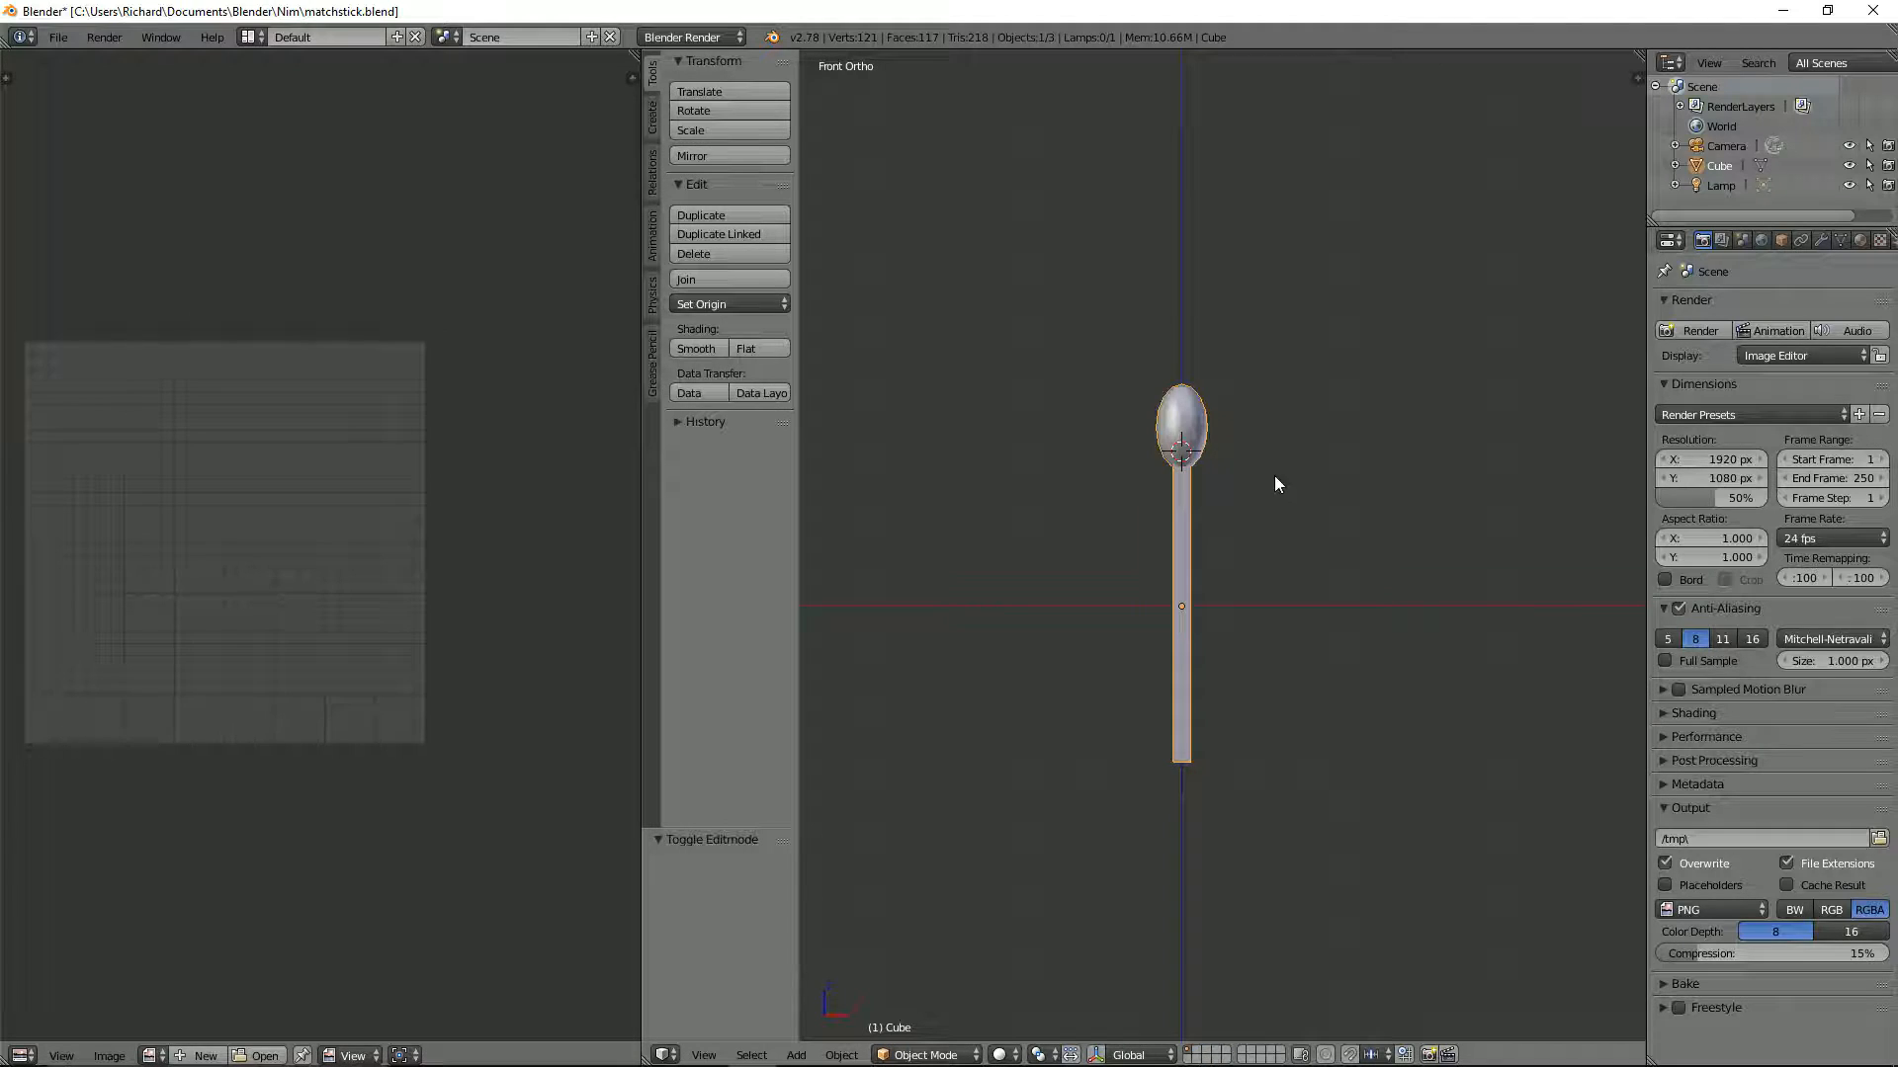
{"action": "key", "text": "n"}
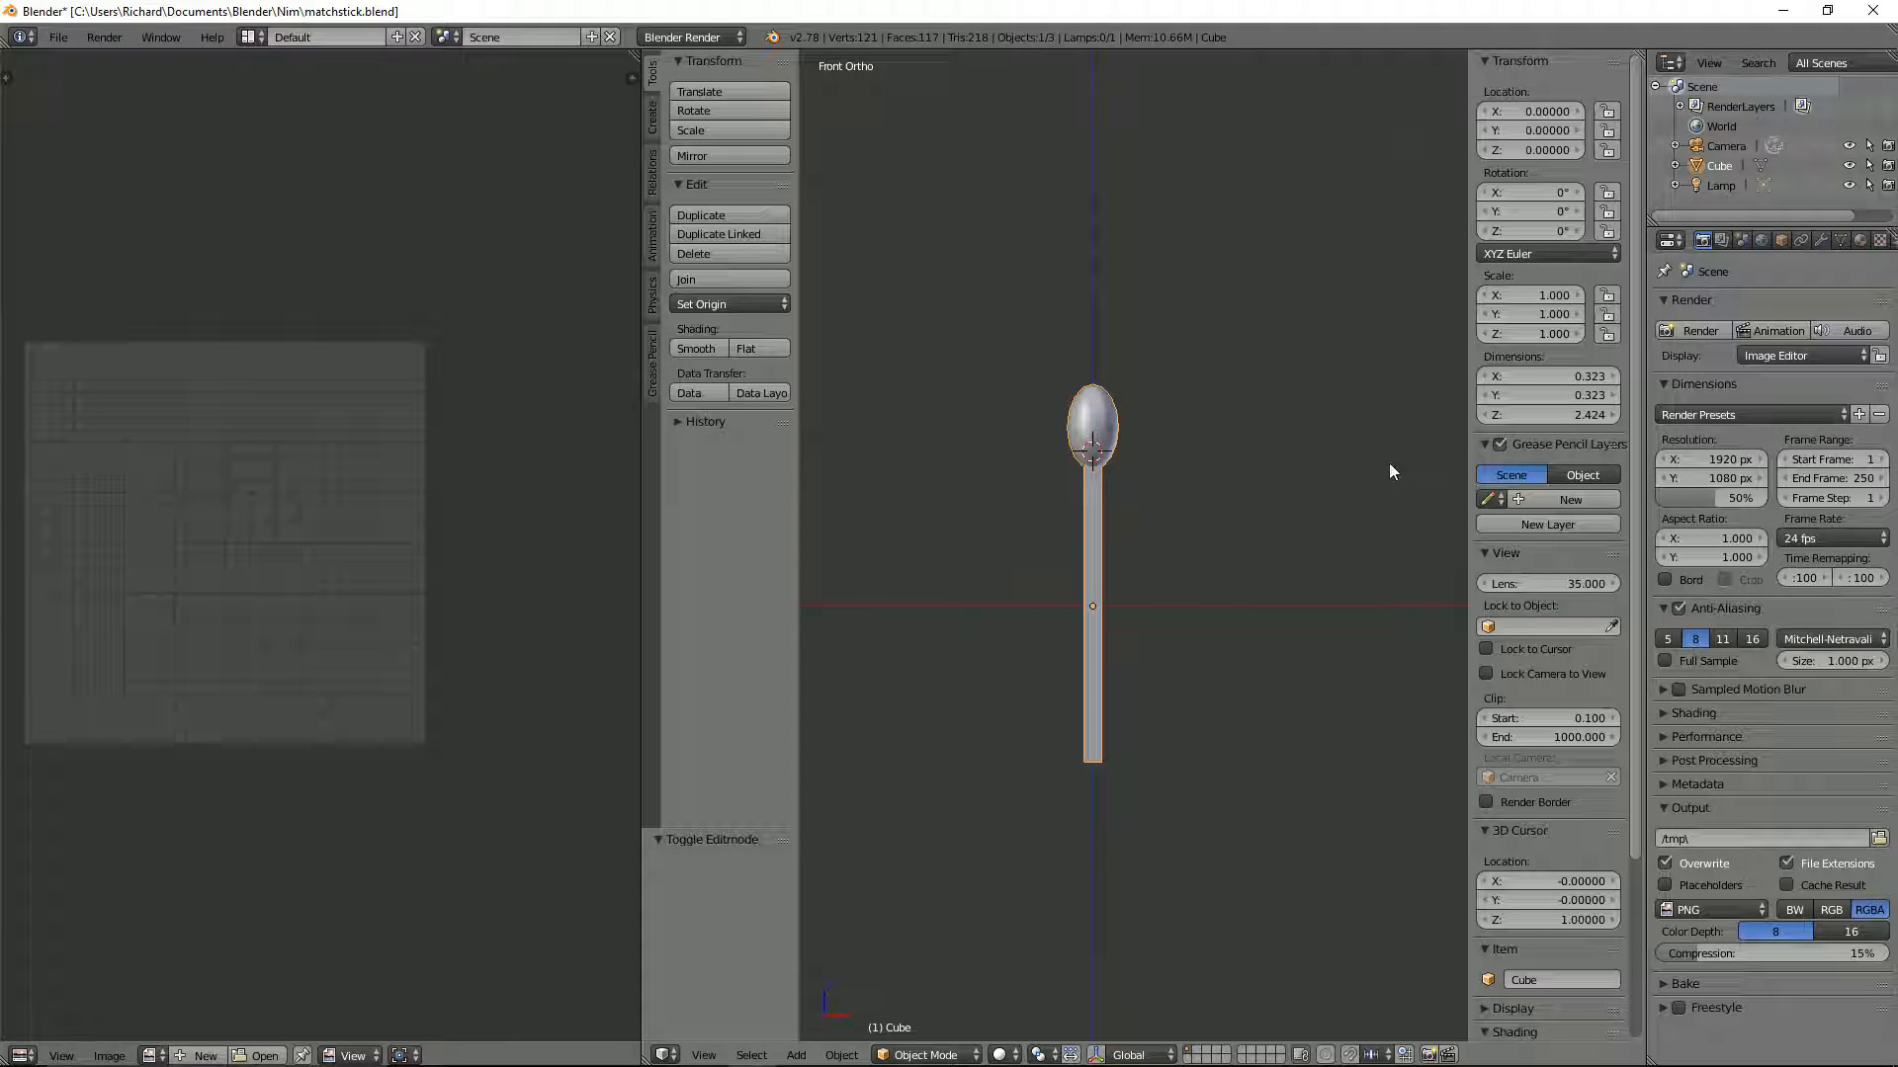
{"action": "key", "text": "ctrl+a"}
{"action": "left_click", "coordinate": [1154, 441]}
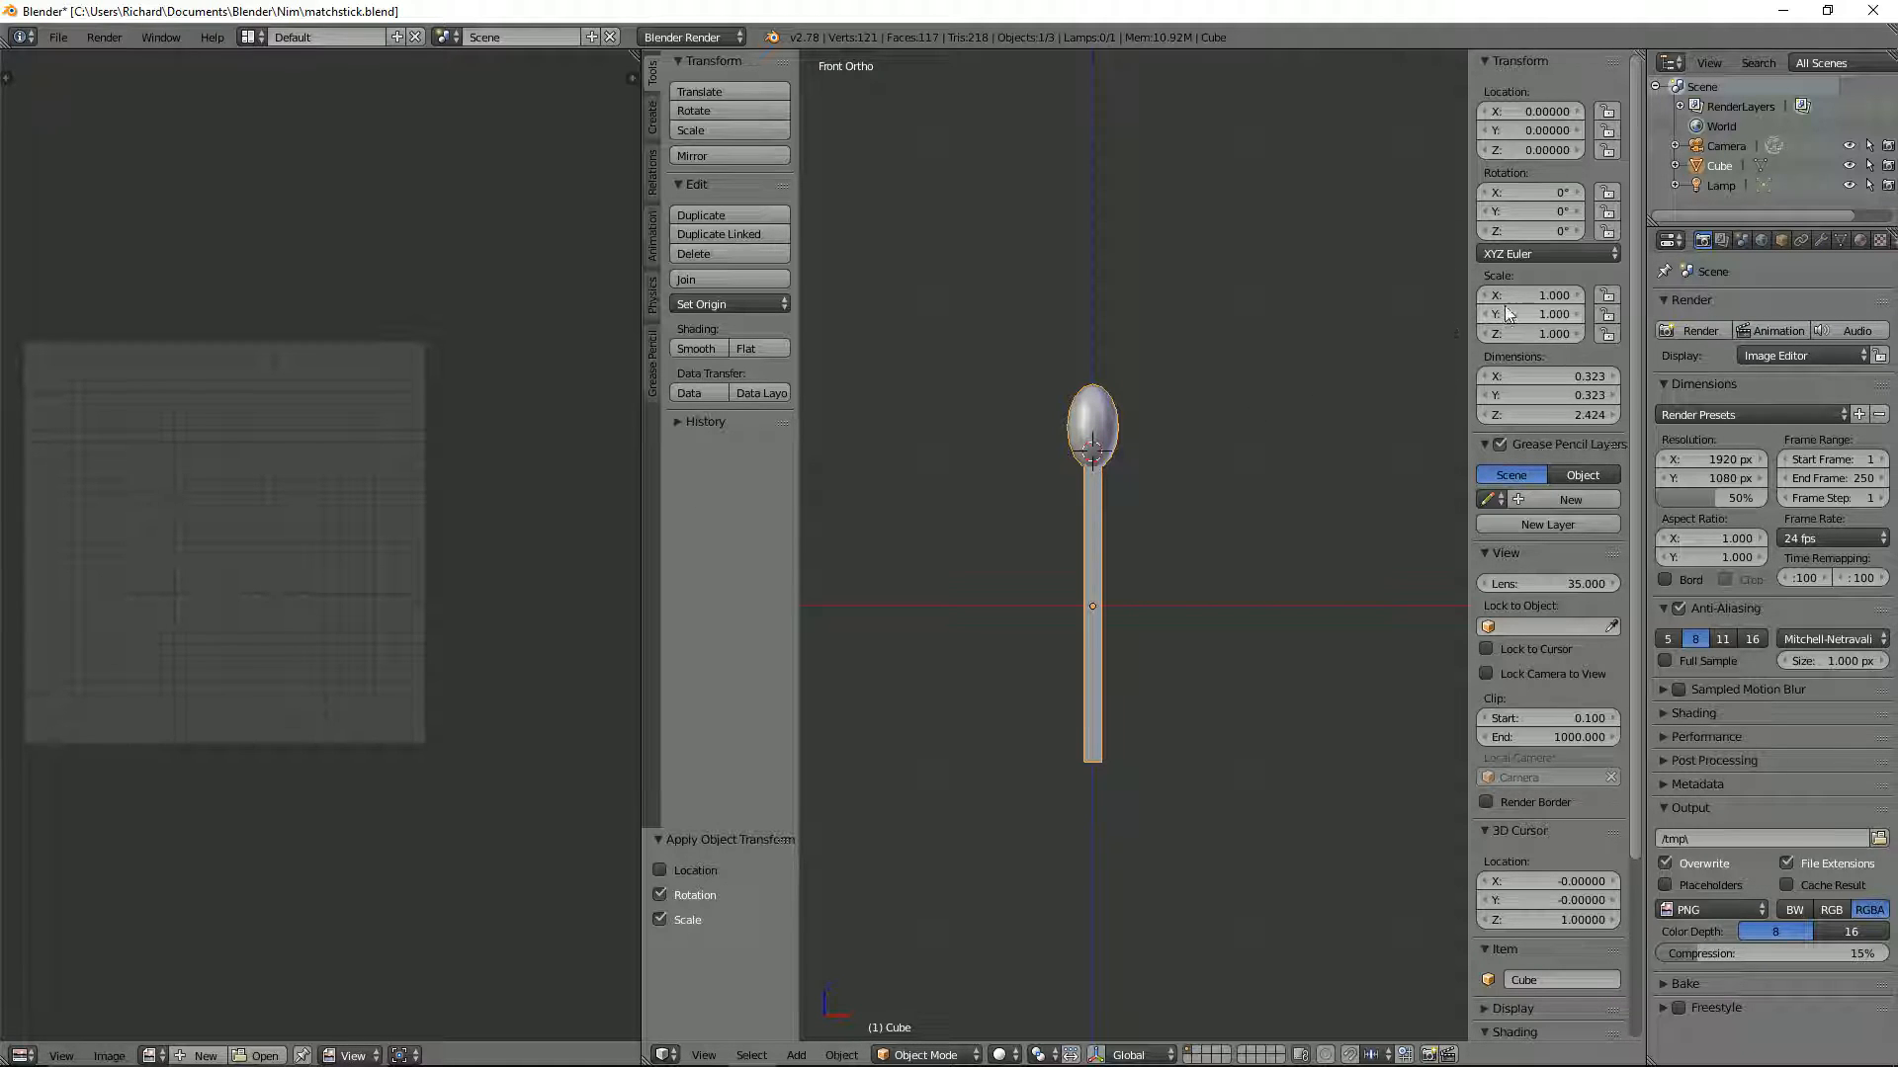
Set the scene's length units to Metric
{"action": "left_click", "coordinate": [1759, 241]}
{"action": "left_click", "coordinate": [1741, 239]}
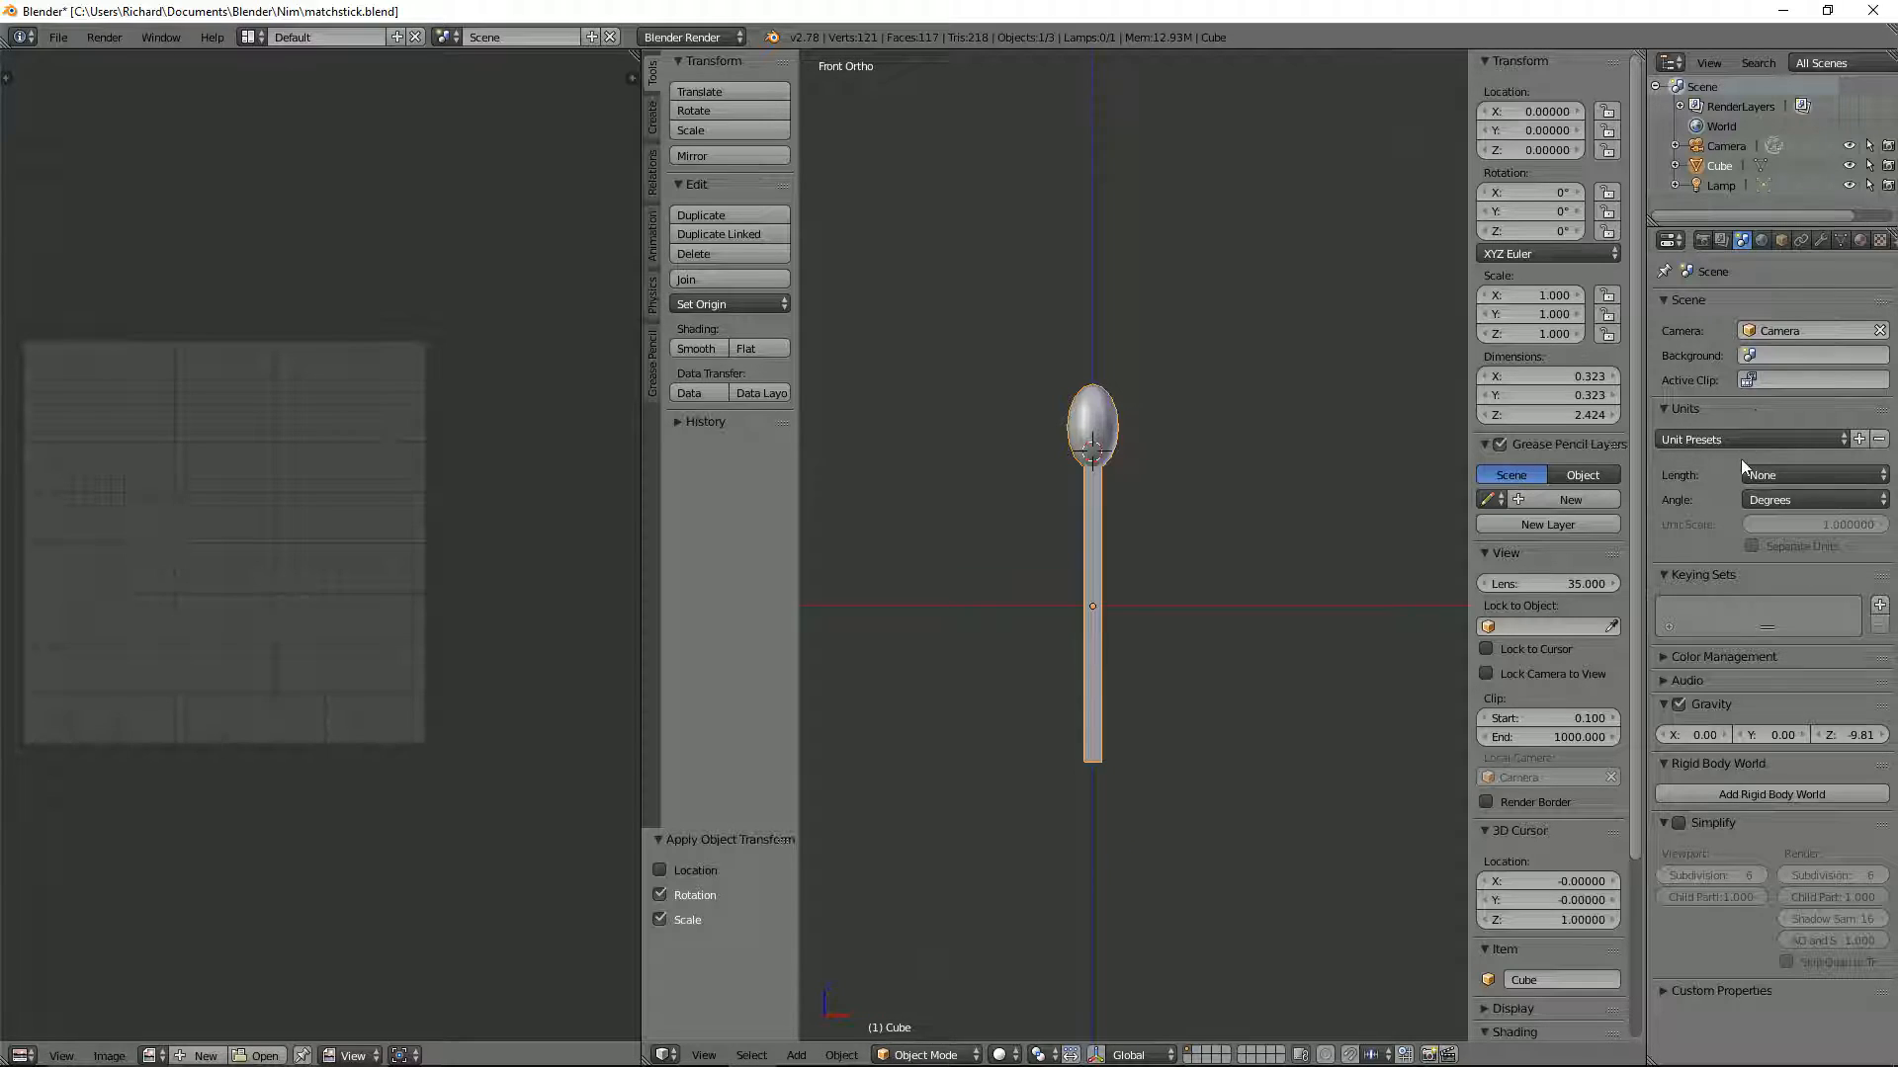
{"action": "left_click", "coordinate": [1782, 471]}
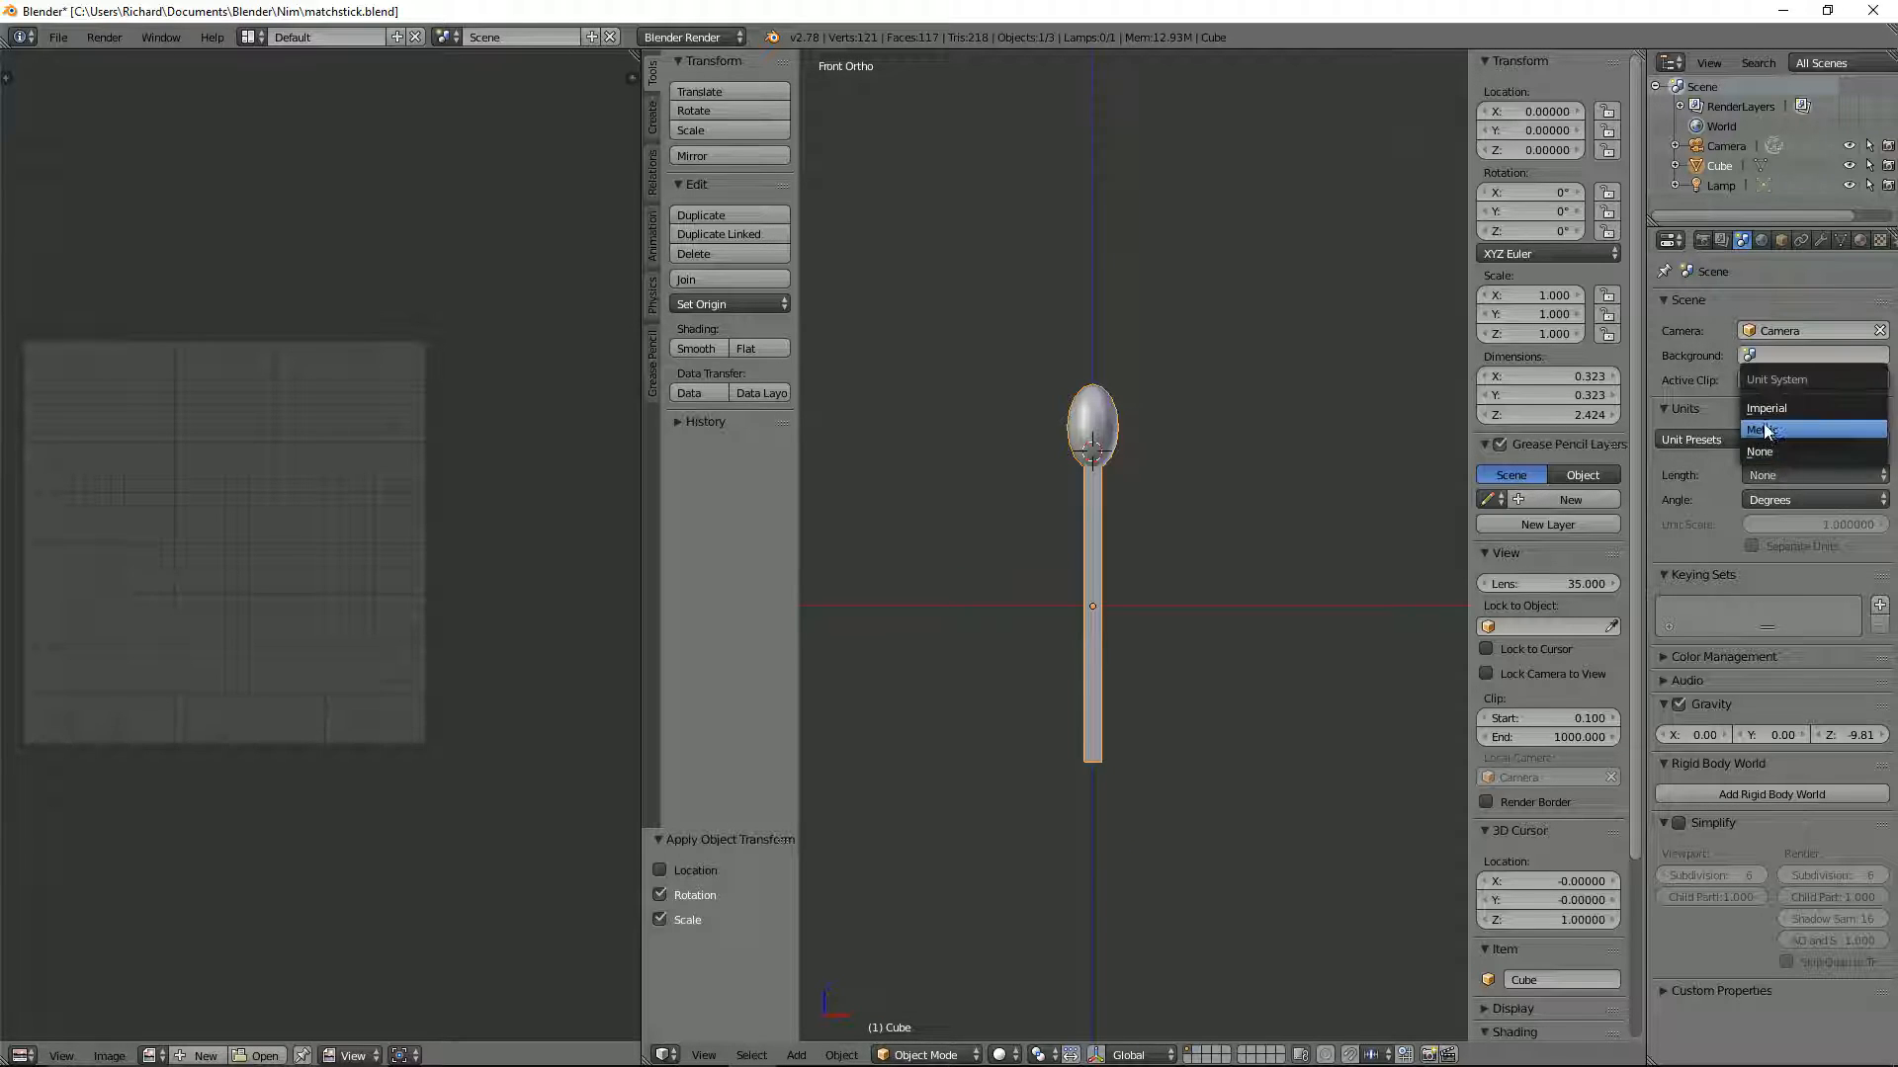
{"action": "left_click", "coordinate": [1765, 430]}
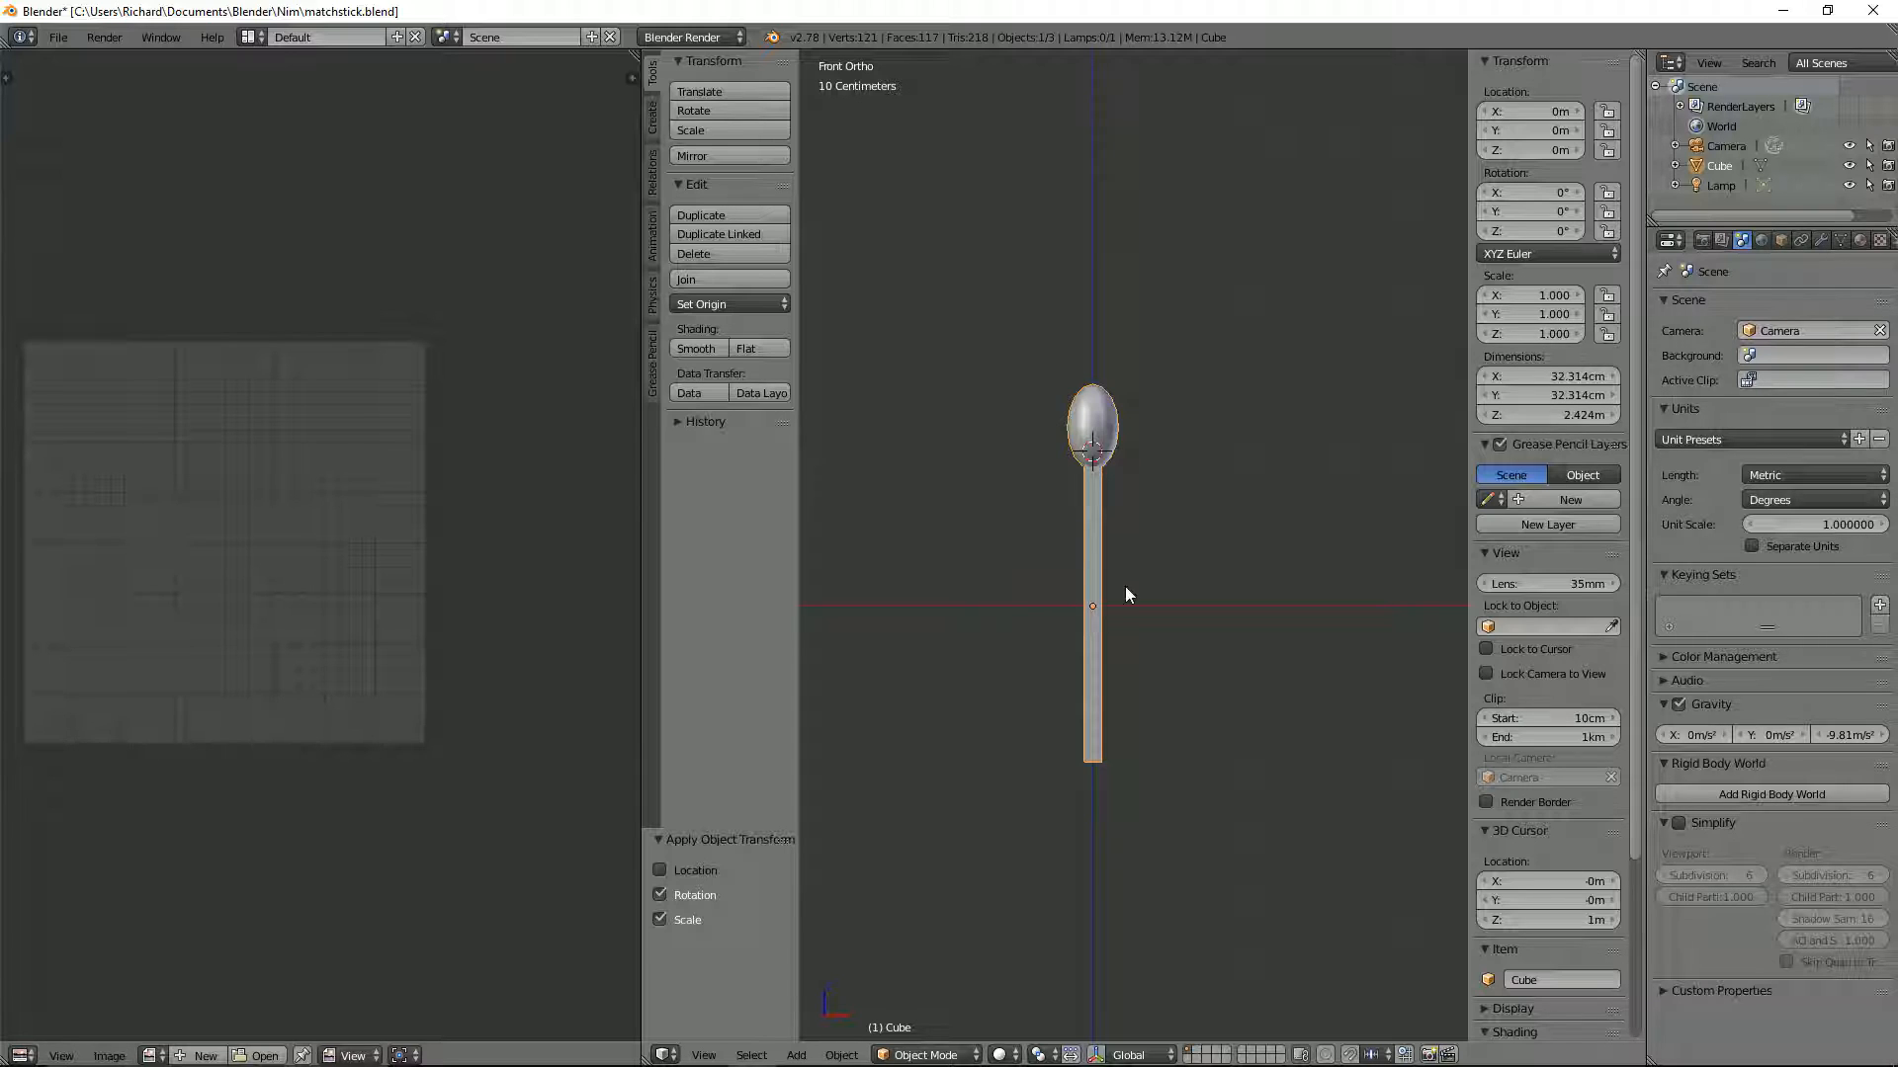
Scale the whole matchstick uniformly by a factor of 0.1 and frame it in the 3D view
{"action": "type", "text": "s0.1"}
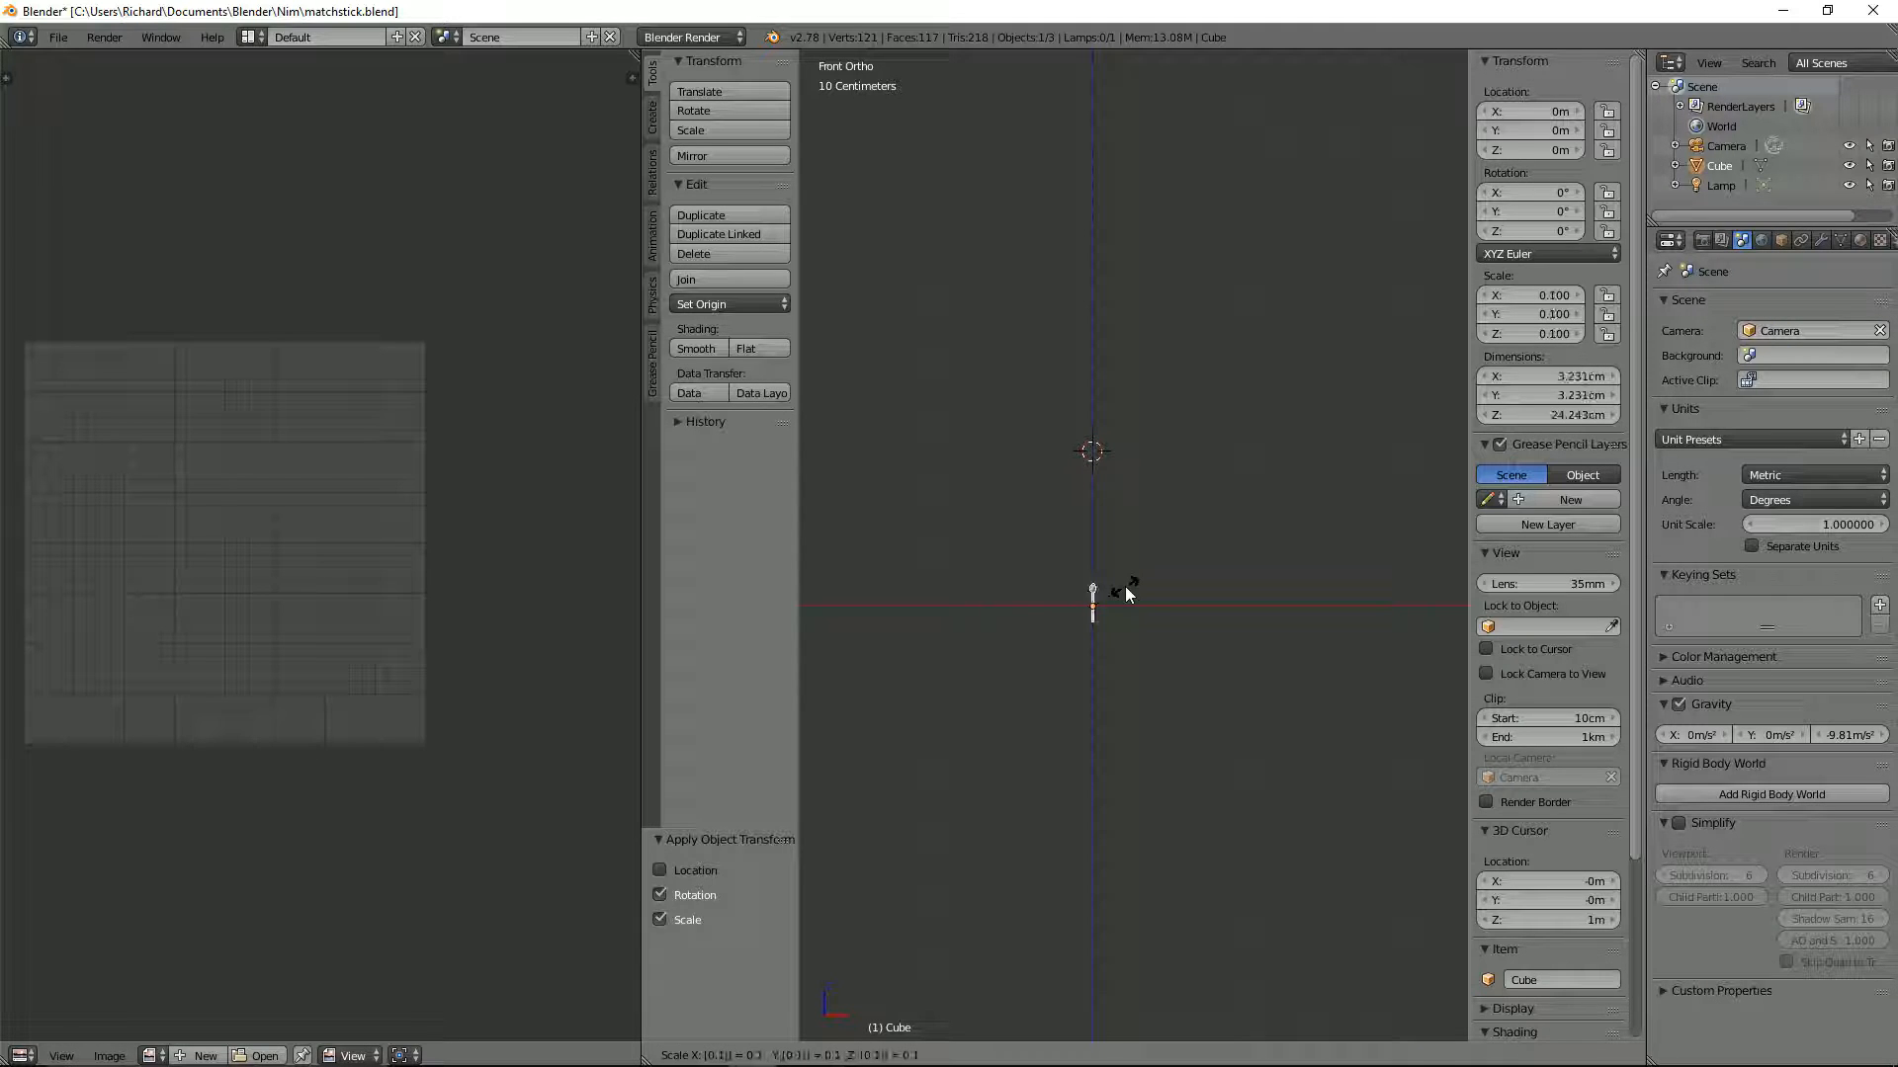
{"action": "key", "text": "Return"}
{"action": "scroll", "coordinate": [1127, 585], "scroll_direction": "up", "scroll_amount": 4}
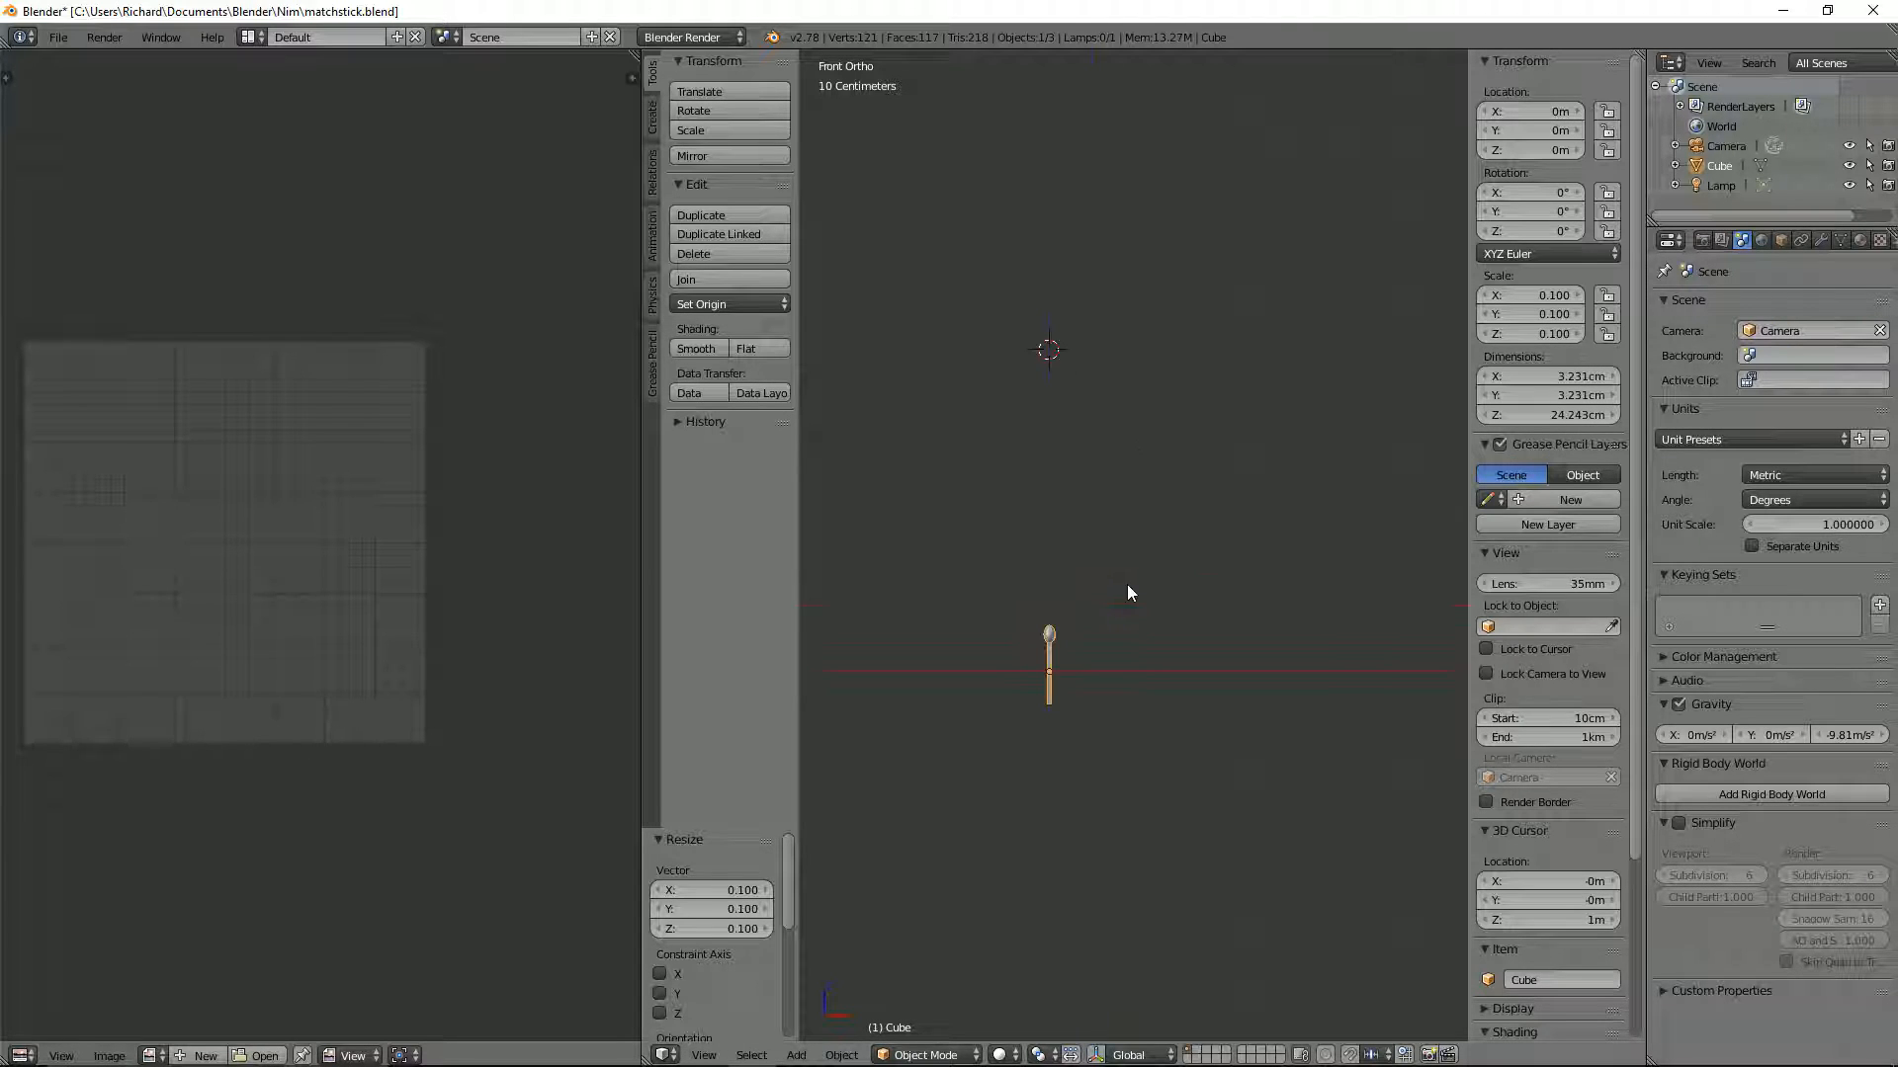
{"action": "middle_click_drag", "start_coordinate": [1127, 584], "coordinate": [1279, 194], "text": "shift"}
{"action": "scroll", "coordinate": [1273, 247], "scroll_direction": "up", "scroll_amount": 4}
{"action": "middle_click_drag", "start_coordinate": [1267, 297], "coordinate": [1058, 732], "text": "shift"}
{"action": "scroll", "coordinate": [1097, 623], "scroll_direction": "up", "scroll_amount": 3}
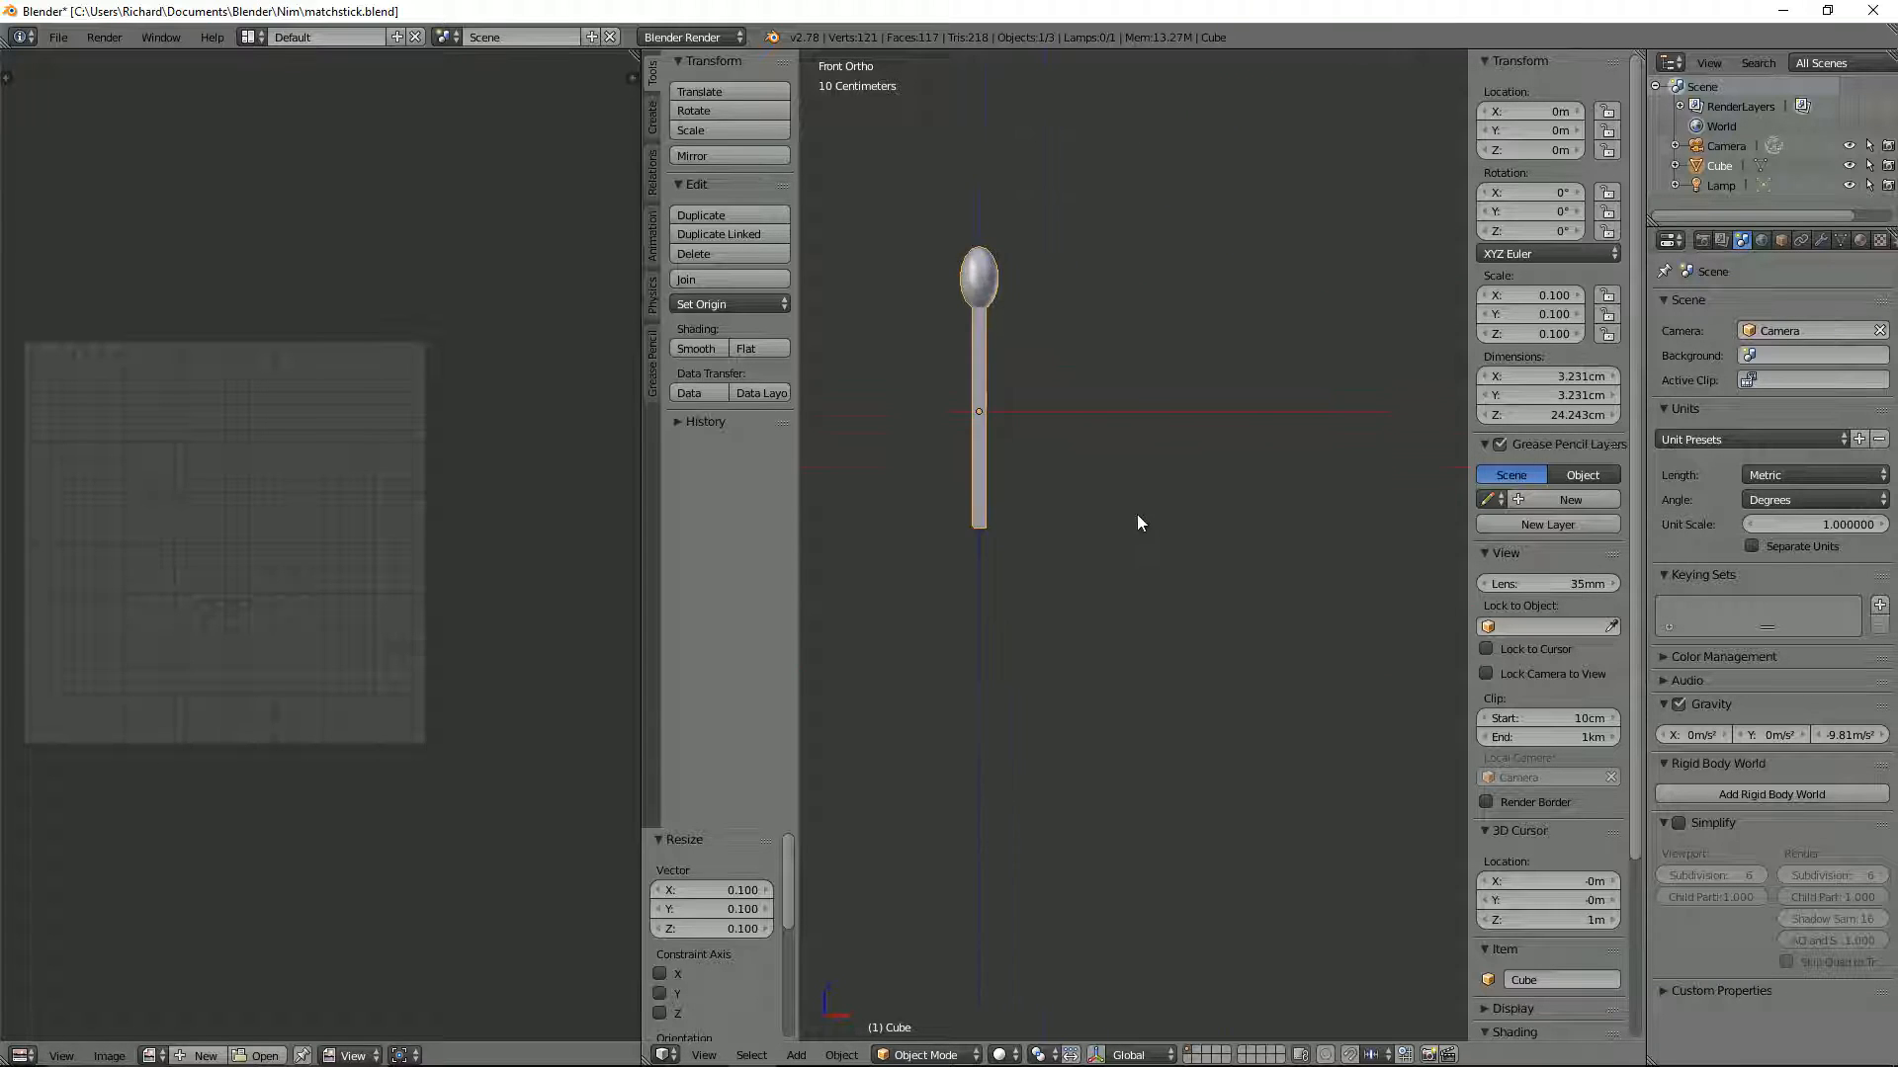
{"action": "middle_click_drag", "start_coordinate": [1135, 521], "coordinate": [1275, 578], "text": "shift"}
{"action": "scroll", "coordinate": [1274, 577], "scroll_direction": "up", "scroll_amount": 2}
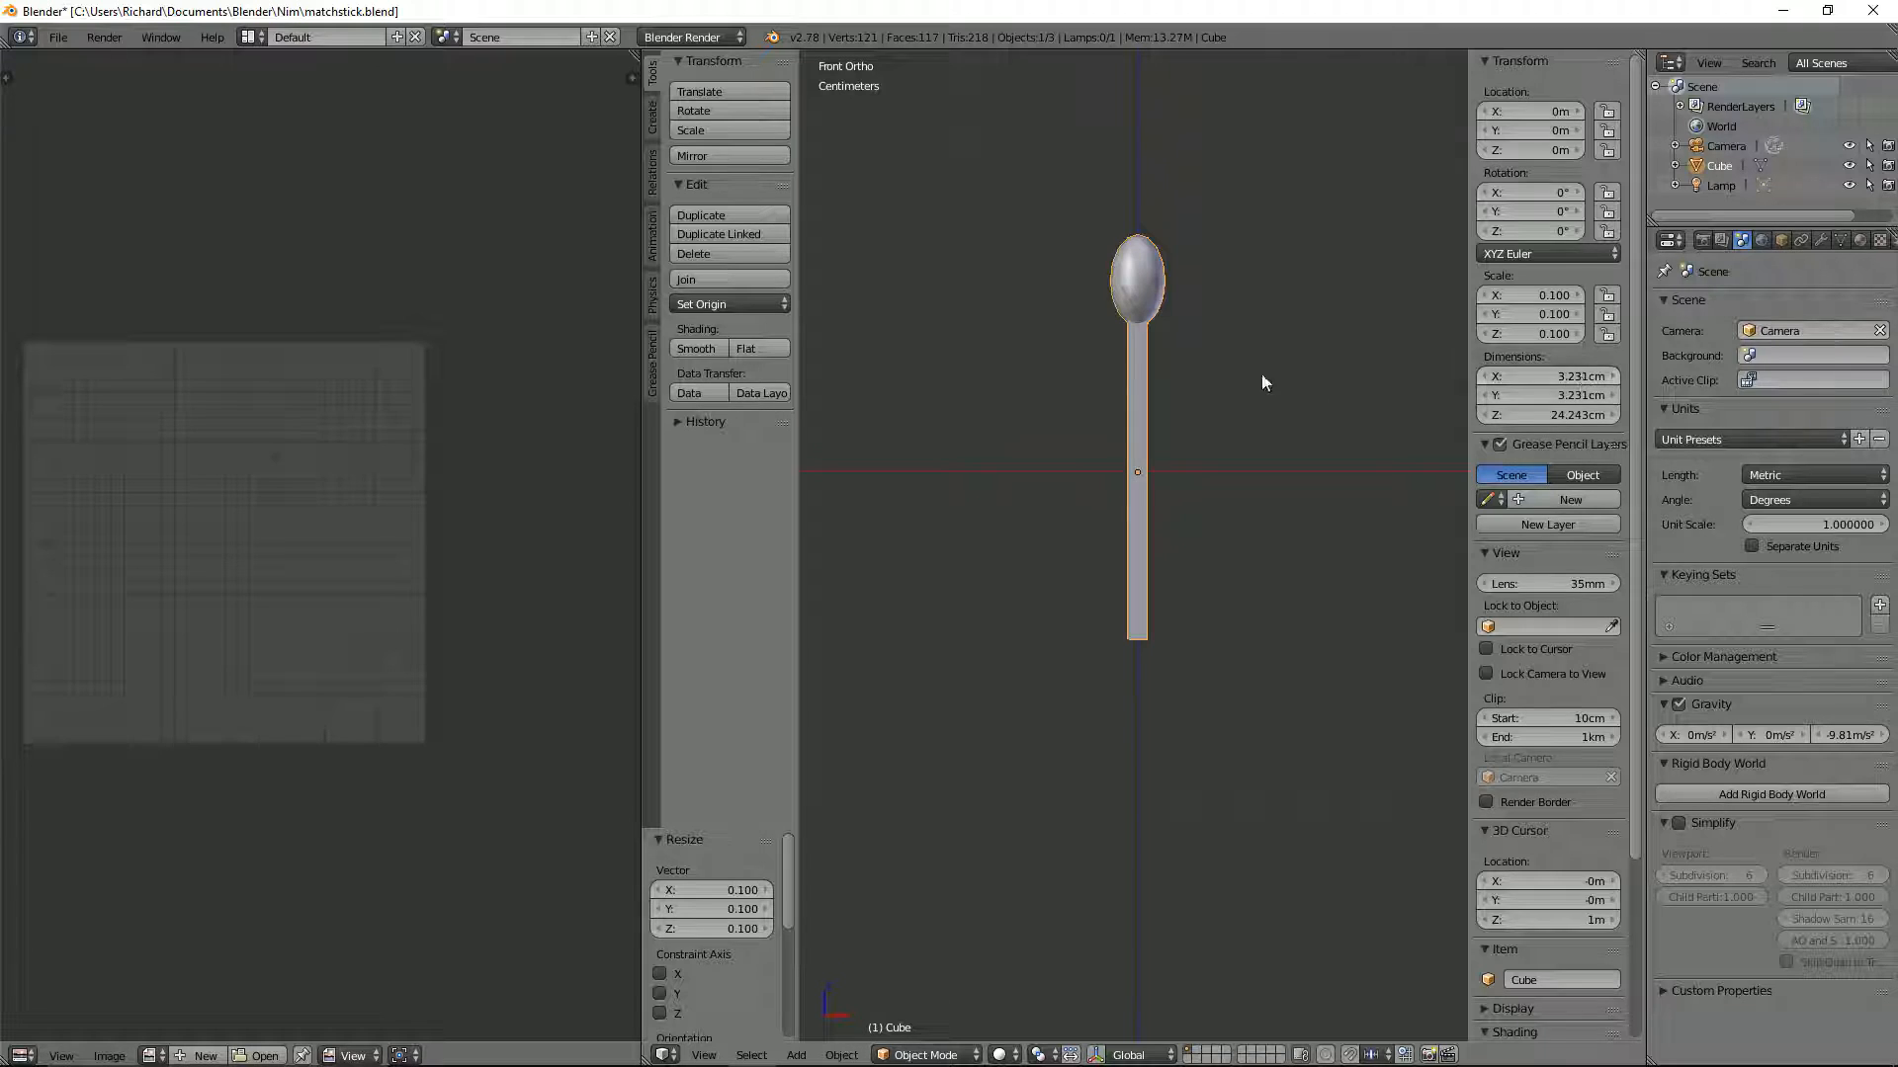
Save the scaled model over the existing matchstick.blend file
{"action": "scroll", "coordinate": [1207, 397], "scroll_direction": "down", "scroll_amount": 2}
{"action": "mouse_move", "coordinate": [1206, 397]}
{"action": "middle_mouse_down"}
{"action": "mouse_move", "coordinate": [1215, 441]}
{"action": "mouse_move", "coordinate": [1275, 394]}
{"action": "mouse_move", "coordinate": [1228, 427]}
{"action": "middle_mouse_up"}
{"action": "key", "text": "ctrl+s"}
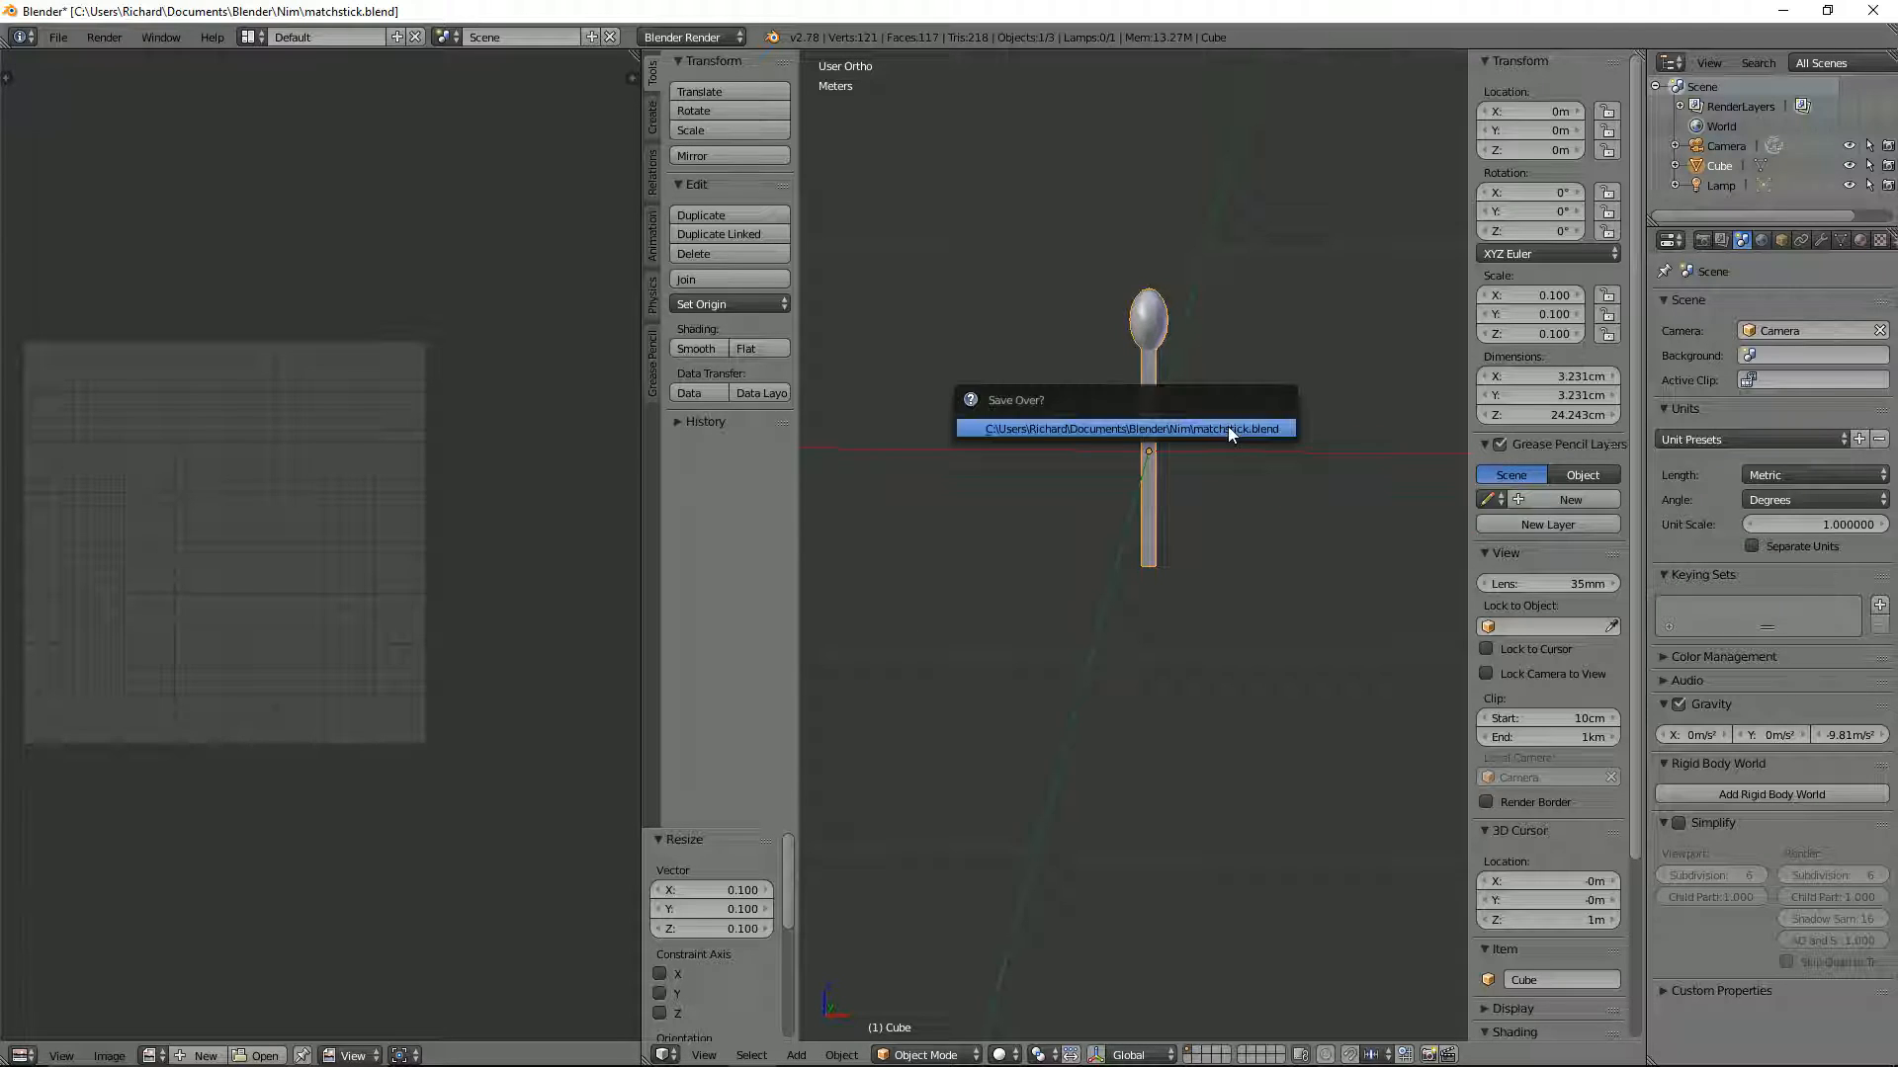
{"action": "left_click", "coordinate": [1228, 425]}
Export the scaled matchstick as FBX, overwriting matchstick.fbx in the Nim folder with the same export options
{"action": "middle_click_drag", "start_coordinate": [1130, 387], "coordinate": [1078, 433]}
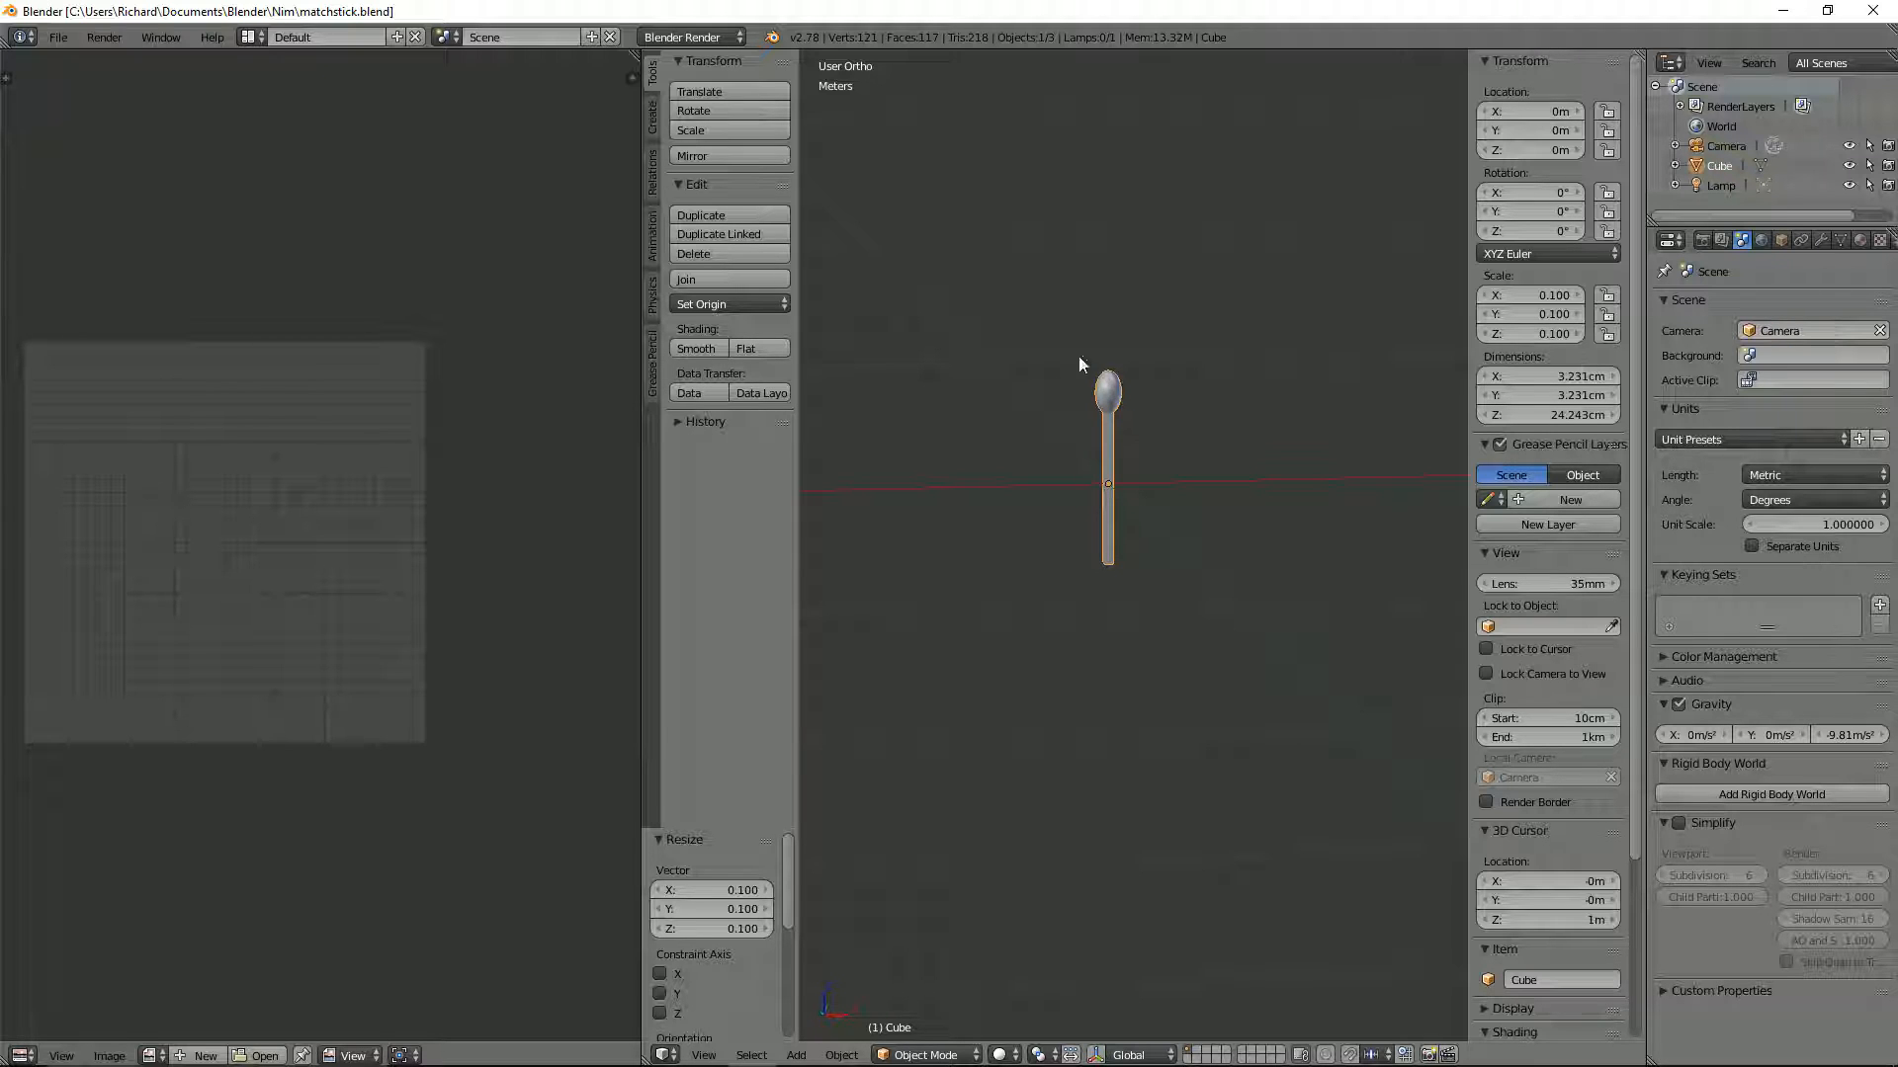
{"action": "left_click", "coordinate": [58, 36]}
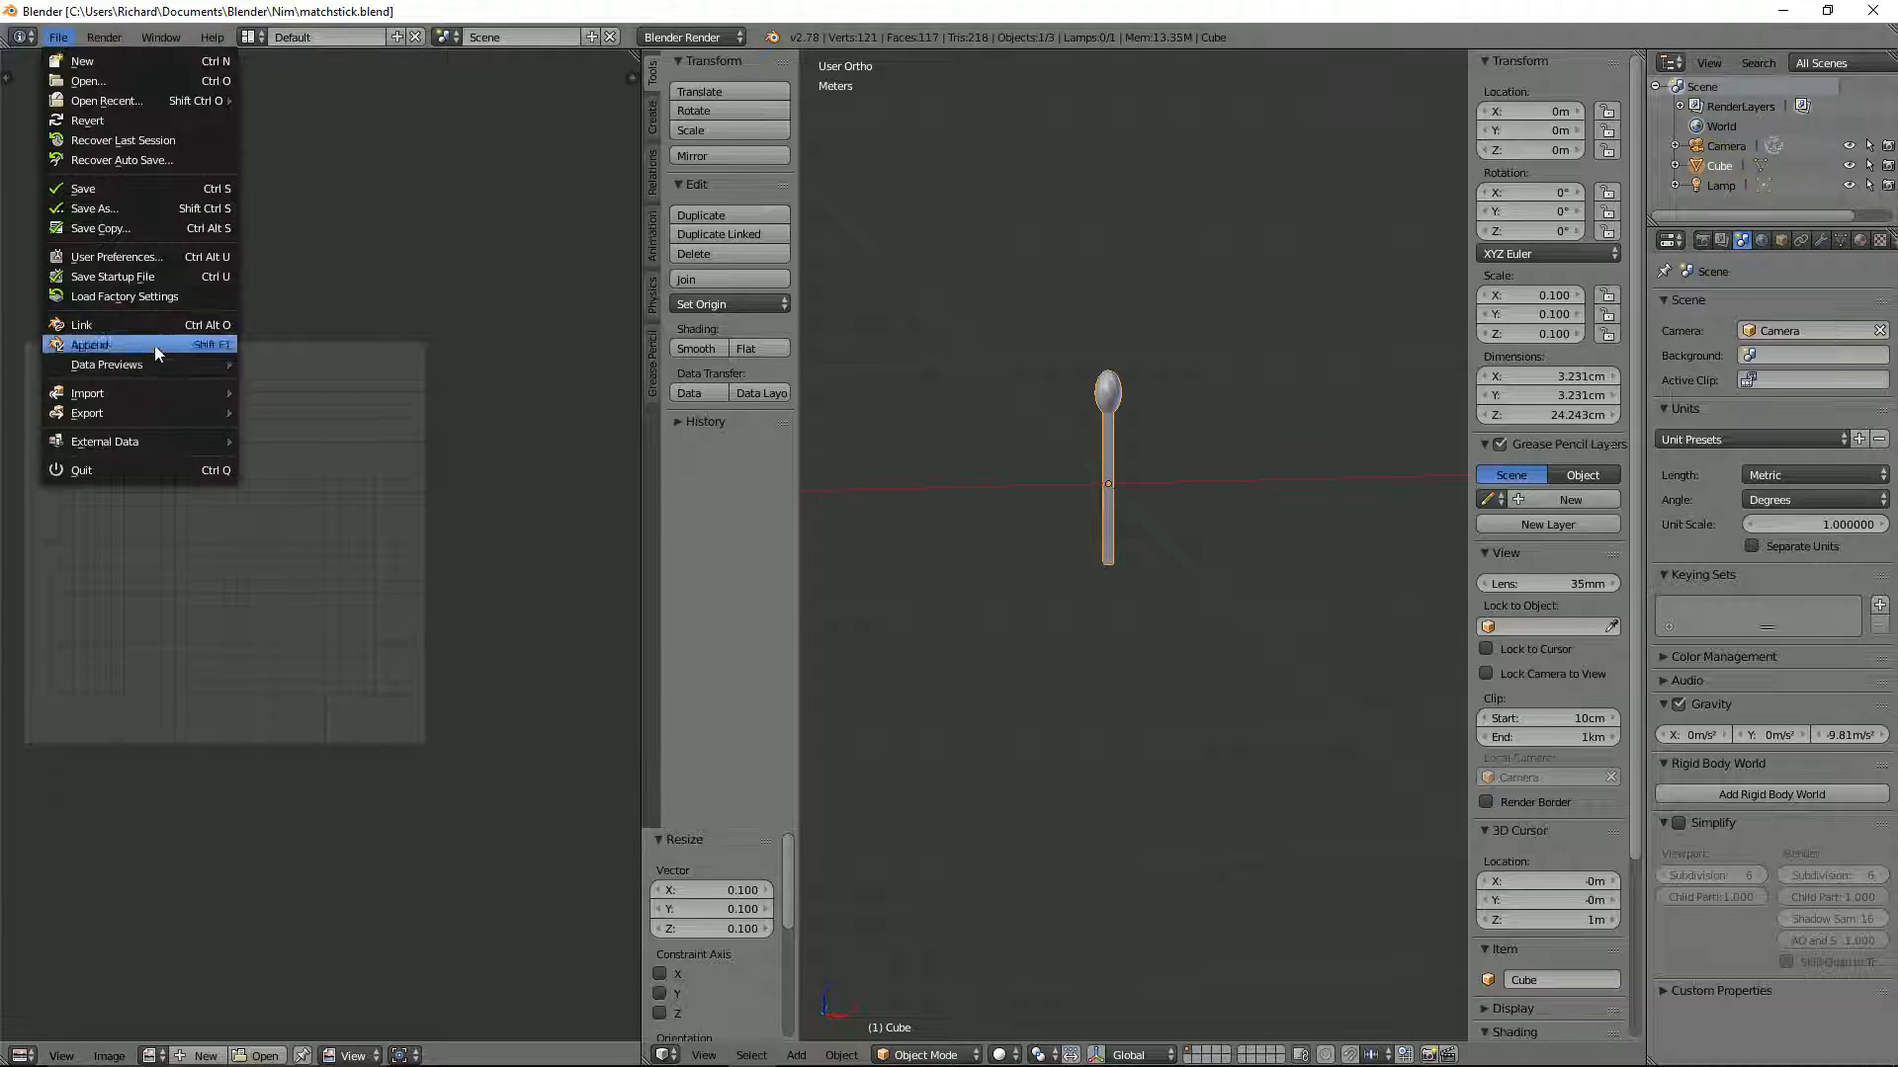
{"action": "mouse_move", "coordinate": [214, 417]}
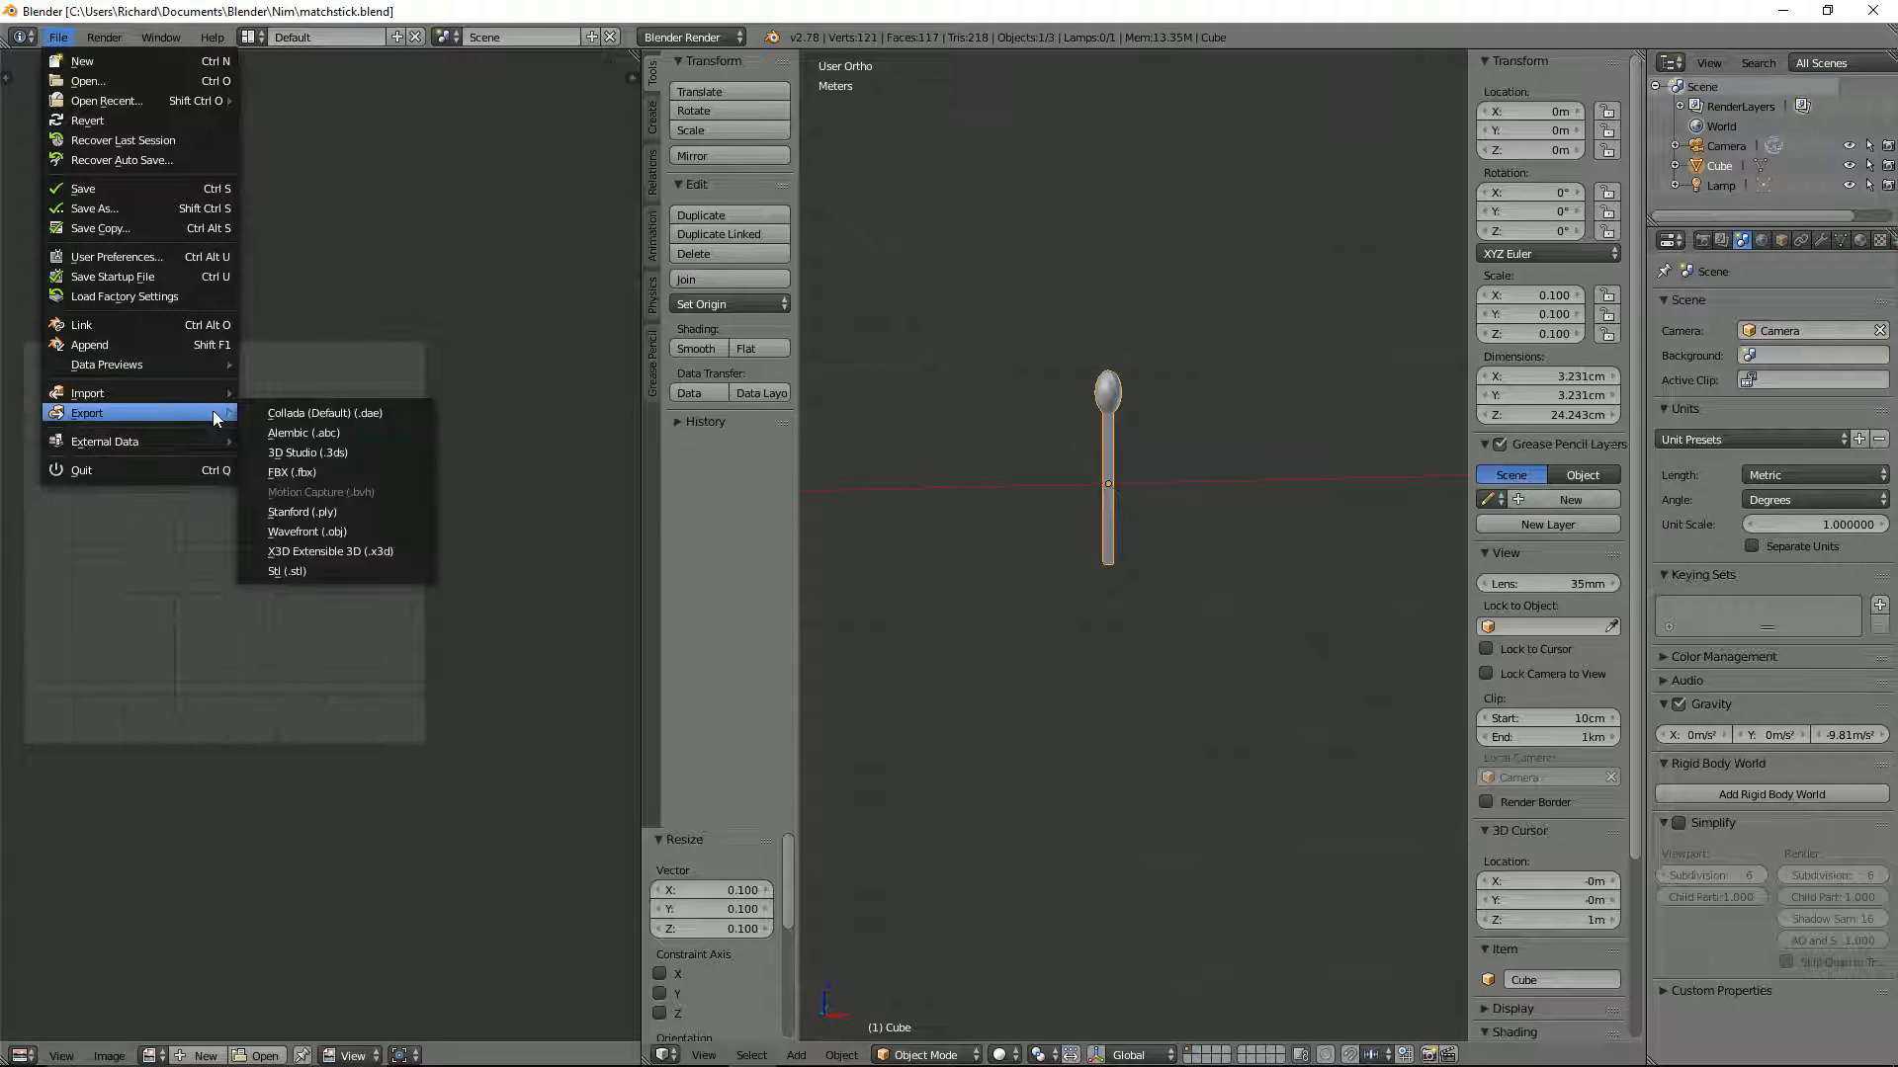
{"action": "left_click", "coordinate": [291, 471]}
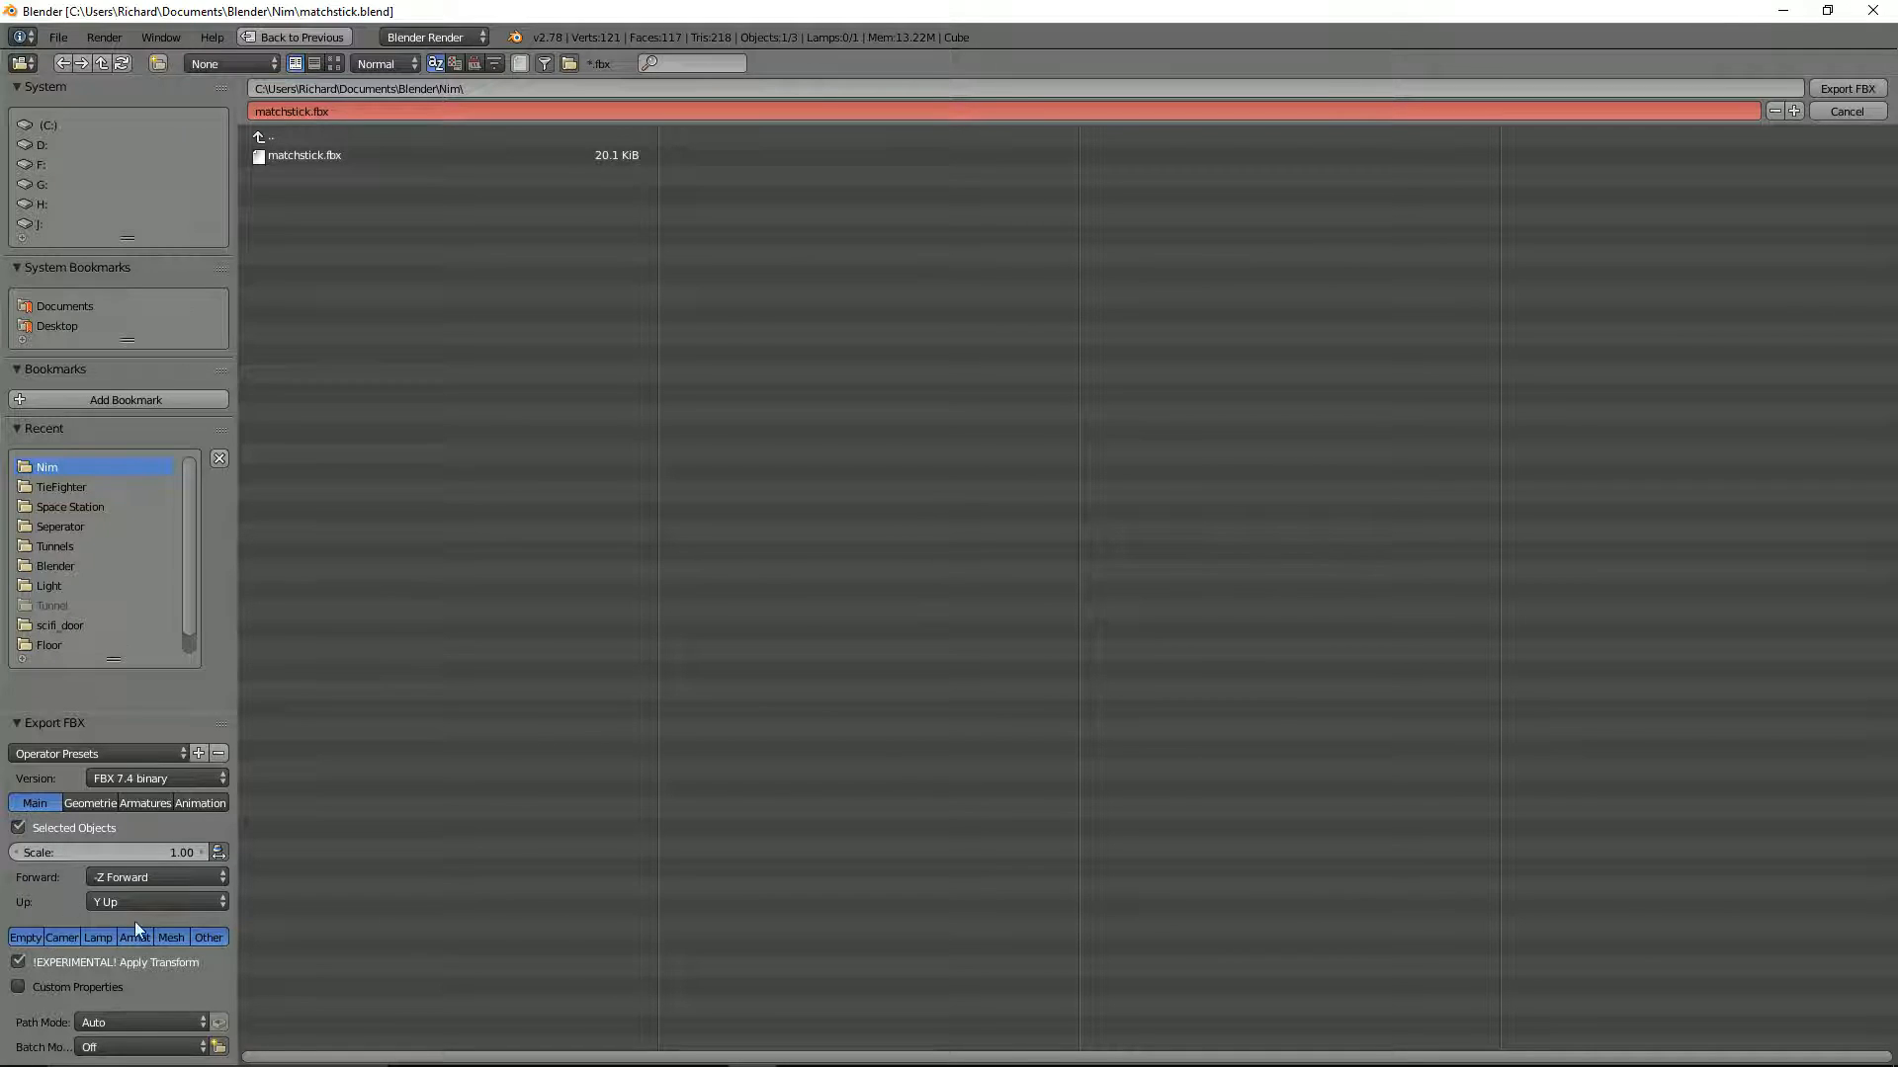
{"action": "left_click", "coordinate": [1840, 87]}
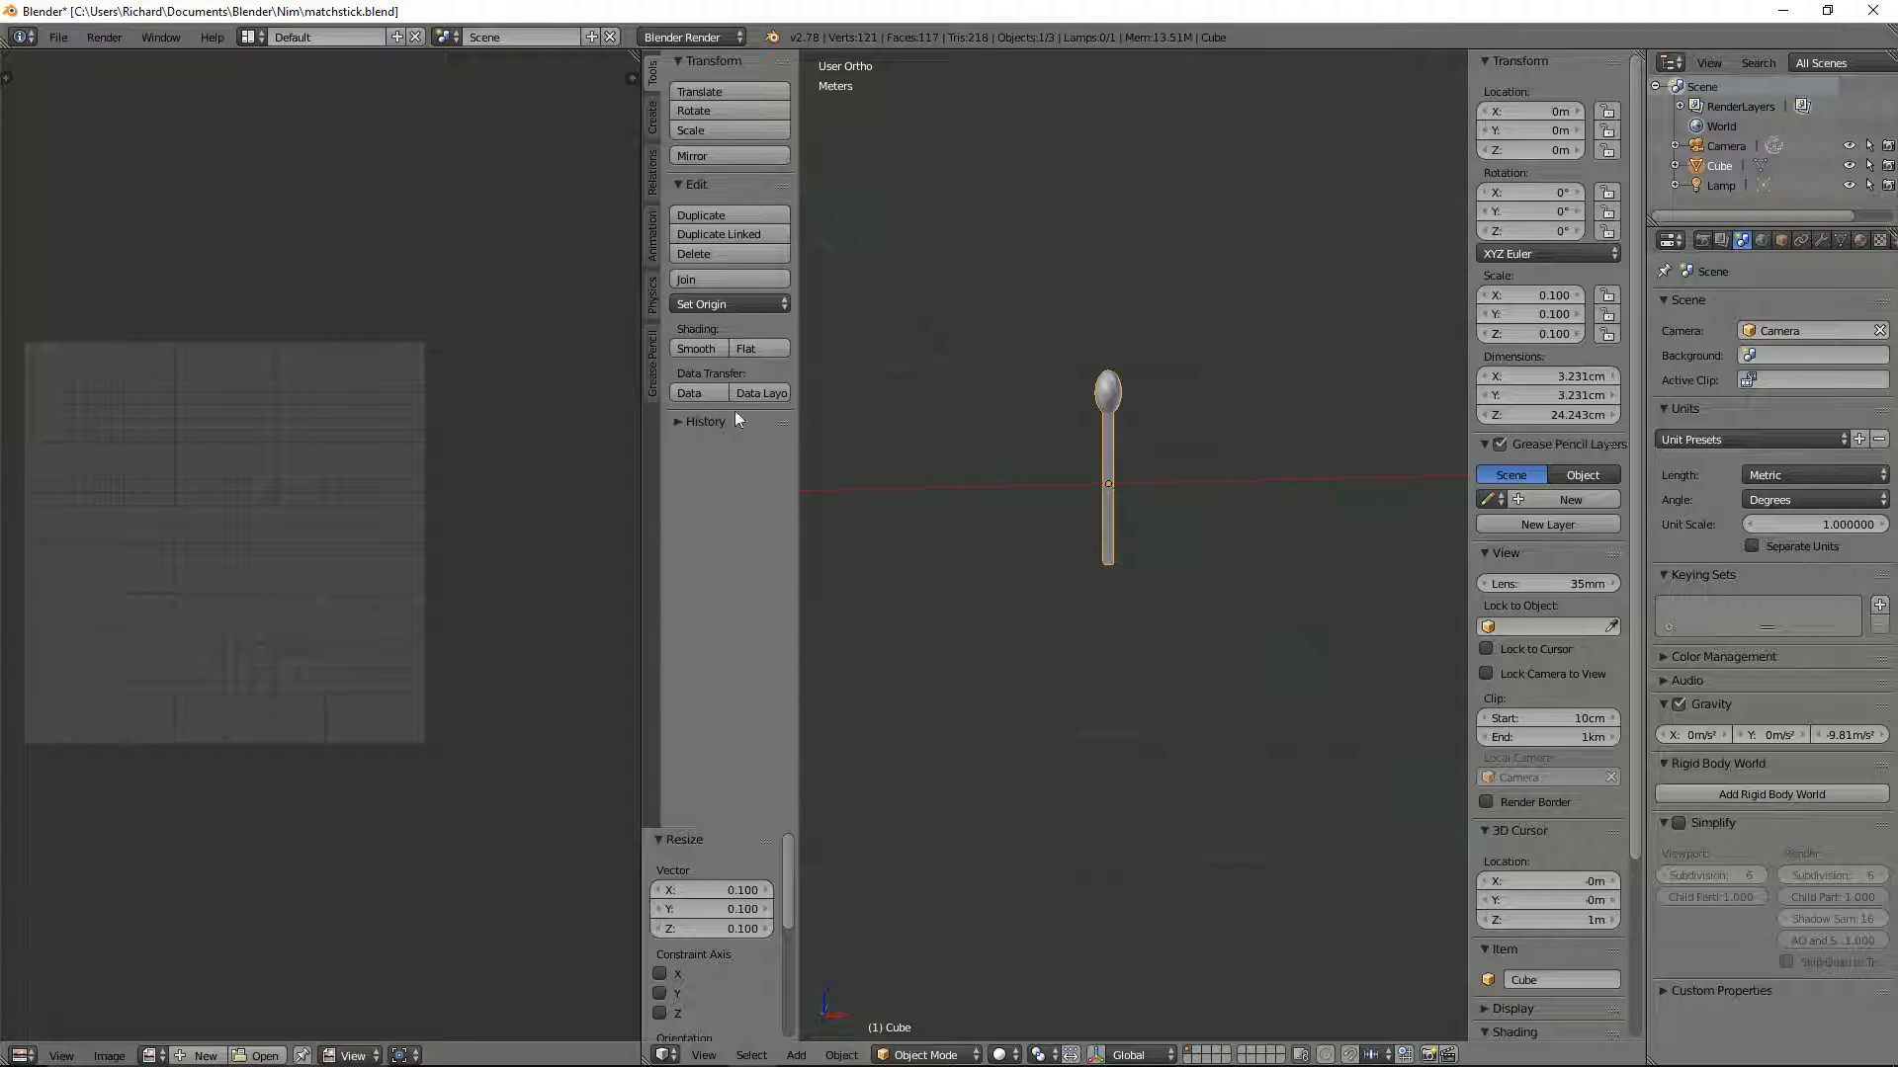
{"action": "scroll", "coordinate": [405, 405], "scroll_direction": "down", "scroll_amount": 1}
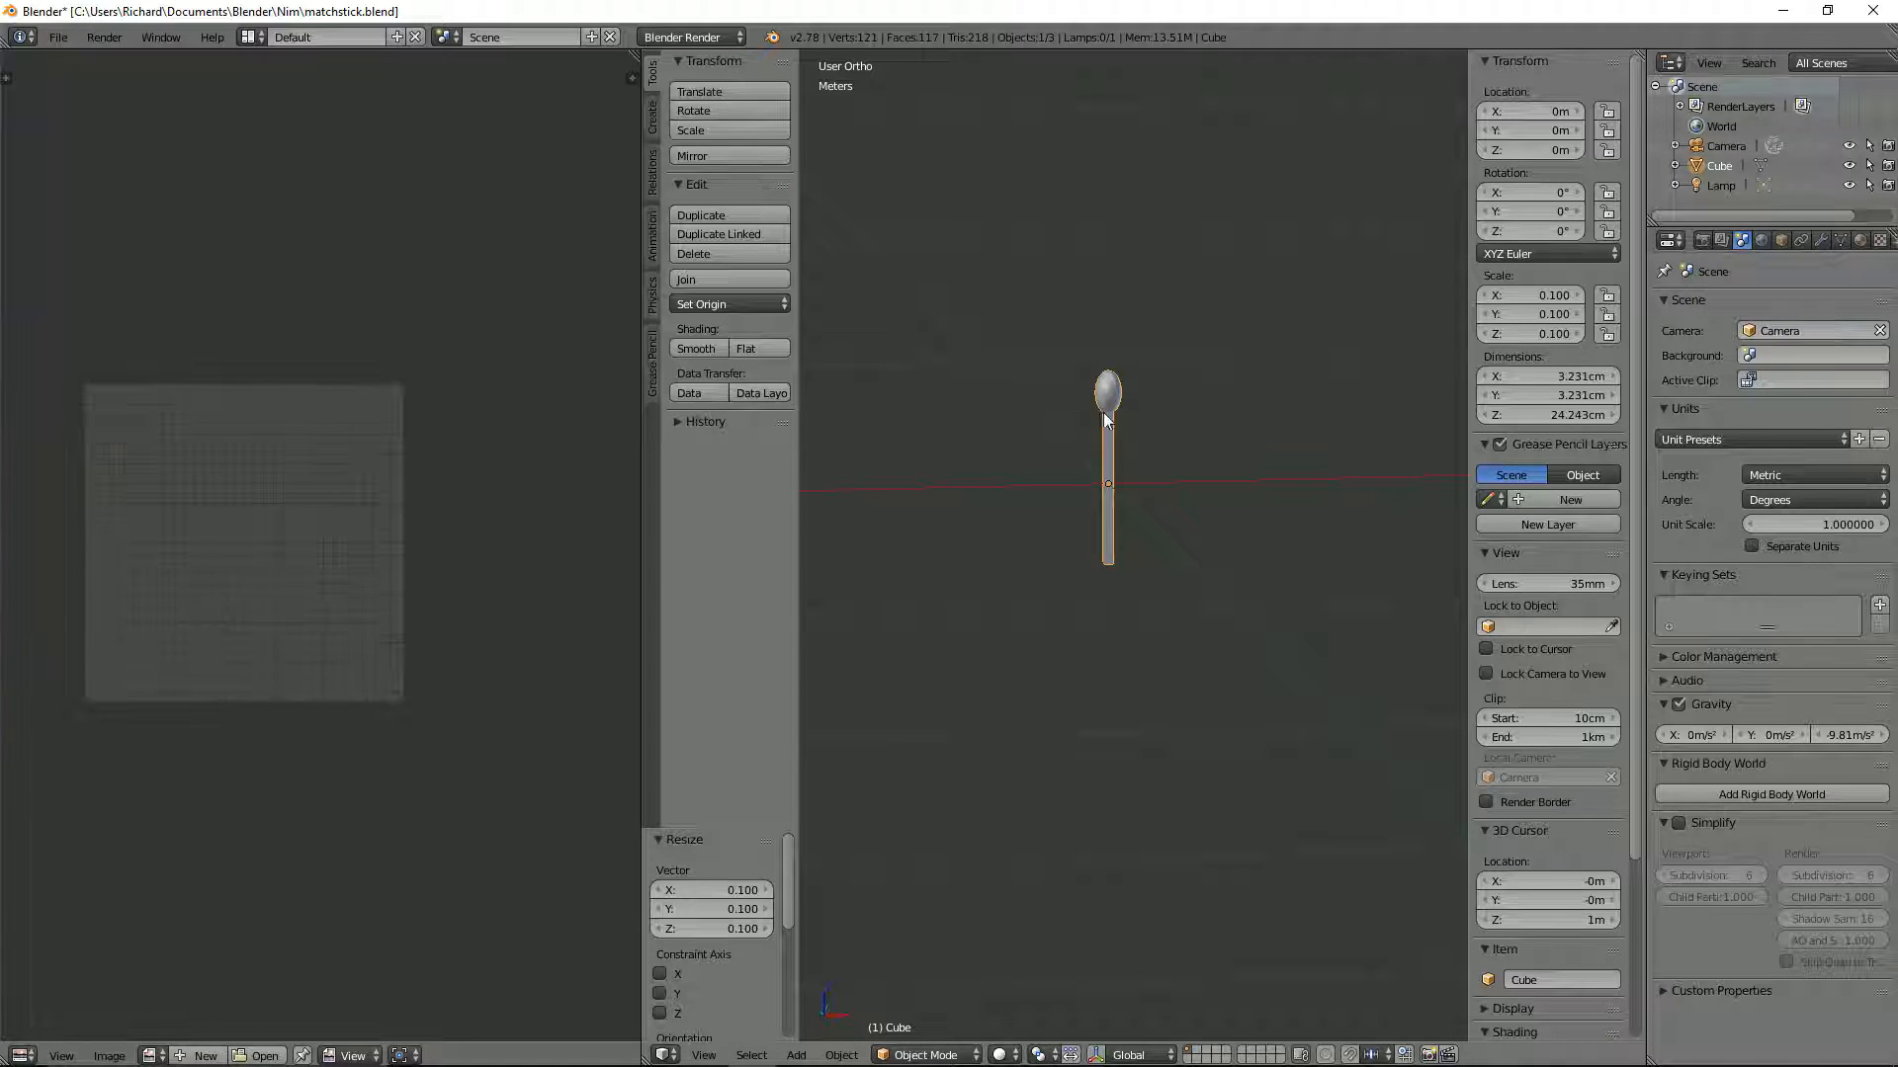
{"action": "mouse_move", "coordinate": [1049, 400]}
{"action": "middle_mouse_down"}
{"action": "mouse_move", "coordinate": [1038, 428]}
{"action": "mouse_move", "coordinate": [1072, 412]}
{"action": "middle_mouse_up"}
{"action": "middle_click_drag", "start_coordinate": [945, 402], "coordinate": [1184, 375]}
{"action": "middle_click_drag", "start_coordinate": [1270, 319], "coordinate": [1168, 356]}
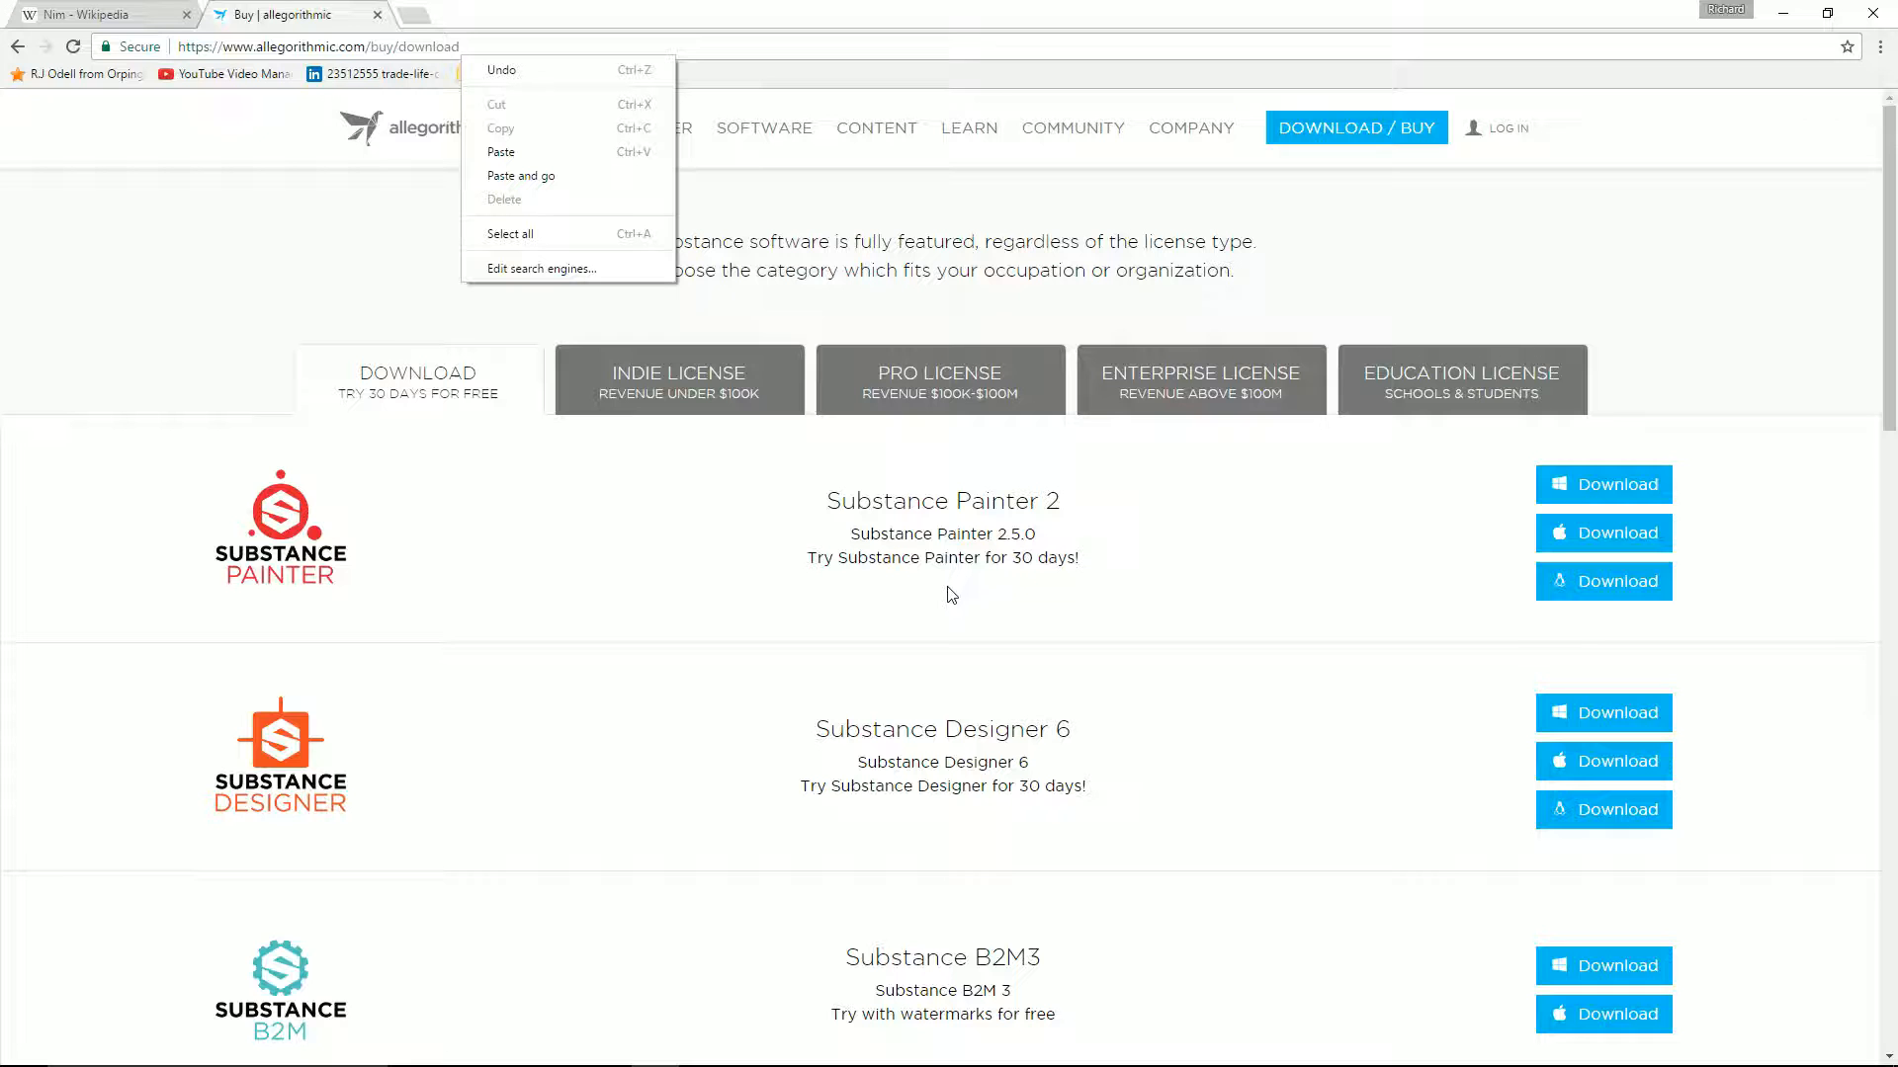
Dismiss the context menu on the Allegorithmic download page, switch to Substance Painter and close its version information
{"action": "left_click", "coordinate": [130, 437]}
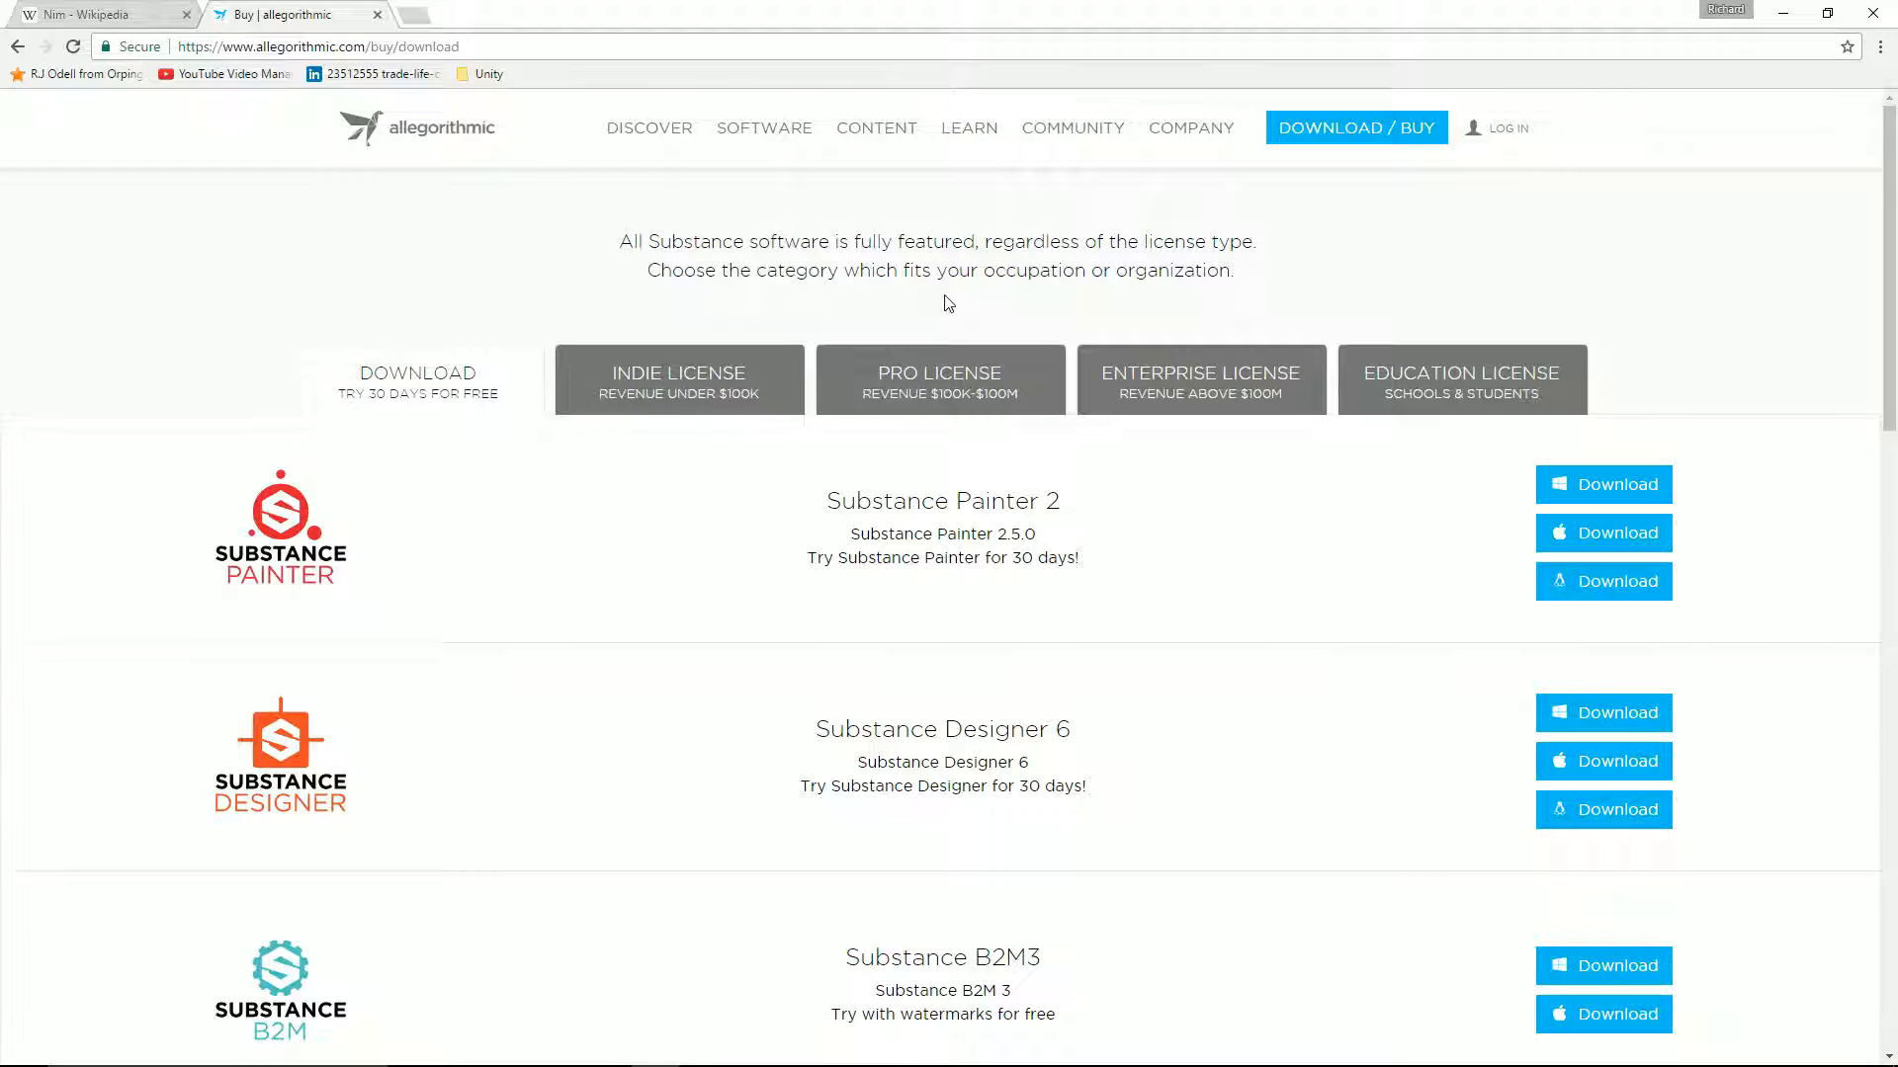
{"action": "key", "text": "alt+Tab"}
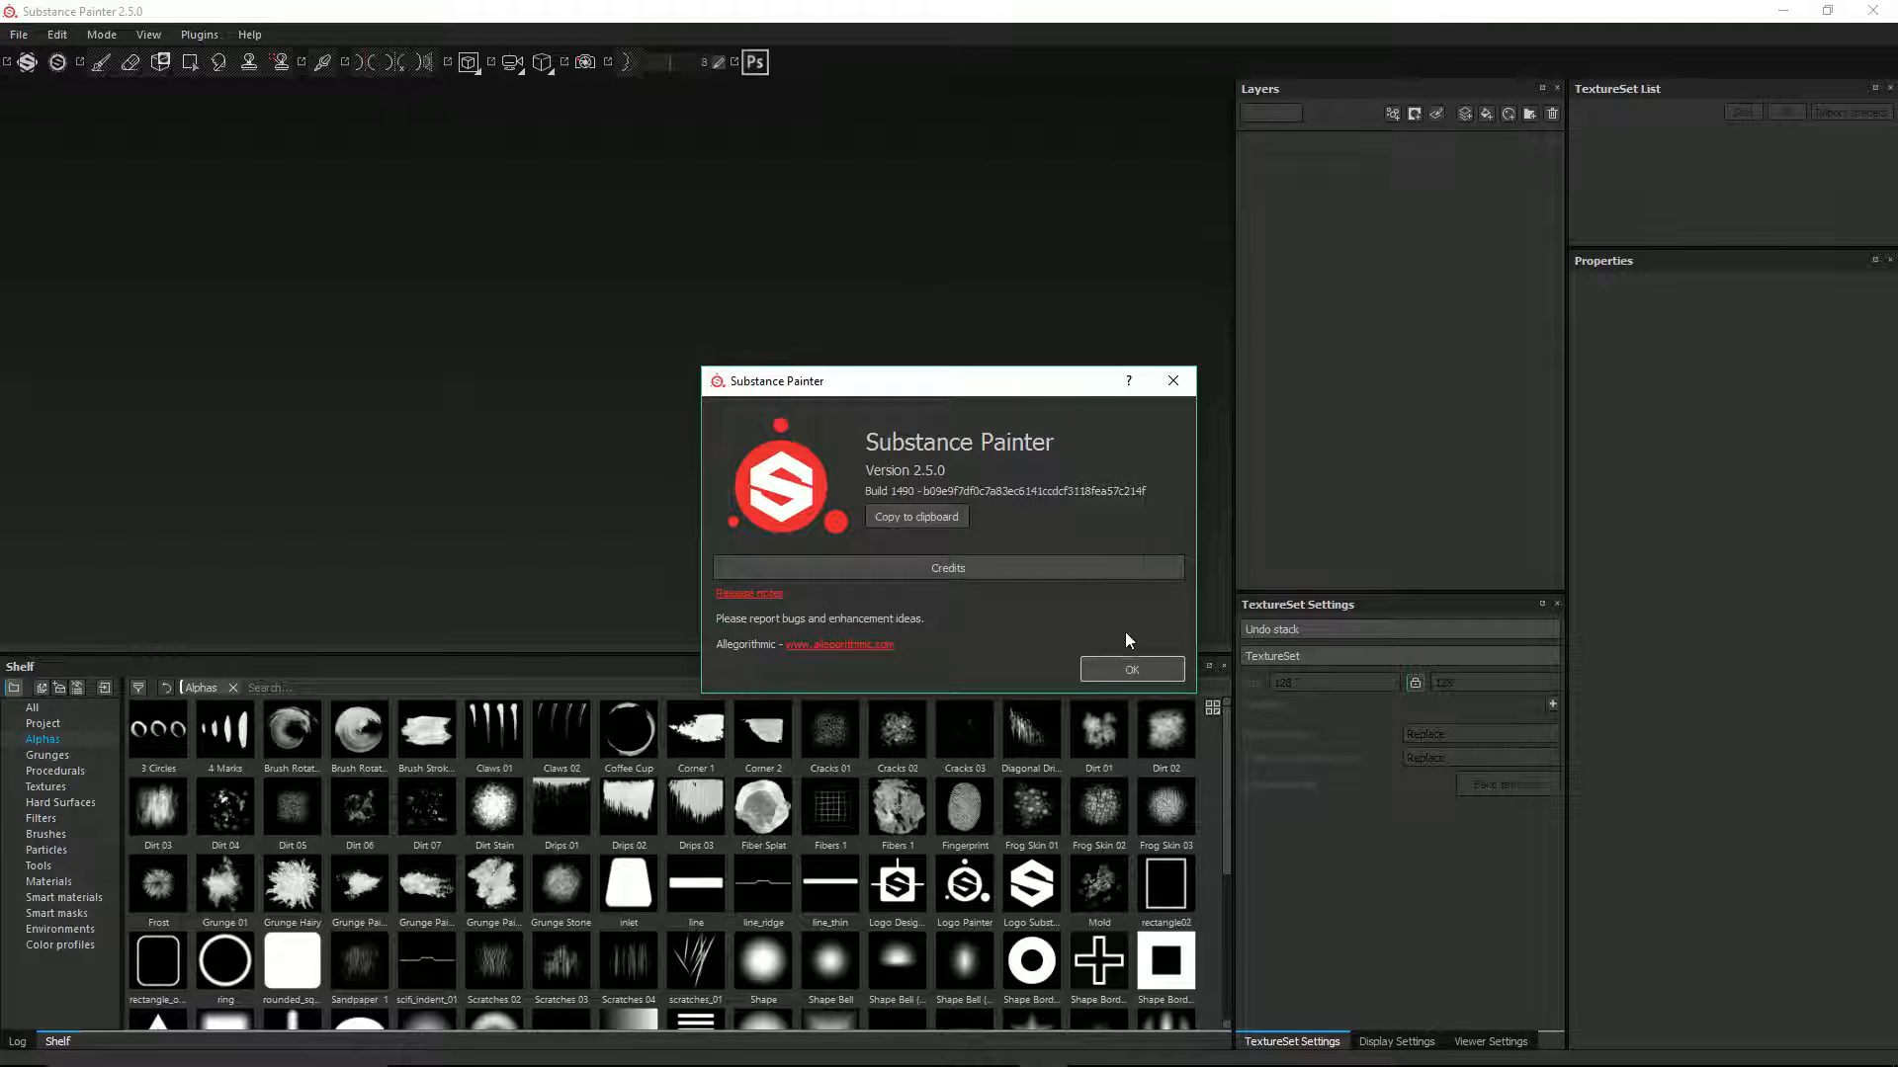
{"action": "left_click", "coordinate": [1119, 671]}
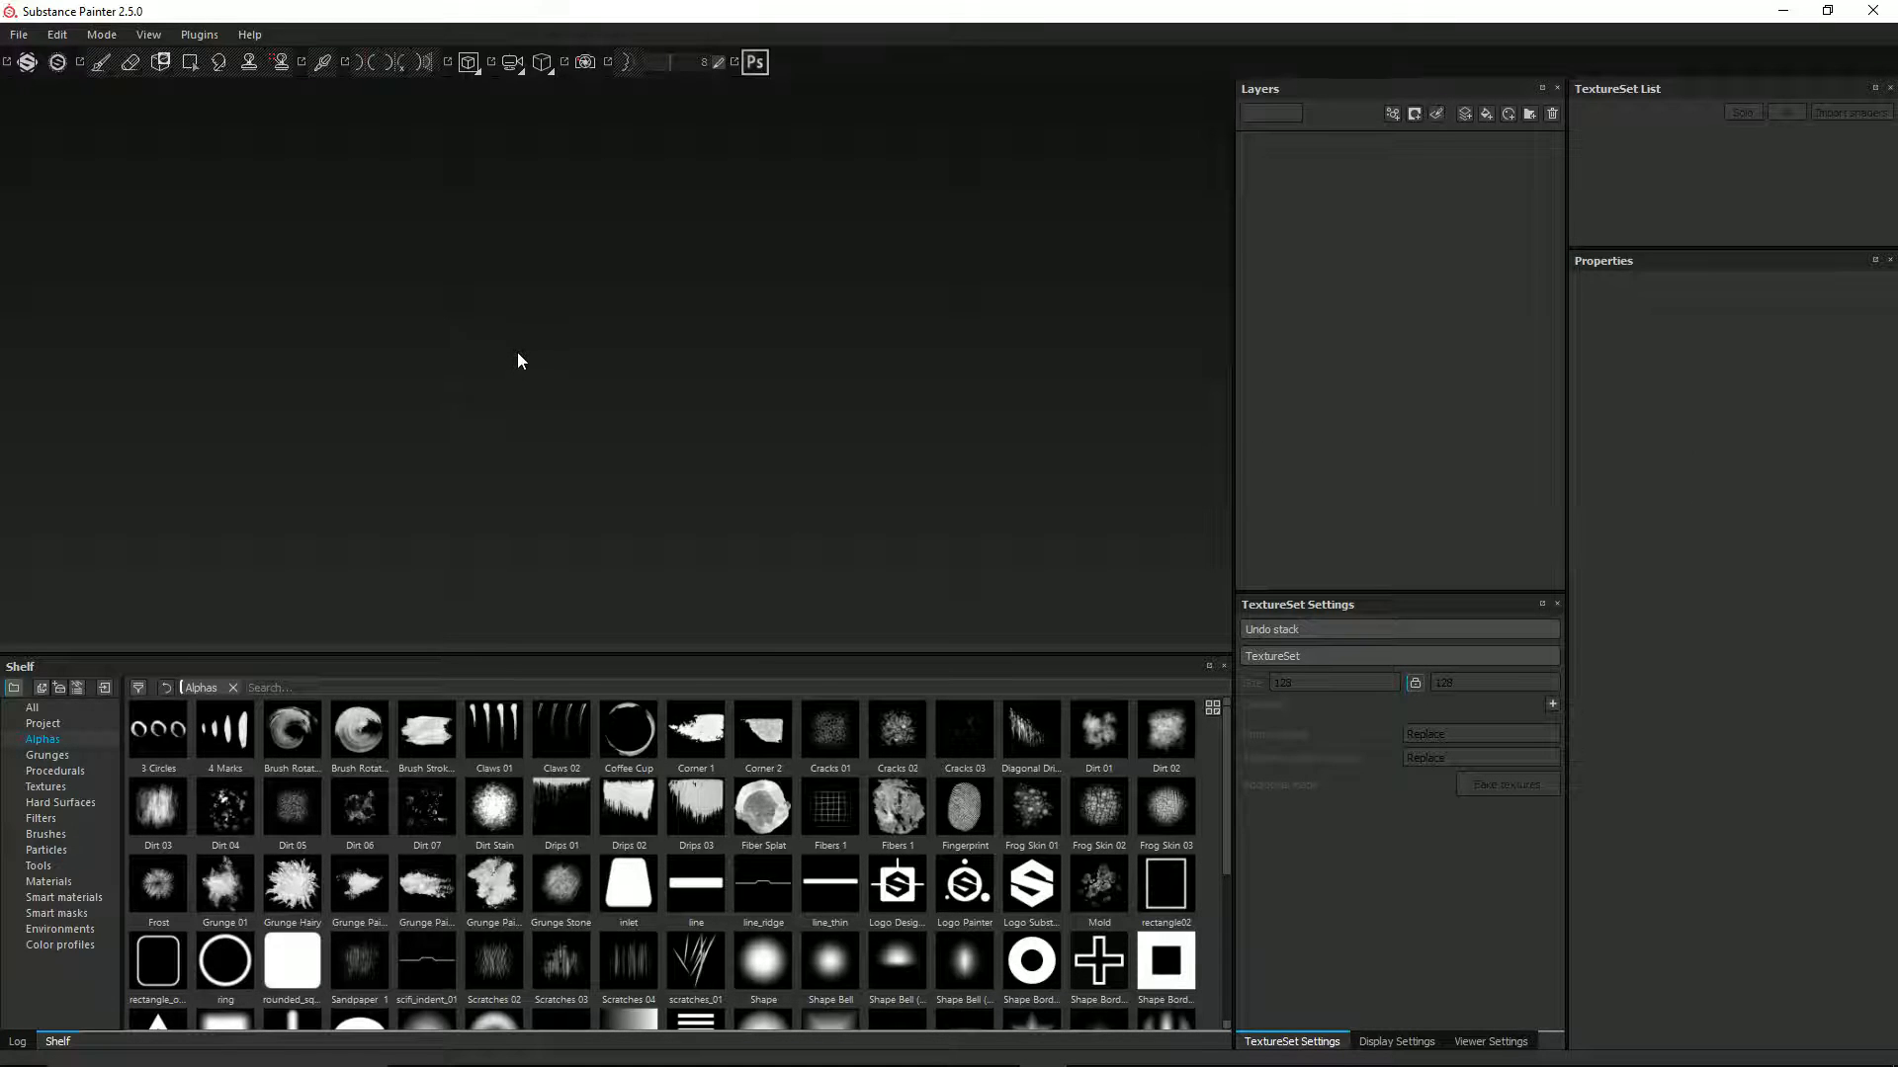
Switch to the browser and go back to the Substance Painter product page to view it
{"action": "key", "text": "alt+Tab"}
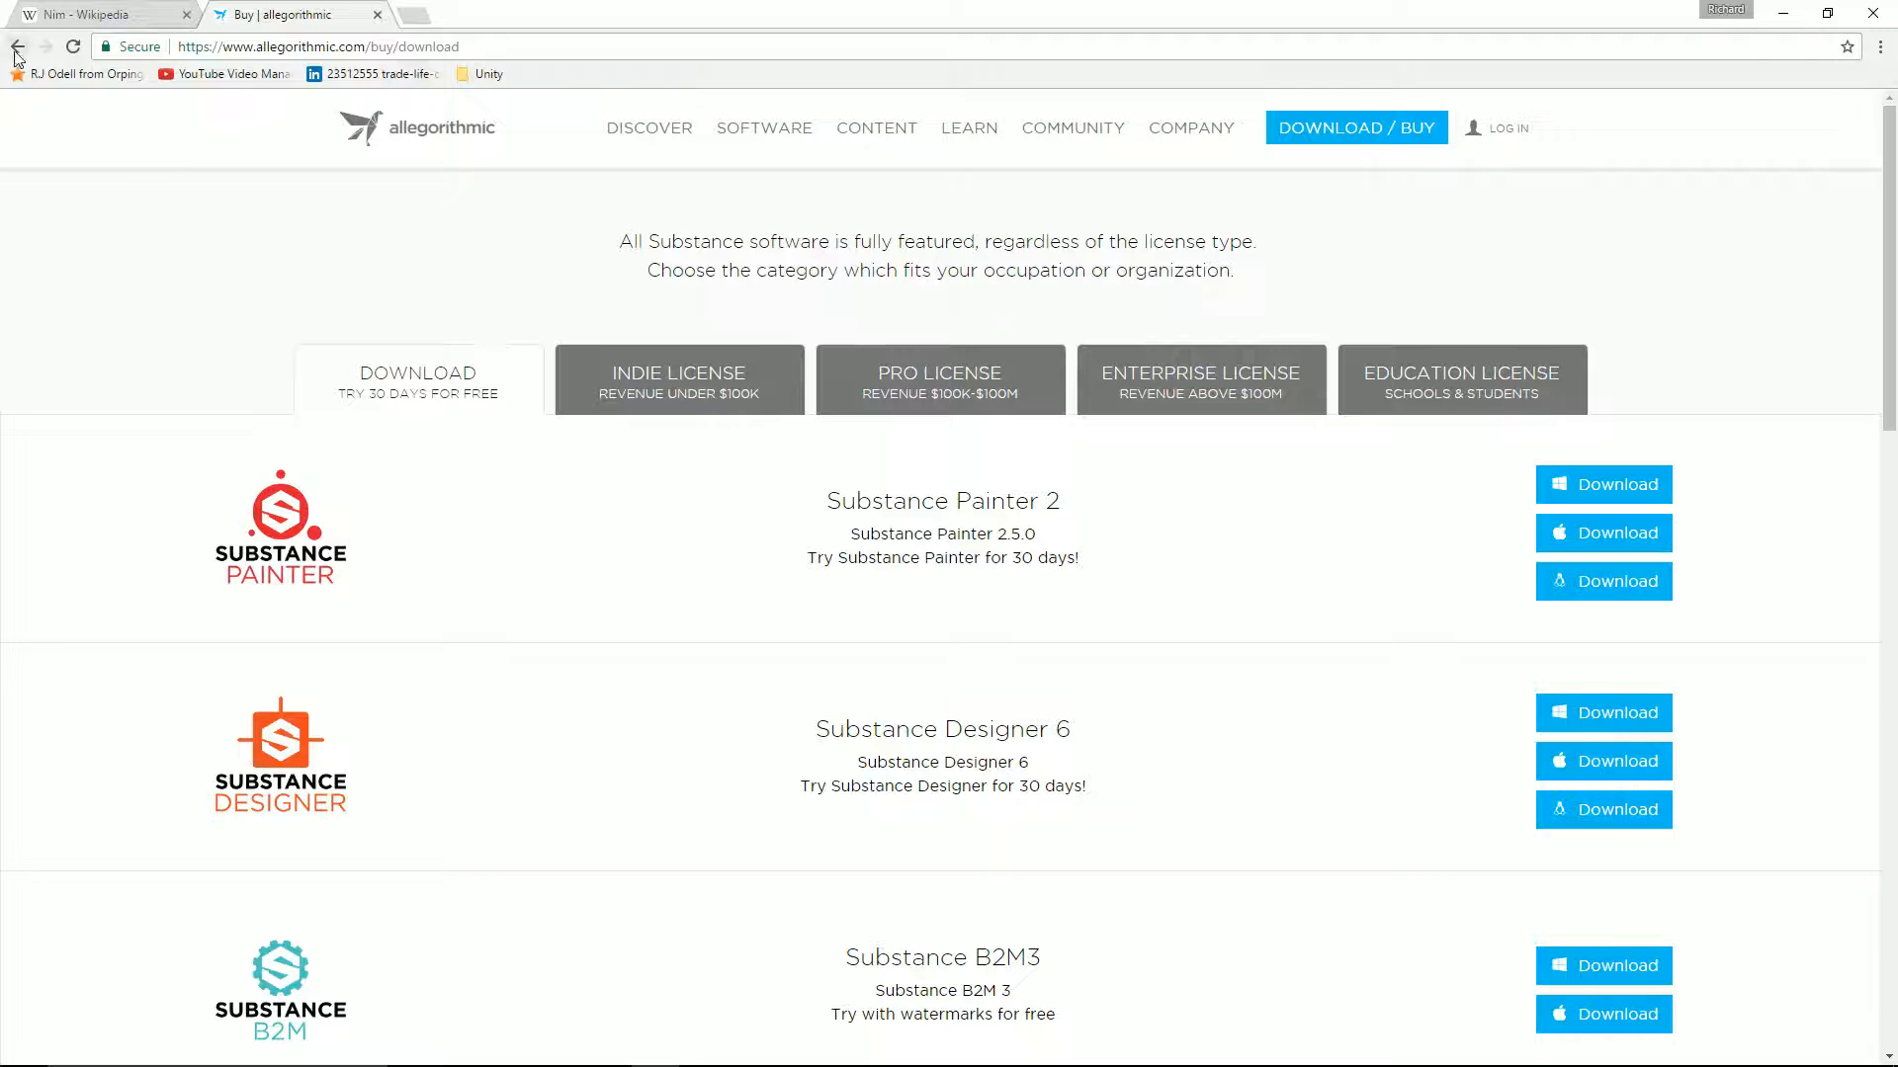
{"action": "left_click", "coordinate": [18, 47]}
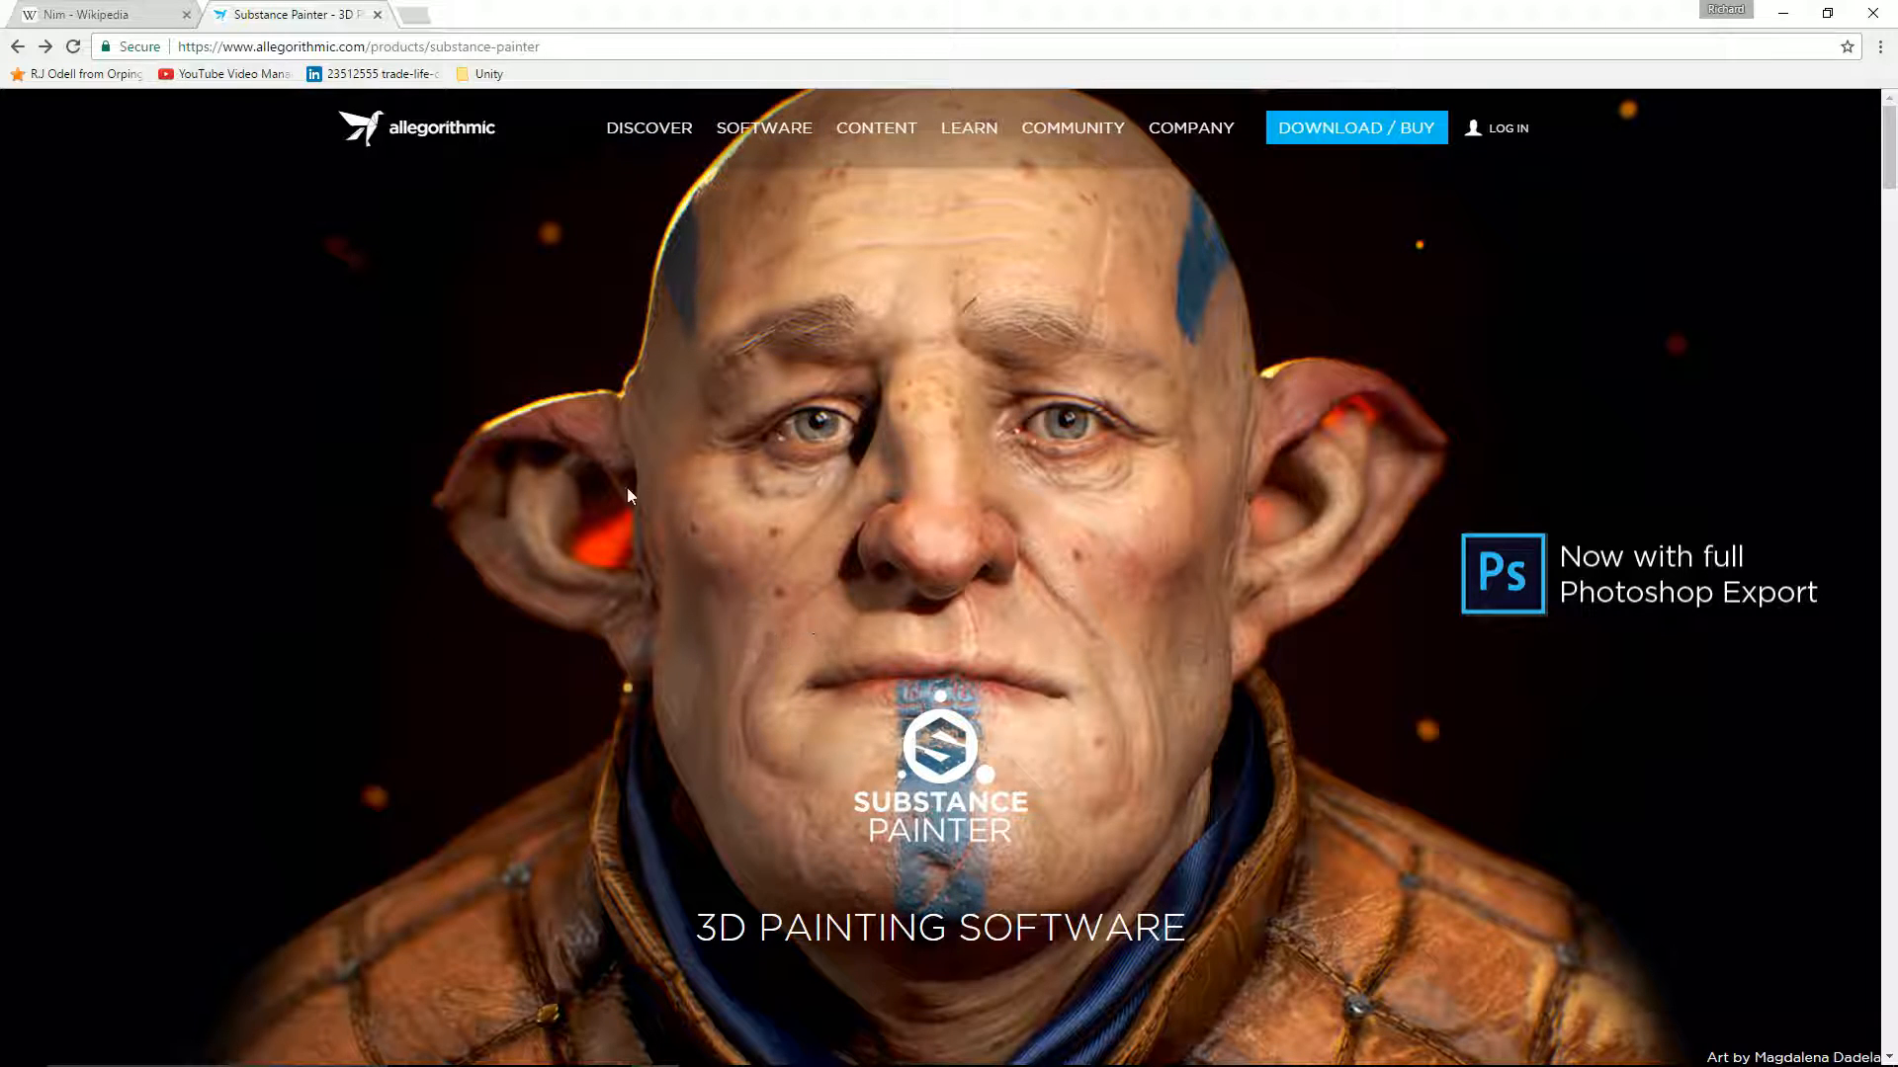
Switch to Substance Painter and start a new project using the Unity 5 (allegorithmic) template
{"action": "key", "text": "alt+Tab"}
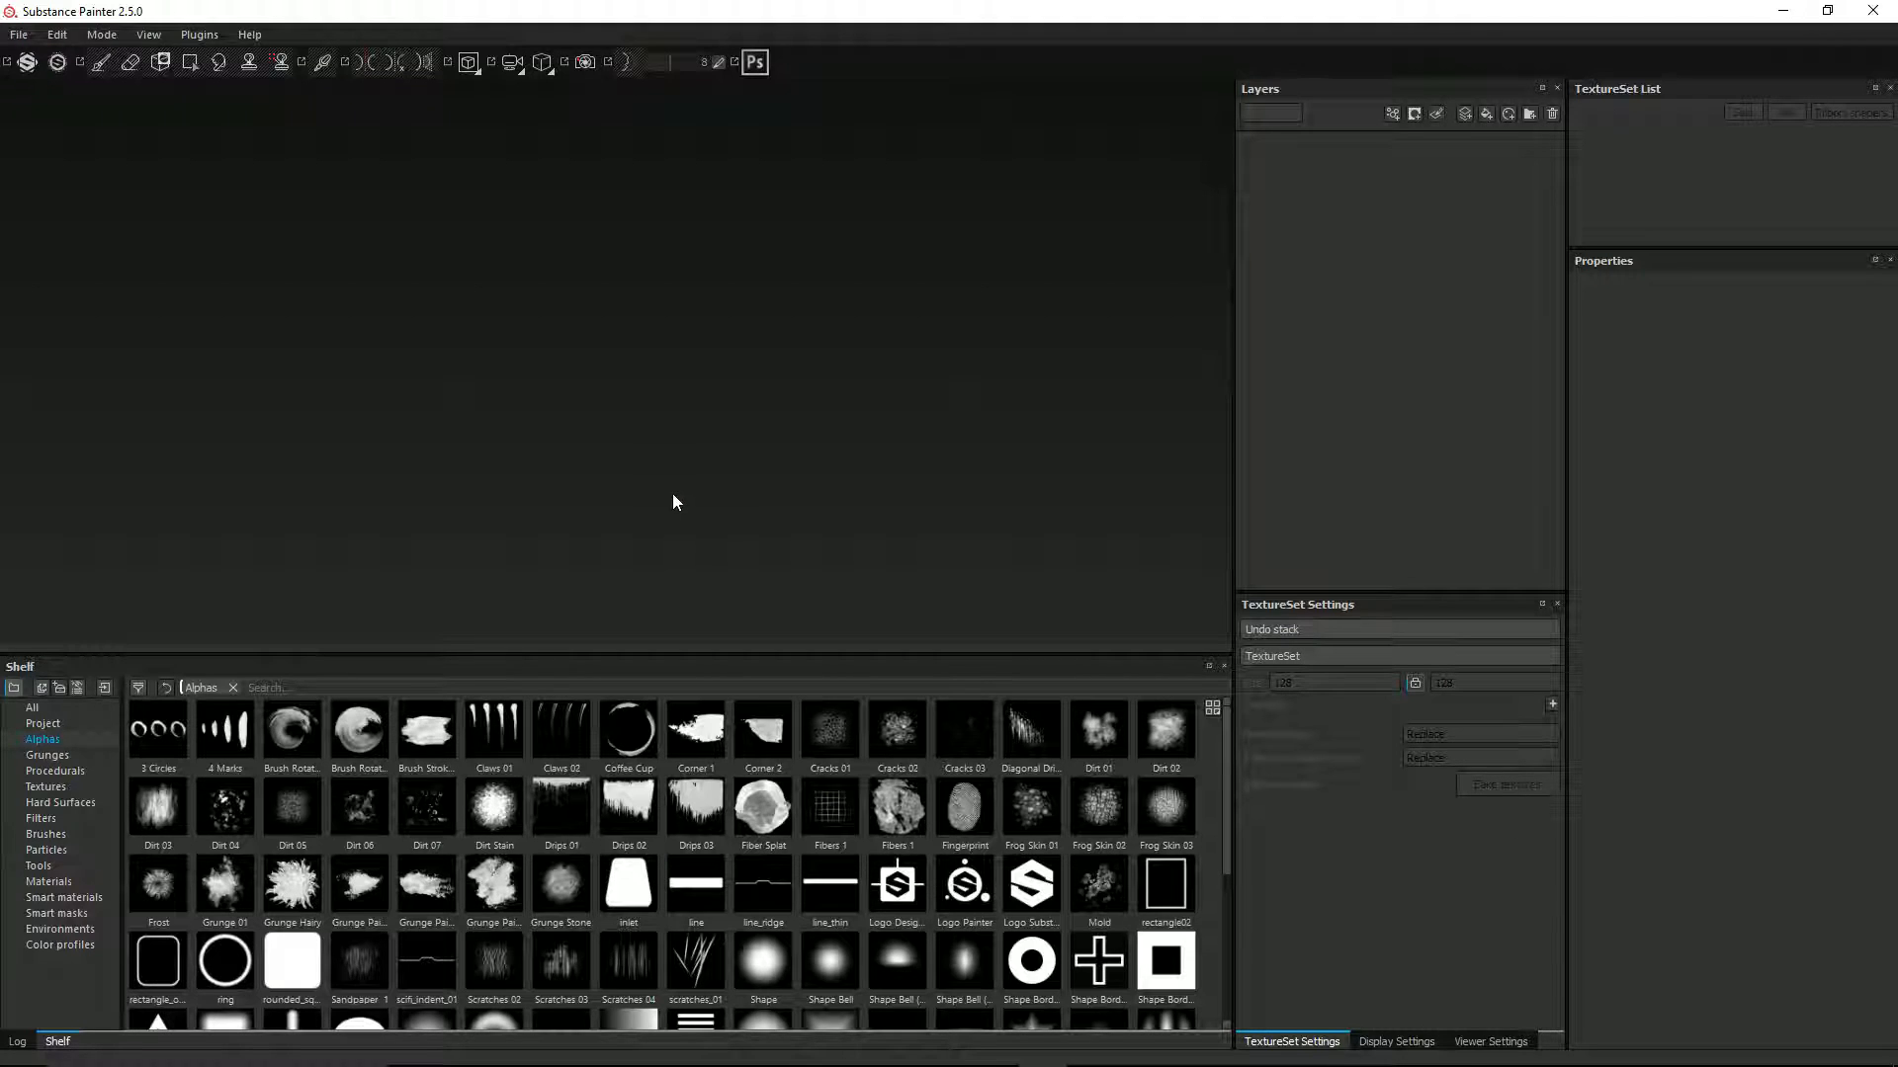
{"action": "left_click", "coordinate": [20, 35]}
{"action": "left_click", "coordinate": [37, 62]}
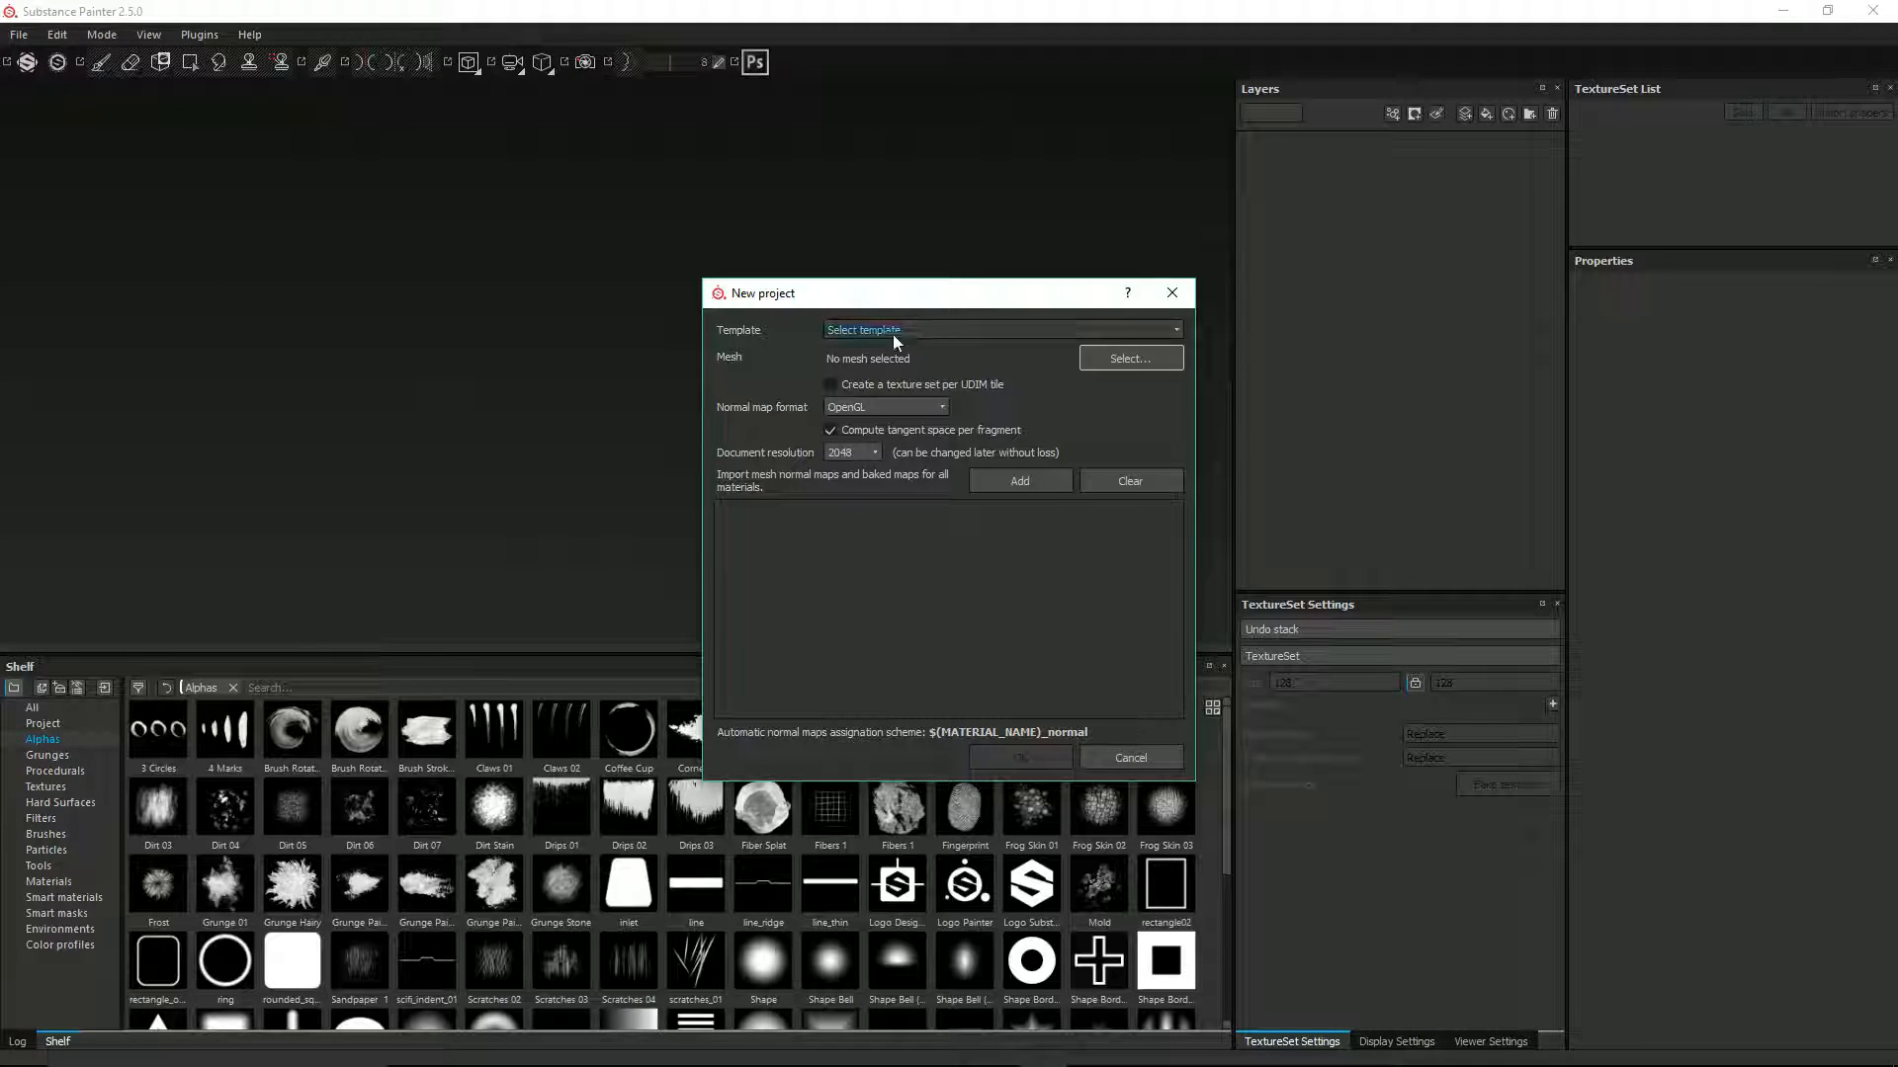
{"action": "left_click", "coordinate": [856, 333]}
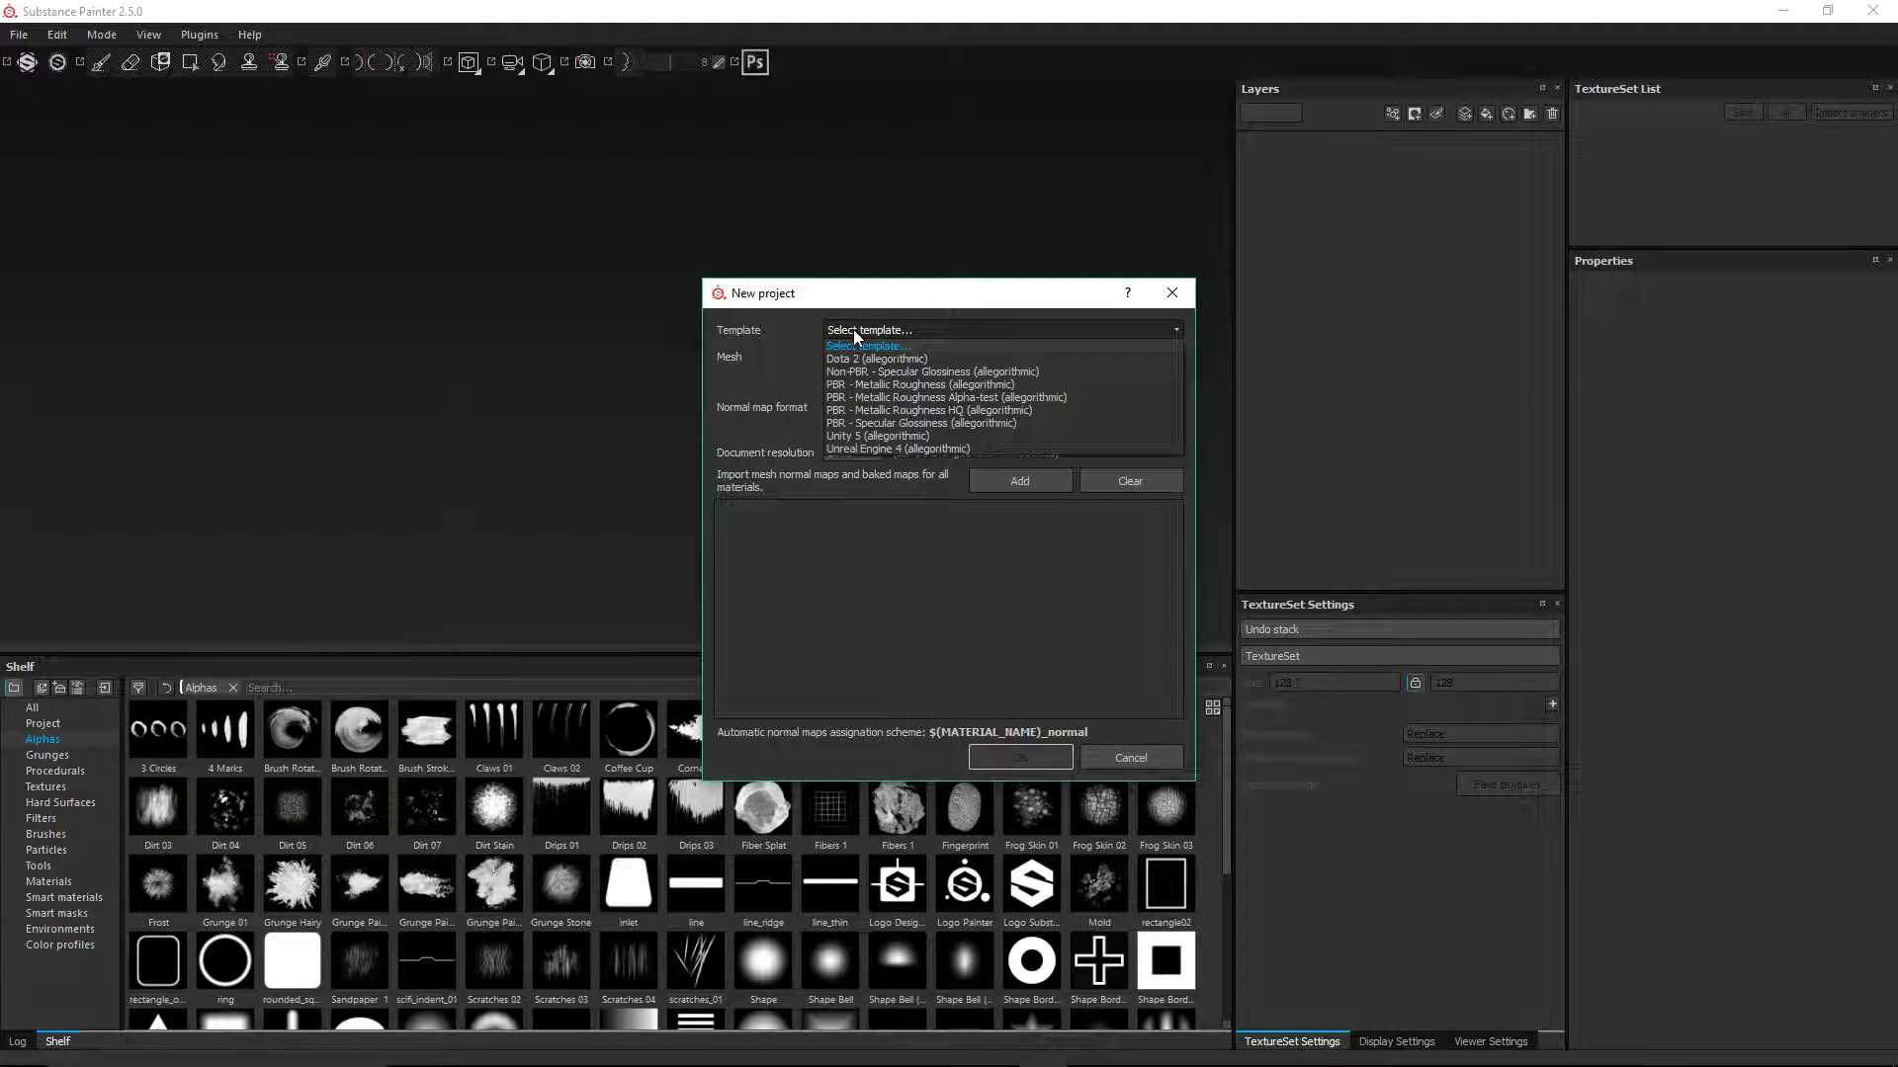
{"action": "left_click", "coordinate": [869, 435]}
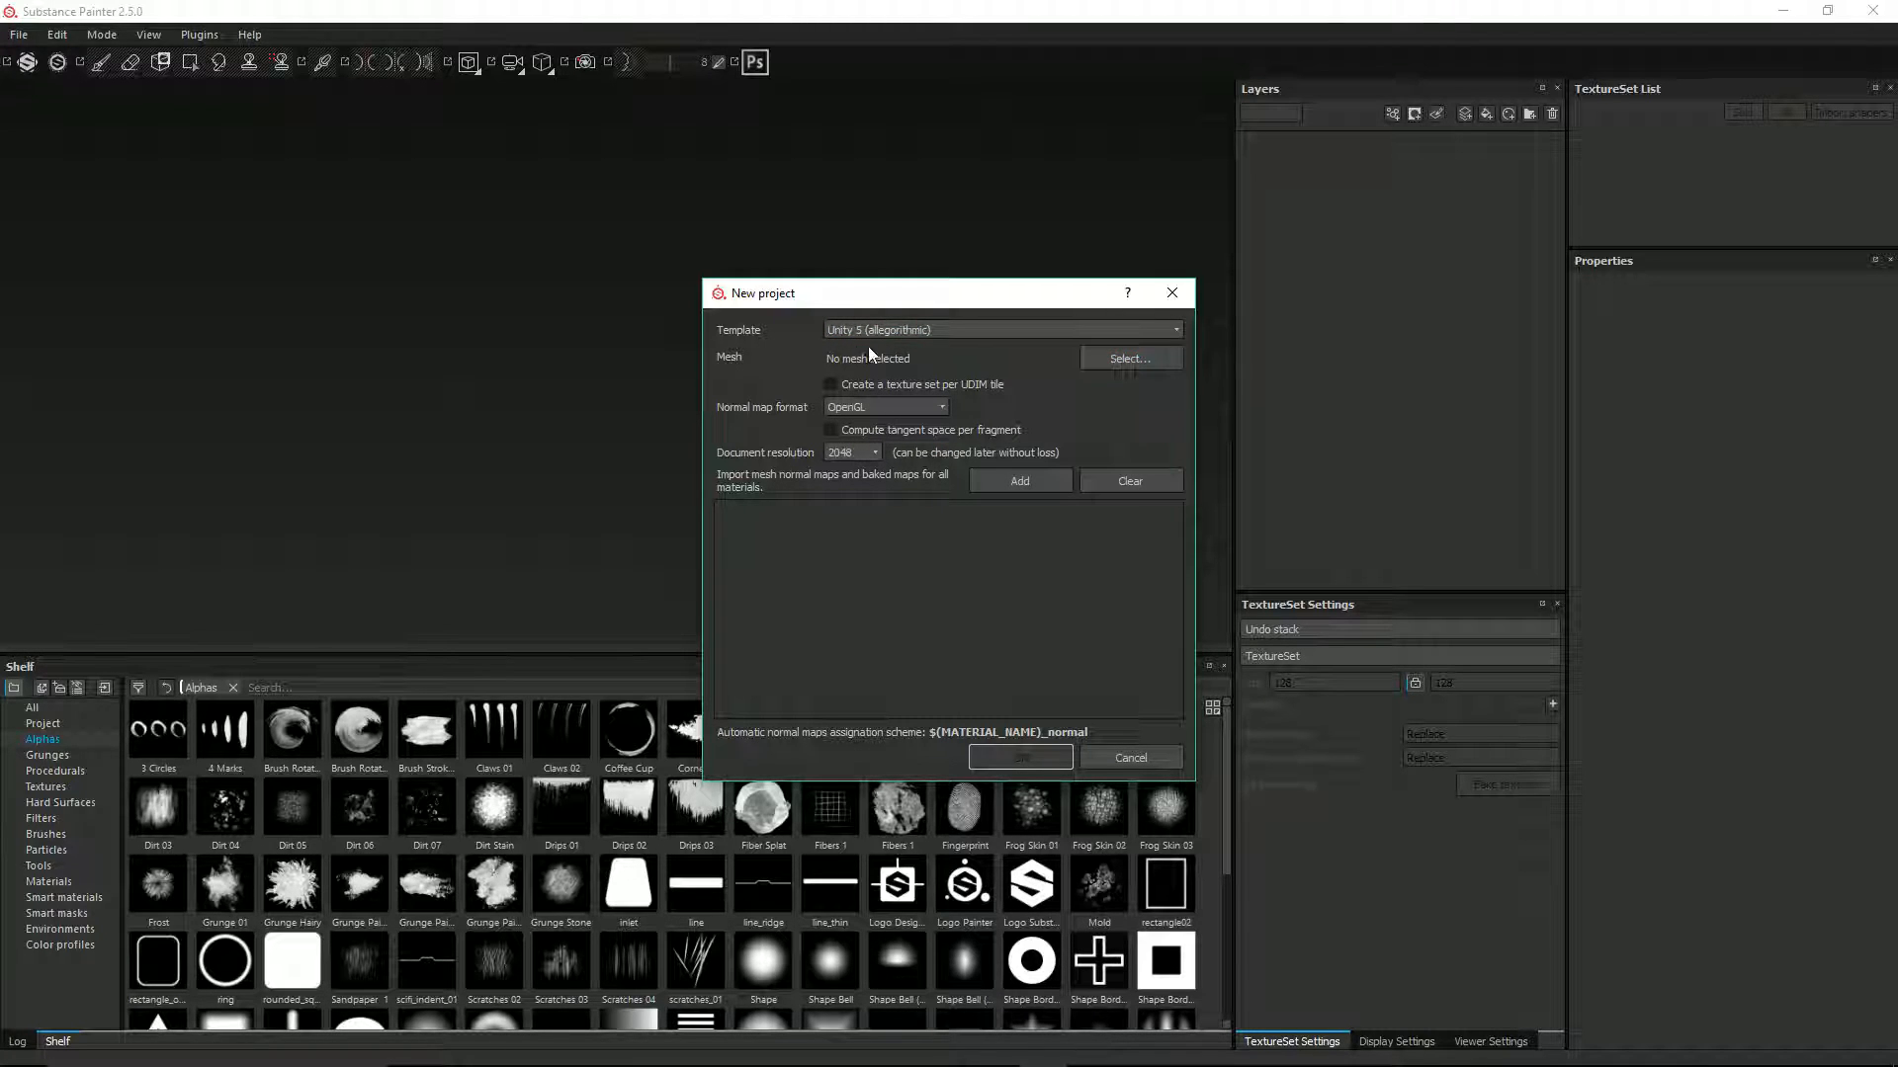
Choose matchstick.fbx from the Documents > Blender > Nim folder as the new project's mesh
{"action": "left_click", "coordinate": [1119, 360]}
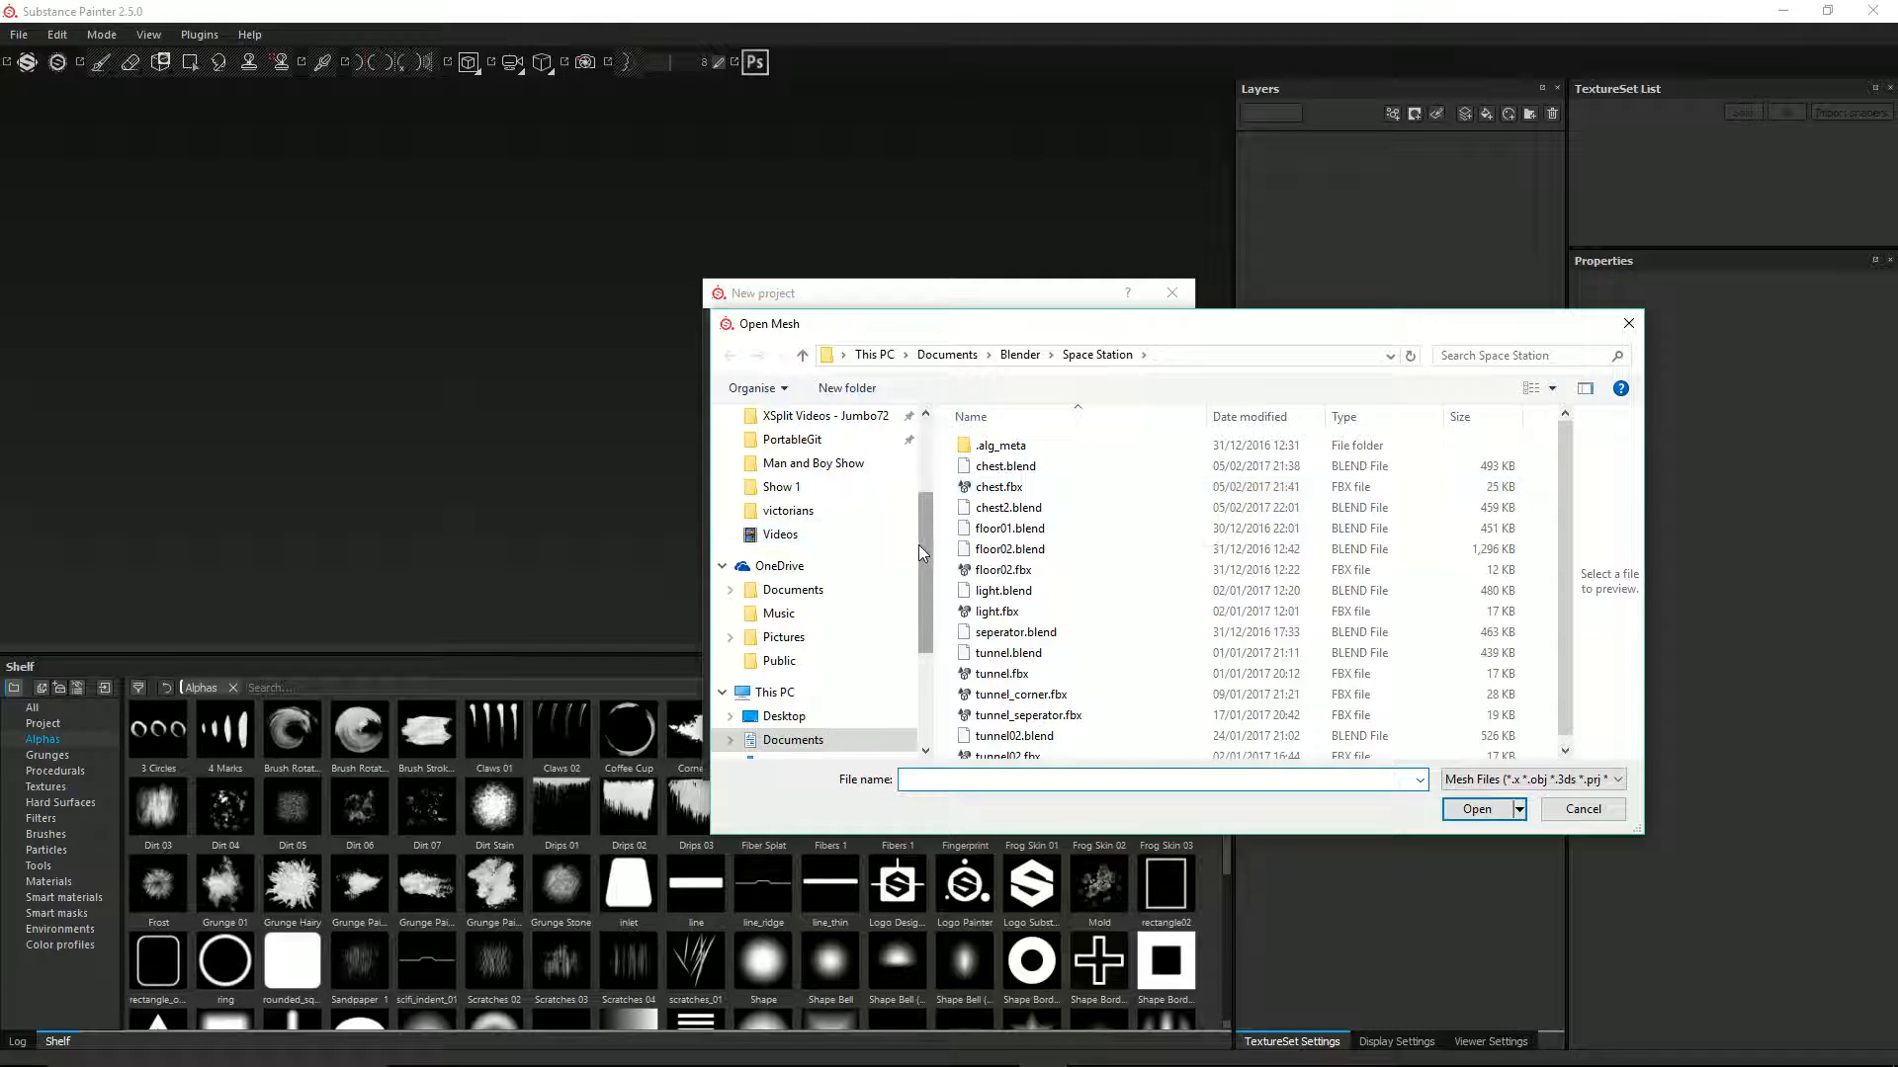
{"action": "mouse_move", "coordinate": [923, 548]}
{"action": "left_mouse_down"}
{"action": "mouse_move", "coordinate": [925, 518]}
{"action": "mouse_move", "coordinate": [928, 563]}
{"action": "mouse_move", "coordinate": [929, 542]}
{"action": "left_mouse_up"}
{"action": "left_click", "coordinate": [793, 614]}
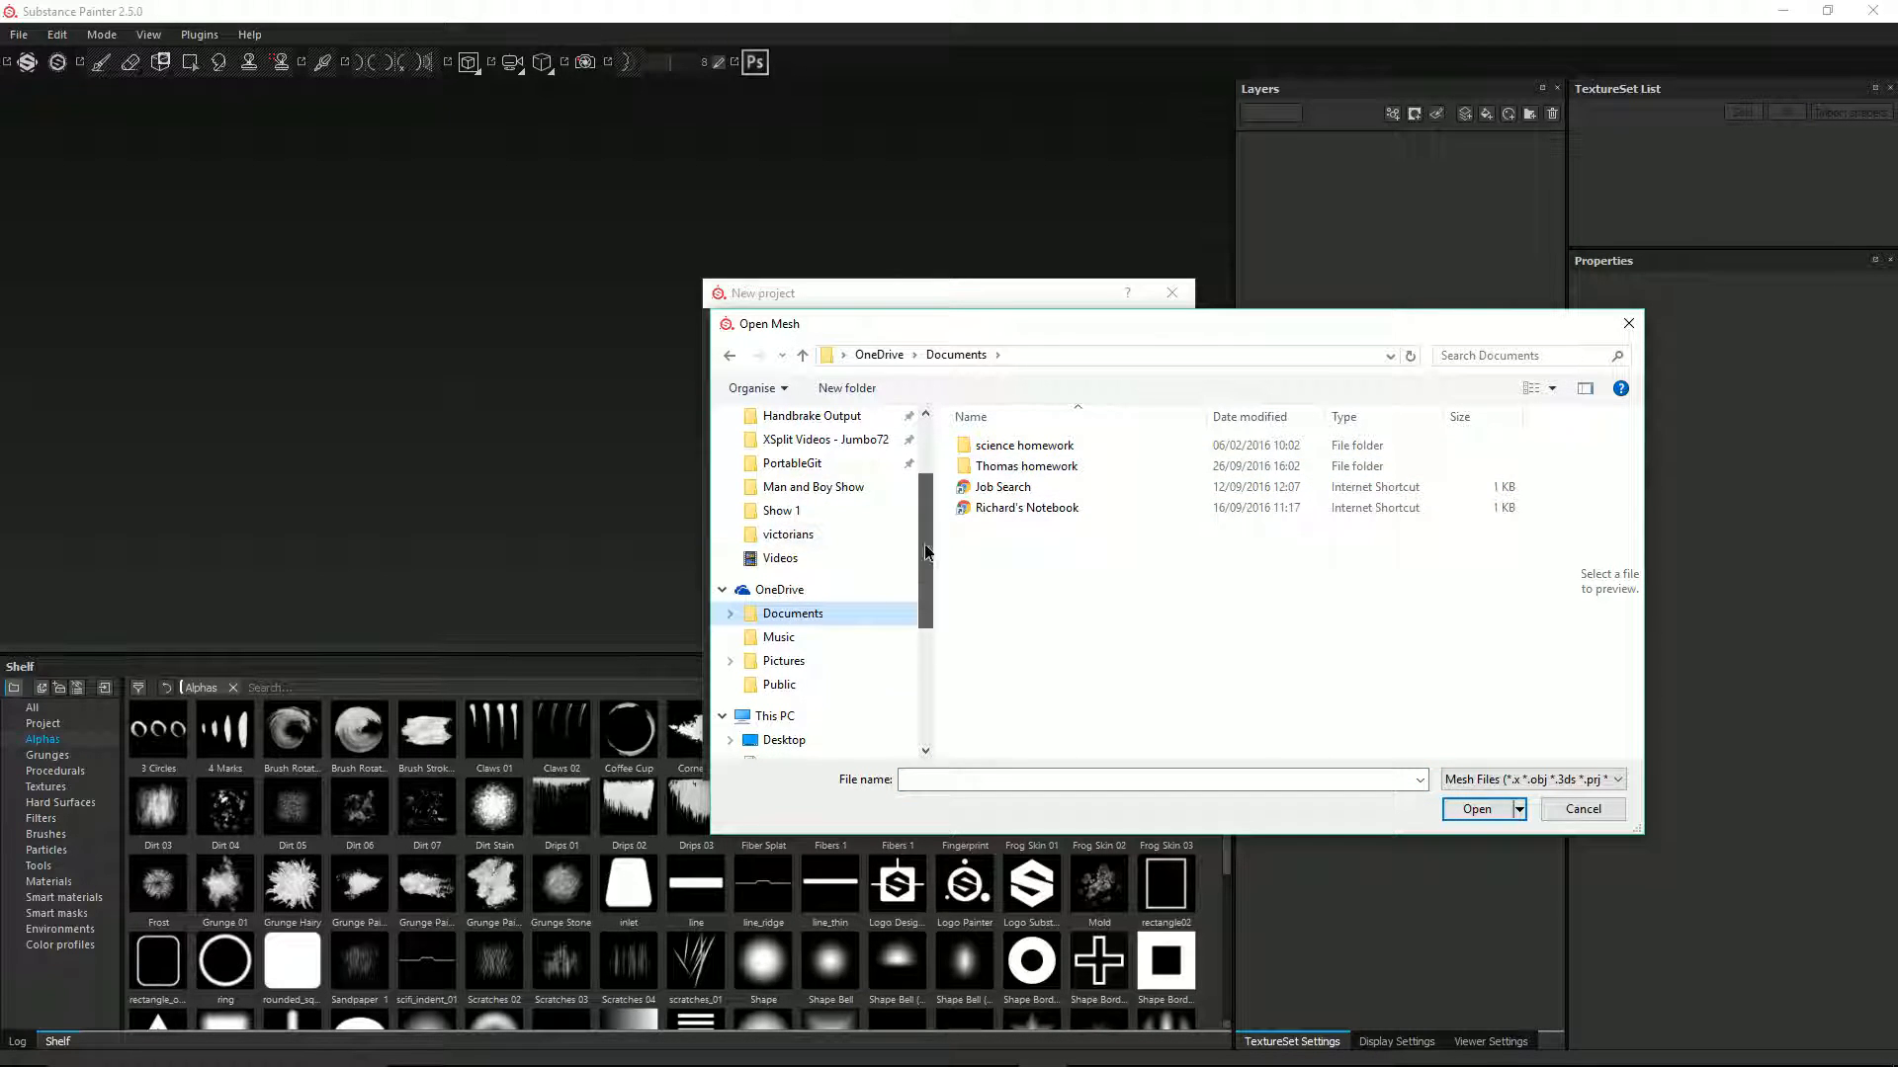
{"action": "scroll", "coordinate": [923, 544], "scroll_direction": "up", "scroll_amount": 1}
{"action": "left_click", "coordinate": [796, 439]}
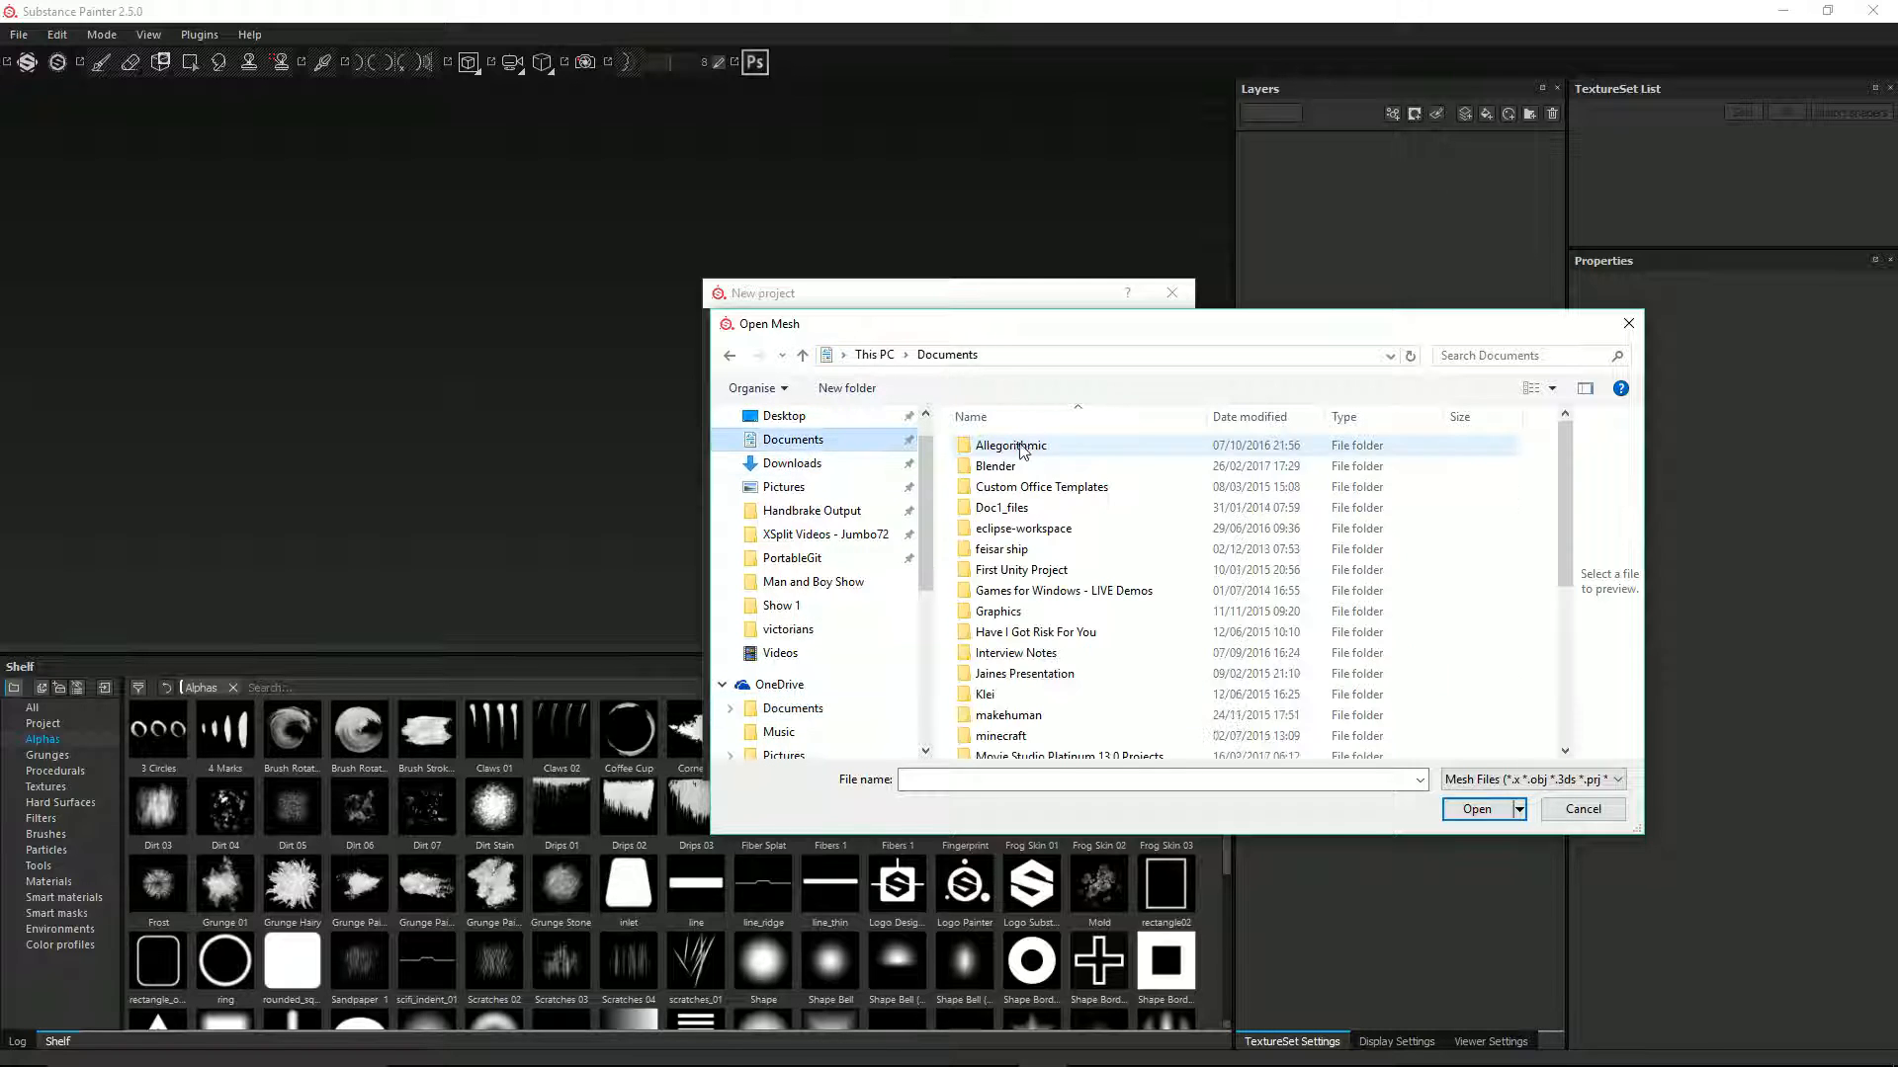
{"action": "double_click", "coordinate": [998, 469]}
{"action": "scroll", "coordinate": [1048, 608], "scroll_direction": "down", "scroll_amount": 5}
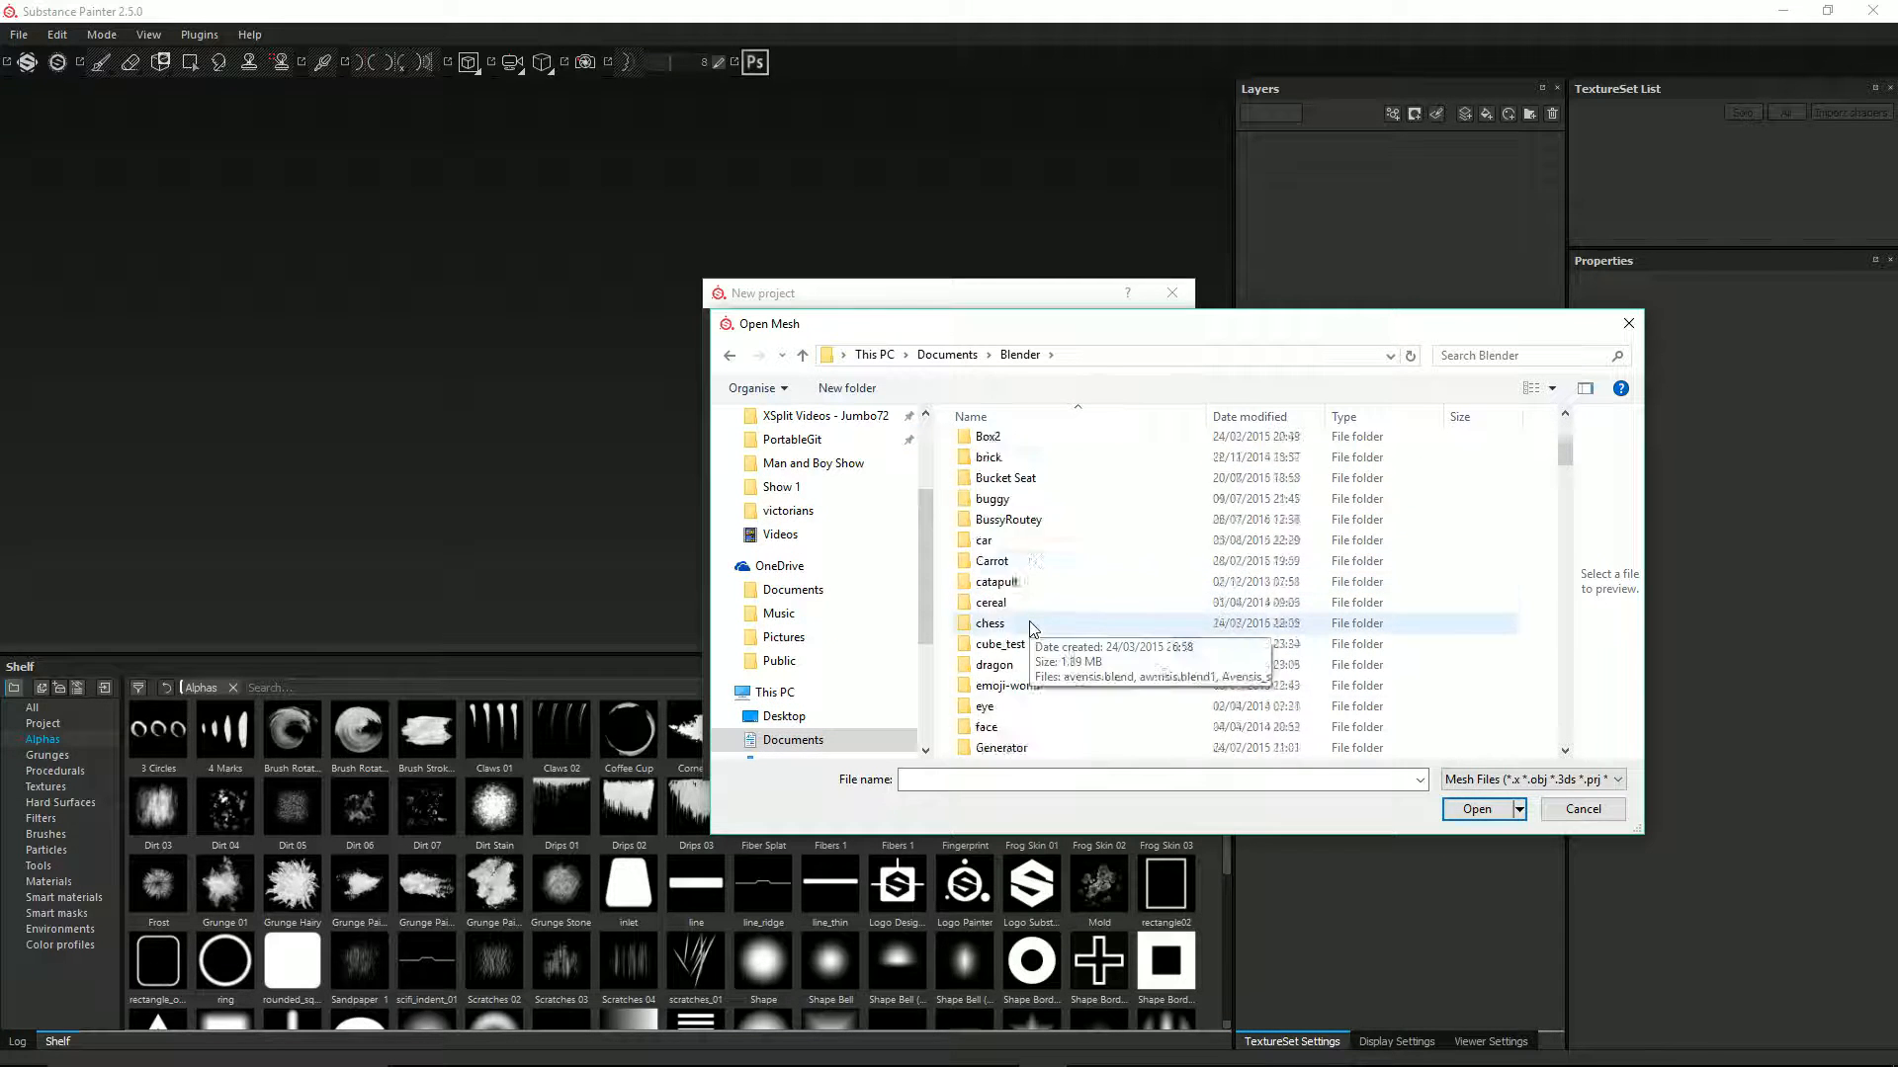
{"action": "scroll", "coordinate": [1030, 630], "scroll_direction": "down", "scroll_amount": 4}
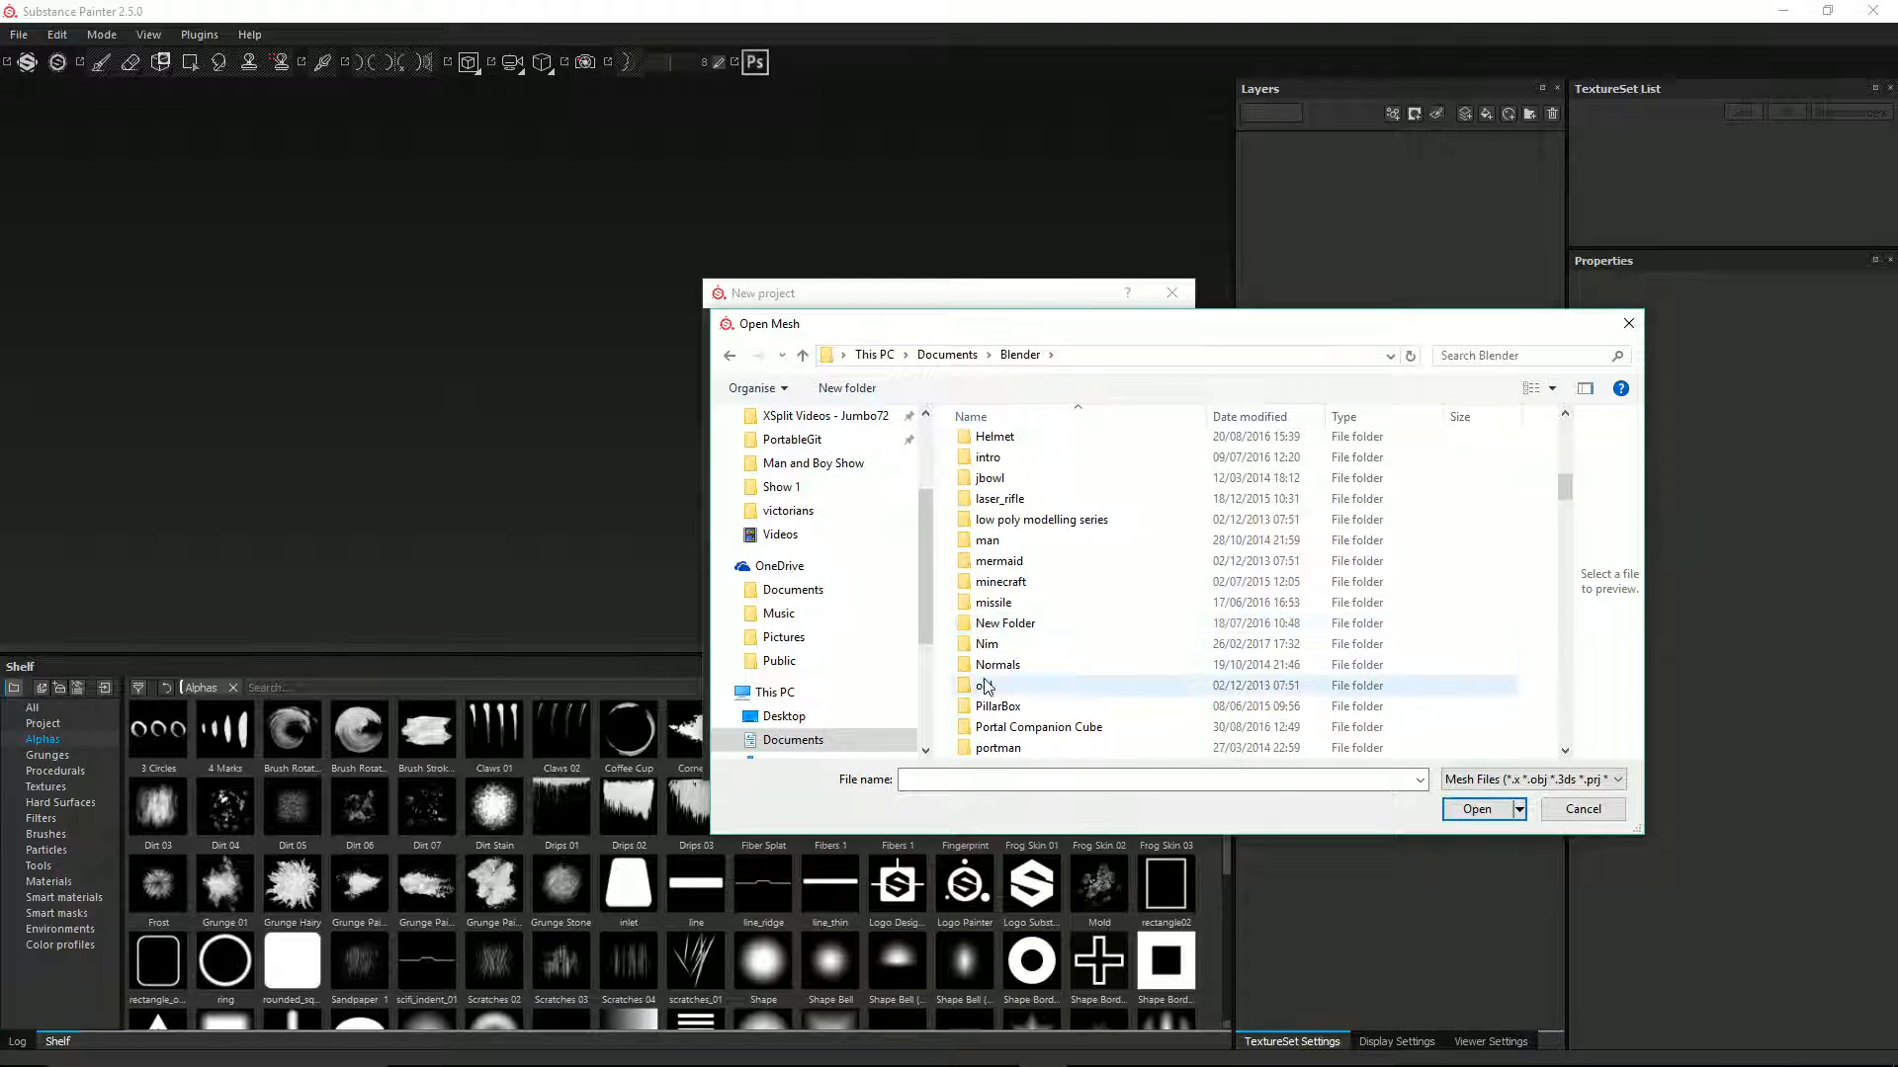
{"action": "double_click", "coordinate": [976, 644]}
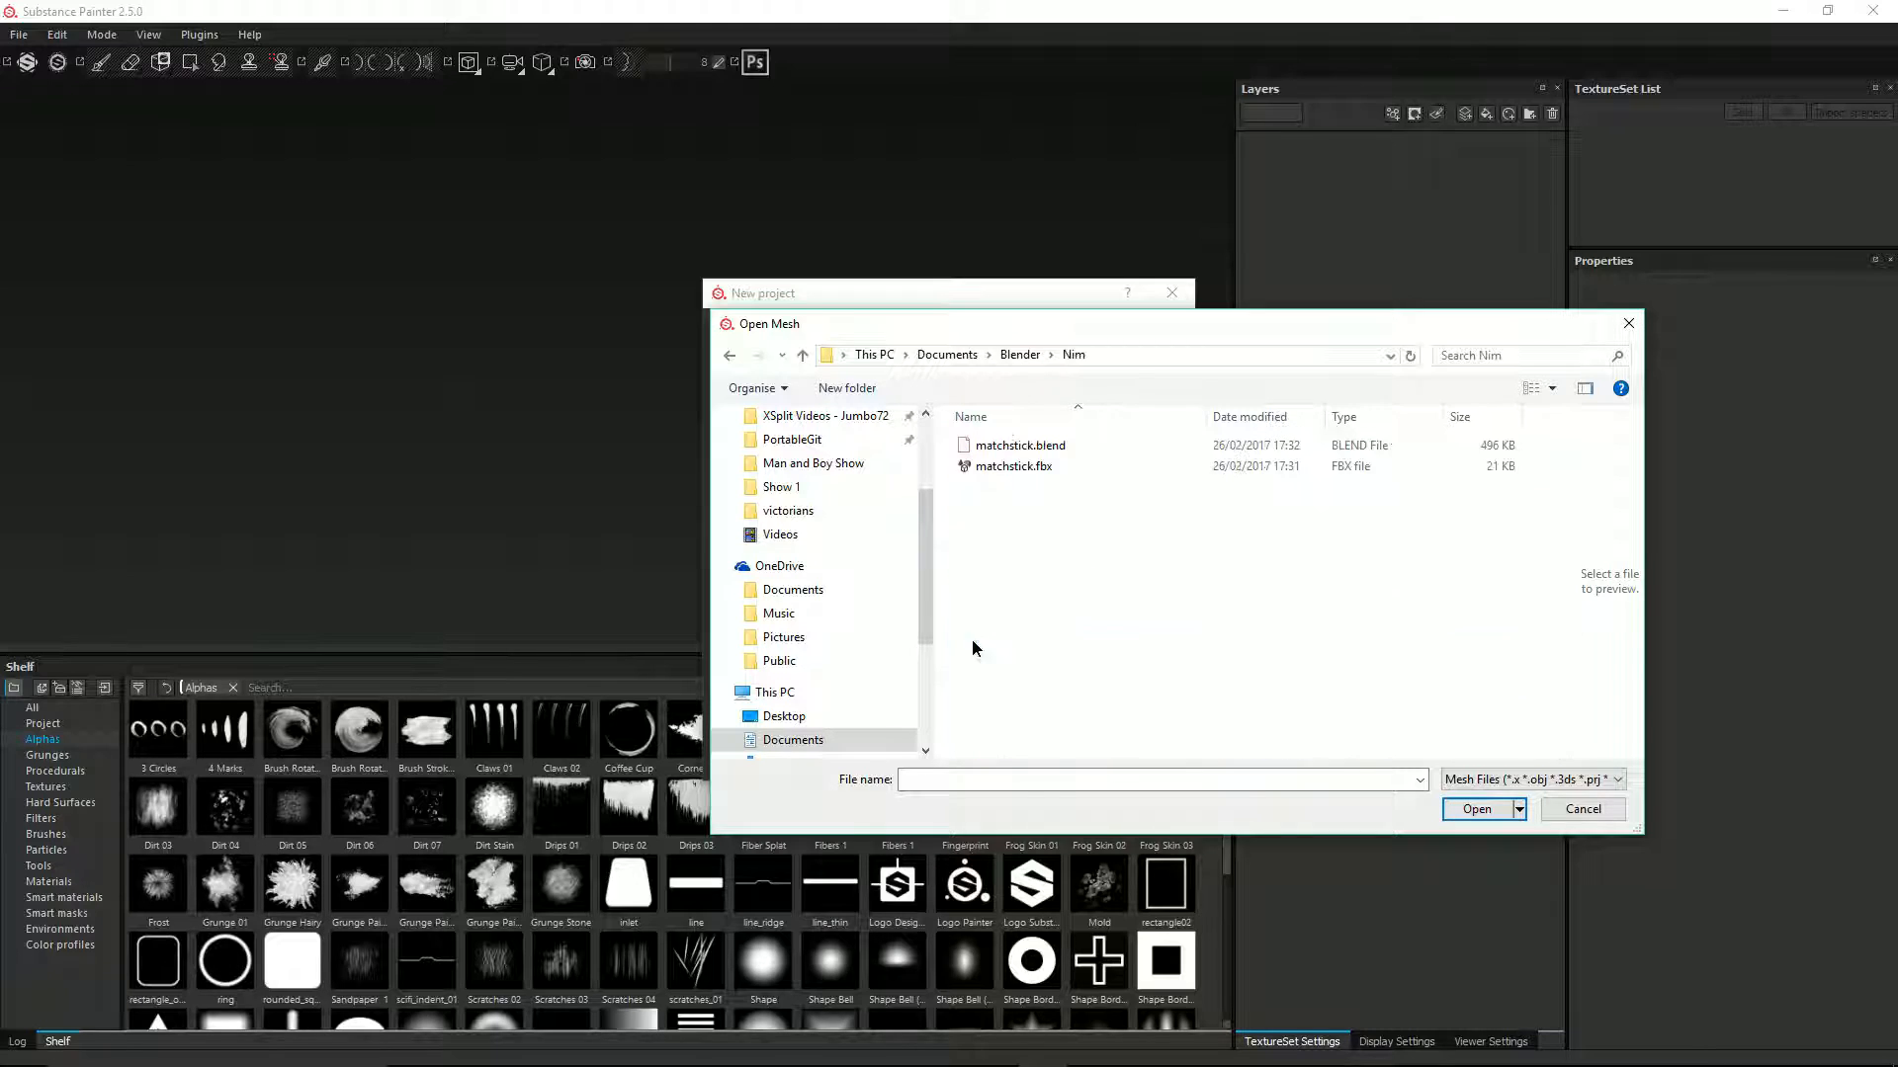
{"action": "left_click", "coordinate": [1008, 470]}
{"action": "left_click", "coordinate": [1476, 808]}
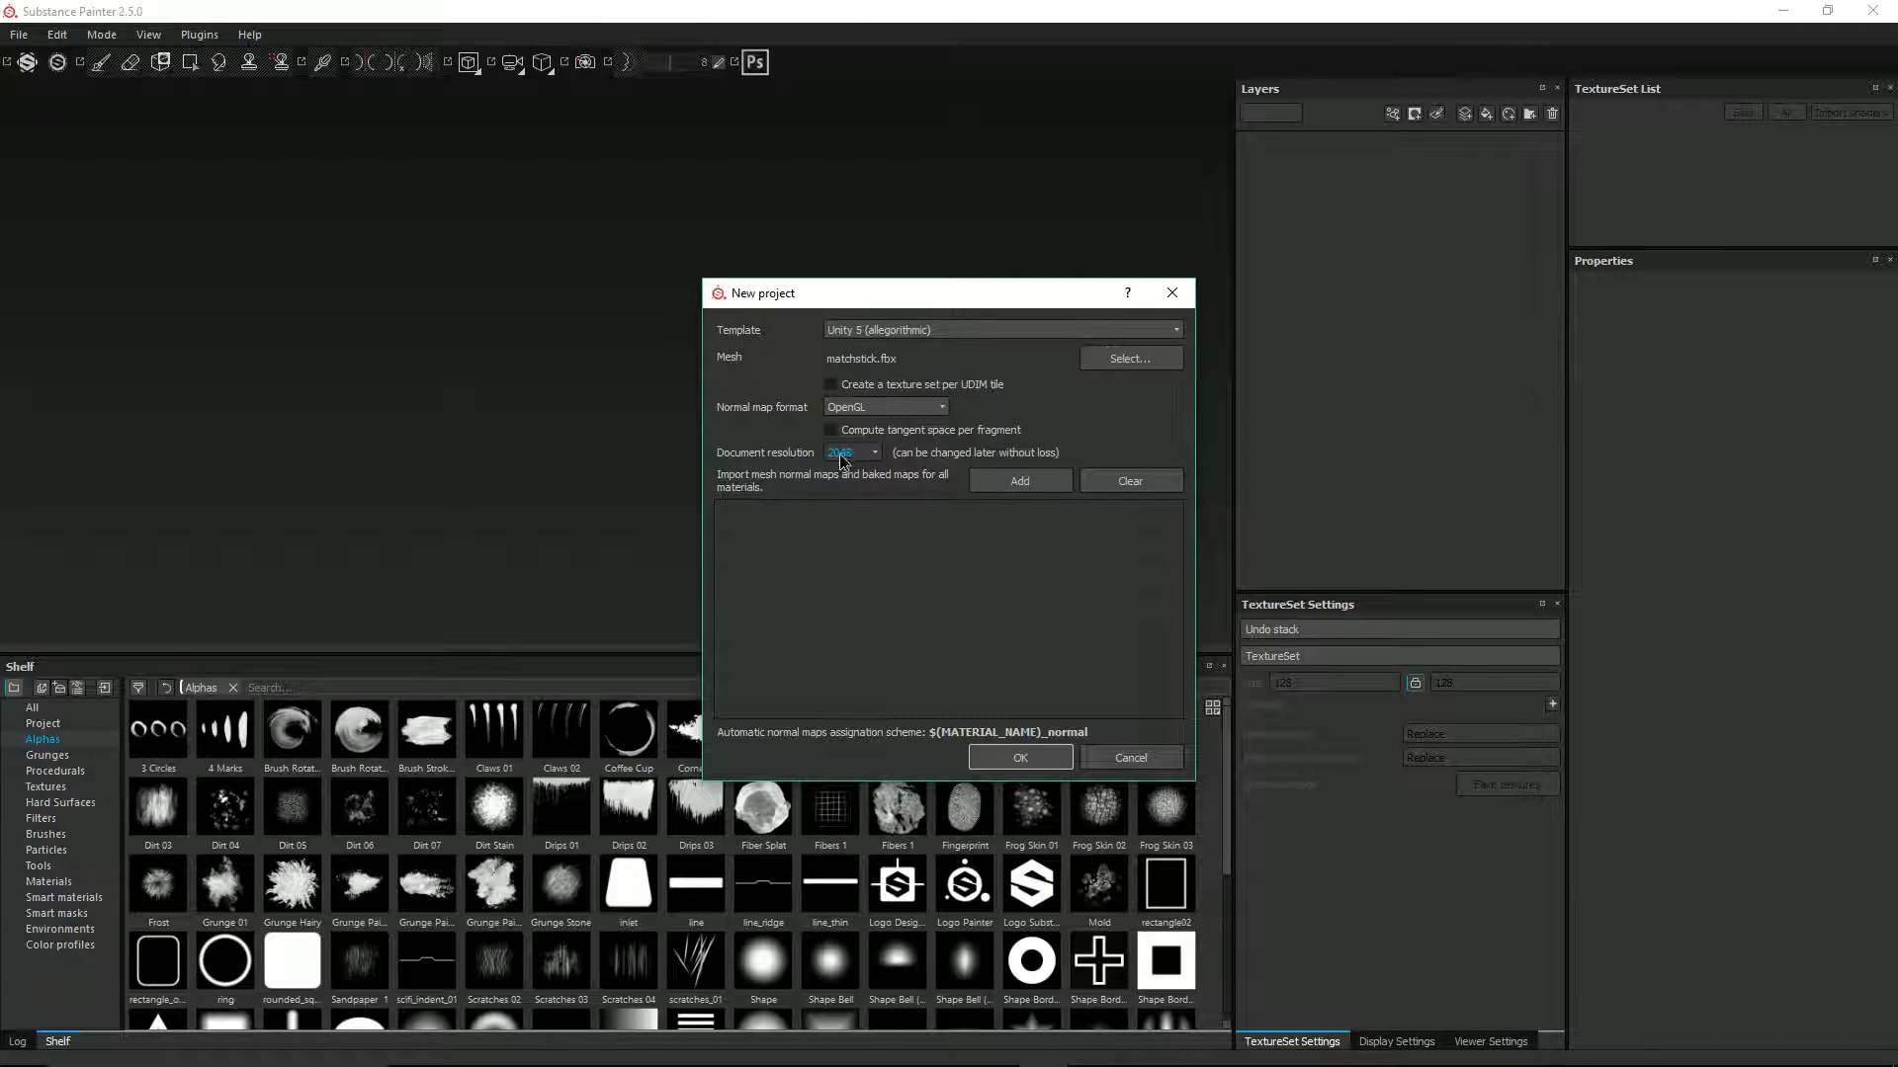
Set the document resolution to 1024 and create the project
{"action": "left_click", "coordinate": [842, 453]}
{"action": "left_click", "coordinate": [848, 504]}
{"action": "left_click", "coordinate": [1032, 755]}
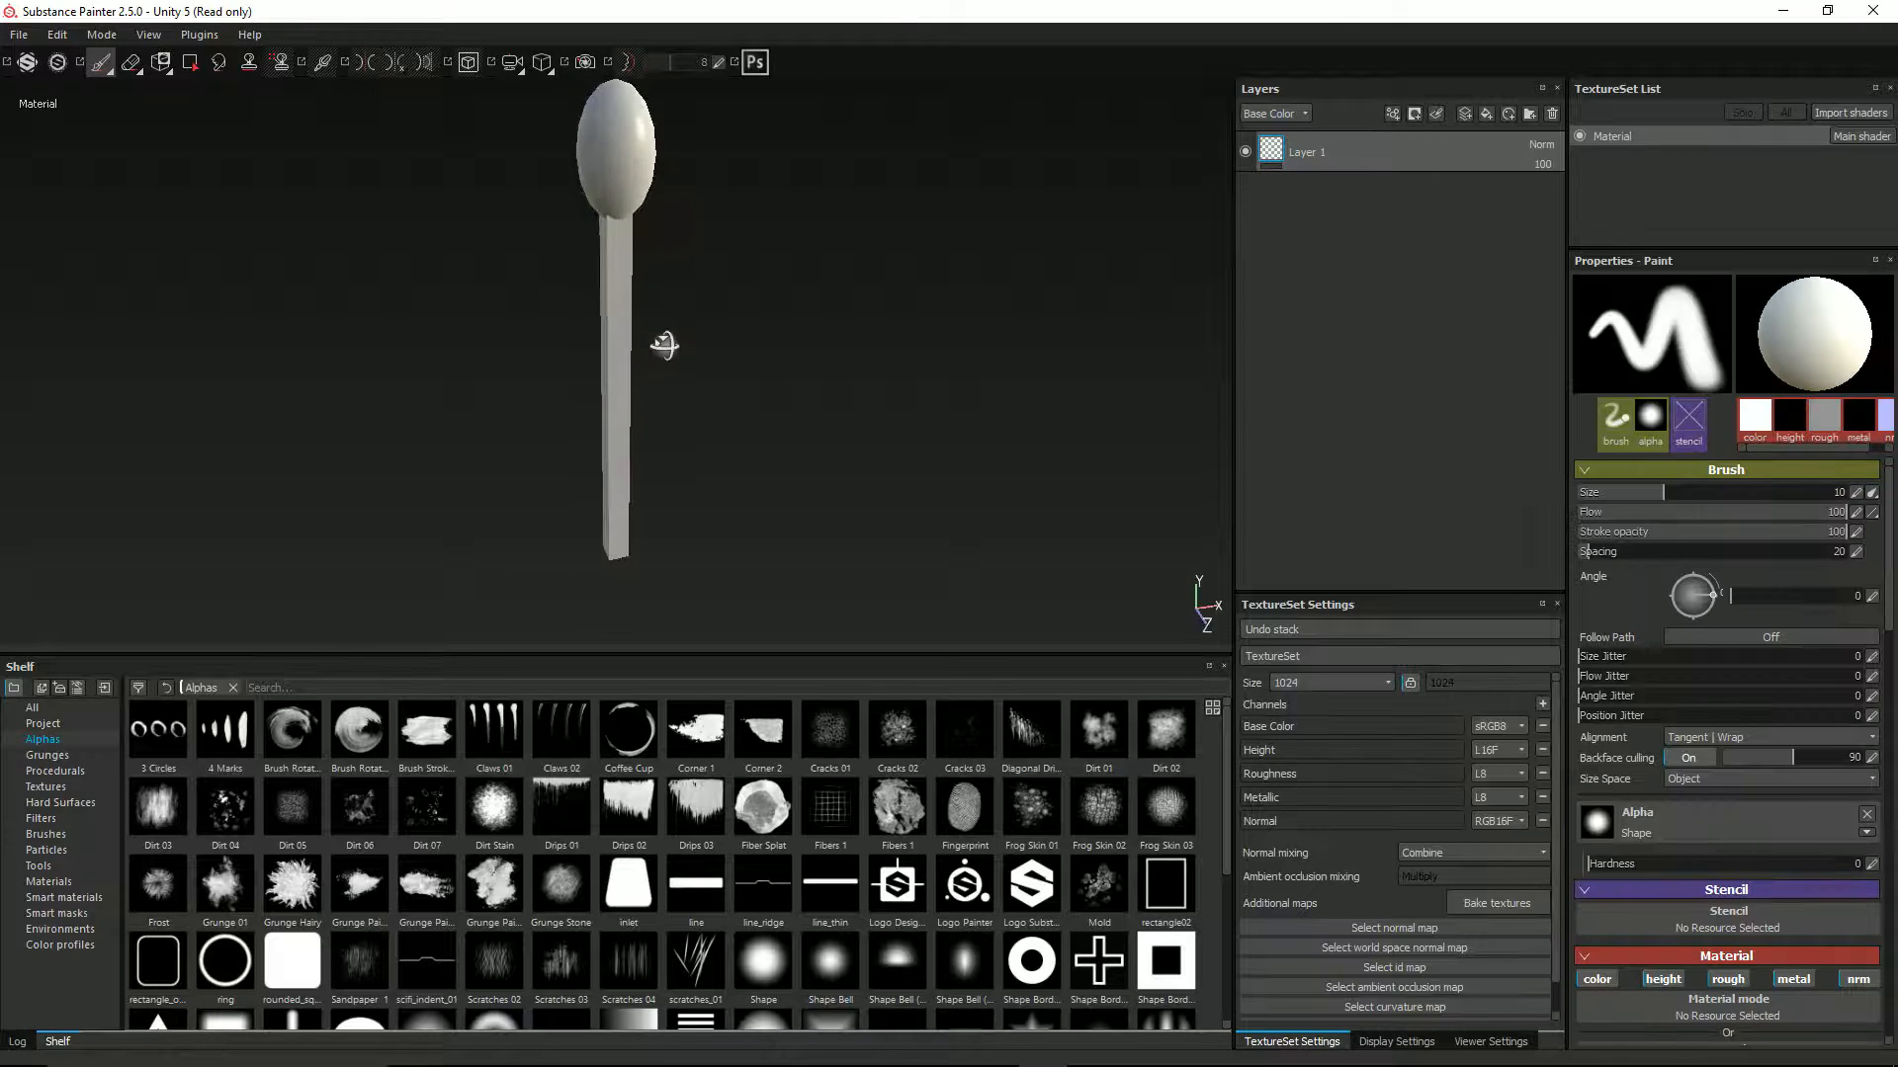
Set the viewer's environment opacity to 55 and environment blur to 9 to show the panorama behind the matchstick
{"action": "left_click_drag", "start_coordinate": [520, 294], "coordinate": [721, 291], "text": "alt"}
{"action": "mouse_move", "coordinate": [664, 288]}
{"action": "left_mouse_down", "text": "alt"}
{"action": "mouse_move", "coordinate": [903, 343]}
{"action": "mouse_move", "coordinate": [720, 310]}
{"action": "mouse_move", "coordinate": [801, 338]}
{"action": "left_mouse_up", "text": "alt"}
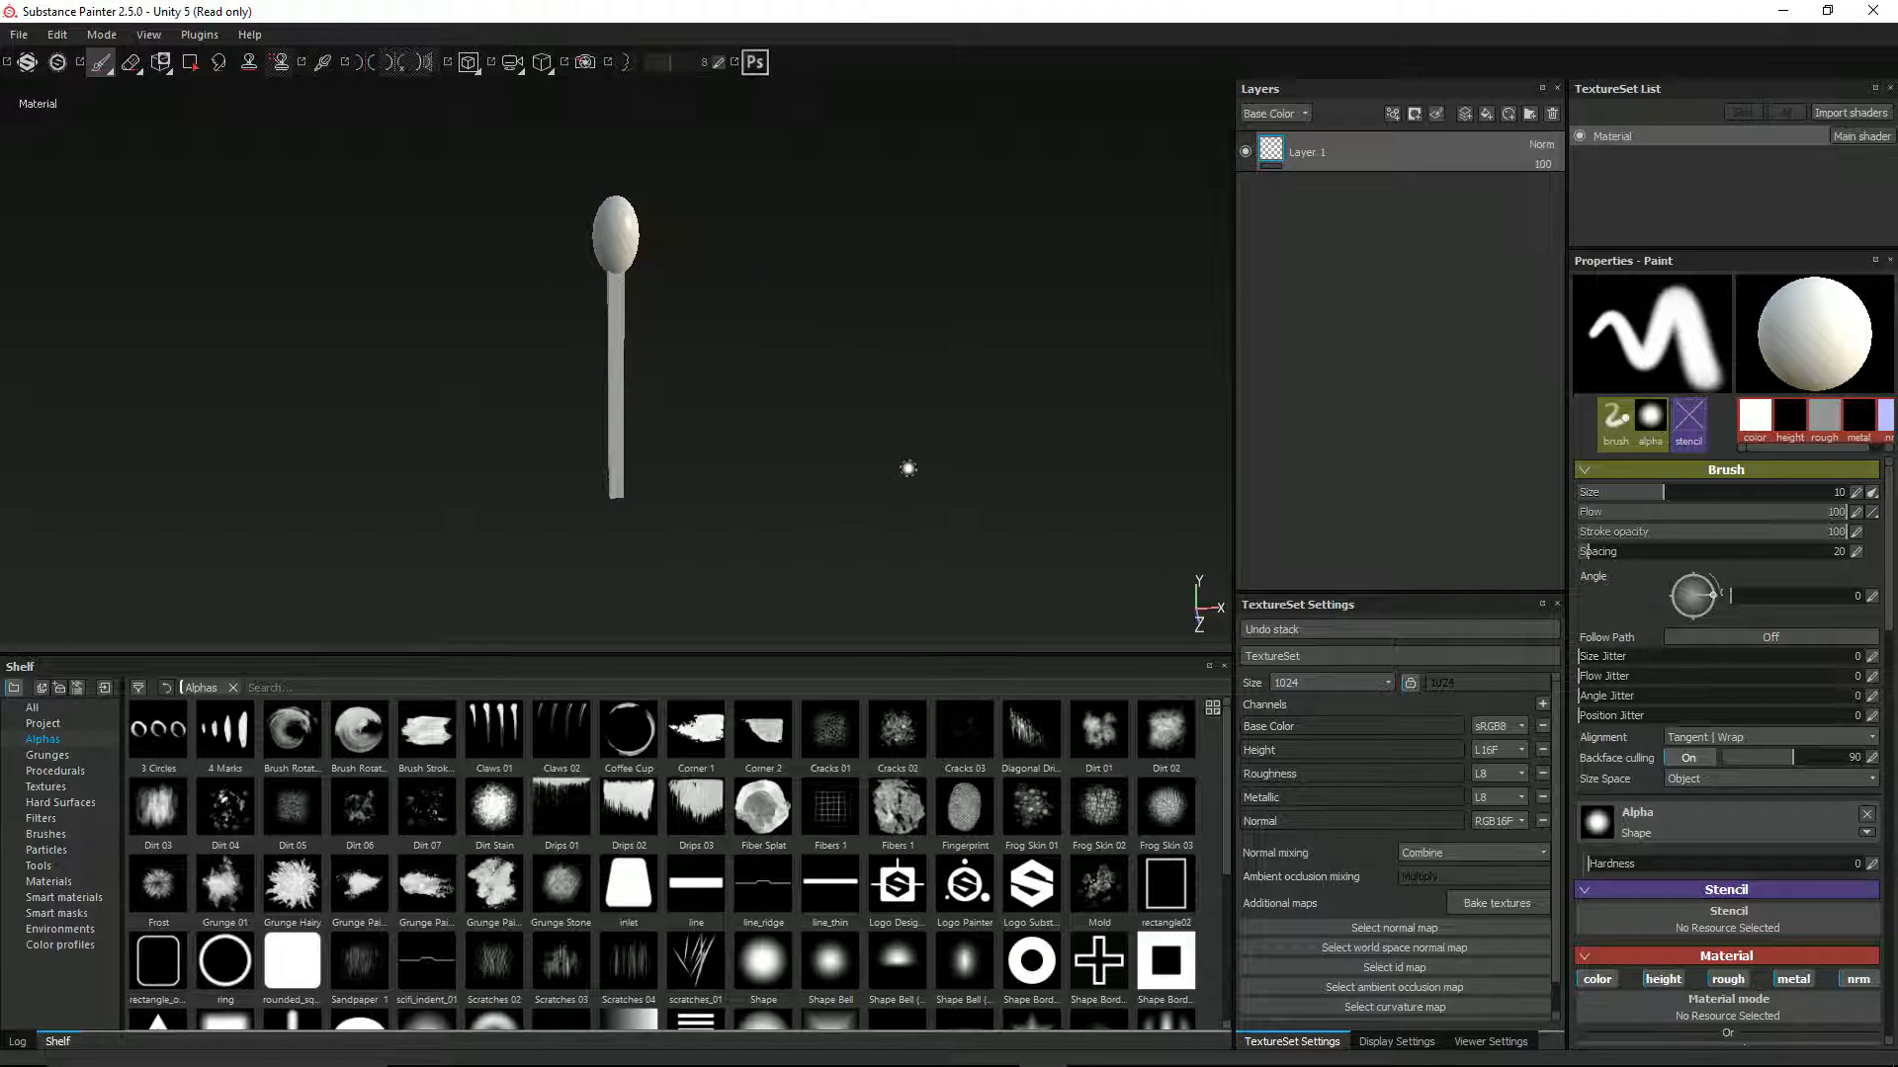
{"action": "left_click", "coordinate": [1479, 1043]}
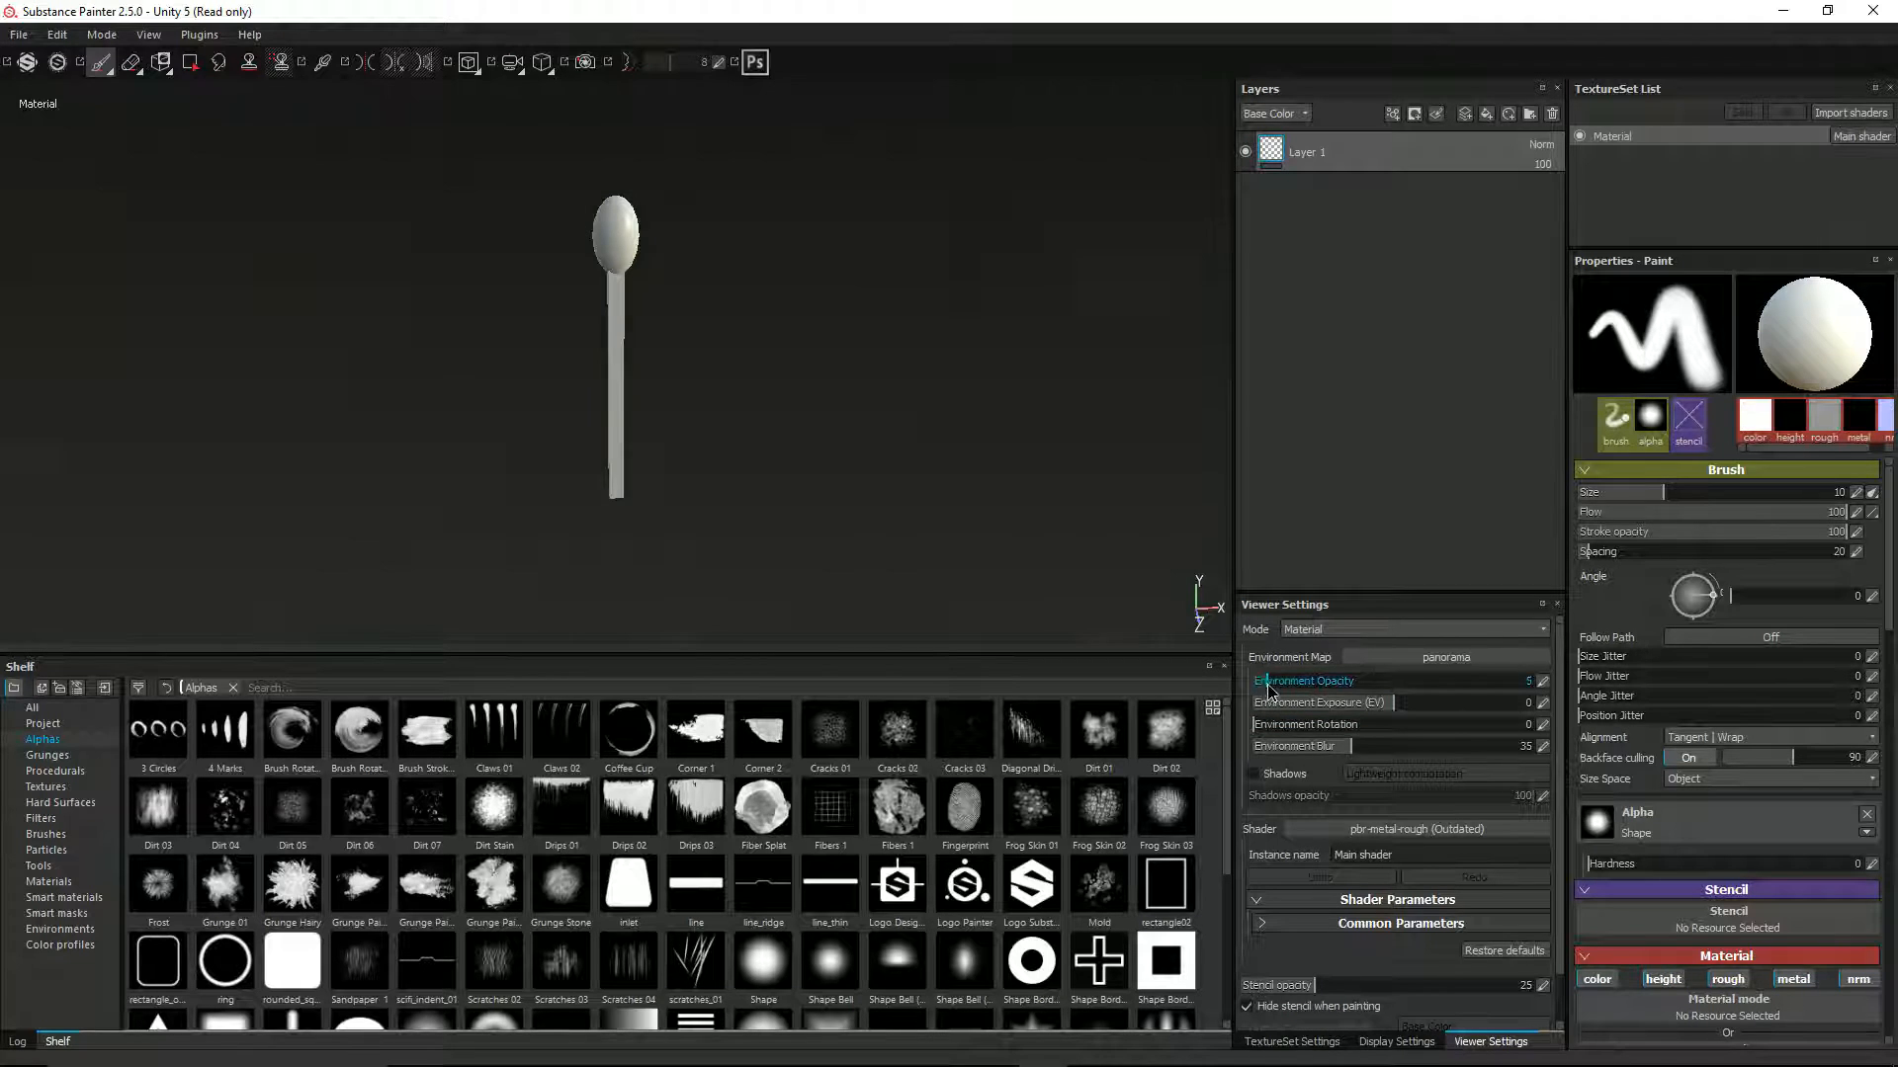
{"action": "left_click_drag", "start_coordinate": [1258, 684], "coordinate": [1407, 684]}
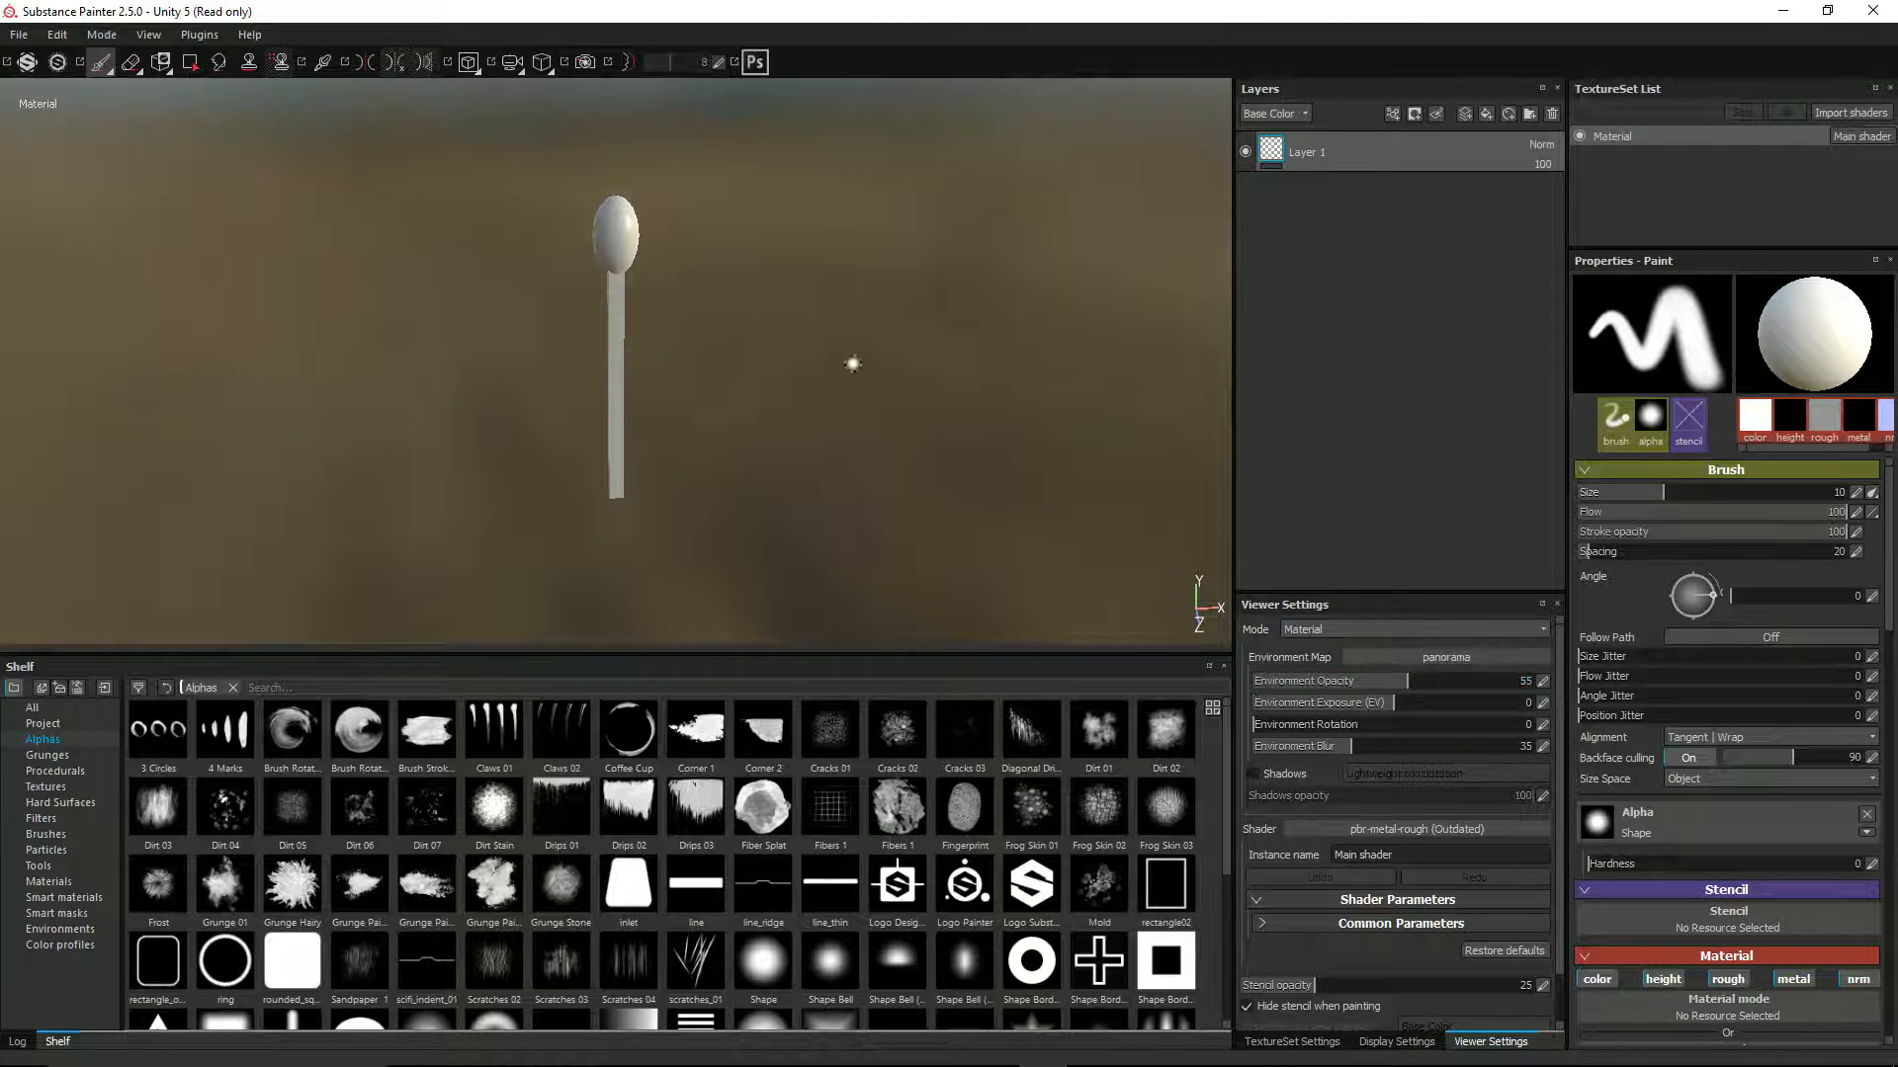
{"action": "mouse_move", "coordinate": [851, 360]}
{"action": "left_mouse_down", "text": "alt"}
{"action": "mouse_move", "coordinate": [637, 304]}
{"action": "mouse_move", "coordinate": [678, 228]}
{"action": "mouse_move", "coordinate": [899, 406]}
{"action": "mouse_move", "coordinate": [623, 424]}
{"action": "mouse_move", "coordinate": [895, 415]}
{"action": "mouse_move", "coordinate": [777, 403]}
{"action": "left_mouse_up", "text": "alt"}
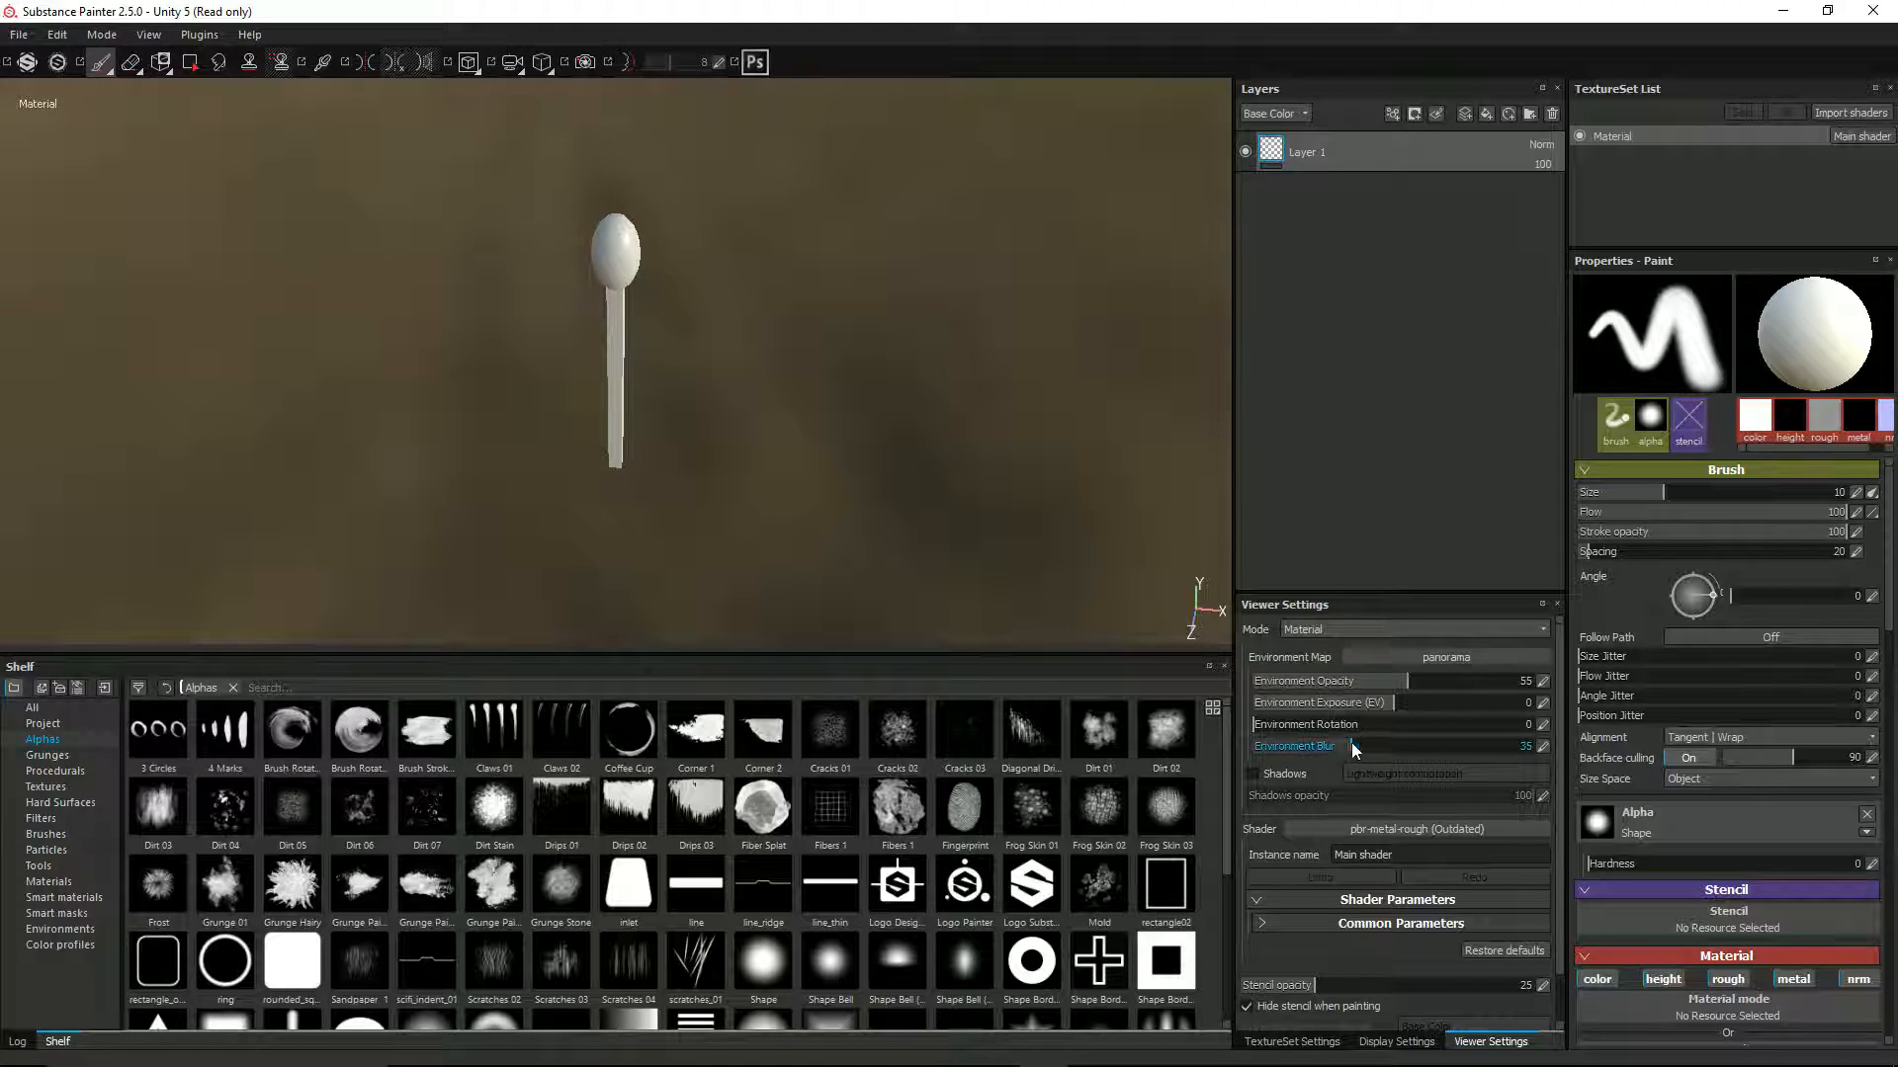
{"action": "left_click_drag", "start_coordinate": [1346, 747], "coordinate": [1279, 749]}
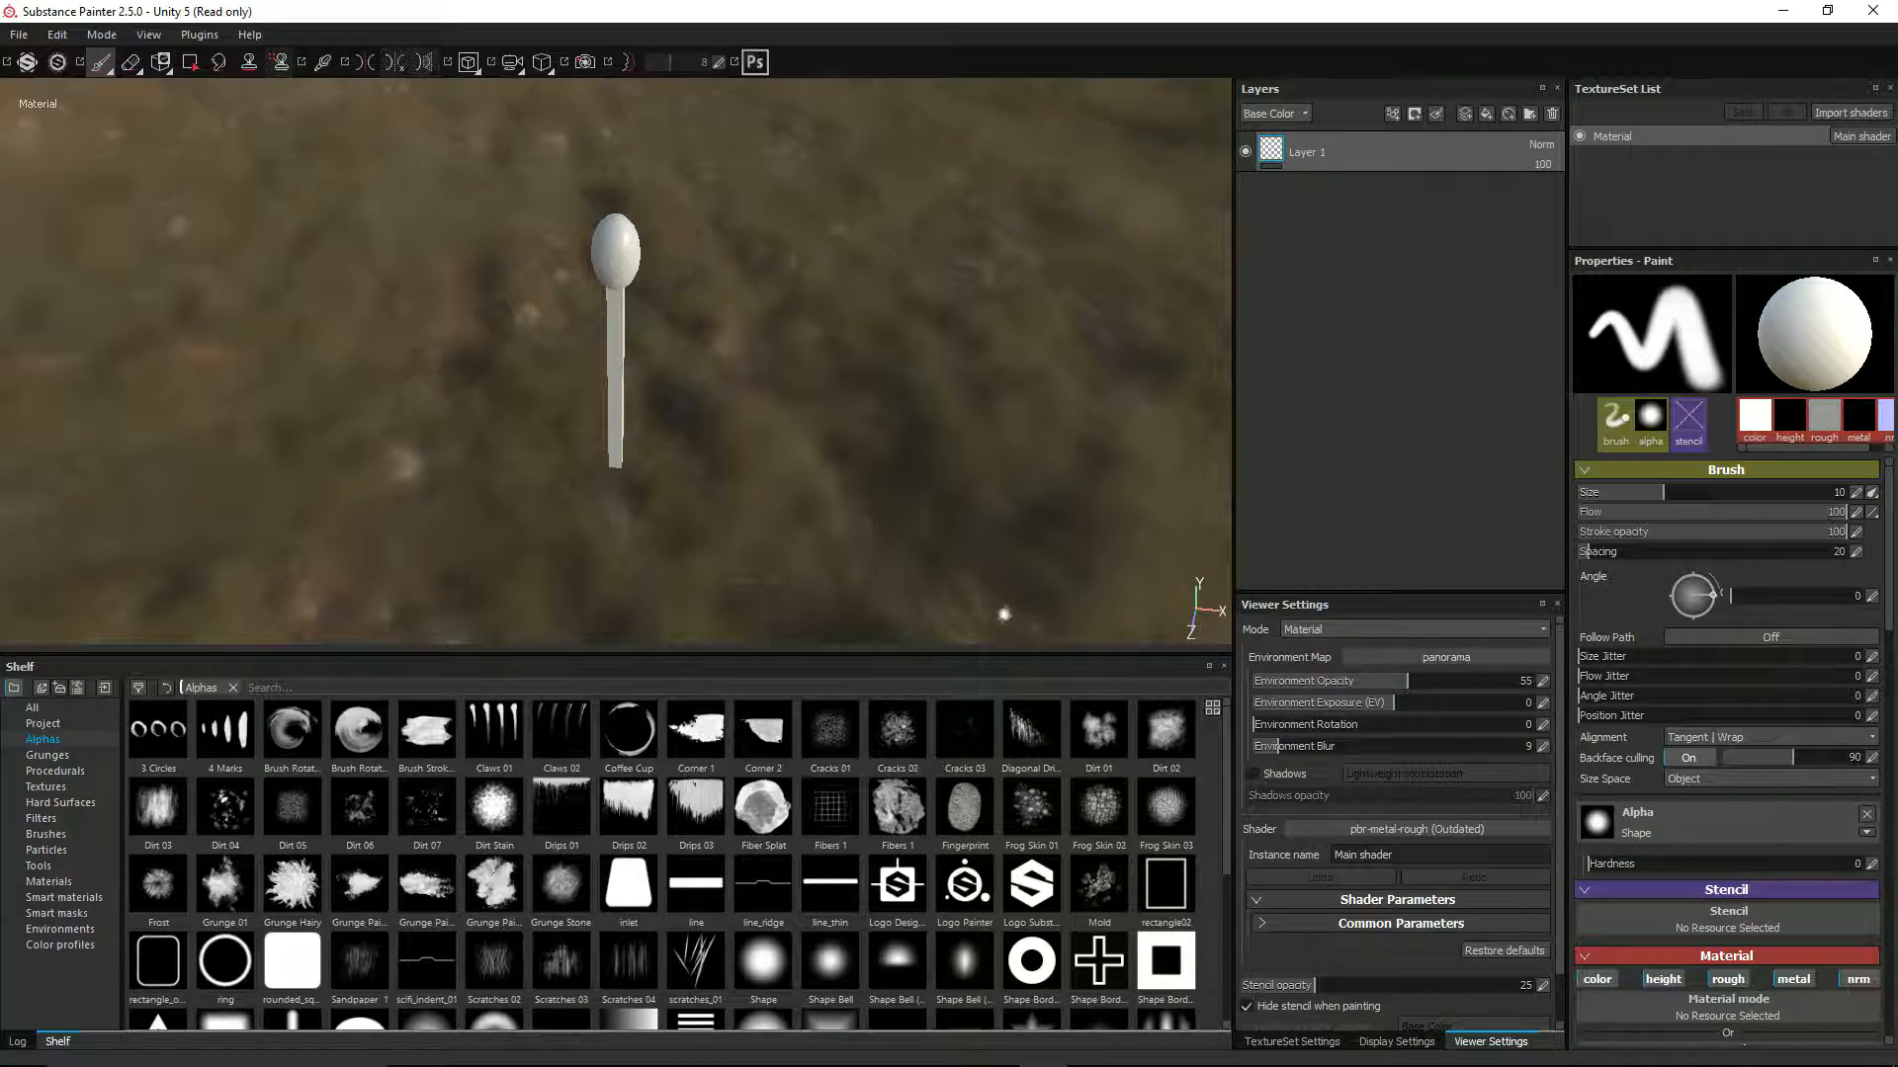
{"action": "left_click_drag", "start_coordinate": [697, 389], "coordinate": [715, 353], "text": "alt"}
{"action": "left_click", "coordinate": [1254, 774]}
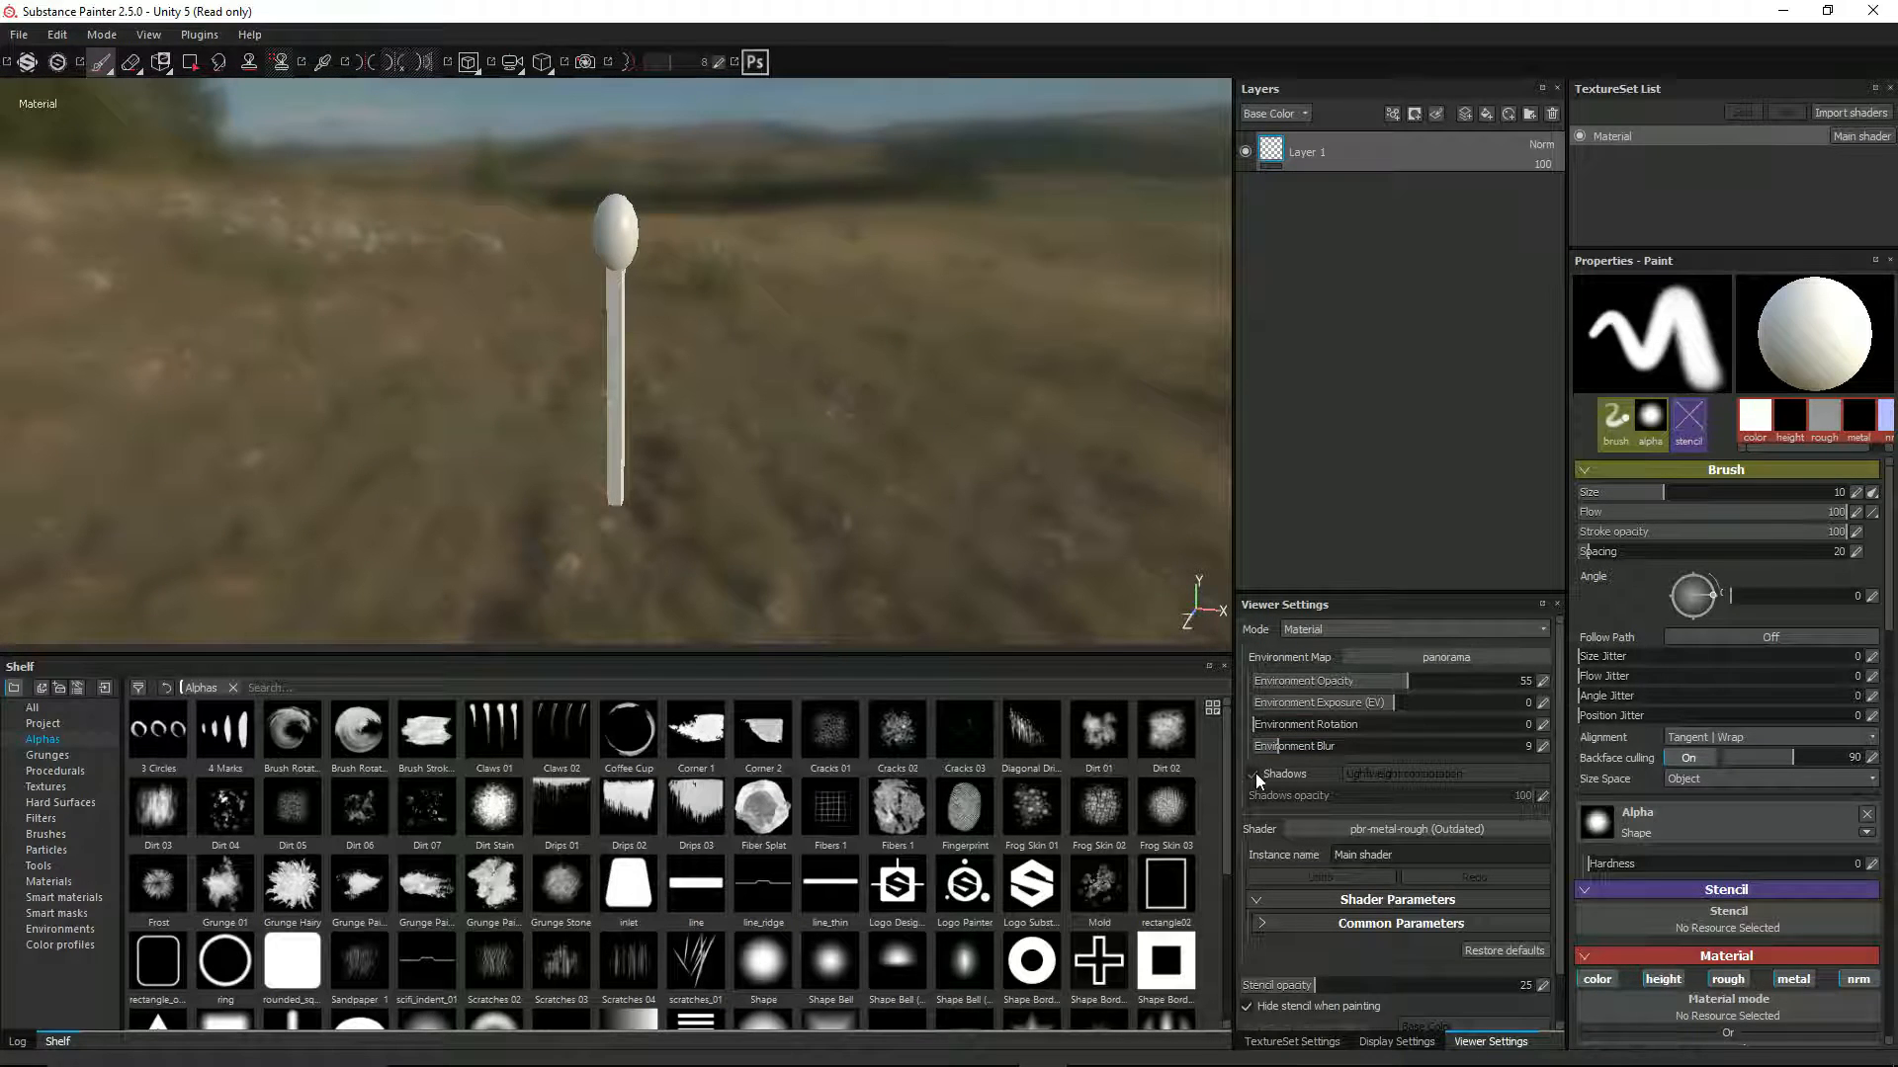
Open the texture baking settings and set the output size to 1024 and antialiasing to Subsampling 2x2
{"action": "left_click", "coordinate": [1321, 1044]}
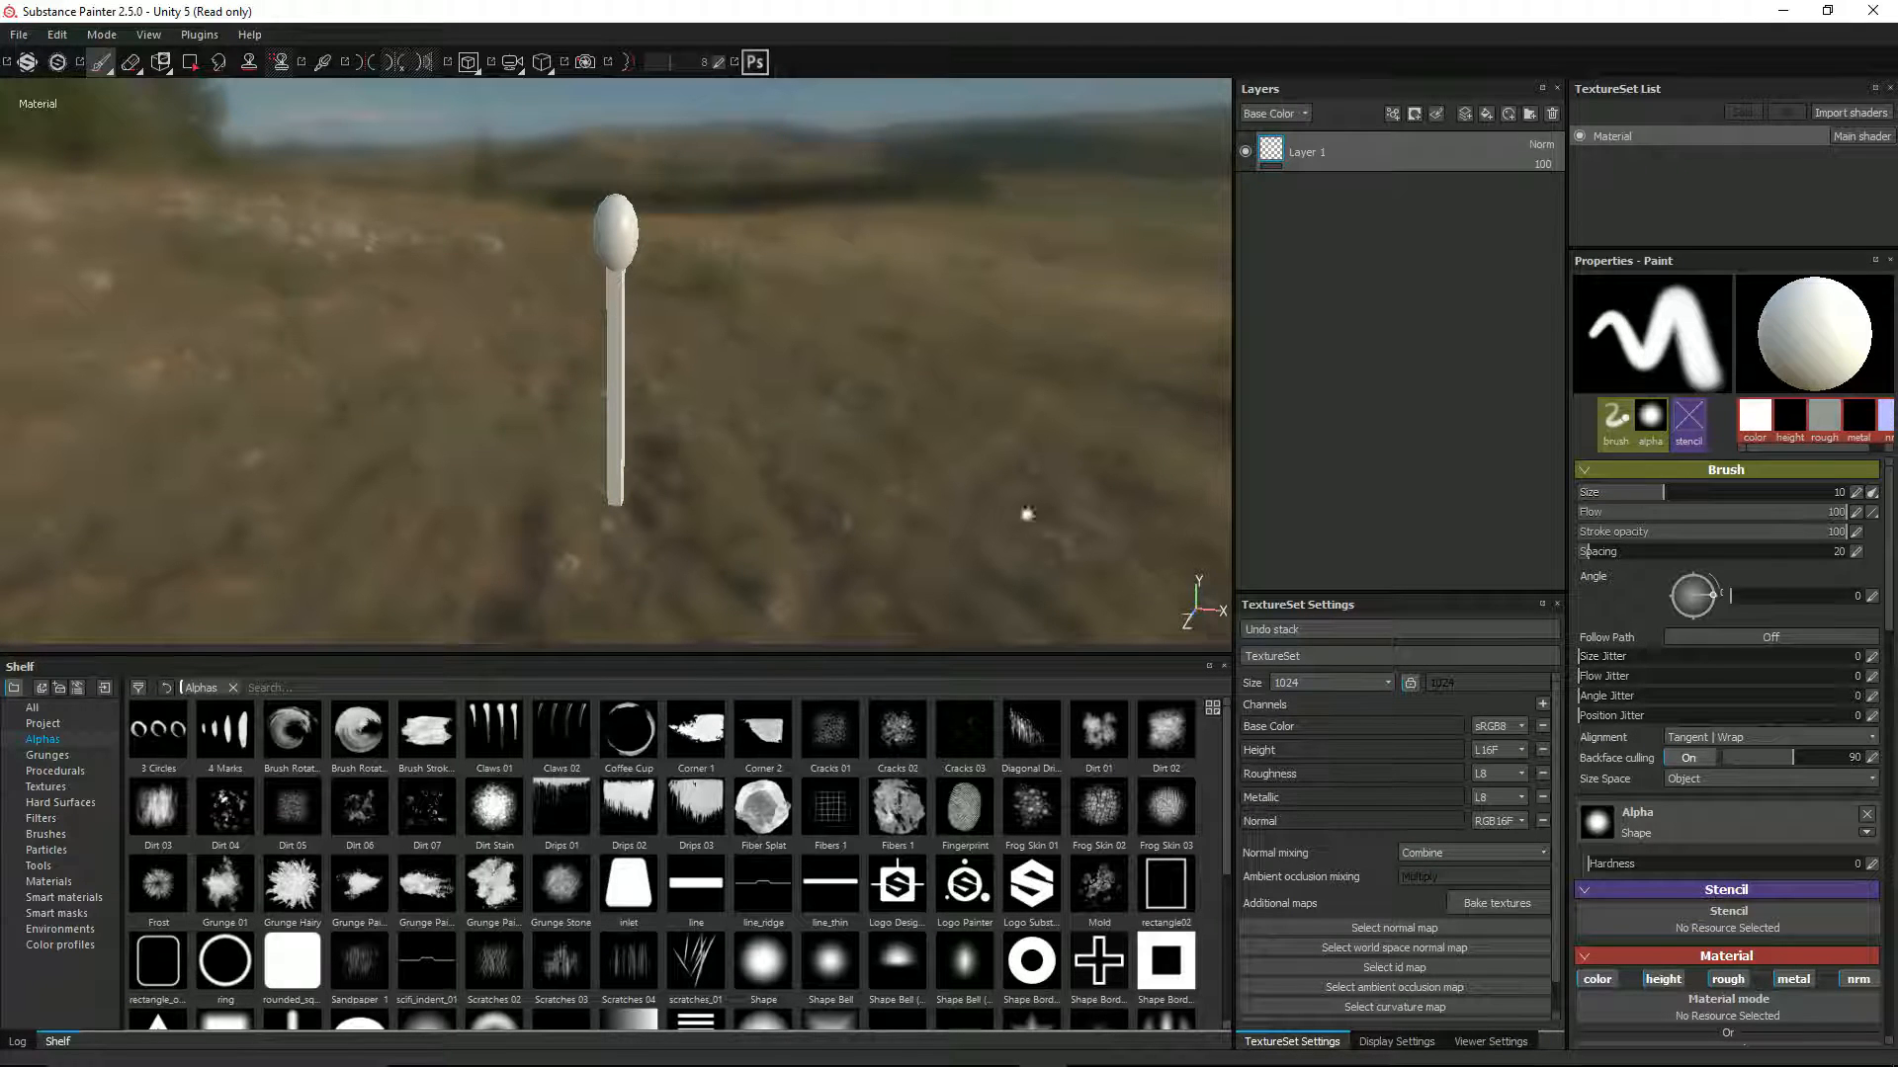
{"action": "left_click", "coordinate": [1482, 907]}
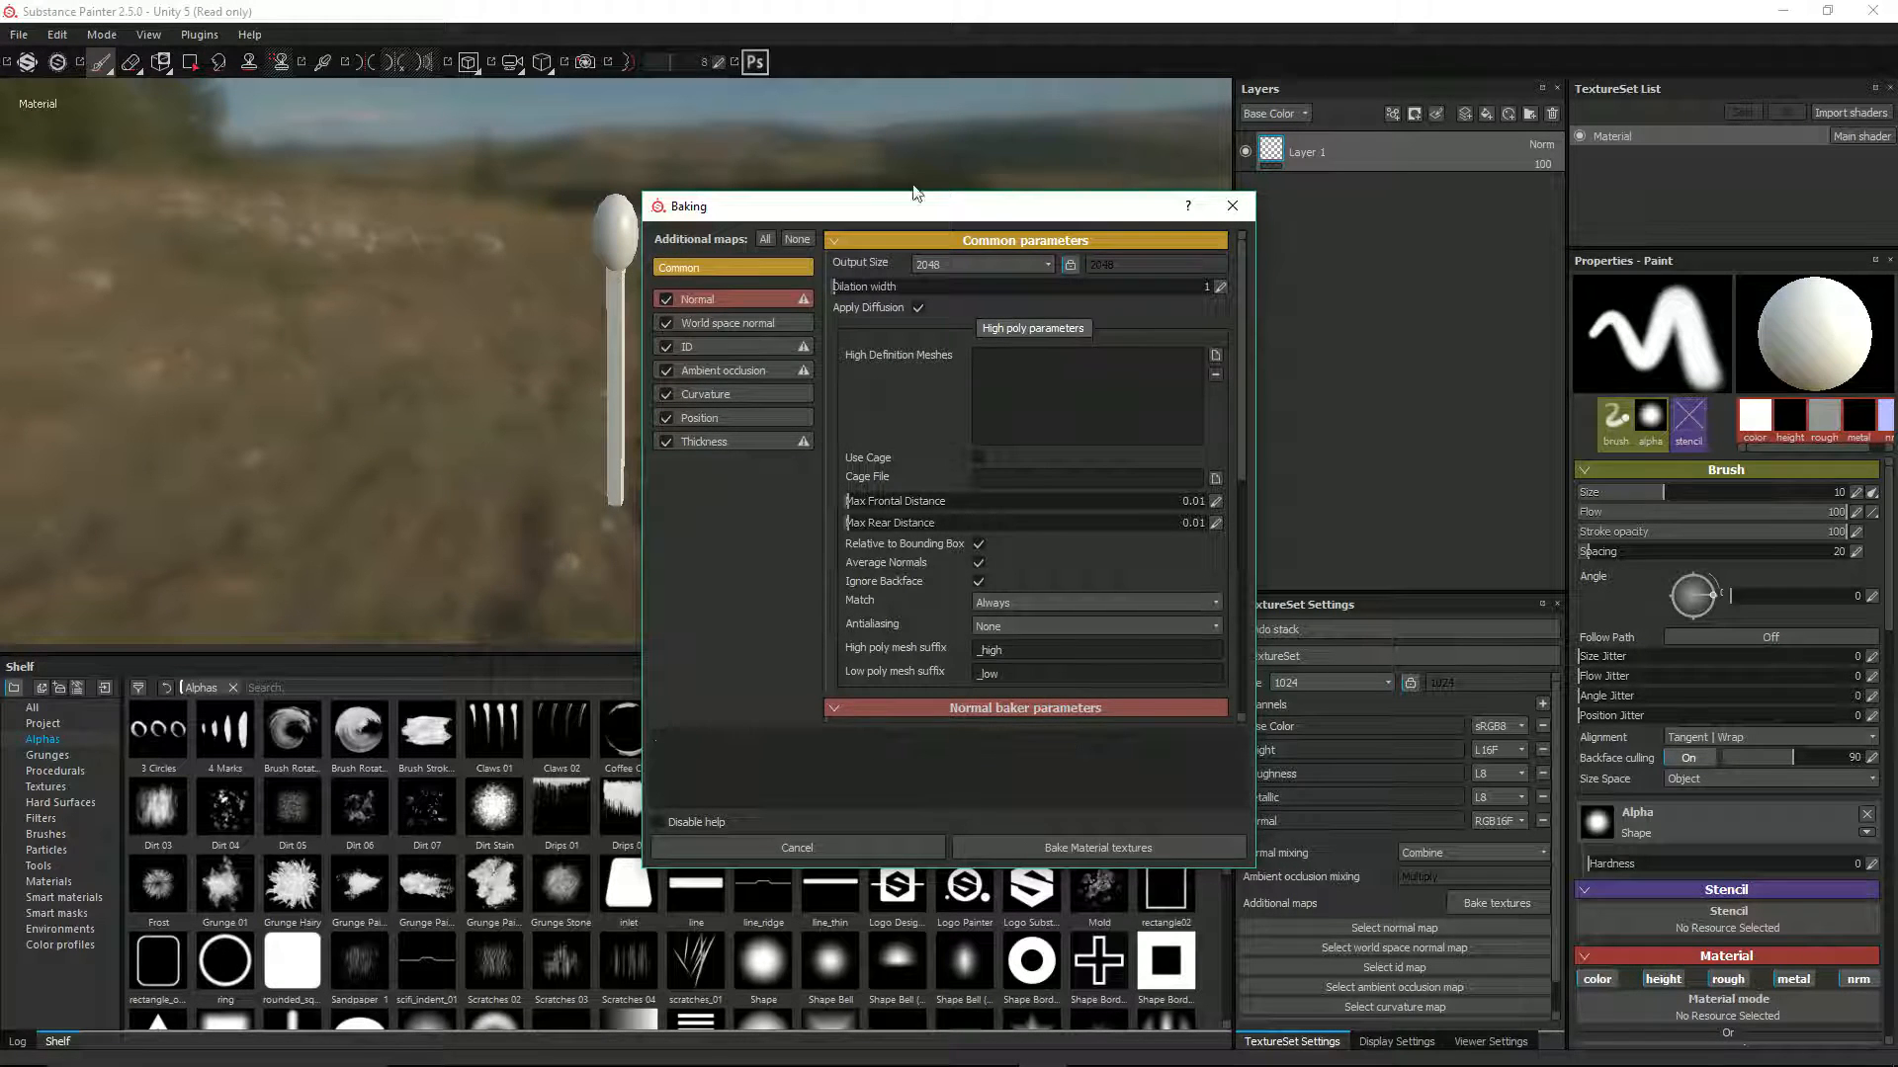
{"action": "left_click_drag", "start_coordinate": [959, 209], "coordinate": [1020, 163]}
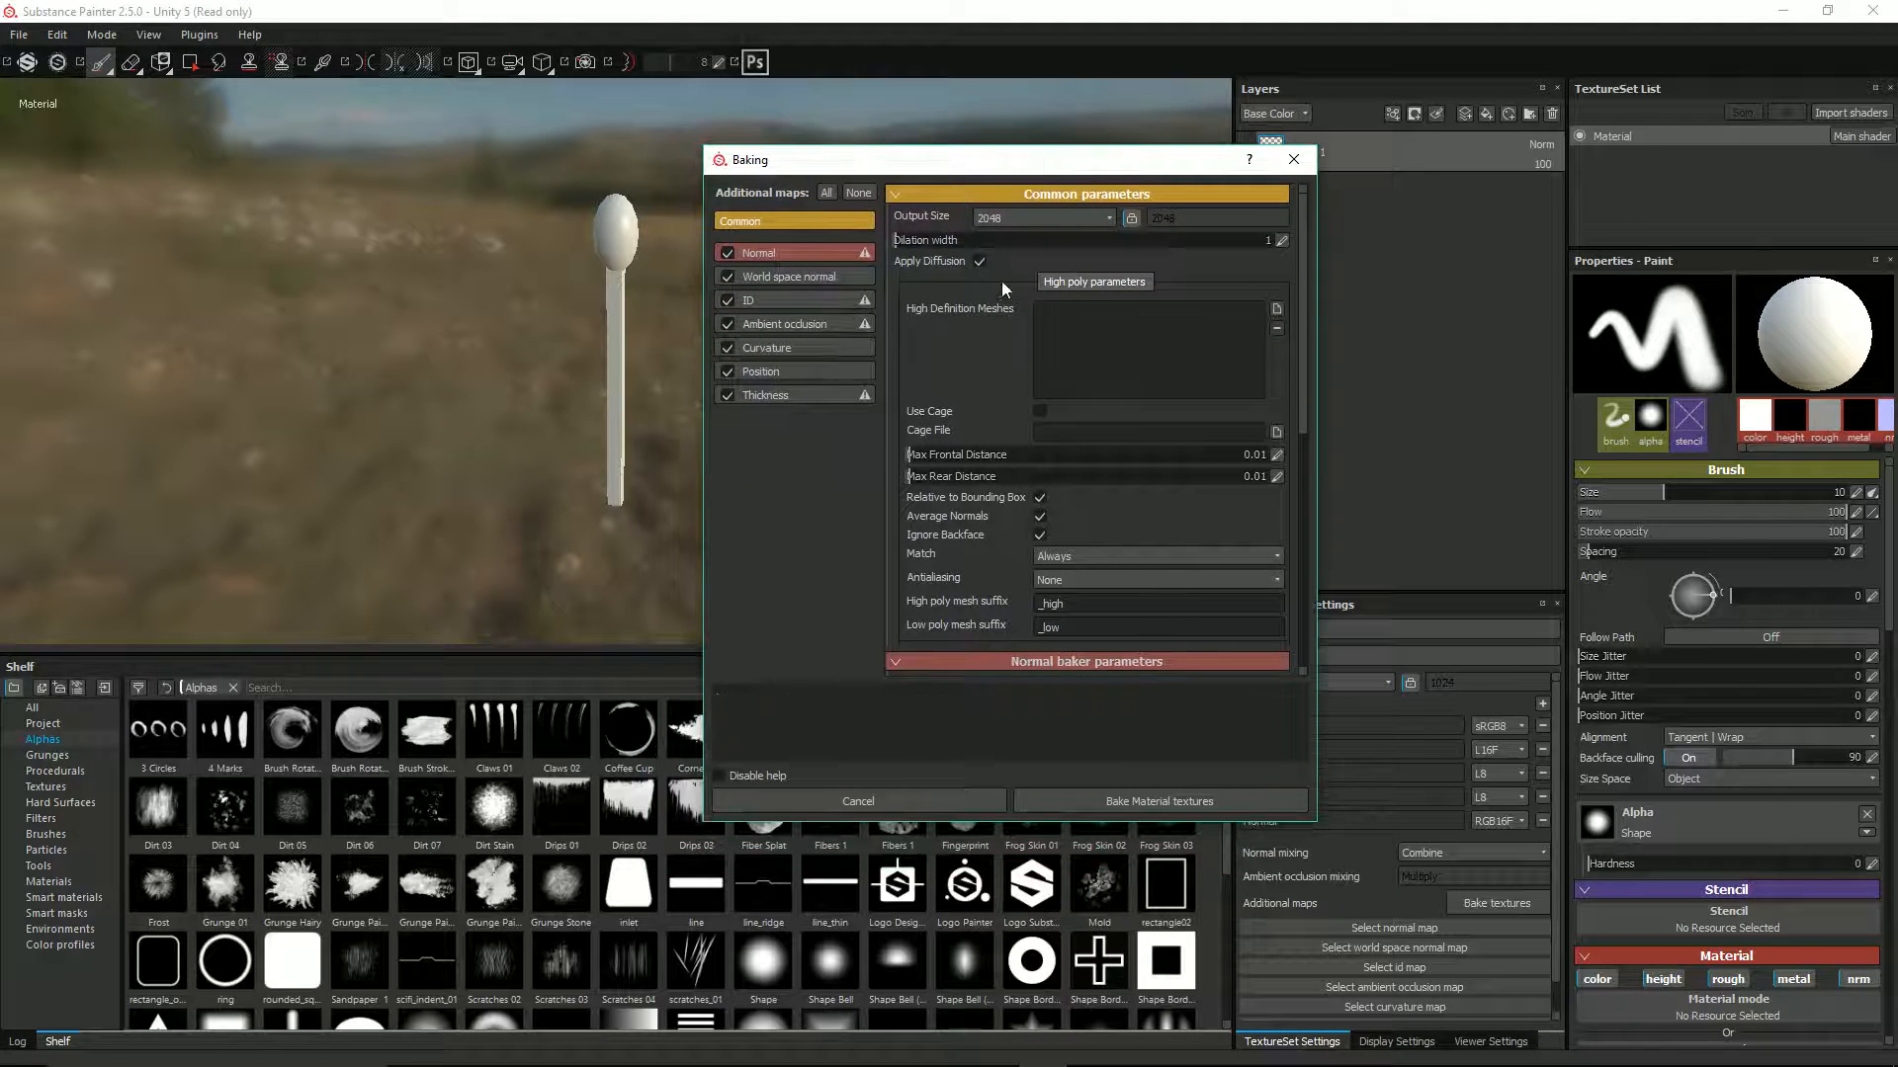
{"action": "left_click", "coordinate": [992, 220]}
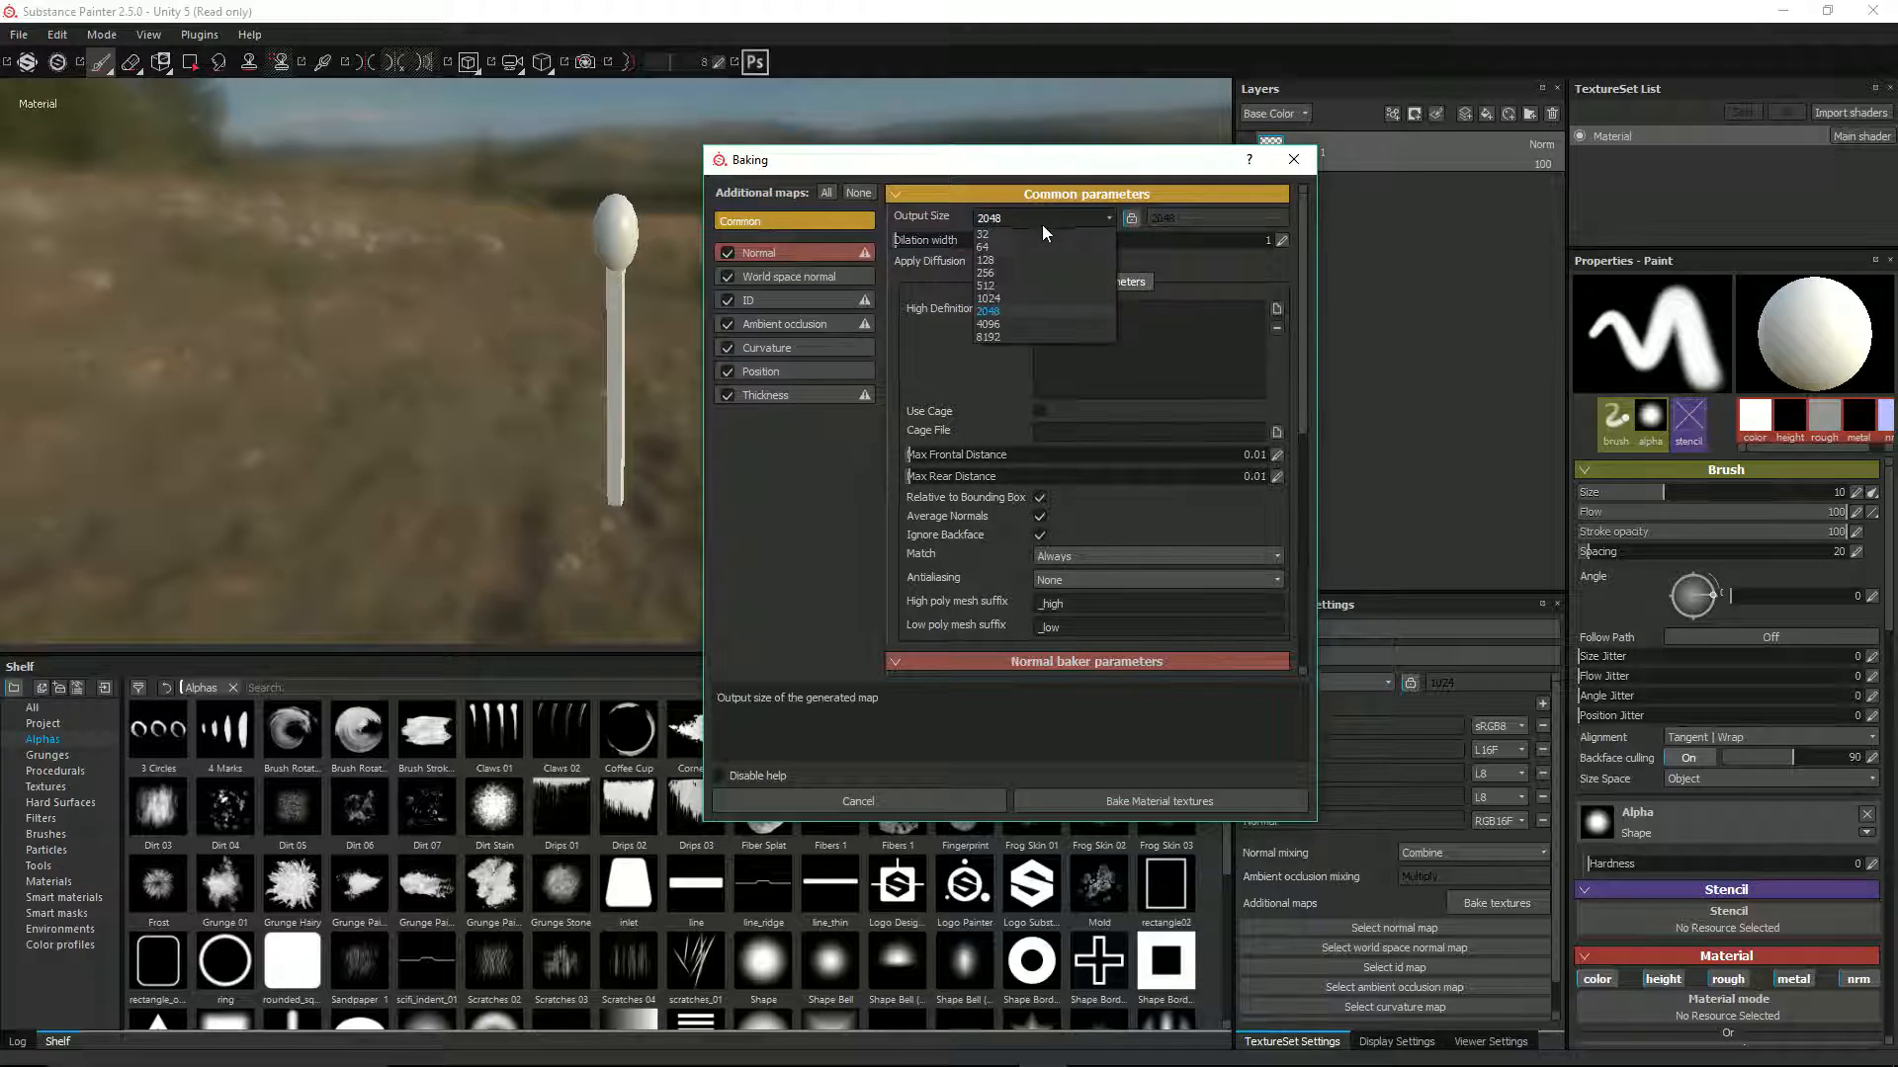
{"action": "left_click", "coordinate": [1027, 299]}
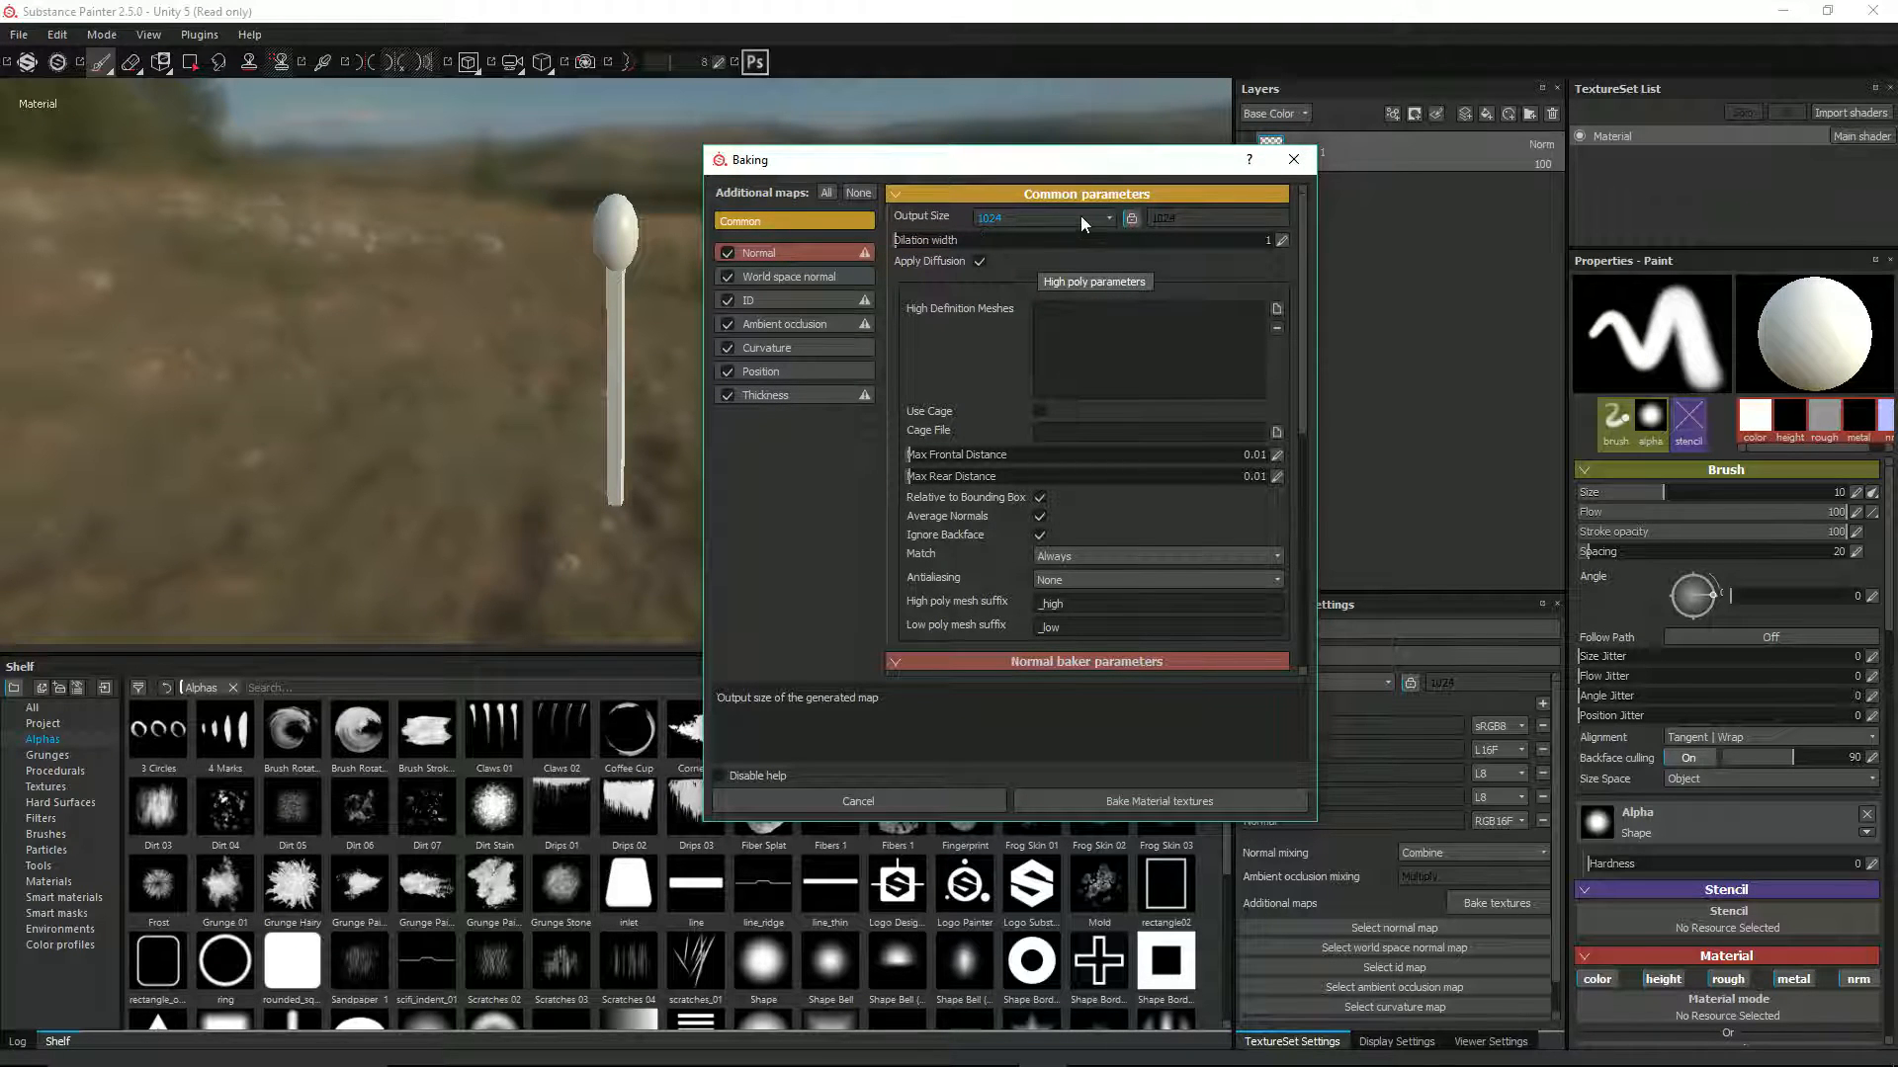
{"action": "left_click", "coordinate": [1082, 580]}
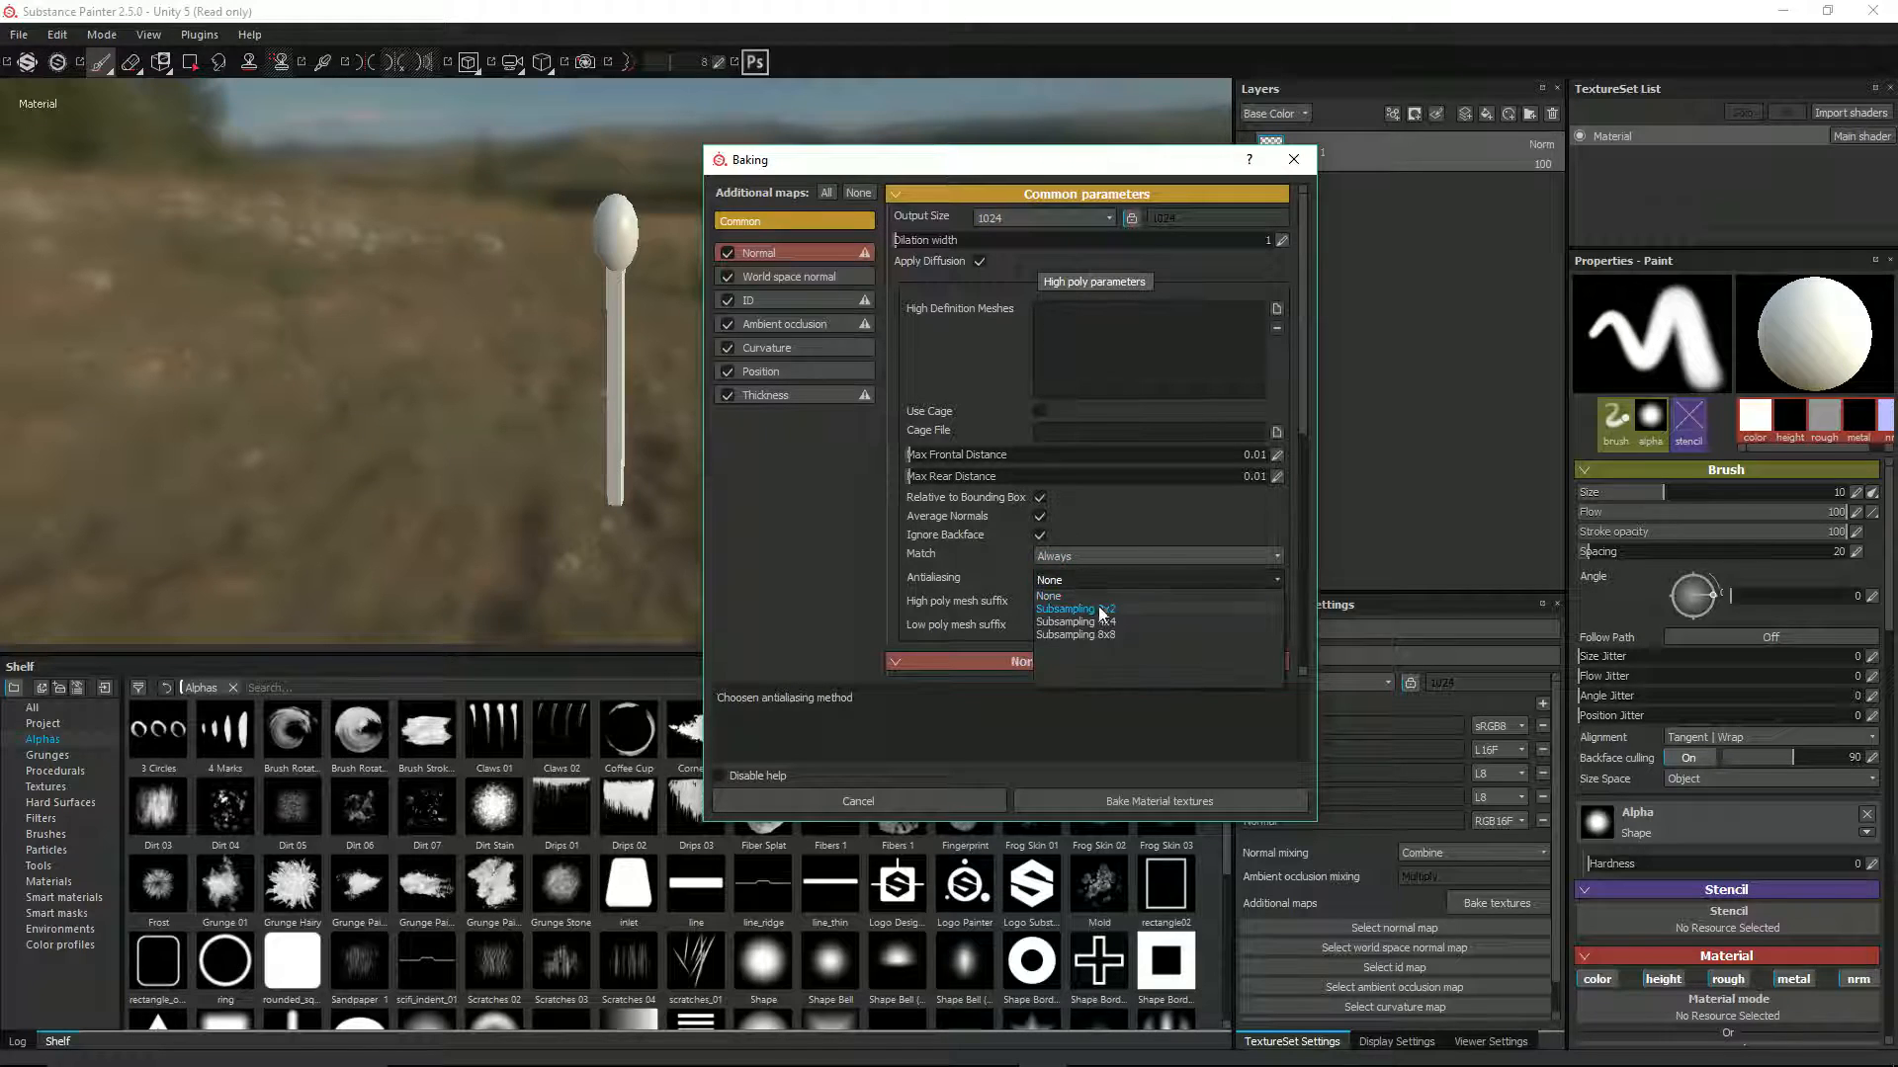
{"action": "left_click", "coordinate": [1081, 609]}
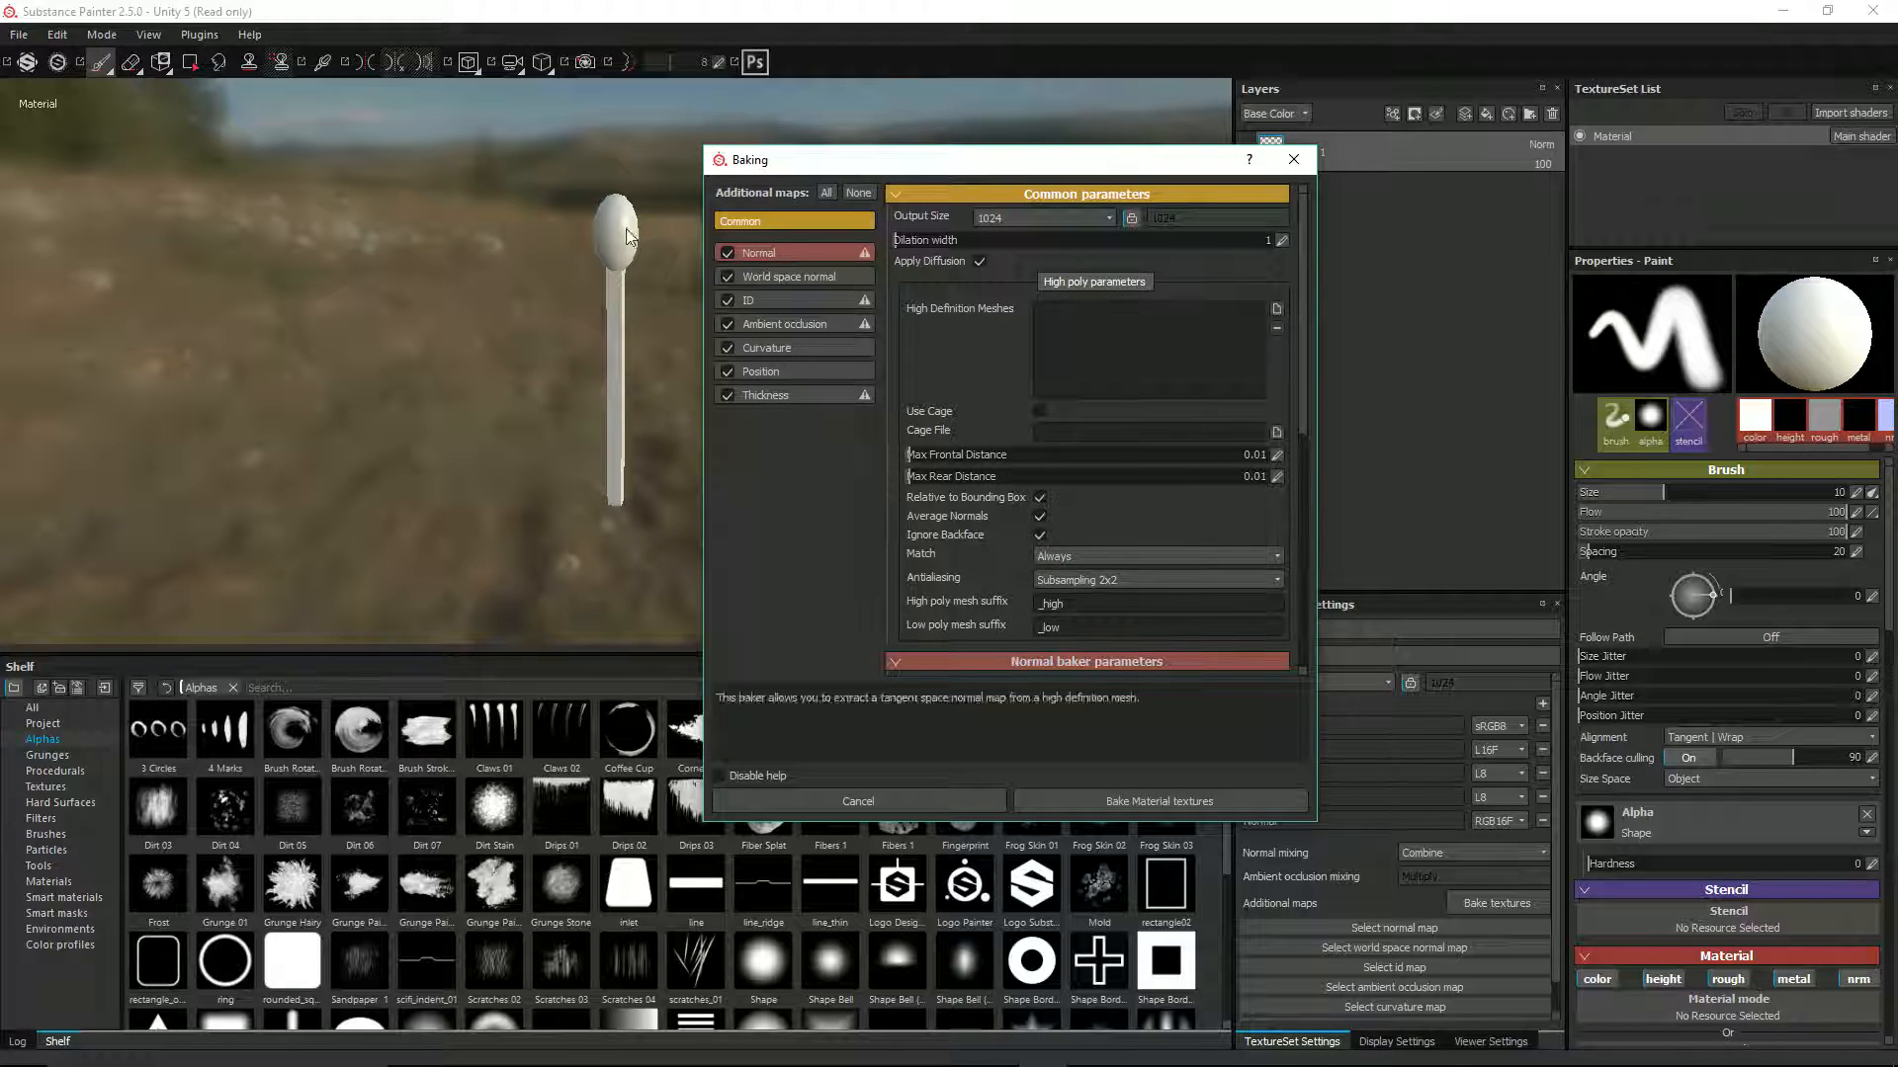
Choose a higher antialiasing subsampling for the bake and bake the material textures for the matchstick
{"action": "left_click_drag", "start_coordinate": [890, 159], "coordinate": [949, 135]}
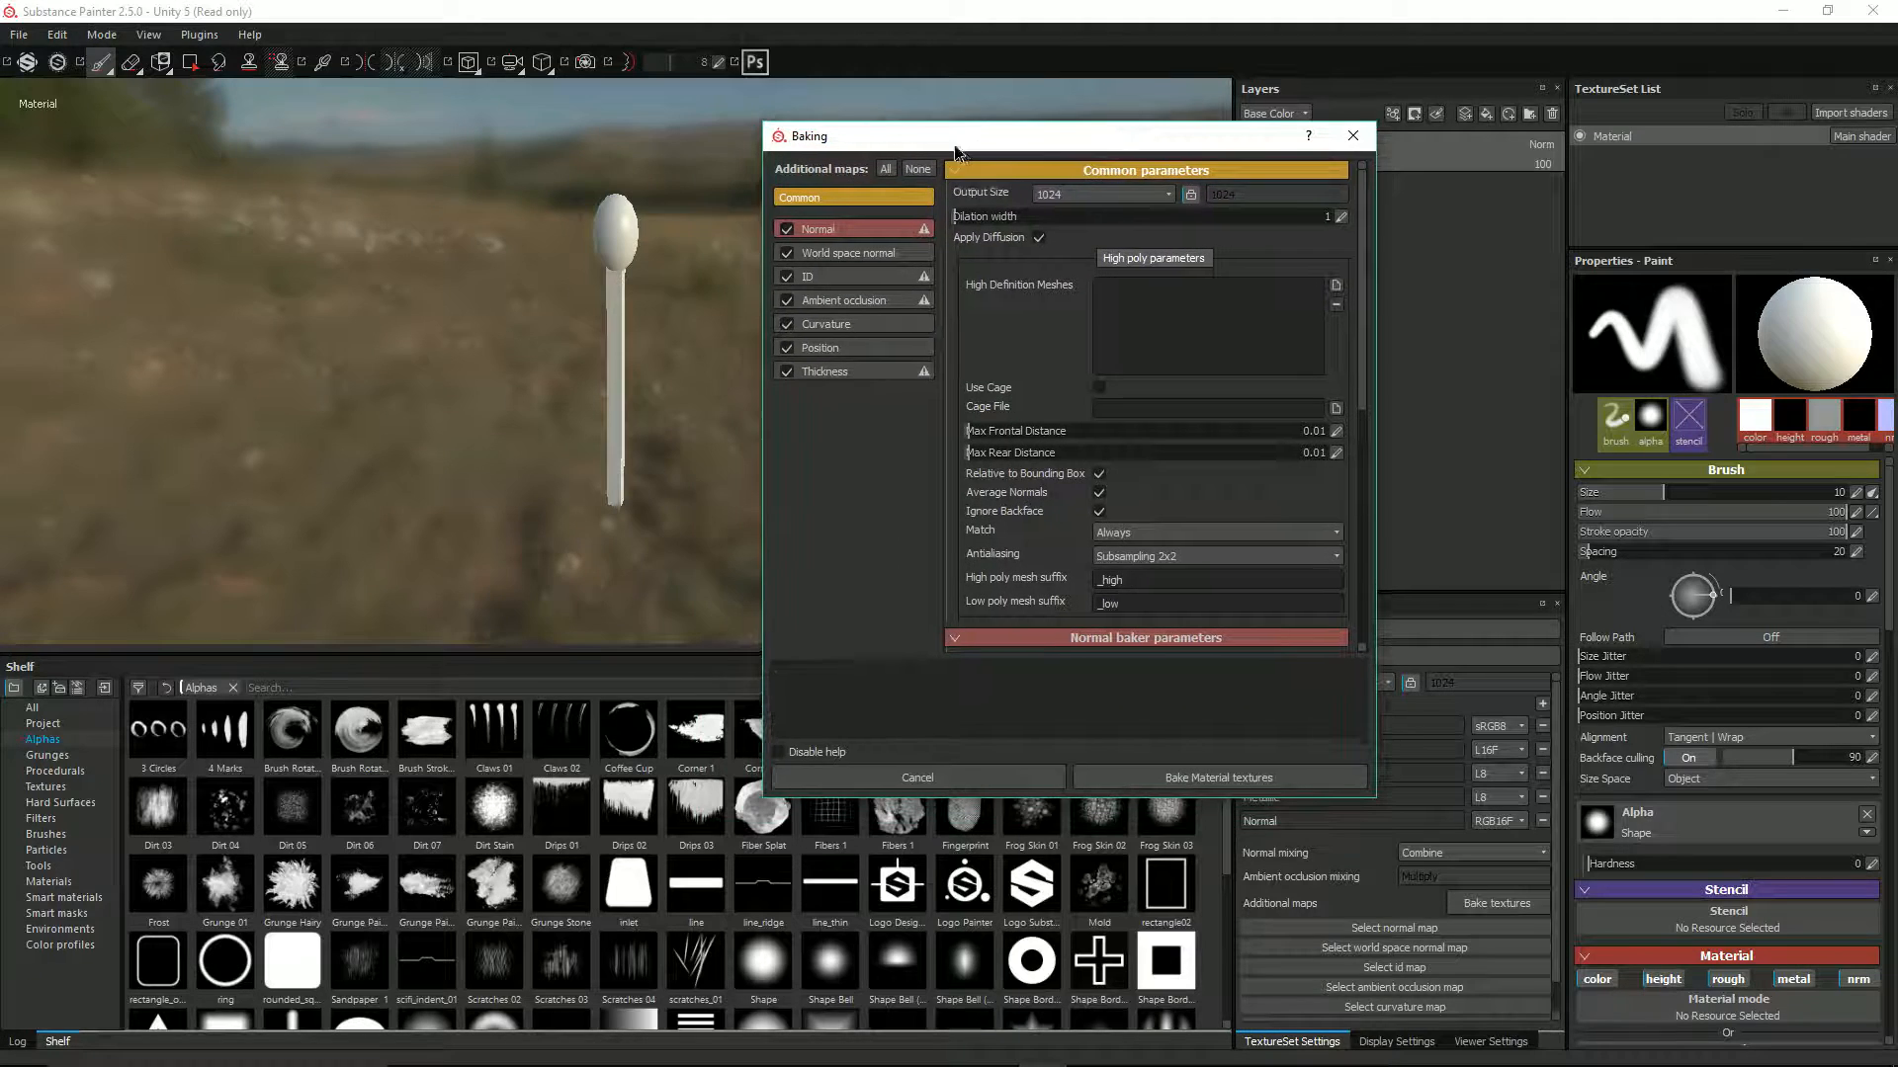
{"action": "left_click", "coordinate": [1130, 555]}
{"action": "left_click", "coordinate": [1147, 602]}
{"action": "left_click", "coordinate": [1169, 777]}
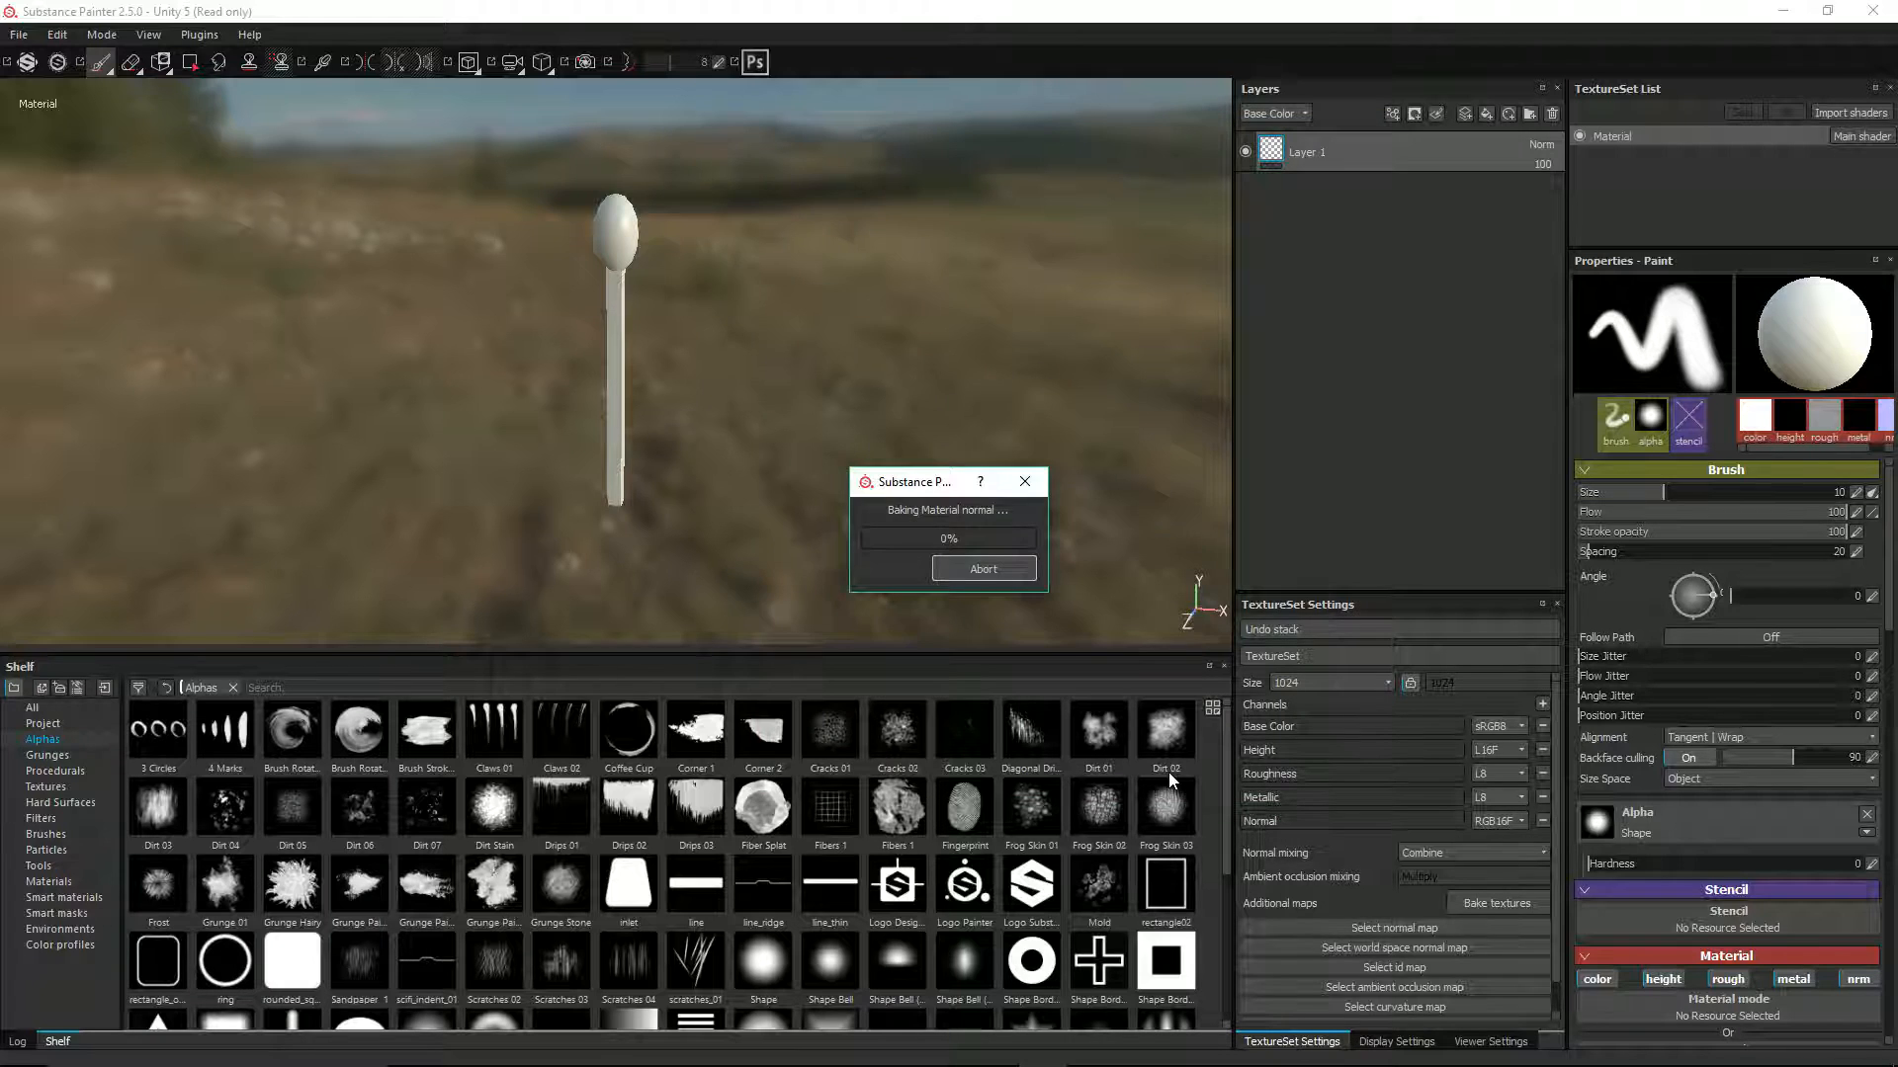
{"action": "left_click_drag", "start_coordinate": [460, 201], "coordinate": [627, 257], "text": "alt"}
{"action": "left_click_drag", "start_coordinate": [745, 268], "coordinate": [519, 289], "text": "alt"}
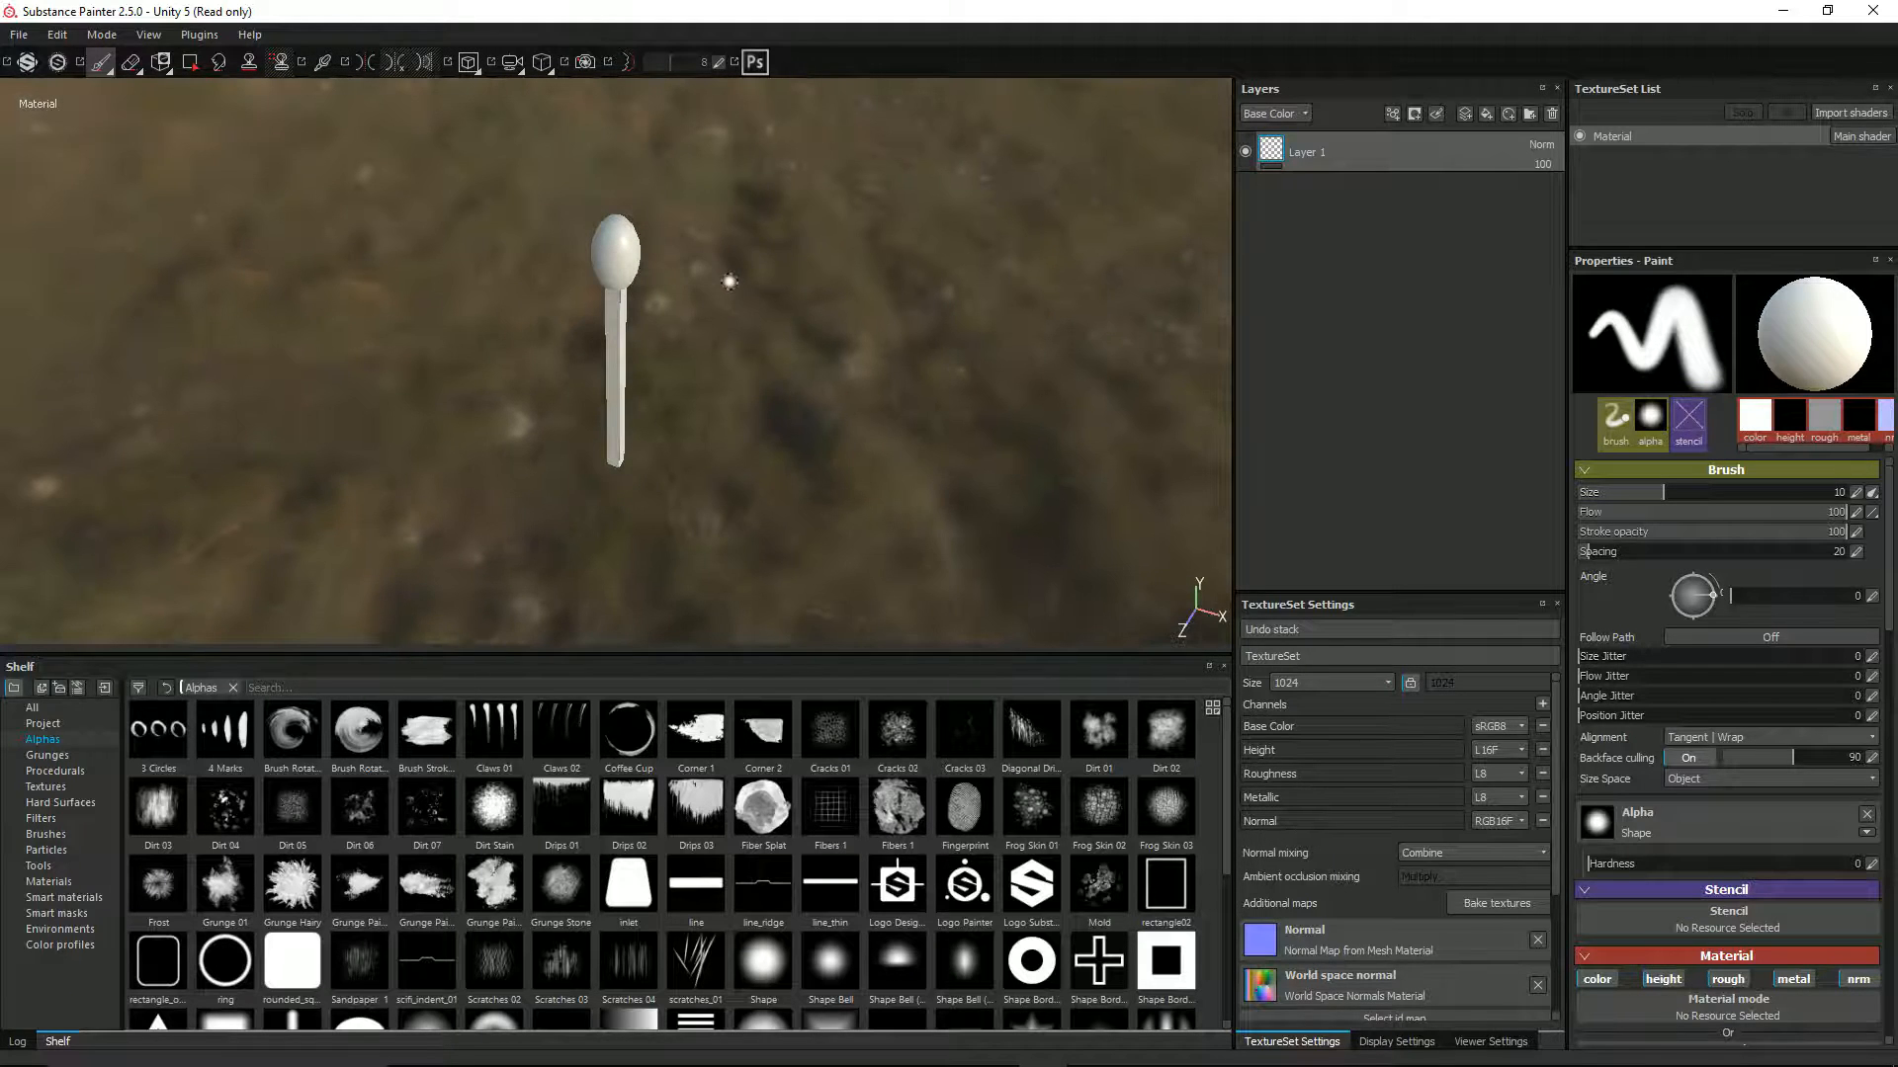
{"action": "left_click_drag", "start_coordinate": [652, 314], "coordinate": [698, 313], "text": "alt"}
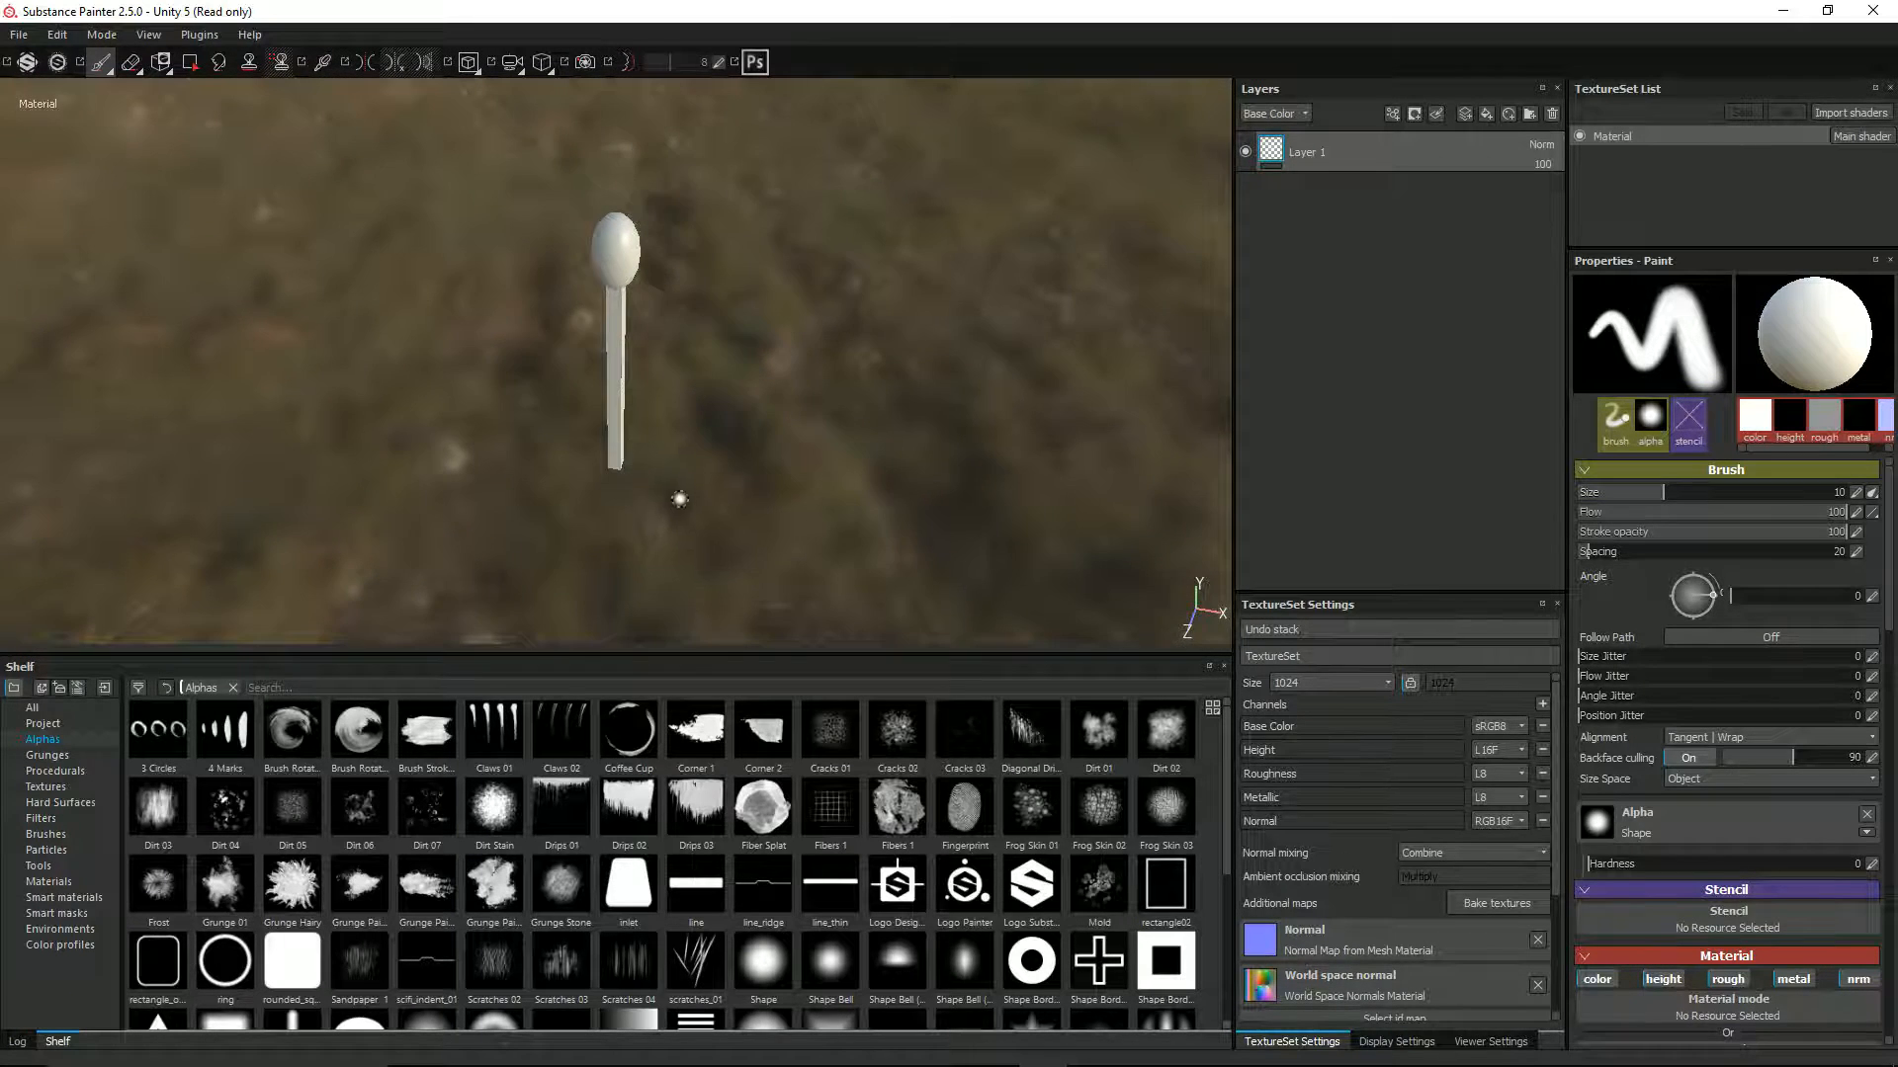
{"action": "left_click_drag", "start_coordinate": [678, 500], "coordinate": [829, 423], "text": "alt"}
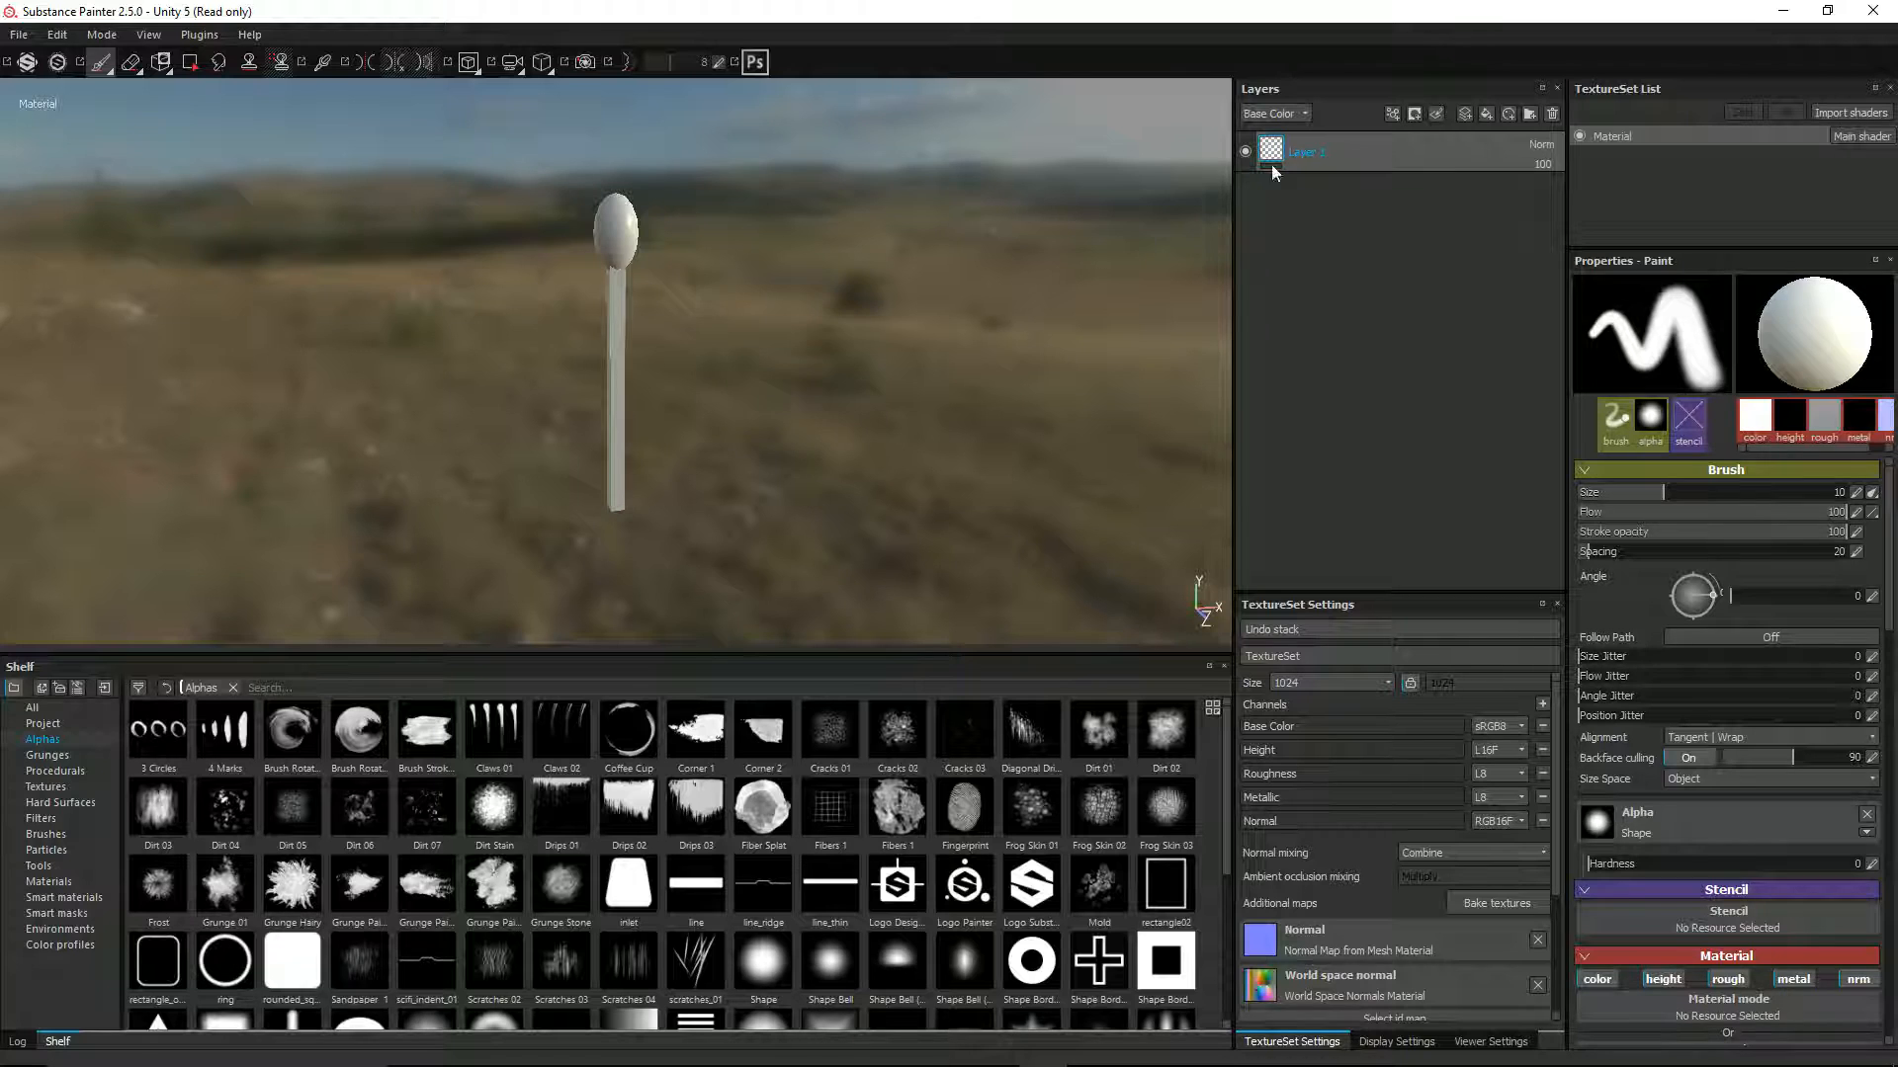
Delete the default paint layer and add a layer folder named Wood
{"action": "left_click", "coordinate": [1552, 115]}
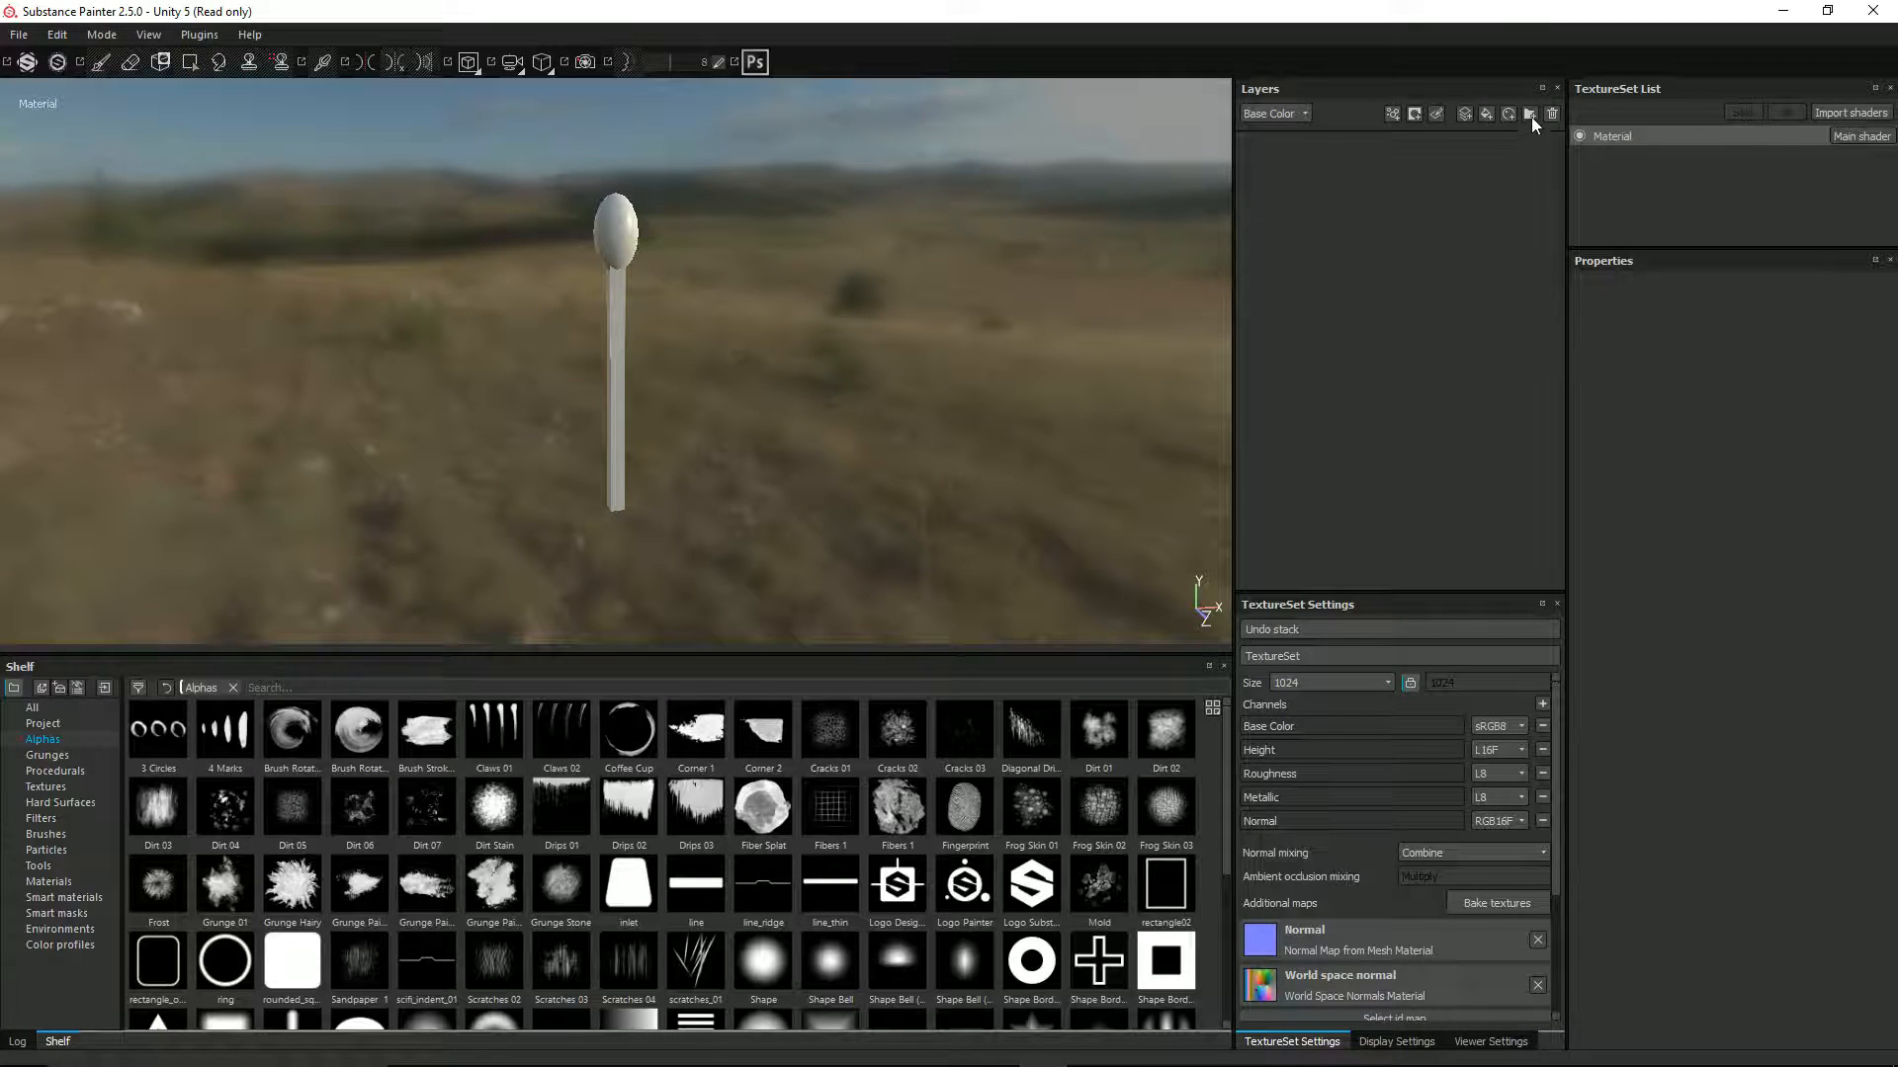
{"action": "left_click", "coordinate": [1528, 113]}
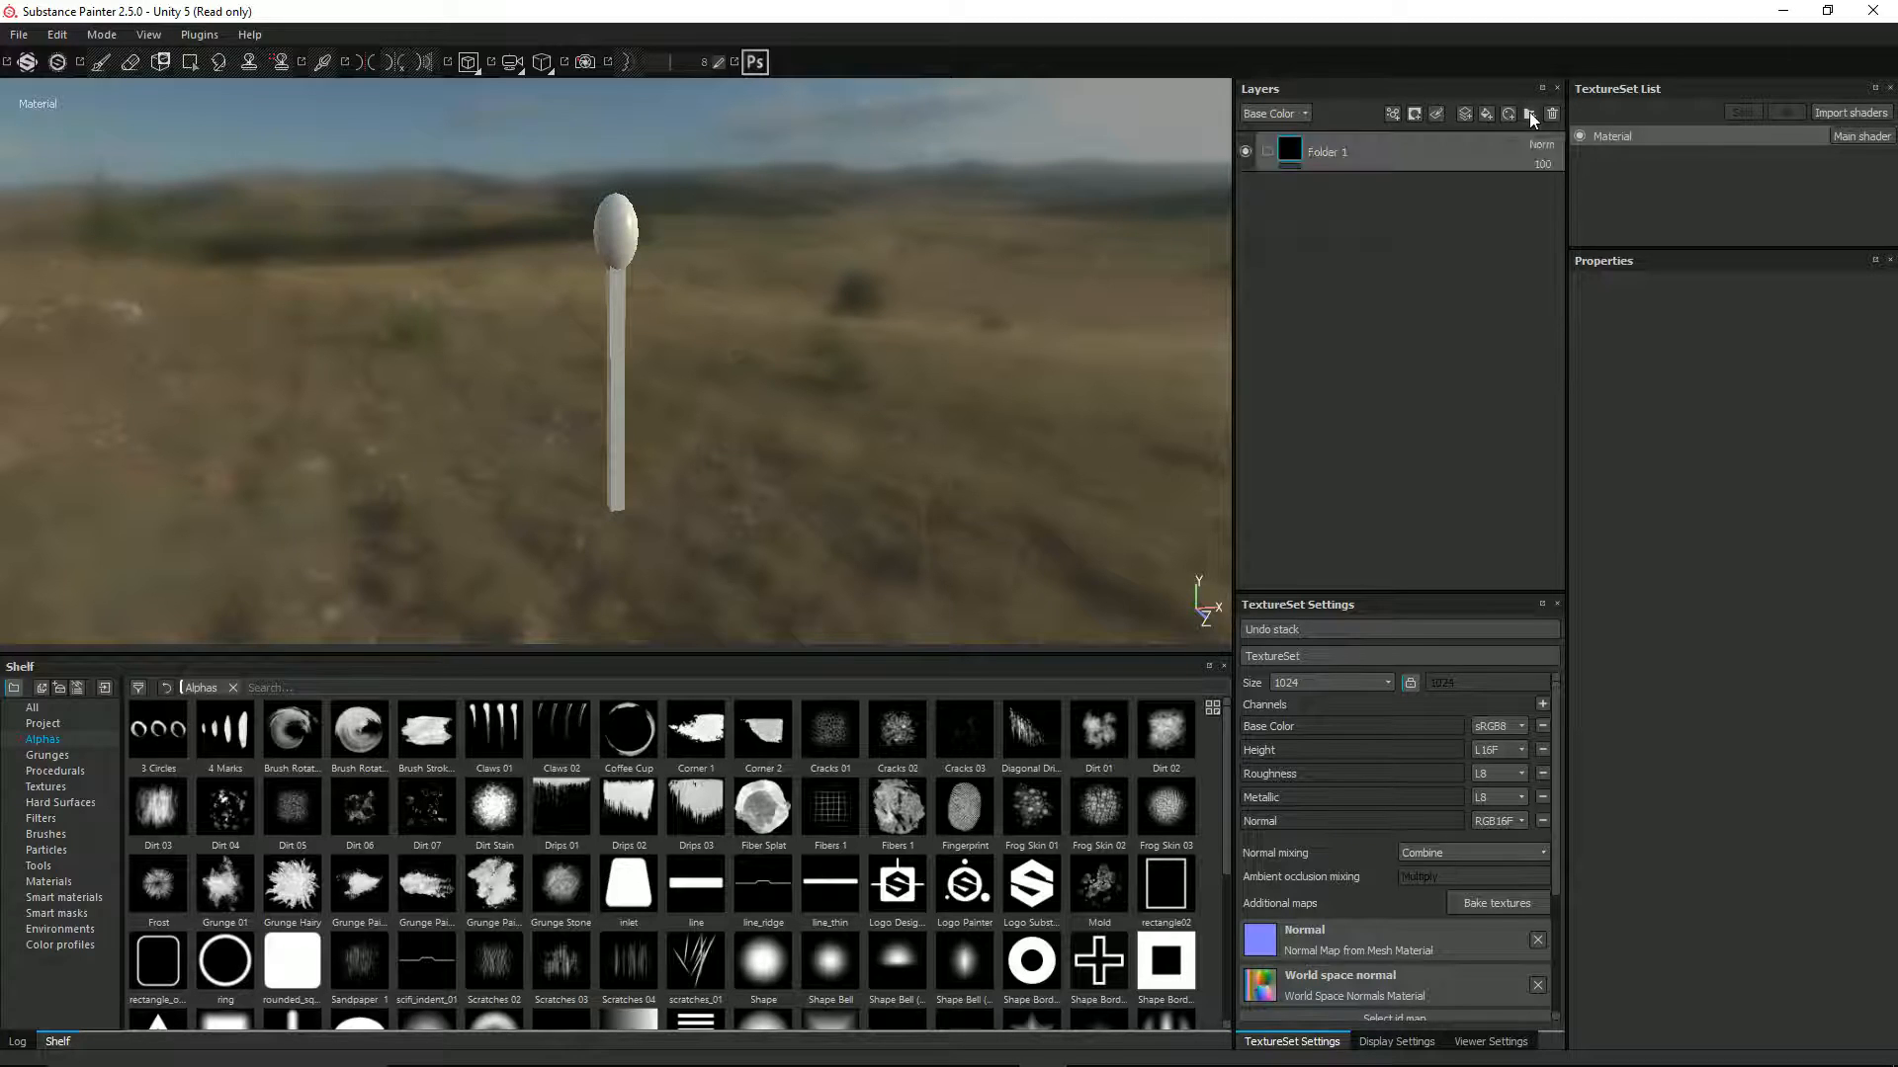
{"action": "double_click", "coordinate": [1324, 152]}
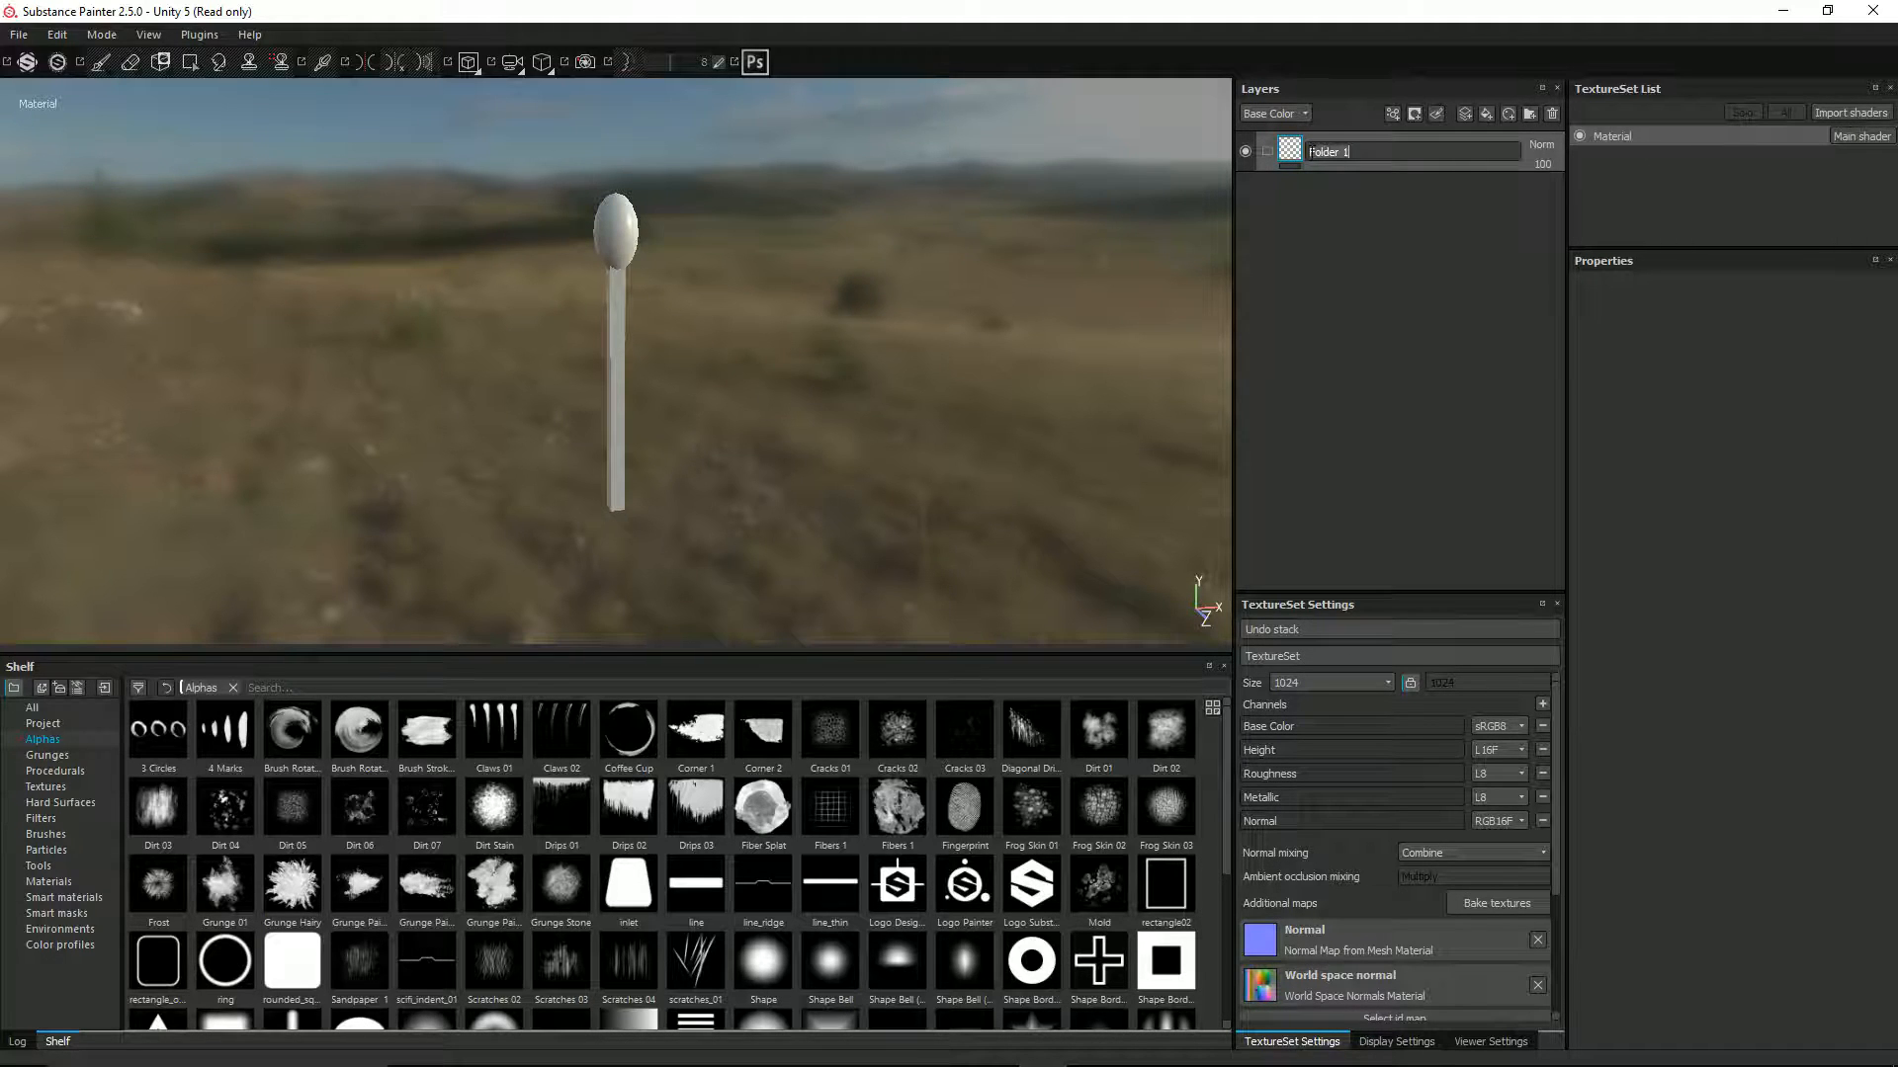
{"action": "key", "text": "Return"}
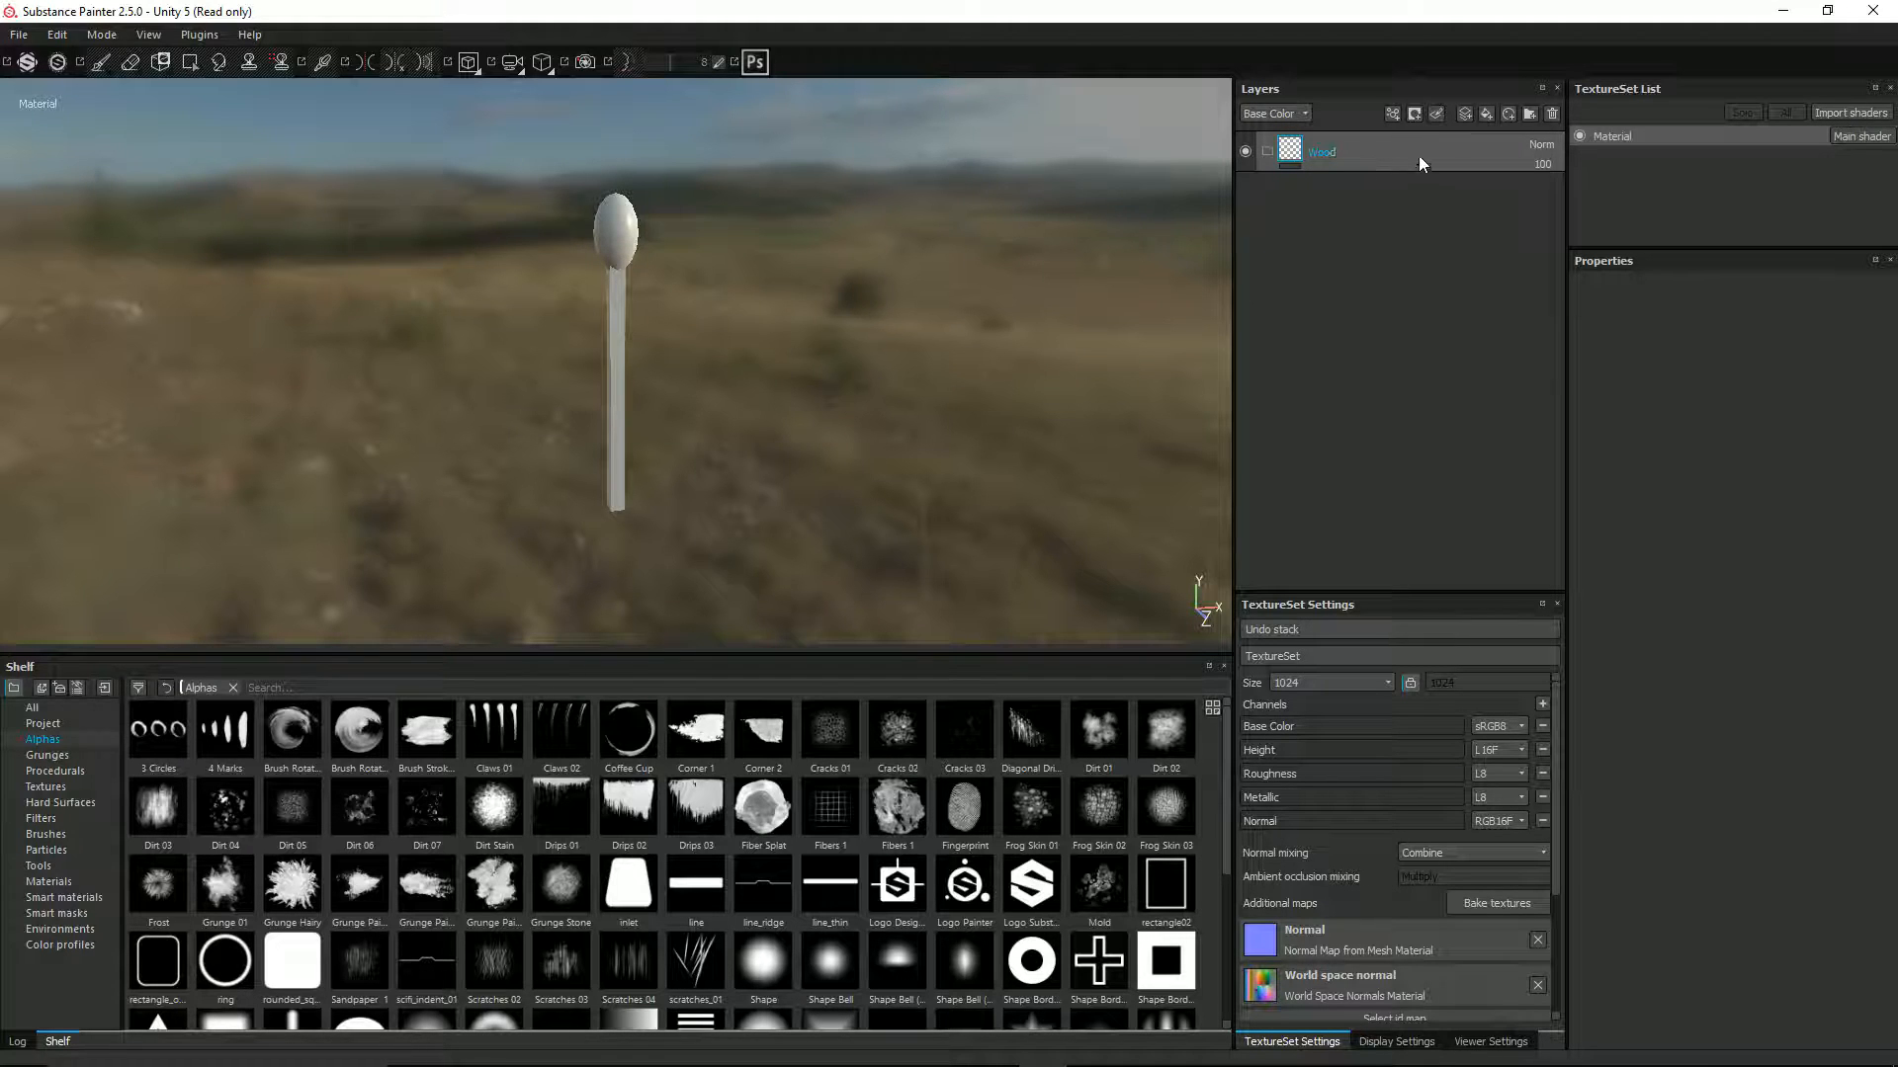
Search the smart materials for "wood" and place Wood Beech Veined inside the Wood folder
{"action": "left_click", "coordinate": [47, 897]}
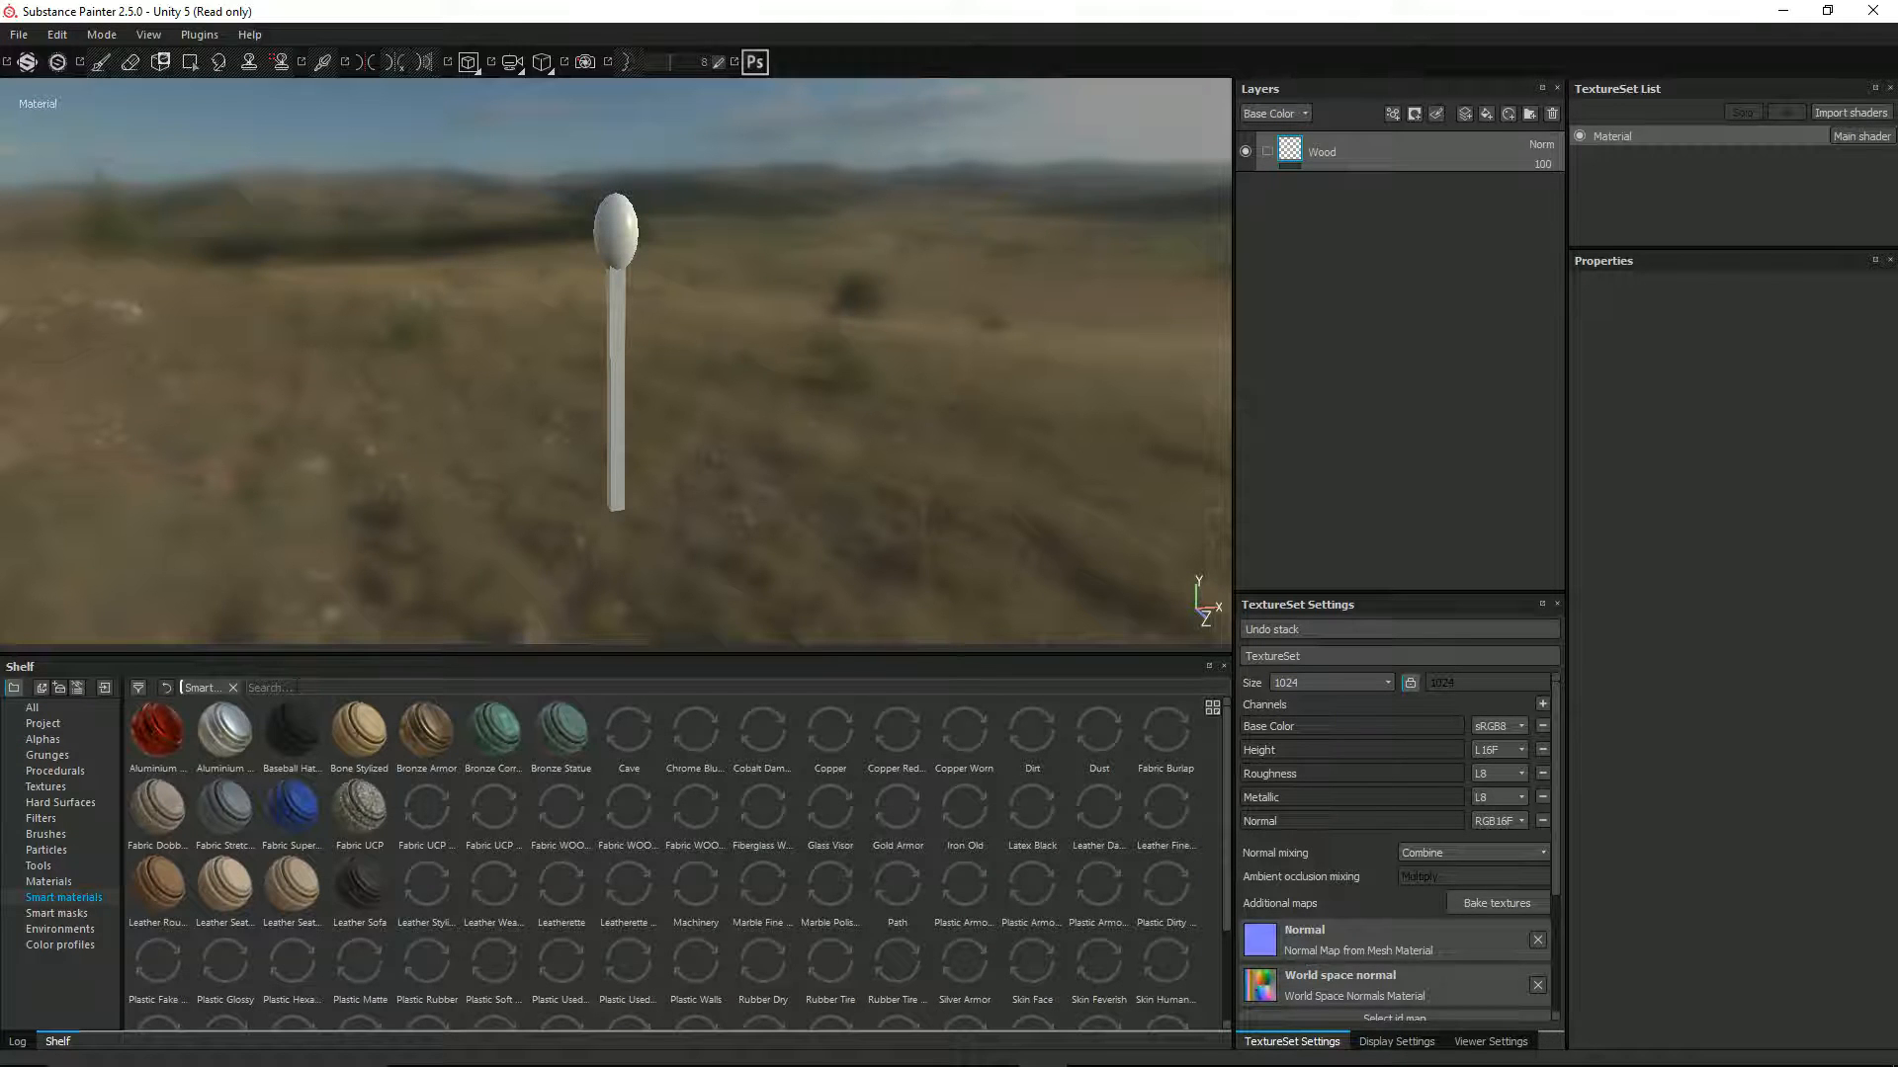
{"action": "left_click", "coordinate": [296, 689]}
{"action": "type", "text": "wood"}
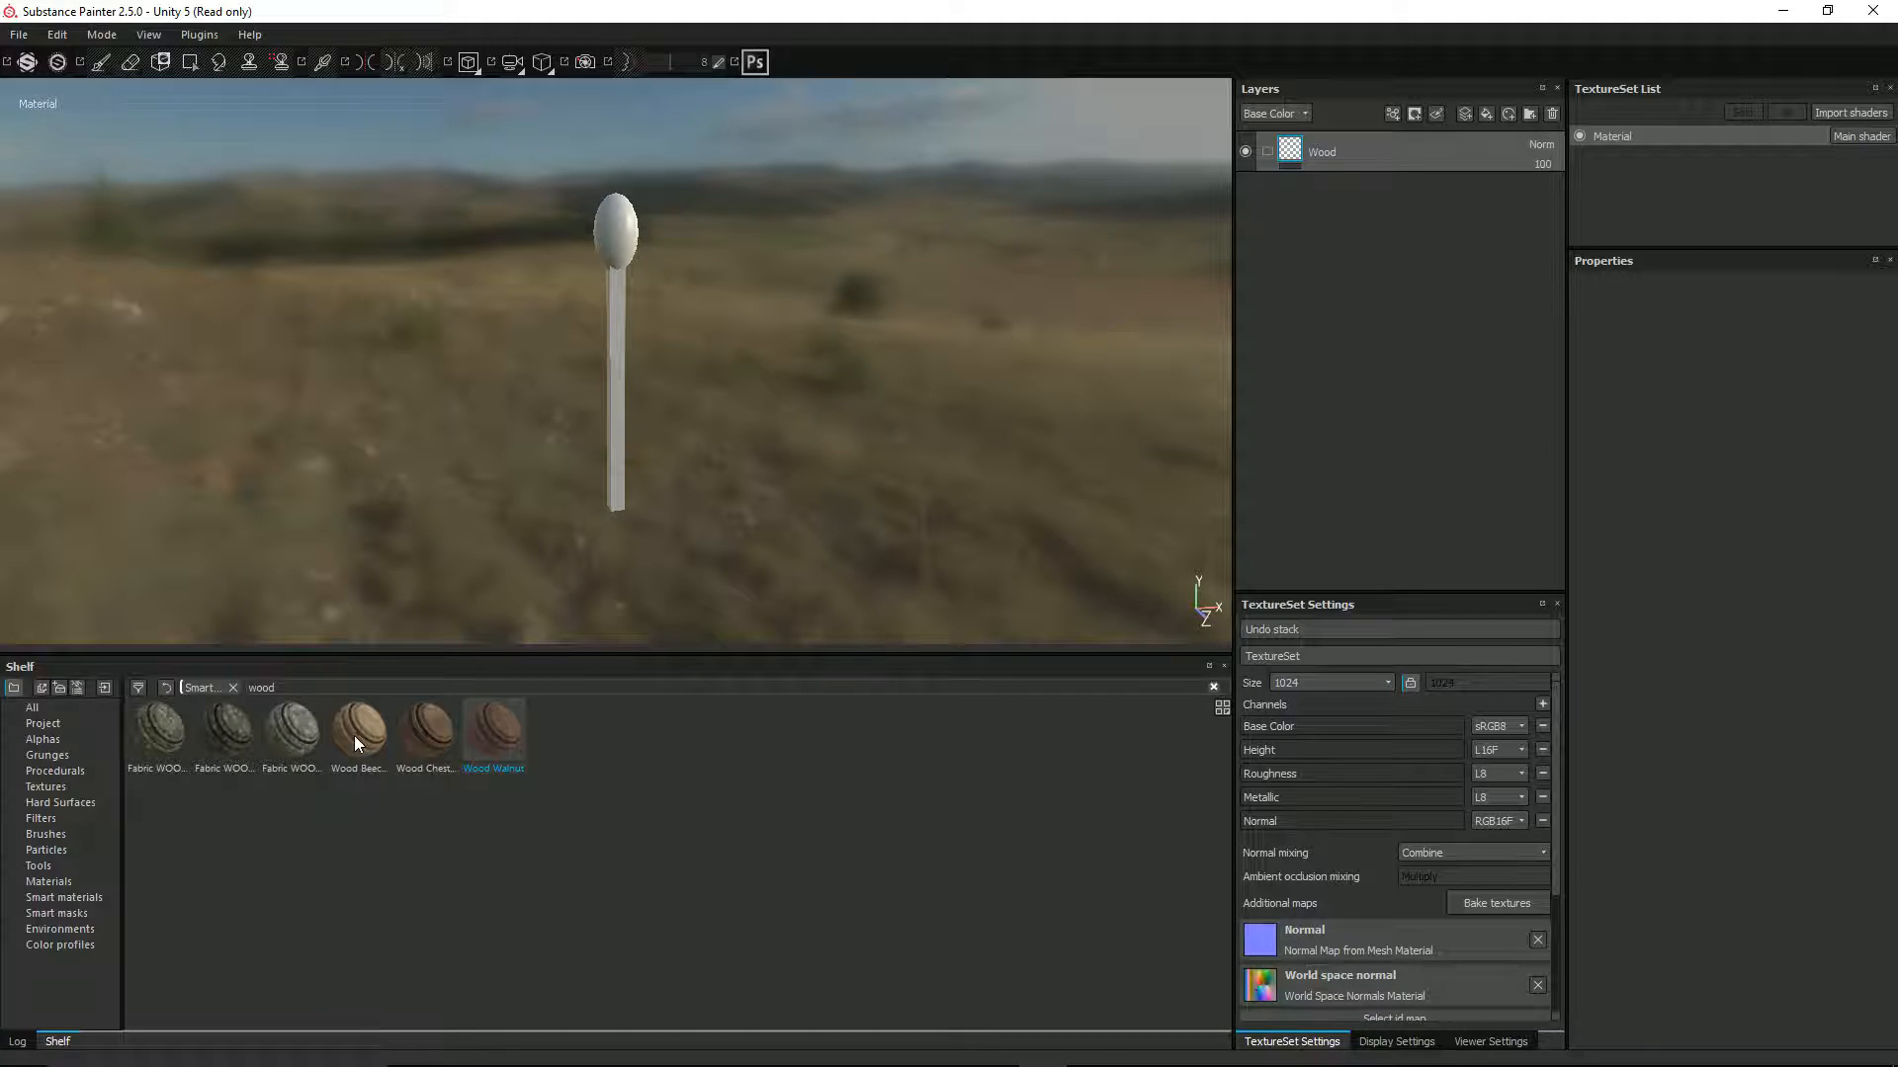
{"action": "left_click_drag", "start_coordinate": [354, 736], "coordinate": [1356, 164]}
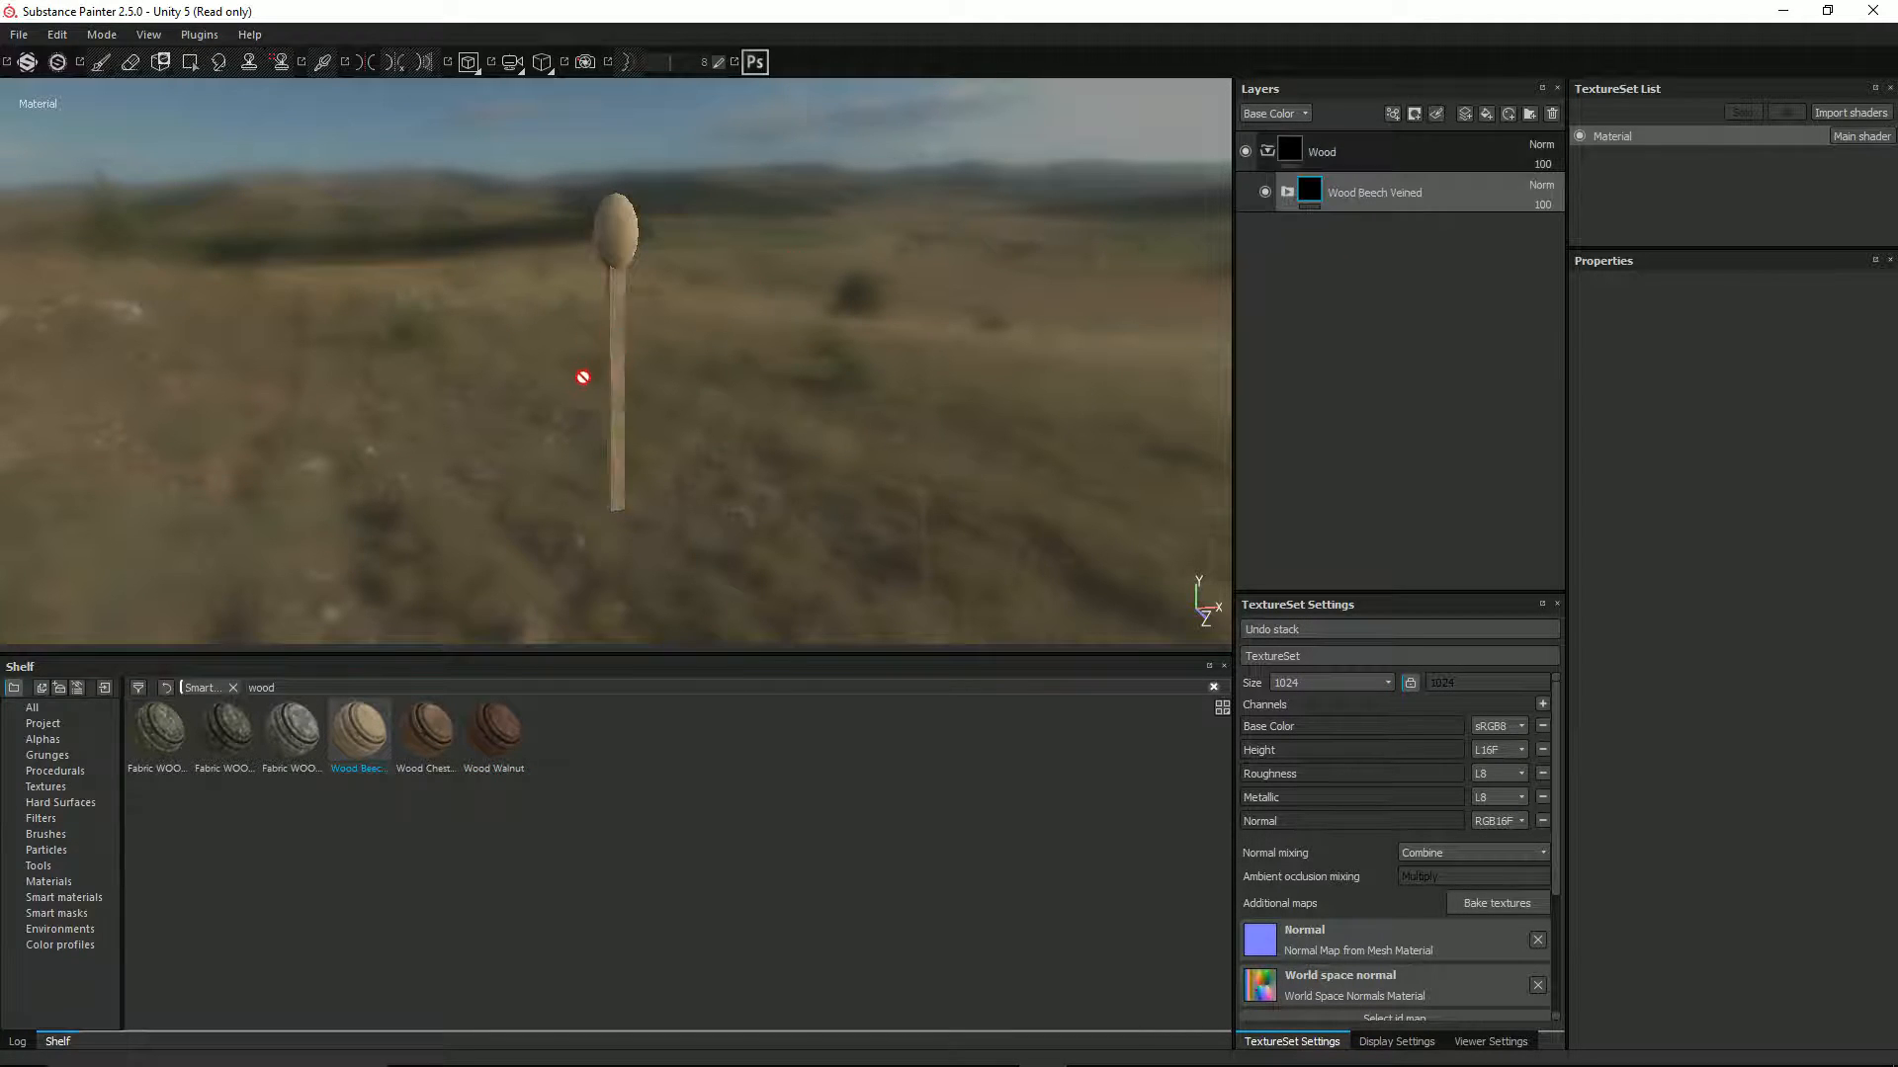
Examine the wood grain on the matchstick's head and shaft from close up and from several sides
{"action": "scroll", "coordinate": [583, 377], "scroll_direction": "up", "scroll_amount": 6}
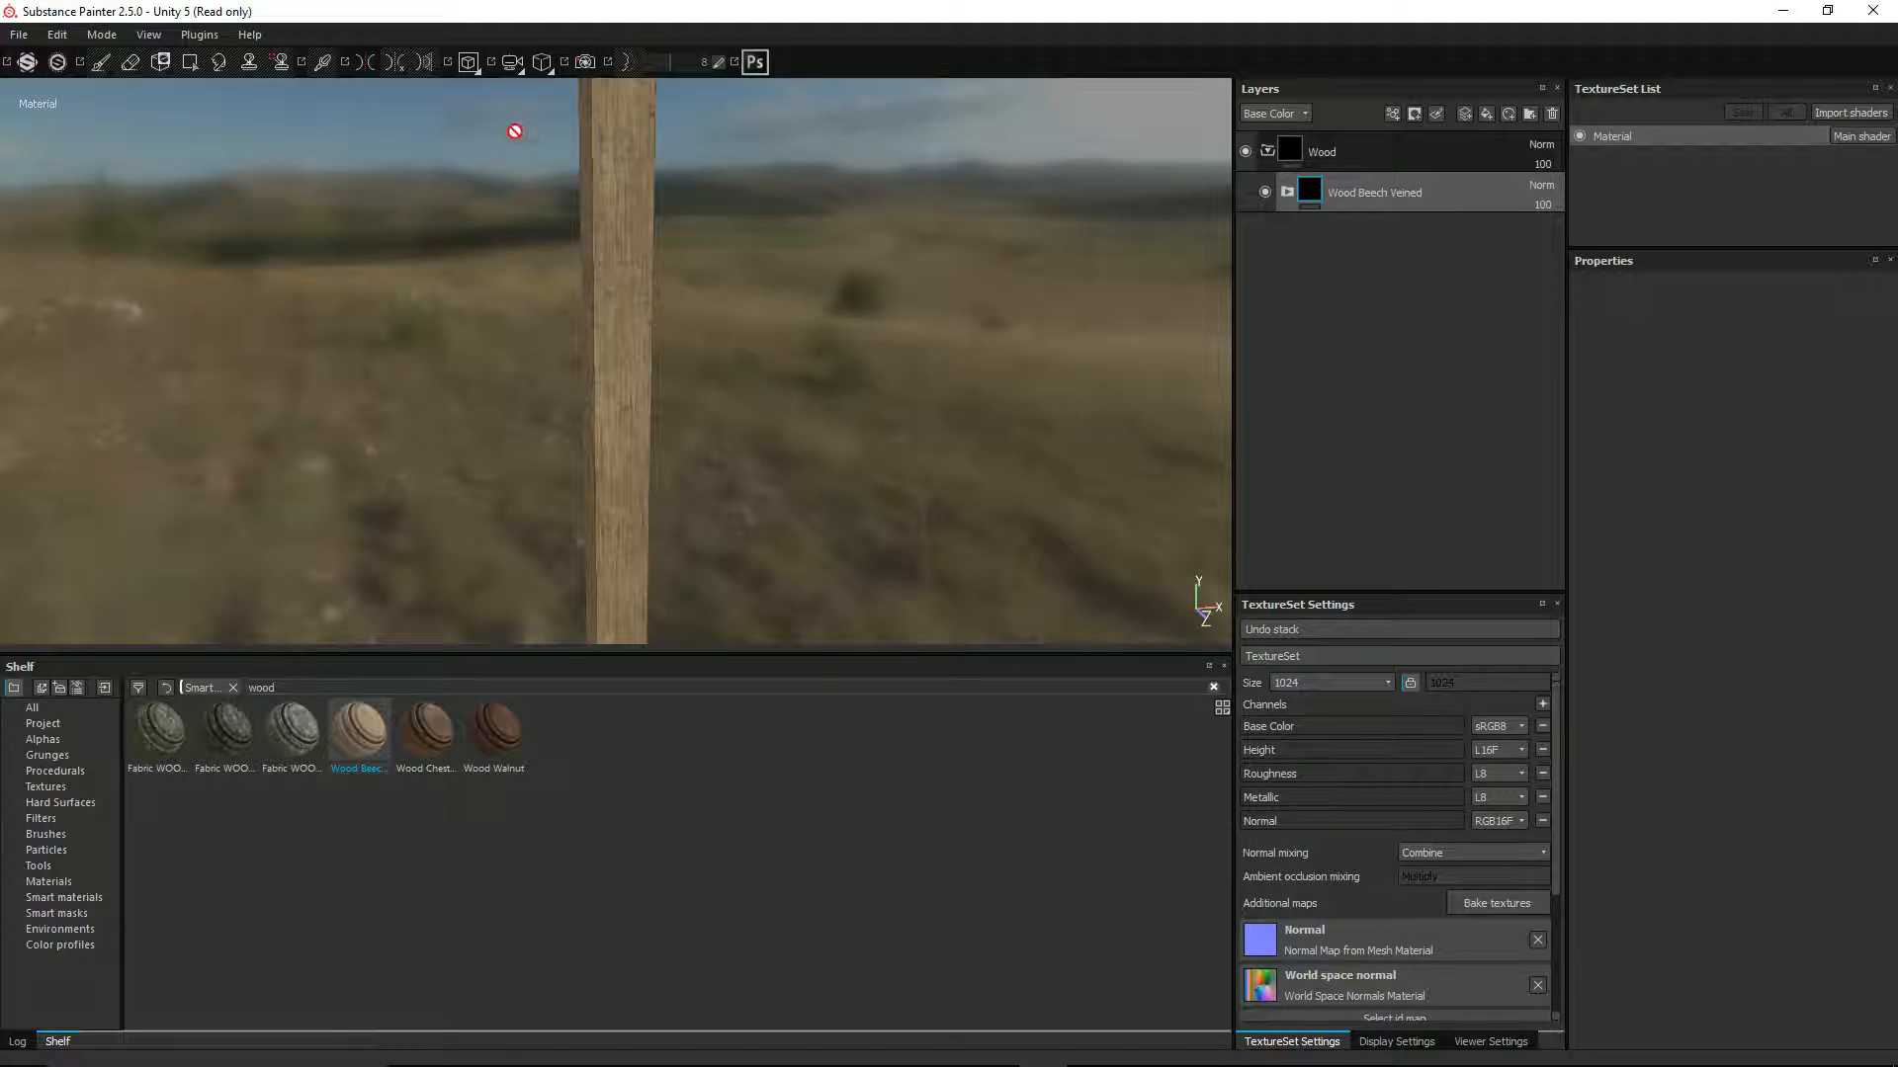
{"action": "scroll", "coordinate": [713, 222], "scroll_direction": "down", "scroll_amount": 2}
{"action": "middle_click_drag", "start_coordinate": [741, 233], "coordinate": [702, 380], "text": "alt"}
{"action": "scroll", "coordinate": [785, 519], "scroll_direction": "up", "scroll_amount": 4}
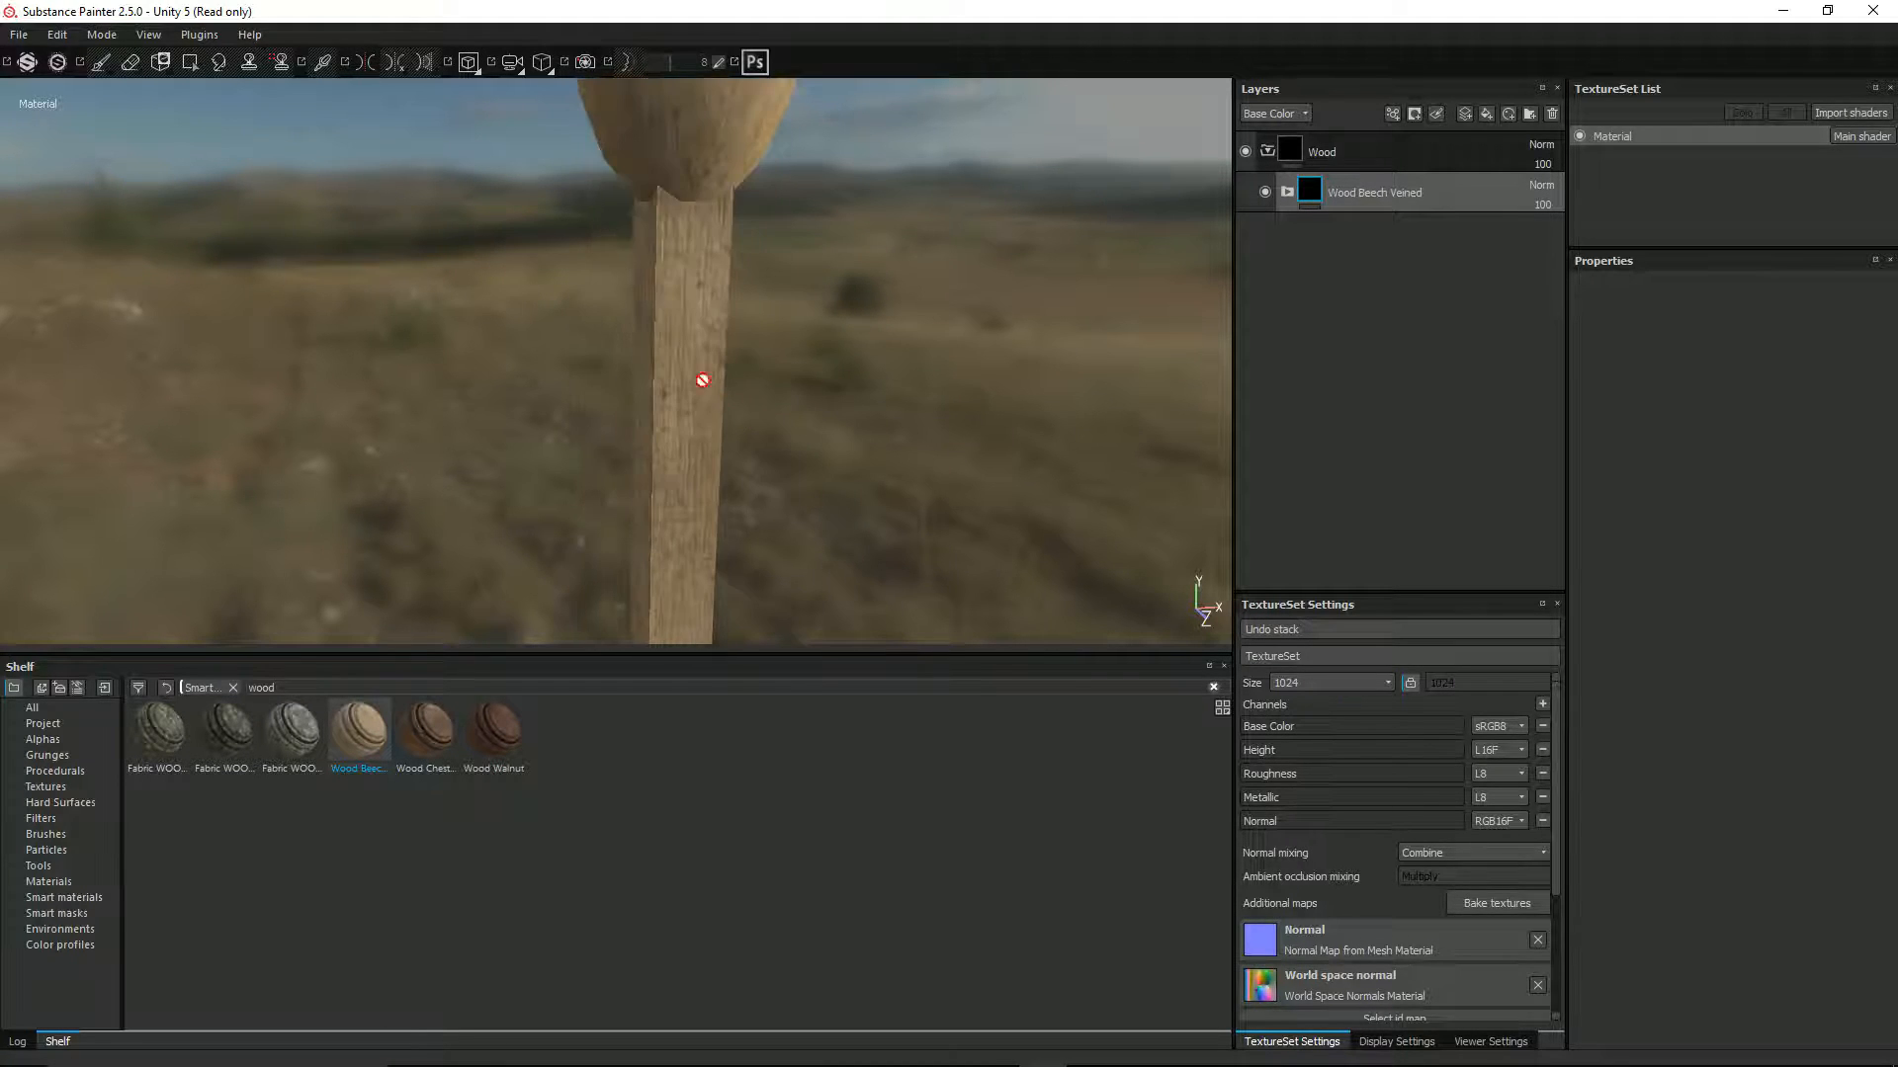
{"action": "scroll", "coordinate": [741, 272], "scroll_direction": "down", "scroll_amount": 3}
{"action": "scroll", "coordinate": [652, 371], "scroll_direction": "down", "scroll_amount": 2}
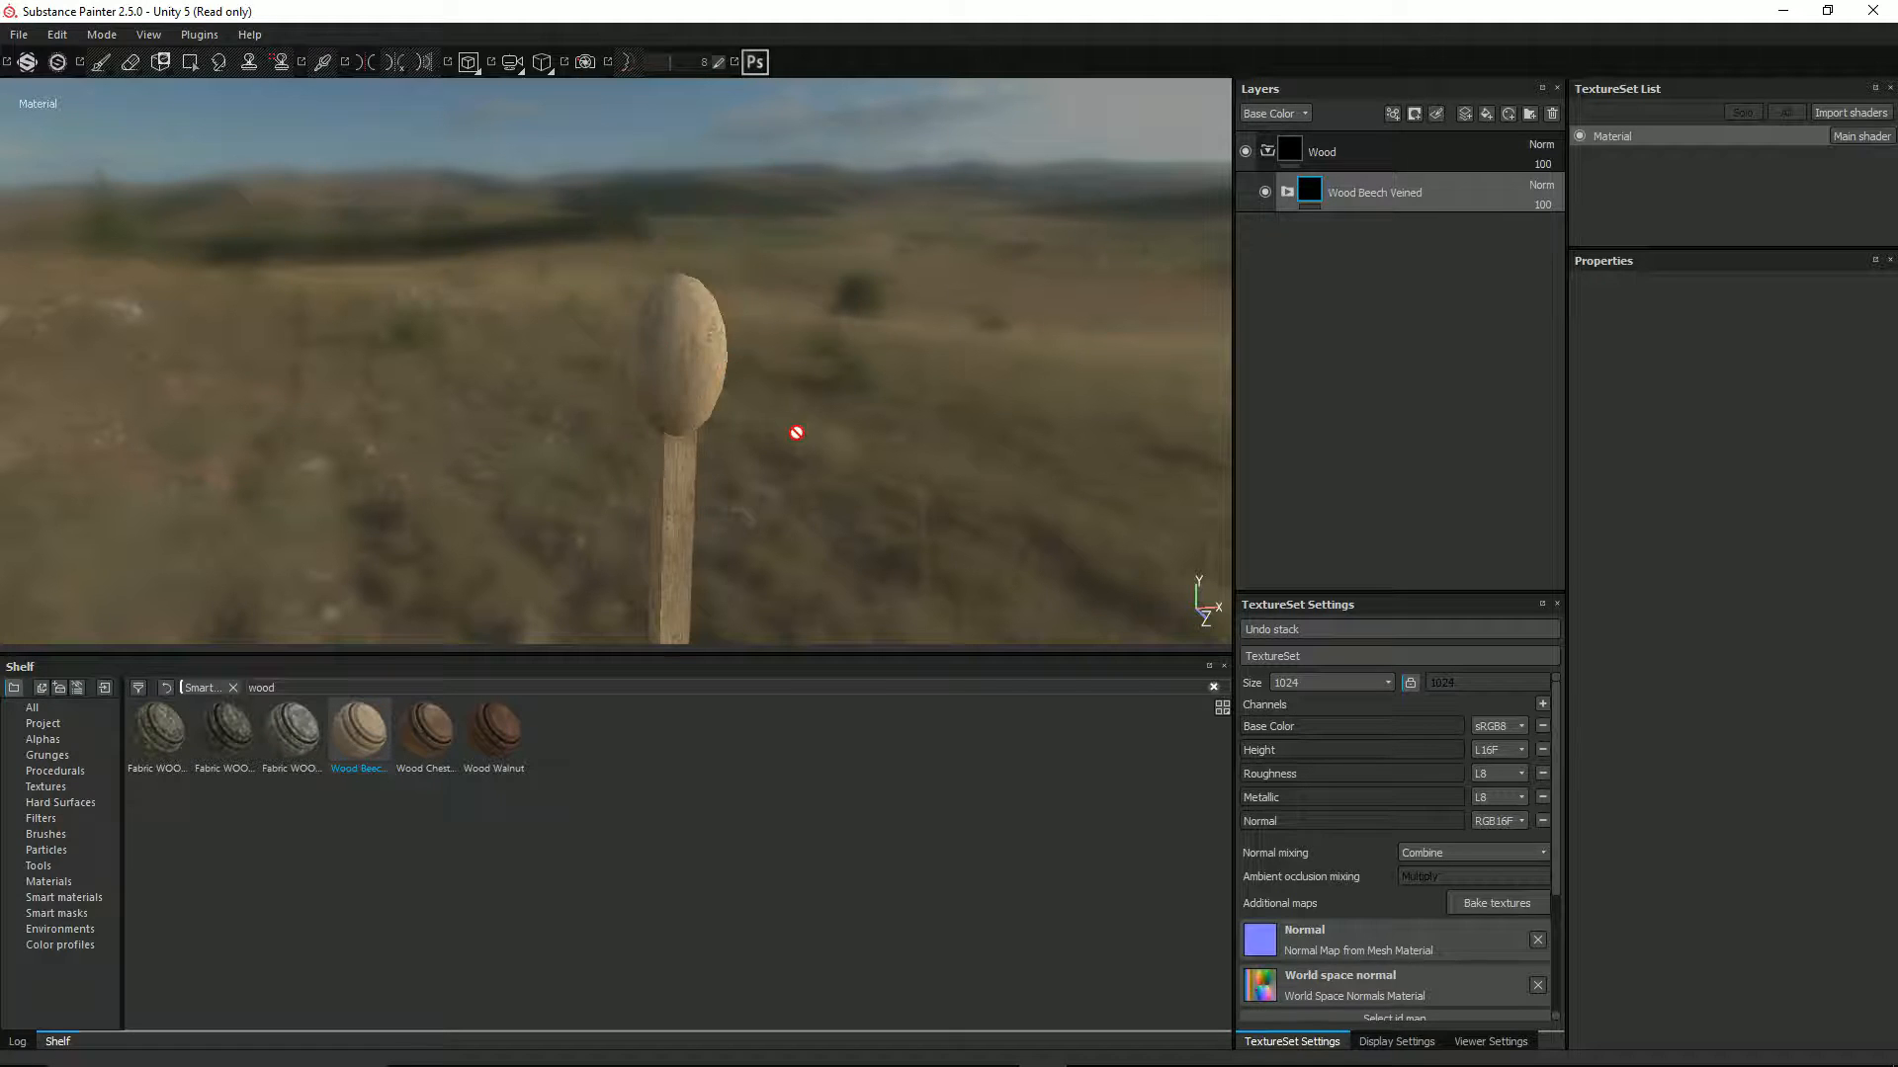
{"action": "middle_click_drag", "start_coordinate": [792, 433], "coordinate": [771, 154], "text": "alt"}
{"action": "scroll", "coordinate": [771, 297], "scroll_direction": "down", "scroll_amount": 1}
{"action": "left_click_drag", "start_coordinate": [756, 420], "coordinate": [840, 367], "text": "alt"}
{"action": "scroll", "coordinate": [839, 366], "scroll_direction": "up", "scroll_amount": 2}
{"action": "scroll", "coordinate": [791, 346], "scroll_direction": "up", "scroll_amount": 2}
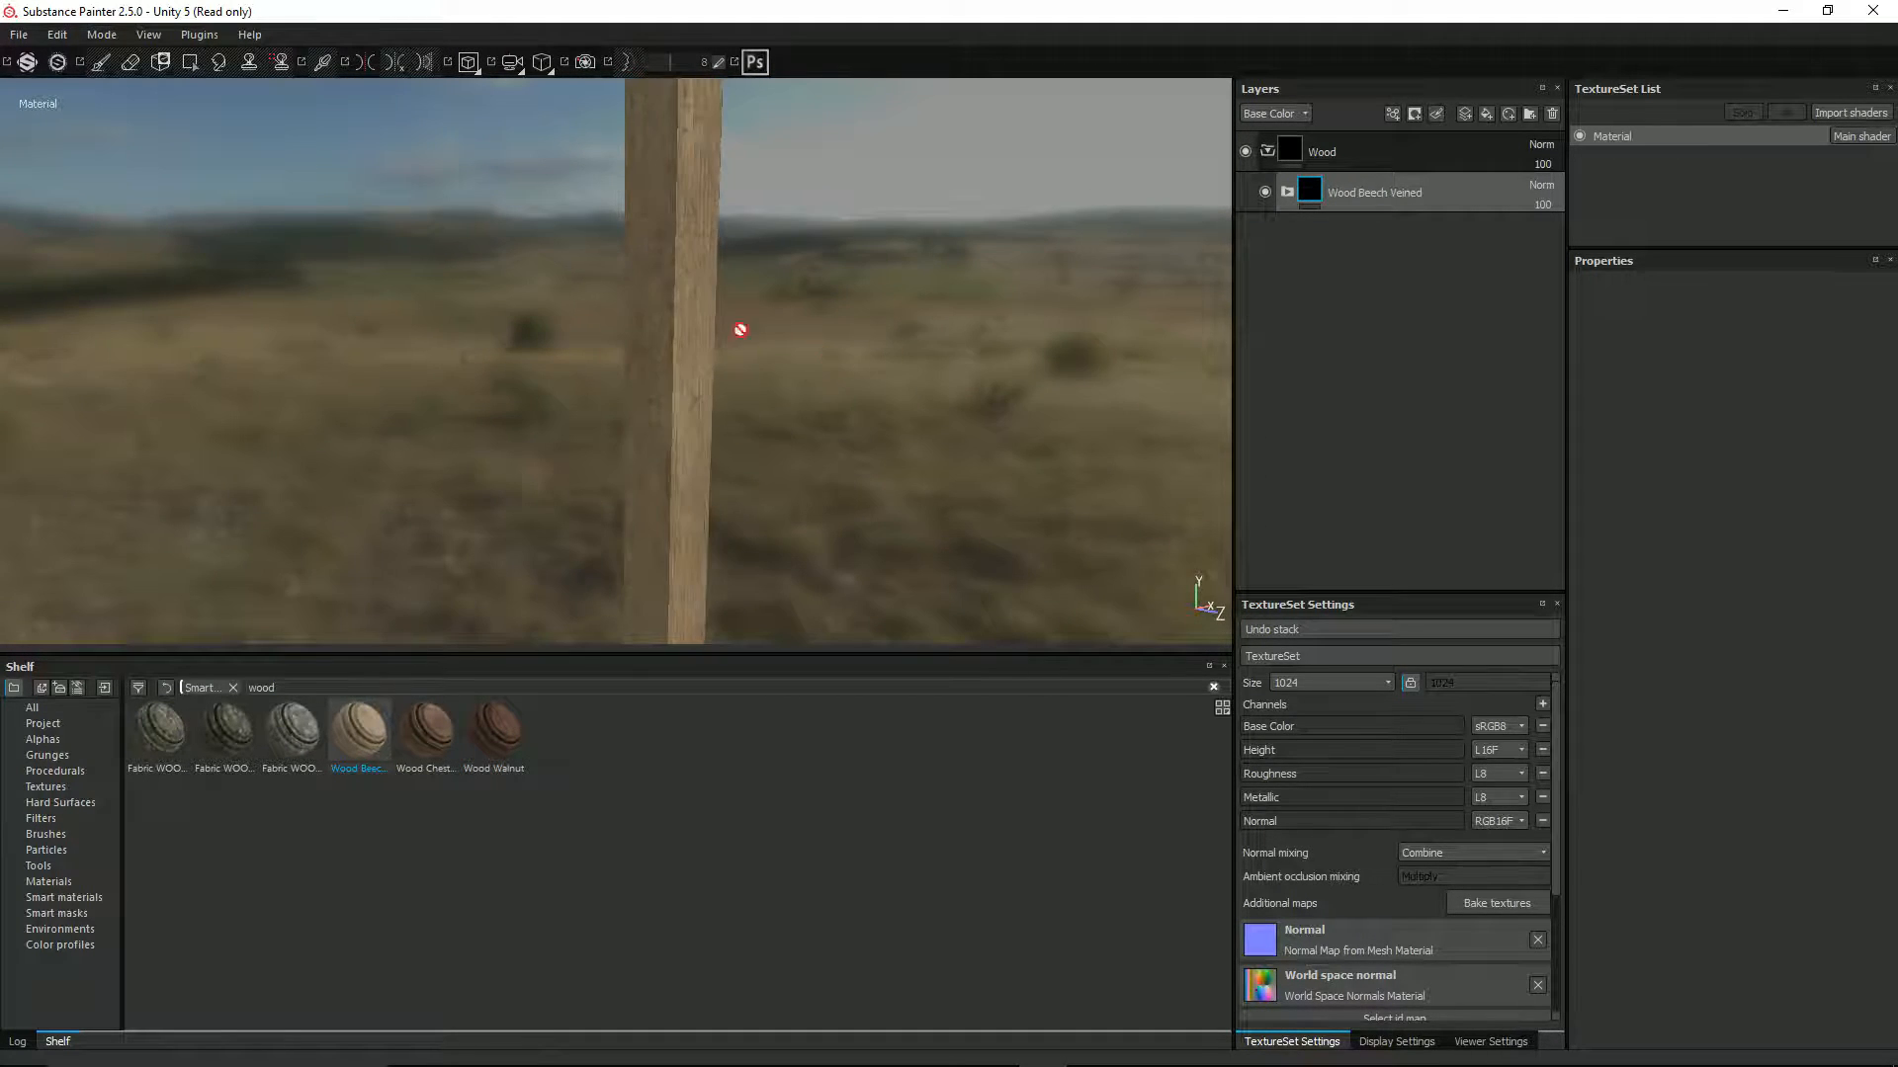
{"action": "left_click_drag", "start_coordinate": [738, 326], "coordinate": [779, 518], "text": "alt"}
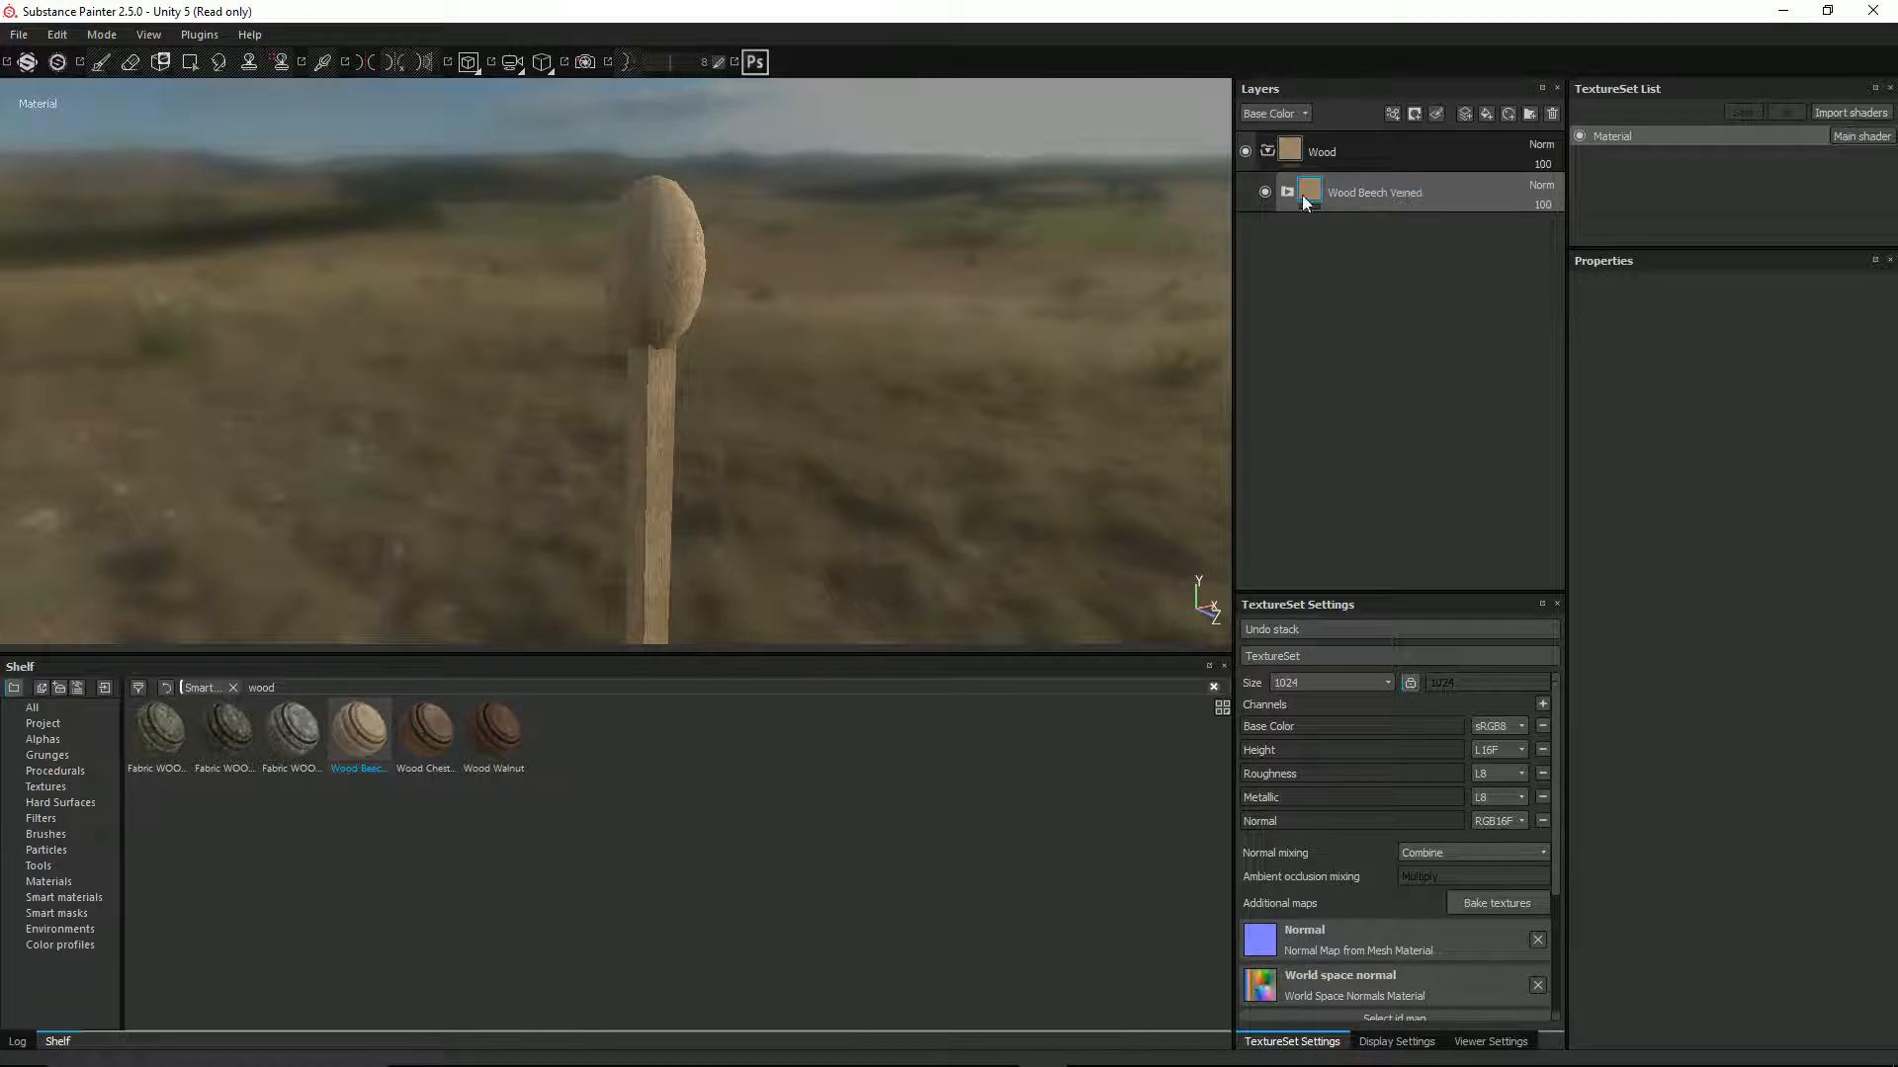
Add a black mask to the Wood folder
{"action": "left_click_drag", "start_coordinate": [1301, 194], "coordinate": [329, 329]}
{"action": "left_click_drag", "start_coordinate": [649, 292], "coordinate": [1350, 141]}
{"action": "right_click", "coordinate": [1297, 151]}
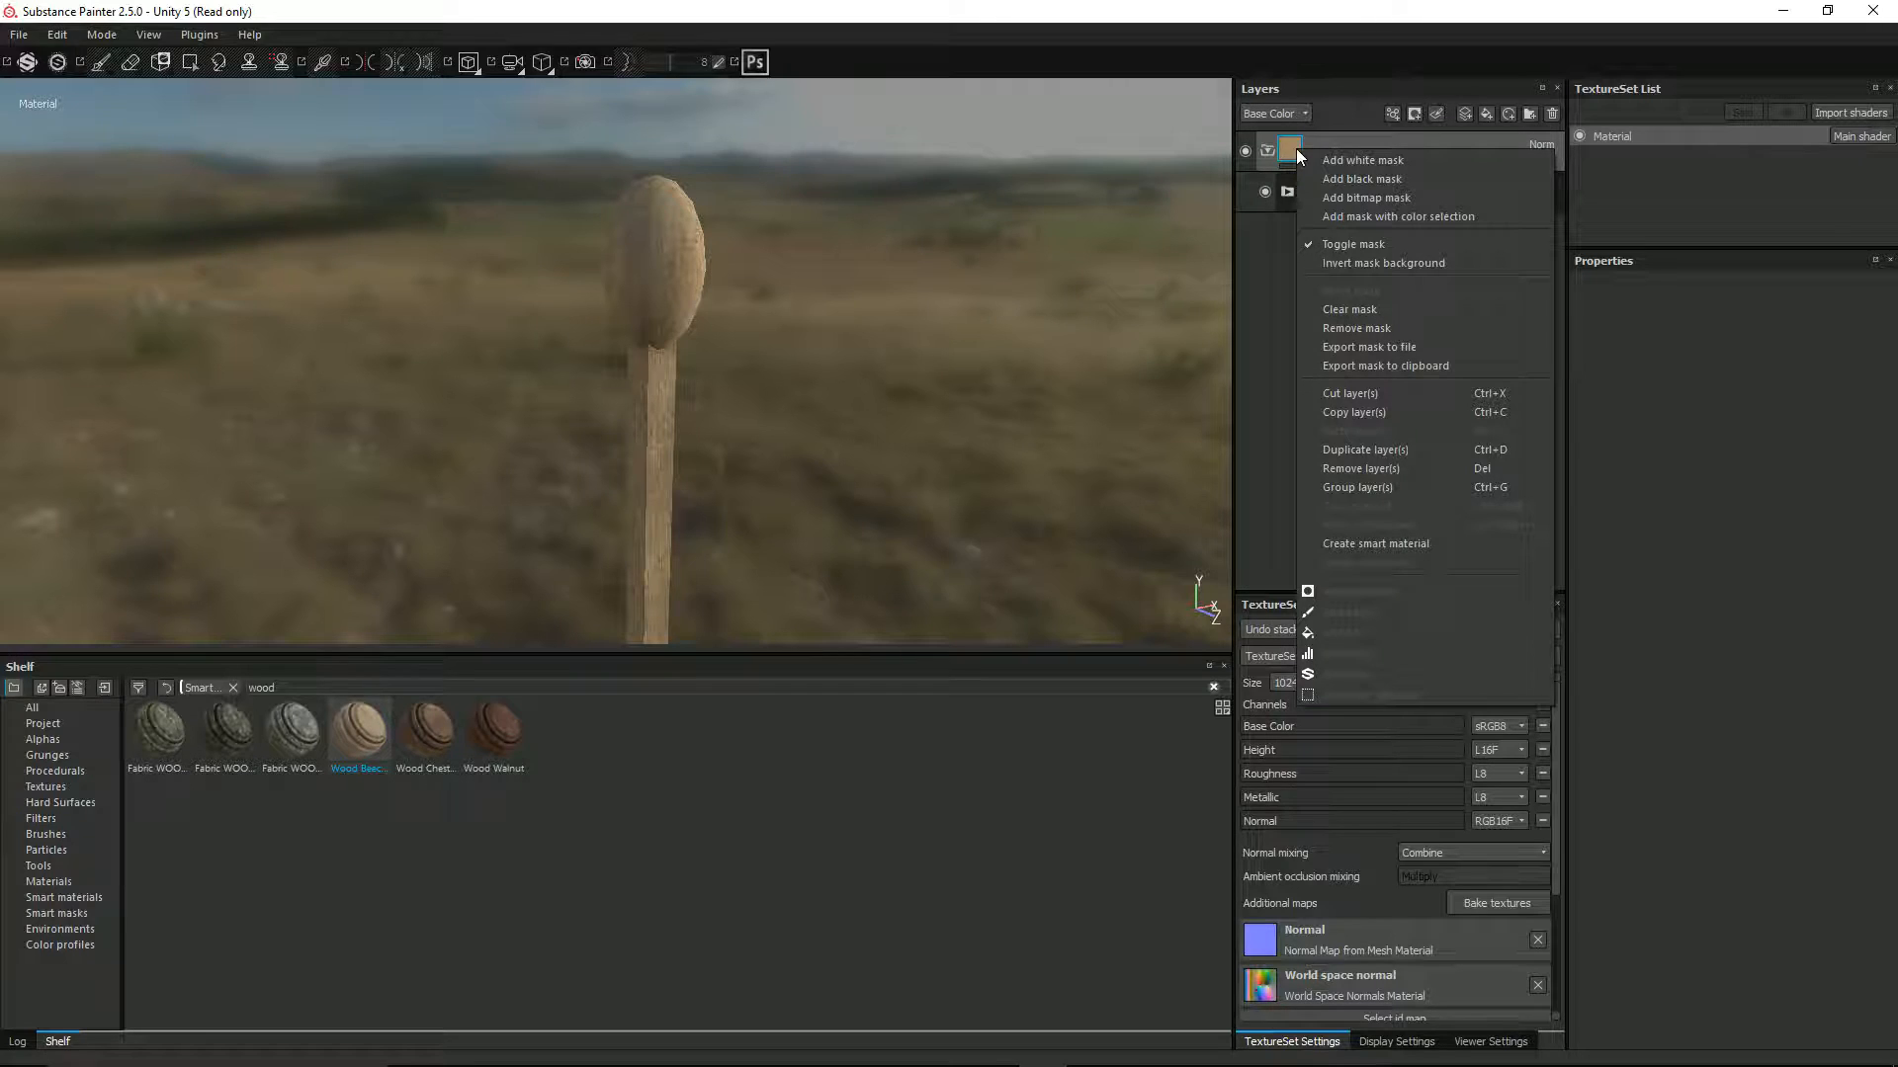
{"action": "left_click", "coordinate": [1360, 181]}
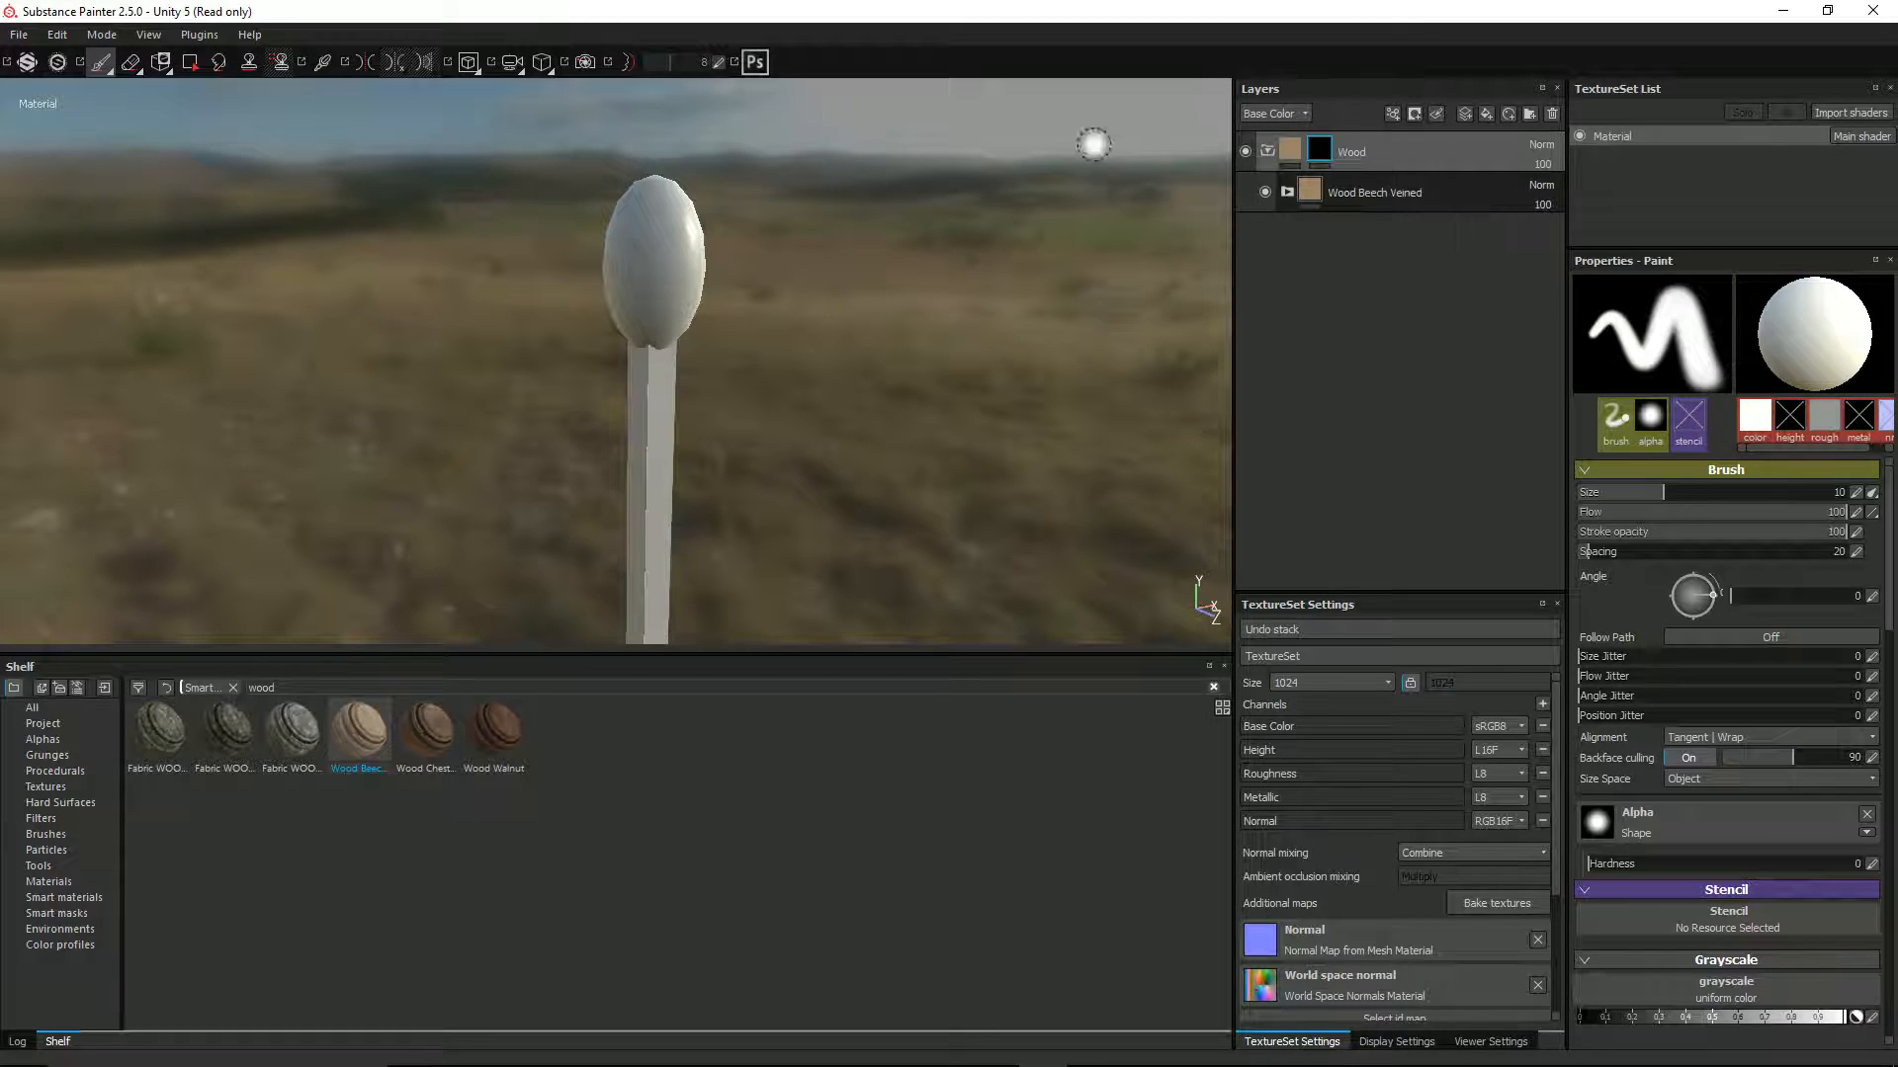
Reveal the wood on the matchstick's shaft only, using Polygon Fill in UV chunk mode on the Wood folder's mask
{"action": "left_click", "coordinate": [190, 68]}
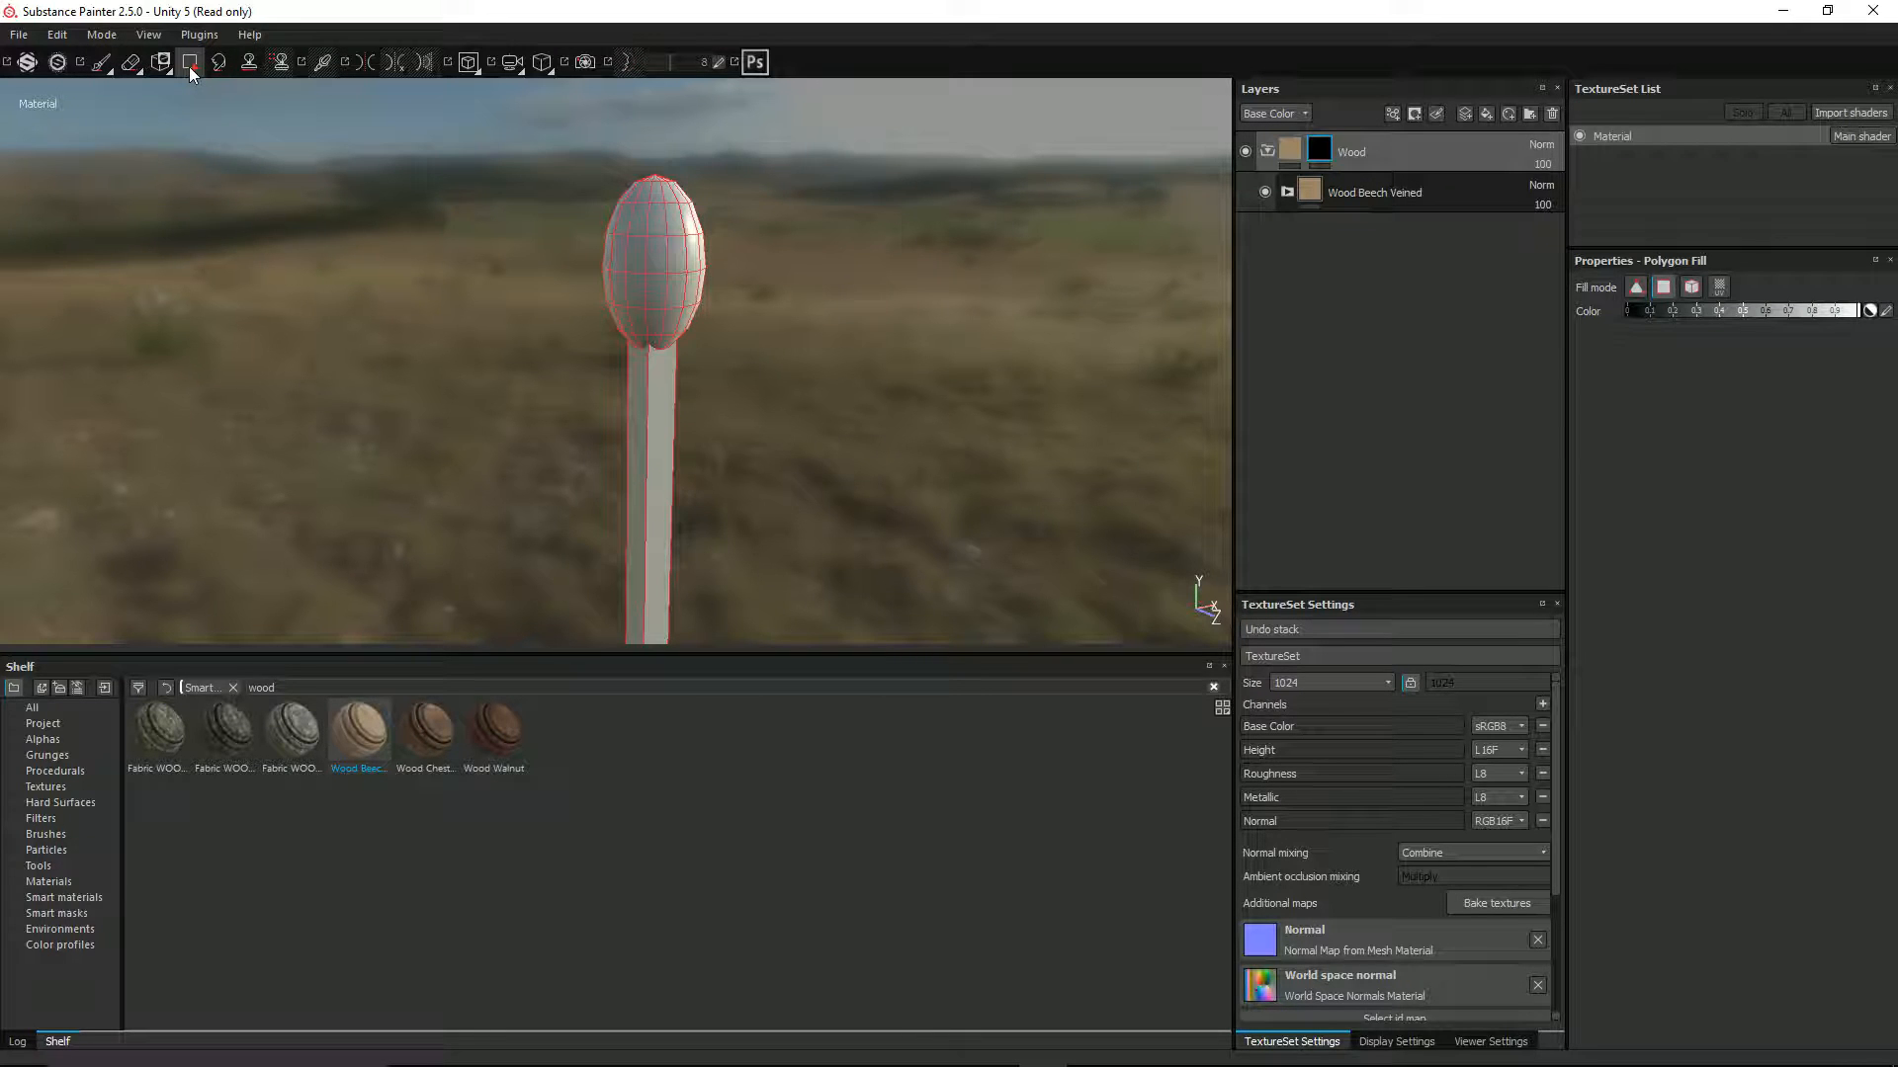
{"action": "left_click_drag", "start_coordinate": [706, 406], "coordinate": [875, 375], "text": "alt"}
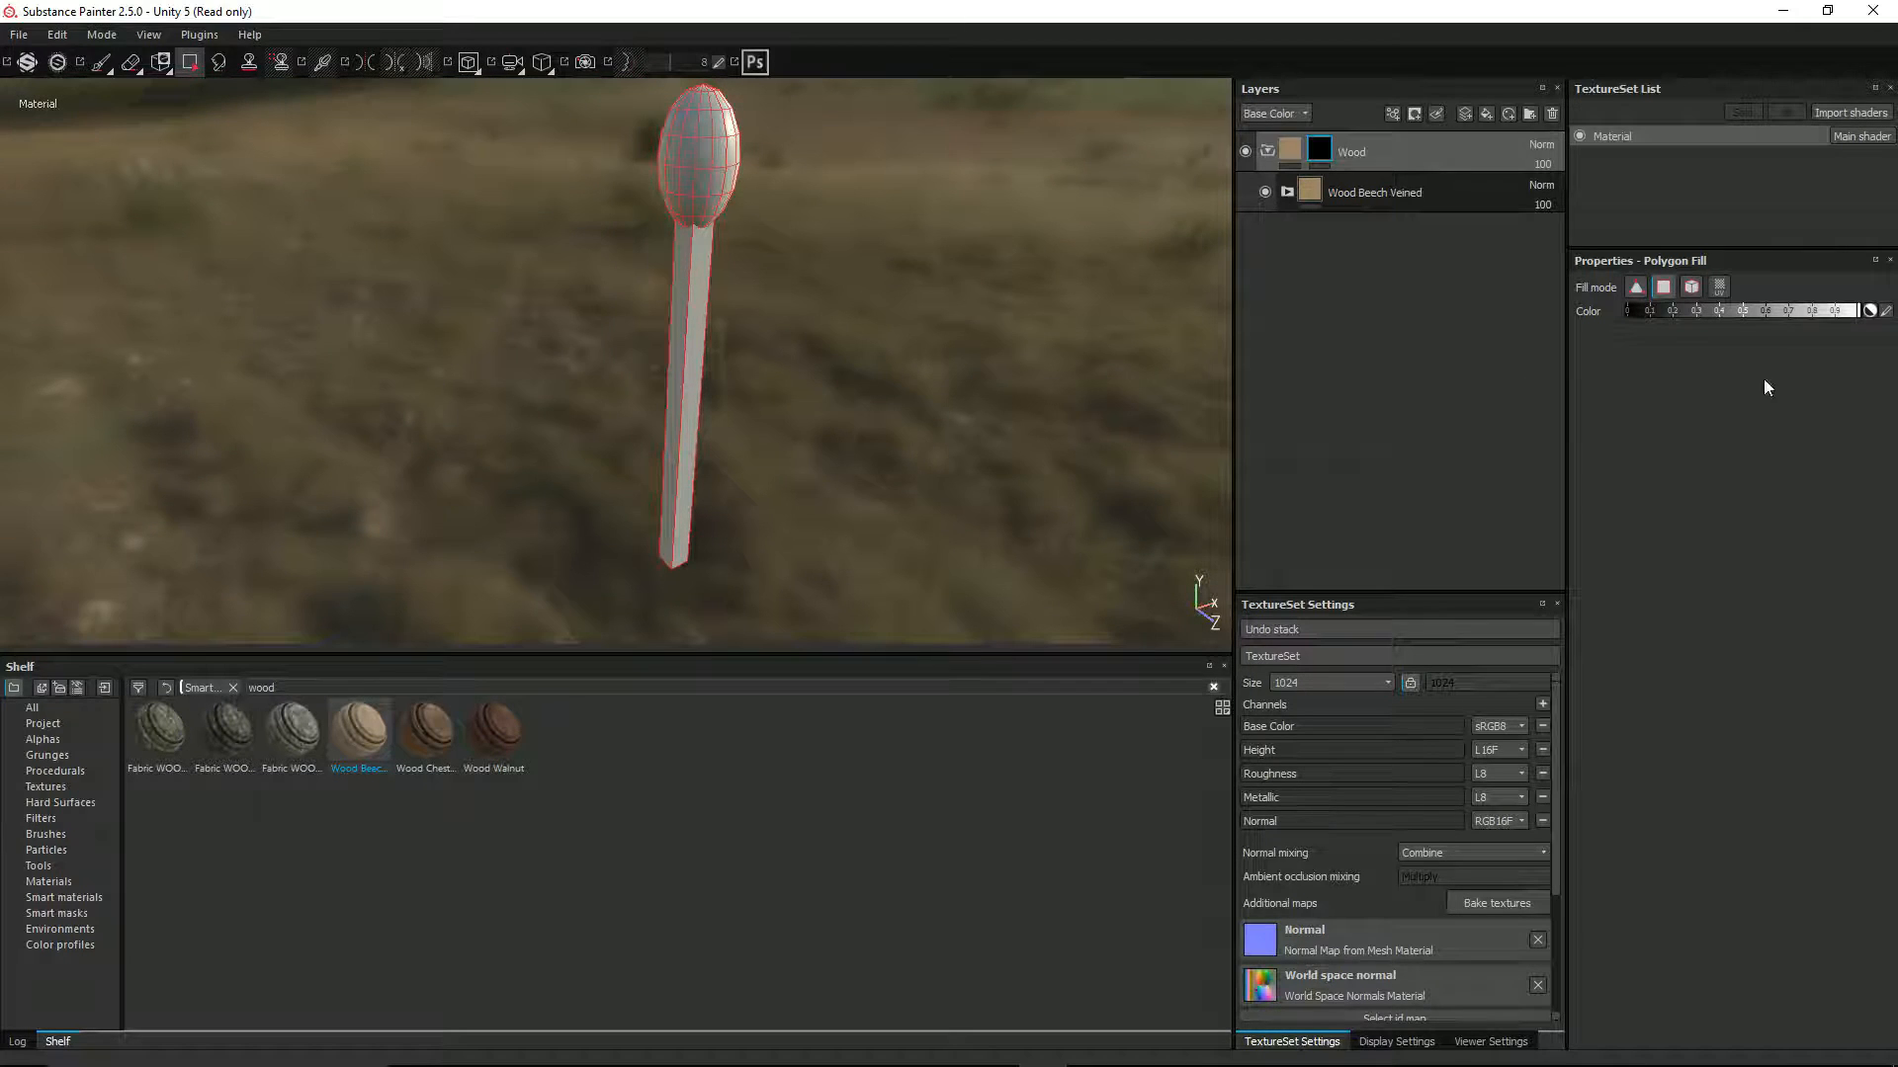
{"action": "left_click", "coordinate": [1719, 287]}
{"action": "left_click", "coordinate": [696, 342]}
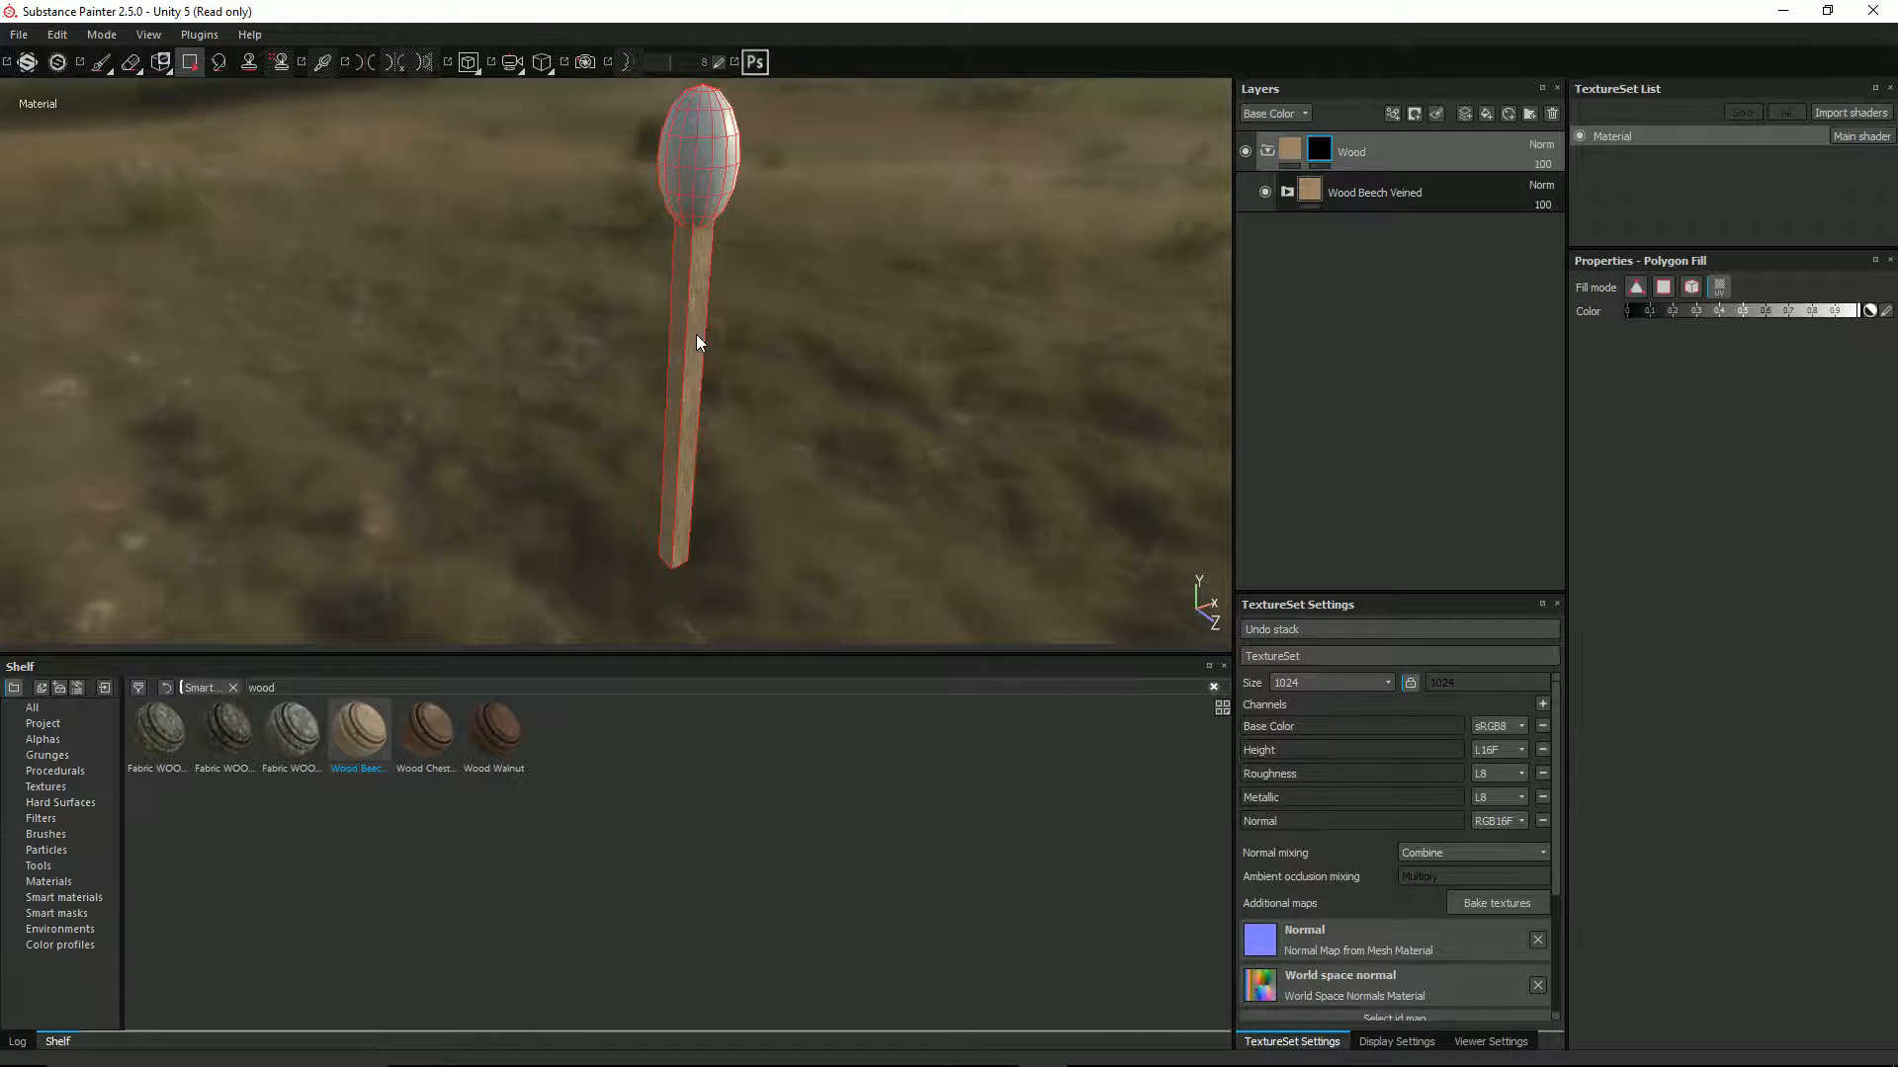
{"action": "left_click_drag", "start_coordinate": [606, 326], "coordinate": [881, 356], "text": "alt"}
{"action": "left_click_drag", "start_coordinate": [488, 178], "coordinate": [954, 286], "text": "alt"}
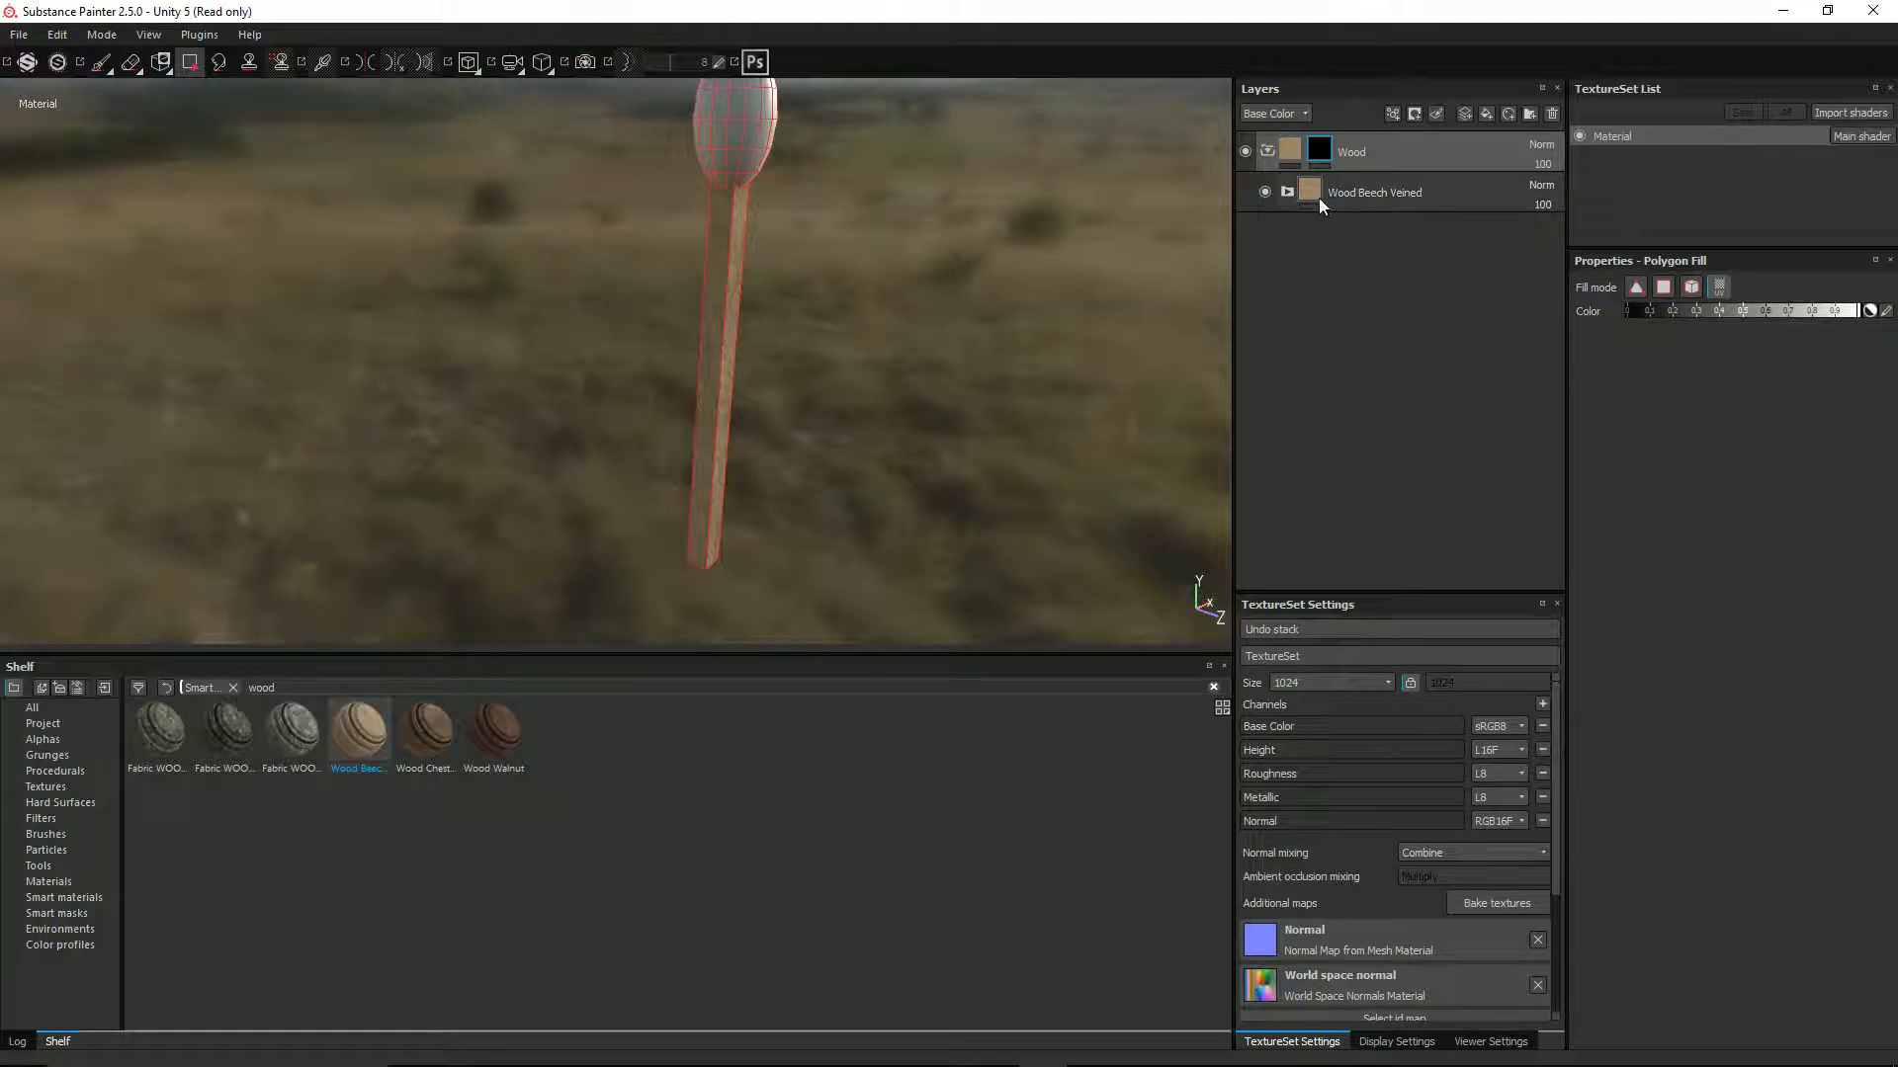
Expand the Wood Beech Veined material and examine the settings of its MG Dirt generator and Base Wood layer
{"action": "left_click", "coordinate": [1289, 150]}
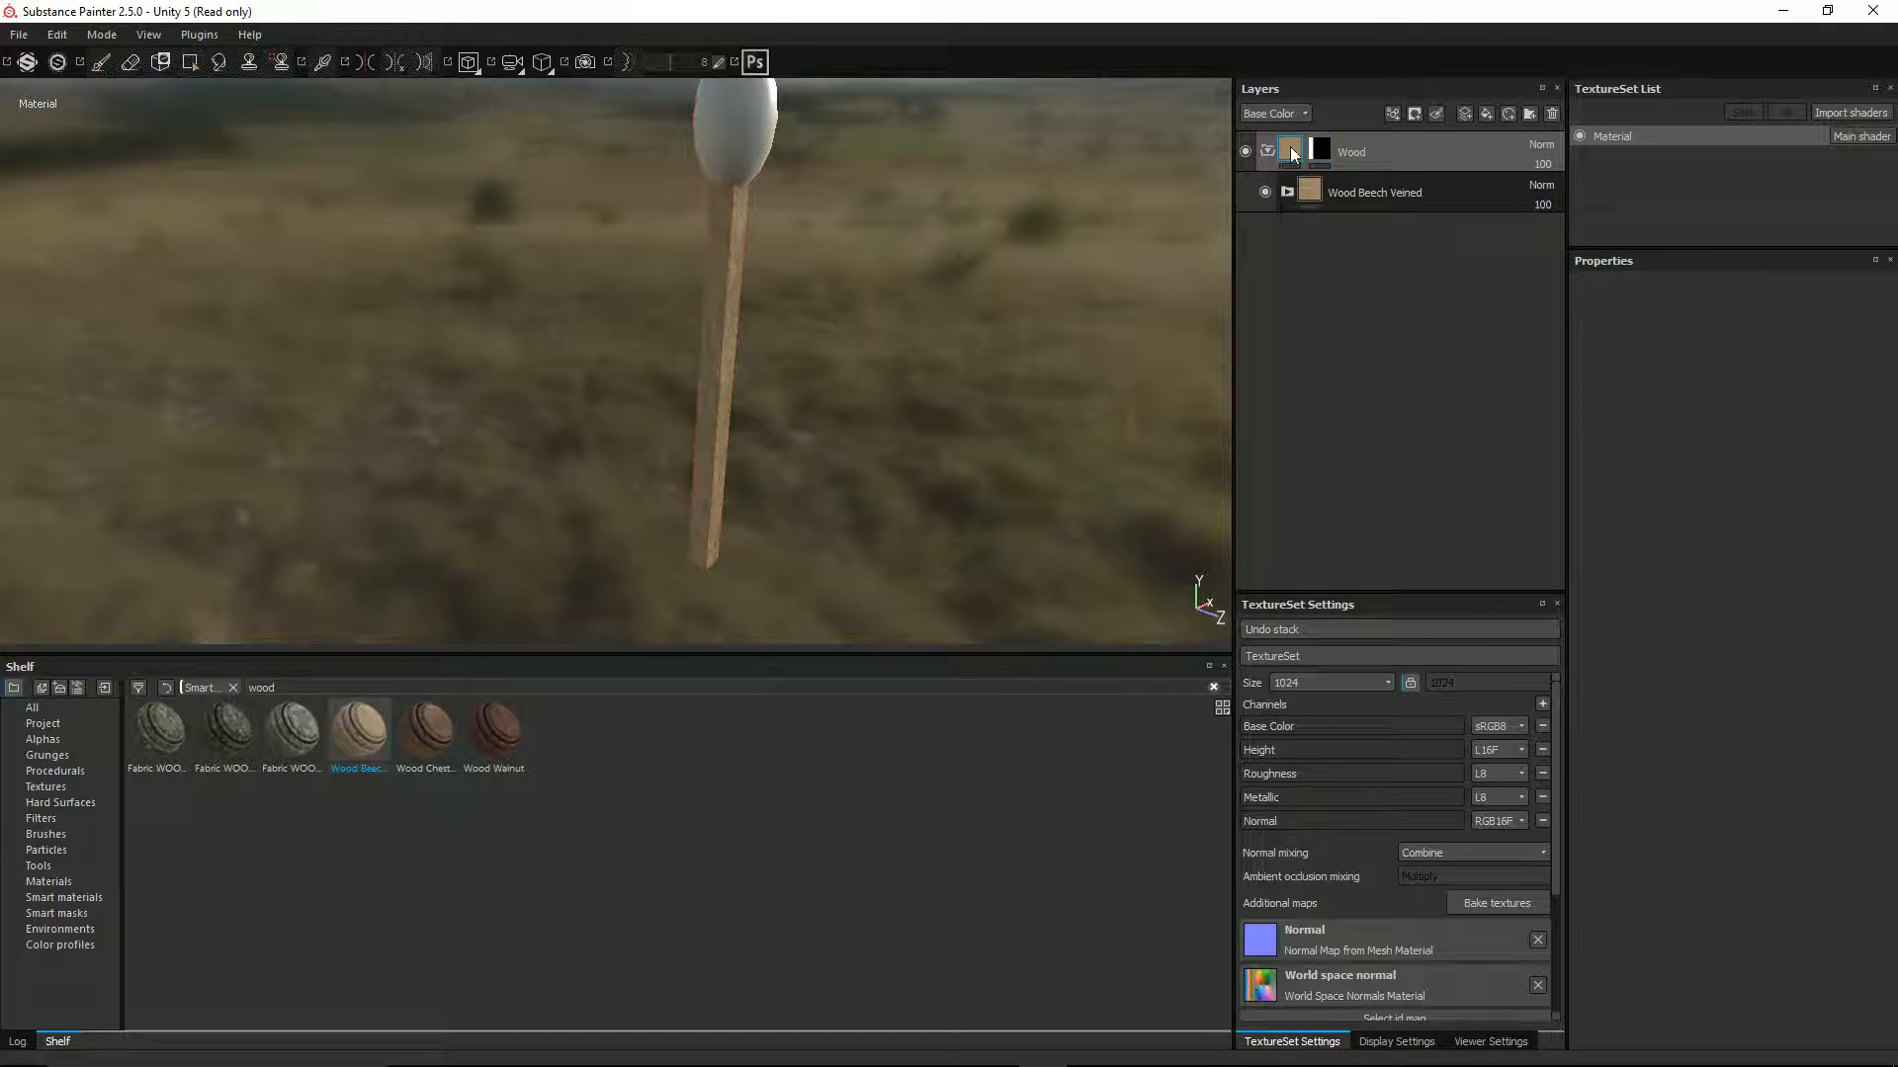
{"action": "left_click", "coordinate": [1288, 192]}
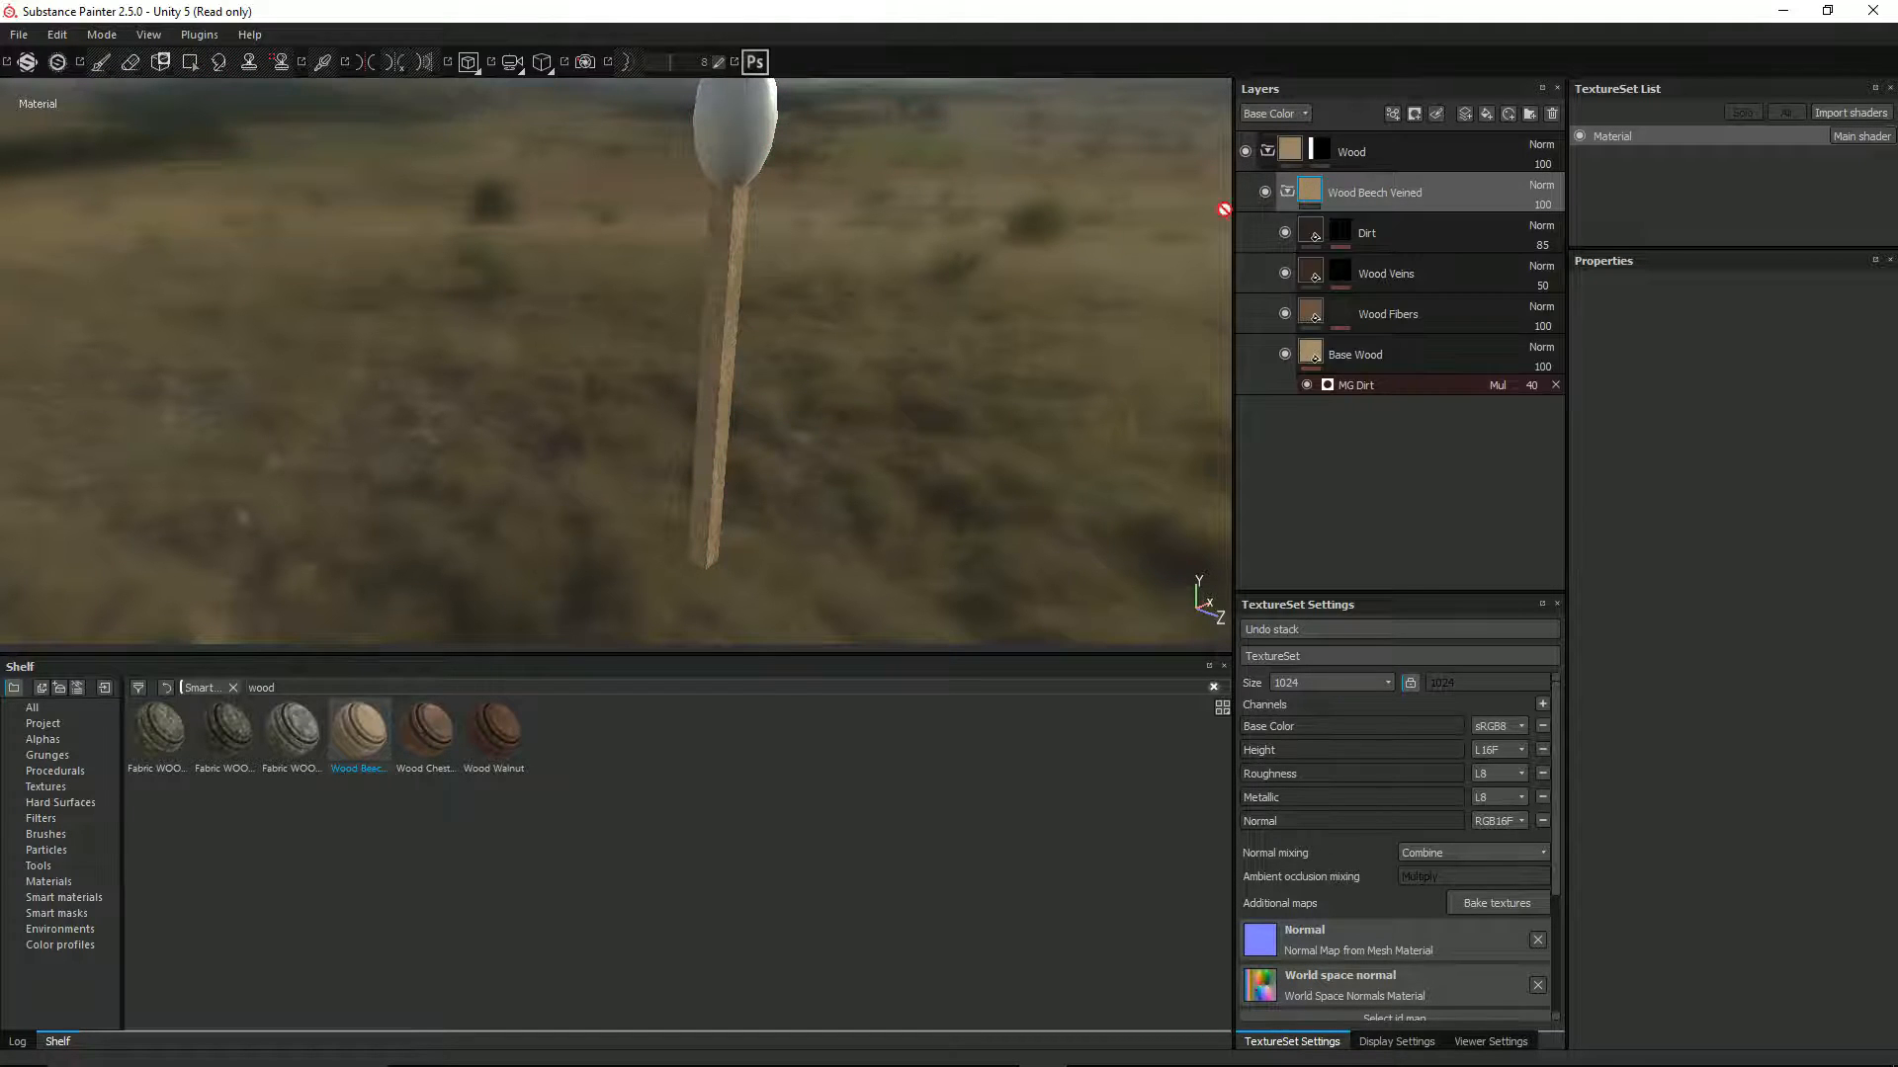
{"action": "scroll", "coordinate": [830, 335], "scroll_direction": "up", "scroll_amount": 5}
{"action": "left_click_drag", "start_coordinate": [724, 398], "coordinate": [1020, 363], "text": "alt"}
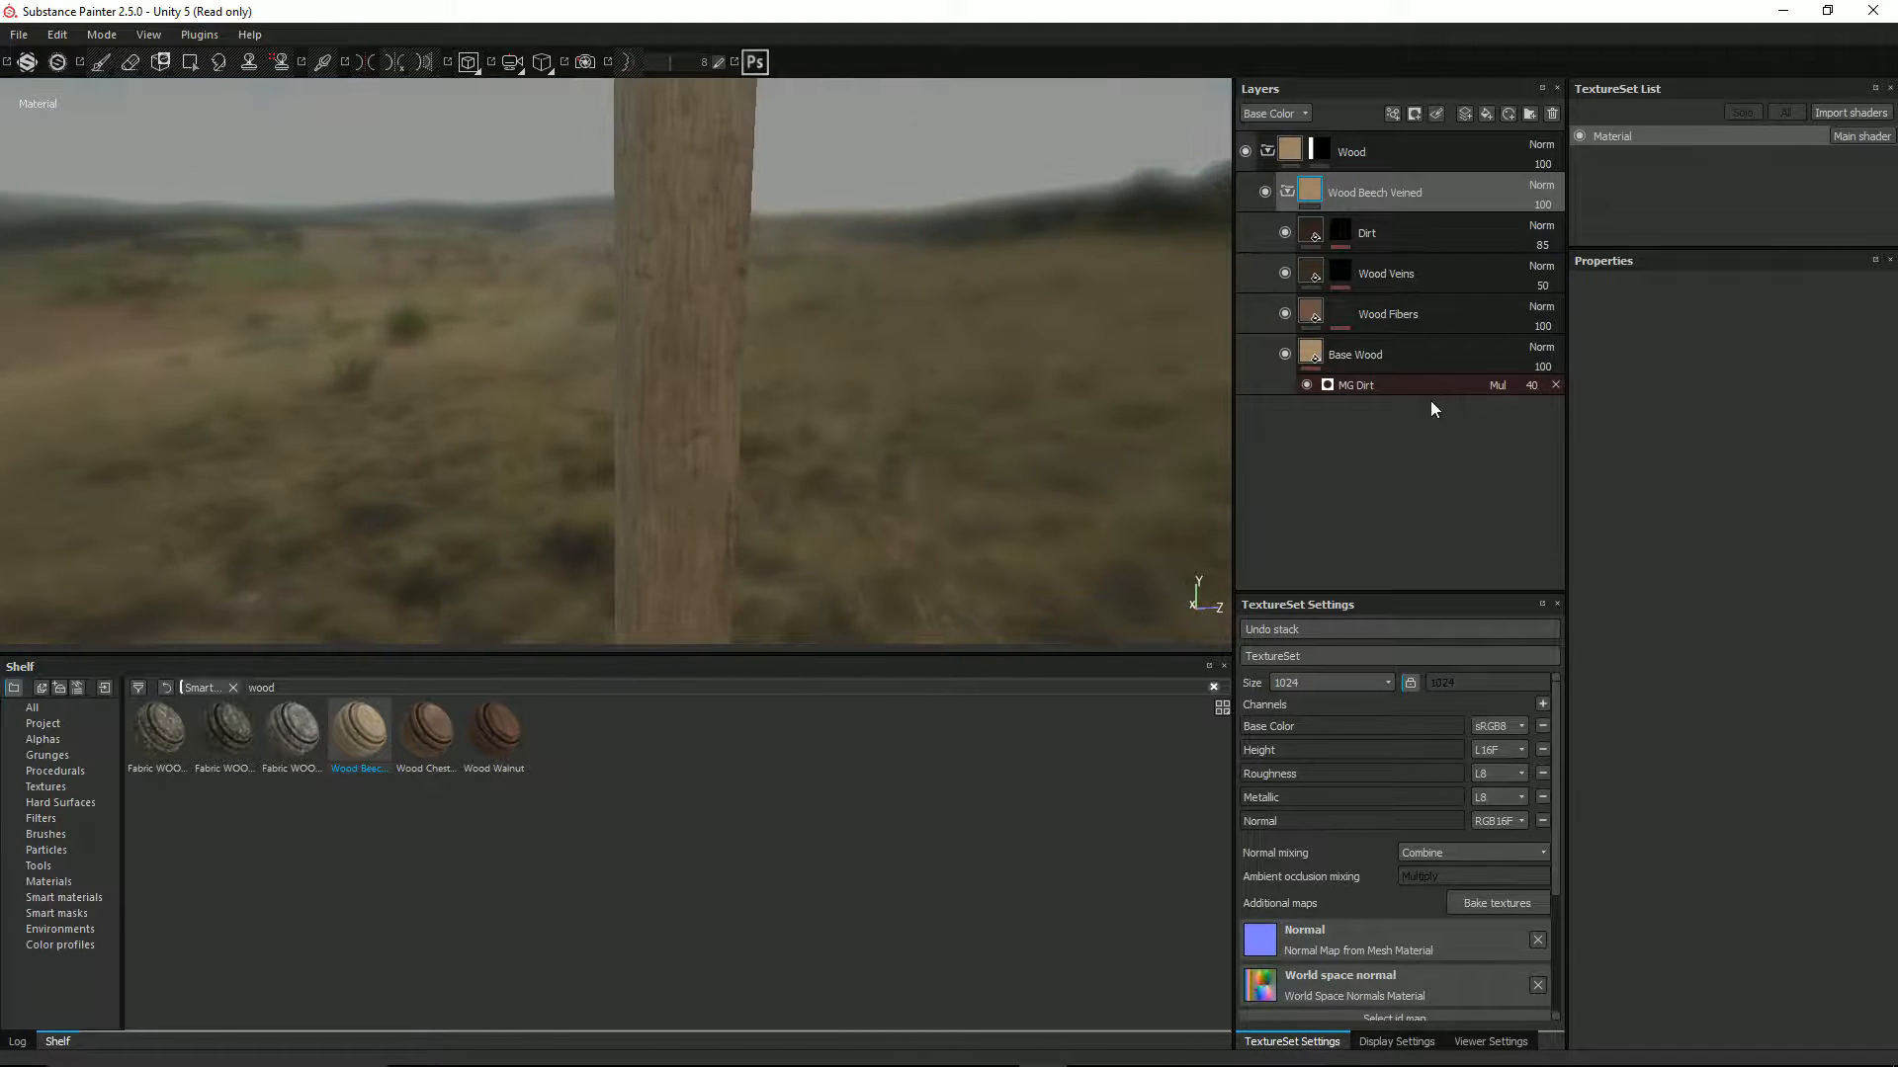
{"action": "left_click", "coordinate": [1362, 384]}
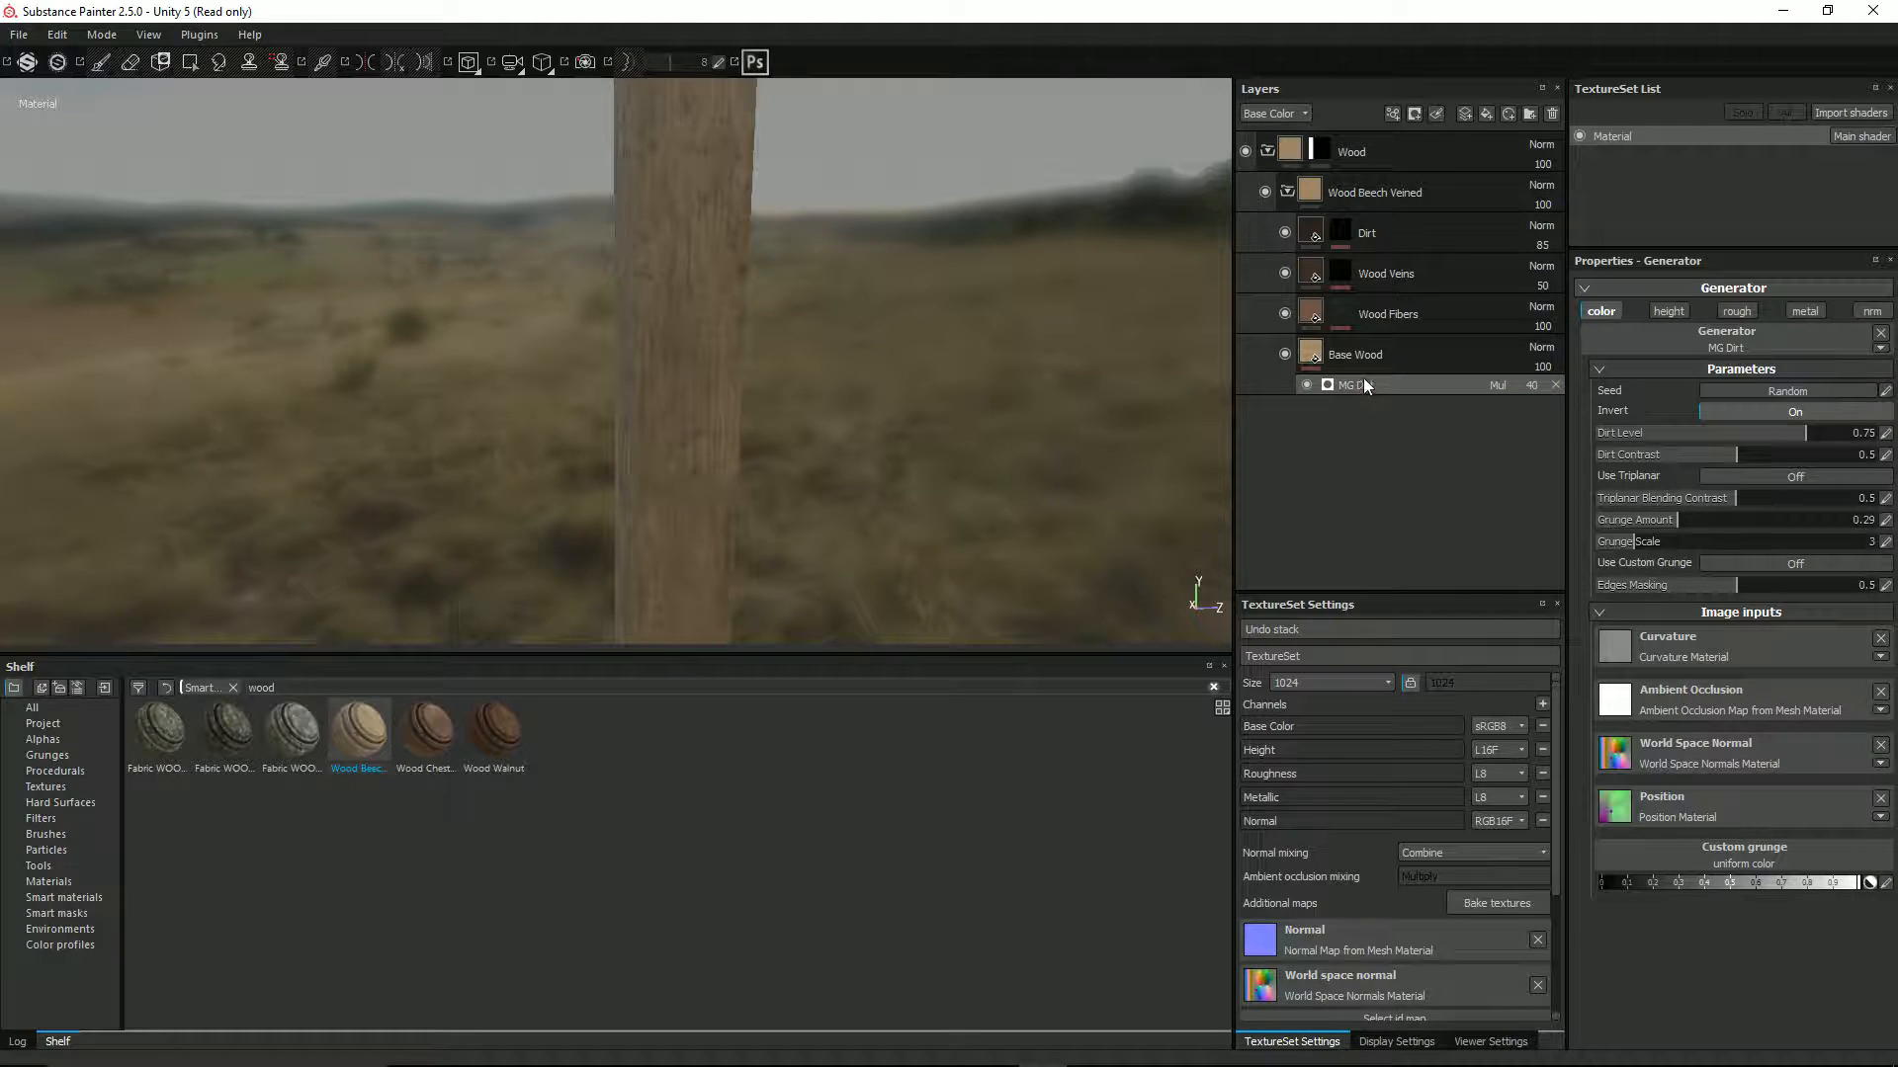
{"action": "left_click", "coordinate": [1354, 354]}
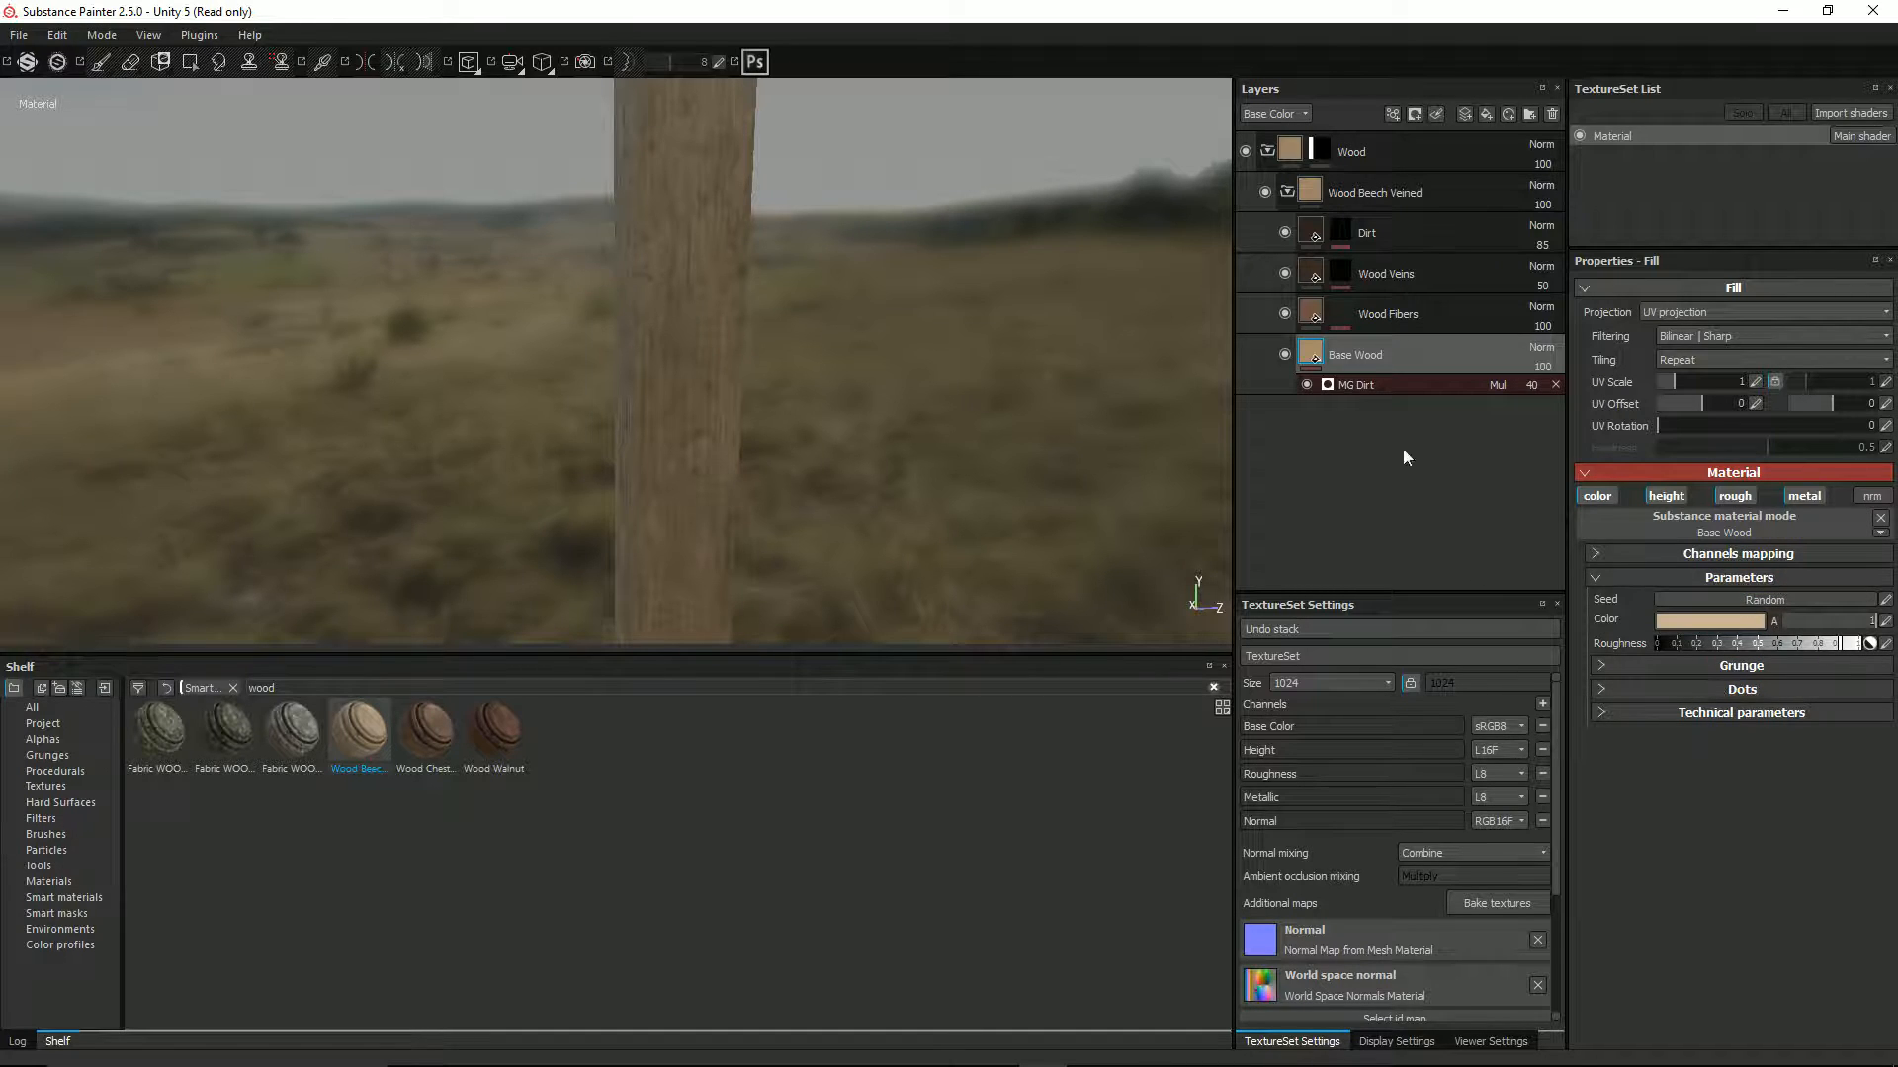
Lower the Wood Fibers layer's height to about -0.45 to deepen the grain on the shaft
{"action": "left_click", "coordinate": [1314, 317]}
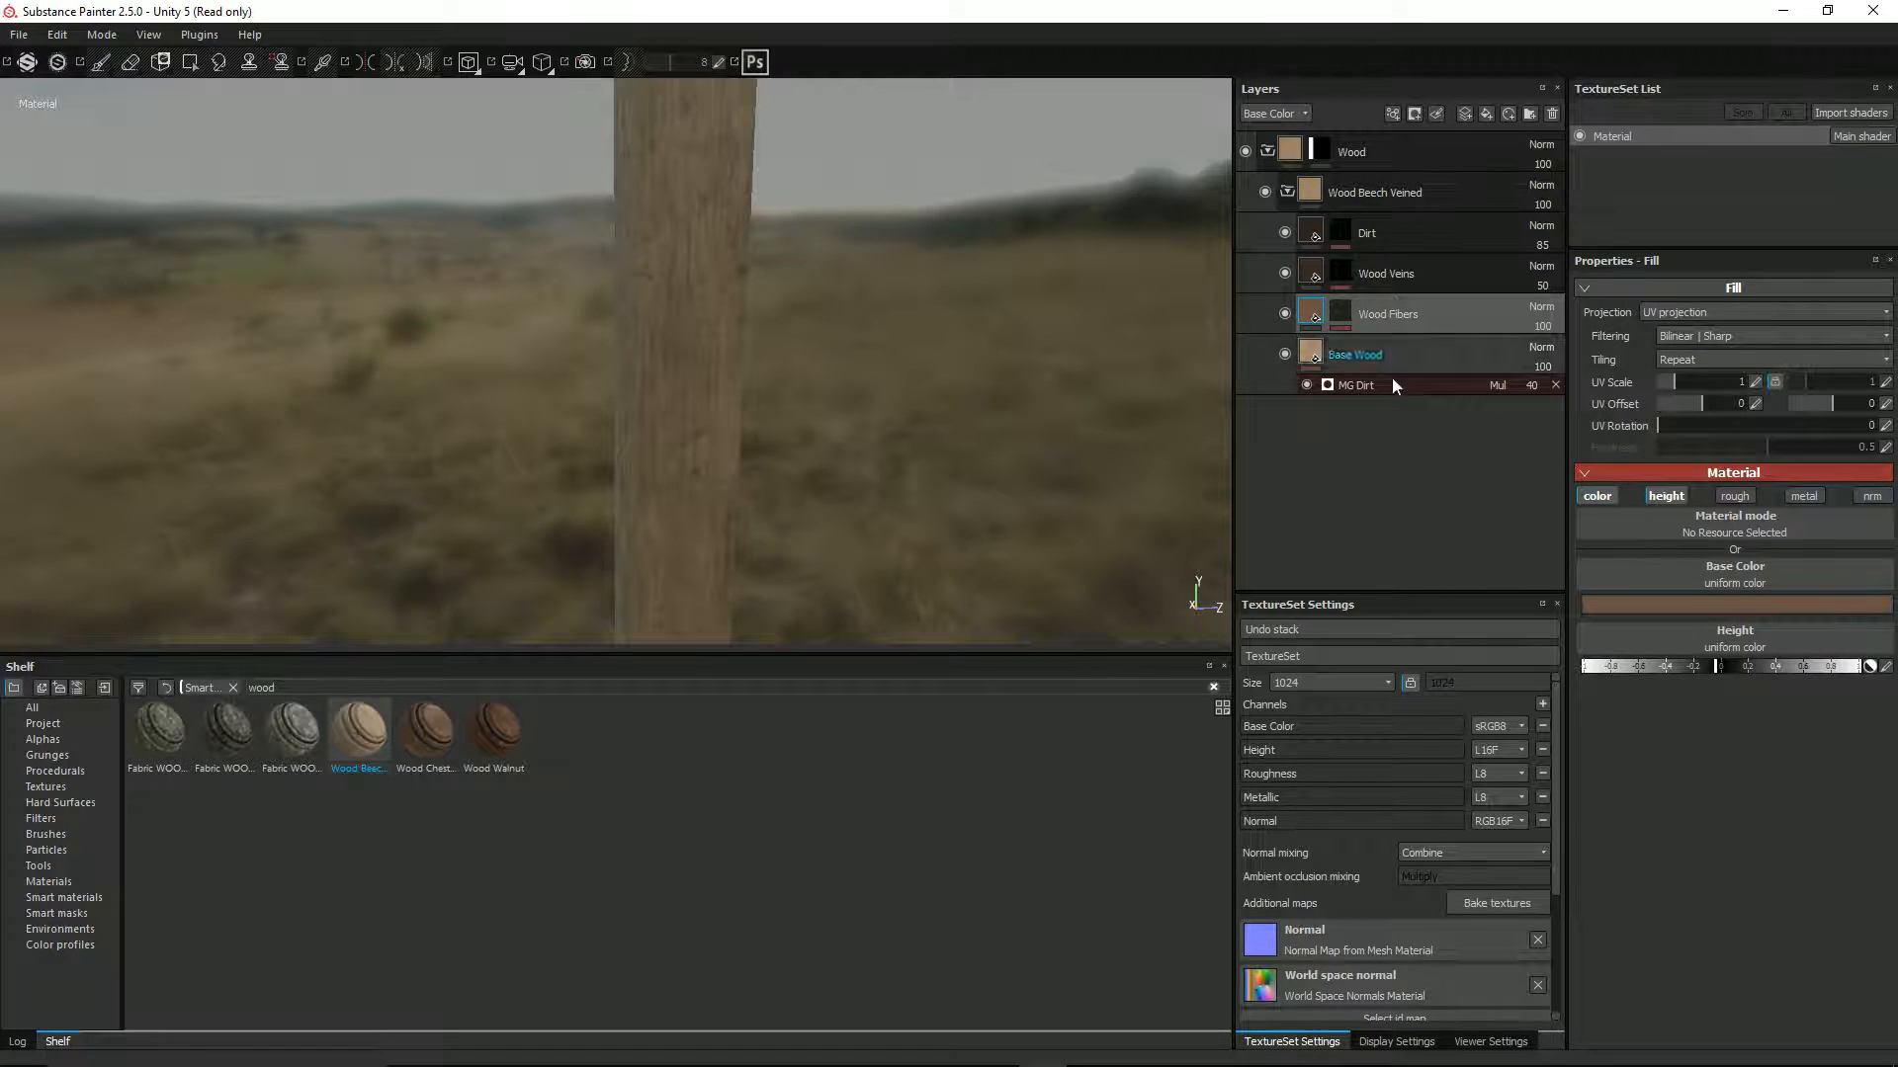
{"action": "left_click_drag", "start_coordinate": [1714, 671], "coordinate": [1634, 673]}
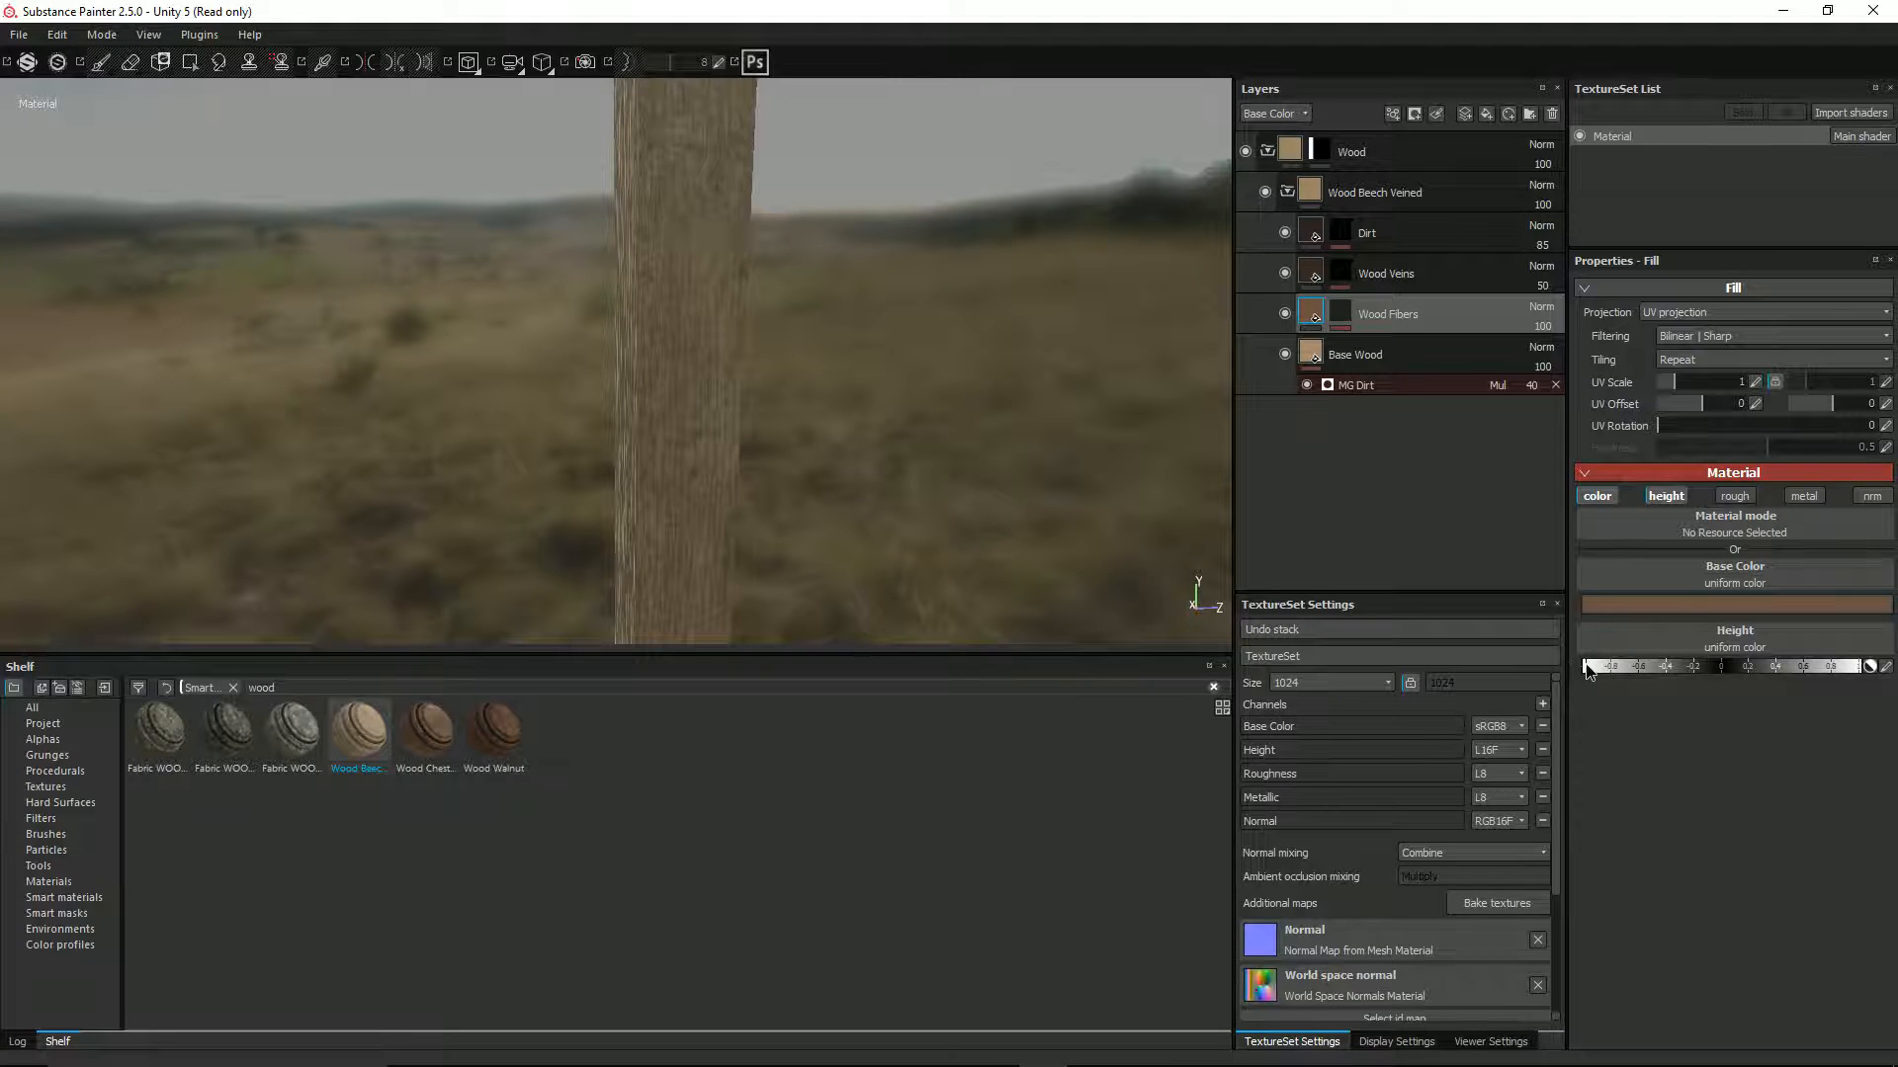
{"action": "left_click_drag", "start_coordinate": [496, 363], "coordinate": [1113, 372], "text": "alt"}
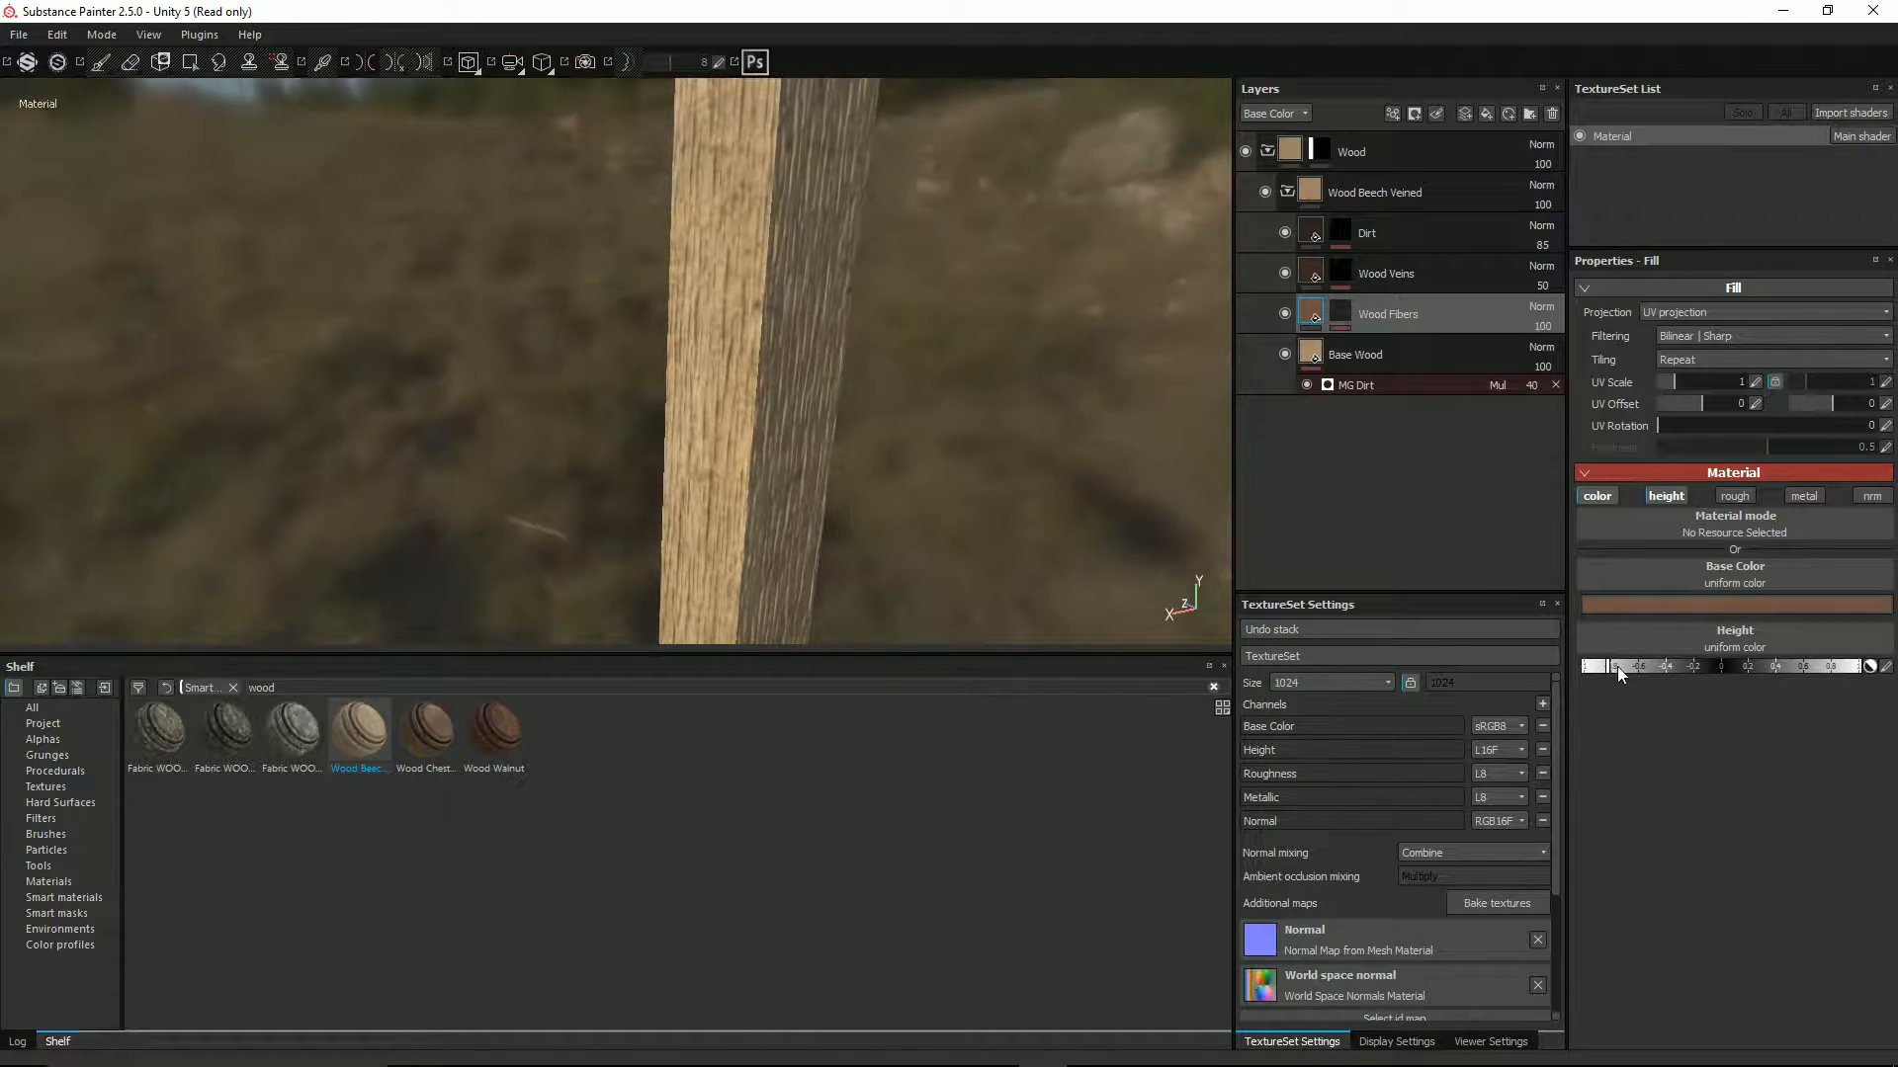
{"action": "left_click_drag", "start_coordinate": [1613, 675], "coordinate": [1651, 675]}
{"action": "scroll", "coordinate": [814, 237], "scroll_direction": "down", "scroll_amount": 3}
{"action": "middle_click_drag", "start_coordinate": [880, 251], "coordinate": [810, 731], "text": "alt"}
{"action": "scroll", "coordinate": [813, 534], "scroll_direction": "down", "scroll_amount": 3}
{"action": "left_click_drag", "start_coordinate": [866, 514], "coordinate": [797, 428], "text": "alt"}
{"action": "middle_click_drag", "start_coordinate": [838, 414], "coordinate": [858, 367], "text": "alt"}
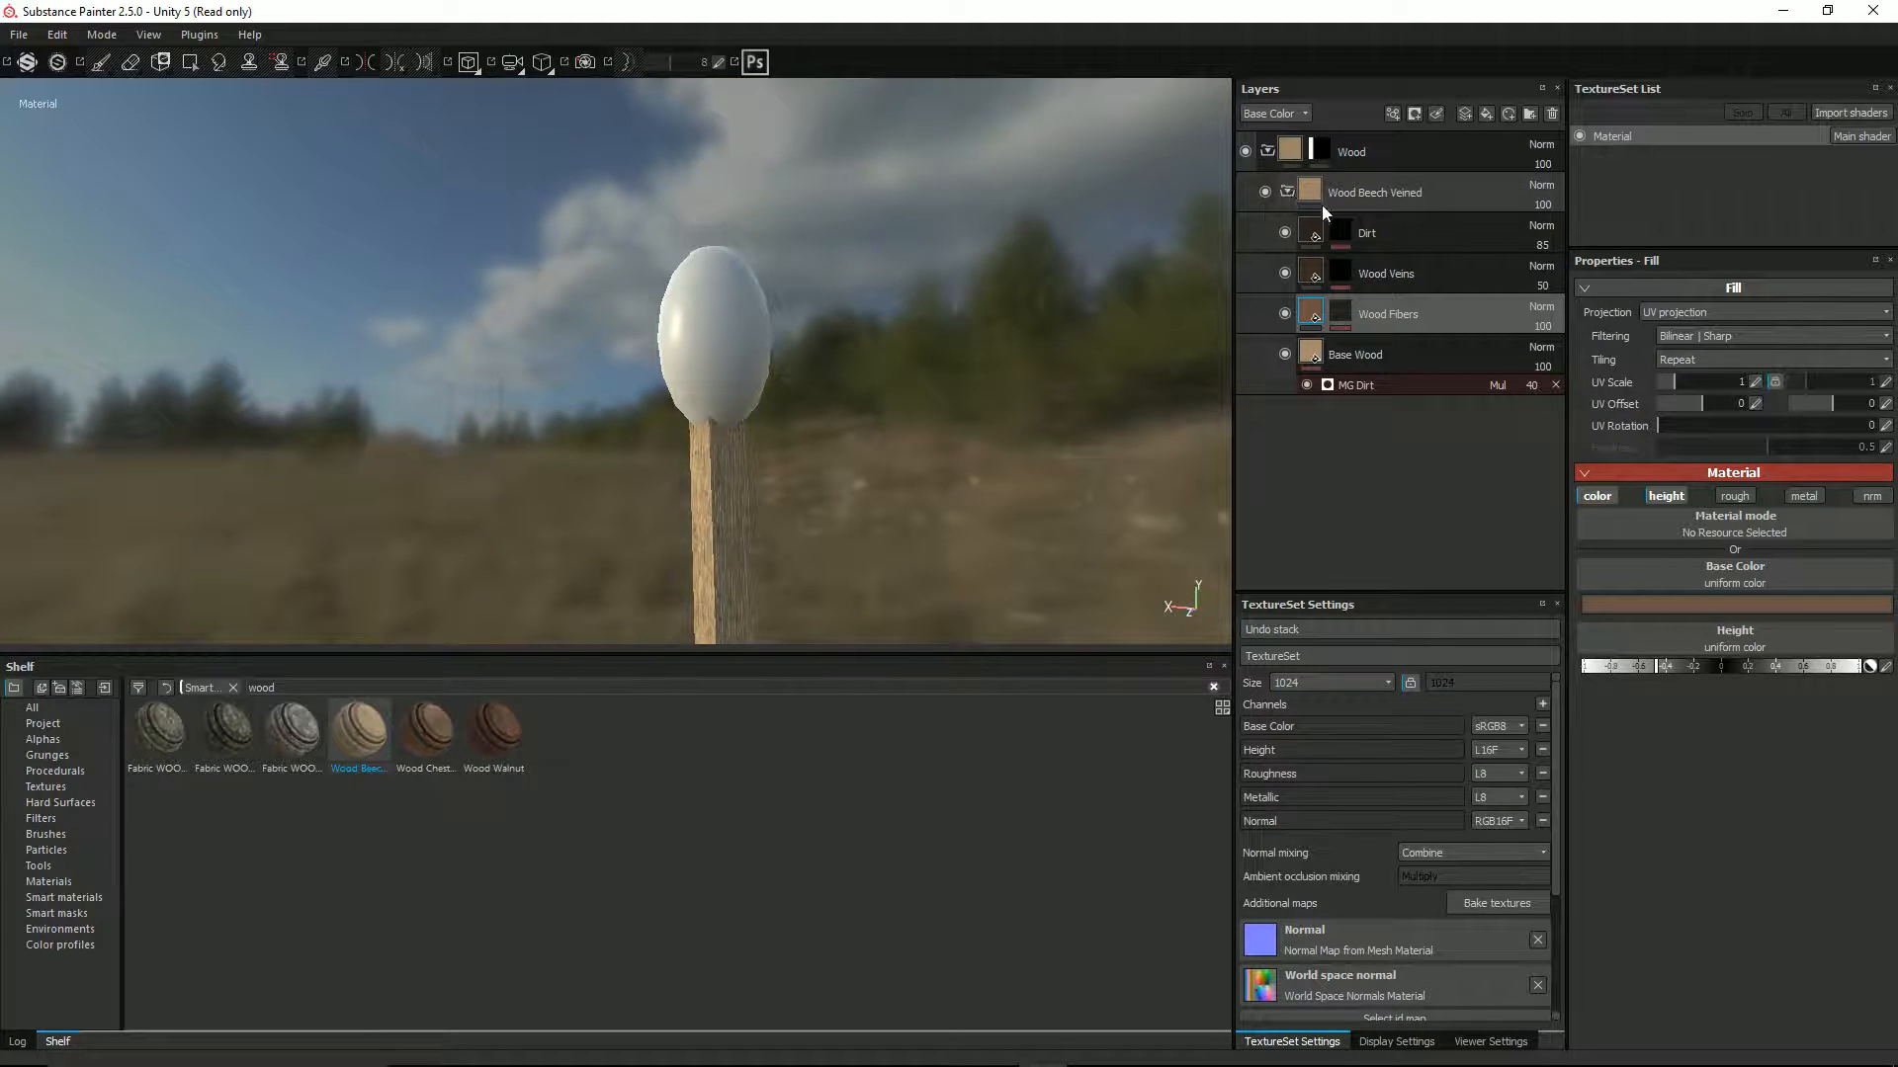
Try a balance of 0.49 and a contrast of 0.27 on Grunge Map 014 in the Dirt layer's mask
{"action": "left_click", "coordinate": [1334, 235]}
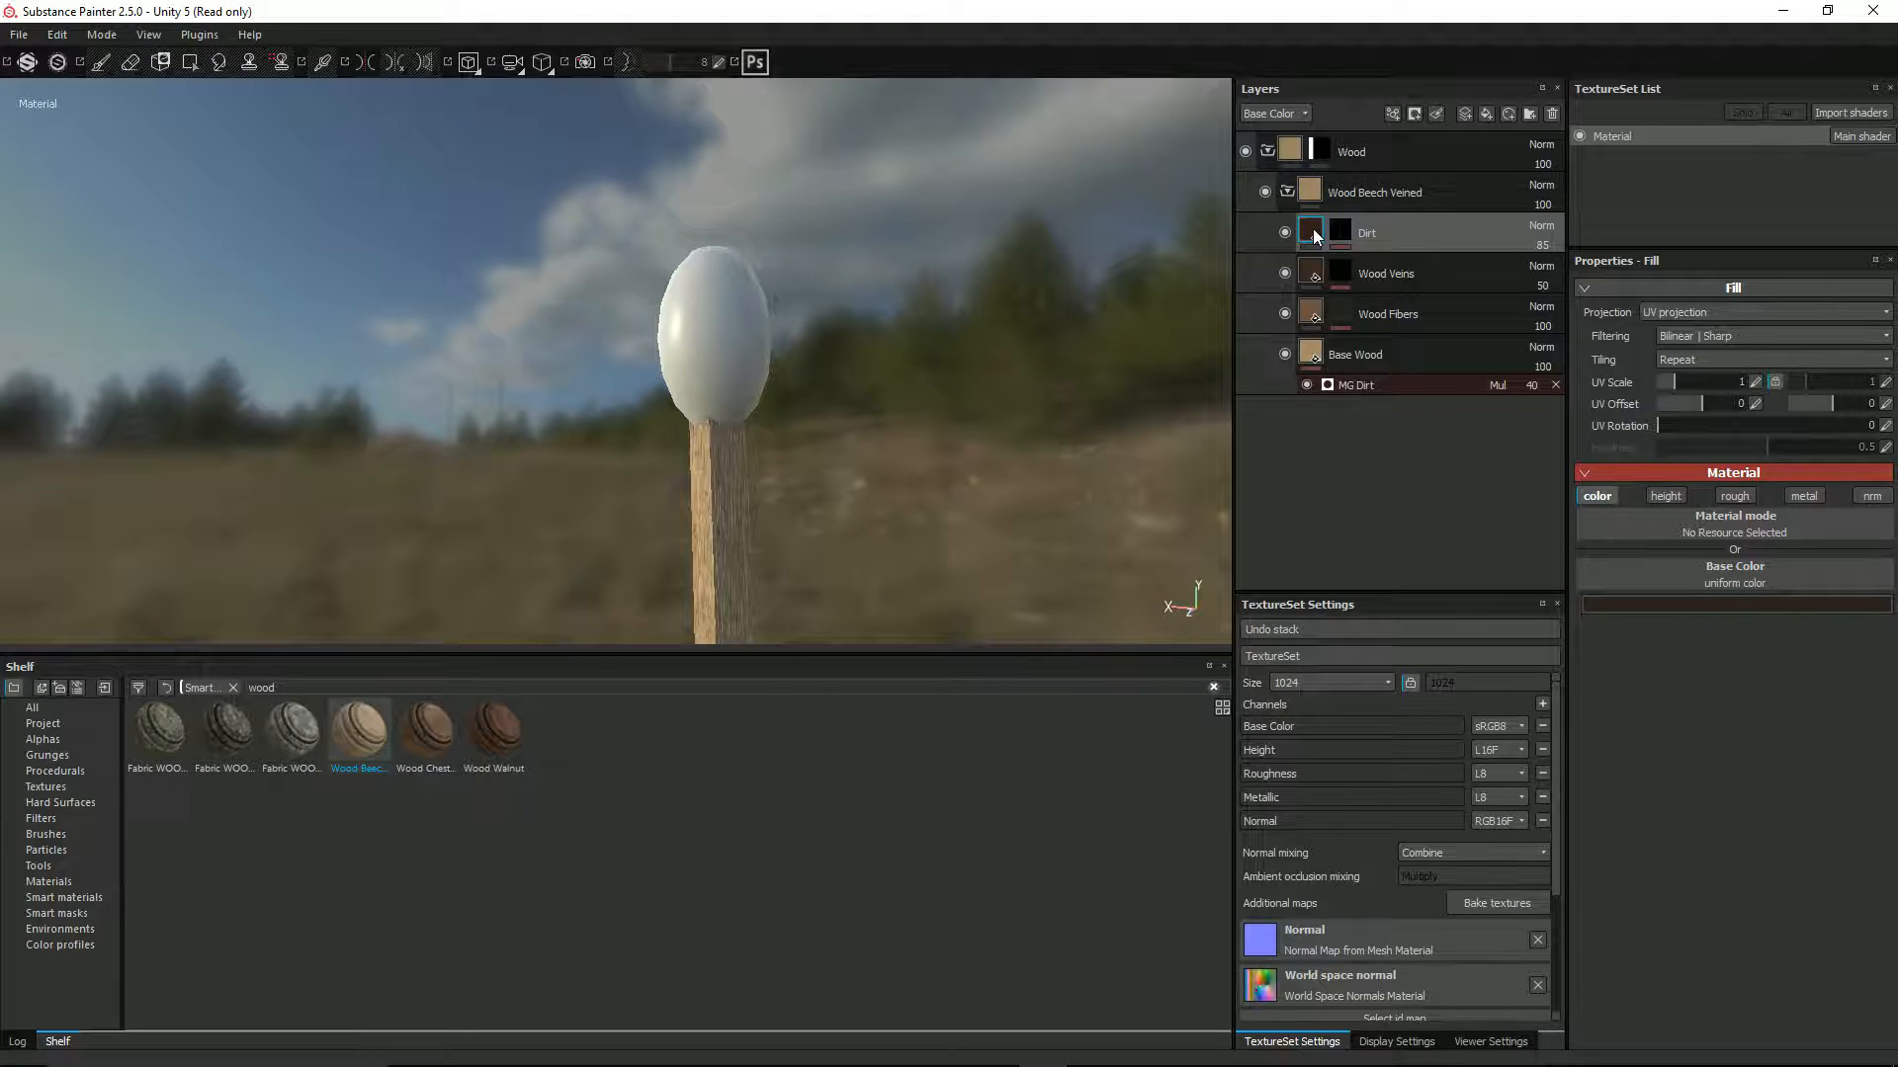
{"action": "mouse_move", "coordinate": [1310, 237]}
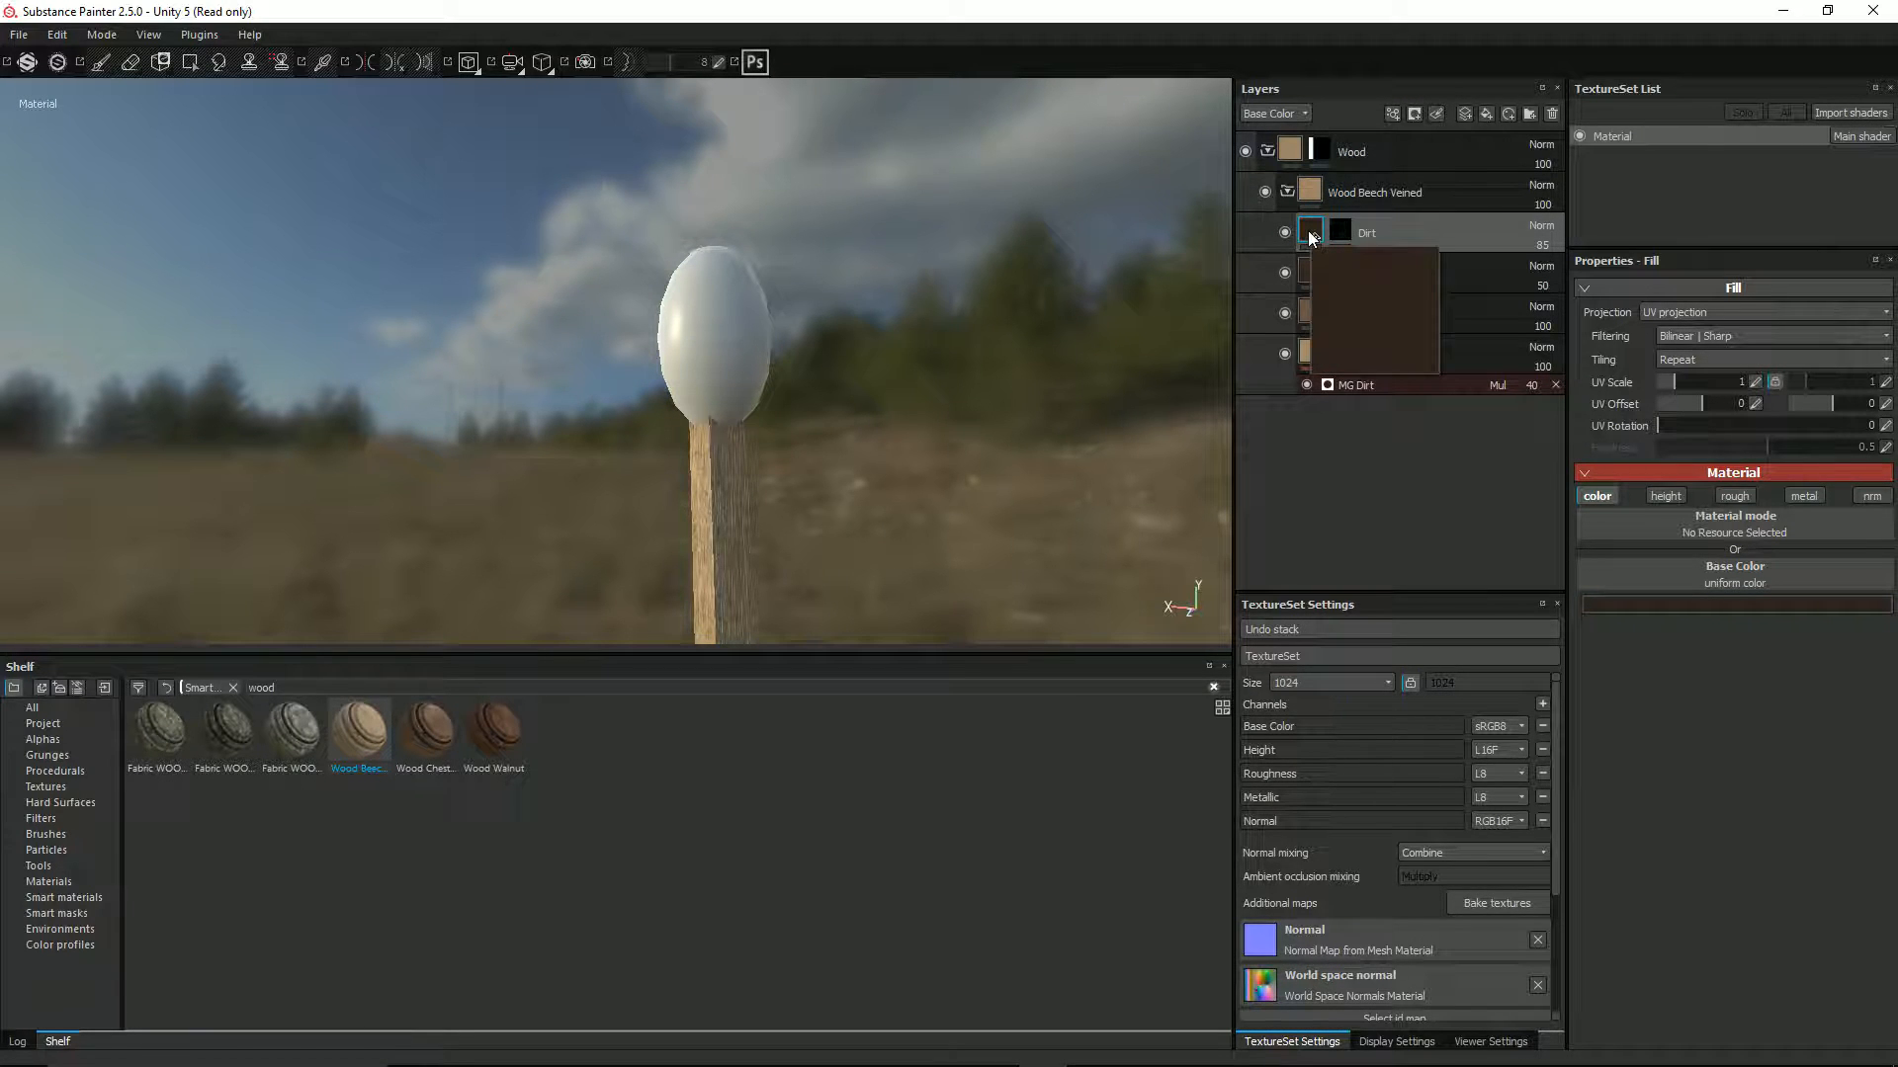
{"action": "left_click", "coordinate": [1343, 230]}
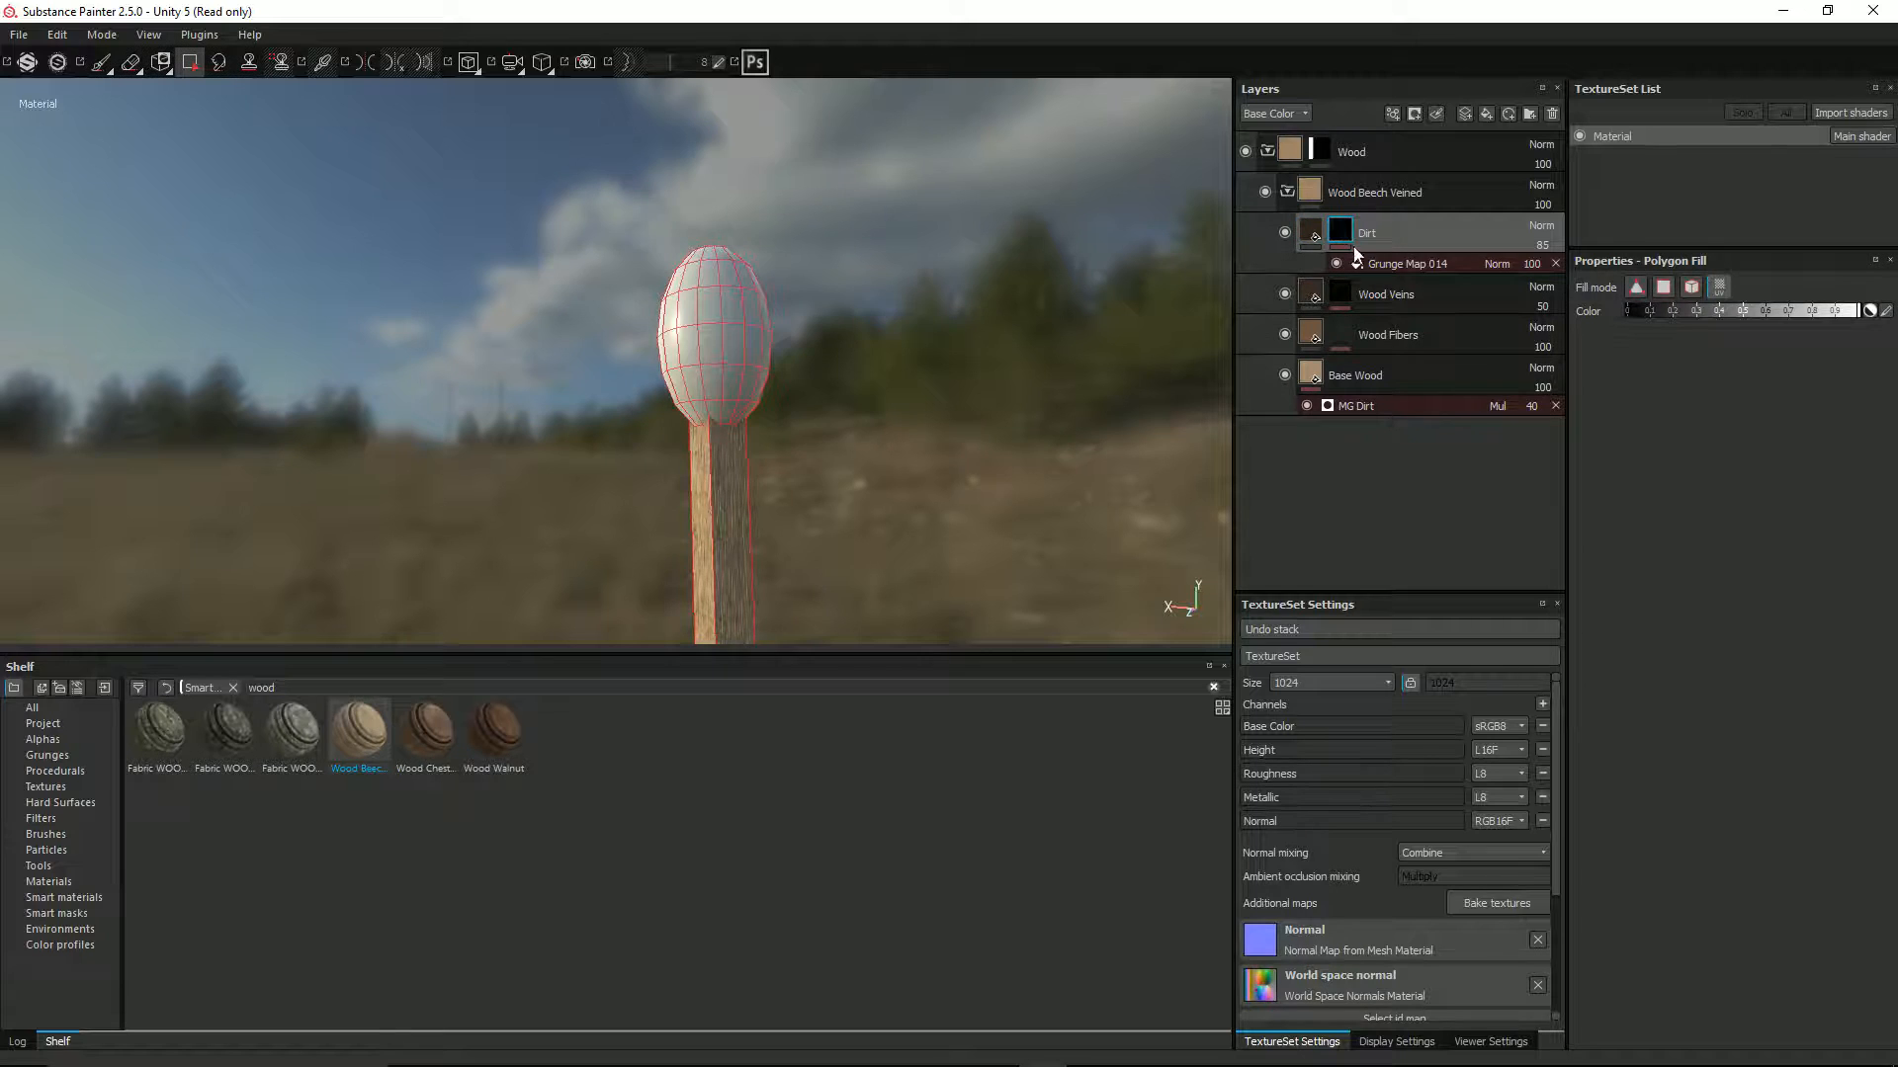
{"action": "left_click", "coordinate": [1389, 264]}
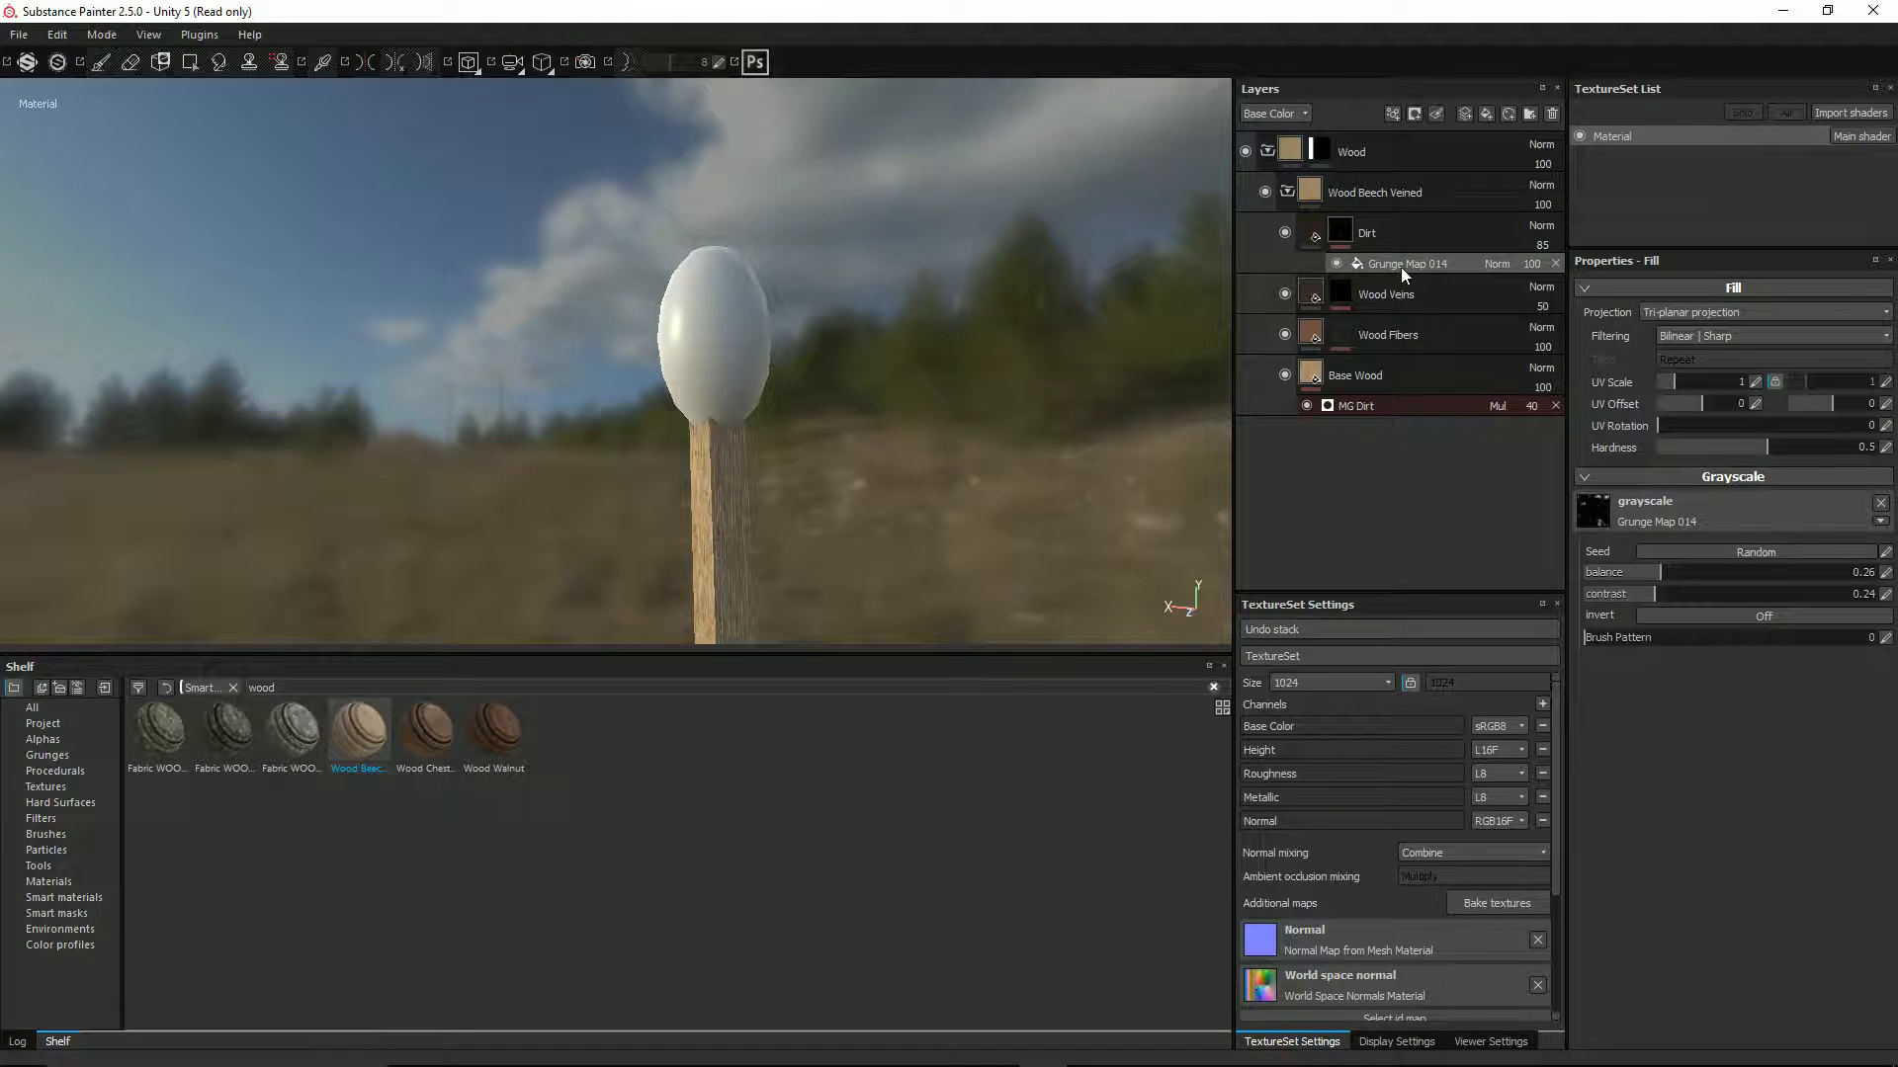
{"action": "left_click_drag", "start_coordinate": [1665, 573], "coordinate": [1725, 571]}
{"action": "left_click", "coordinate": [1670, 595]}
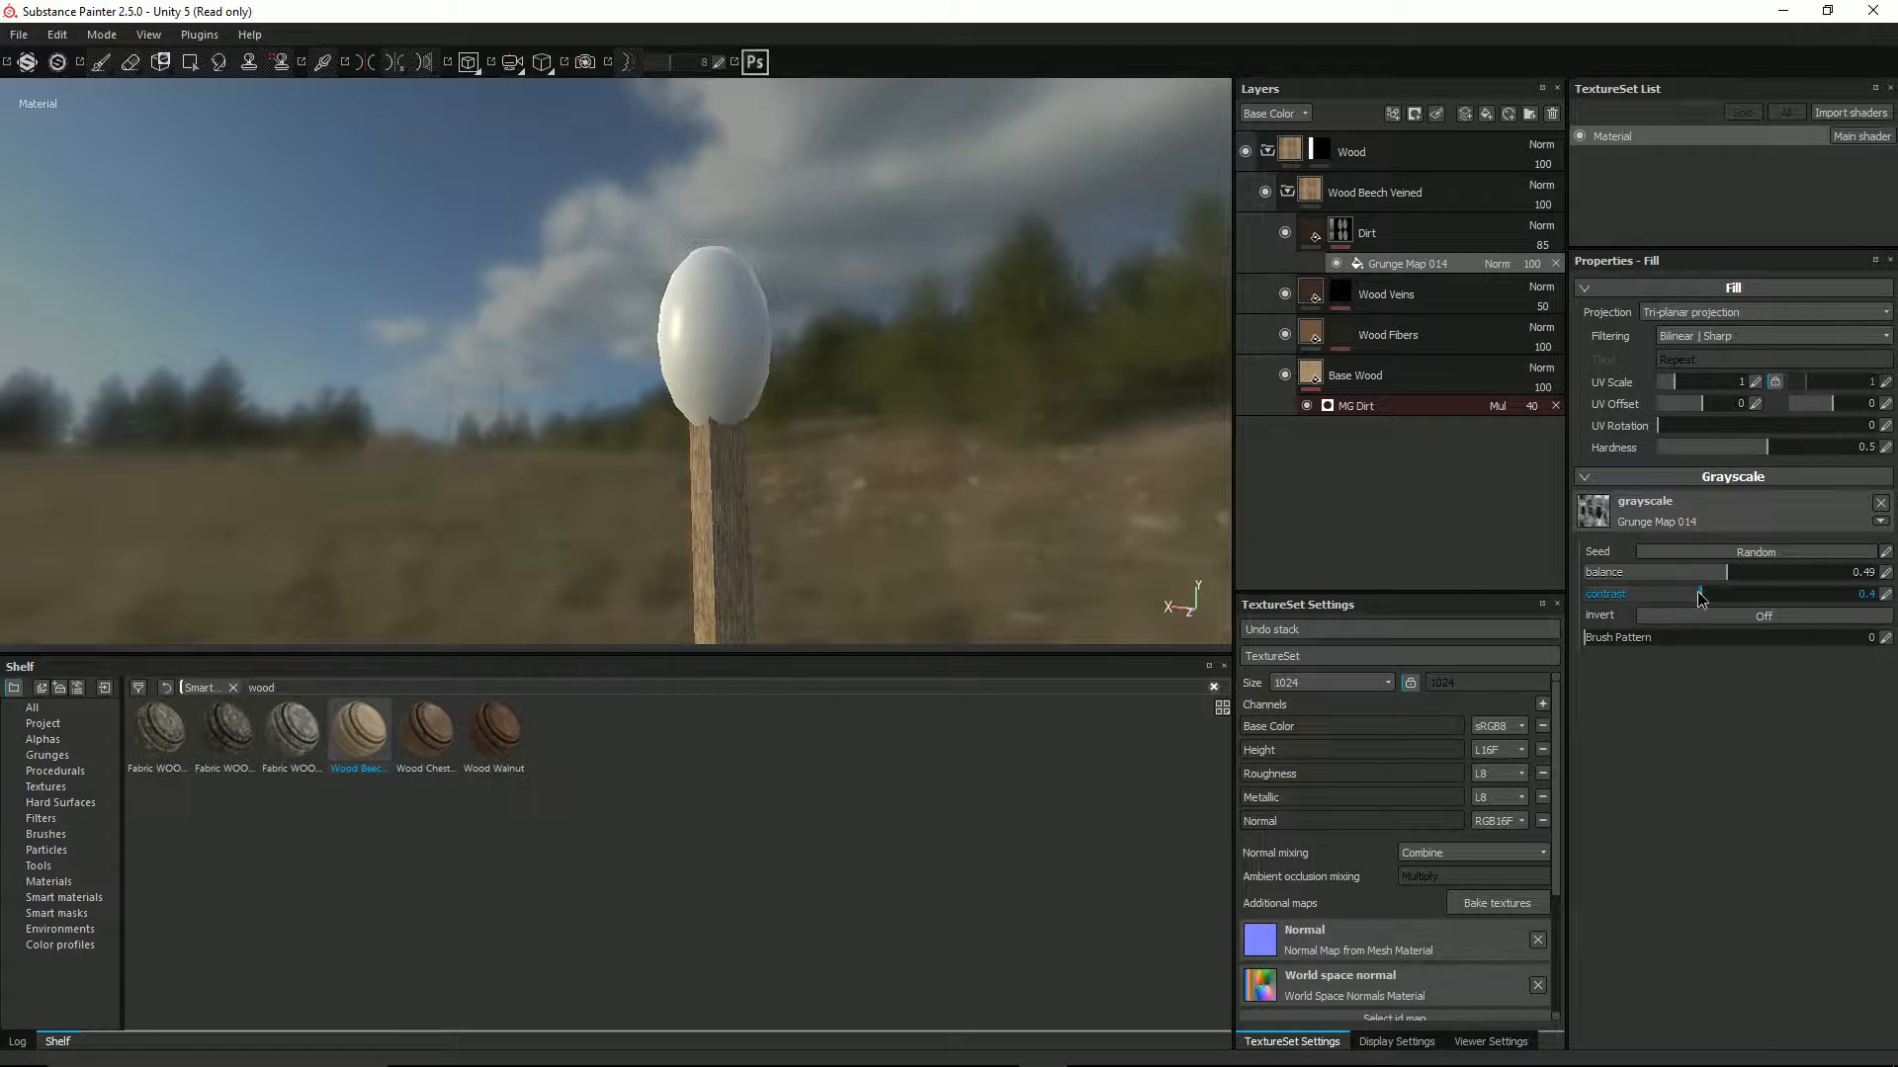
{"action": "left_click_drag", "start_coordinate": [1671, 595], "coordinate": [1662, 596]}
{"action": "scroll", "coordinate": [652, 394], "scroll_direction": "down", "scroll_amount": 6}
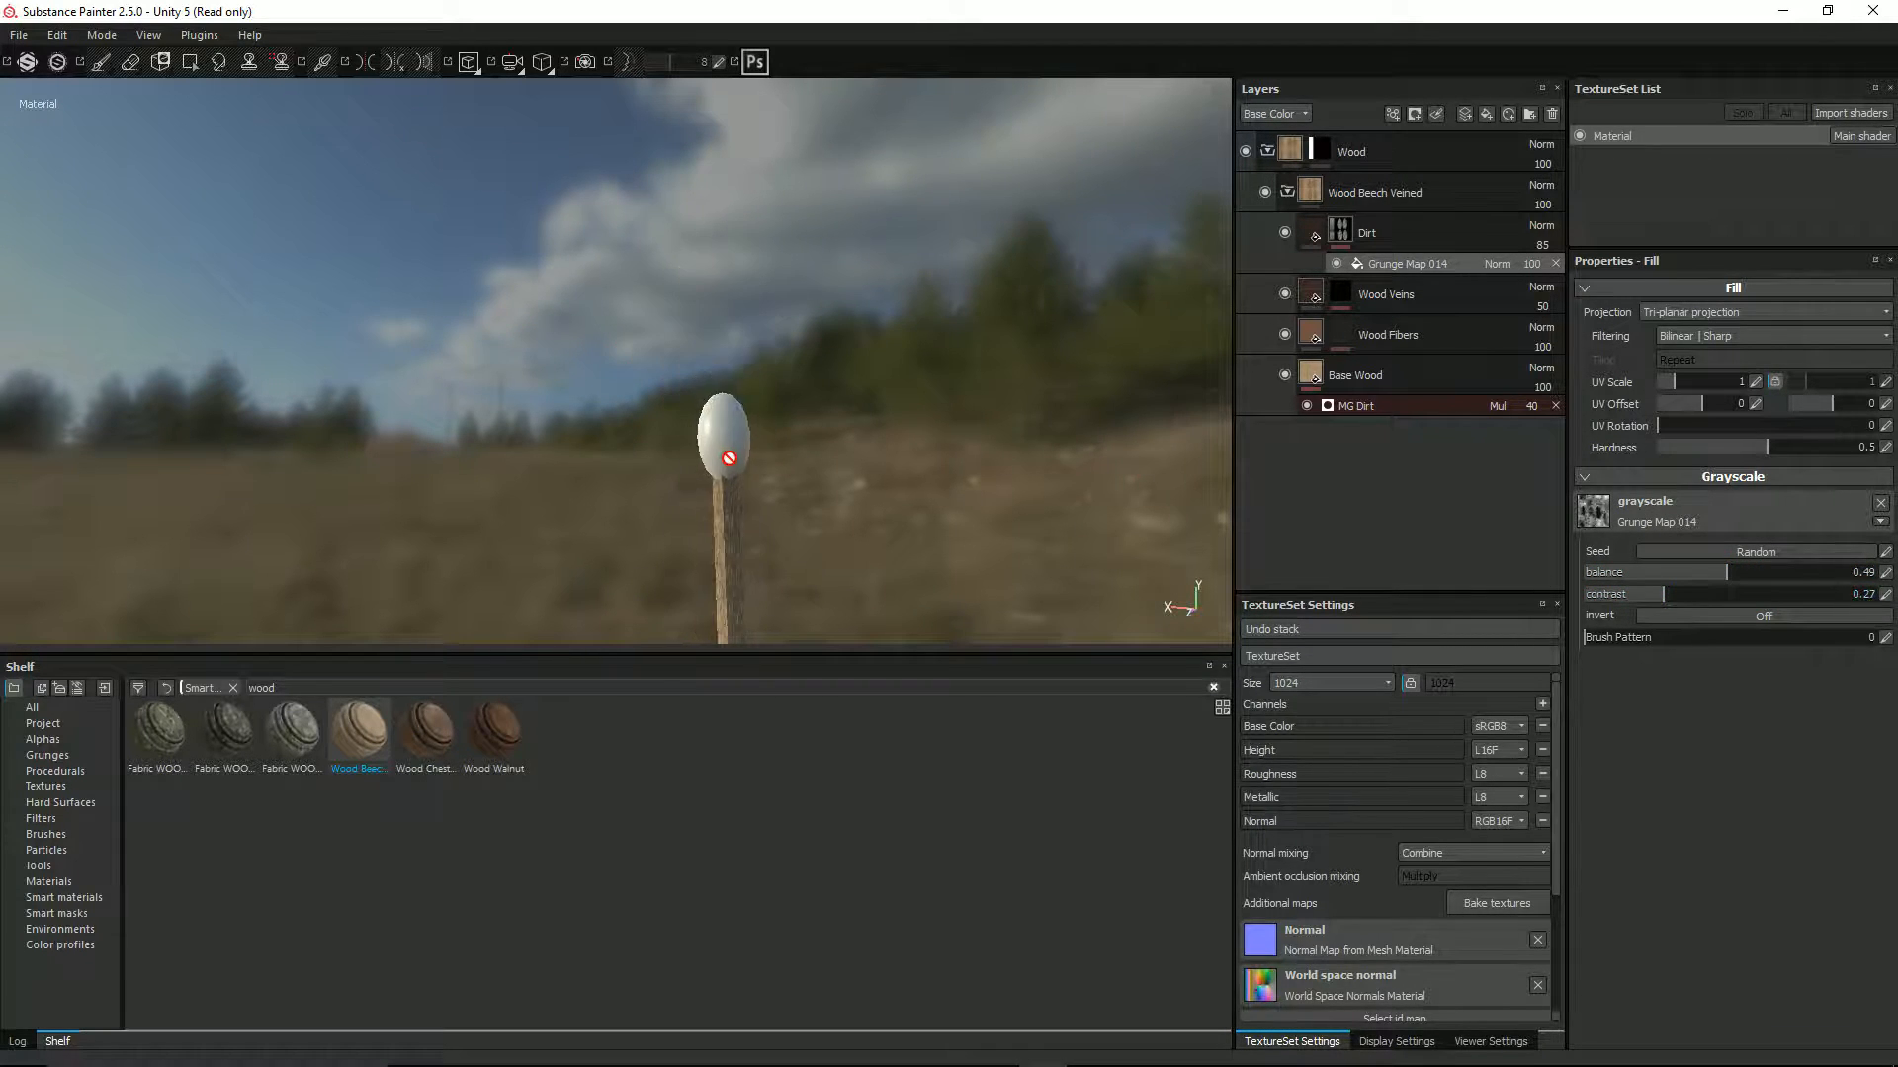
{"action": "middle_click_drag", "start_coordinate": [729, 455], "coordinate": [682, 199], "text": "alt"}
{"action": "left_click_drag", "start_coordinate": [775, 368], "coordinate": [950, 412], "text": "alt"}
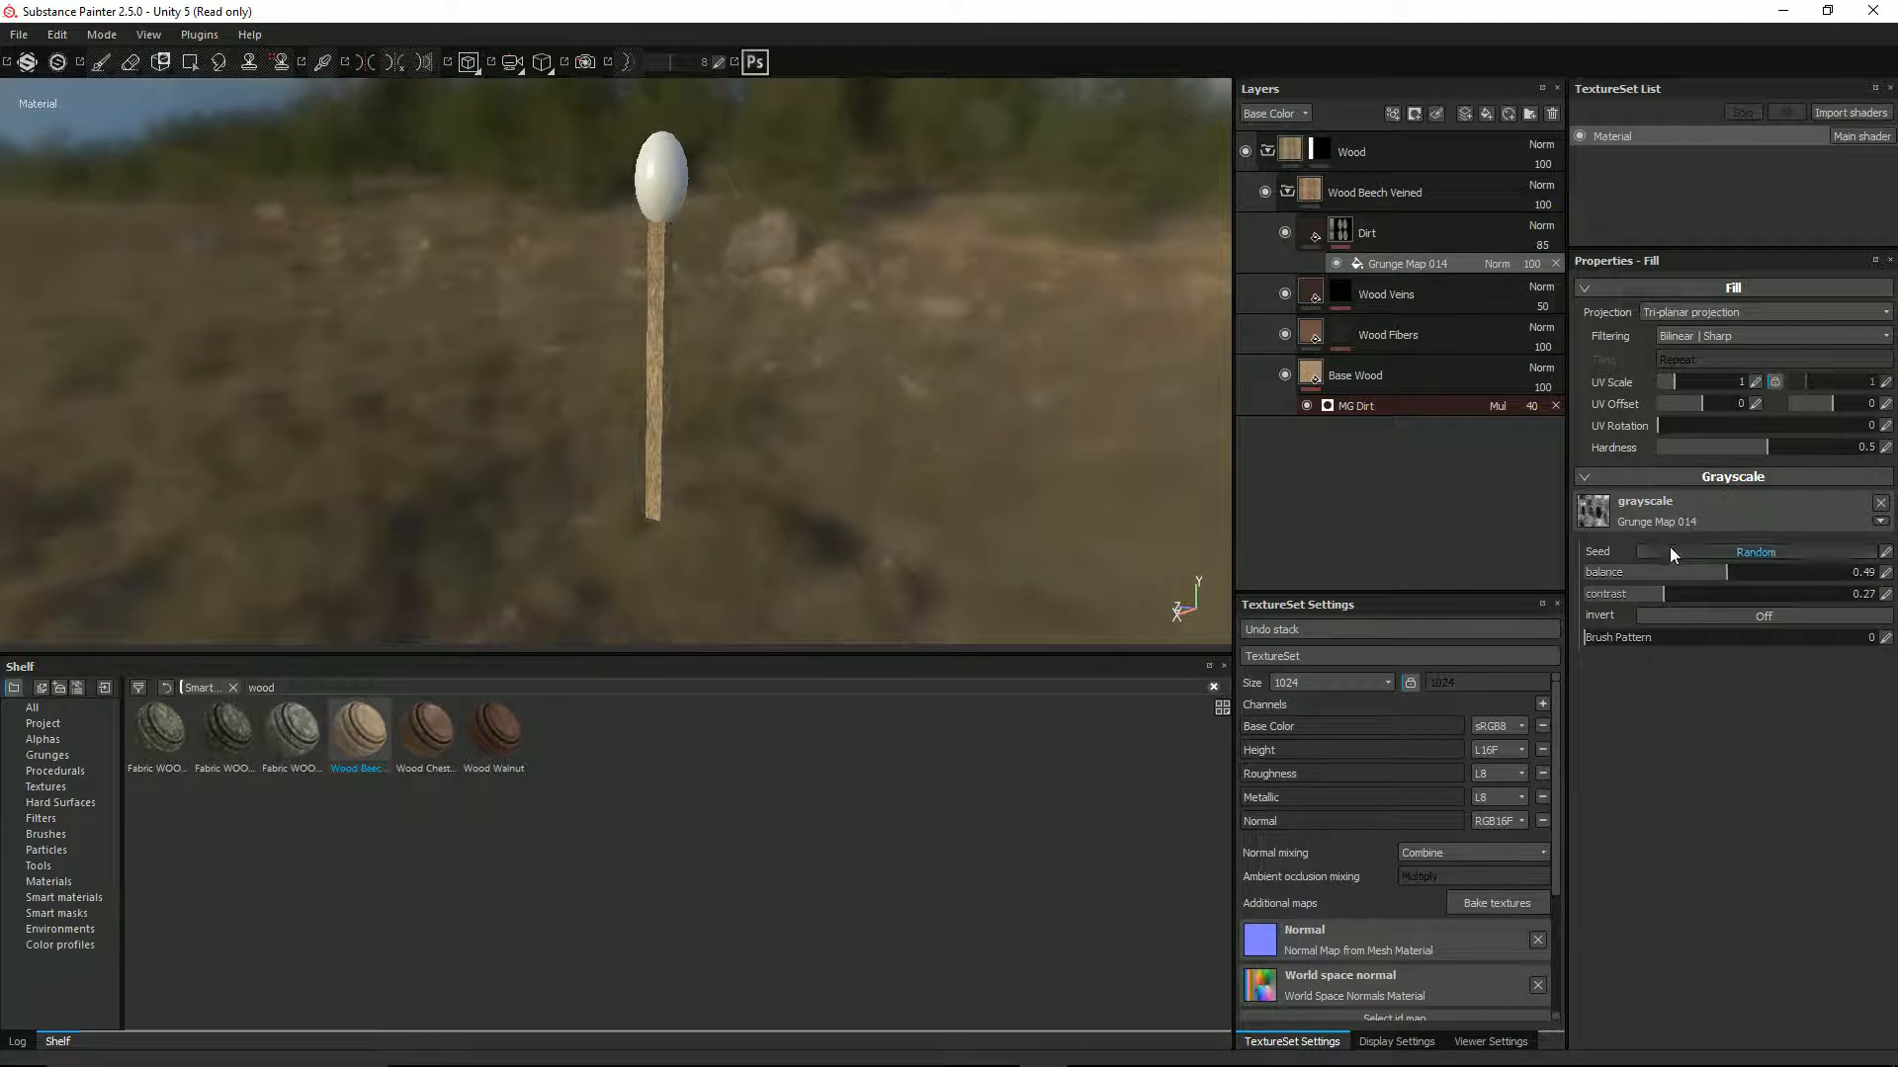
Undo the balance and contrast changes to the Dirt layer's grunge map
{"action": "key", "text": "ctrl+z"}
{"action": "key", "text": "ctrl+z"}
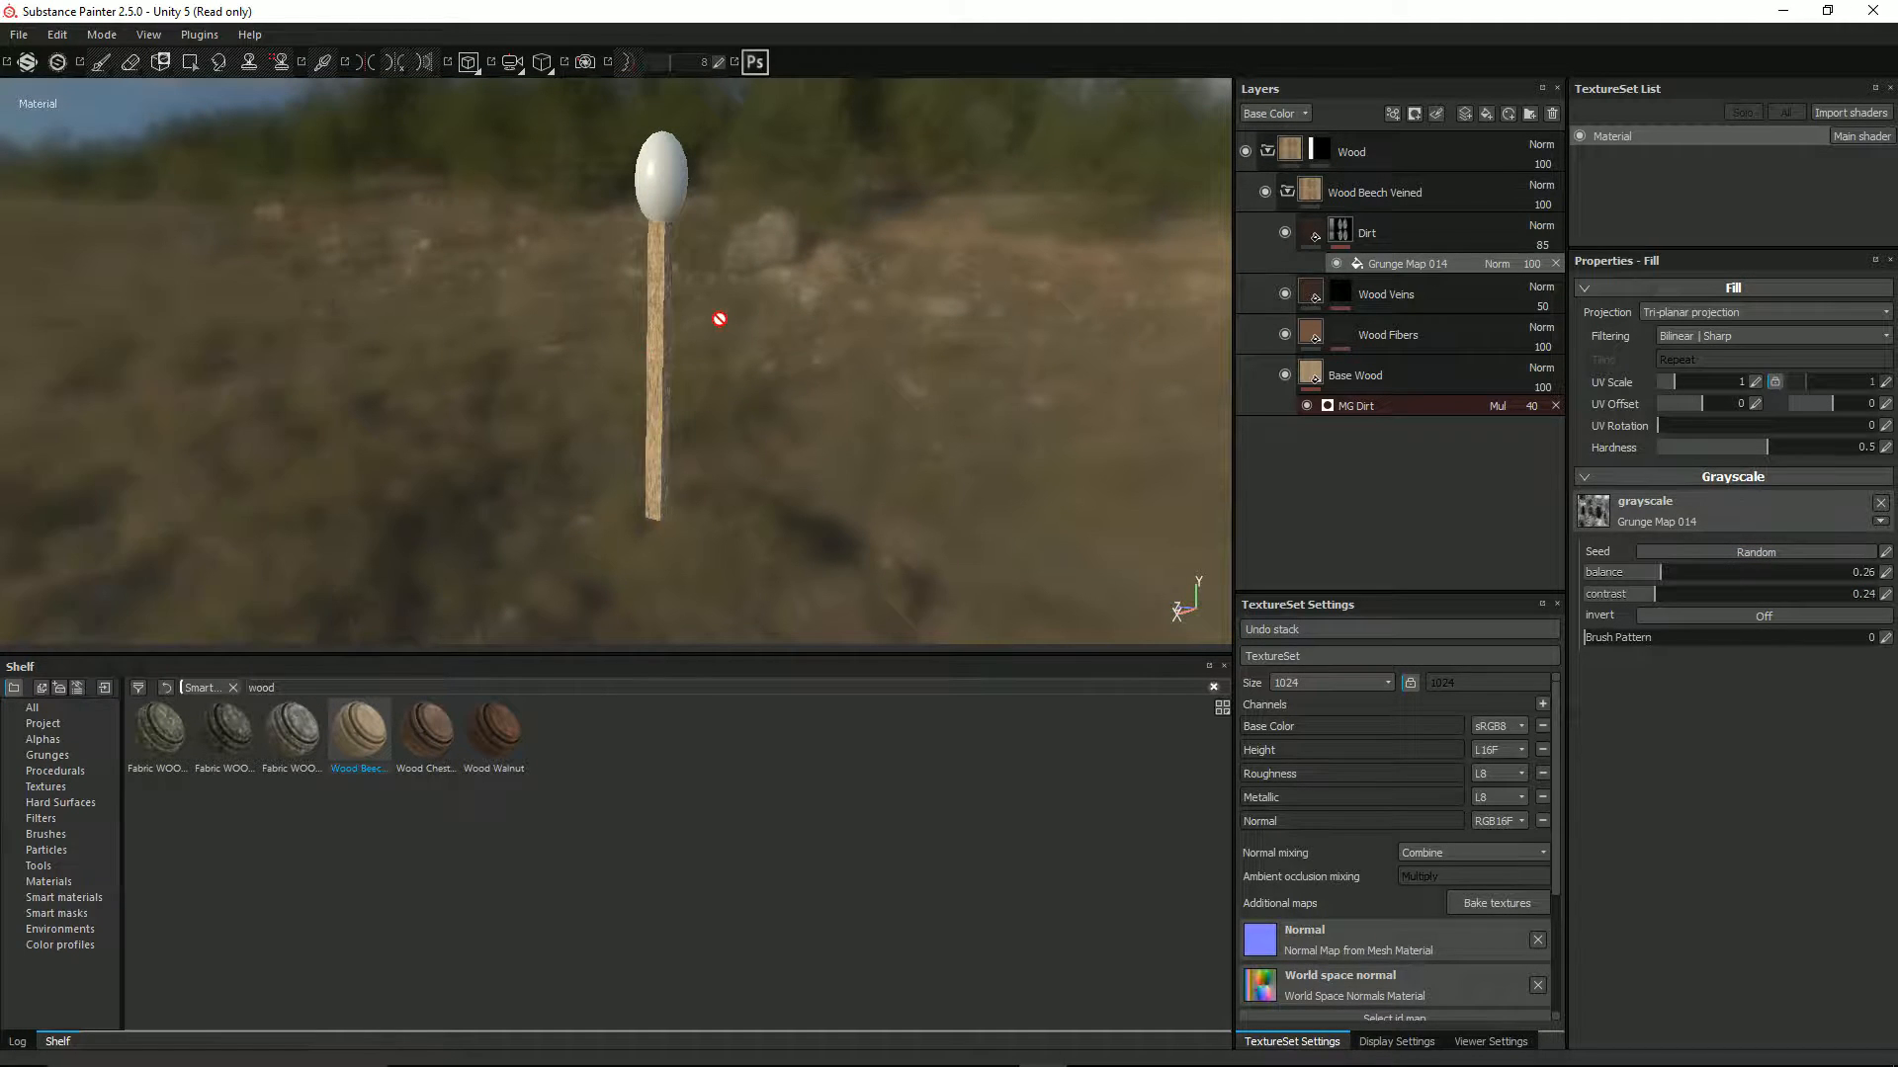
{"action": "scroll", "coordinate": [720, 319], "scroll_direction": "up", "scroll_amount": 4}
{"action": "scroll", "coordinate": [721, 317], "scroll_direction": "down", "scroll_amount": 2}
{"action": "left_click_drag", "start_coordinate": [724, 318], "coordinate": [694, 153], "text": "alt"}
Select the Wood folder's mask to check its coverage on the shaft, and collapse the Wood Beech Veined layers
{"action": "left_click", "coordinate": [1319, 153]}
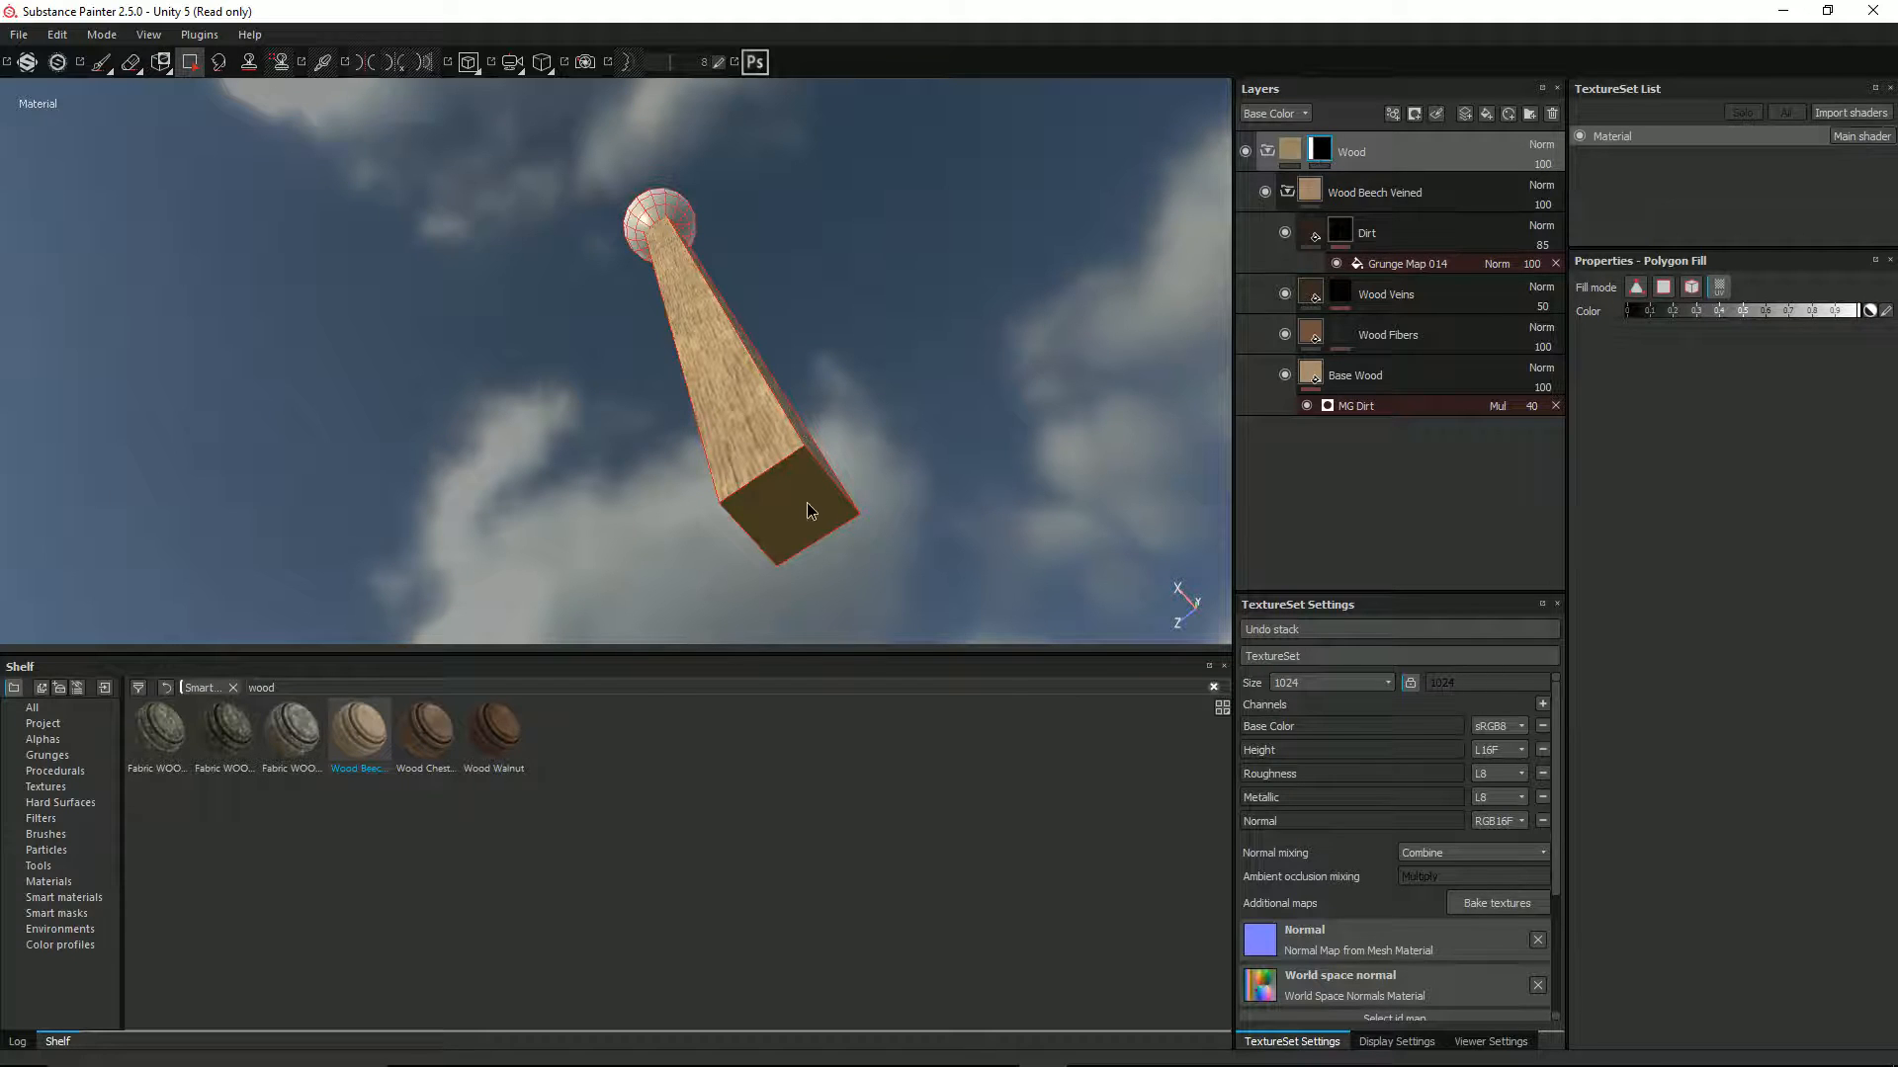
{"action": "left_click_drag", "start_coordinate": [822, 447], "coordinate": [761, 420], "text": "alt"}
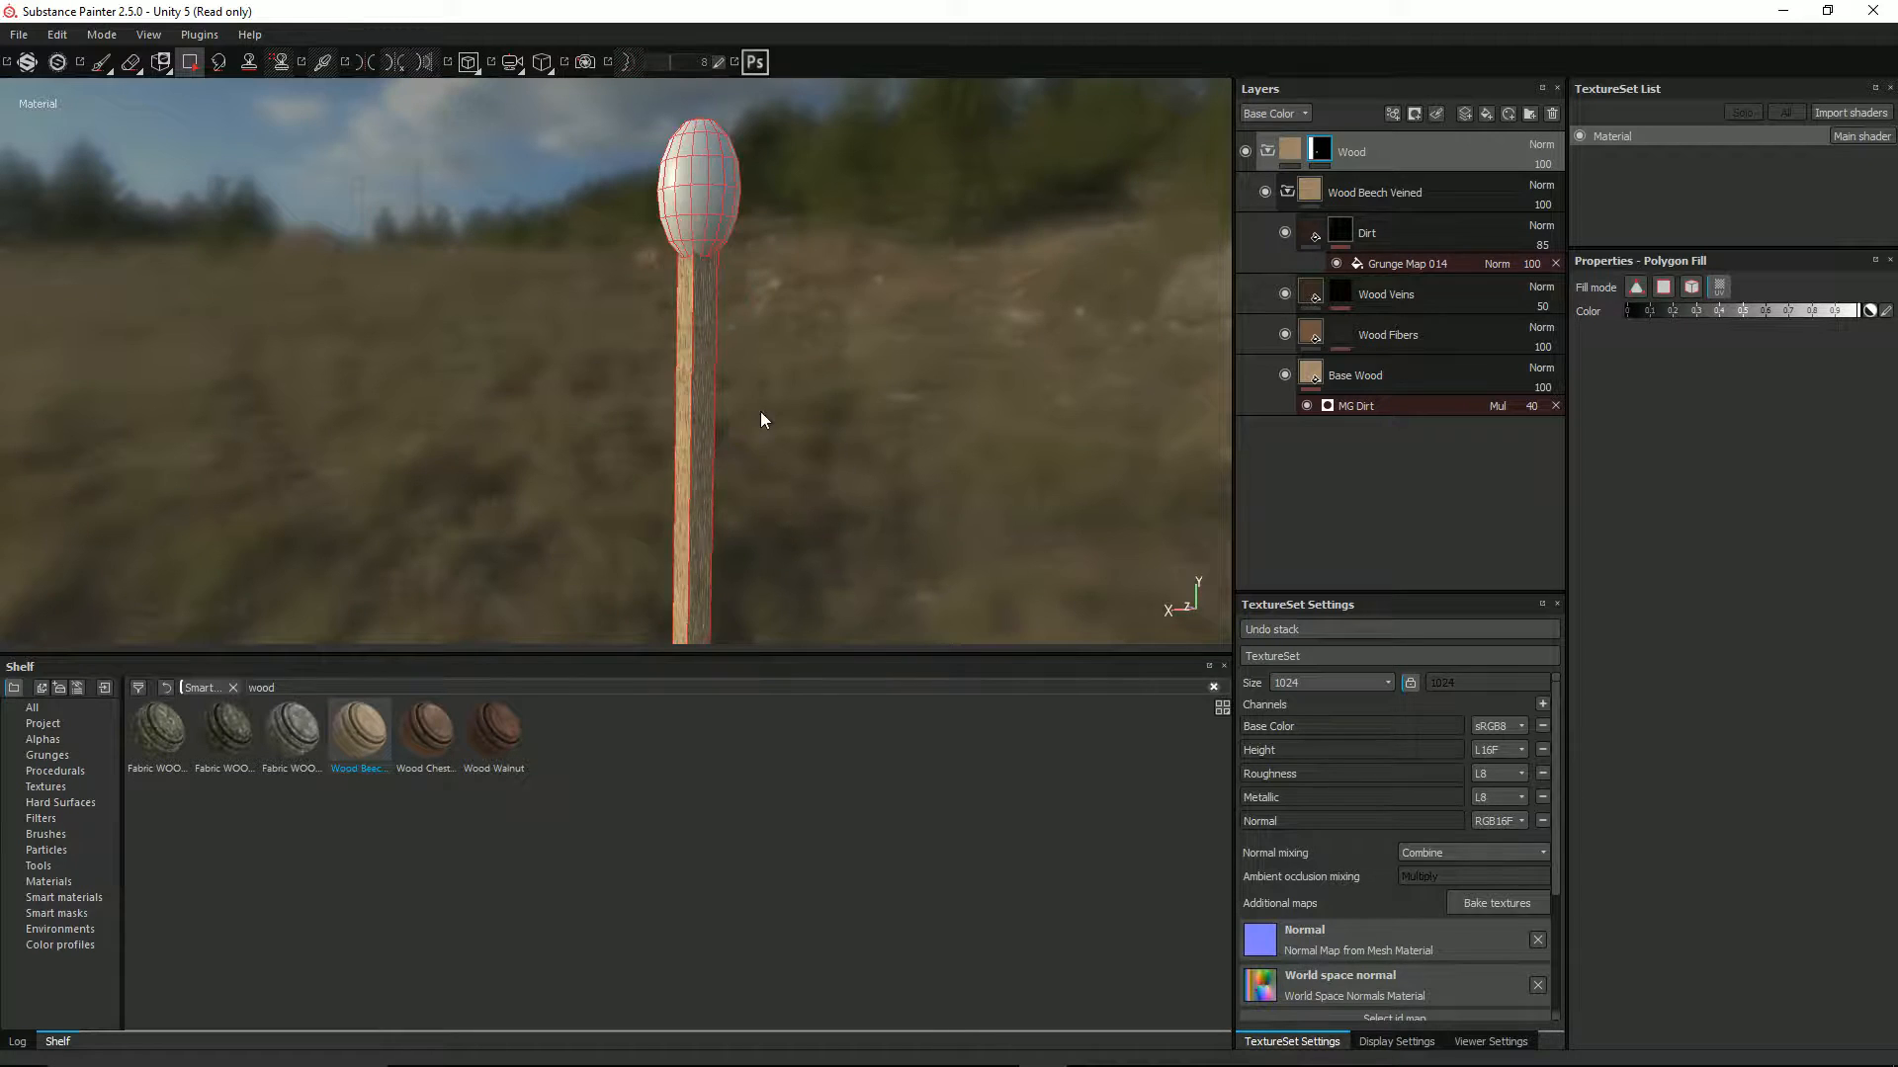
{"action": "middle_click_drag", "start_coordinate": [824, 334], "coordinate": [812, 473], "text": "alt"}
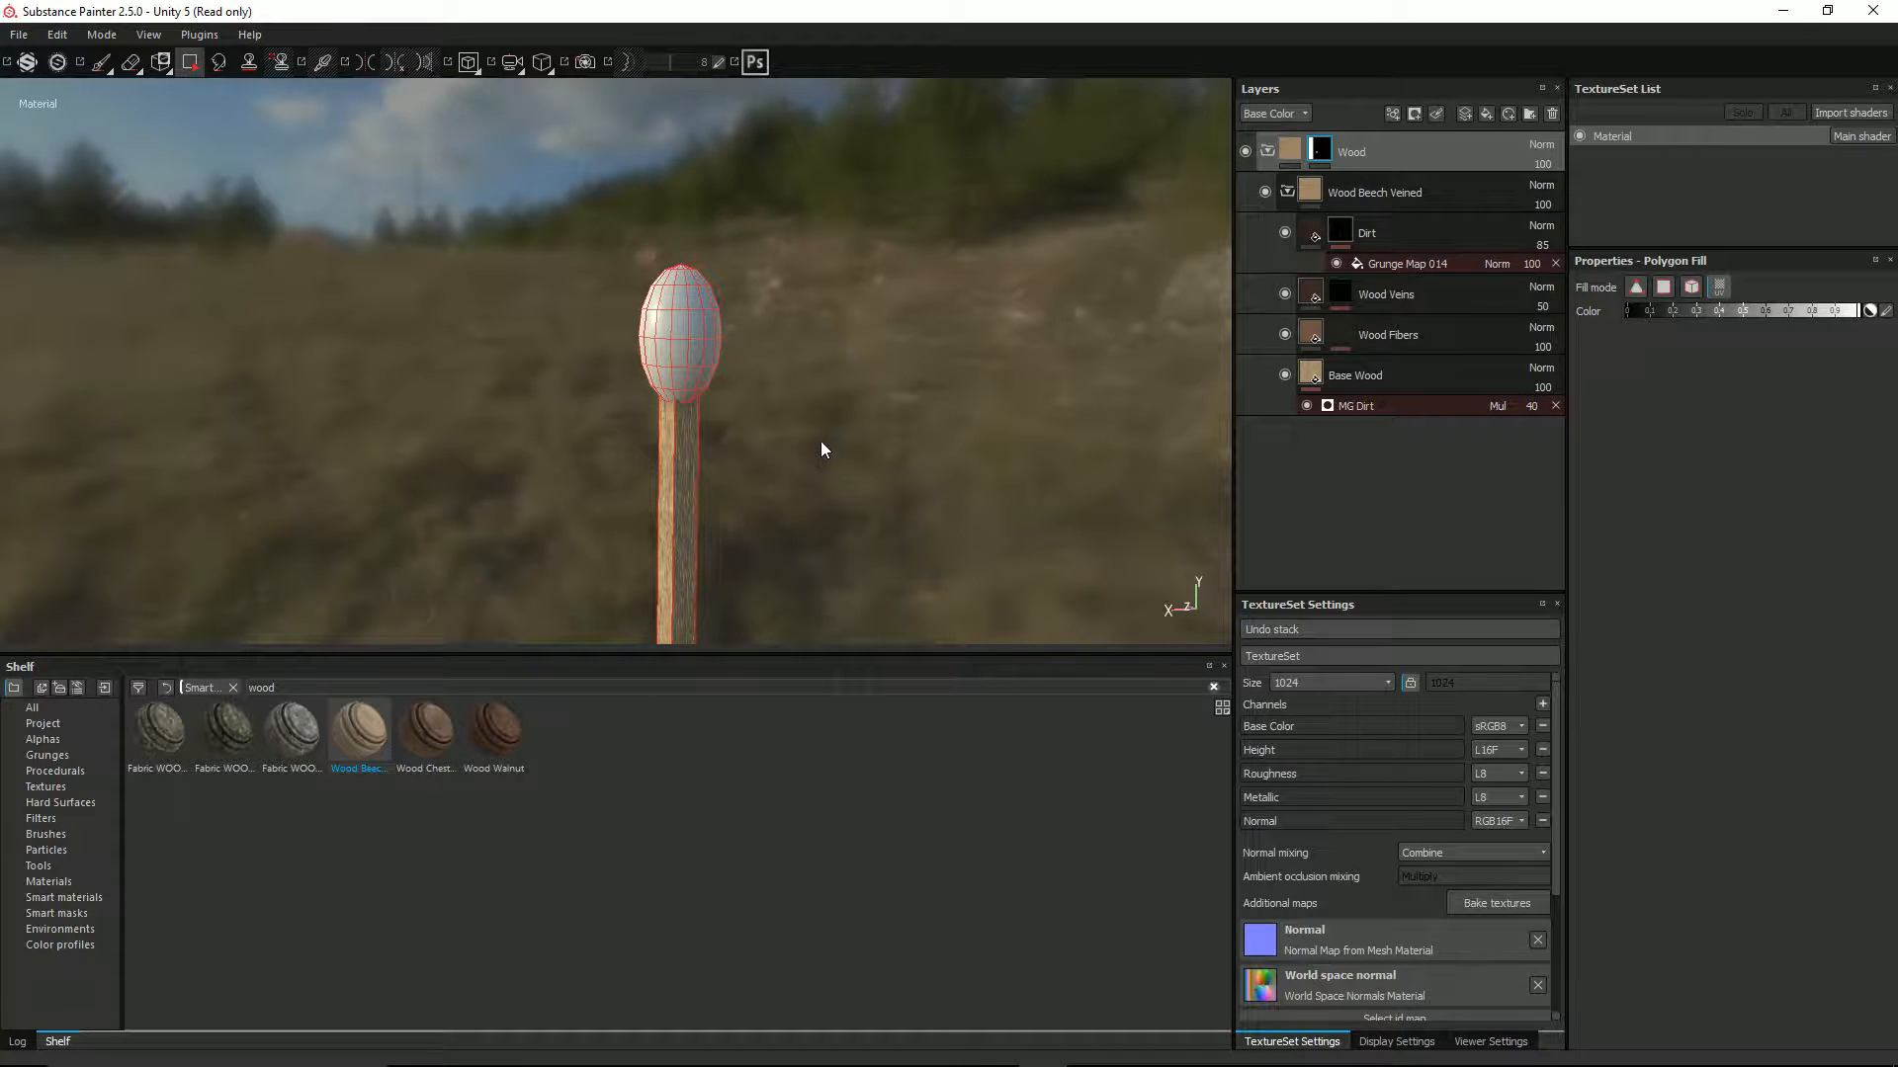
{"action": "left_click", "coordinate": [1288, 191]}
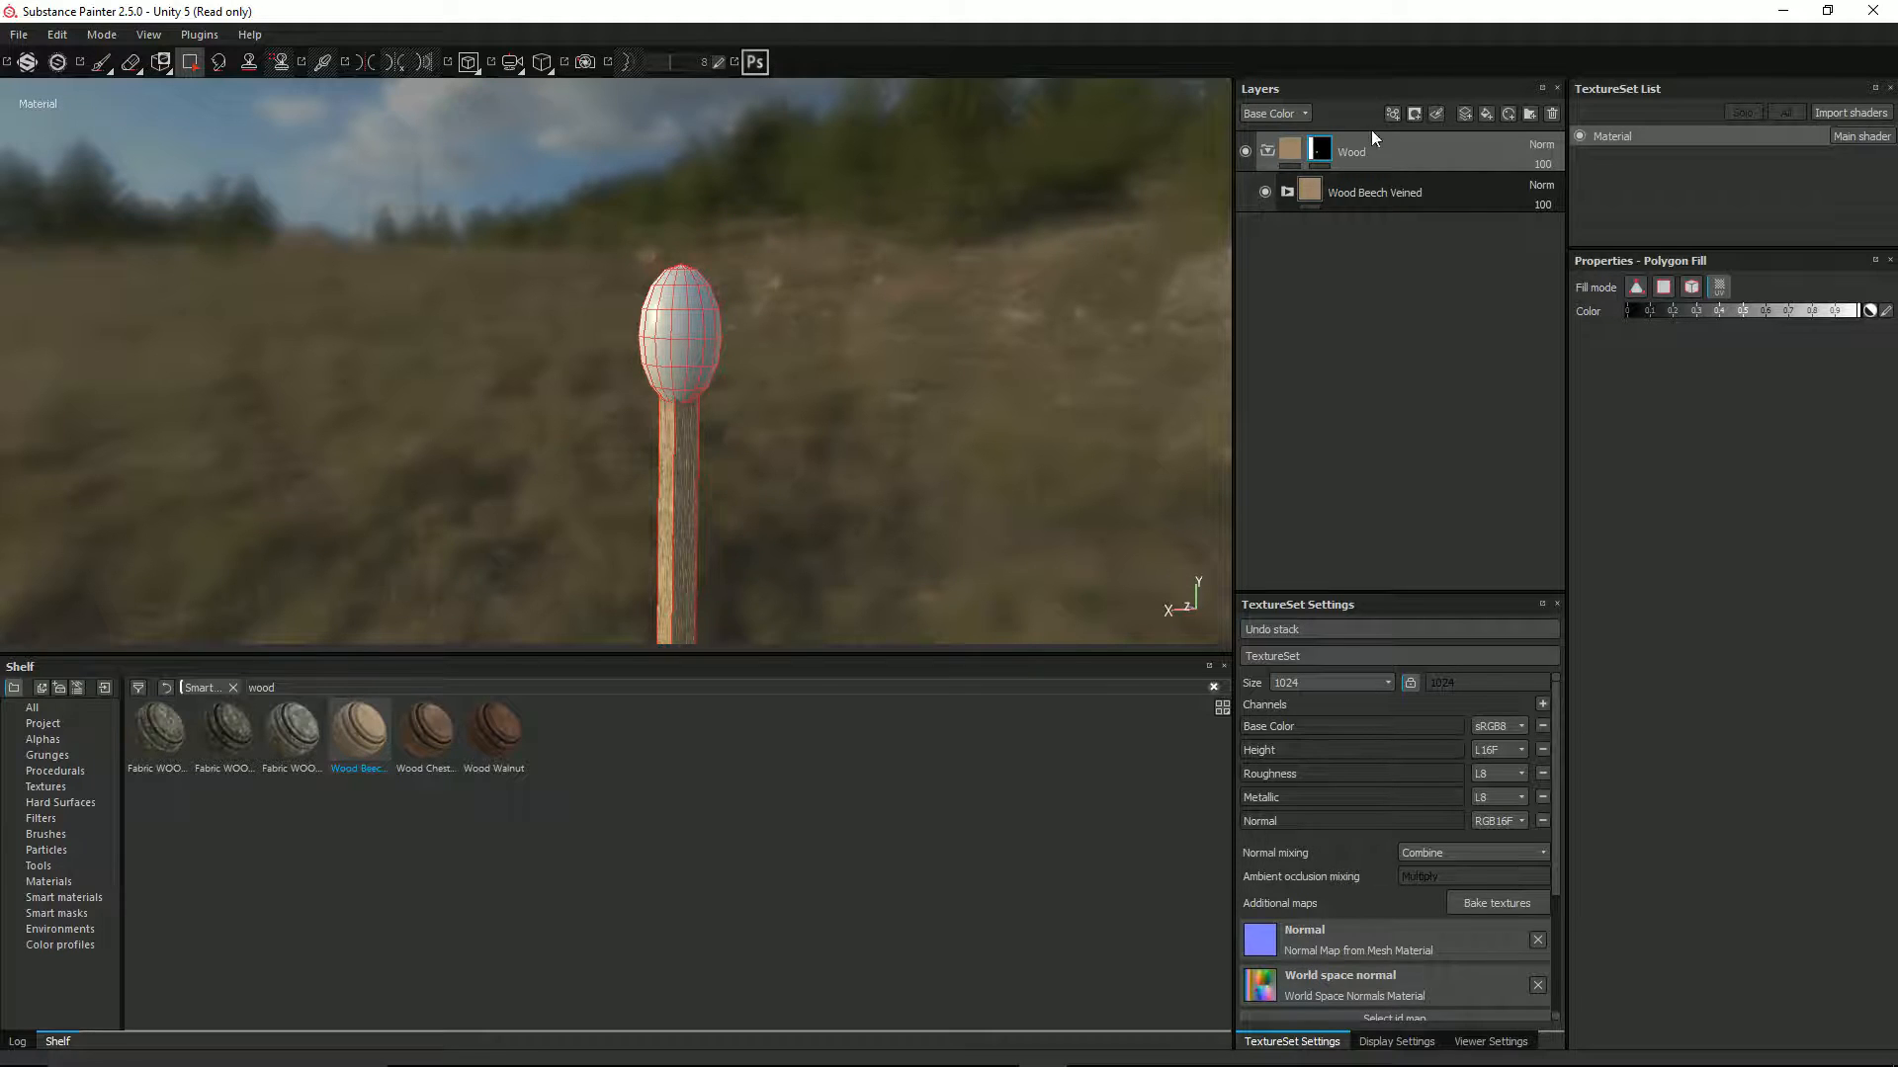
Collapse the Wood folder and add a new folder named Strike above it in the layer stack
{"action": "left_click", "coordinate": [1270, 153]}
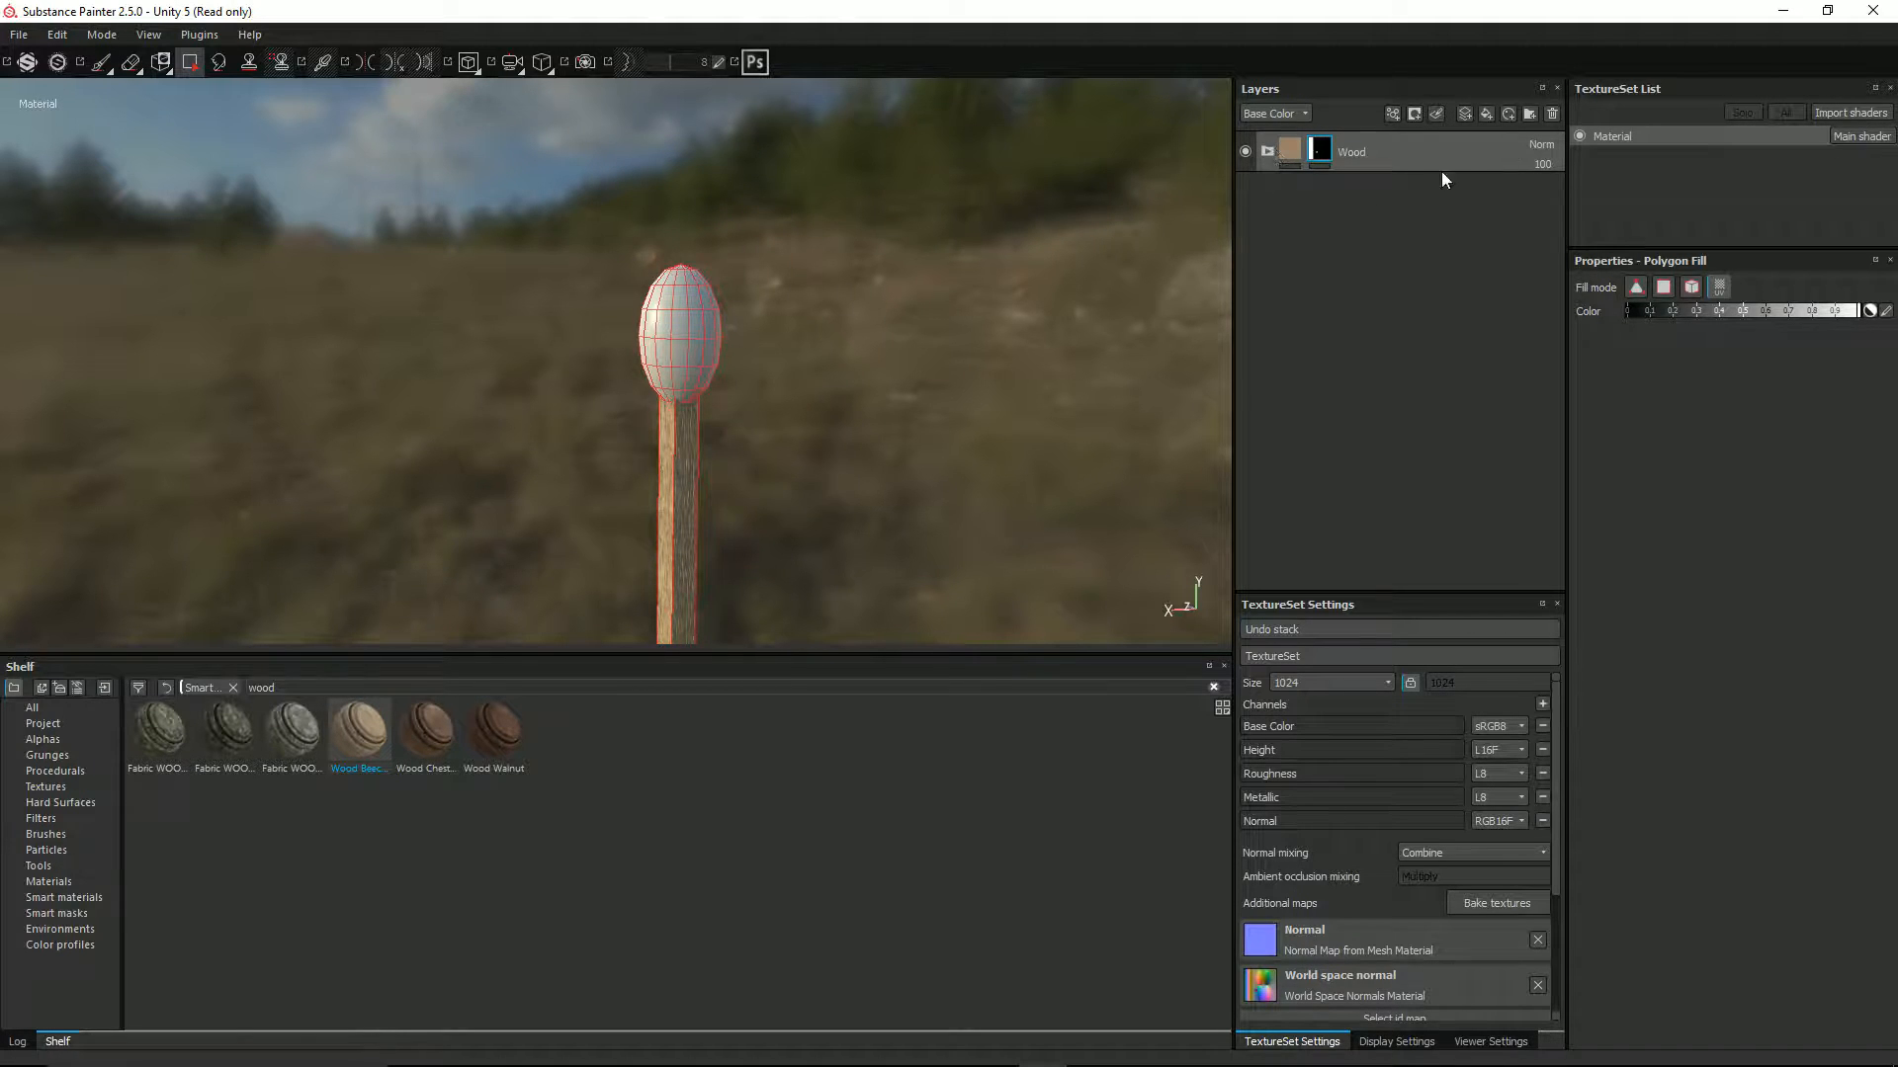
{"action": "left_click", "coordinate": [1530, 113]}
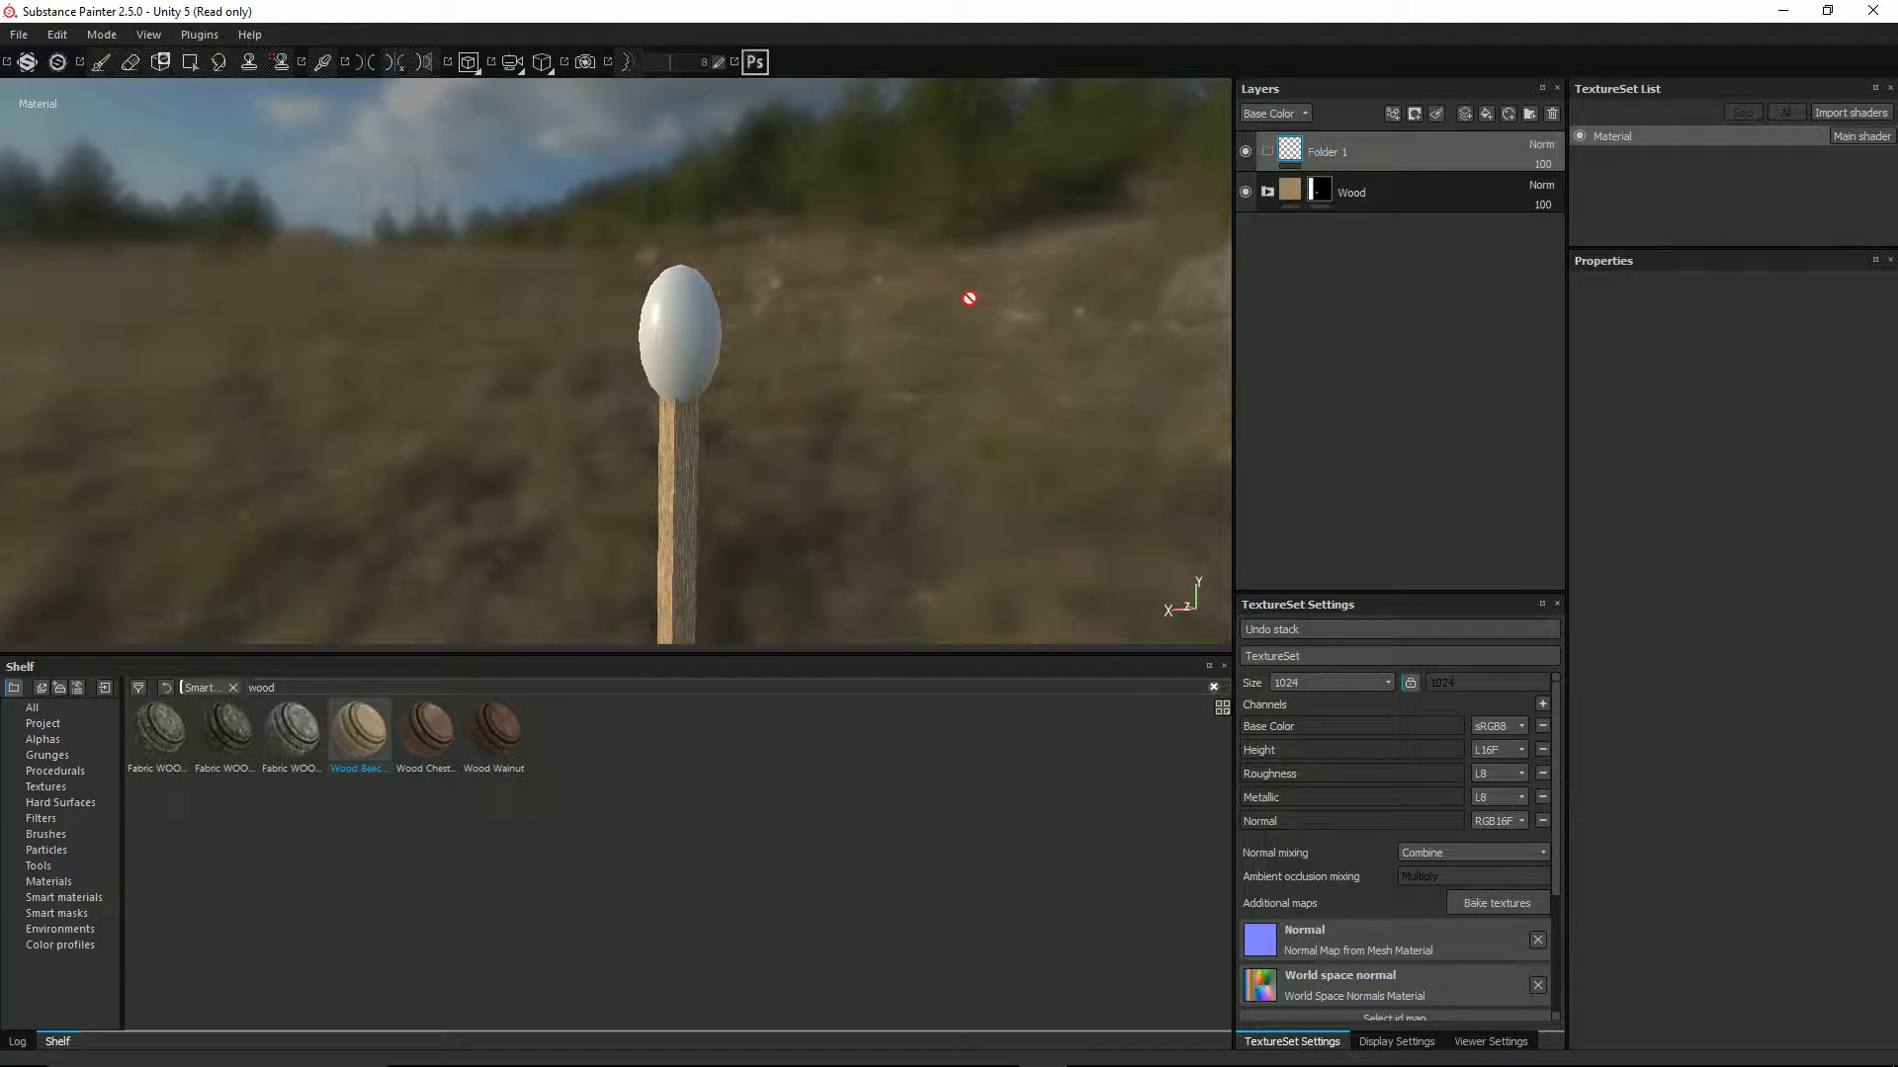
{"action": "left_click_drag", "start_coordinate": [969, 298], "coordinate": [1312, 151]}
{"action": "double_click", "coordinate": [1318, 148]}
{"action": "type", "text": "Strike"}
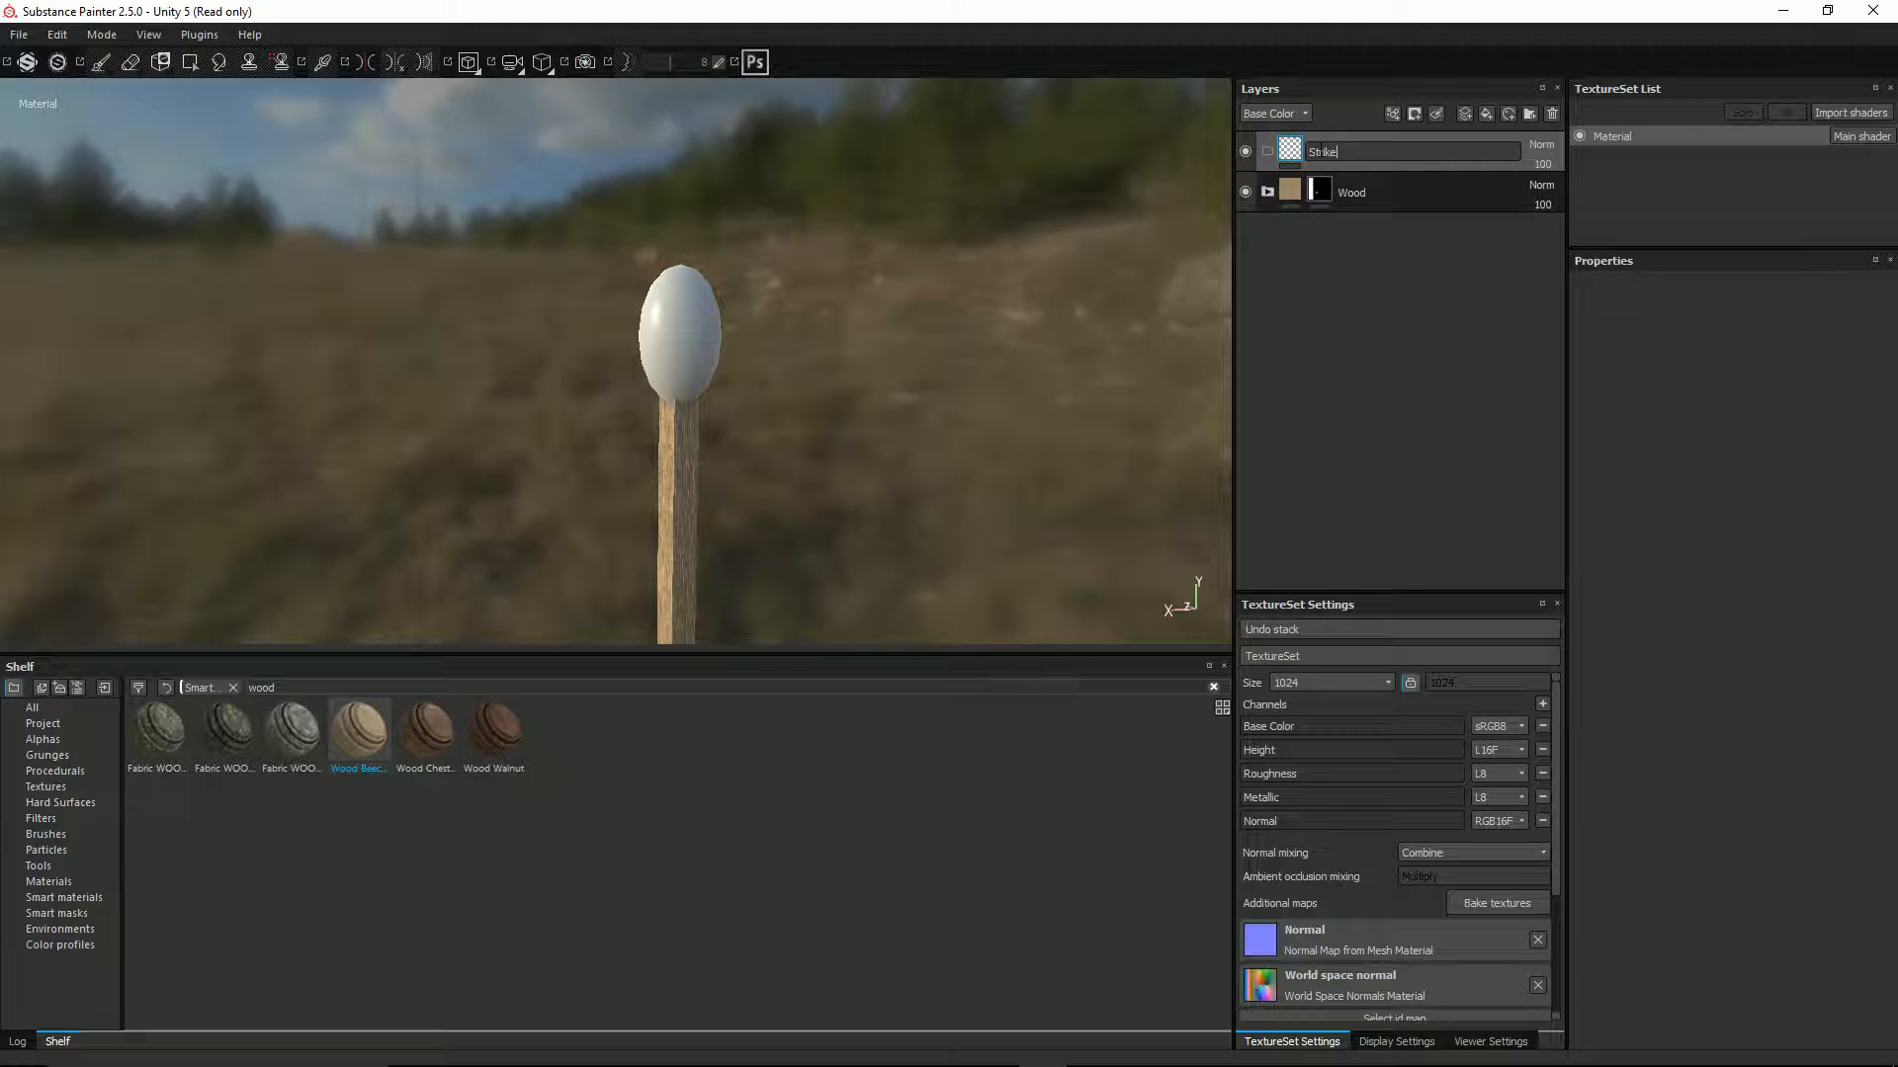
{"action": "key", "text": "Return"}
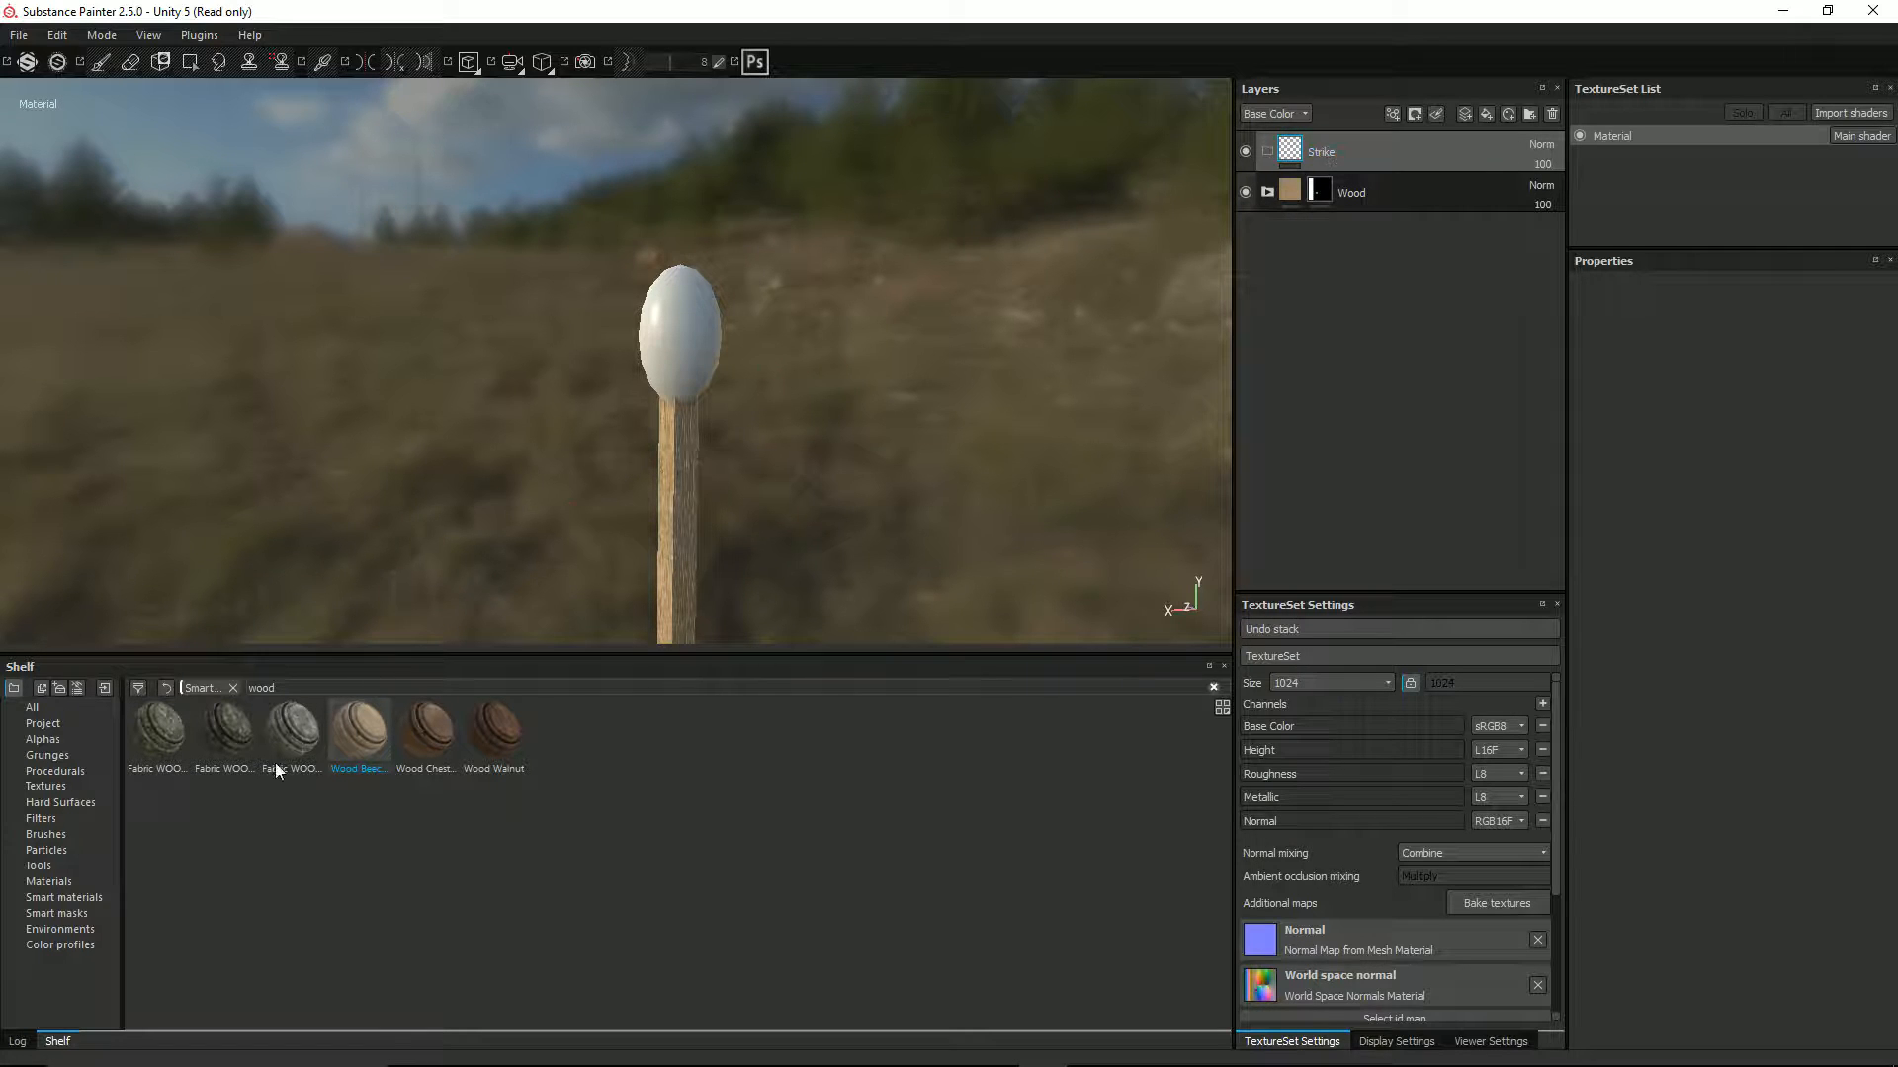
Add a fill layer inside the Strike folder and give it a red base color with R 0.469, G 0 and B 0
{"action": "left_click", "coordinate": [1486, 114]}
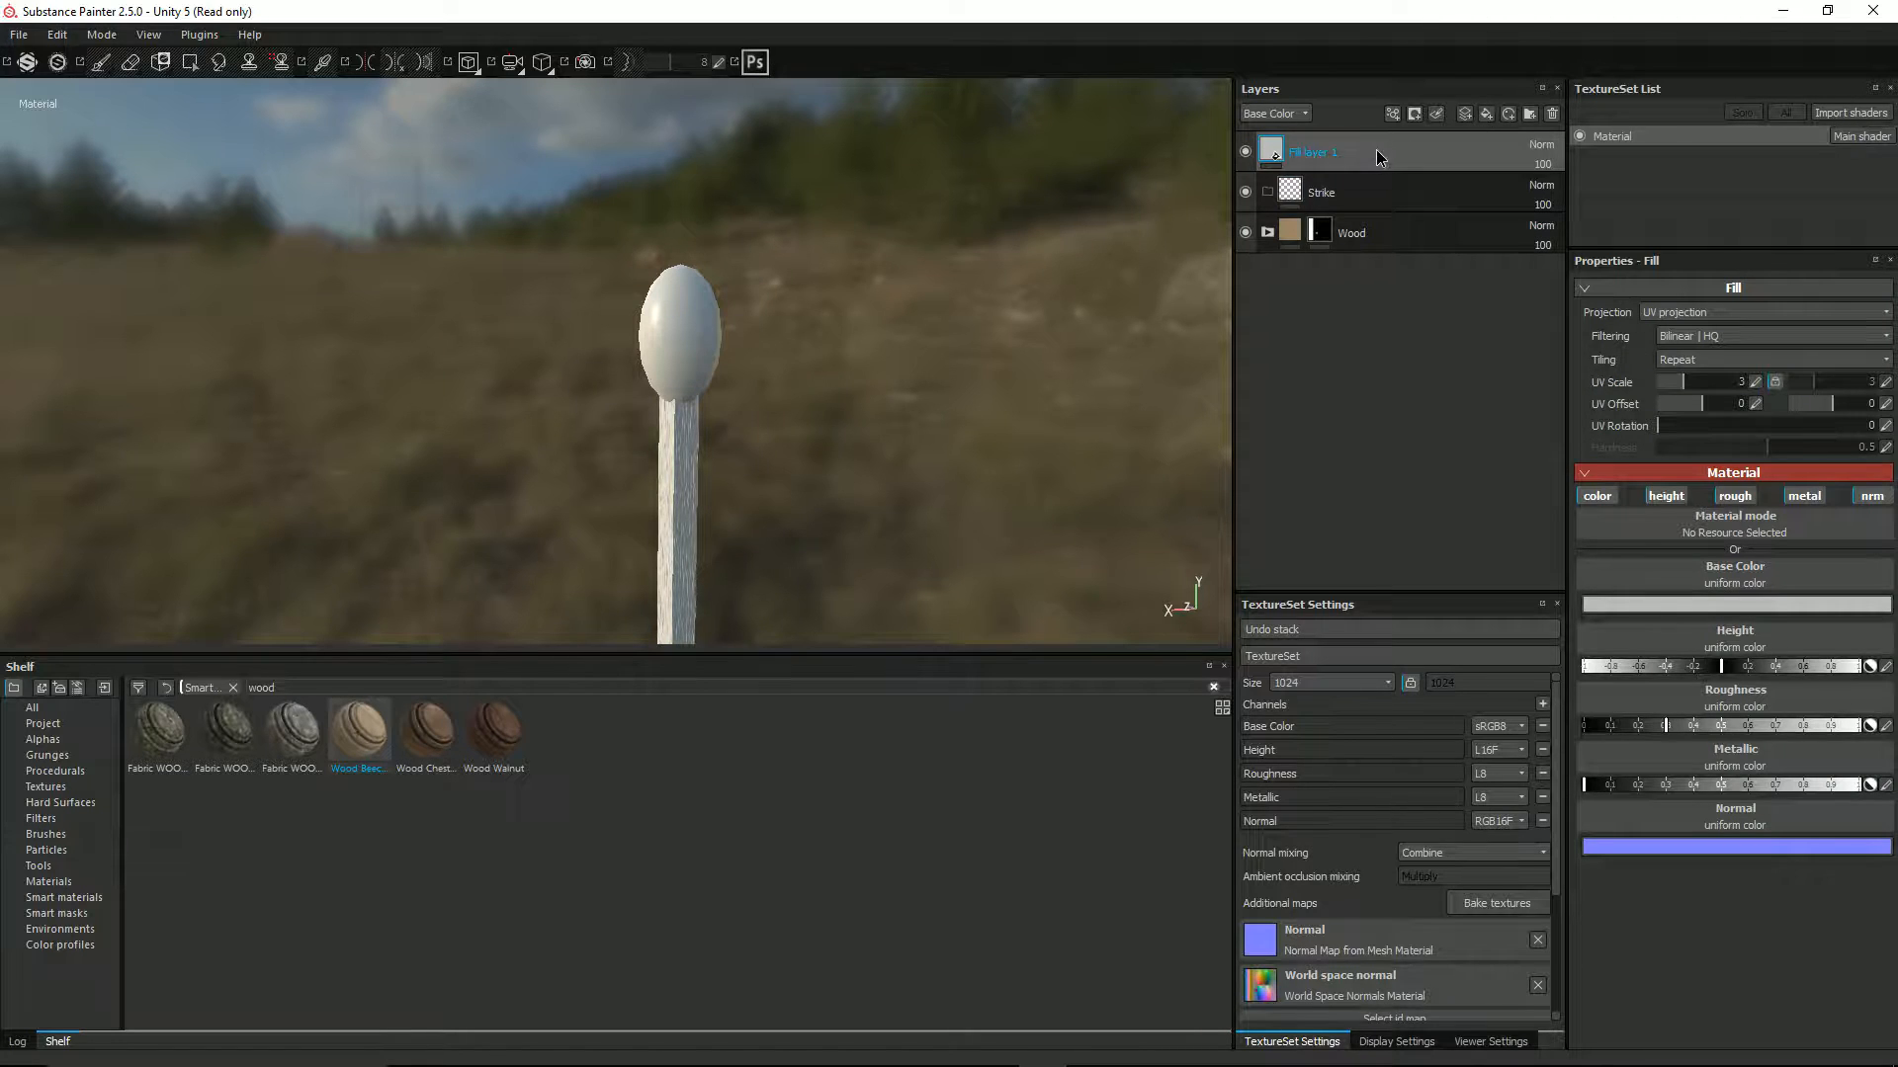
{"action": "left_click_drag", "start_coordinate": [1376, 150], "coordinate": [1388, 193]}
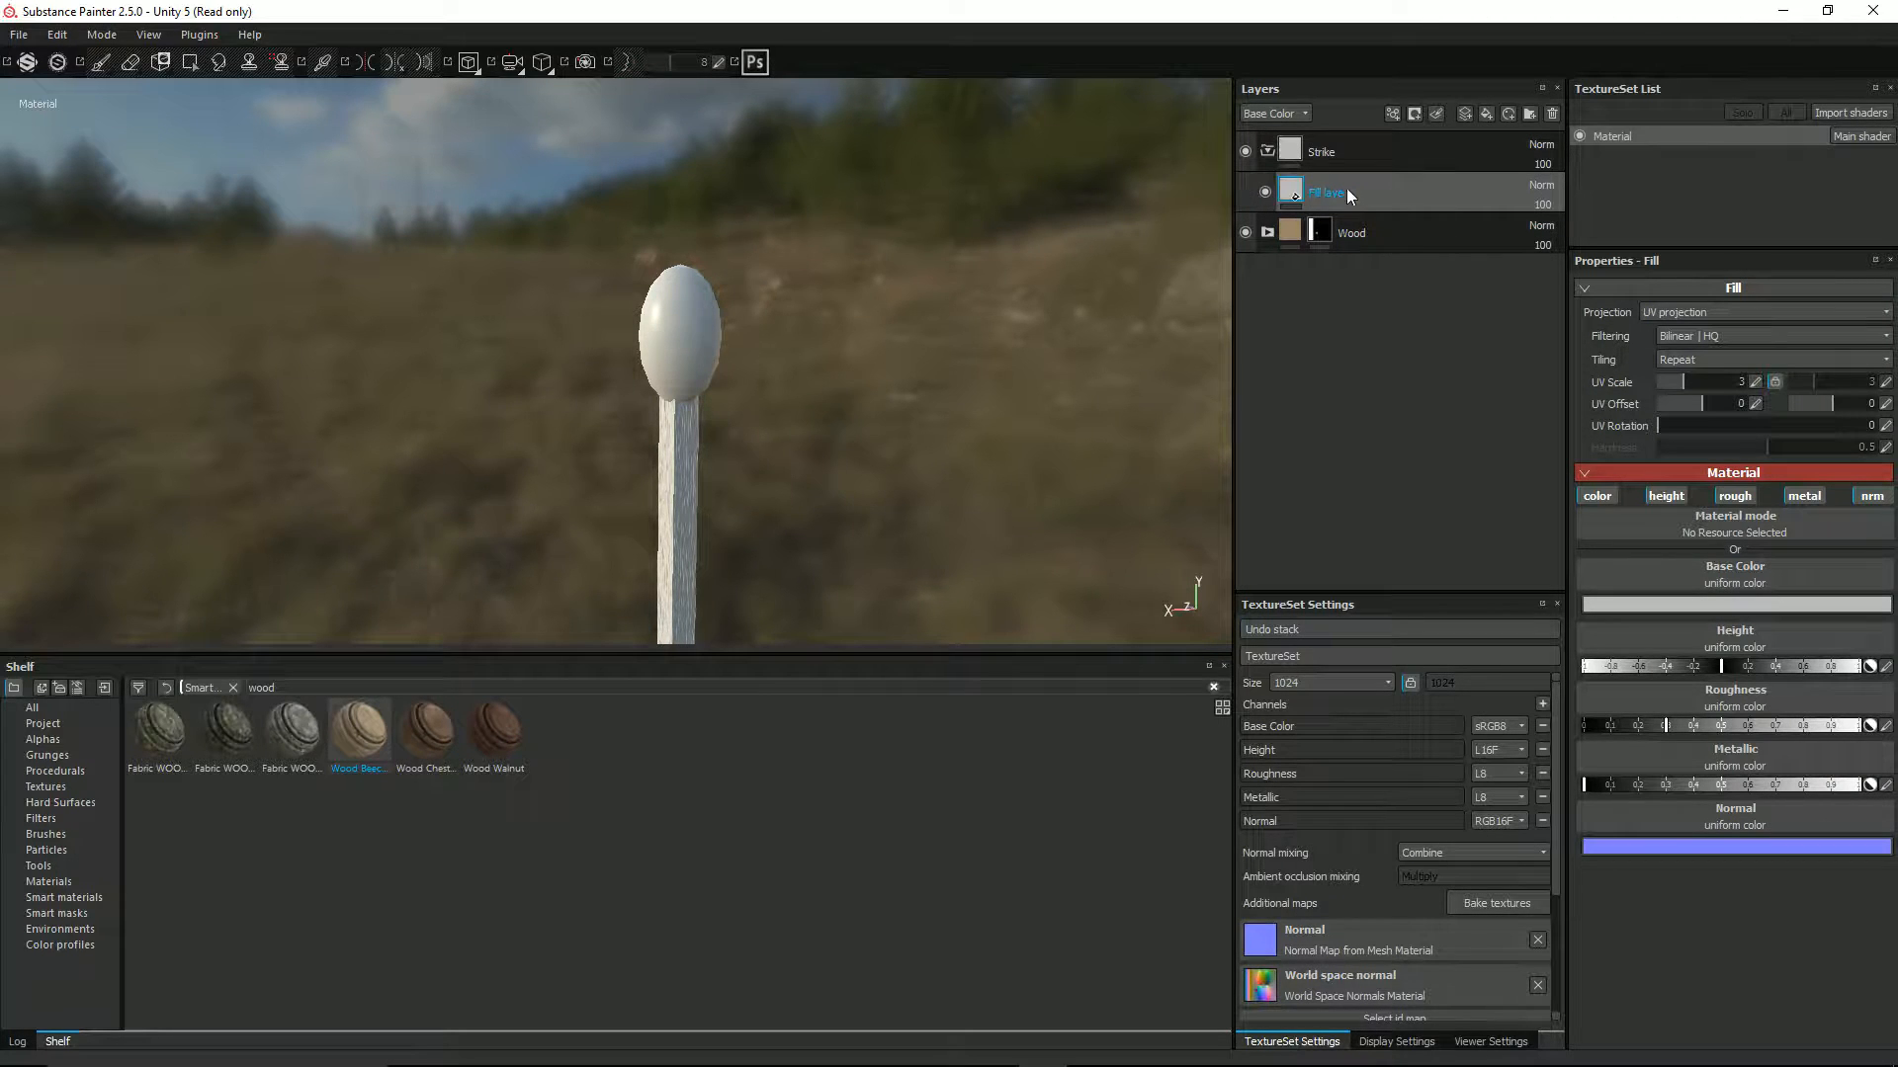
{"action": "left_click", "coordinate": [1623, 602]}
{"action": "left_click_drag", "start_coordinate": [1542, 627], "coordinate": [1725, 578]}
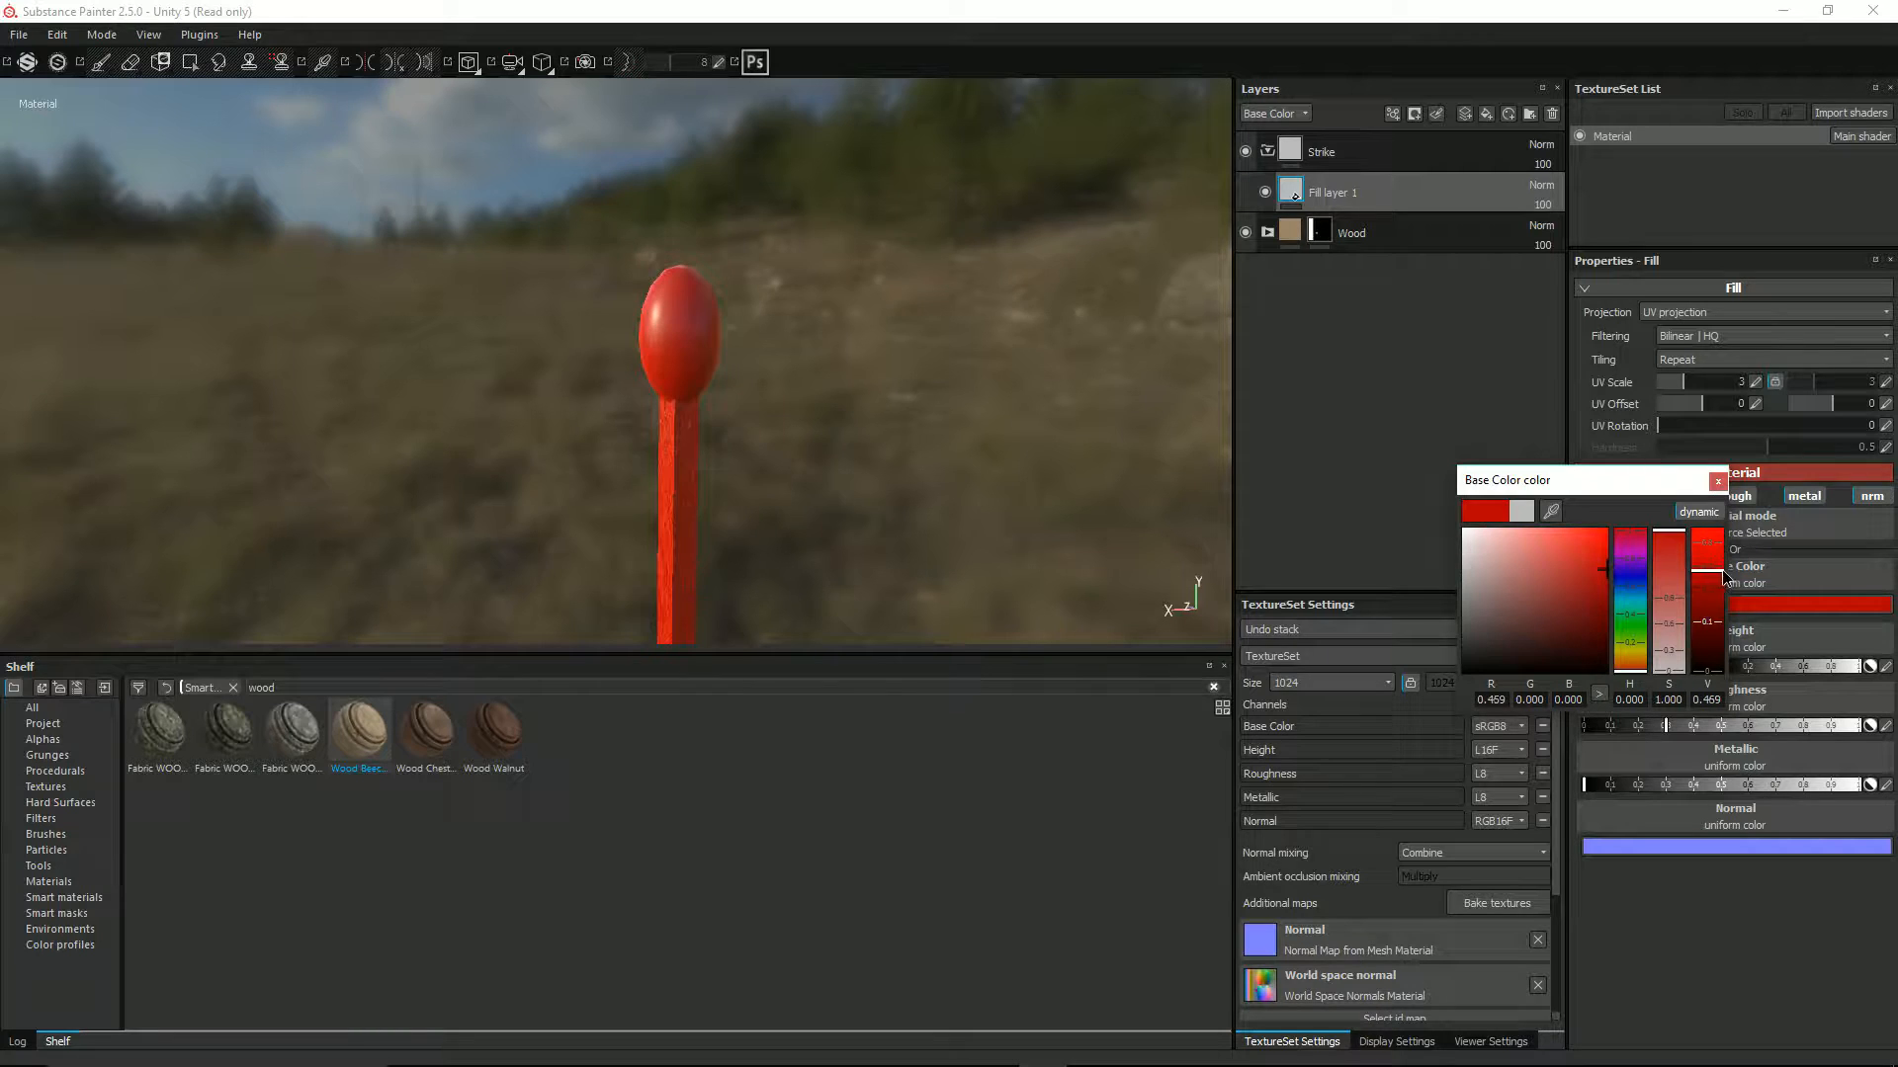
{"action": "left_click", "coordinate": [1717, 481]}
Add a black mask to the Strike folder and reveal the whole match head in it with UV-island polygon fill
{"action": "left_click", "coordinate": [1304, 150]}
{"action": "right_click", "coordinate": [1295, 151]}
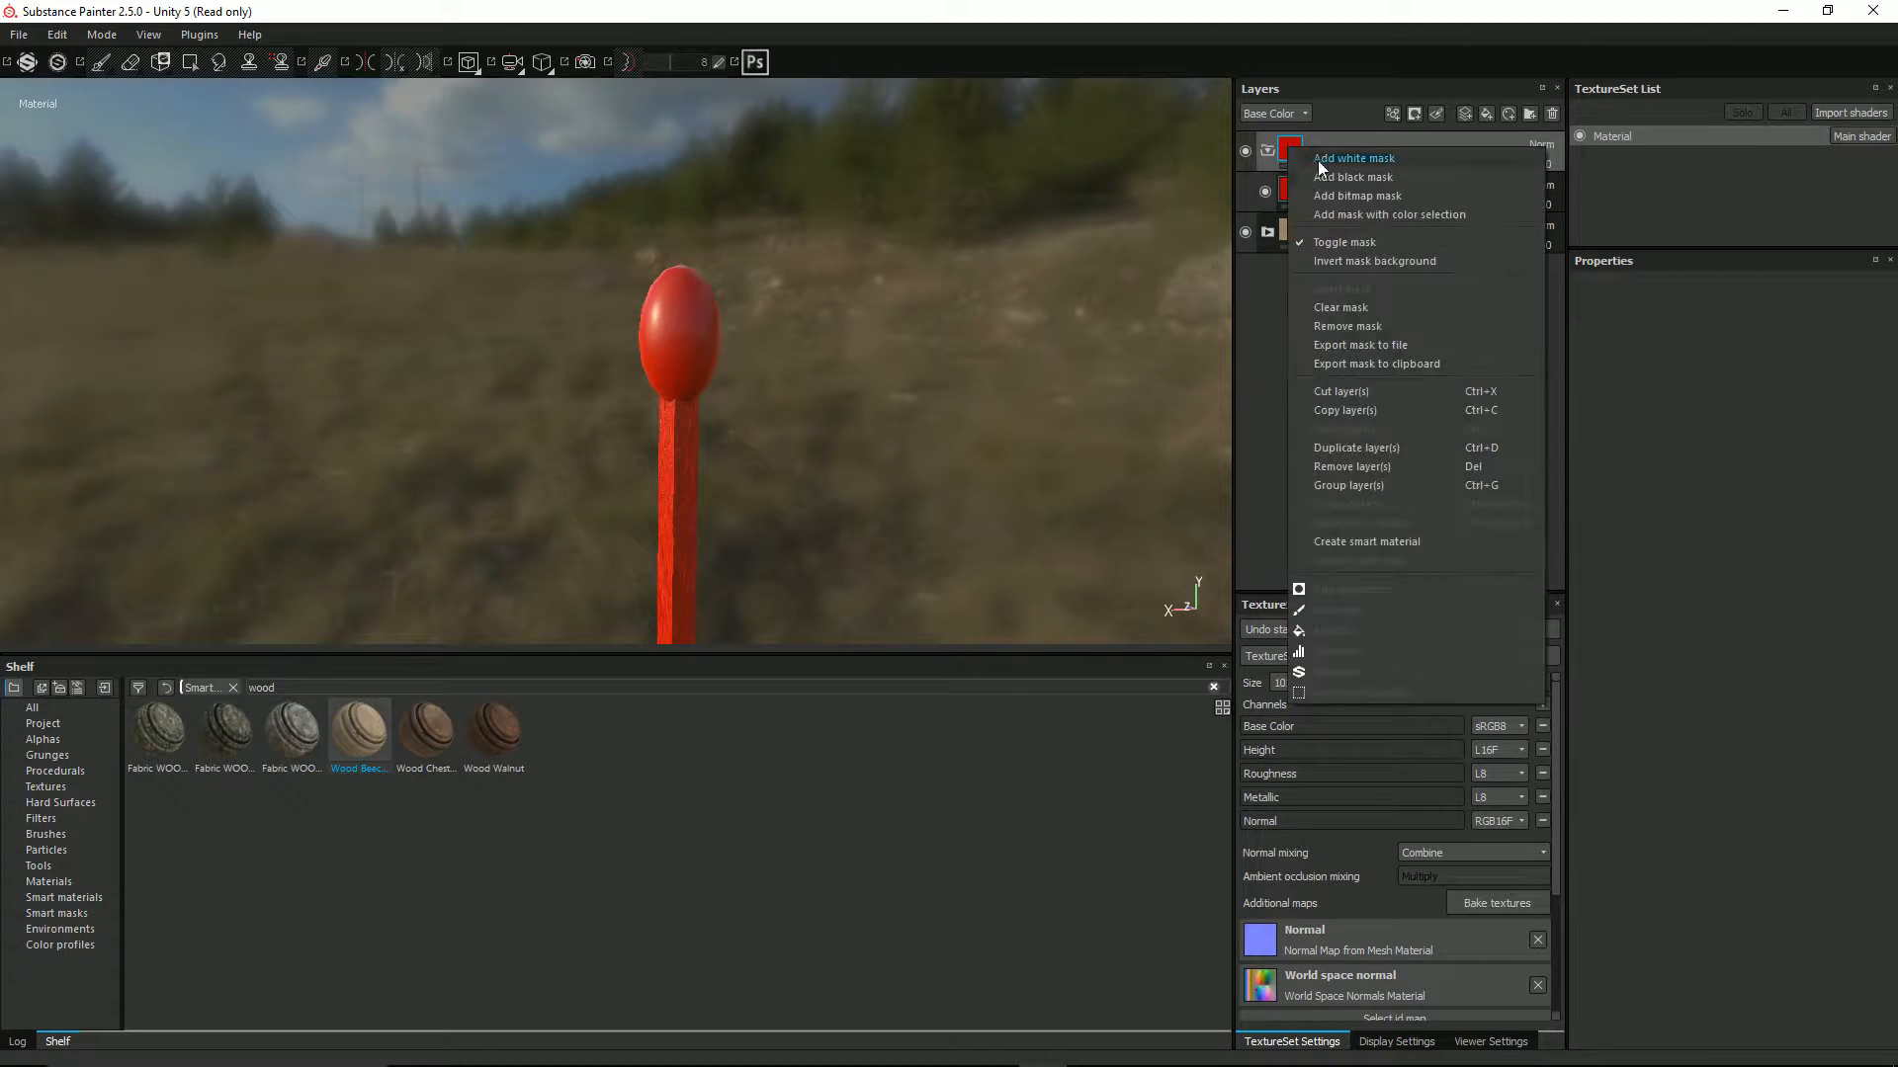
{"action": "left_click", "coordinate": [1327, 177]}
{"action": "key", "text": "4"}
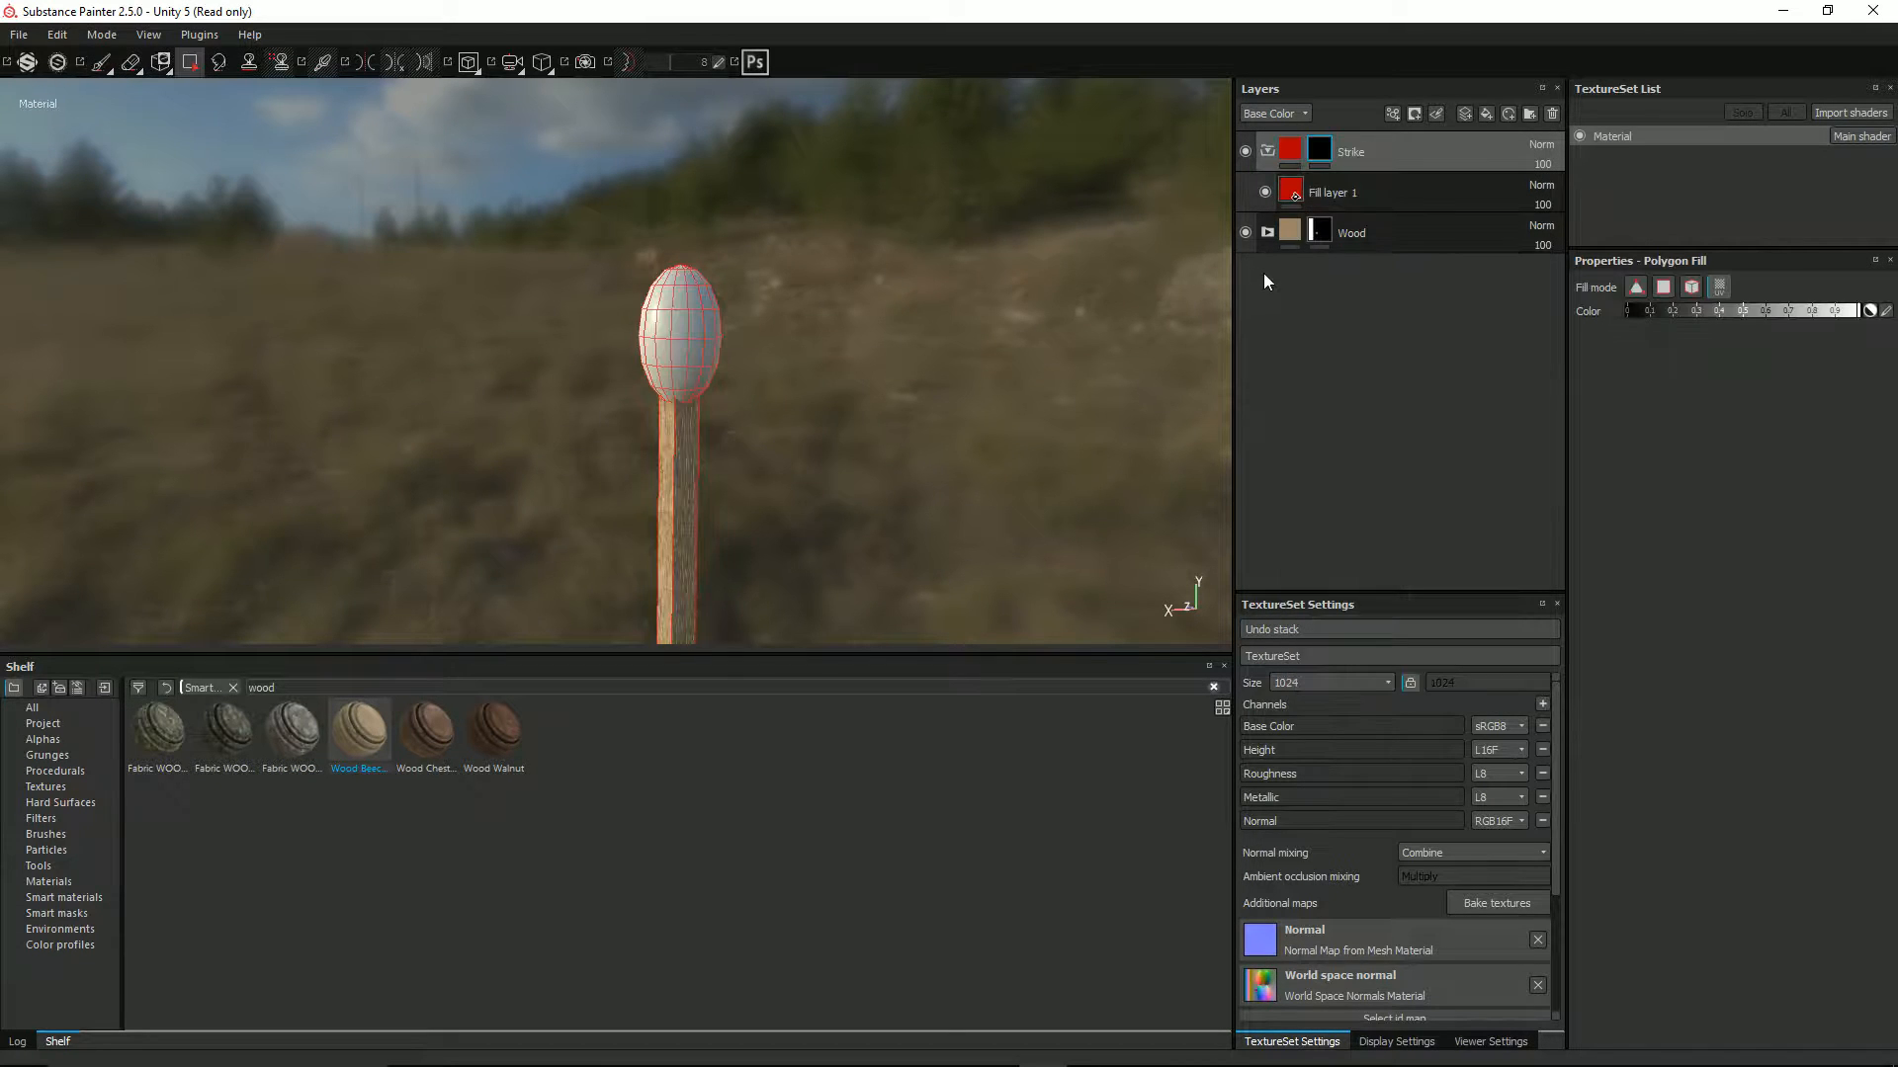
{"action": "left_click", "coordinate": [678, 316]}
{"action": "left_click_drag", "start_coordinate": [923, 336], "coordinate": [784, 392], "text": "alt"}
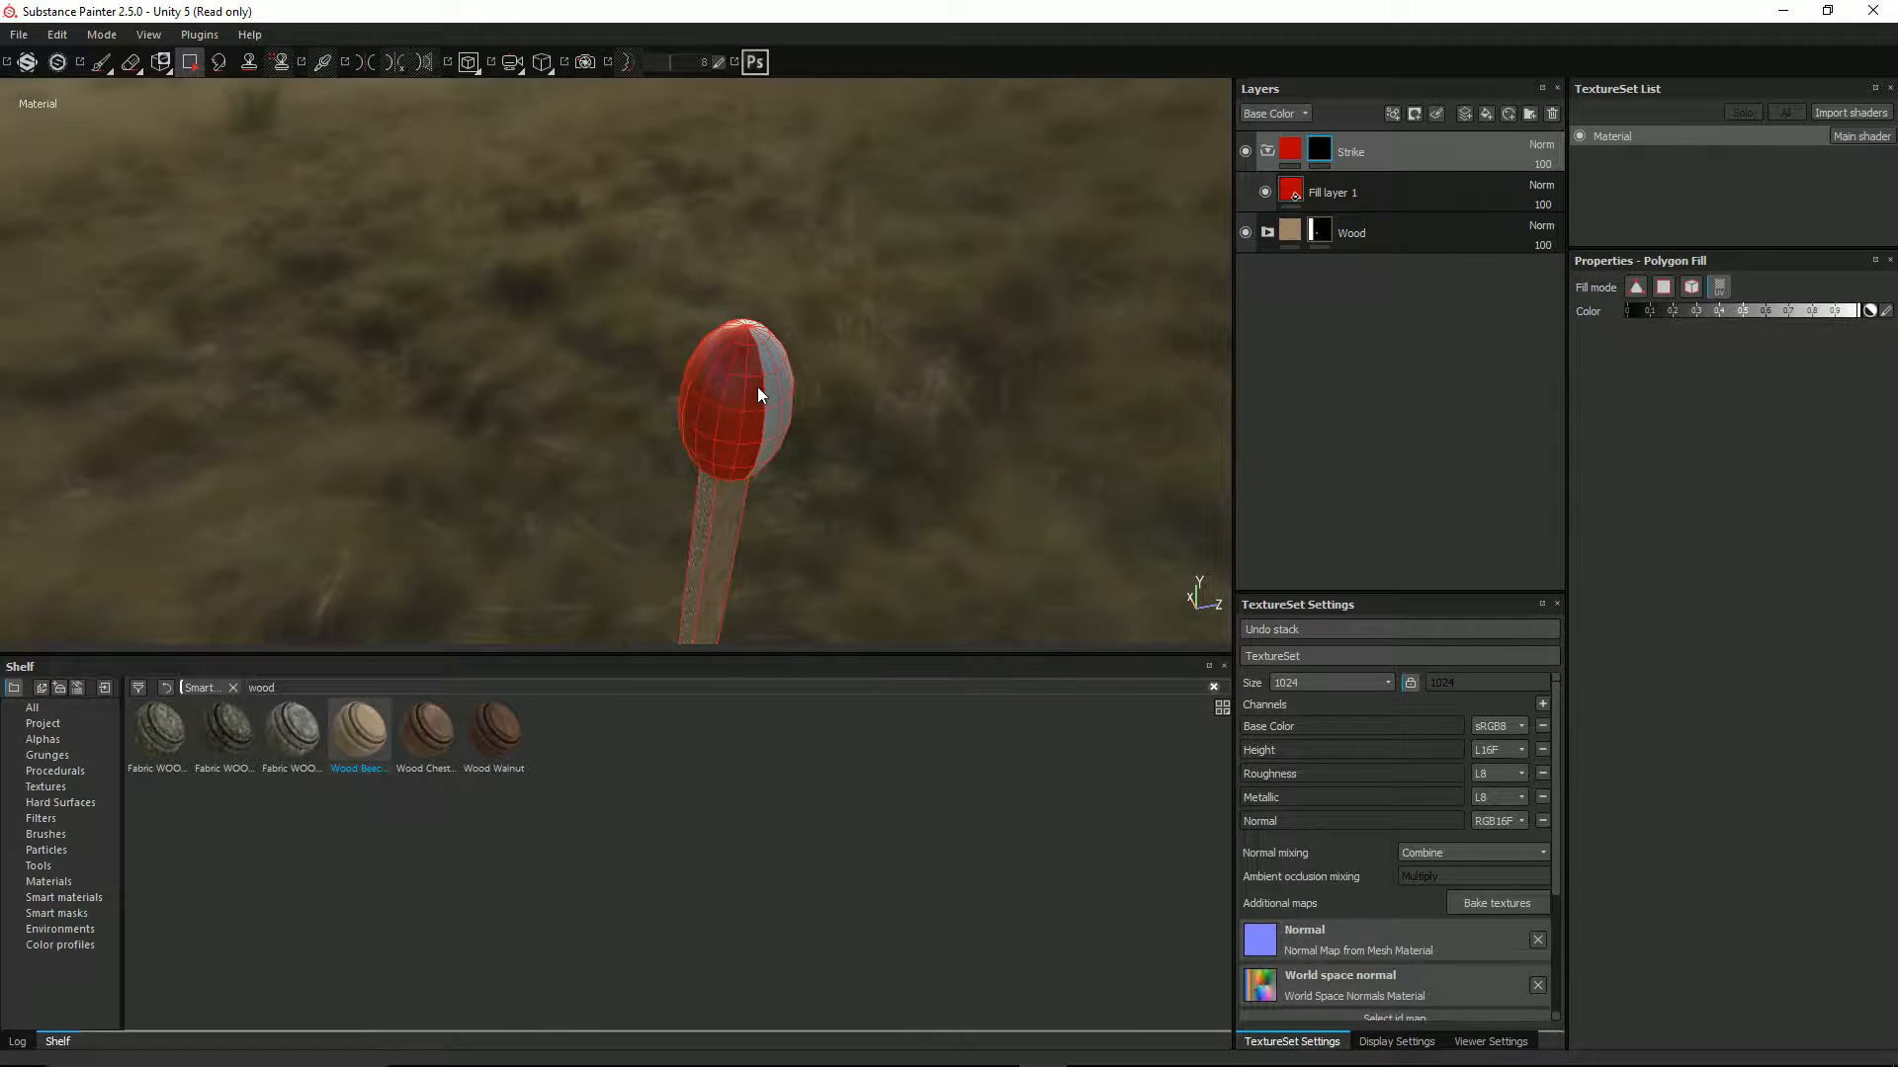
{"action": "left_click_drag", "start_coordinate": [902, 394], "coordinate": [1065, 313], "text": "alt"}
{"action": "left_click", "coordinate": [755, 374]}
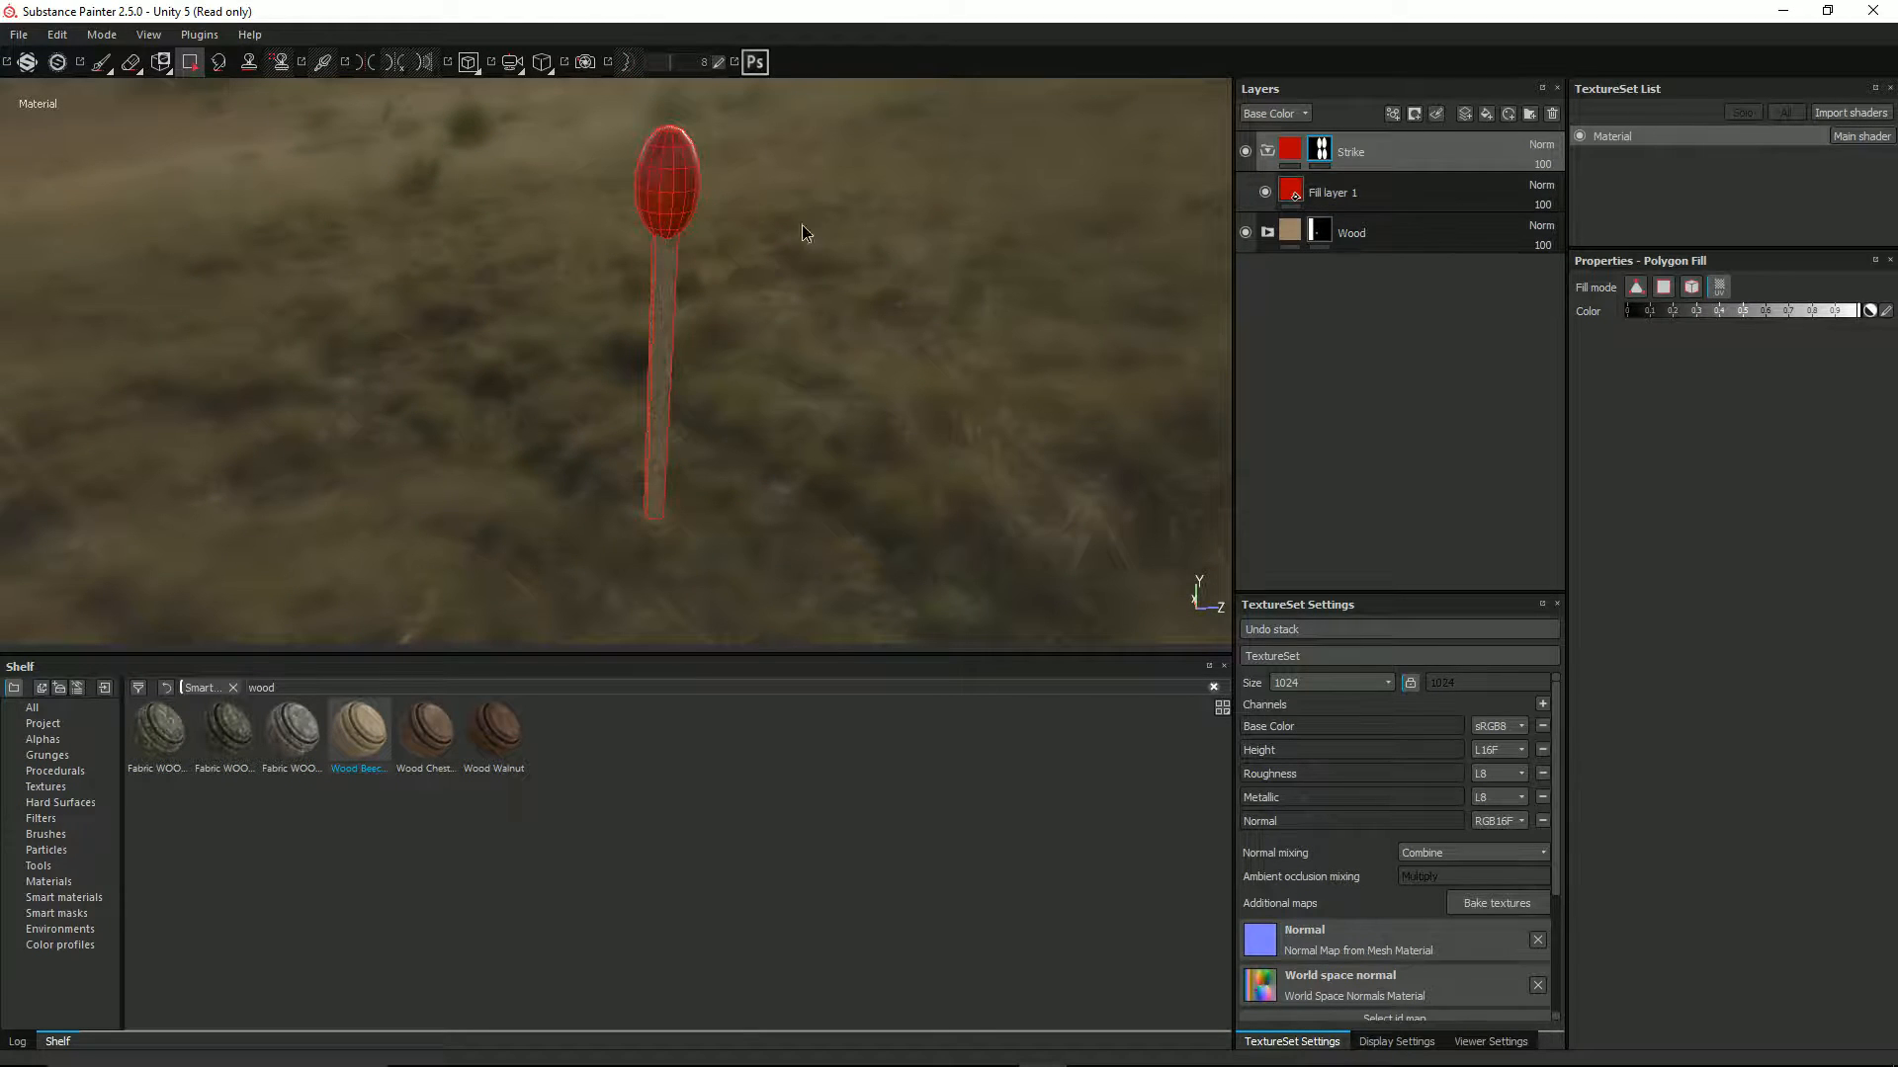
{"action": "left_click_drag", "start_coordinate": [803, 233], "coordinate": [860, 460], "text": "alt"}
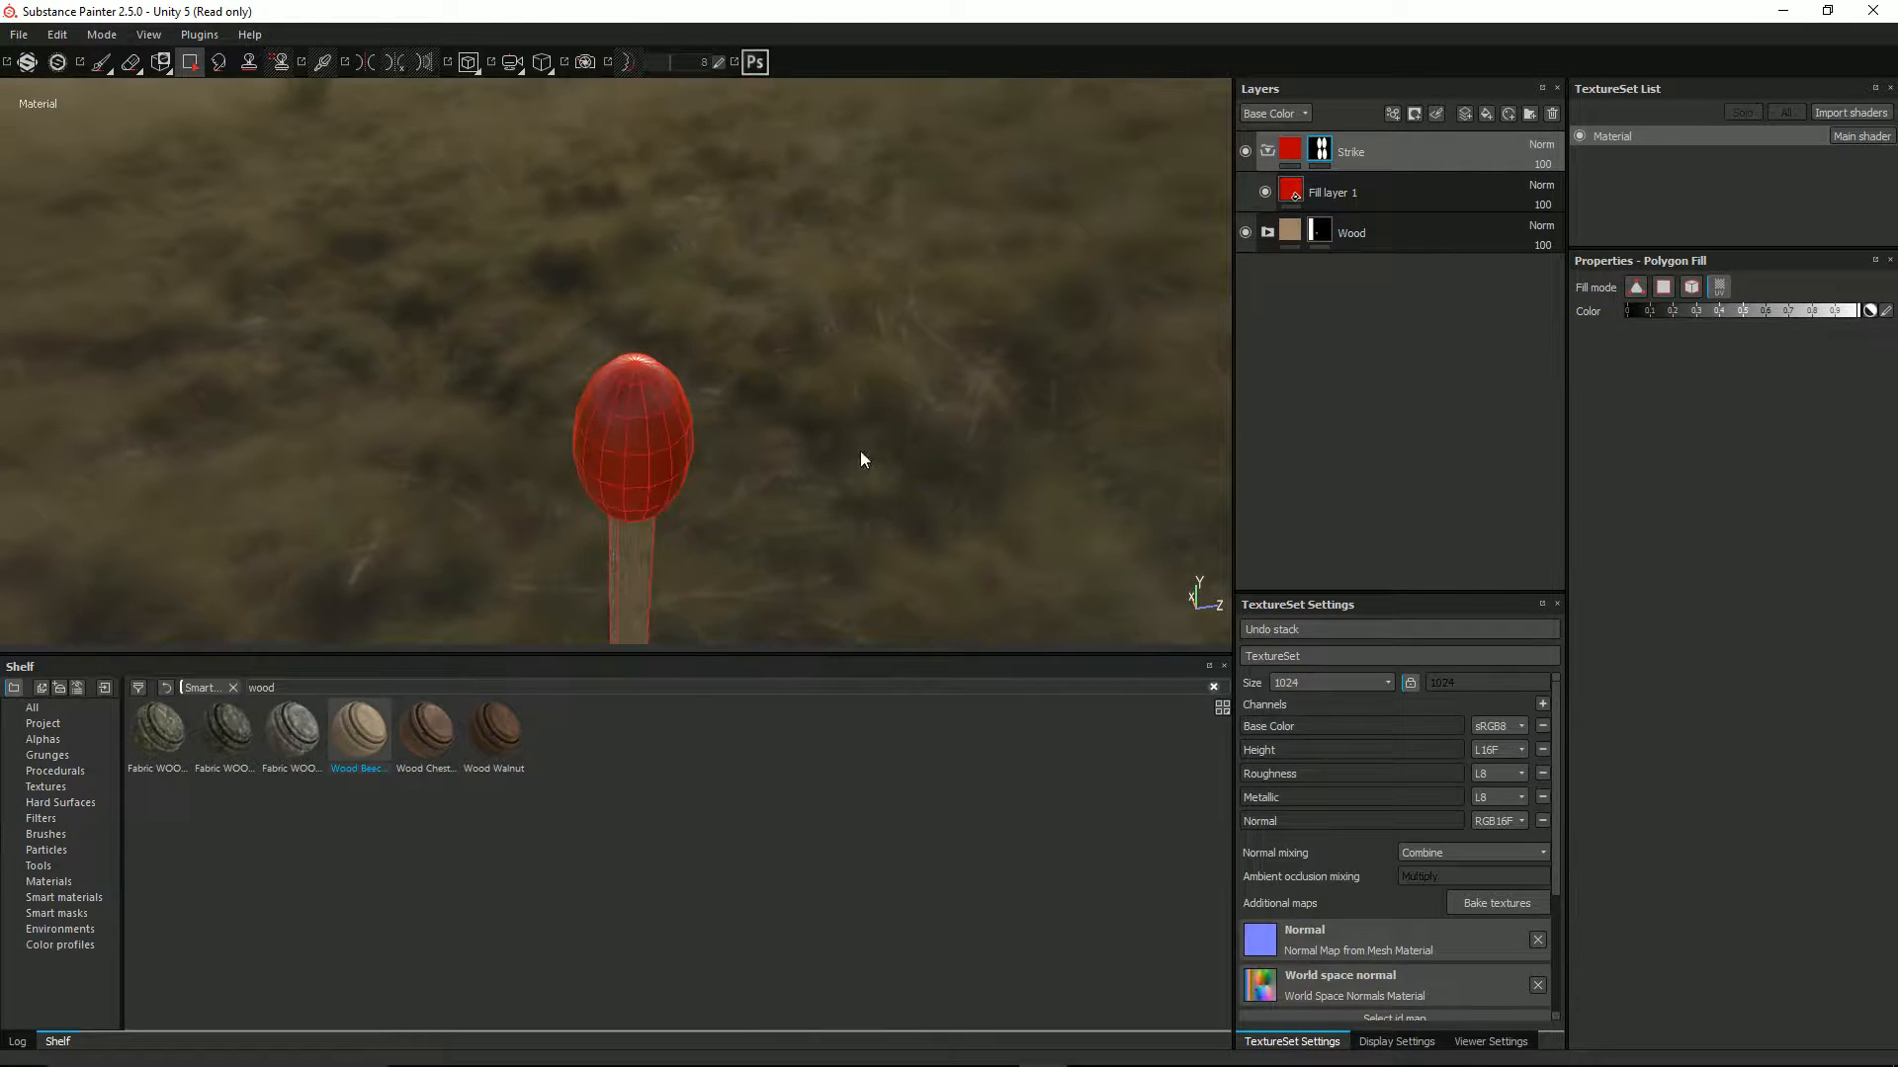
Rename the red fill layer as Red and raise its roughness to about 0.84
{"action": "double_click", "coordinate": [1323, 197]}
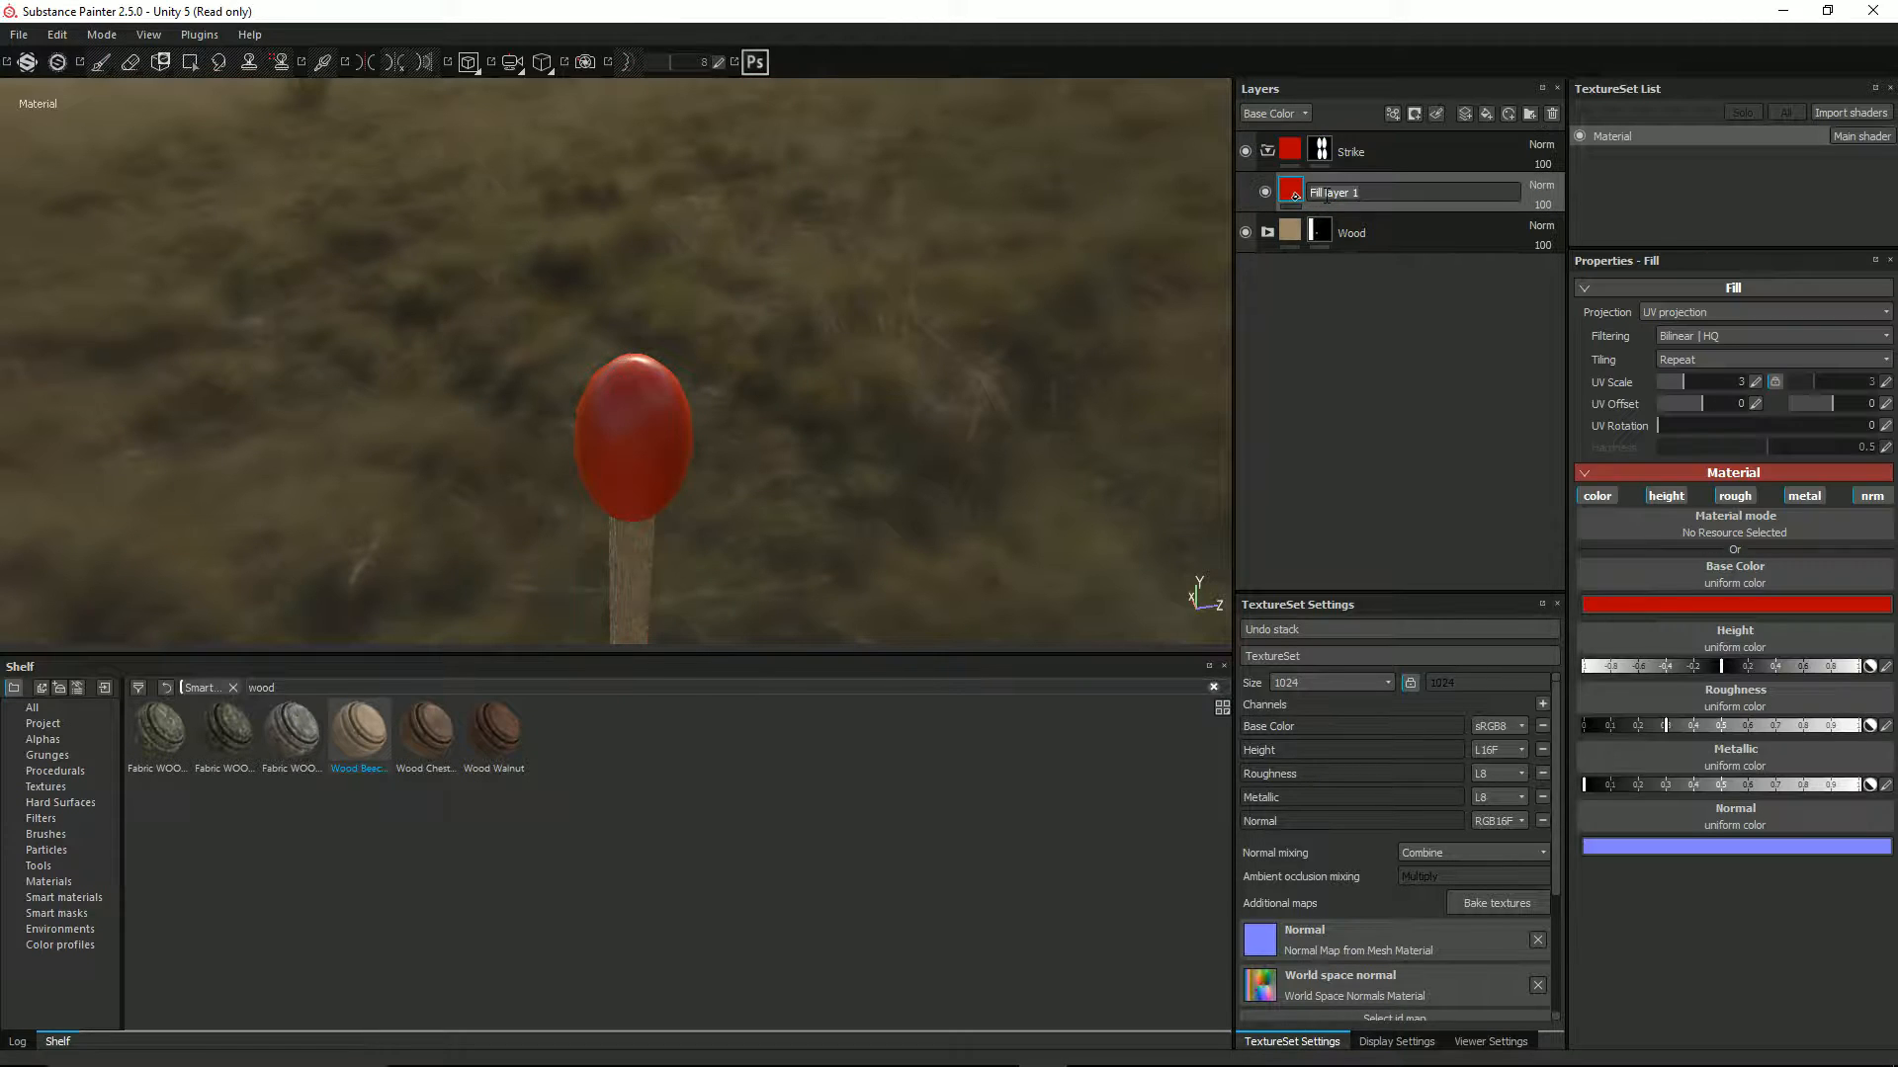
{"action": "type", "text": "Red"}
{"action": "key", "text": "Return"}
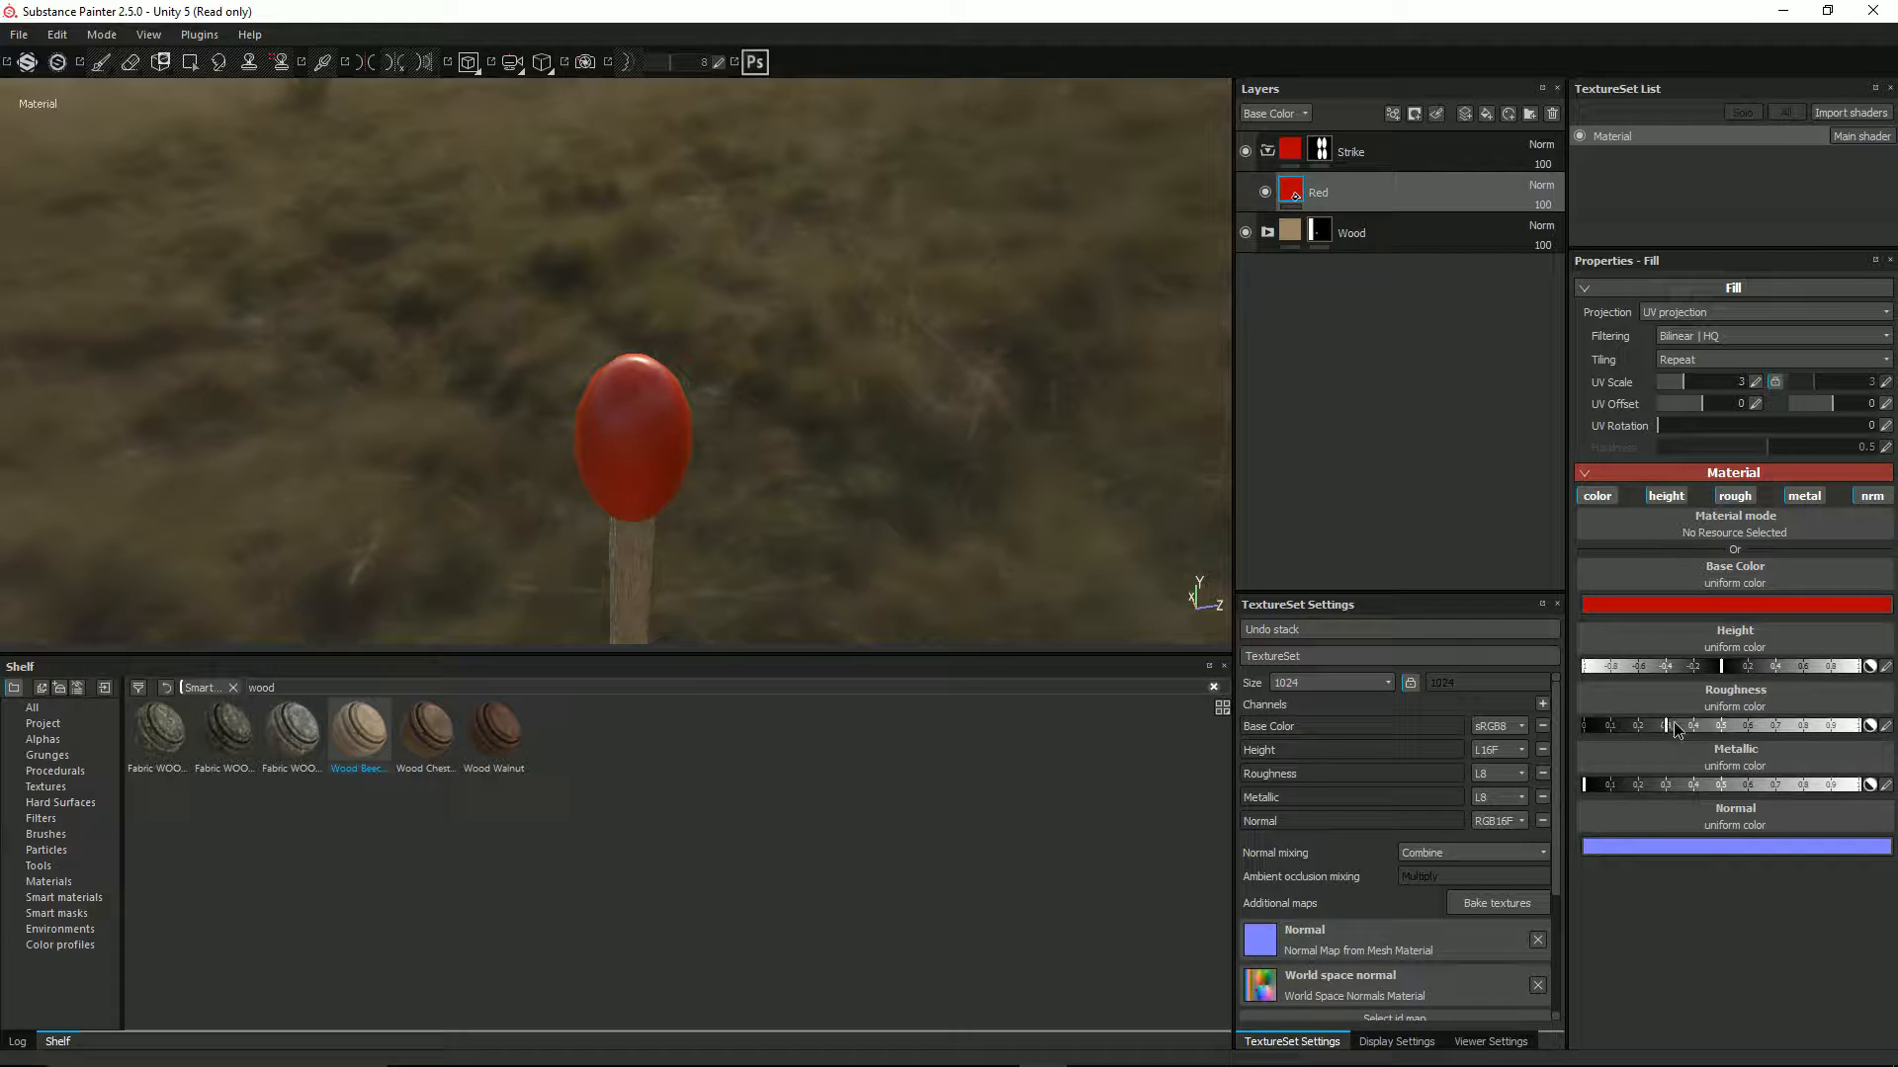
{"action": "left_click_drag", "start_coordinate": [1677, 729], "coordinate": [1806, 730]}
{"action": "left_click_drag", "start_coordinate": [938, 442], "coordinate": [1147, 330], "text": "alt"}
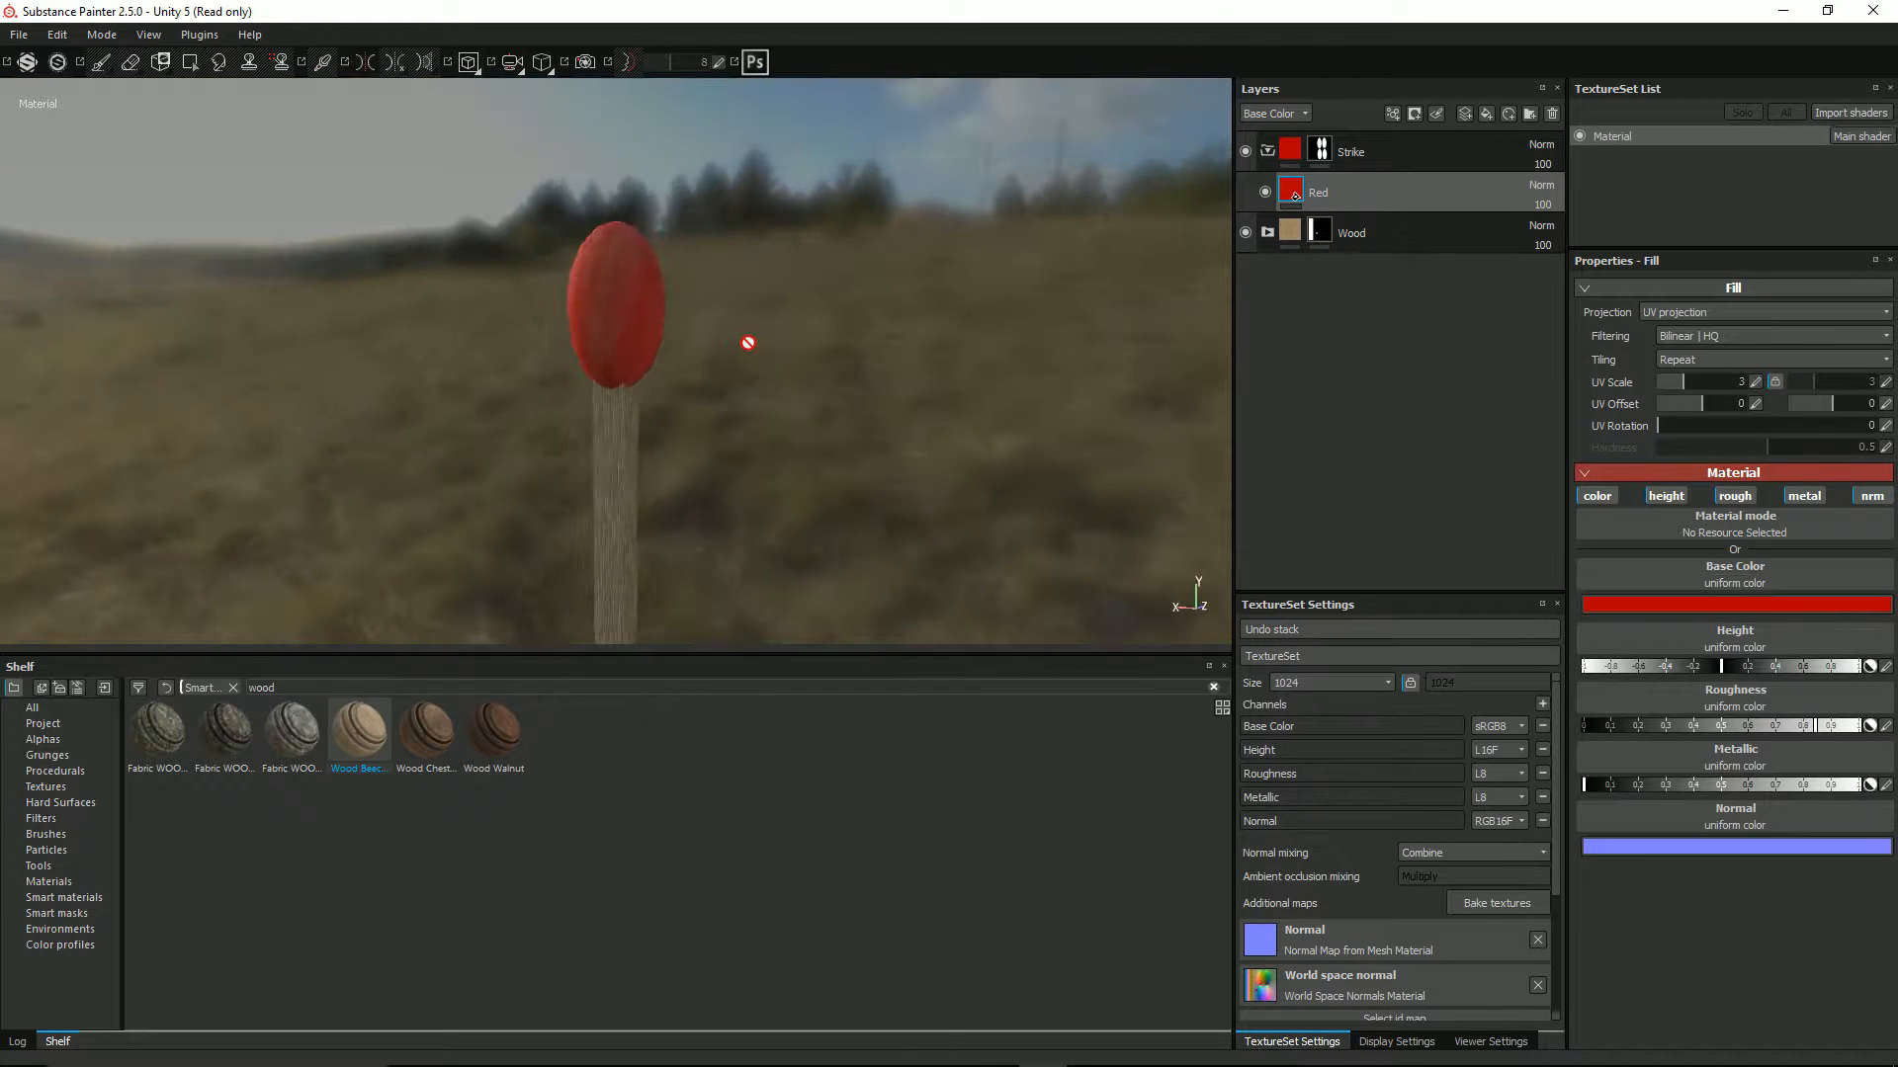
{"action": "middle_click_drag", "start_coordinate": [749, 343], "coordinate": [818, 573], "text": "alt"}
{"action": "scroll", "coordinate": [840, 419], "scroll_direction": "up", "scroll_amount": 4}
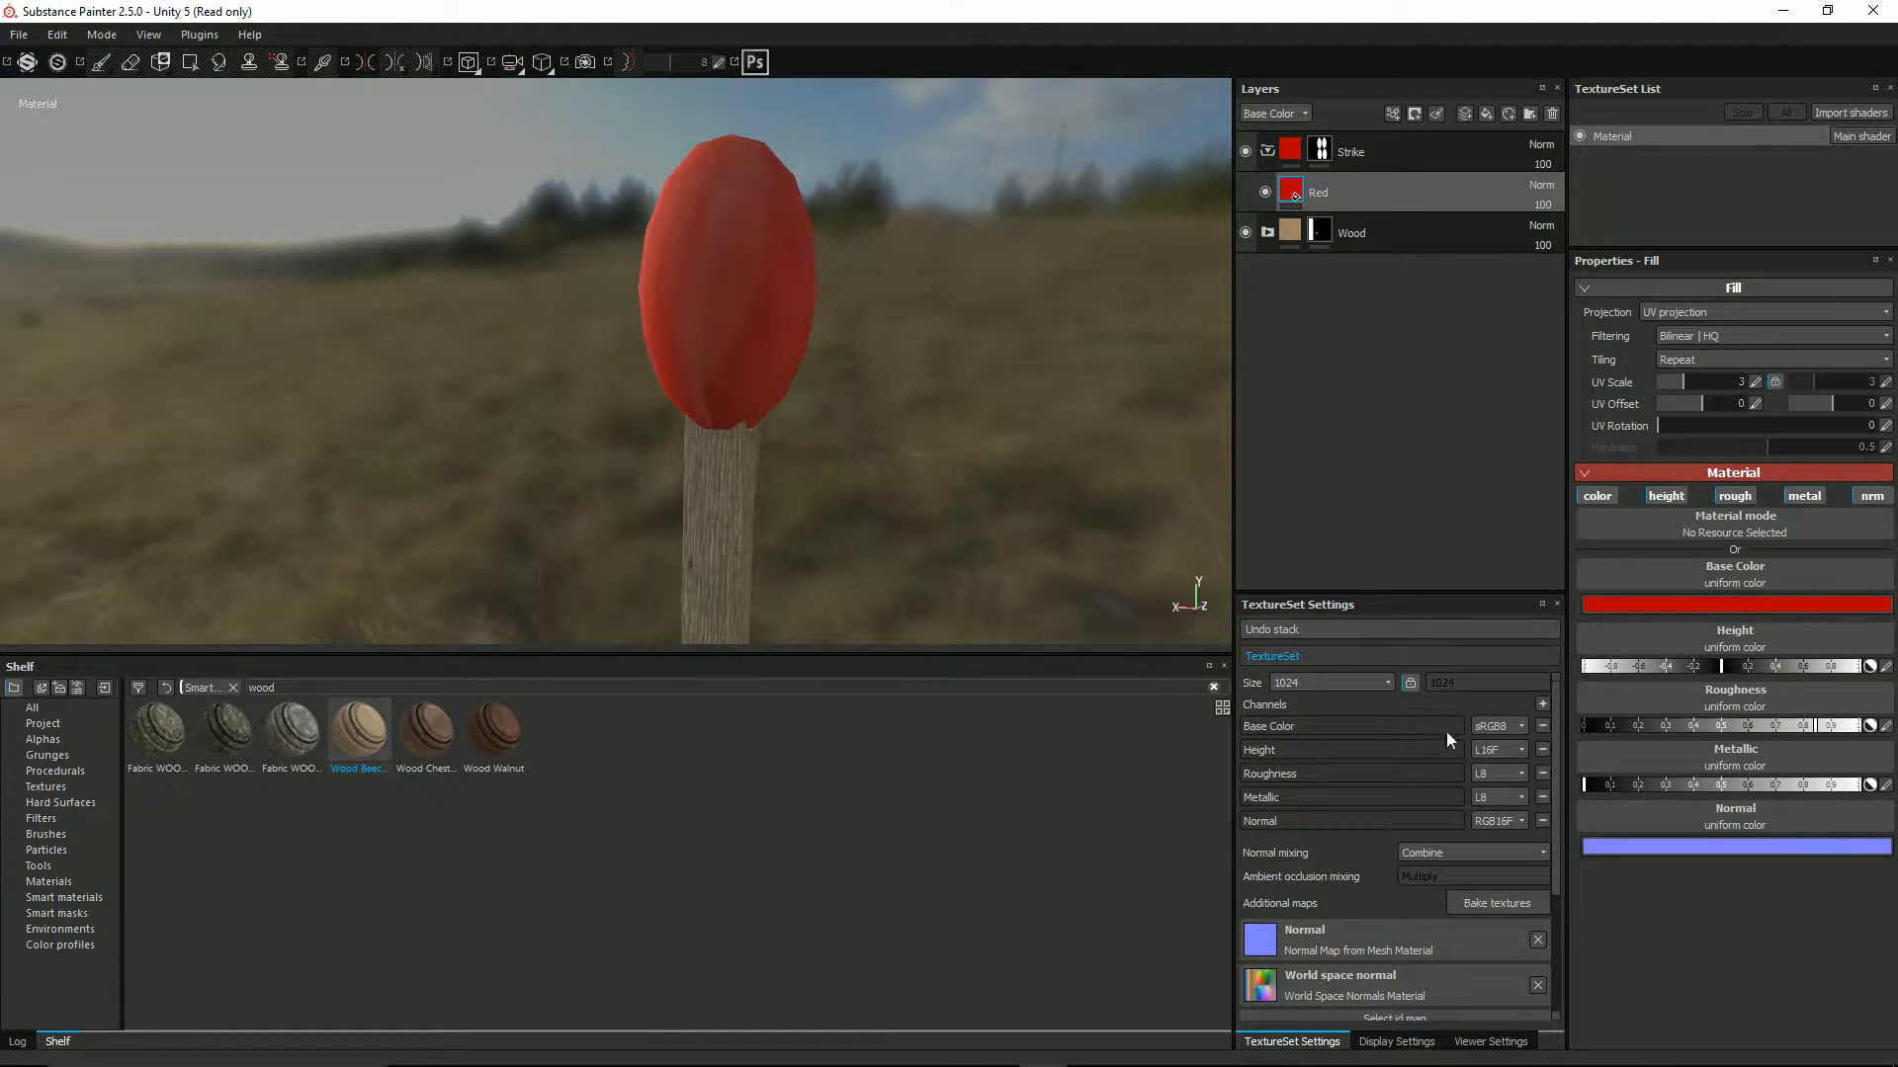
Set the Red layer's metallic to about 0.1 and its roughness to about 0.82, checking the head from several angles
{"action": "left_click_drag", "start_coordinate": [1592, 781], "coordinate": [1895, 781]}
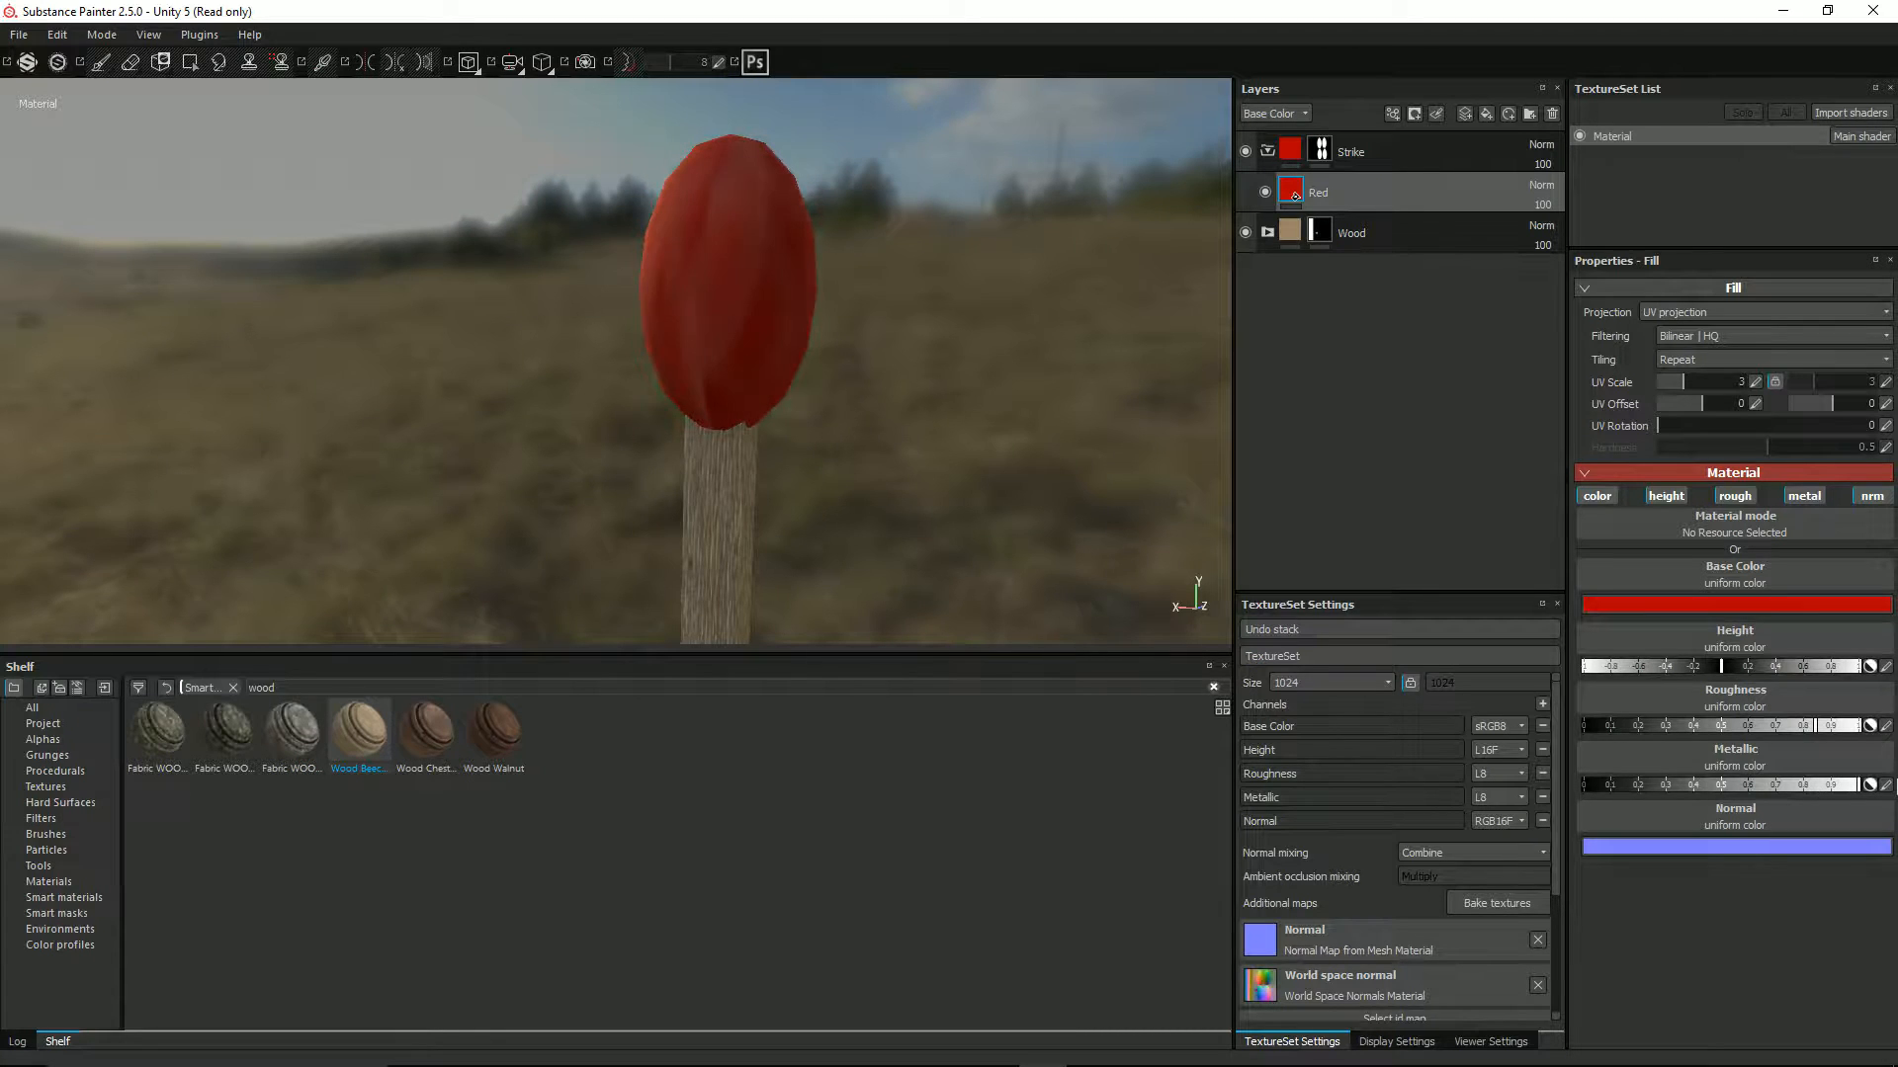
{"action": "left_click", "coordinate": [1610, 785]}
{"action": "mouse_move", "coordinate": [1827, 728]}
{"action": "left_mouse_down"}
{"action": "mouse_move", "coordinate": [1865, 729]}
{"action": "mouse_move", "coordinate": [1740, 730]}
{"action": "mouse_move", "coordinate": [1863, 730]}
{"action": "mouse_move", "coordinate": [1754, 731]}
{"action": "mouse_move", "coordinate": [1810, 731]}
{"action": "left_mouse_up"}
{"action": "left_click_drag", "start_coordinate": [633, 148], "coordinate": [457, 250], "text": "alt"}
{"action": "scroll", "coordinate": [842, 275], "scroll_direction": "up", "scroll_amount": 2}
{"action": "scroll", "coordinate": [858, 278], "scroll_direction": "down", "scroll_amount": 6}
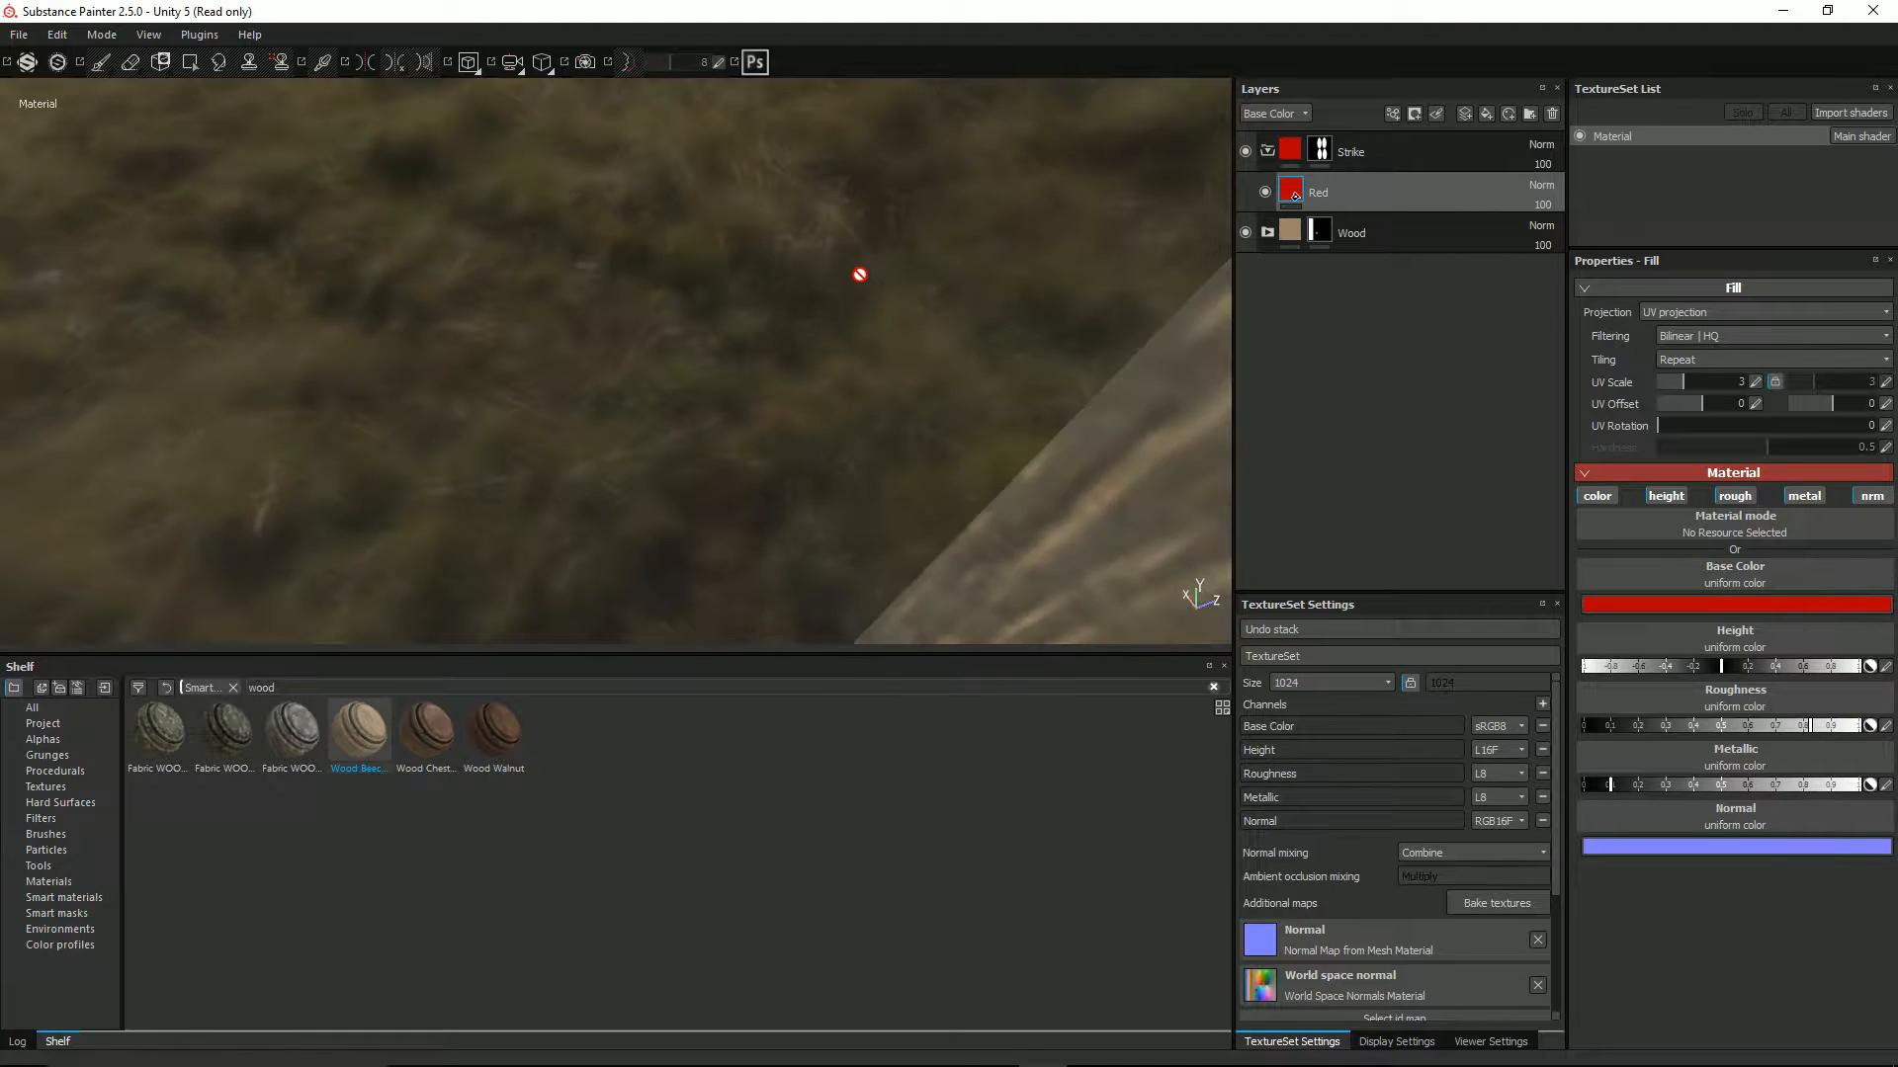
{"action": "scroll", "coordinate": [860, 286], "scroll_direction": "down", "scroll_amount": 8}
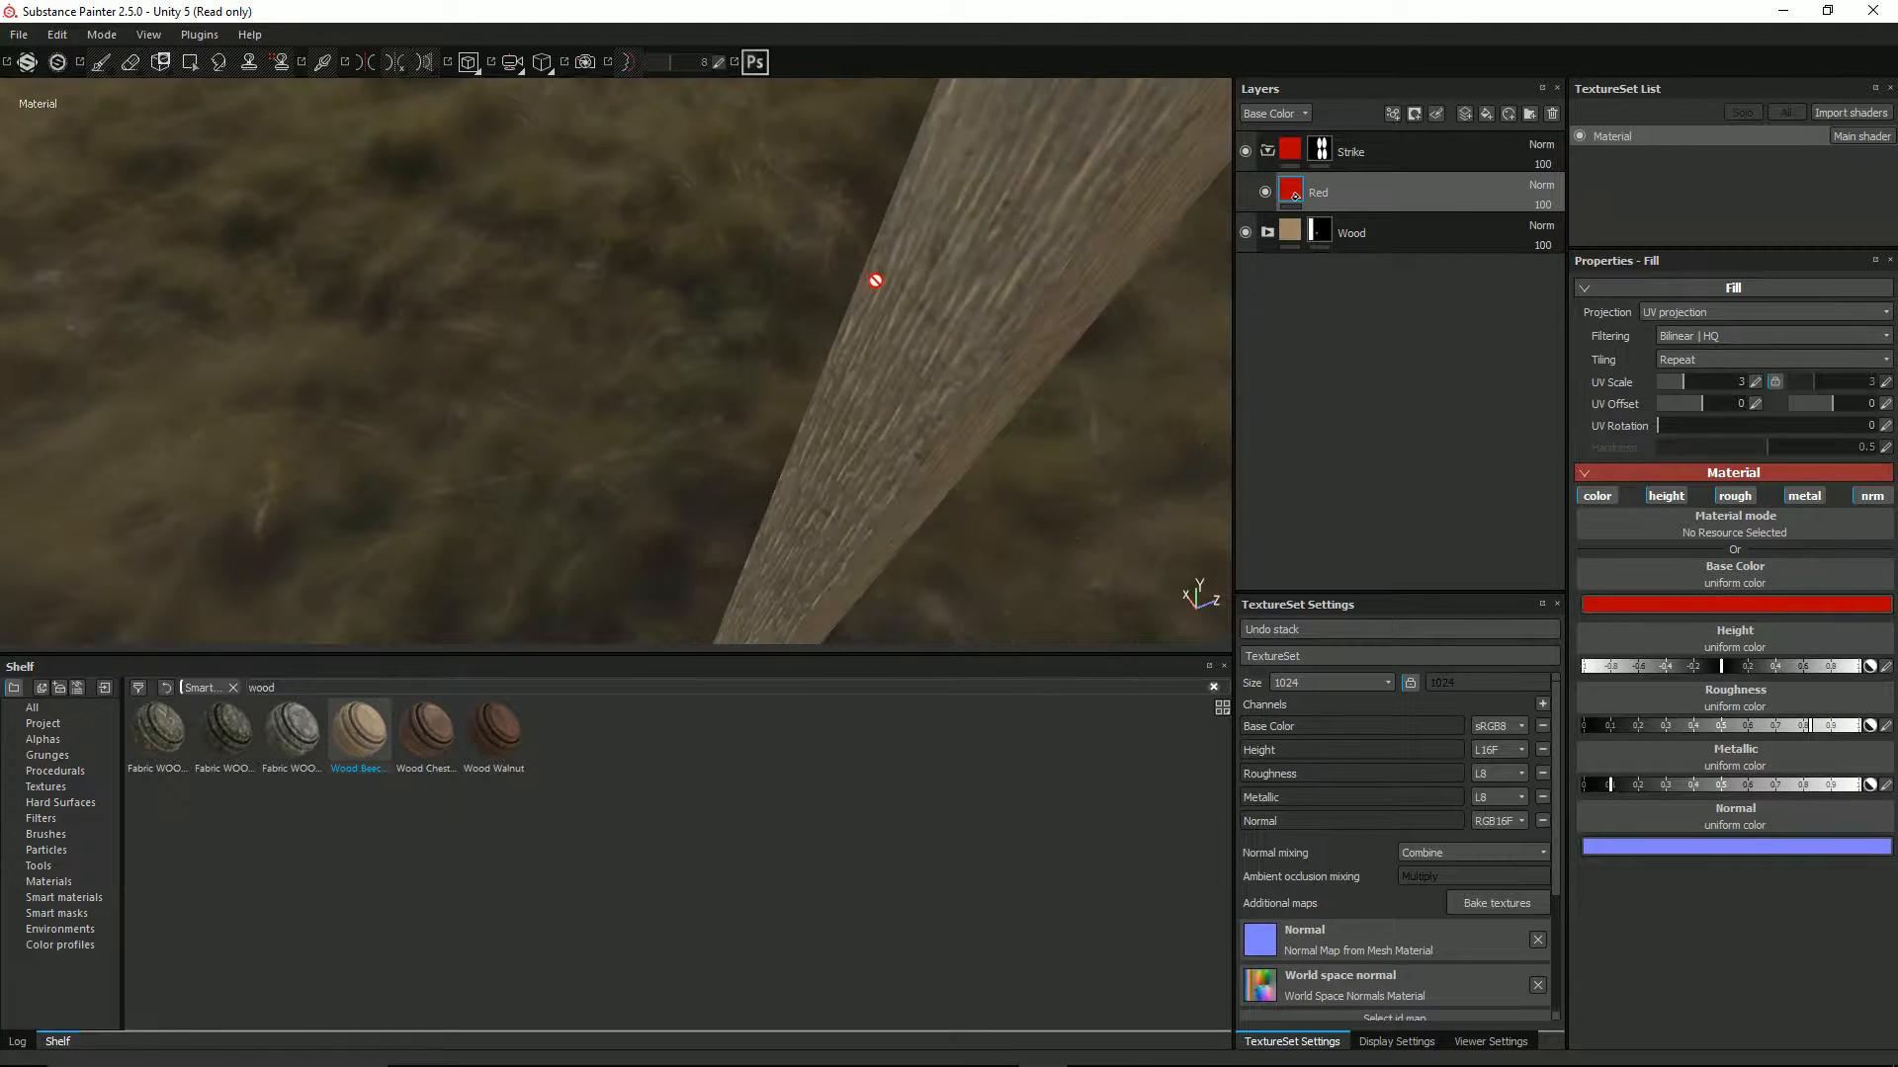
{"action": "left_click_drag", "start_coordinate": [689, 314], "coordinate": [1039, 284], "text": "alt"}
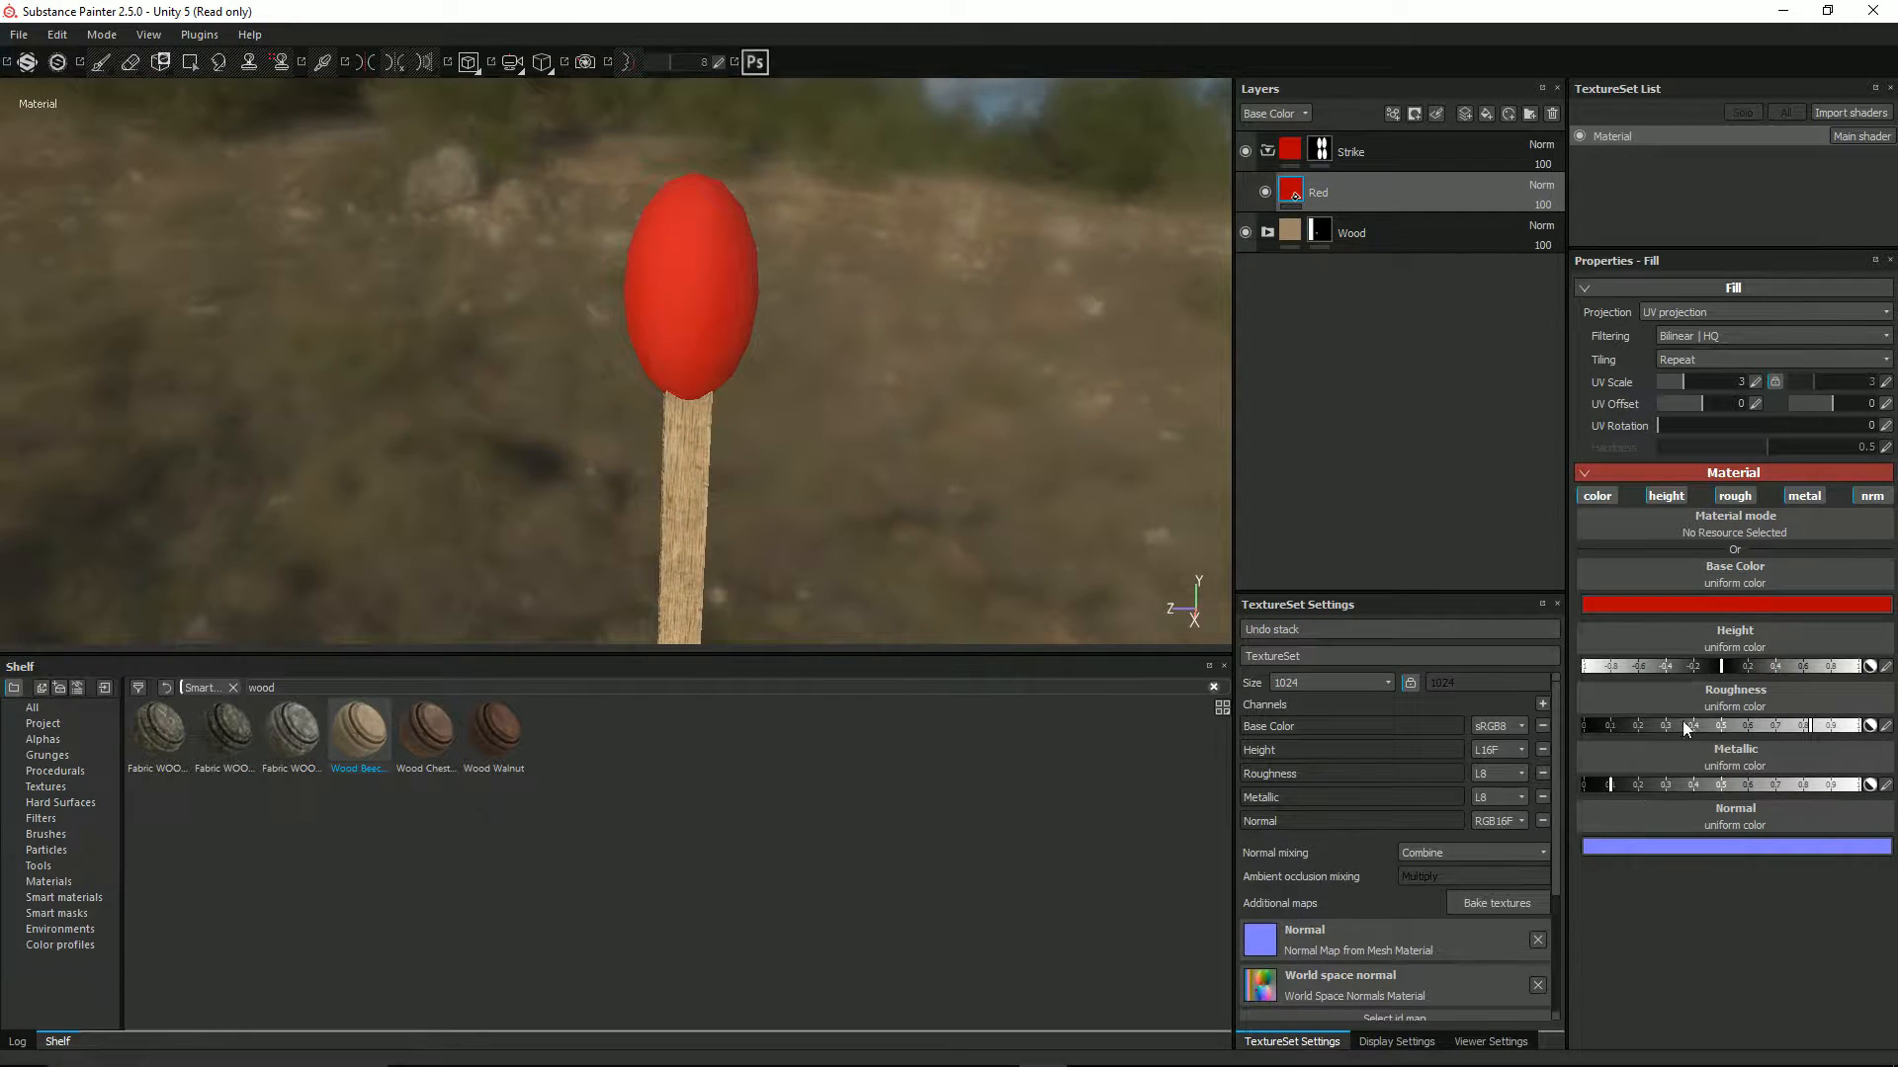
Darken the Red layer's base color to R 0.174, G 0 and B 0
{"action": "left_click", "coordinate": [1707, 604]}
{"action": "left_click_drag", "start_coordinate": [1792, 570], "coordinate": [1797, 604]}
{"action": "left_click_drag", "start_coordinate": [877, 387], "coordinate": [527, 323], "text": "alt"}
{"action": "scroll", "coordinate": [571, 288], "scroll_direction": "up", "scroll_amount": 3}
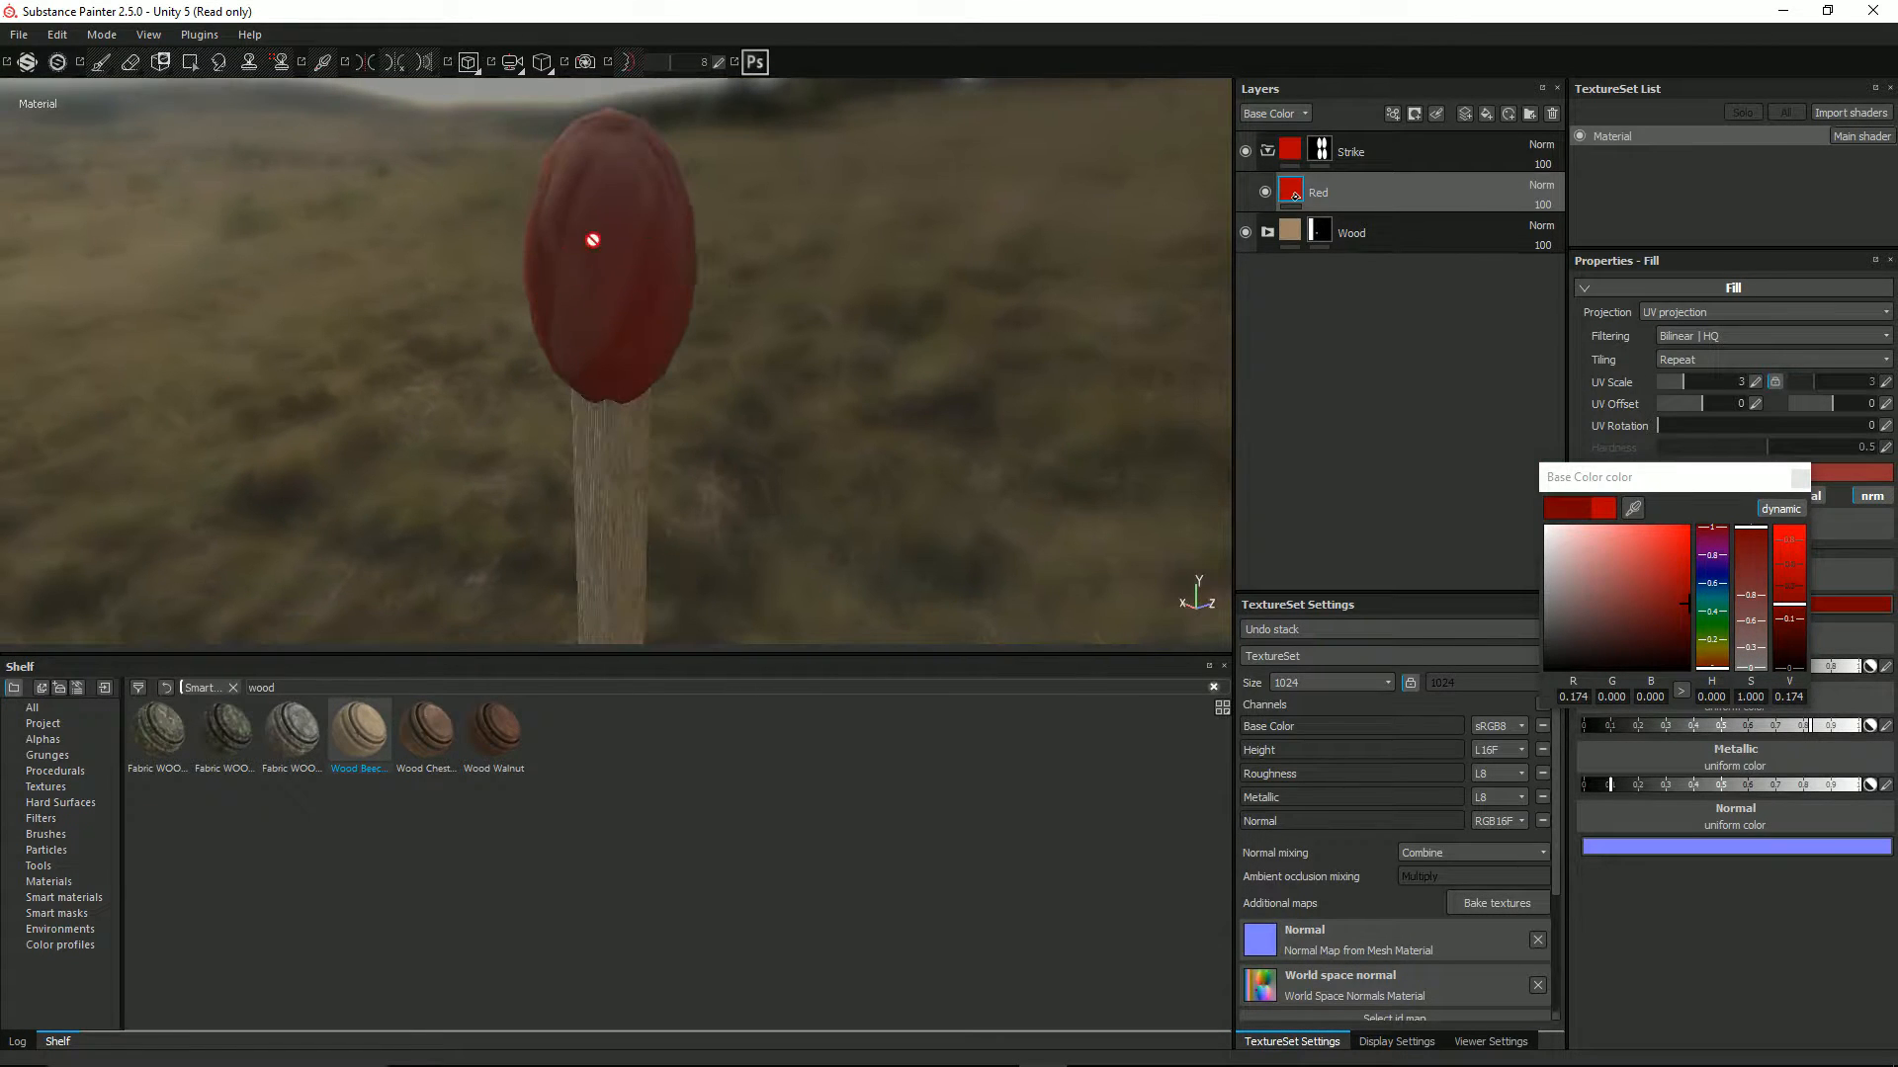
{"action": "left_click_drag", "start_coordinate": [619, 237], "coordinate": [970, 260], "text": "alt"}
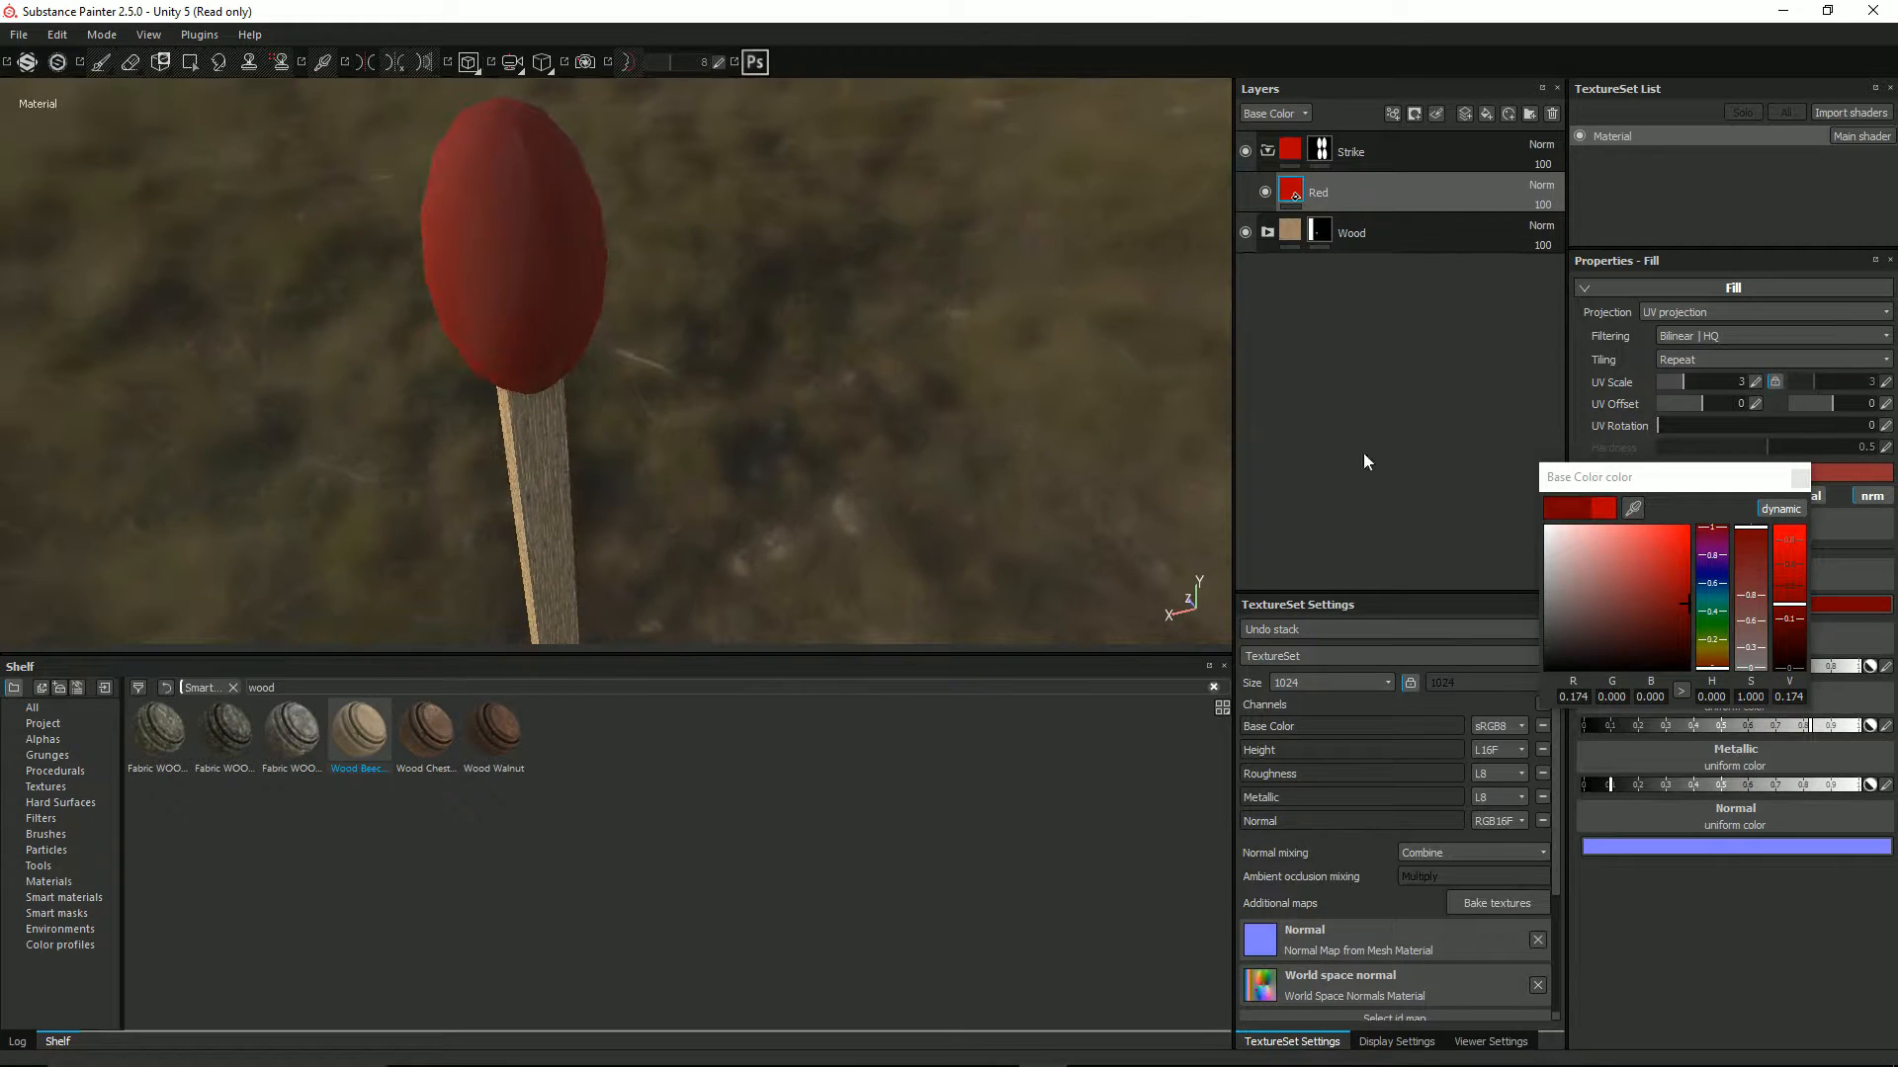
{"action": "left_click", "coordinate": [1799, 479]}
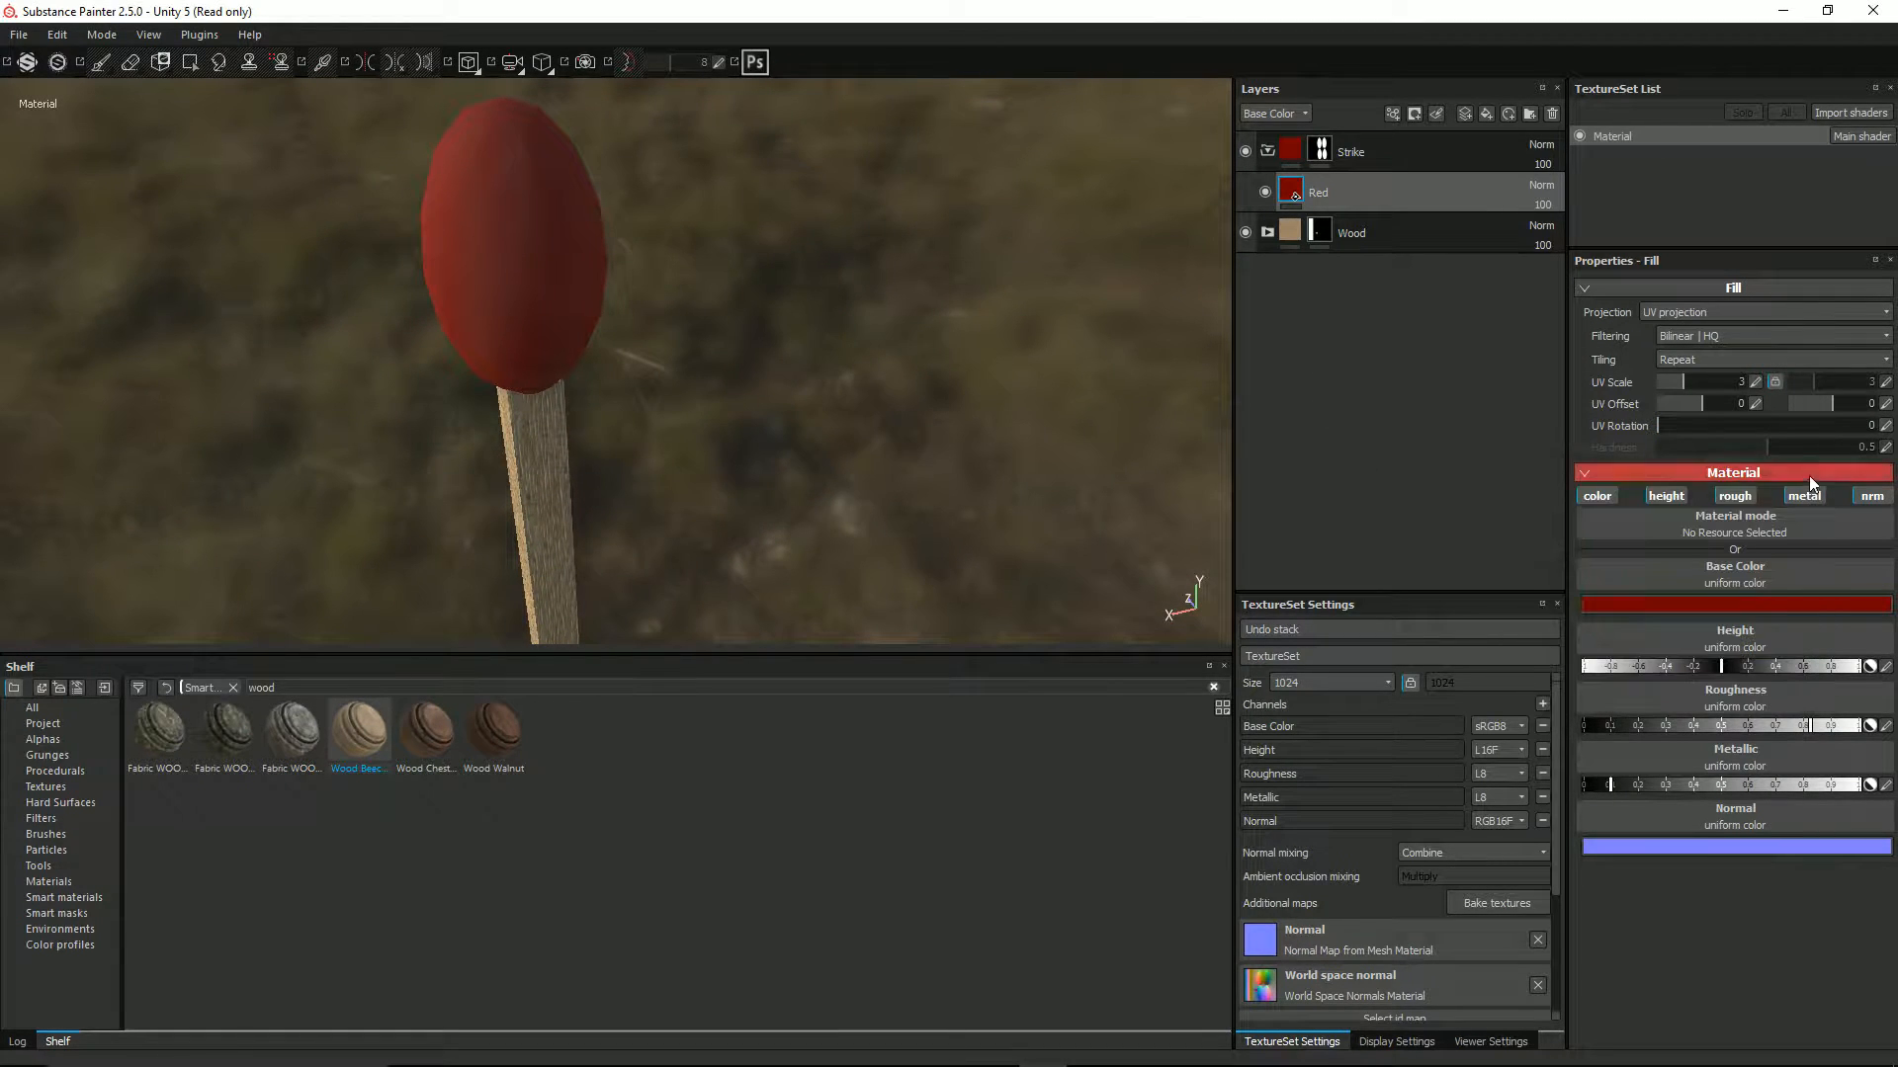
Switch the Red layer to tri-planar projection and check the match head from all sides
{"action": "left_click_drag", "start_coordinate": [560, 244], "coordinate": [403, 232], "text": "alt"}
{"action": "left_click", "coordinate": [1713, 312]}
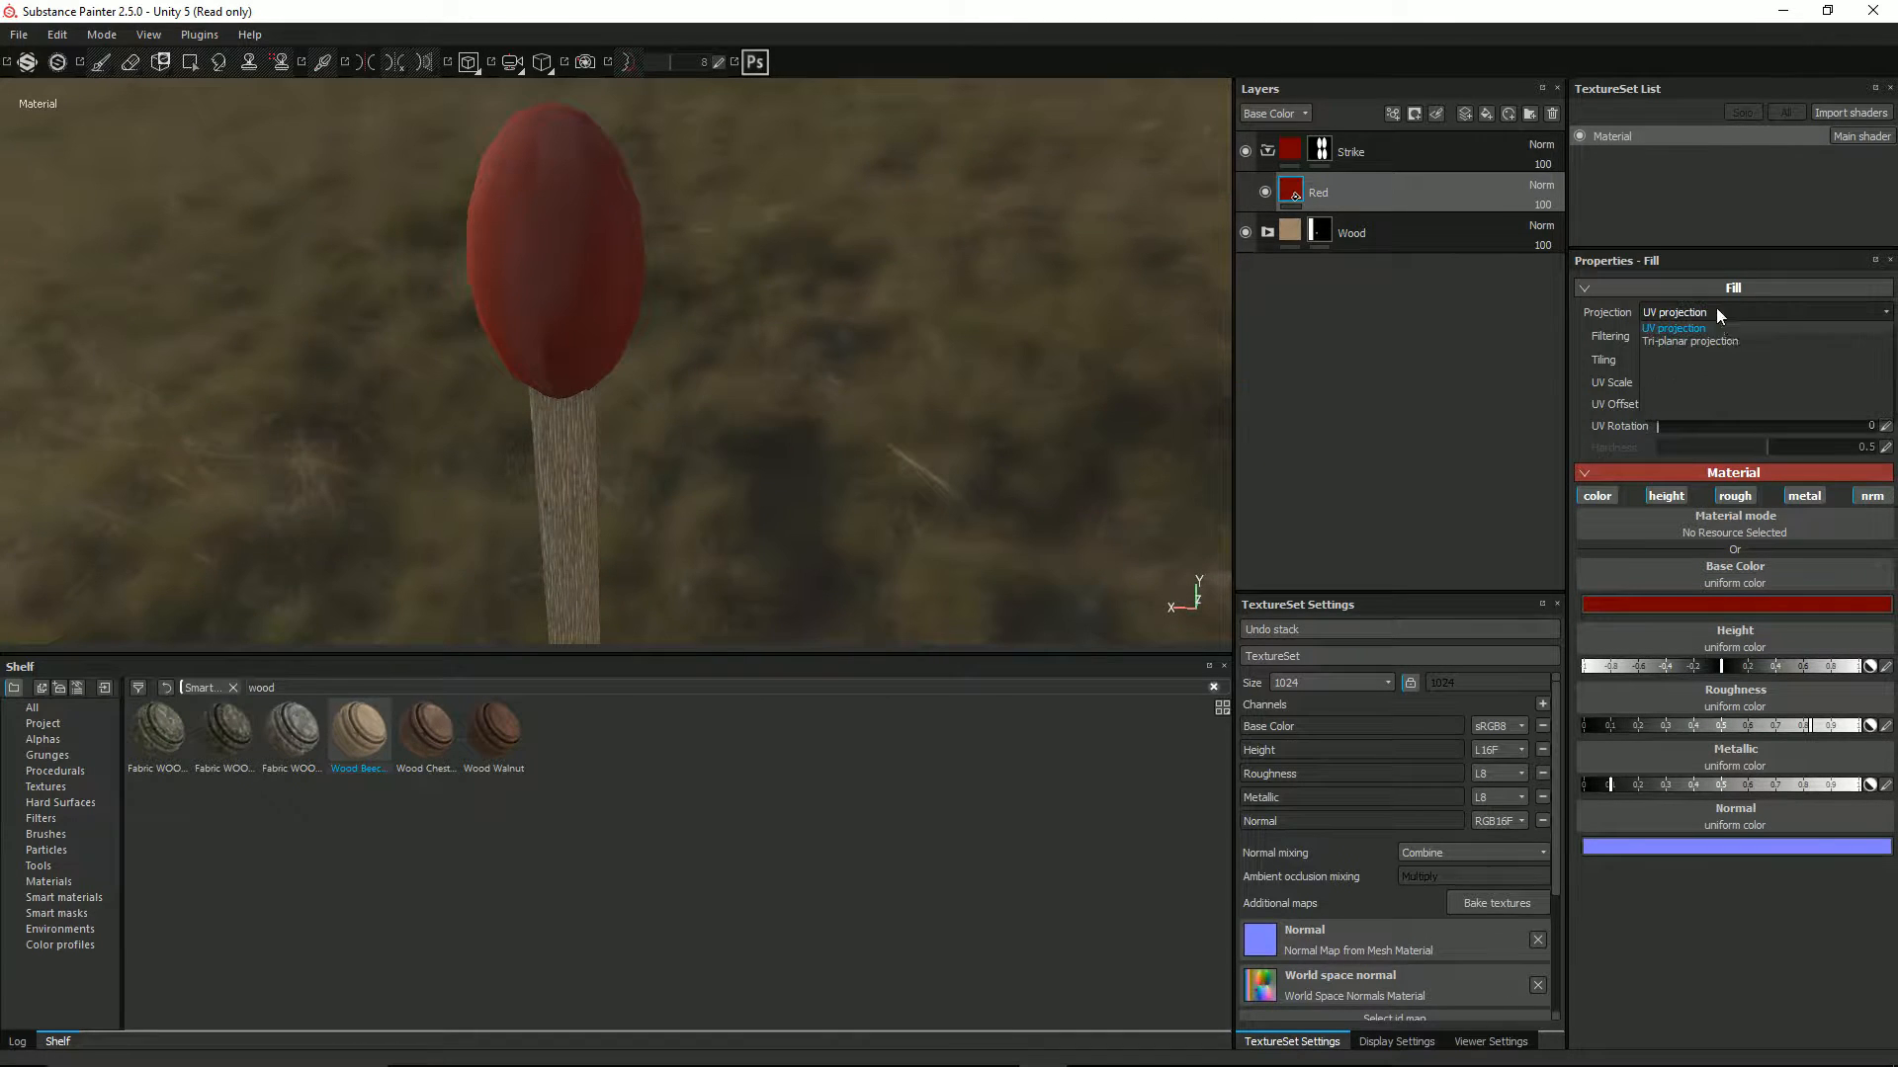
{"action": "left_click", "coordinate": [1728, 342]}
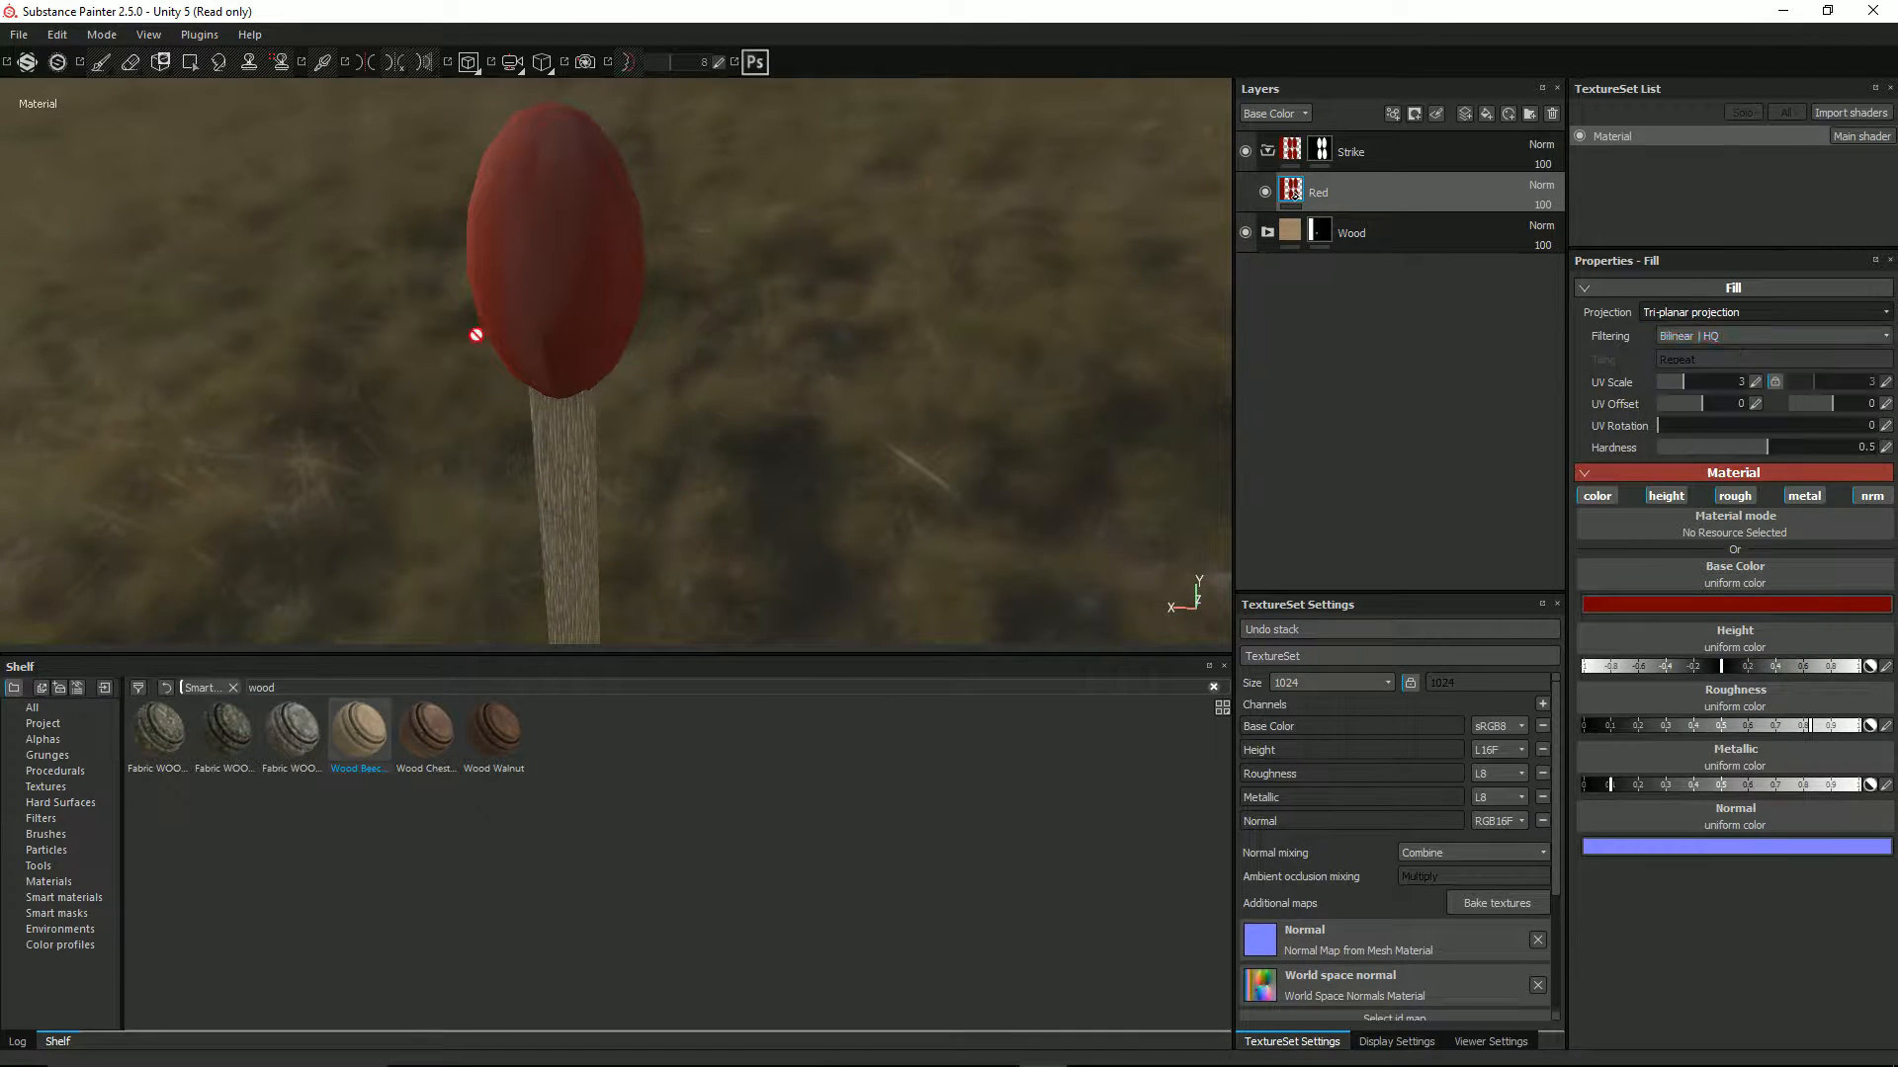
{"action": "left_click_drag", "start_coordinate": [475, 330], "coordinate": [994, 317], "text": "alt"}
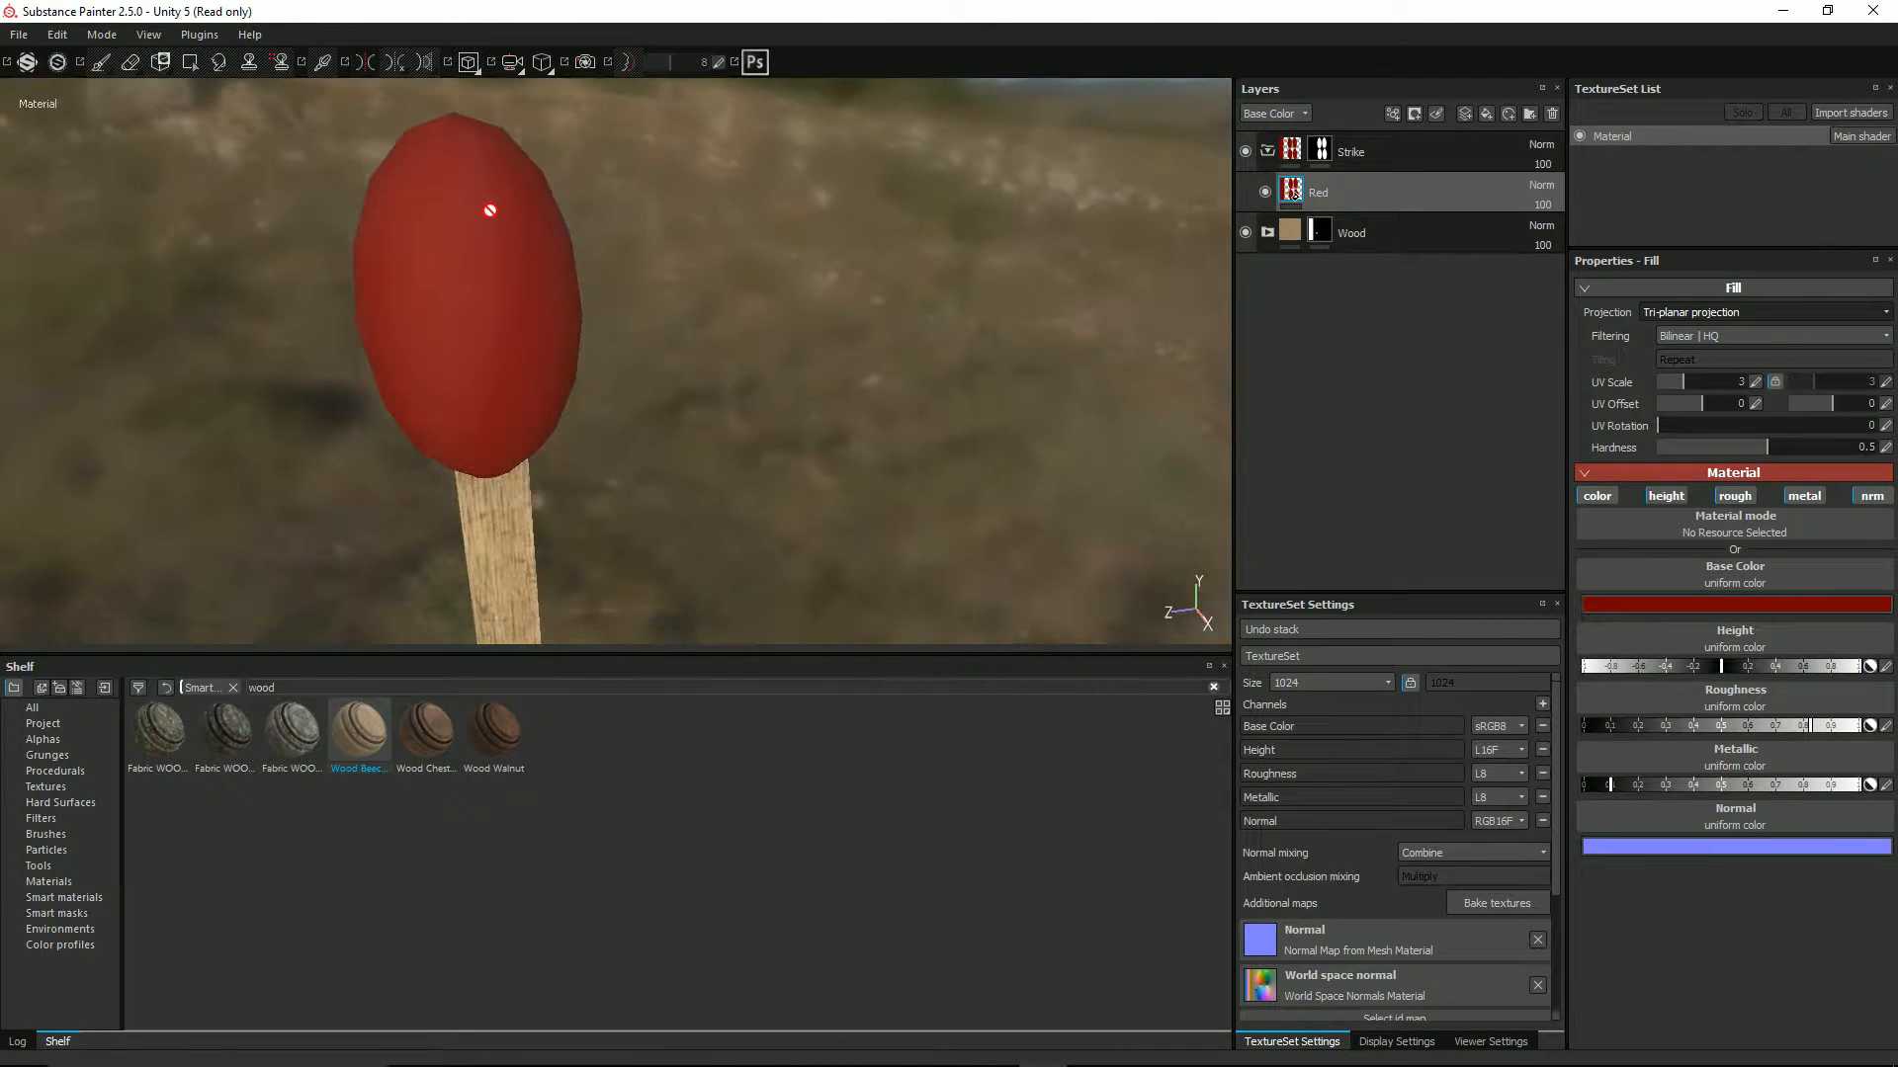
{"action": "left_click_drag", "start_coordinate": [490, 209], "coordinate": [686, 326], "text": "alt"}
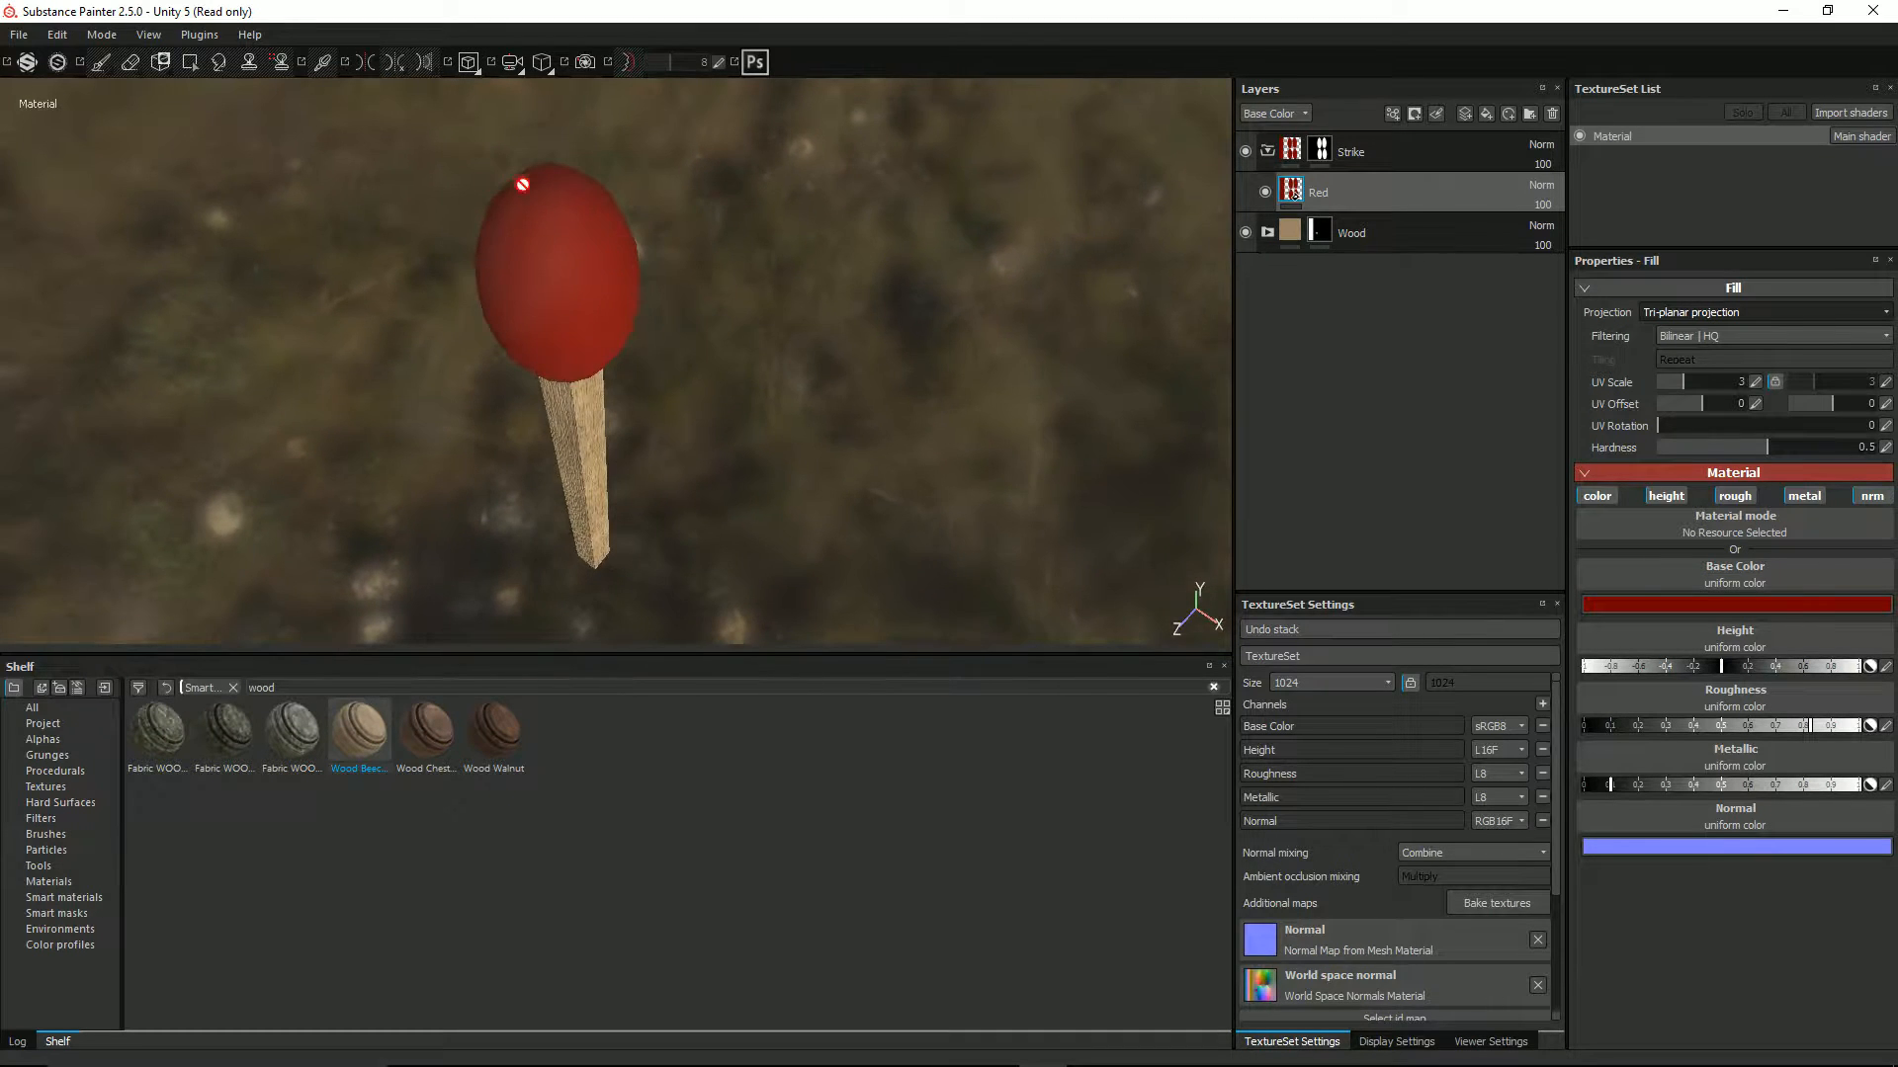
{"action": "left_click_drag", "start_coordinate": [550, 312], "coordinate": [534, 276], "text": "alt"}
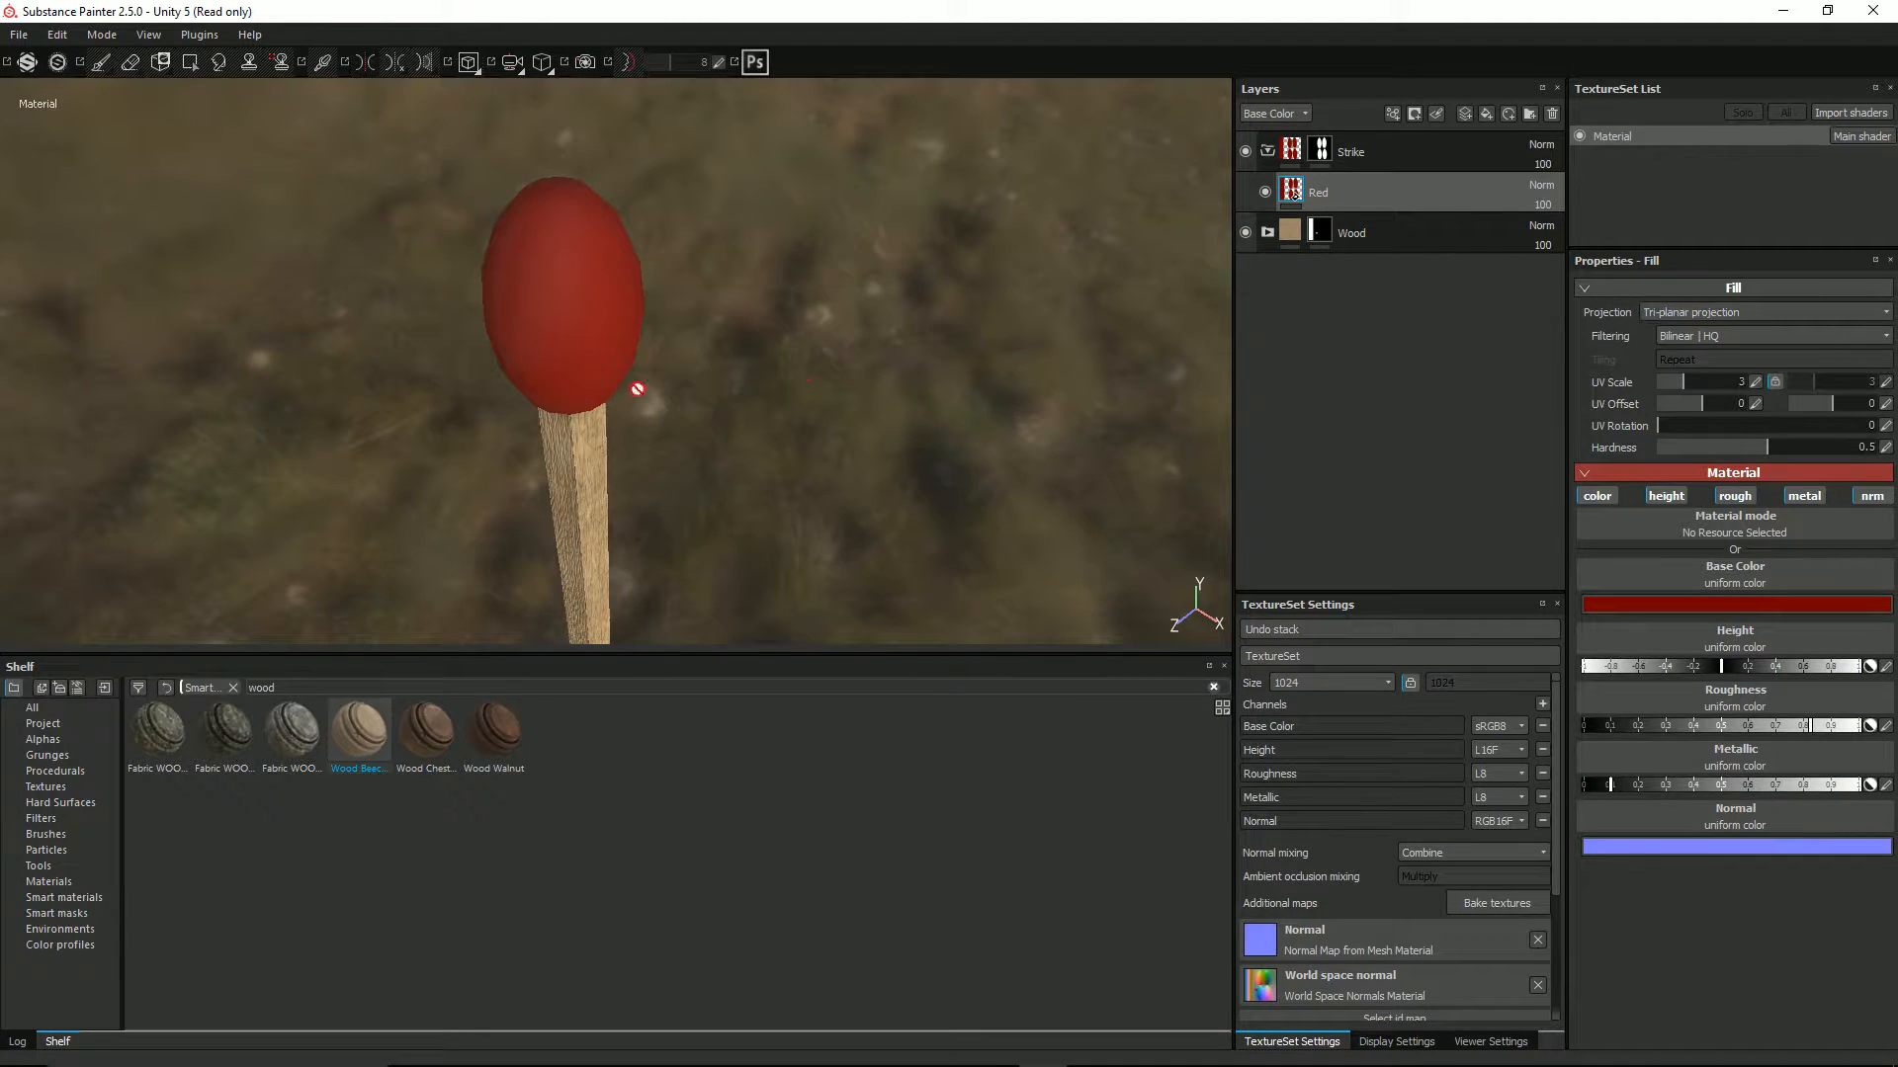
{"action": "mouse_move", "coordinate": [778, 373]}
{"action": "left_mouse_down", "text": "alt"}
{"action": "mouse_move", "coordinate": [746, 403]}
{"action": "mouse_move", "coordinate": [711, 339]}
{"action": "mouse_move", "coordinate": [757, 369]}
{"action": "left_mouse_up", "text": "alt"}
{"action": "middle_click_drag", "start_coordinate": [757, 369], "coordinate": [818, 157], "text": "alt"}
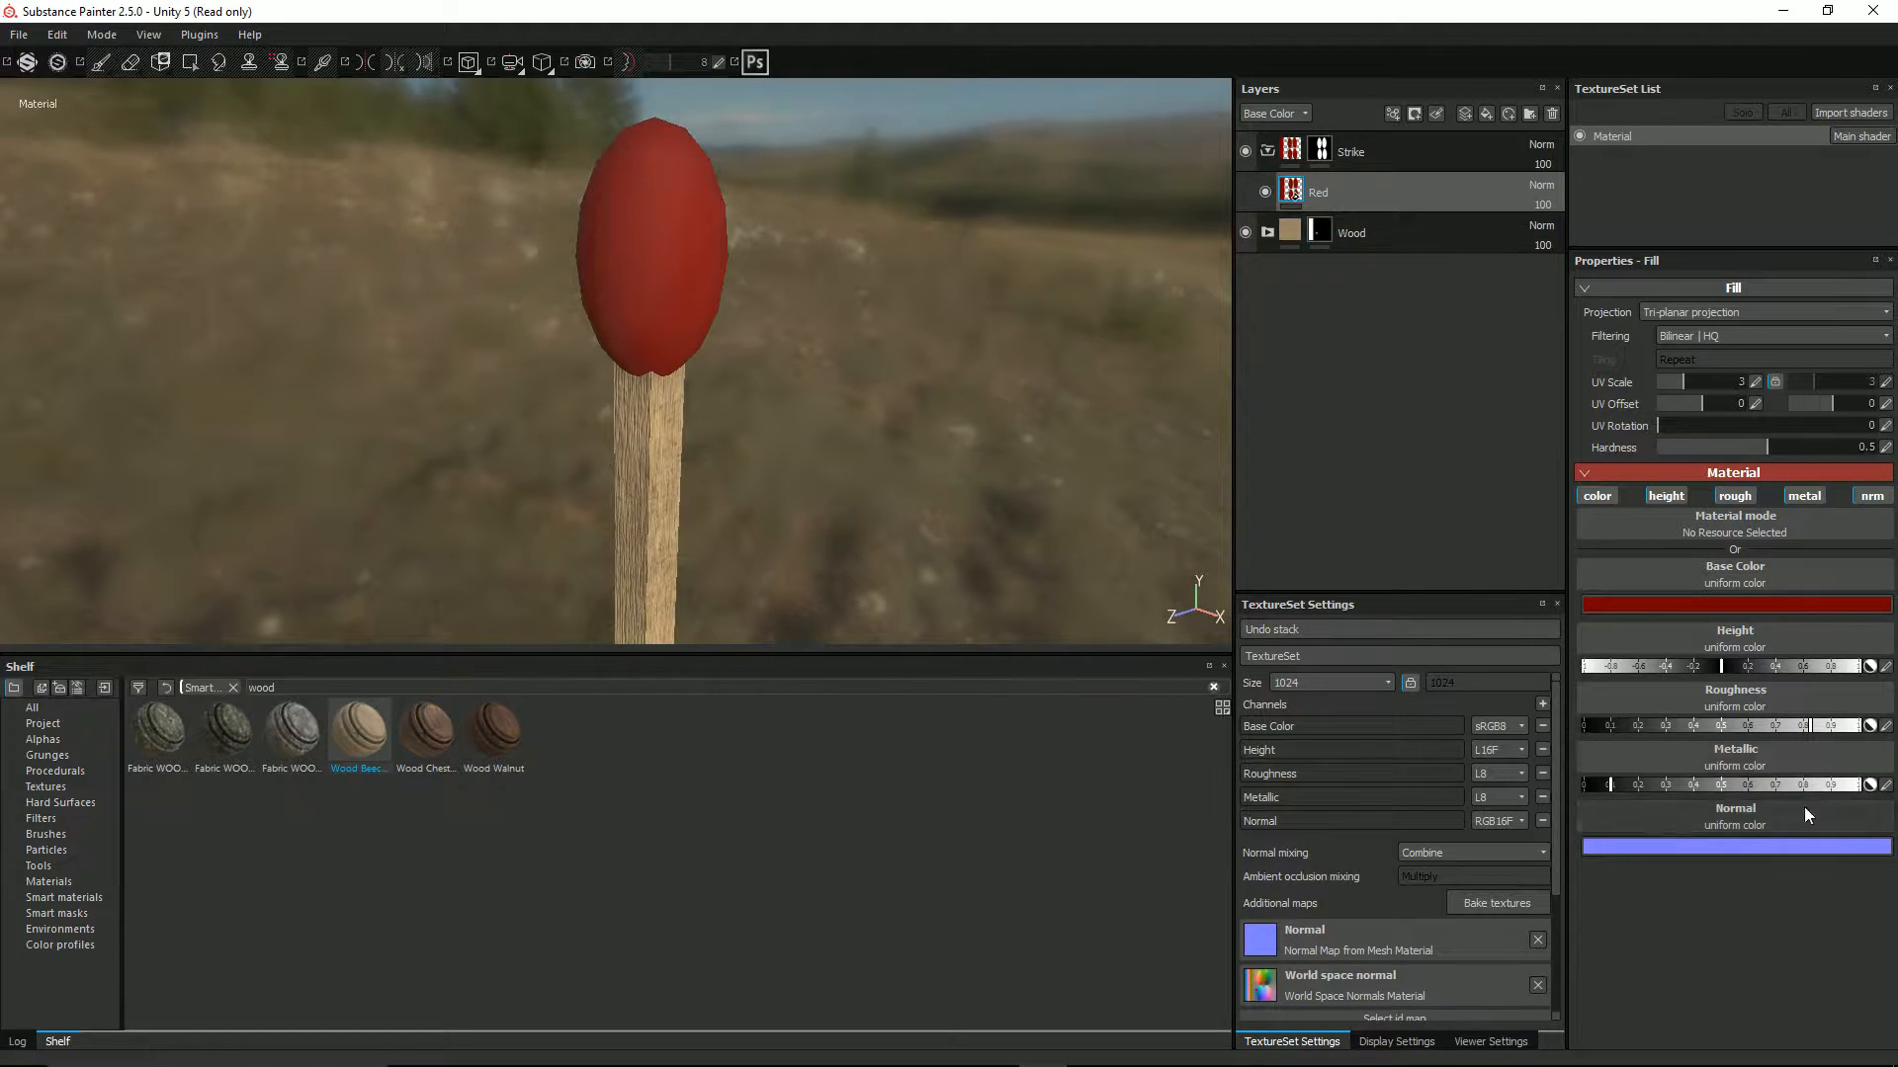
Disable the Red layer's normal channel and apply the Fractal sum 2 procedural texture to its height
{"action": "left_click", "coordinate": [1866, 496]}
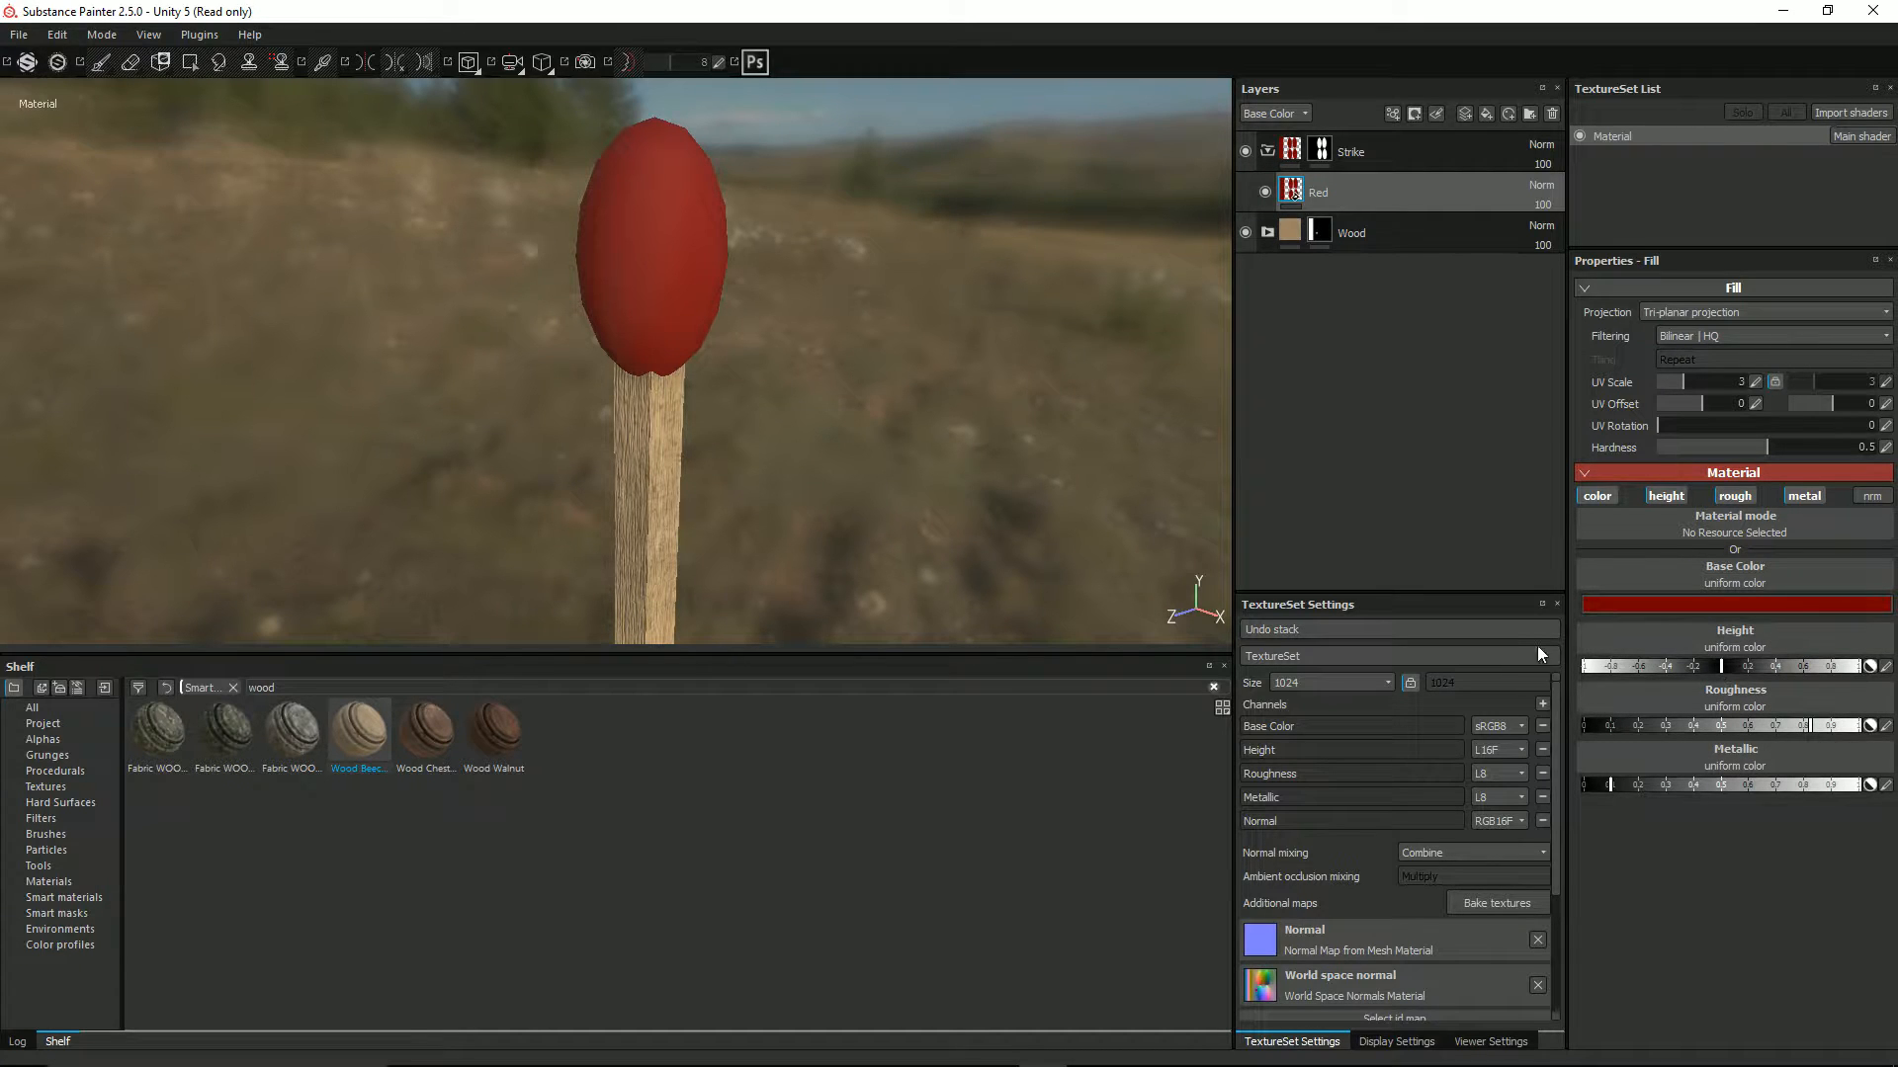
{"action": "left_click", "coordinate": [1759, 637]}
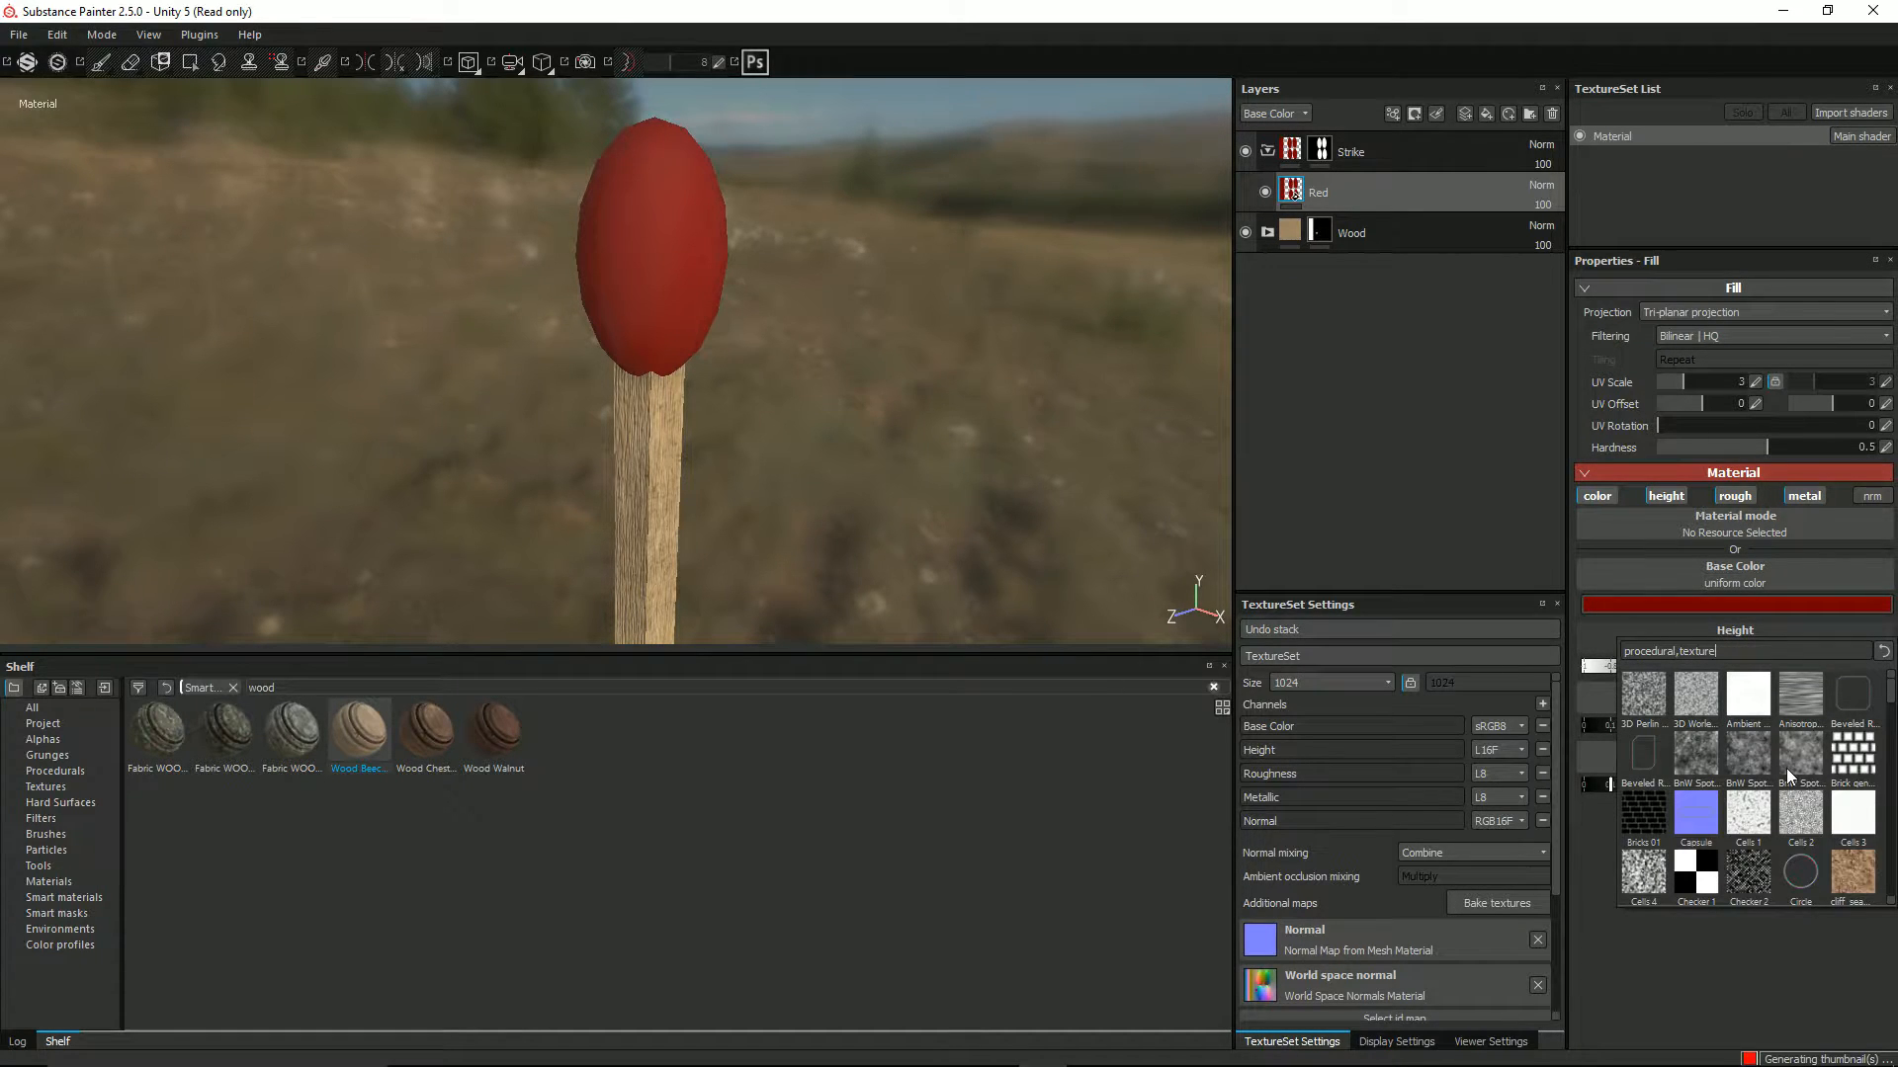
{"action": "scroll", "coordinate": [1787, 768], "scroll_direction": "down", "scroll_amount": 5}
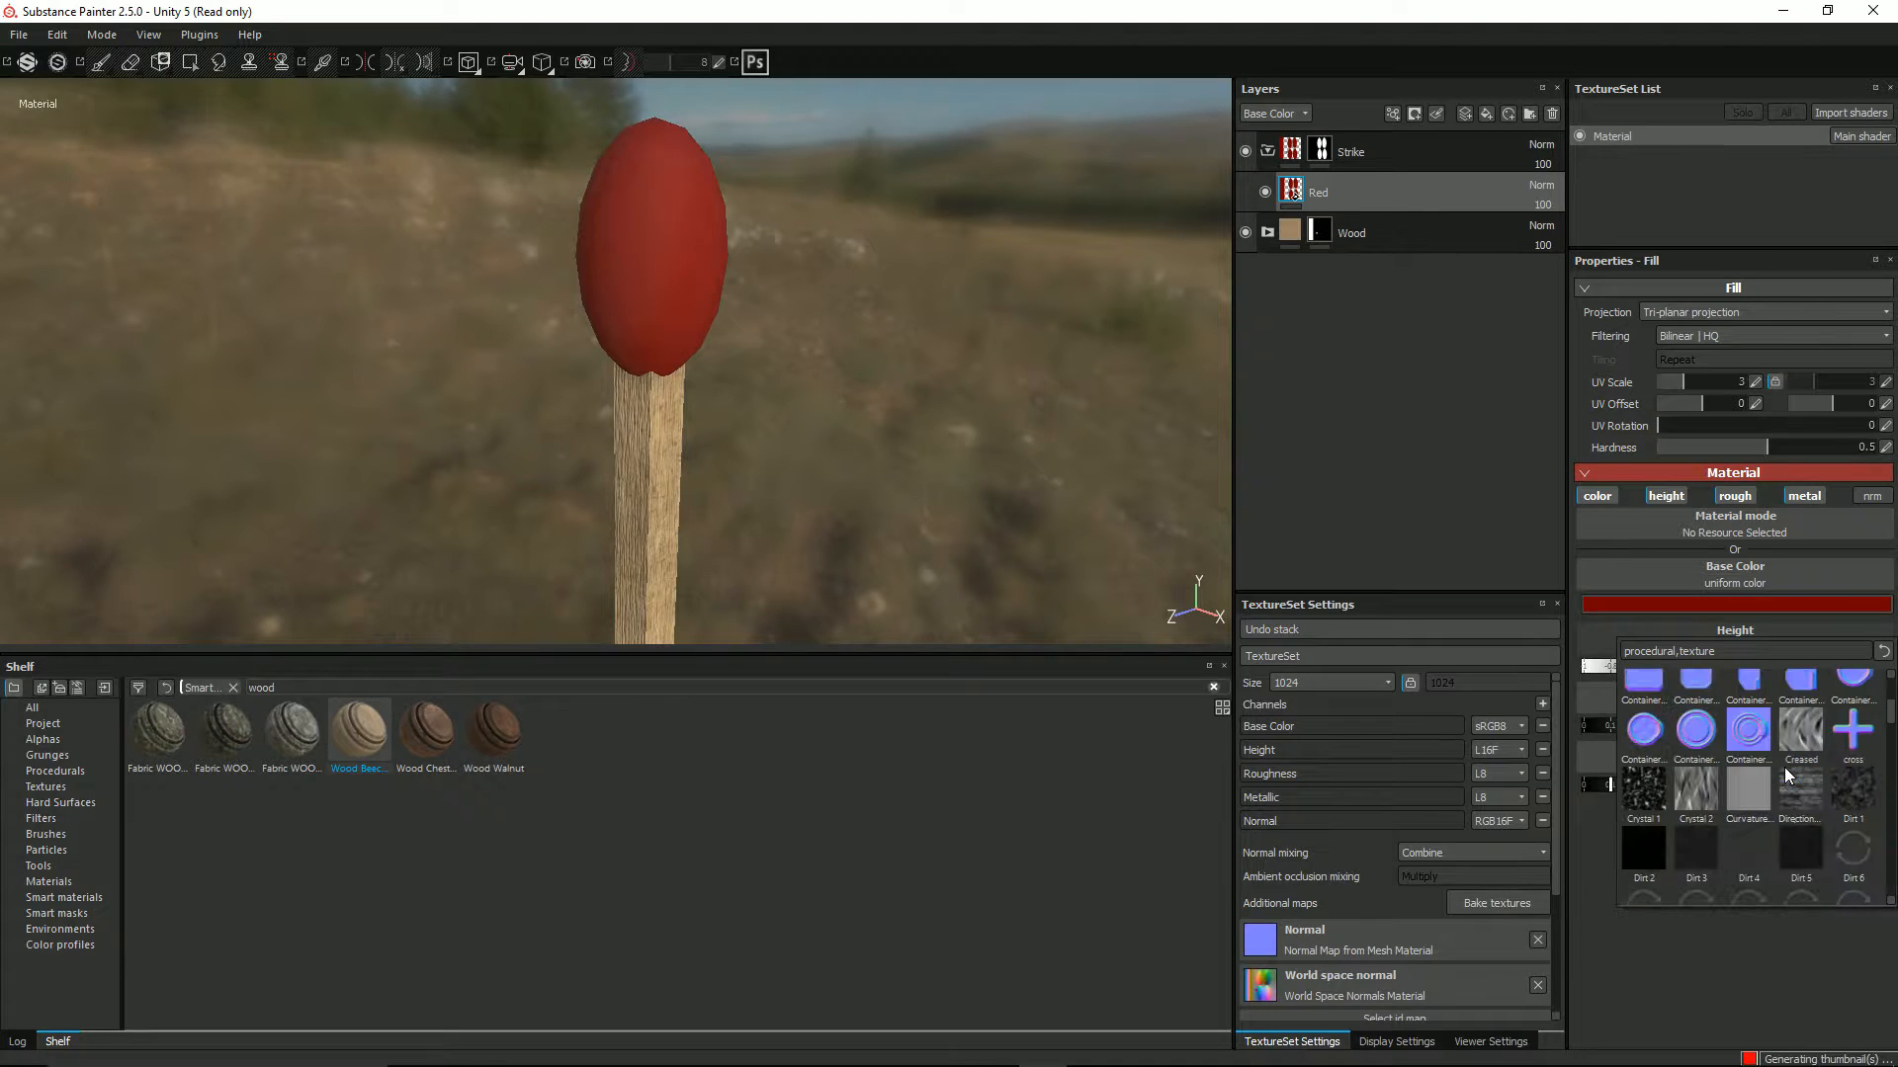
{"action": "scroll", "coordinate": [1783, 767], "scroll_direction": "down", "scroll_amount": 5}
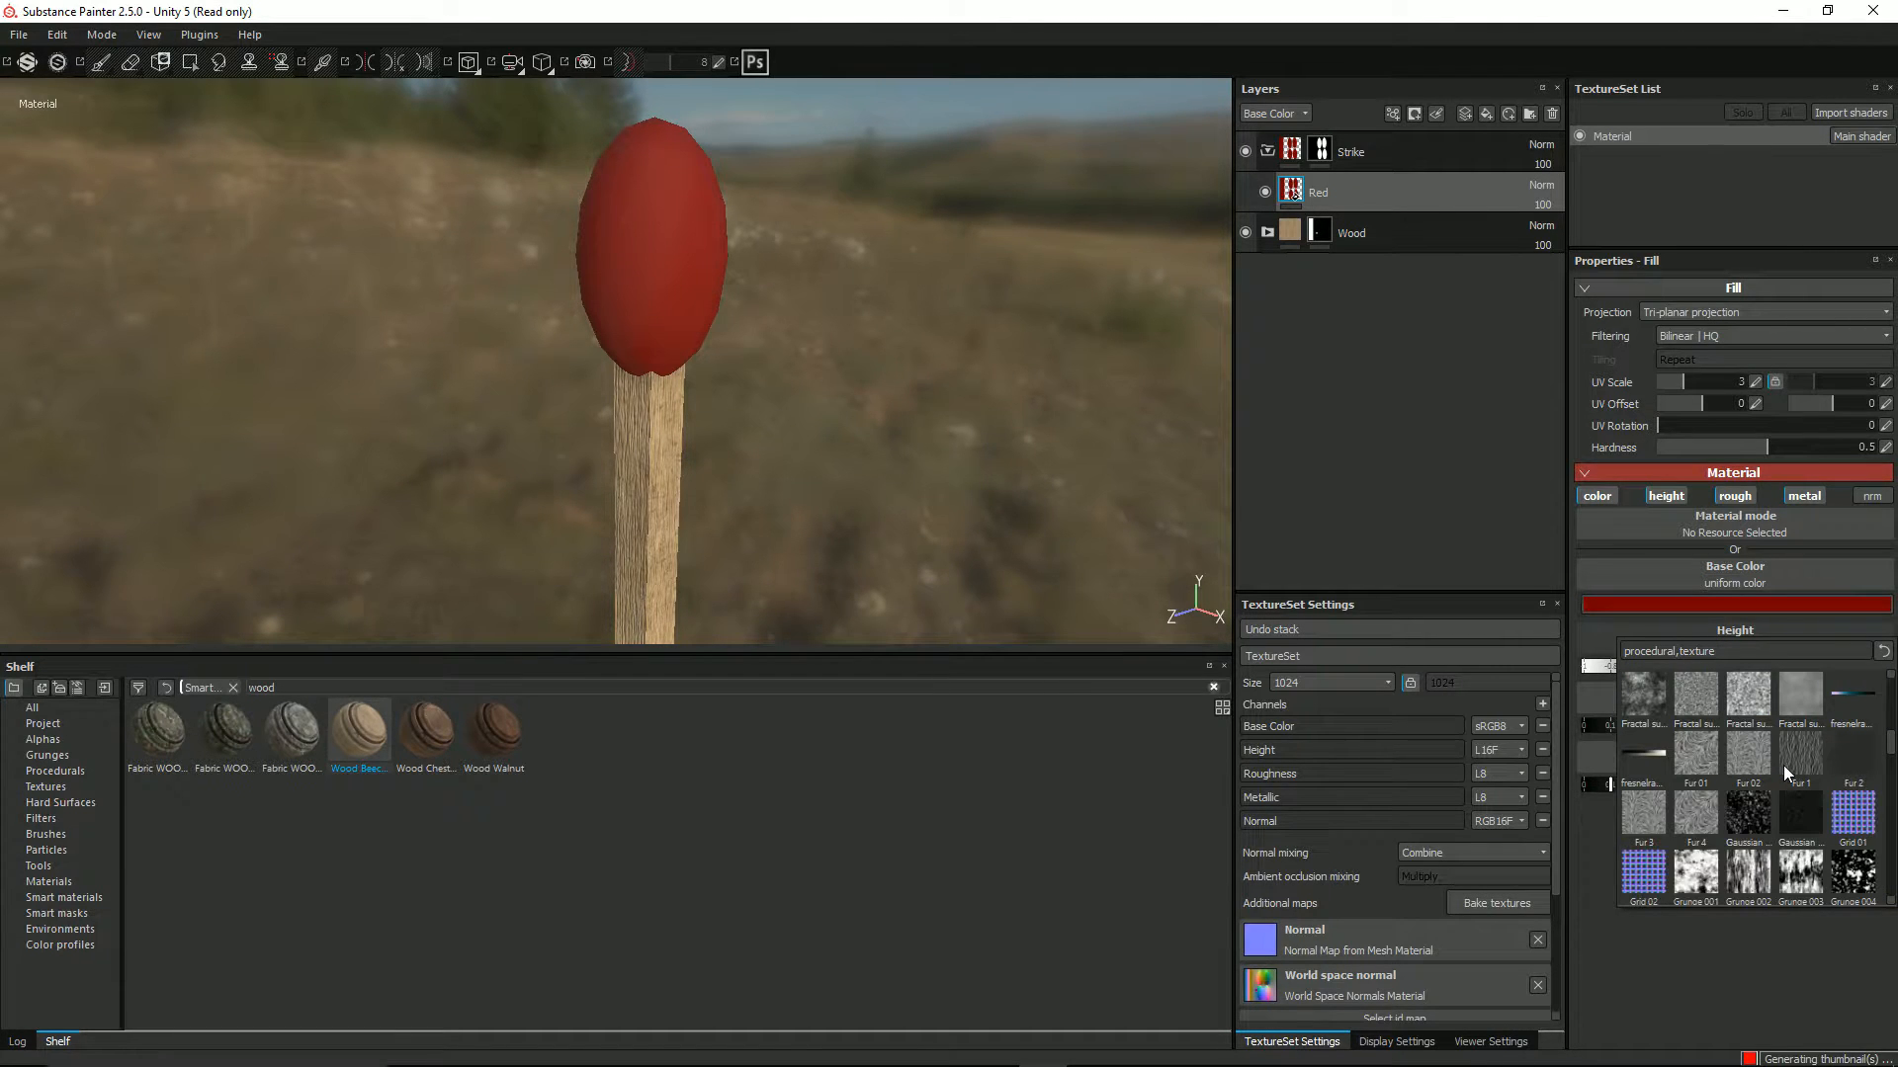
{"action": "left_click", "coordinate": [1651, 690]}
{"action": "left_click_drag", "start_coordinate": [949, 395], "coordinate": [1156, 435], "text": "alt"}
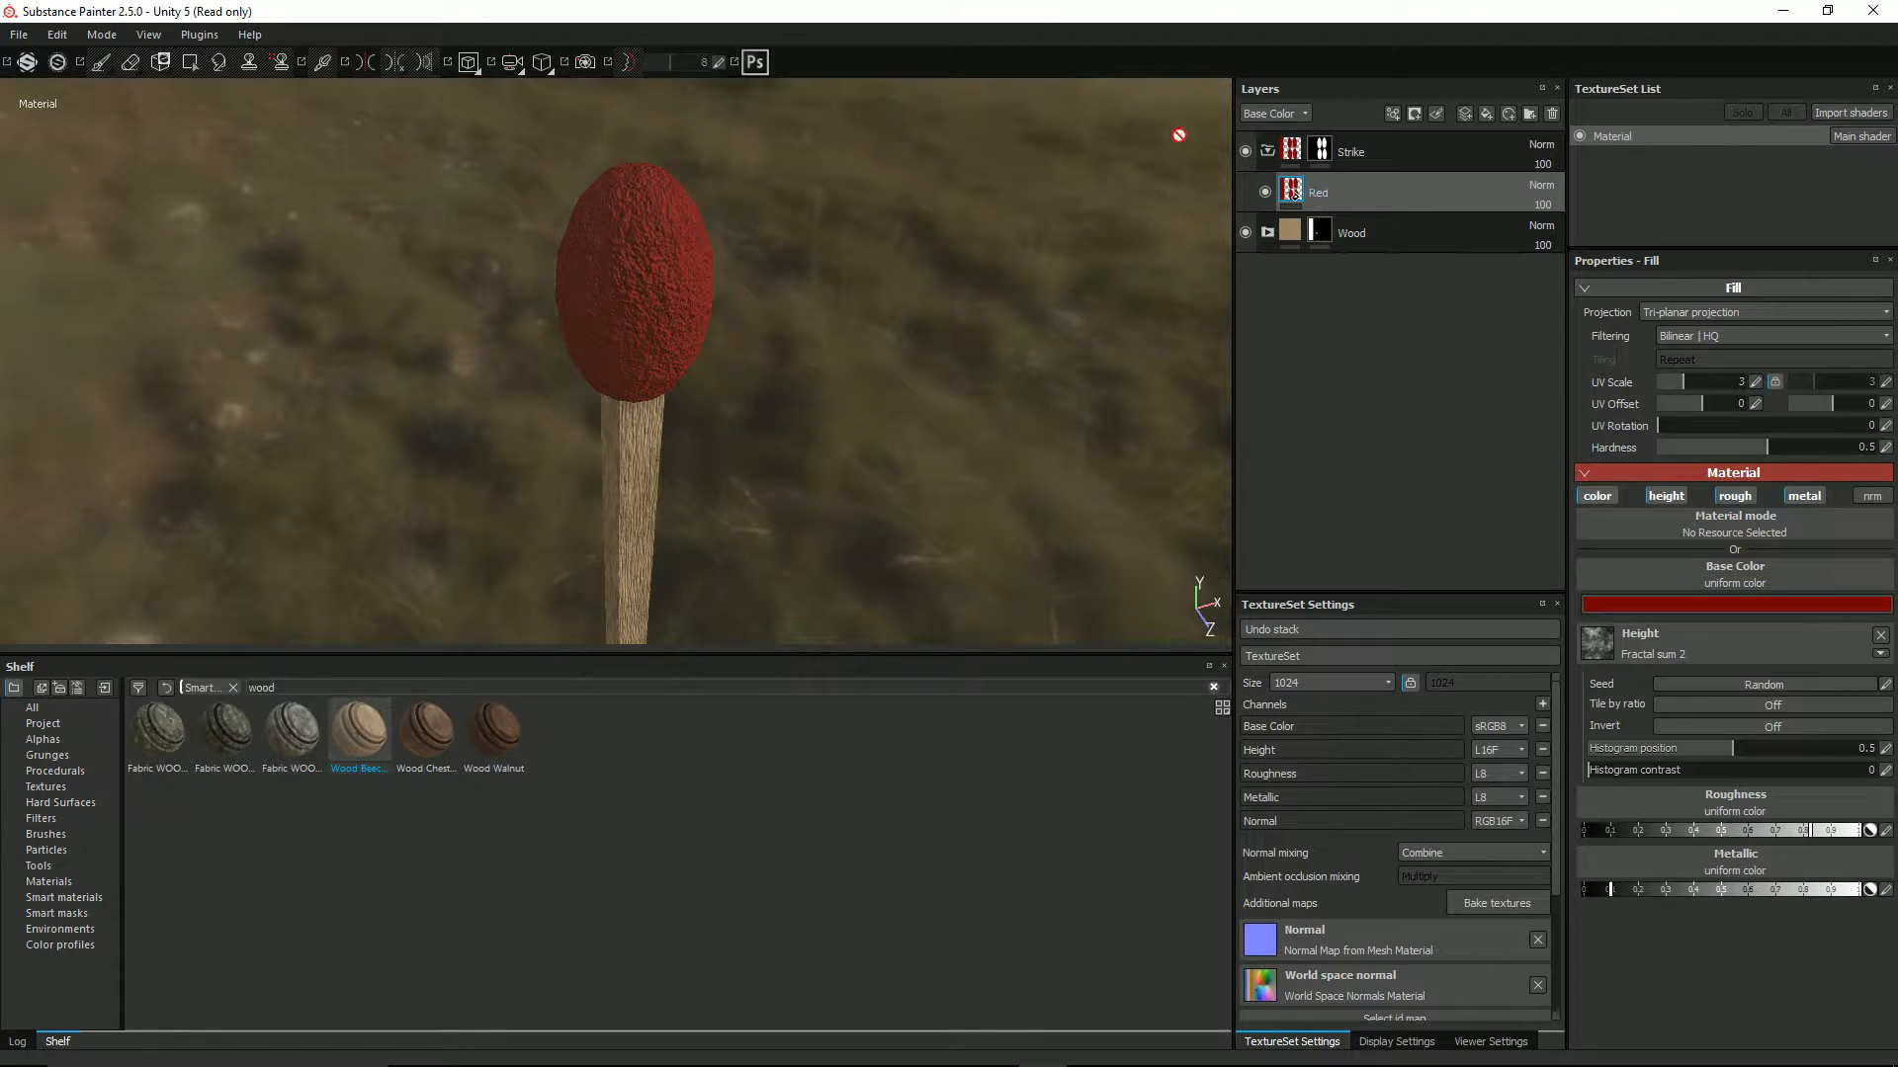
Show the layer stack's Height channel and reduce the Red layer's height opacity to 25
{"action": "left_click", "coordinate": [1280, 116]}
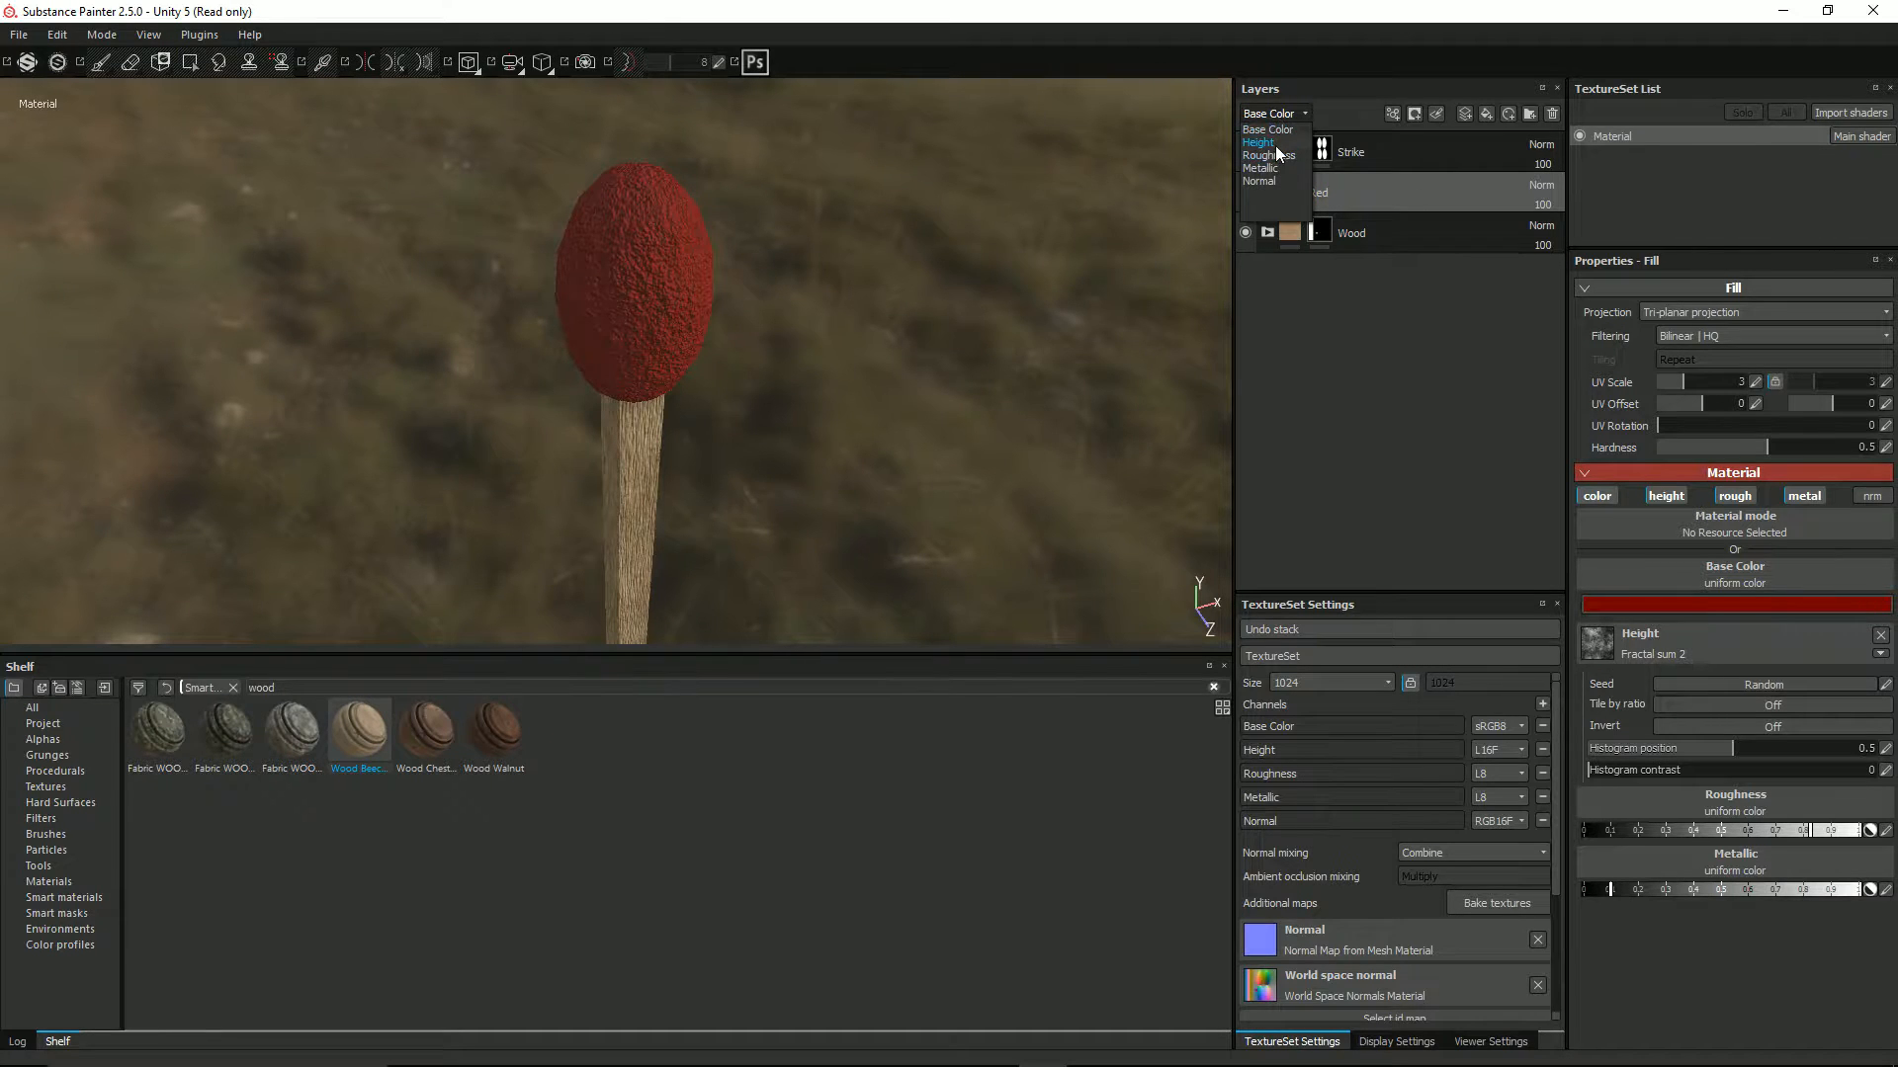
{"action": "left_click", "coordinate": [1275, 143]}
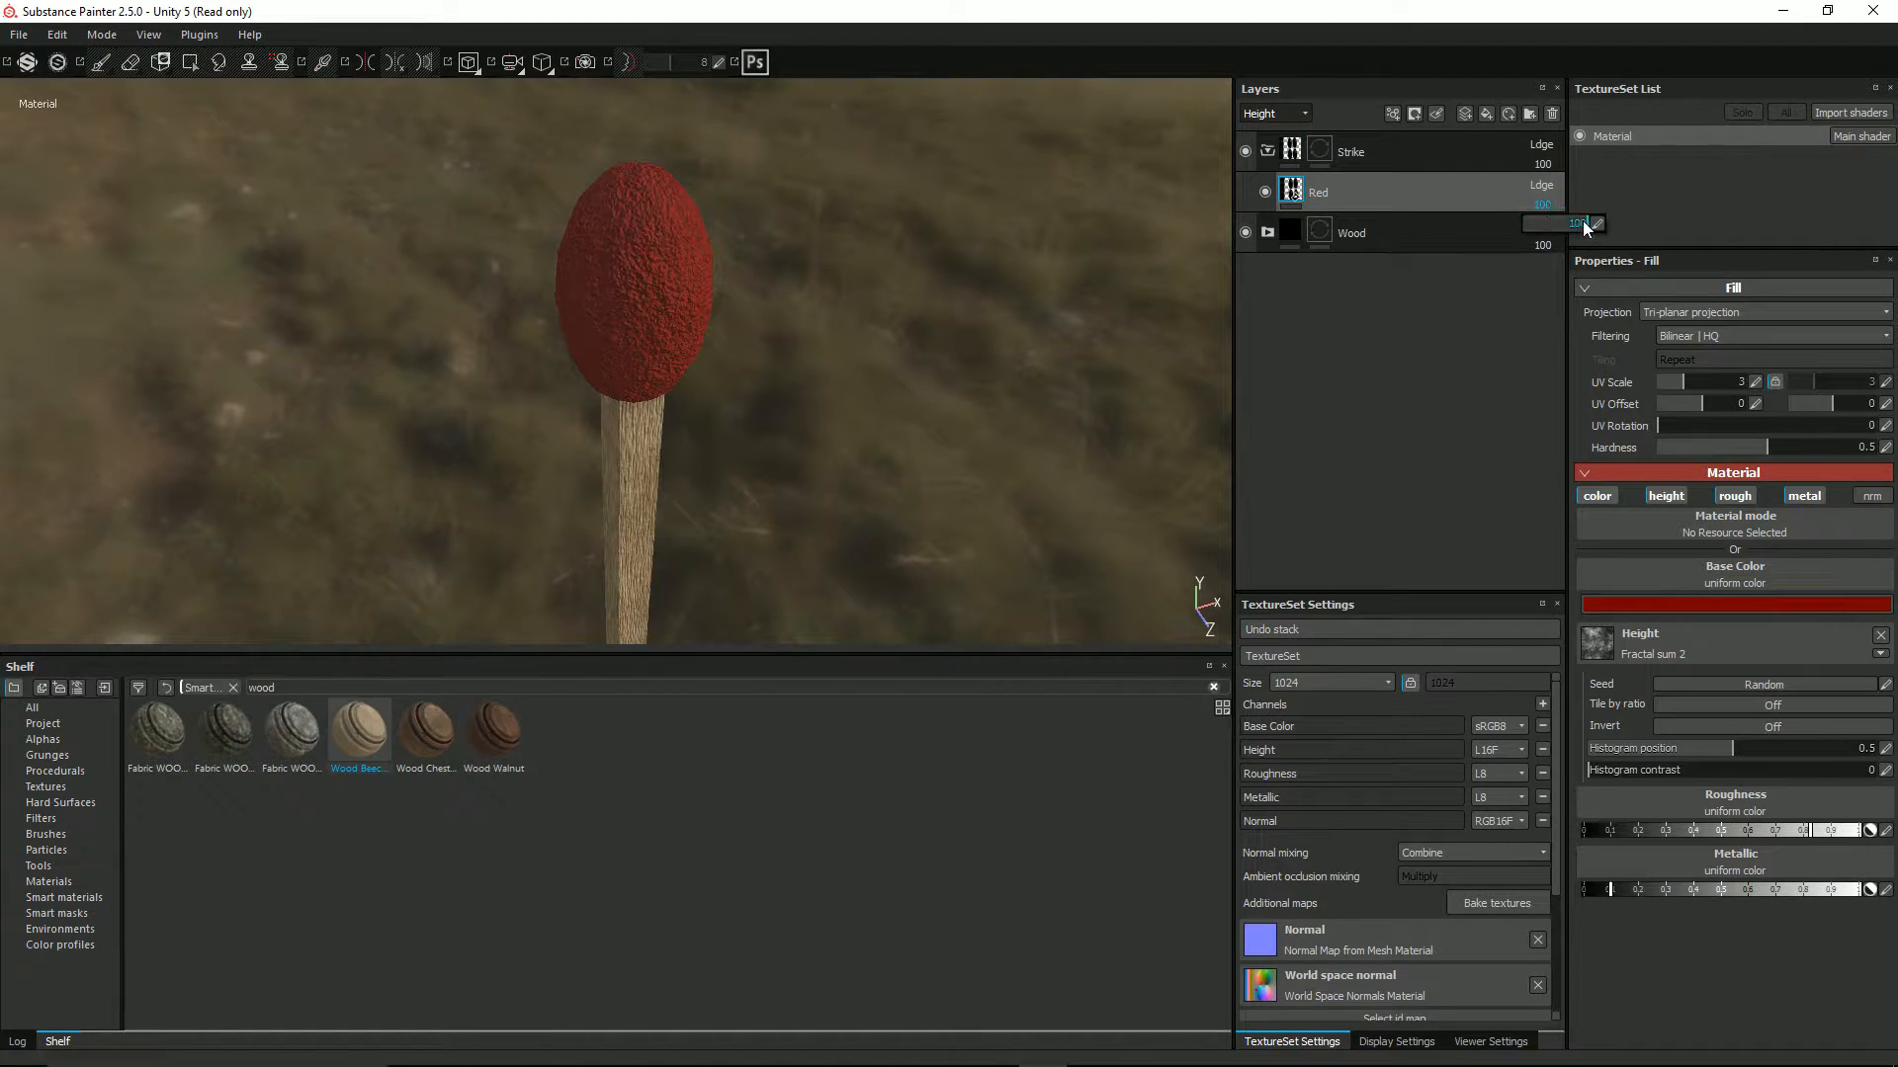
{"action": "left_click_drag", "start_coordinate": [1578, 226], "coordinate": [1561, 228]}
{"action": "left_click_drag", "start_coordinate": [970, 352], "coordinate": [924, 360], "text": "alt"}
Set the Red layer's UV scale to 6 and check the whole matchstick from several angles and distances
{"action": "left_click", "coordinate": [1755, 384]}
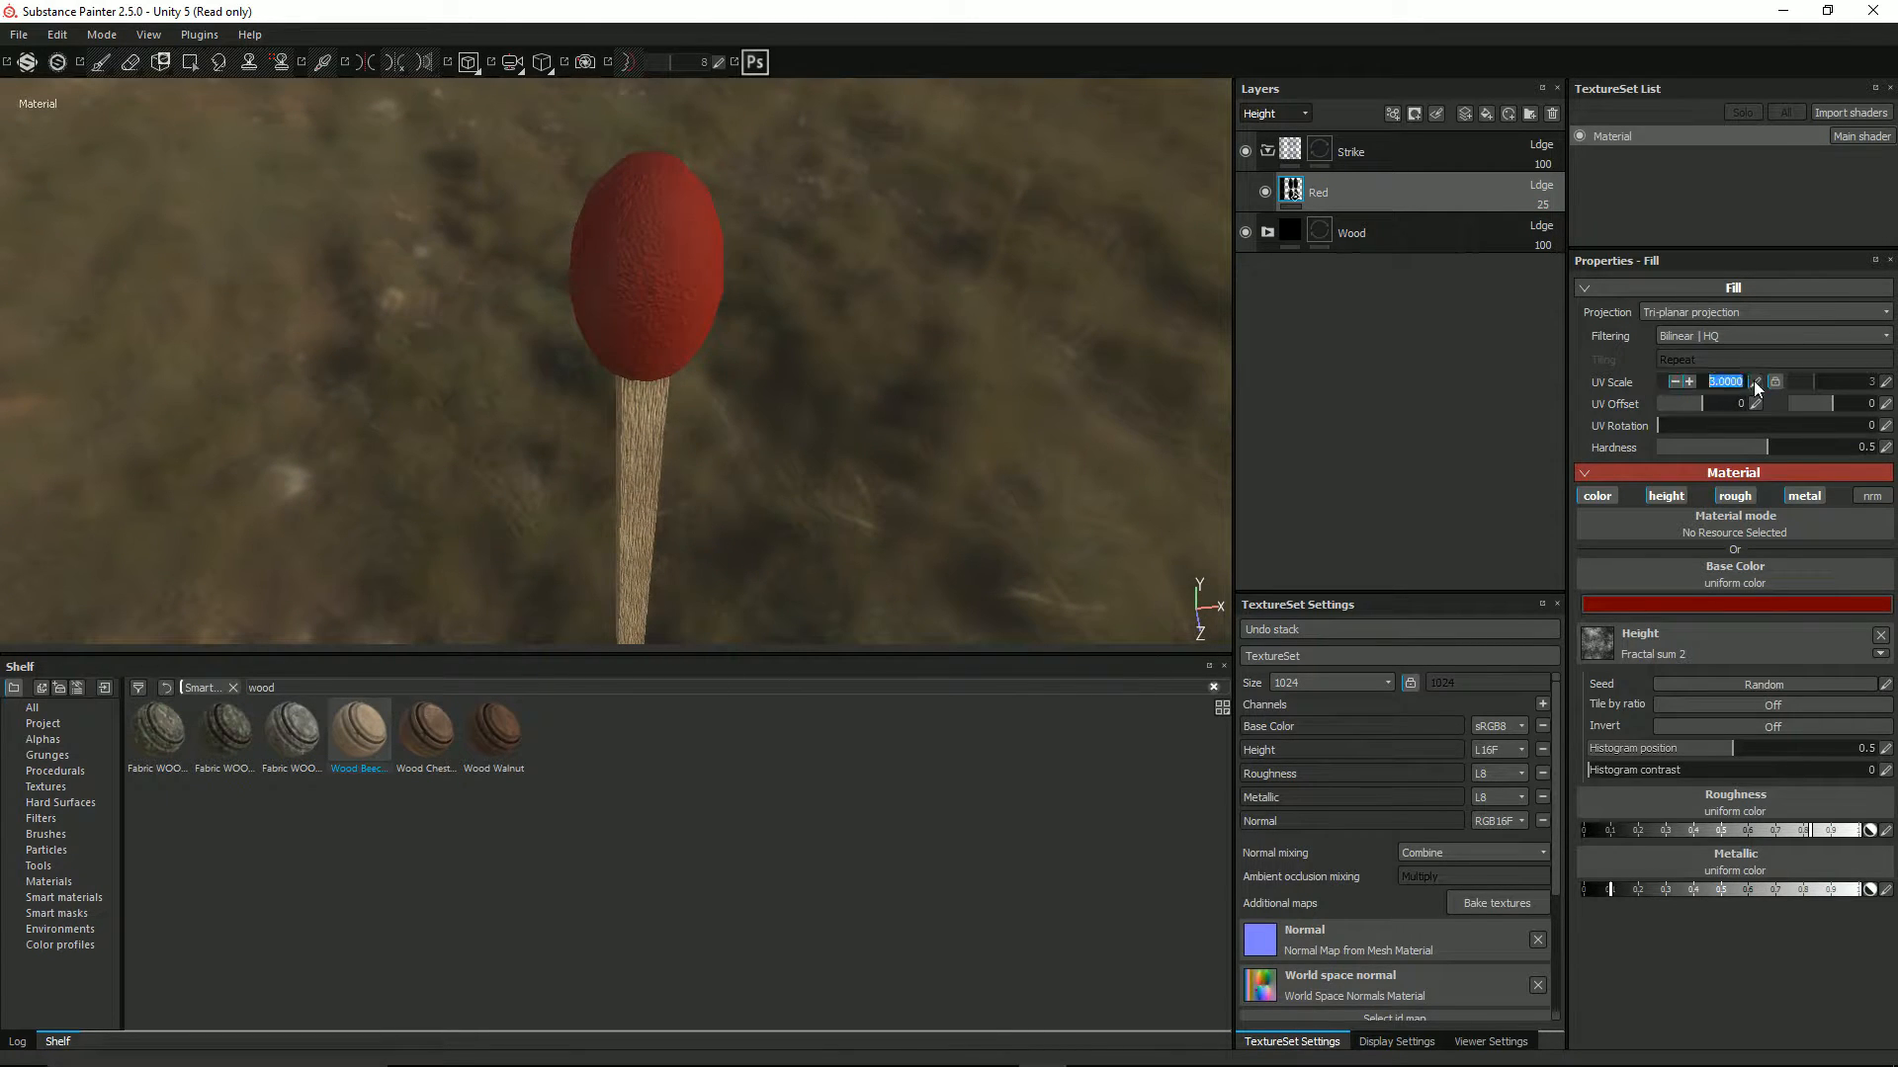
{"action": "key", "text": "Return"}
{"action": "left_click_drag", "start_coordinate": [532, 371], "coordinate": [589, 271], "text": "alt"}
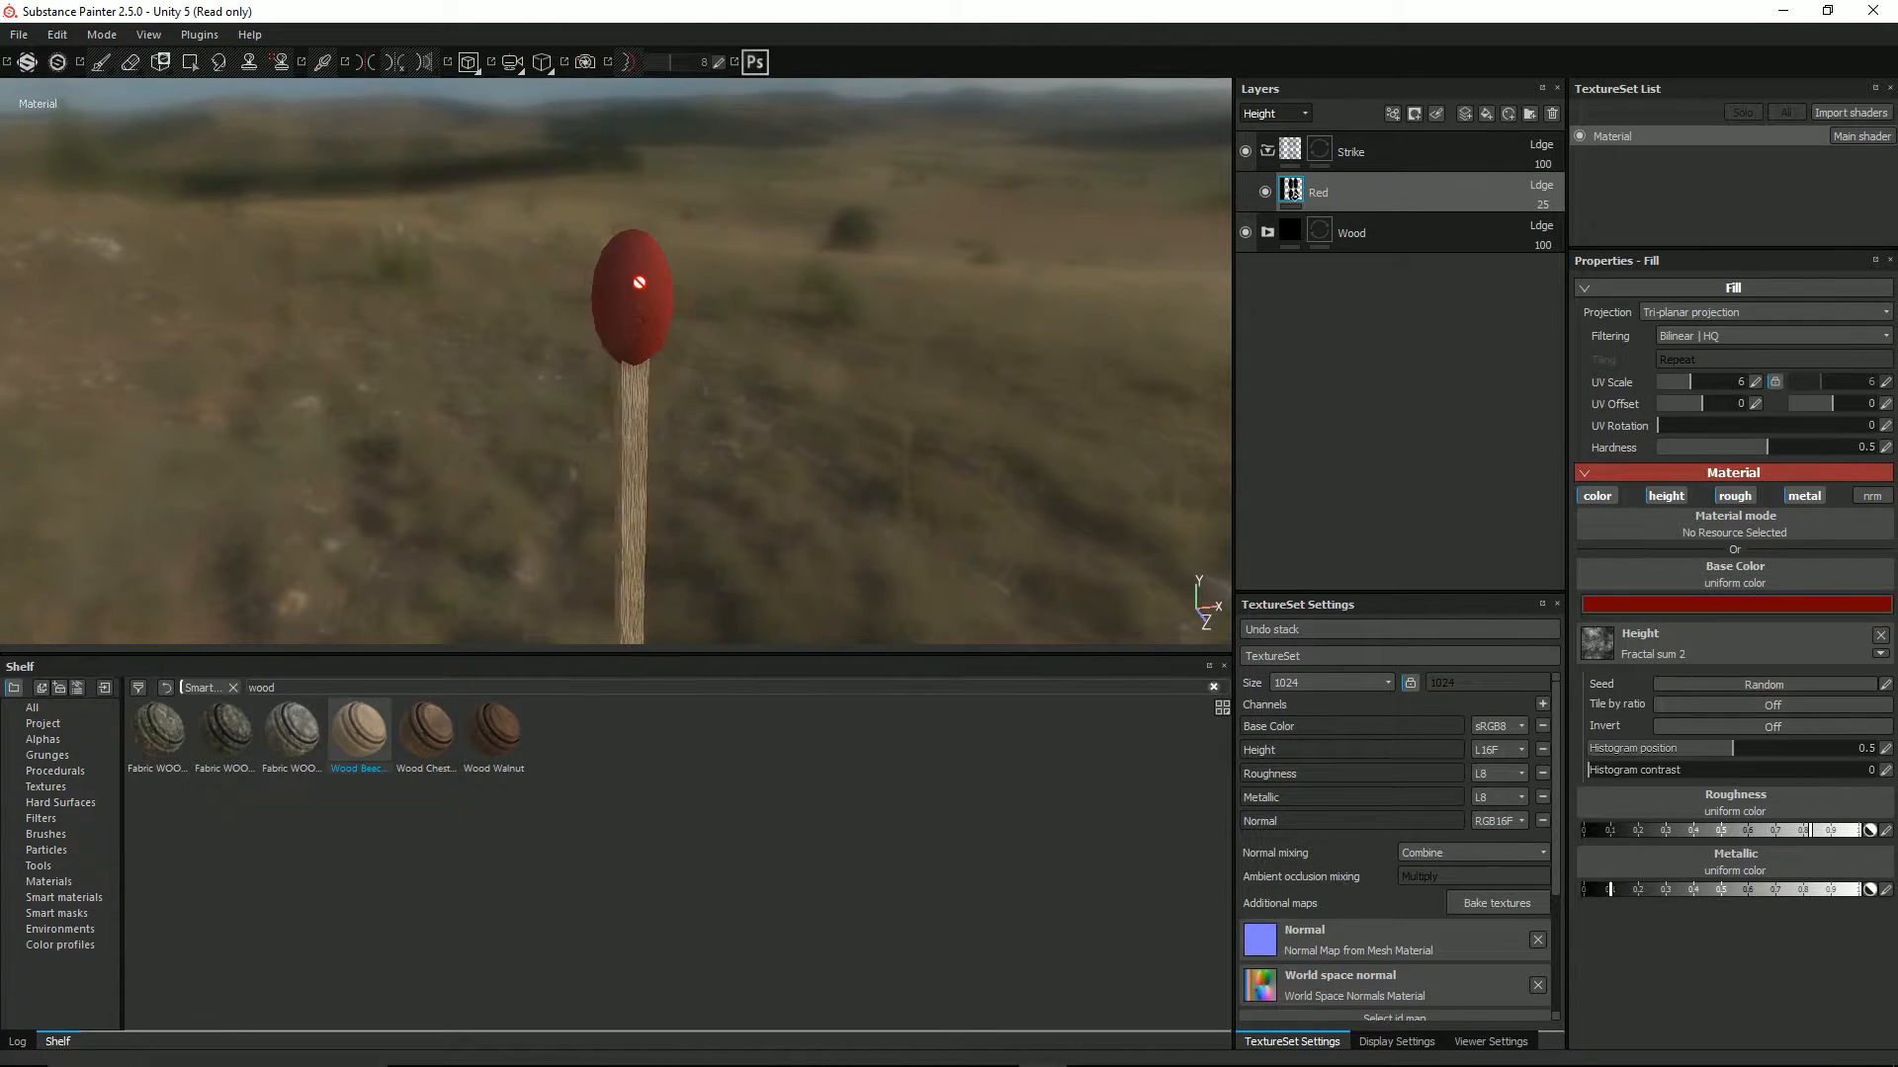
{"action": "scroll", "coordinate": [638, 283], "scroll_direction": "down", "scroll_amount": 3}
{"action": "left_click_drag", "start_coordinate": [746, 347], "coordinate": [850, 368], "text": "alt"}
{"action": "left_click_drag", "start_coordinate": [802, 275], "coordinate": [583, 226], "text": "alt"}
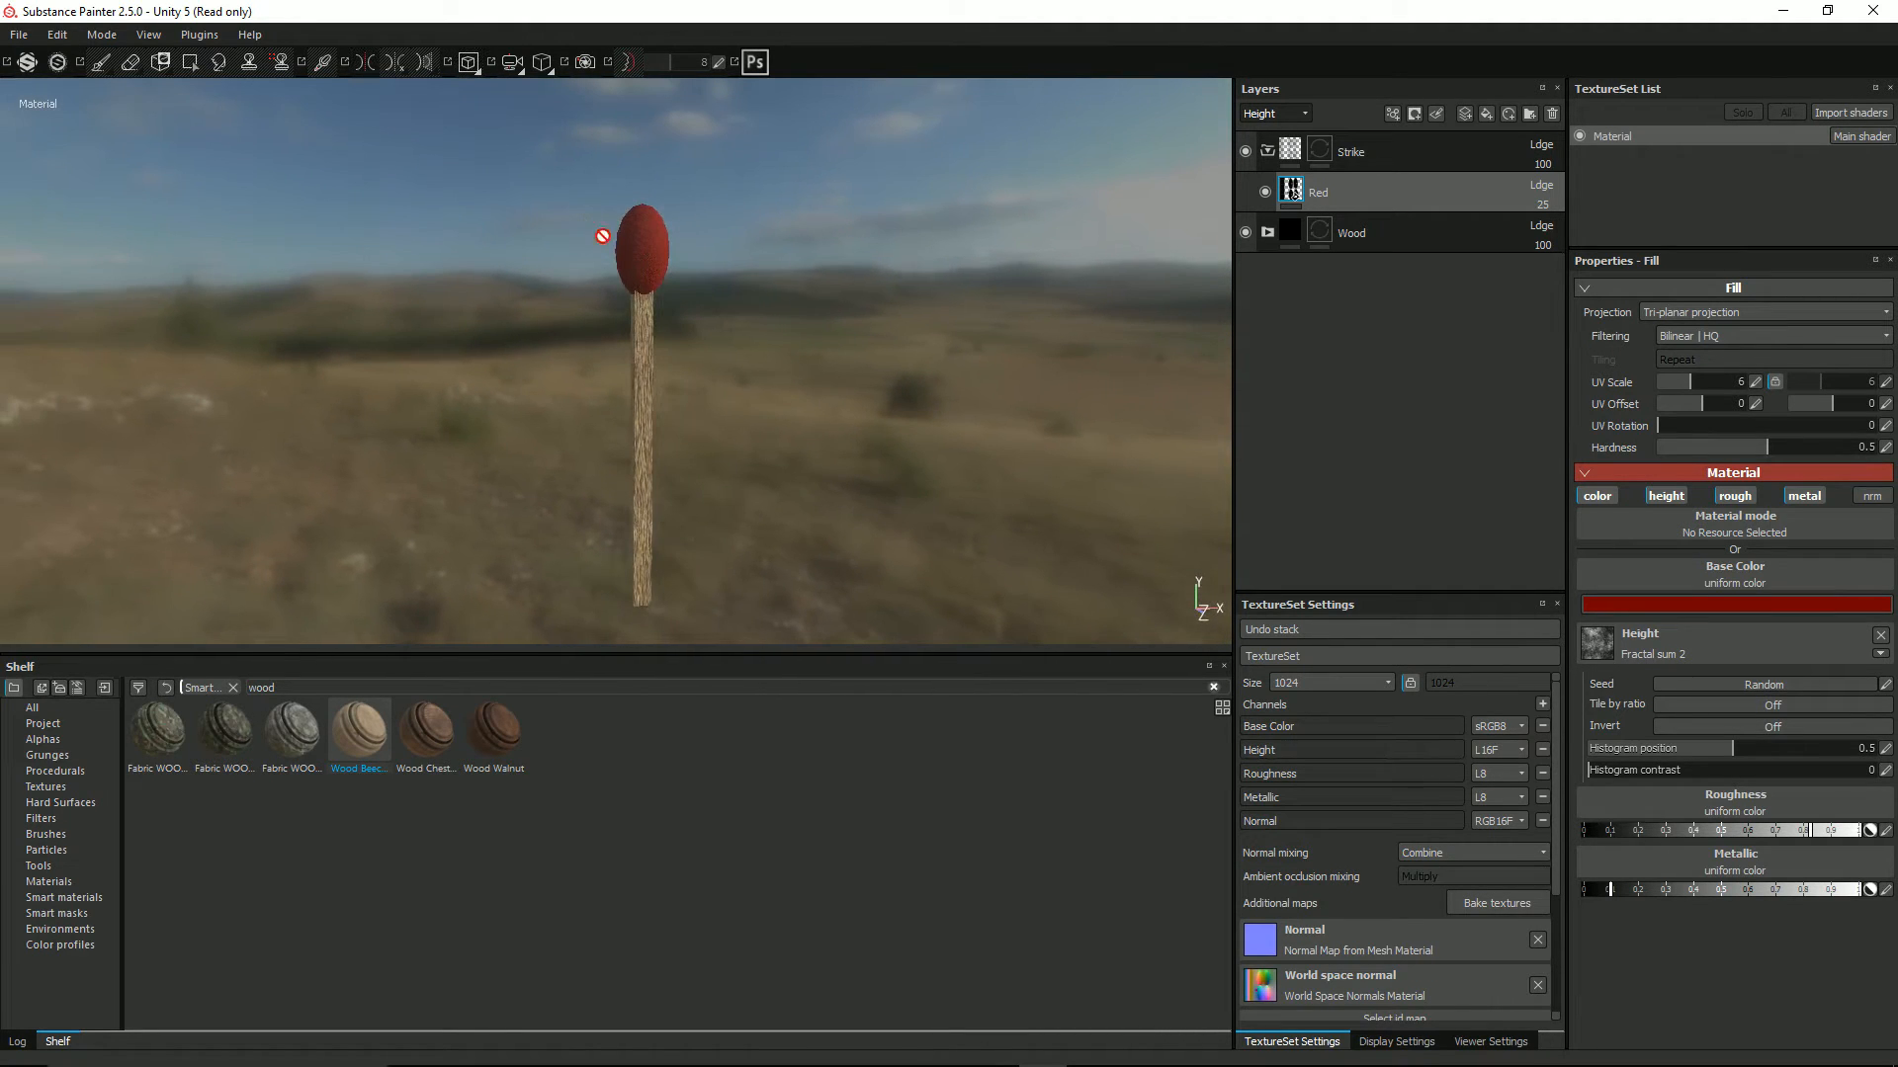
{"action": "scroll", "coordinate": [672, 269], "scroll_direction": "down", "scroll_amount": 2}
{"action": "left_click_drag", "start_coordinate": [697, 285], "coordinate": [703, 346], "text": "alt"}
Save the project as matchstick in the Nim folder inside Documents > Blender
{"action": "key", "text": "ctrl+s"}
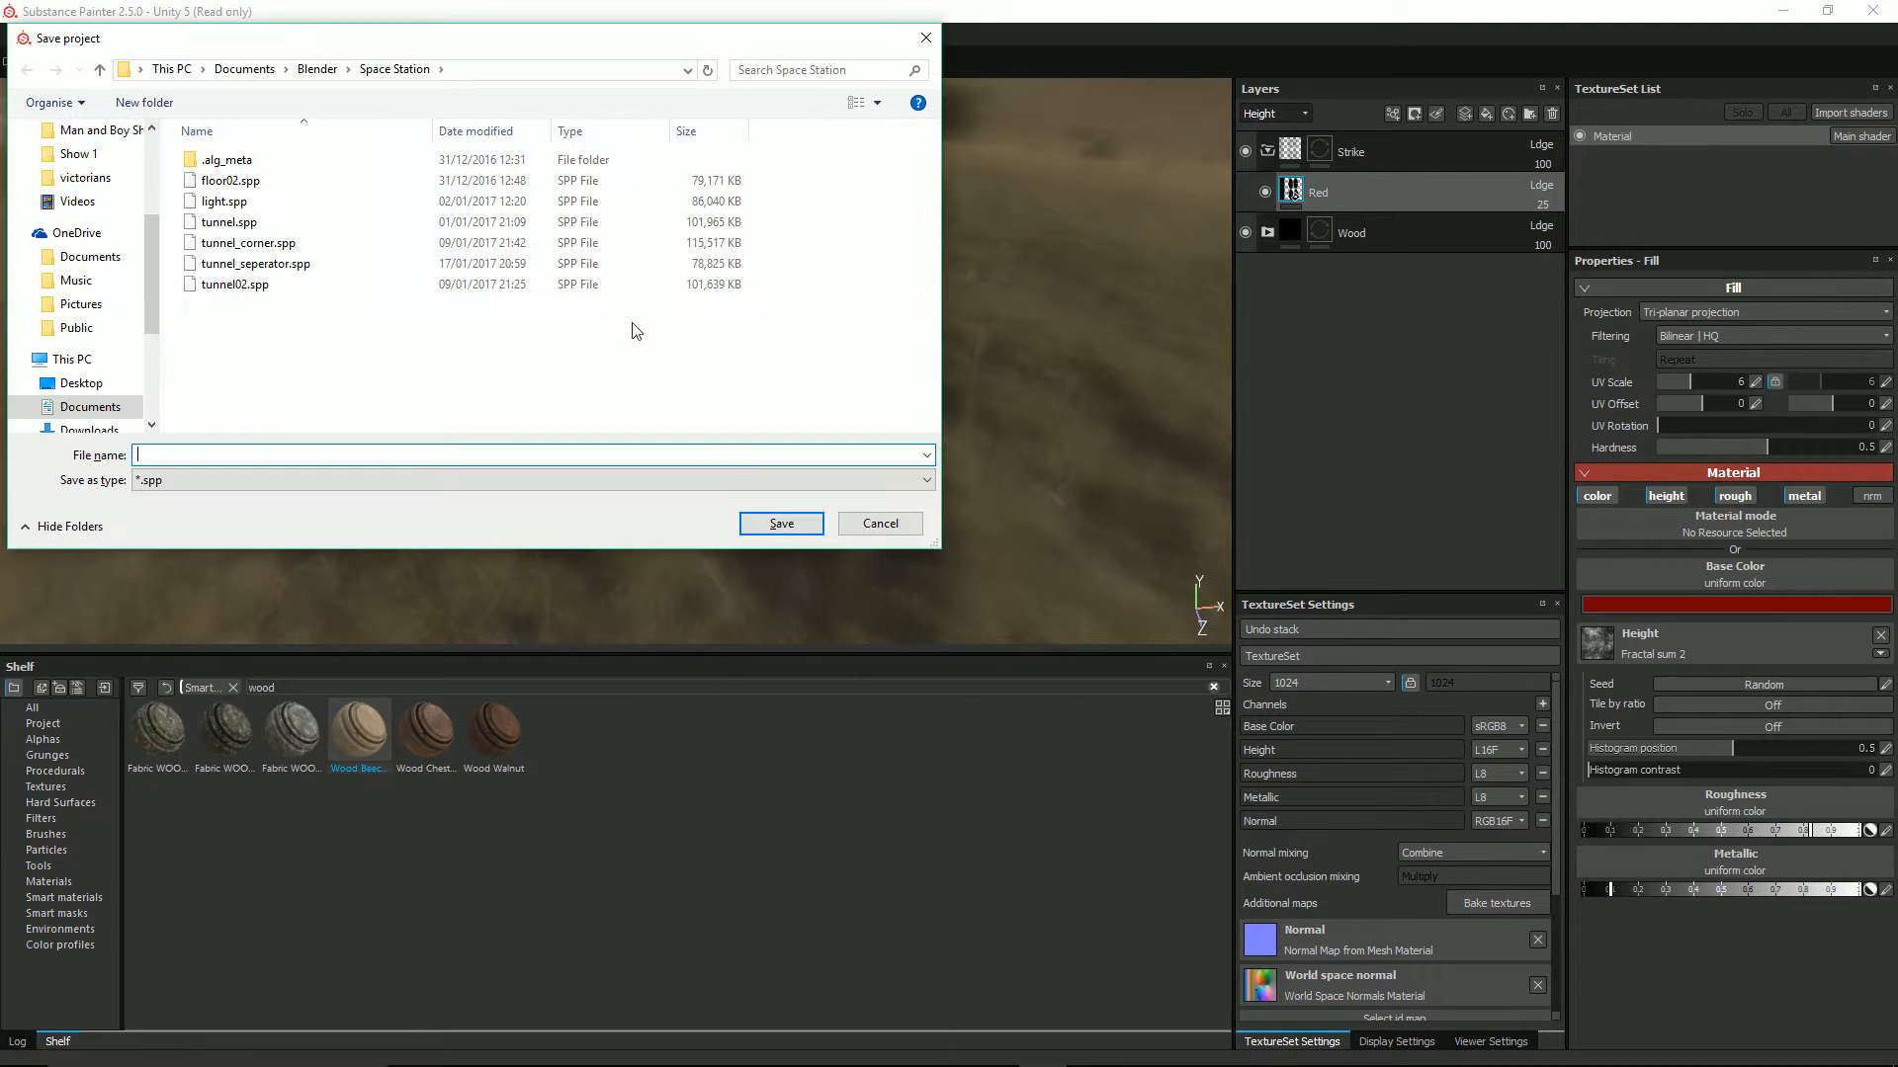
{"action": "left_click", "coordinate": [317, 68]}
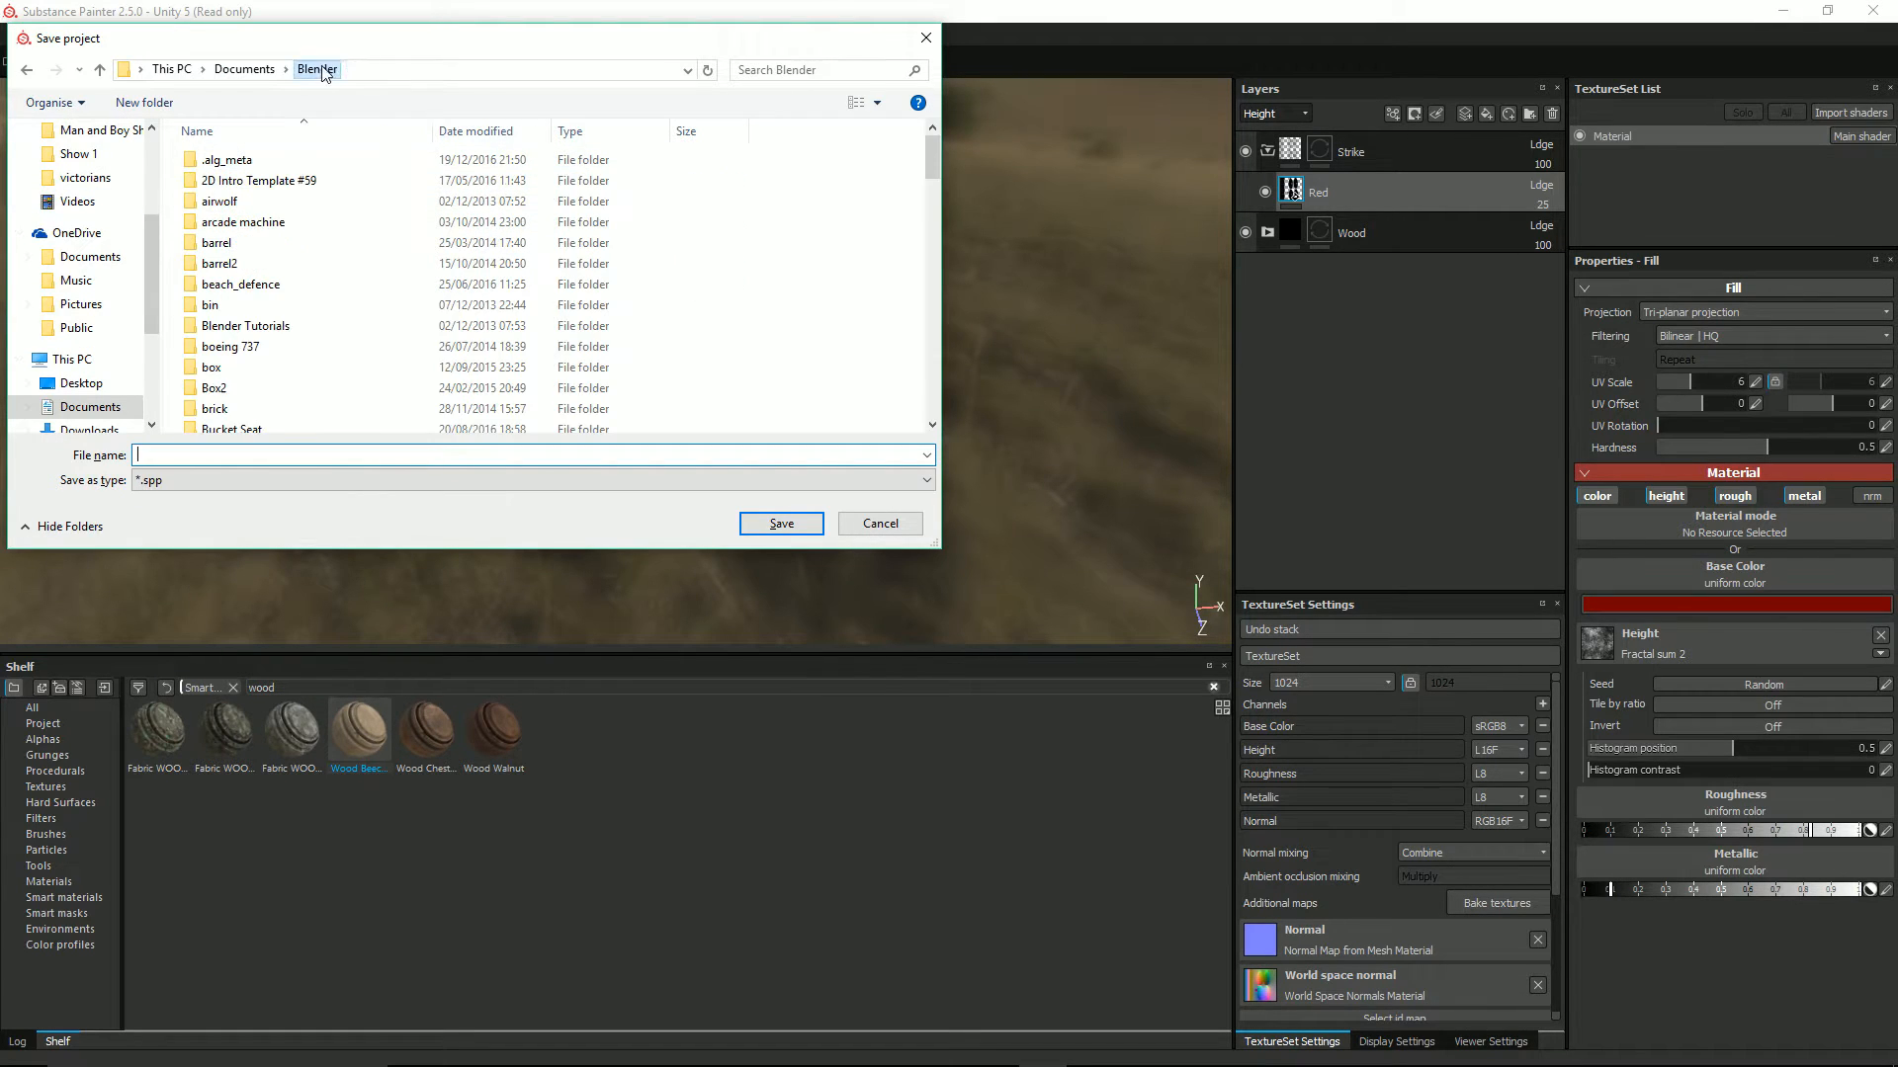
{"action": "scroll", "coordinate": [262, 380], "scroll_direction": "down", "scroll_amount": 6}
{"action": "scroll", "coordinate": [259, 385], "scroll_direction": "down", "scroll_amount": 3}
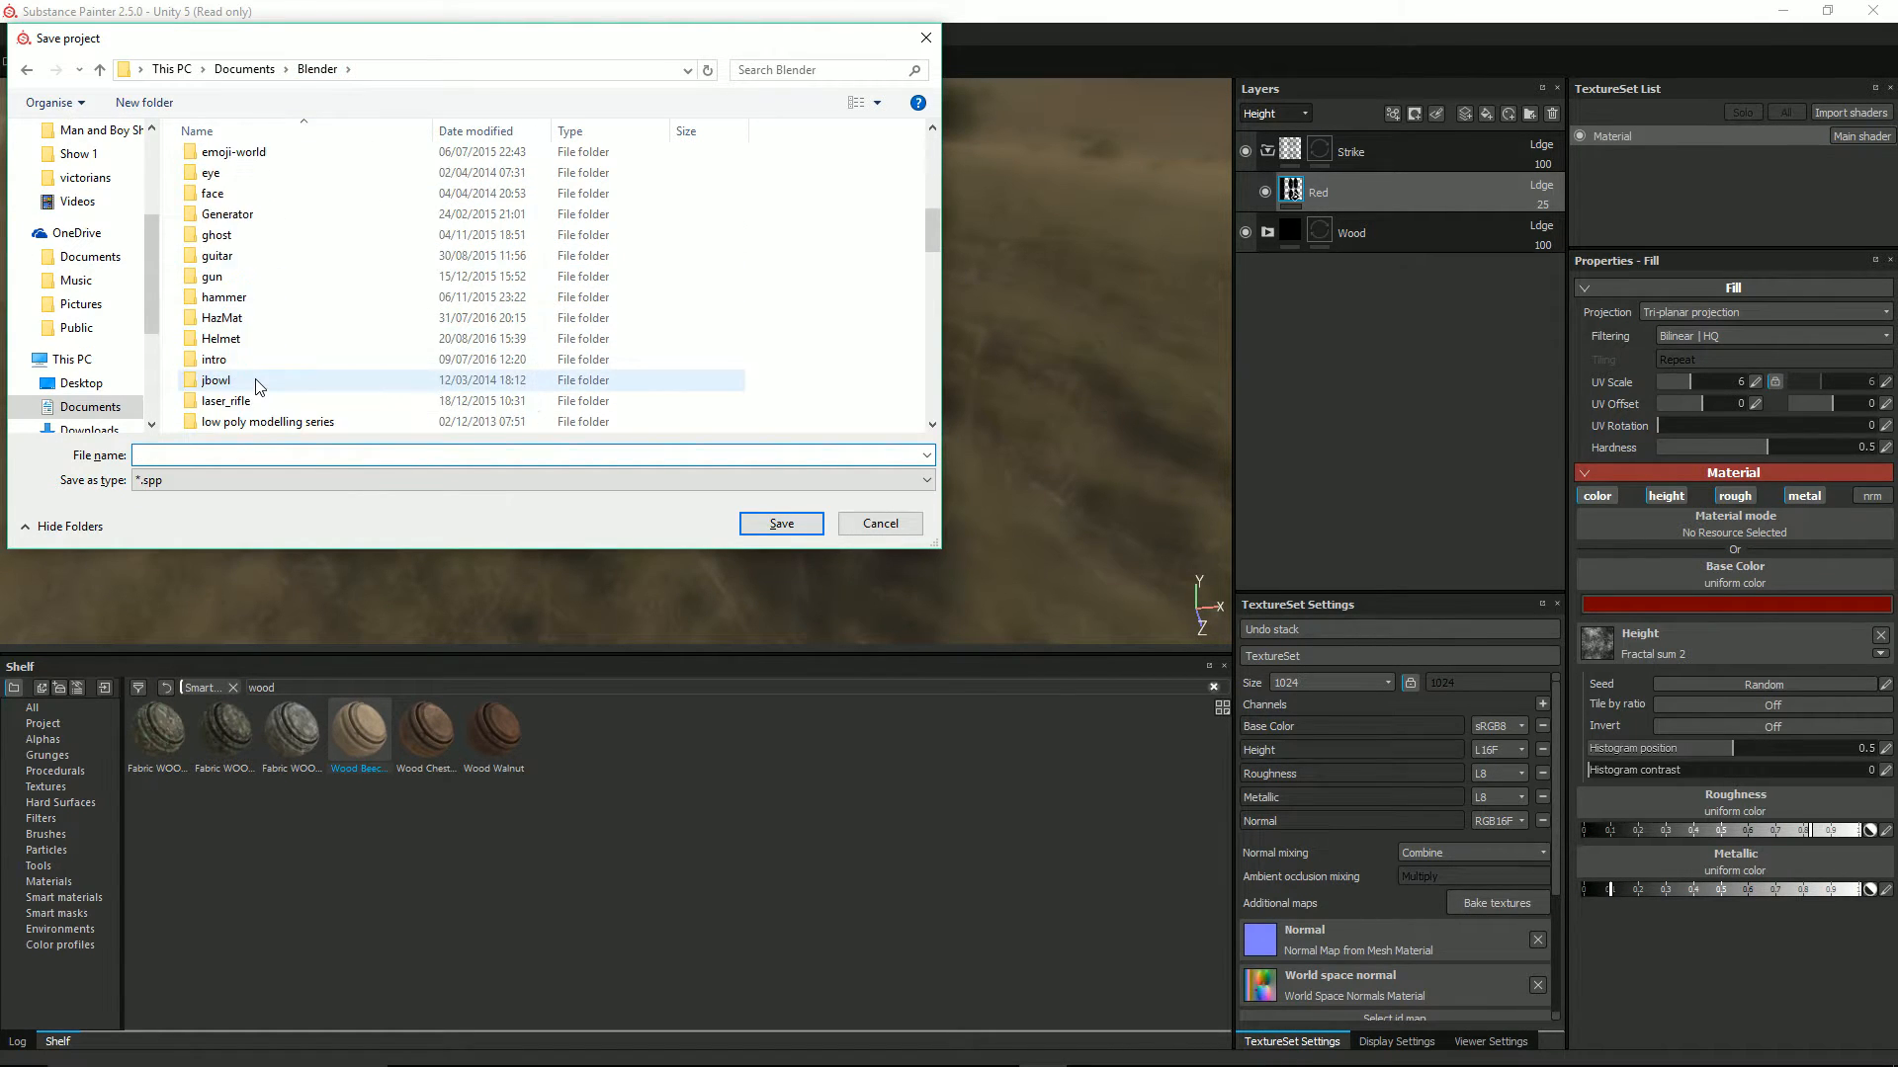
{"action": "left_click", "coordinate": [204, 422]}
{"action": "double_click", "coordinate": [205, 422]}
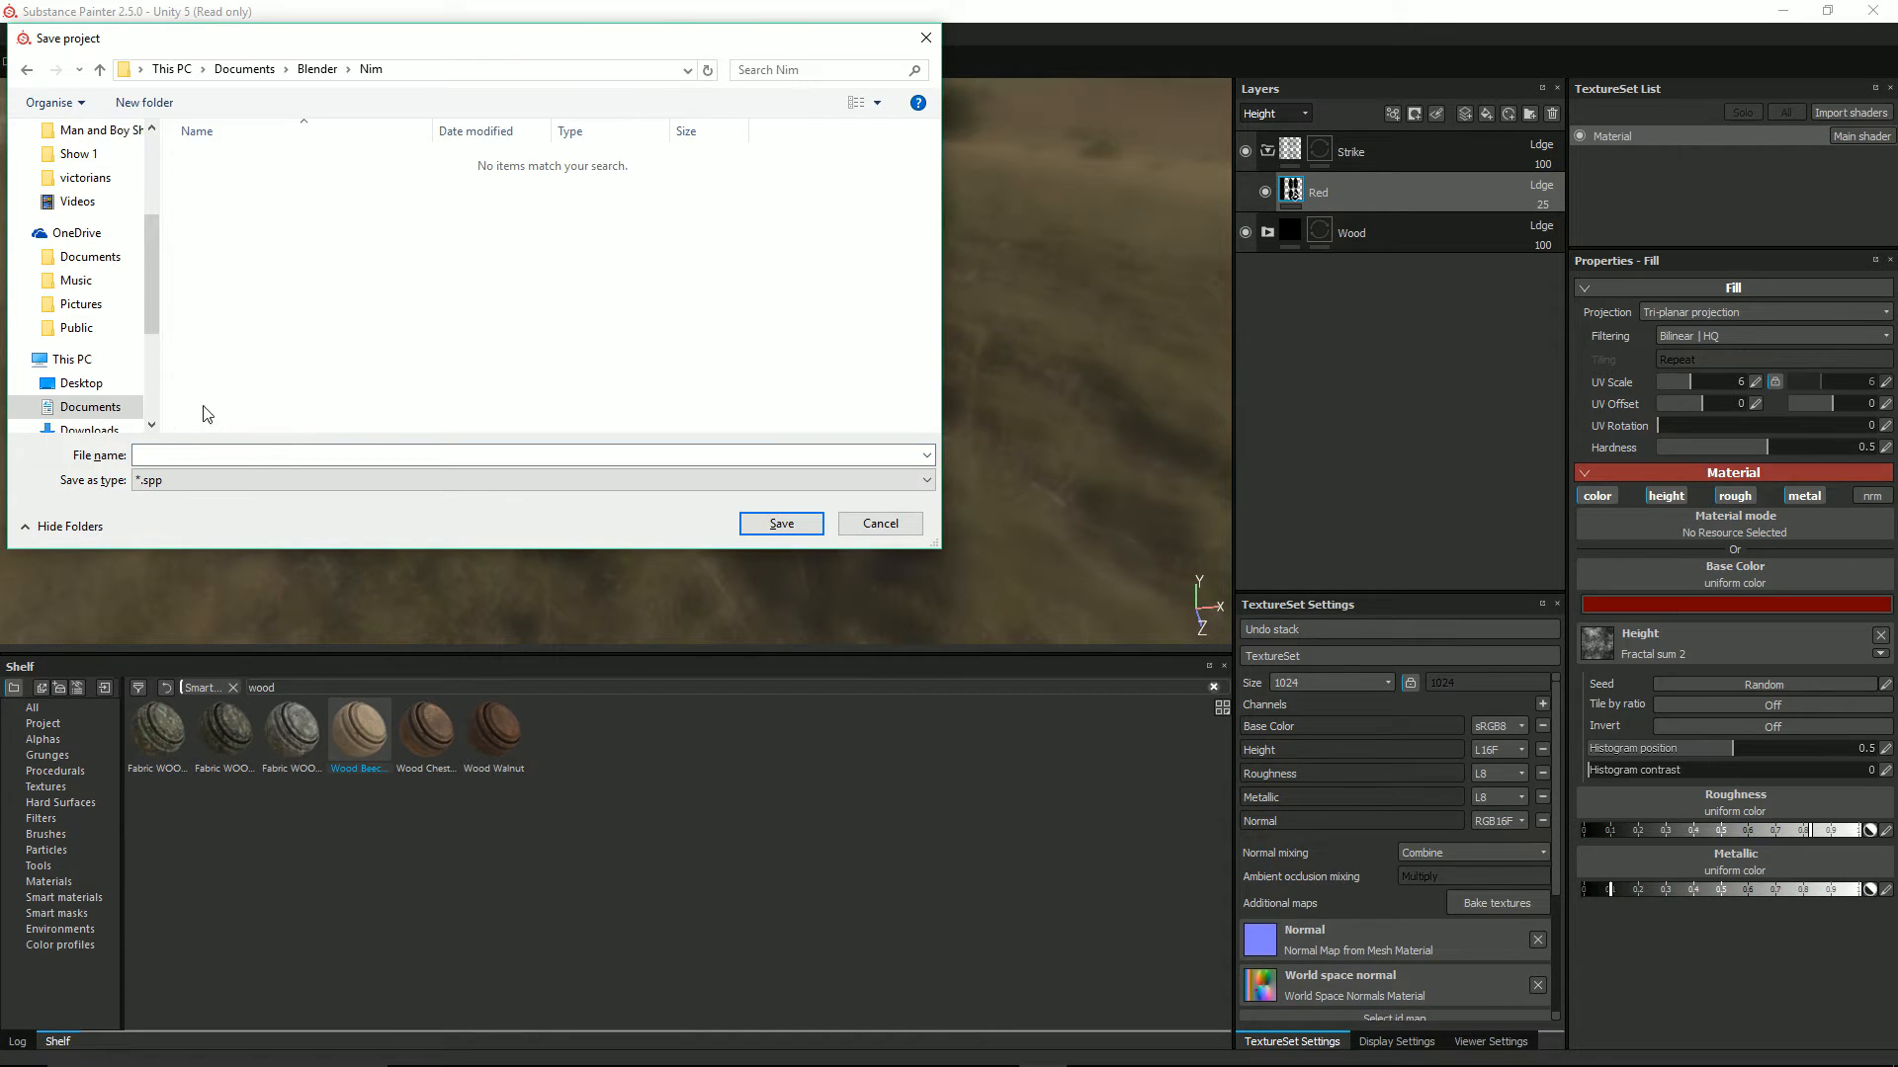
{"action": "left_click", "coordinate": [203, 456]}
{"action": "type", "text": "matchstick"}
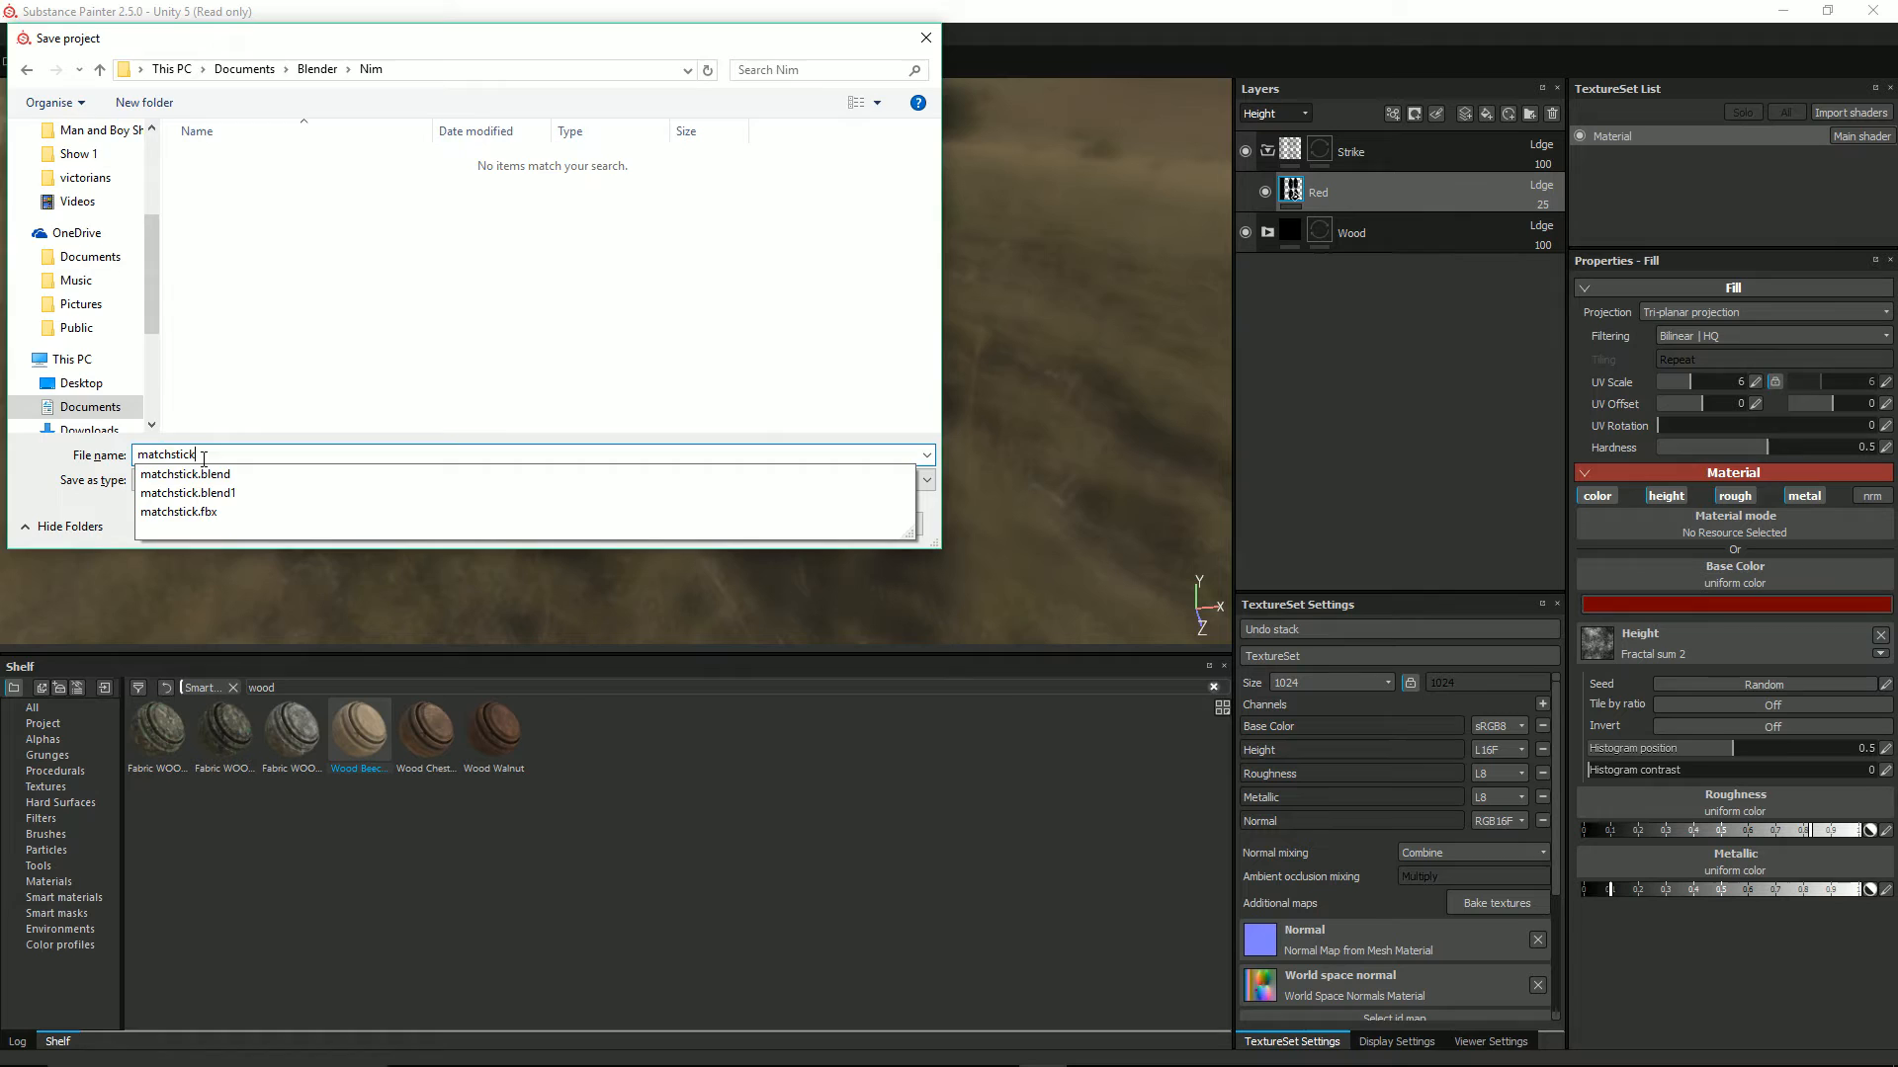
{"action": "key", "text": "Return"}
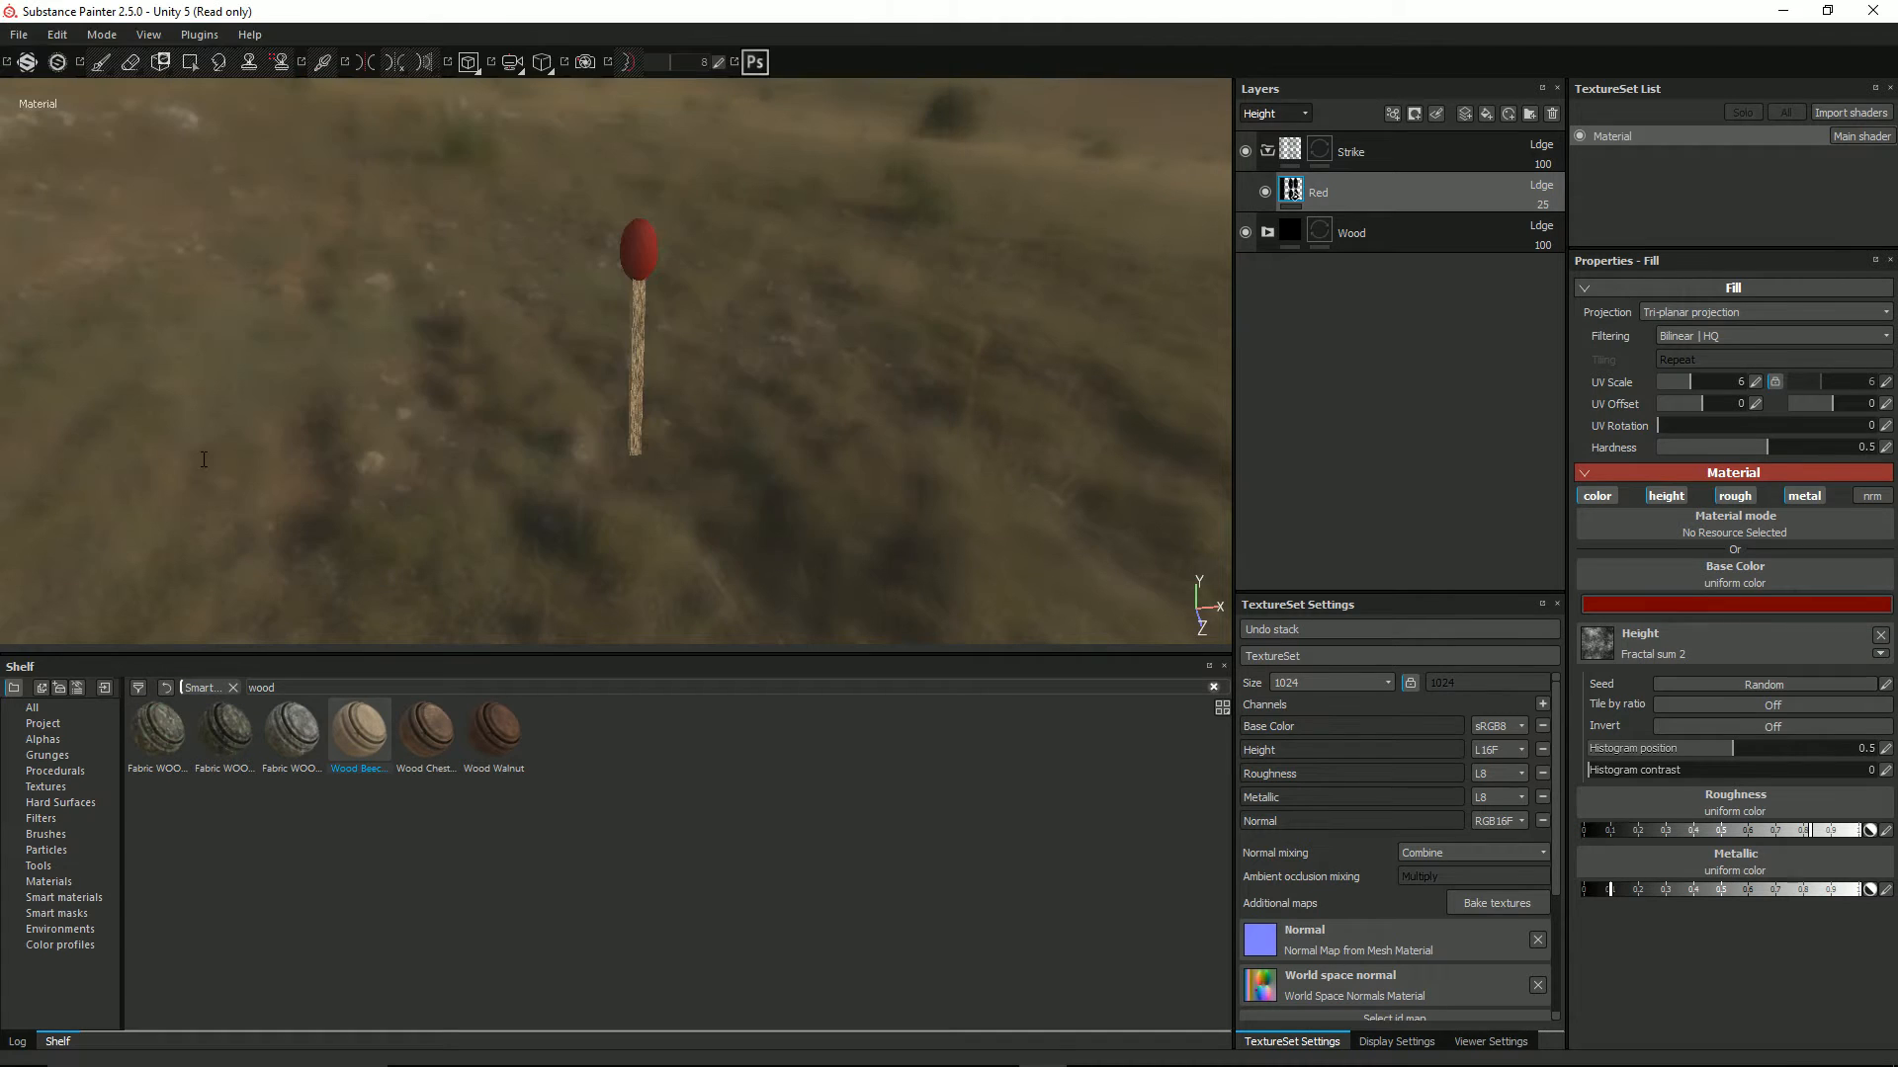
{"action": "left_click_drag", "start_coordinate": [515, 328], "coordinate": [707, 339], "text": "alt"}
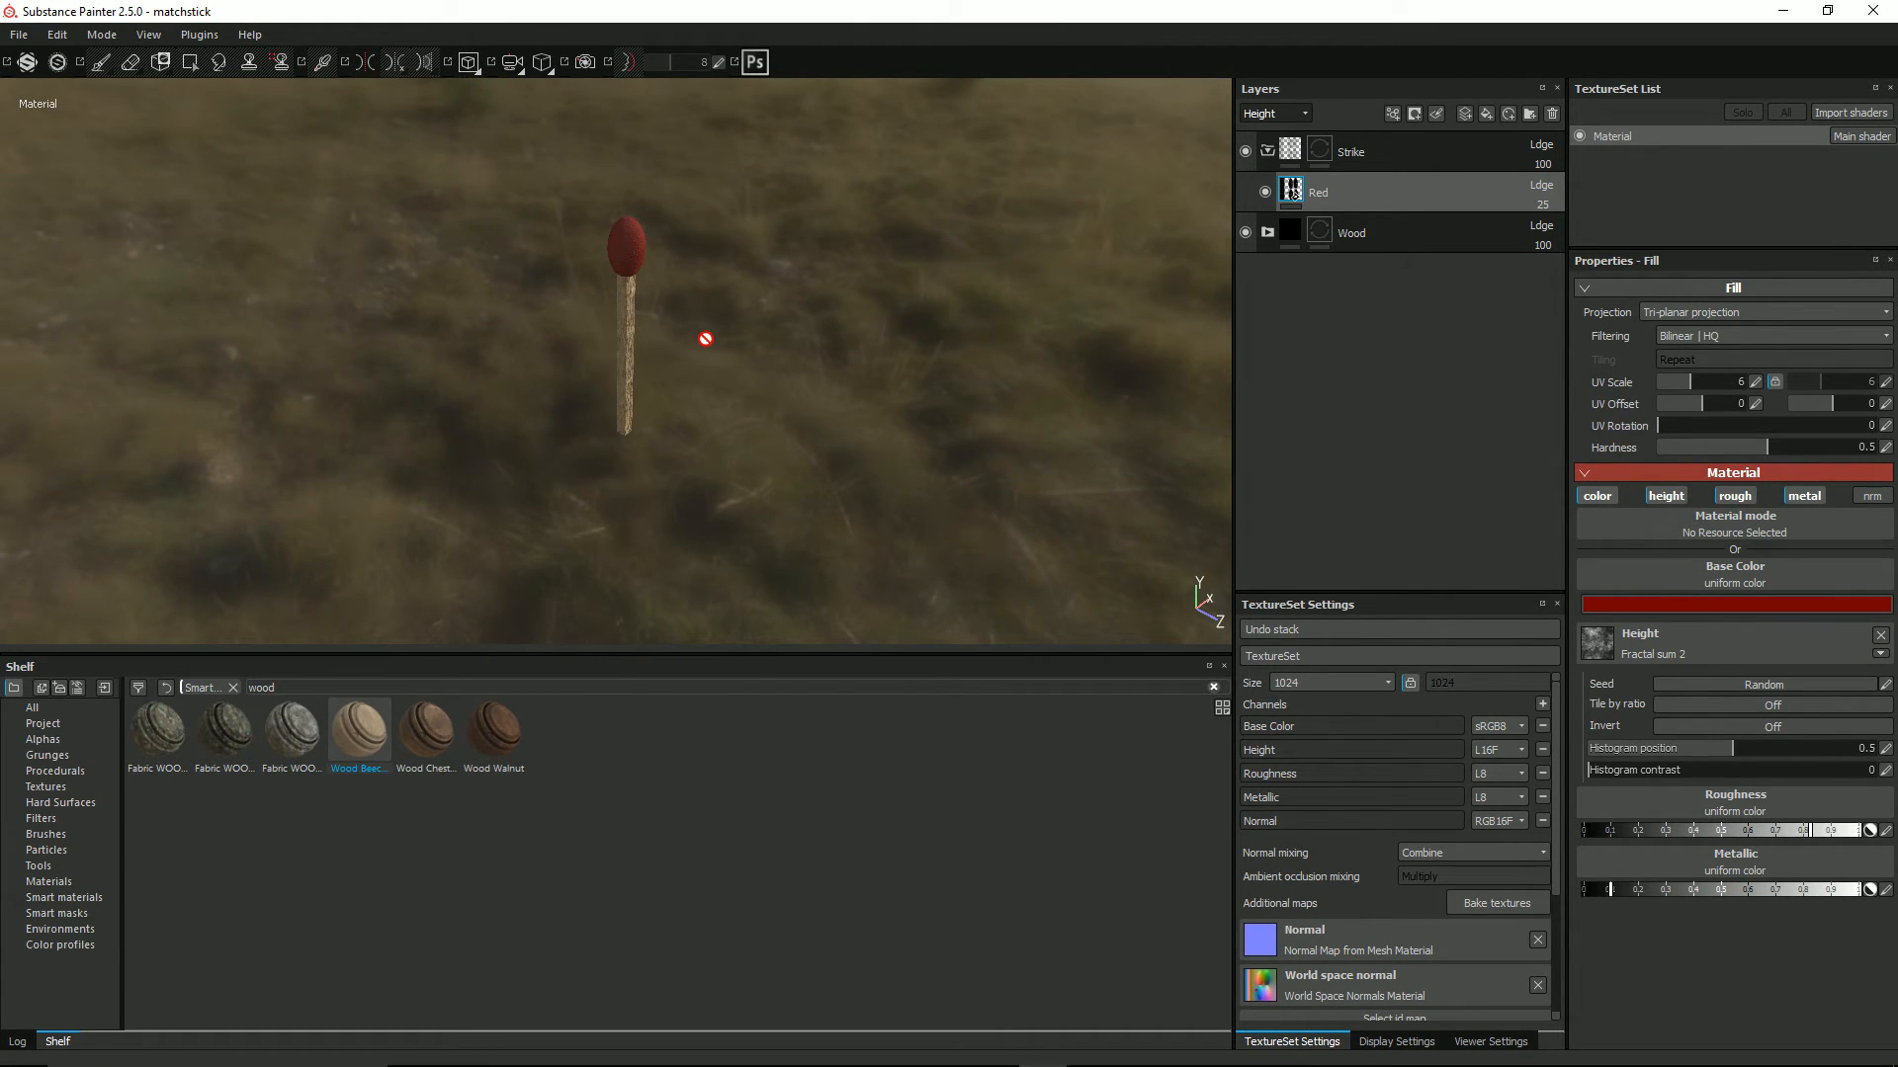